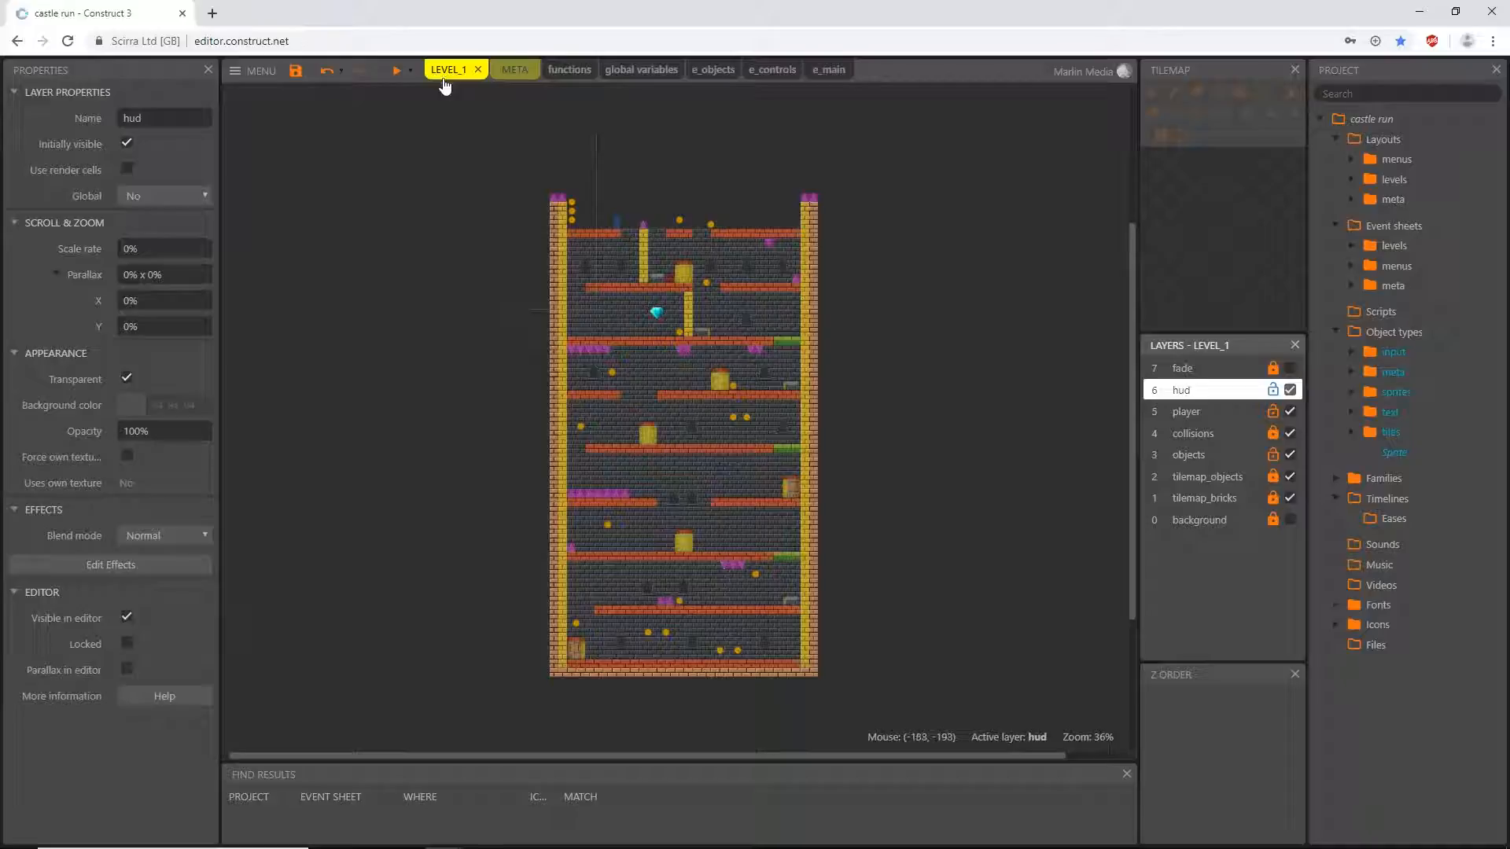
- Insert a new Sprite object on the hud layer of LEVEL_1, in the empty area beside the castle's upper left wall
{"action": "scroll", "coordinate": [538, 242], "scroll_direction": "up", "scroll_amount": 5, "text": "ctrl"}
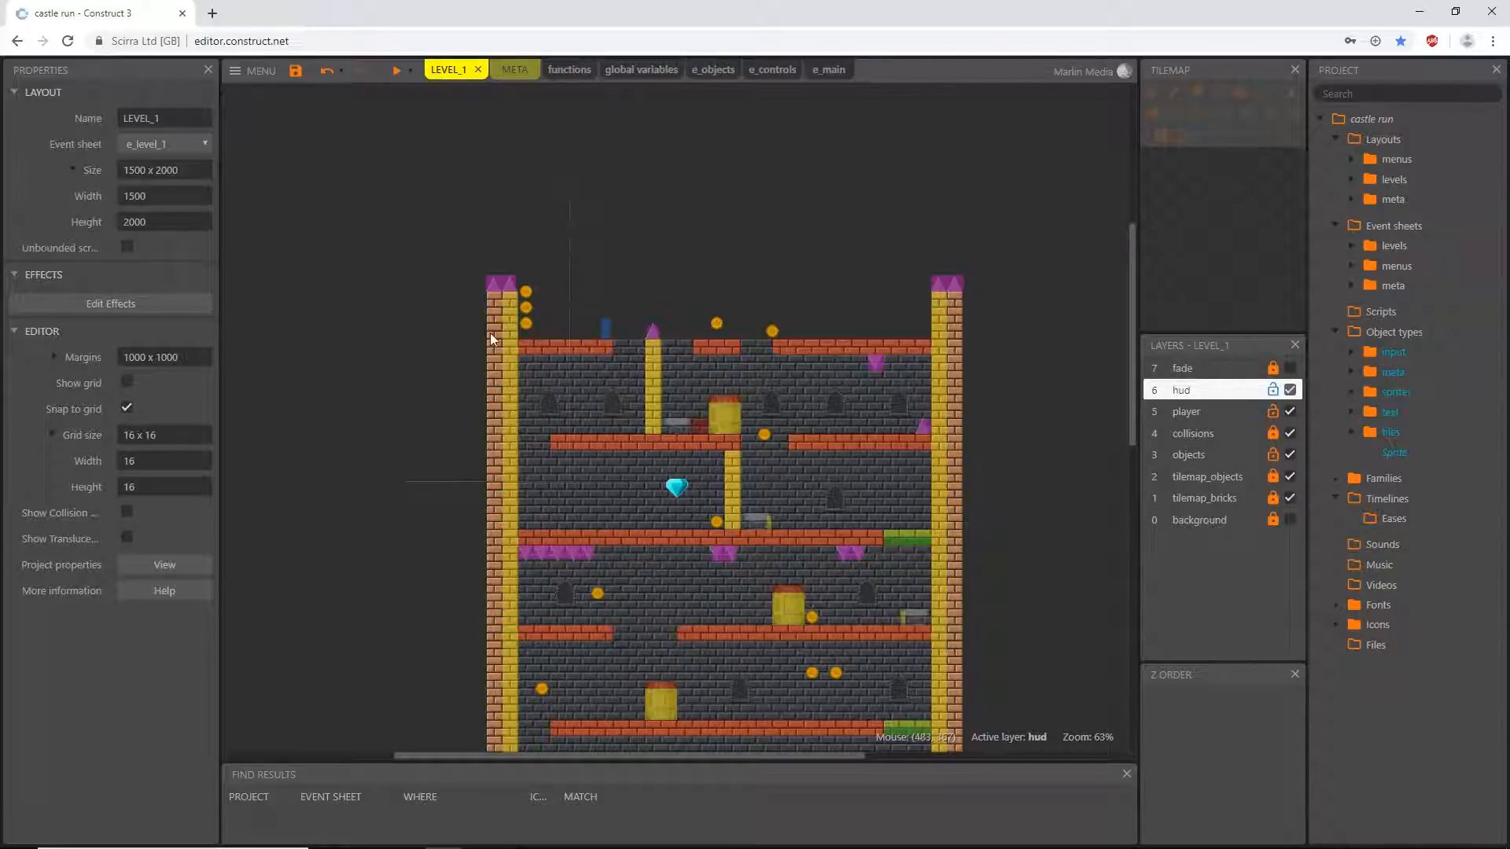
{"action": "double_click", "coordinate": [337, 279]}
{"action": "double_click", "coordinate": [967, 388]}
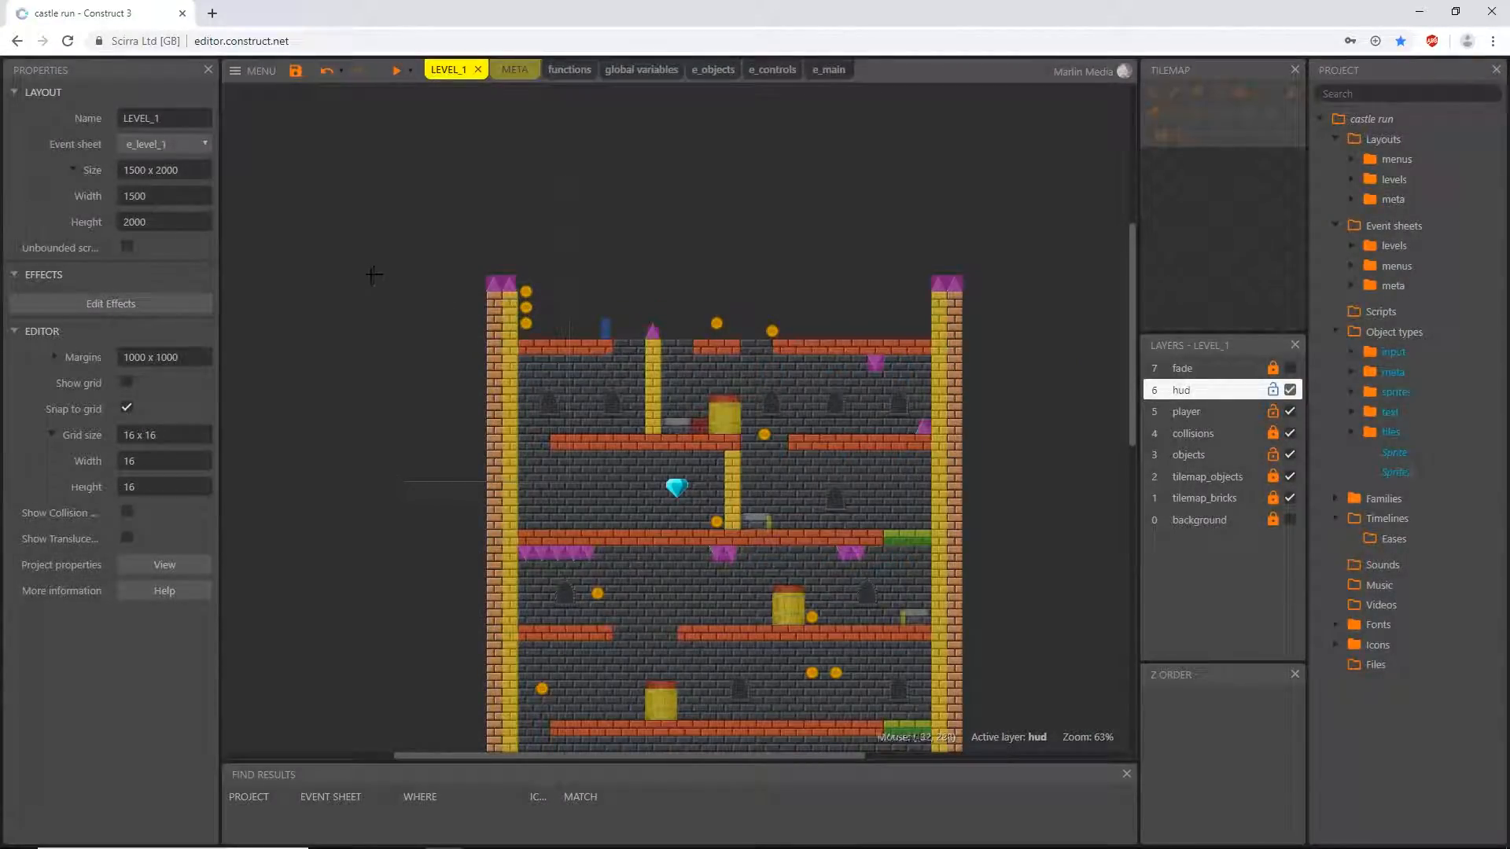
{"action": "left_click", "coordinate": [352, 334]}
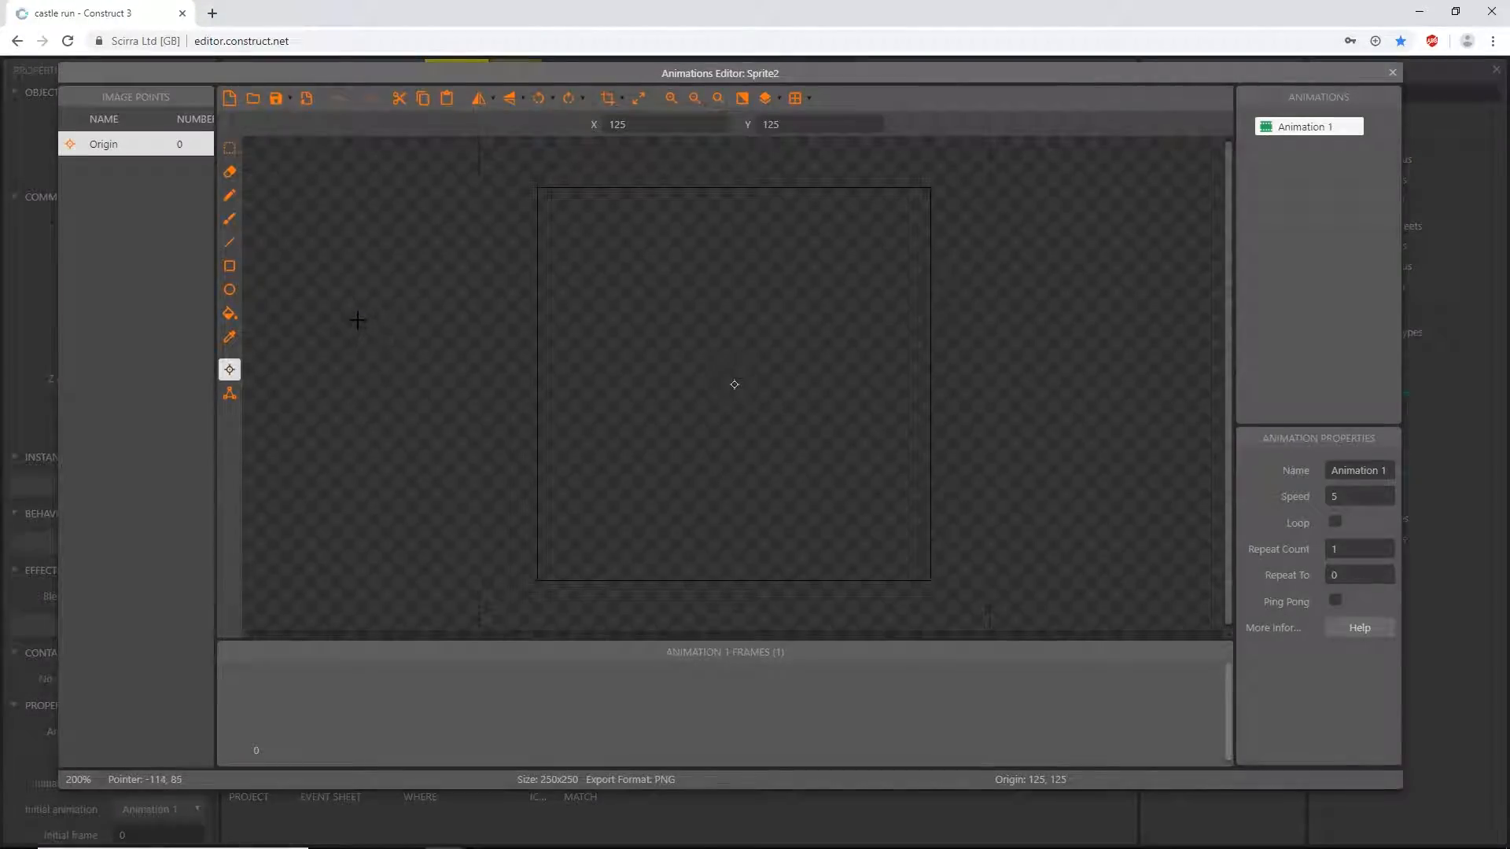
- Load the icon_pause image from the castle tutorial's UI folder as the new sprite's frame
{"action": "left_click", "coordinate": [251, 100]}
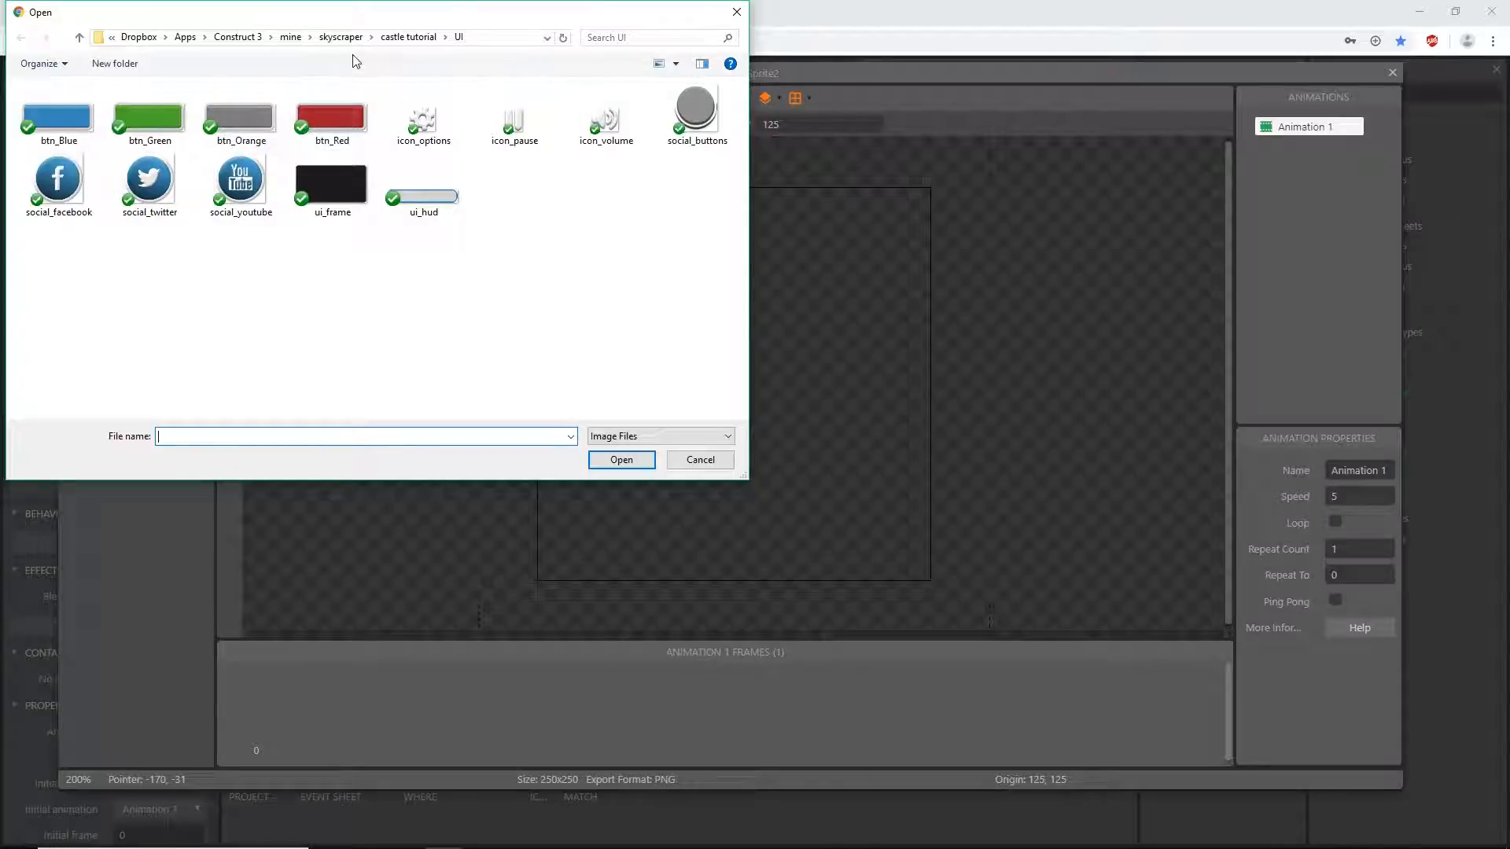
{"action": "left_click", "coordinate": [406, 38]}
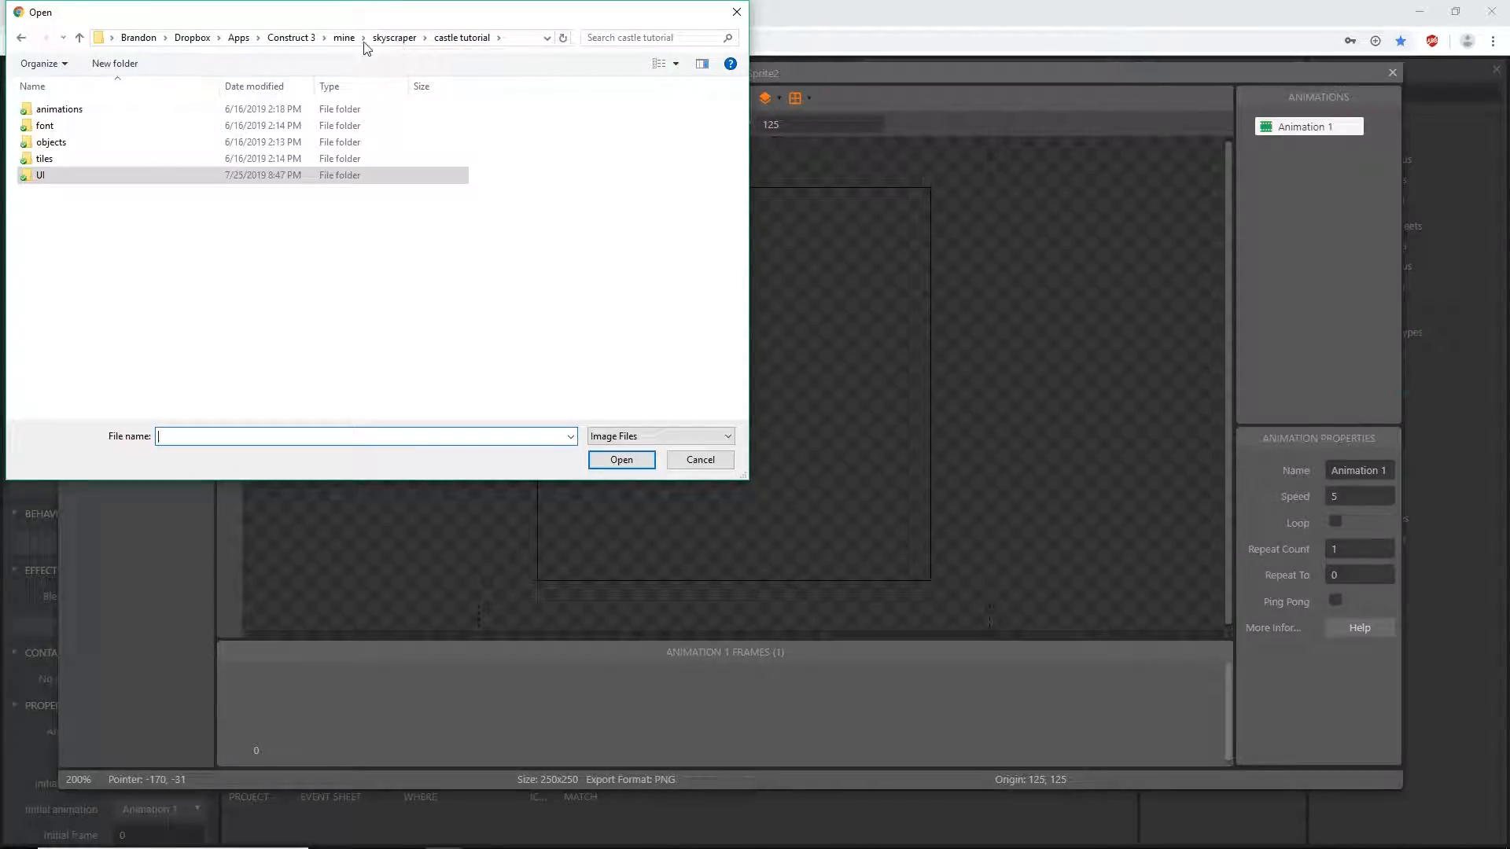
{"action": "double_click", "coordinate": [26, 178]}
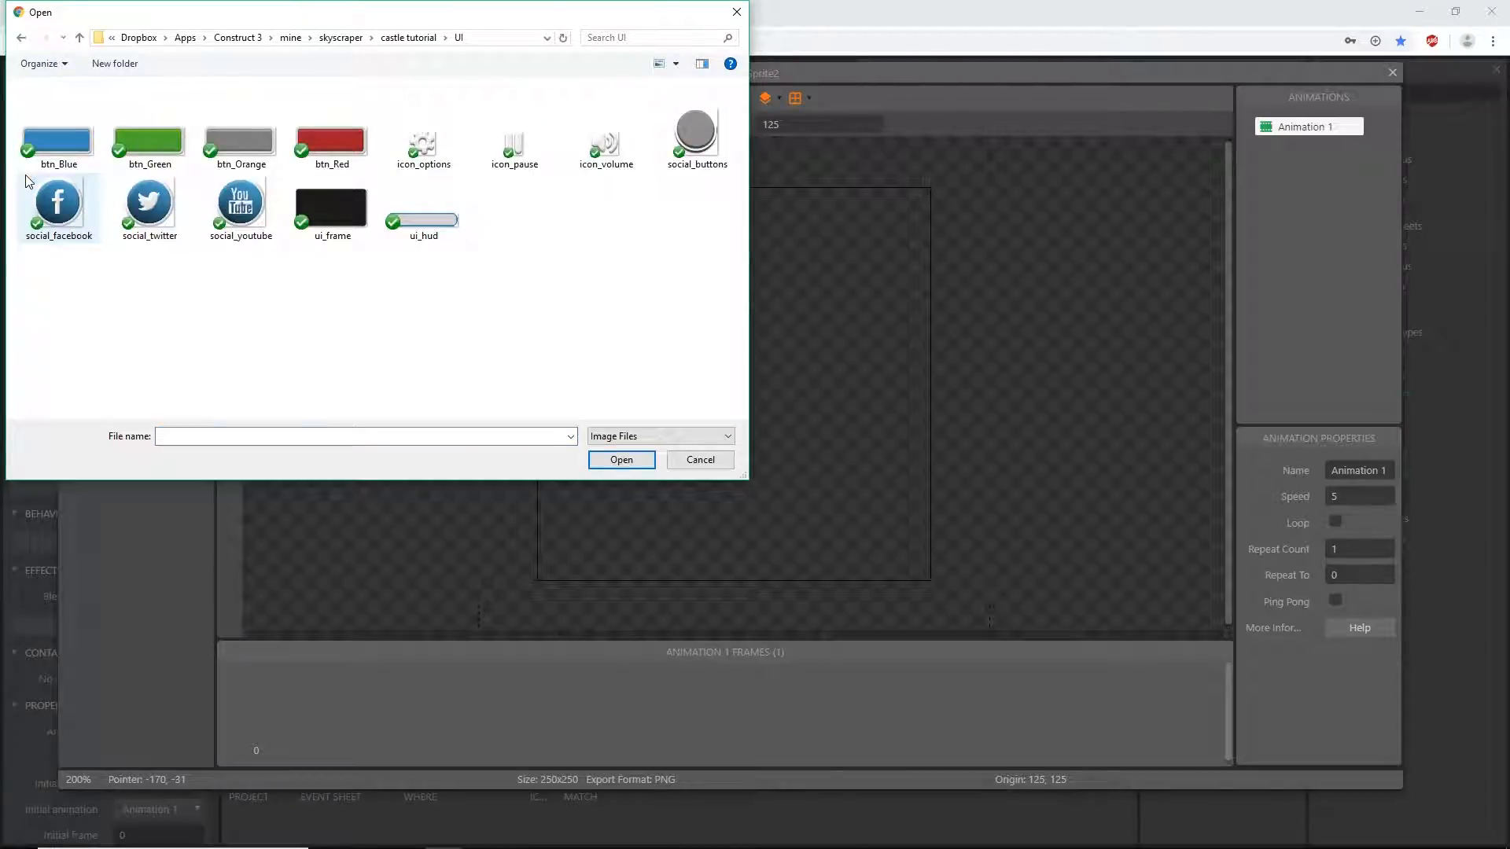
{"action": "left_click", "coordinate": [519, 152]}
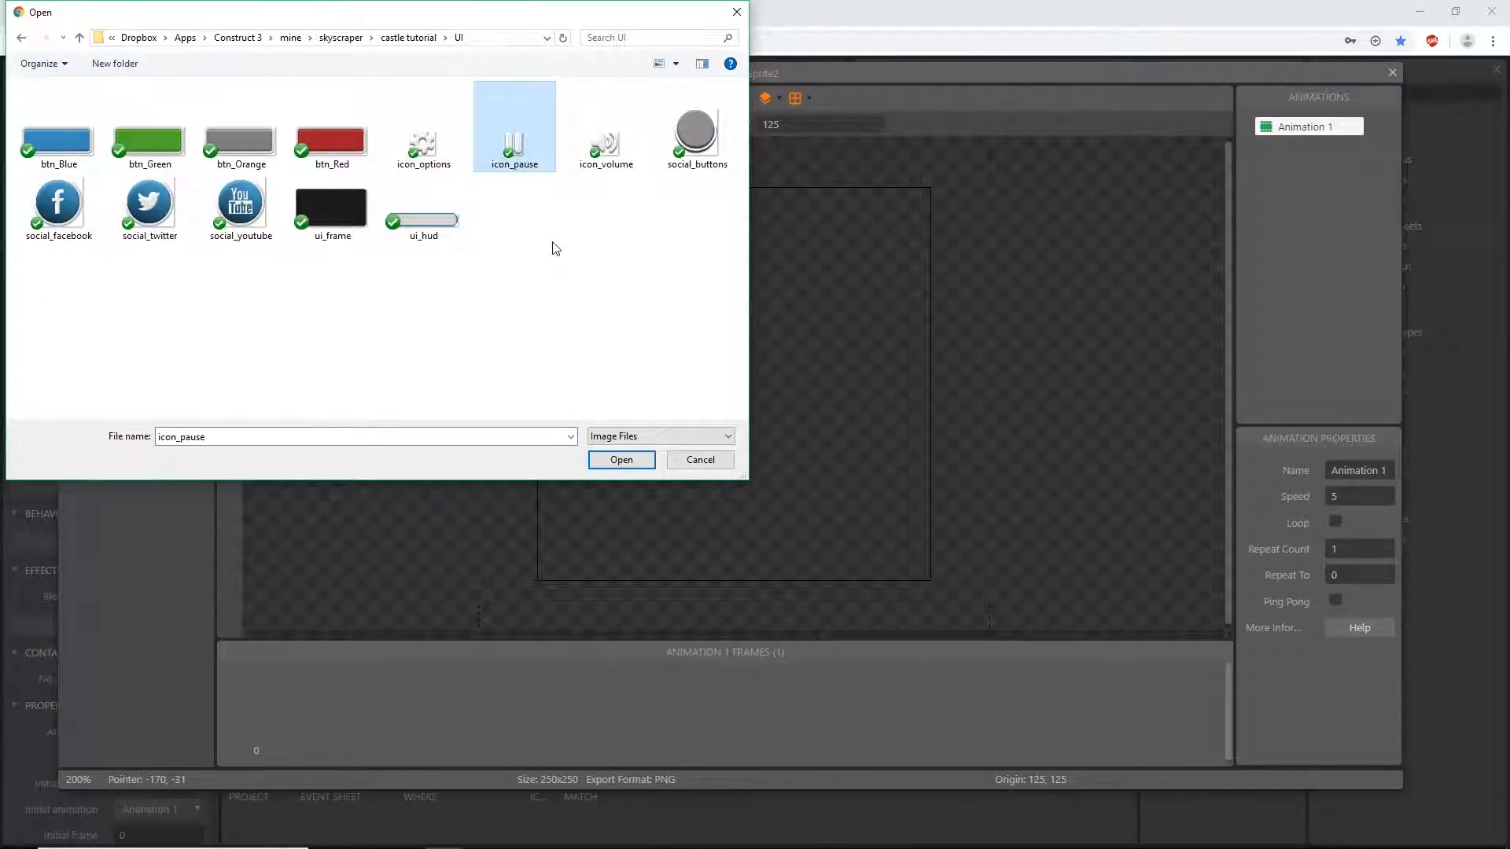
{"action": "left_click", "coordinate": [622, 460]}
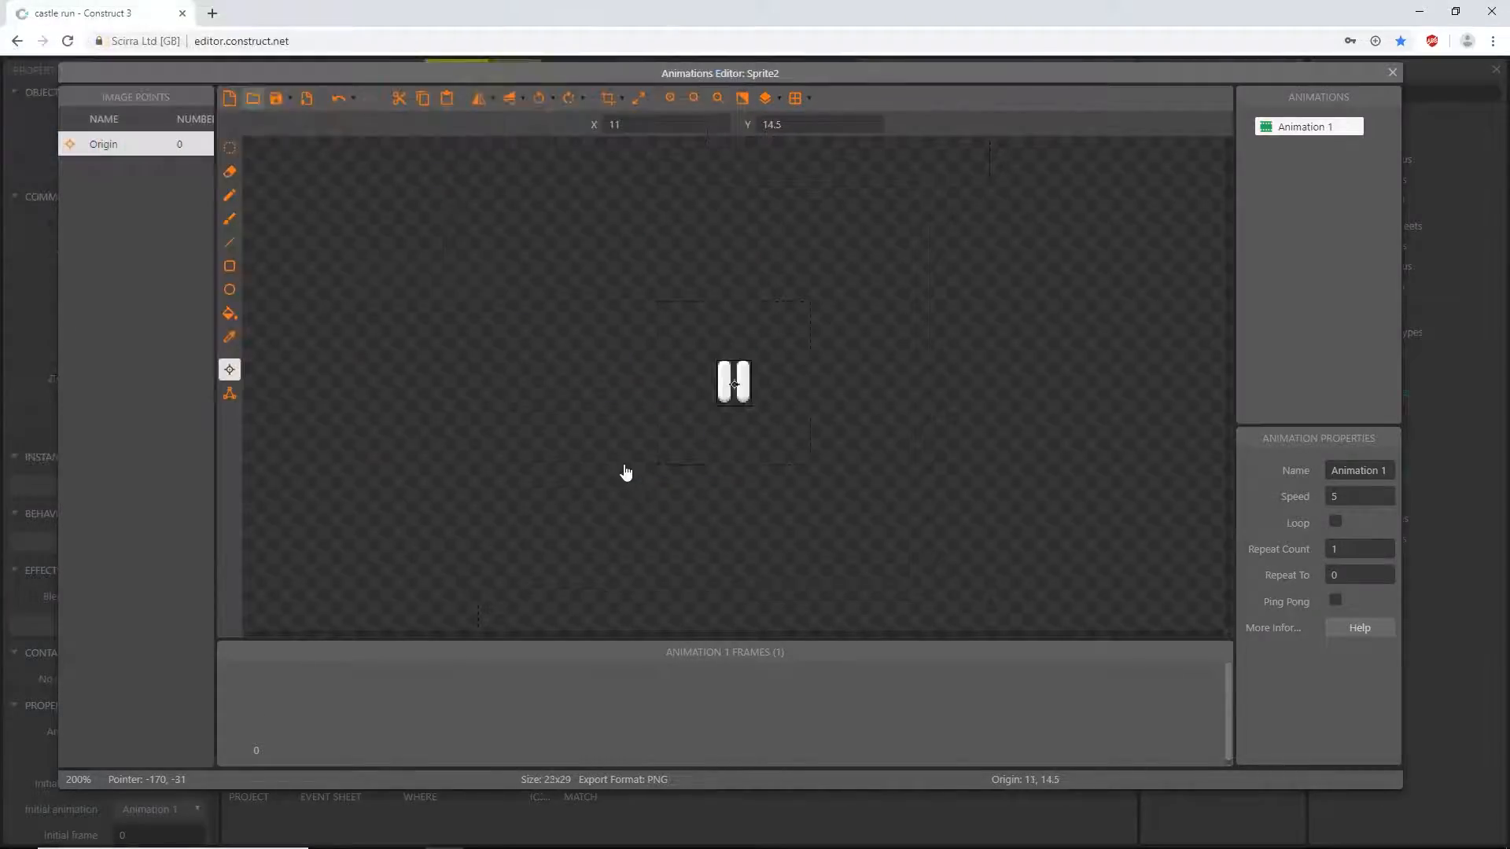
- Set the pause sprite's collision polygon to its bounding box and close the animations editor
{"action": "scroll", "coordinate": [741, 425], "scroll_direction": "up", "scroll_amount": 4}
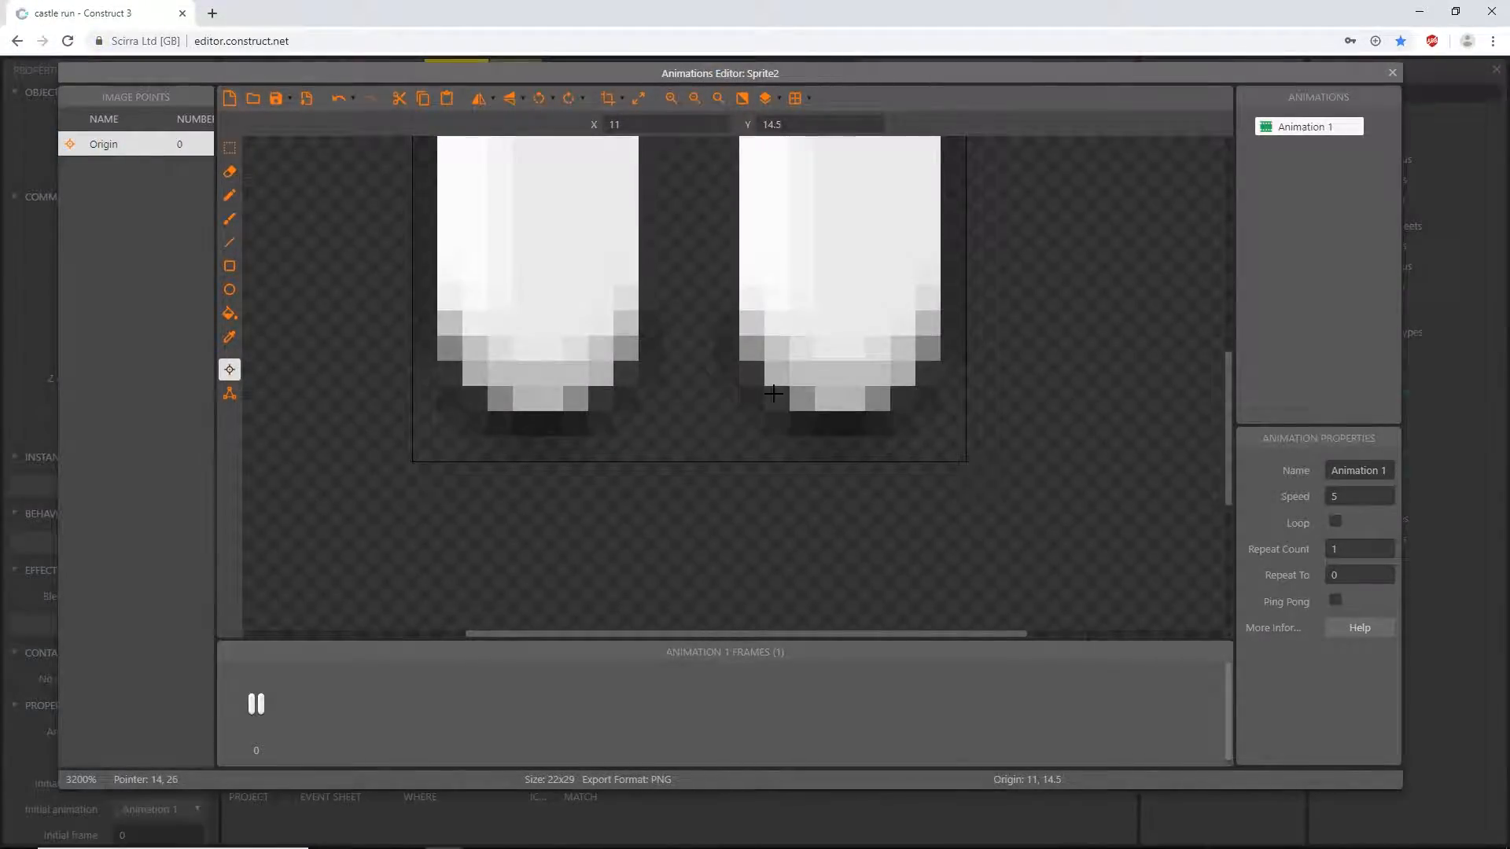
{"action": "scroll", "coordinate": [876, 330], "scroll_direction": "down", "scroll_amount": 1}
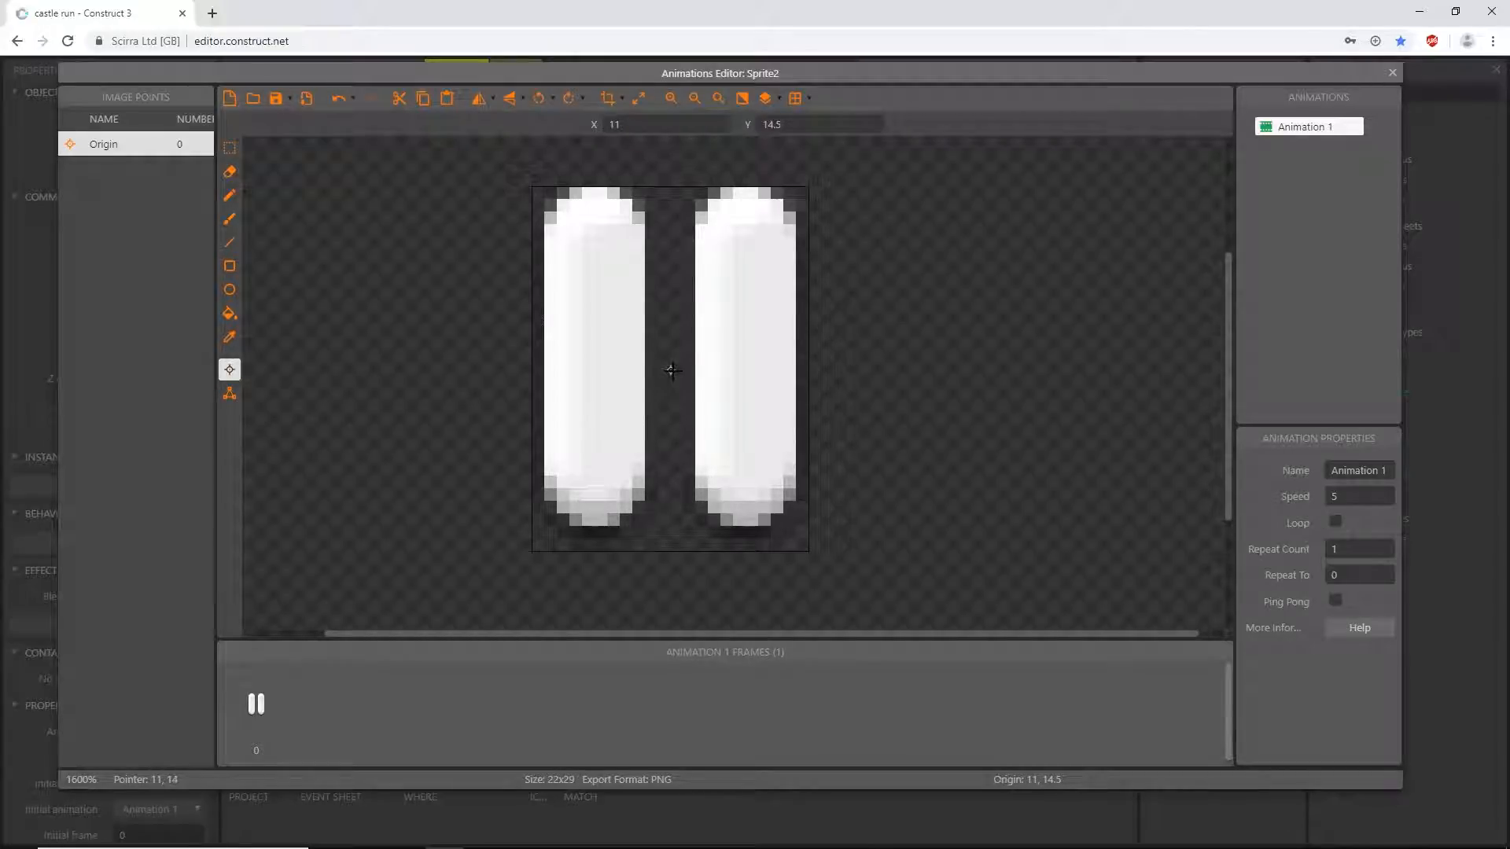
{"action": "left_click", "coordinate": [230, 395]}
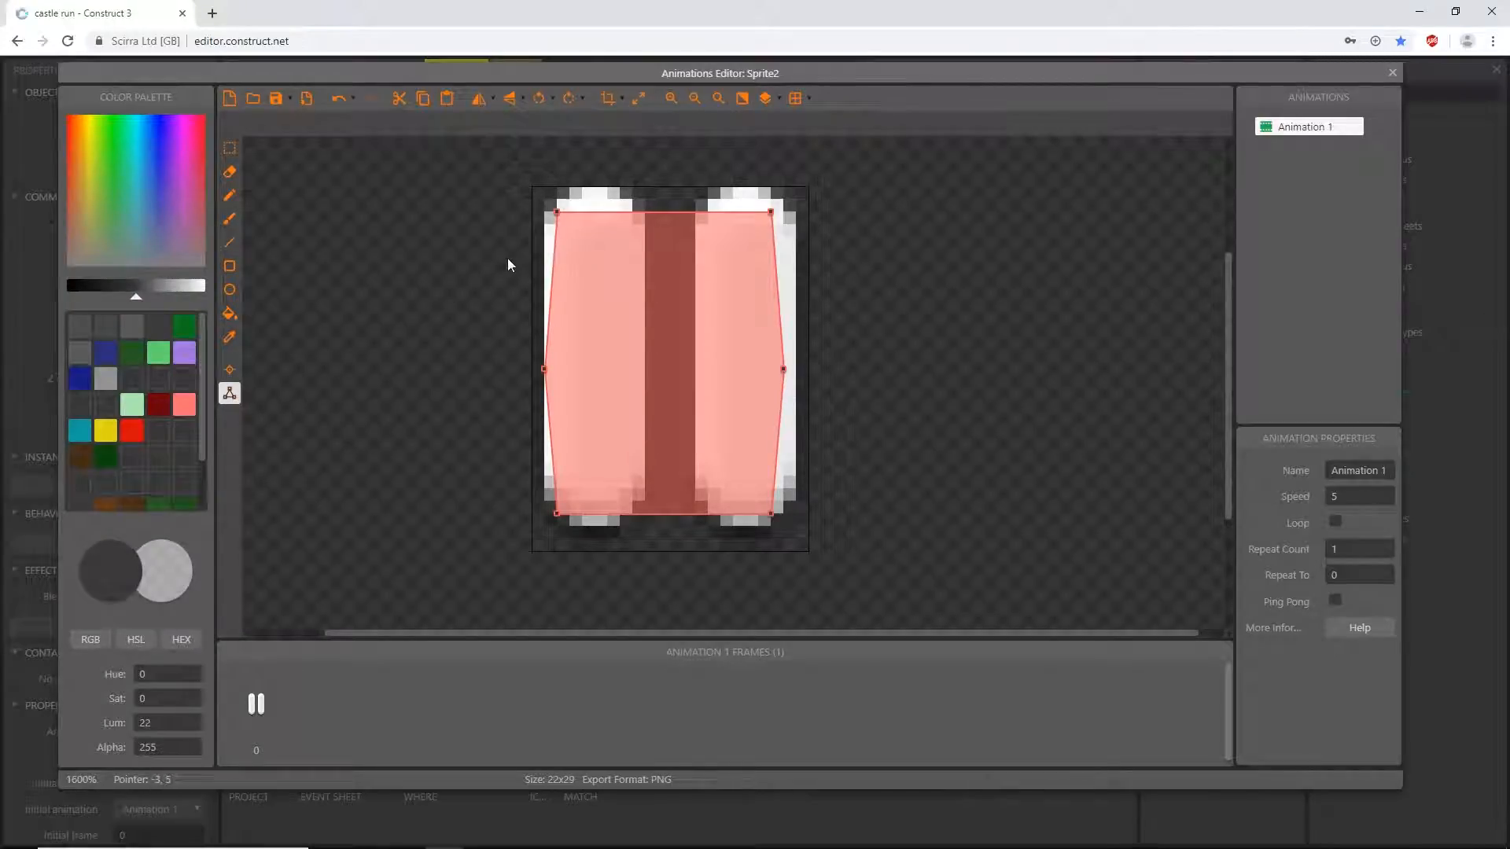
{"action": "right_click", "coordinate": [556, 212]}
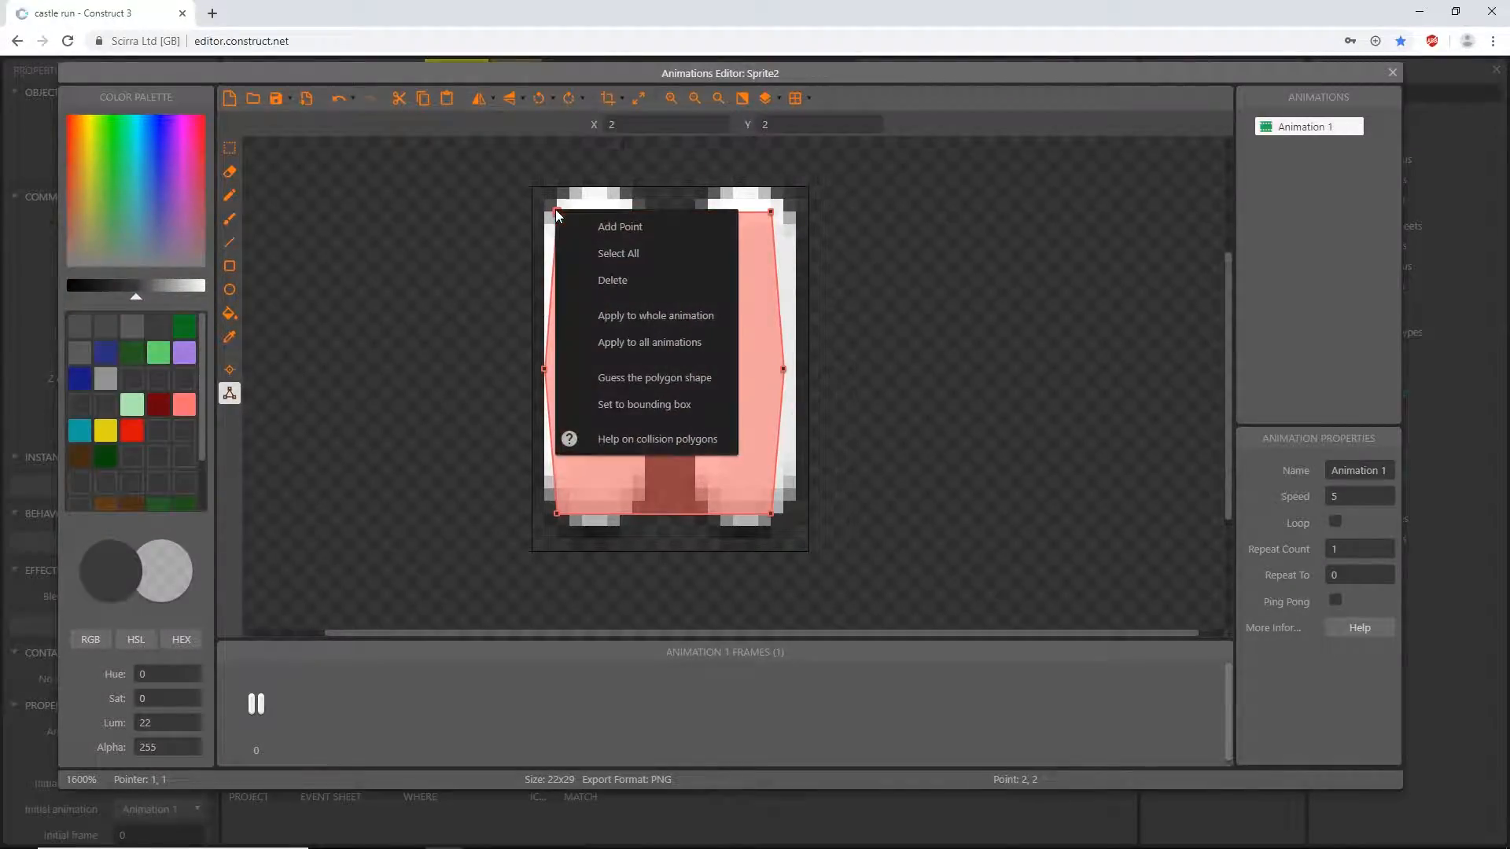
{"action": "left_click", "coordinate": [651, 406]}
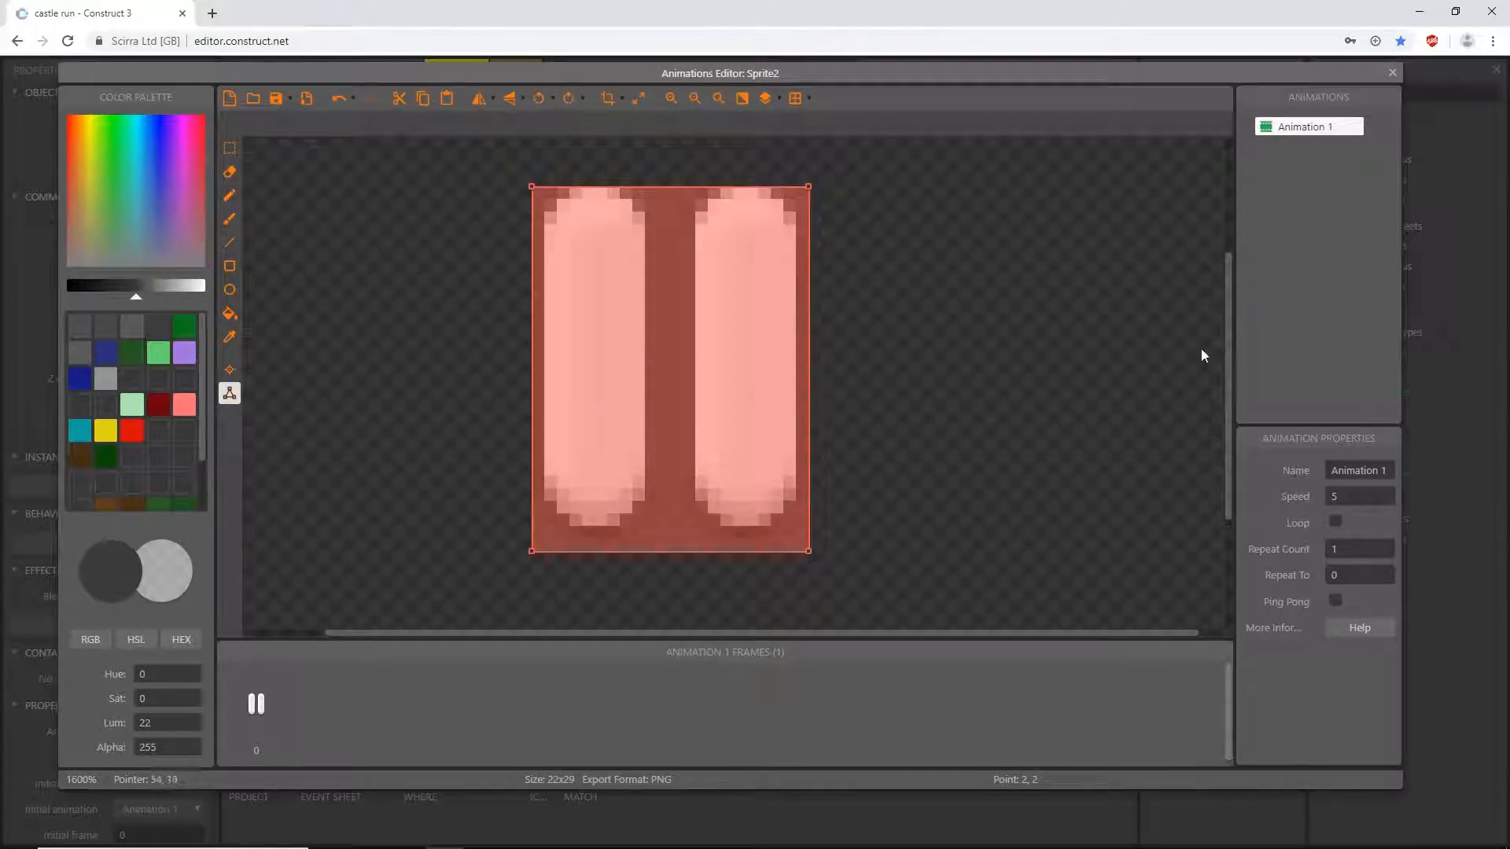
{"action": "left_click", "coordinate": [1393, 72]}
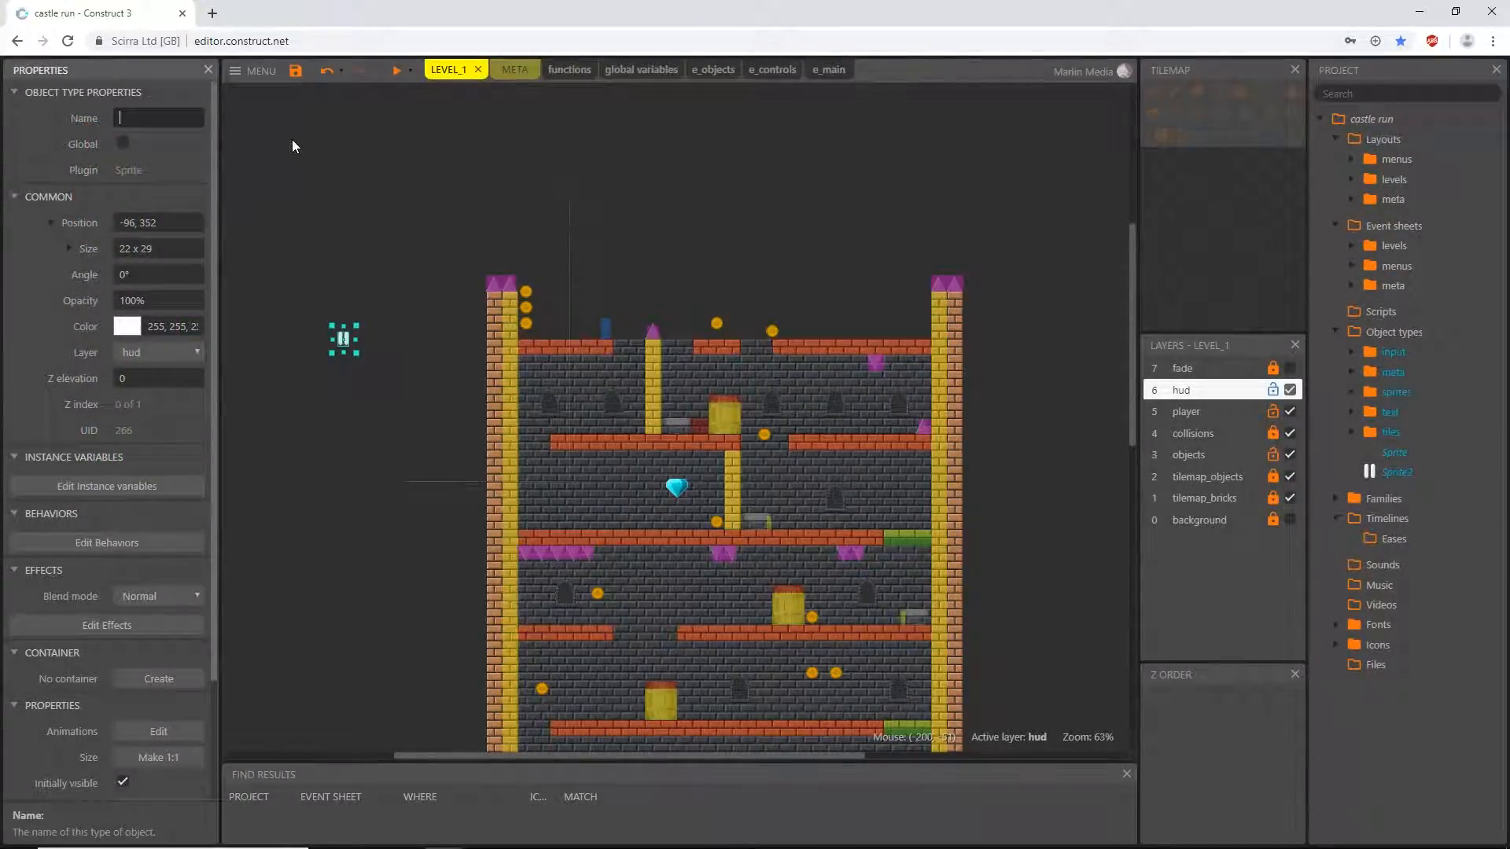
- Rename the new pause icon sprite as btn_pause
{"action": "type", "text": "btn_pause"}
{"action": "key", "text": "Return"}
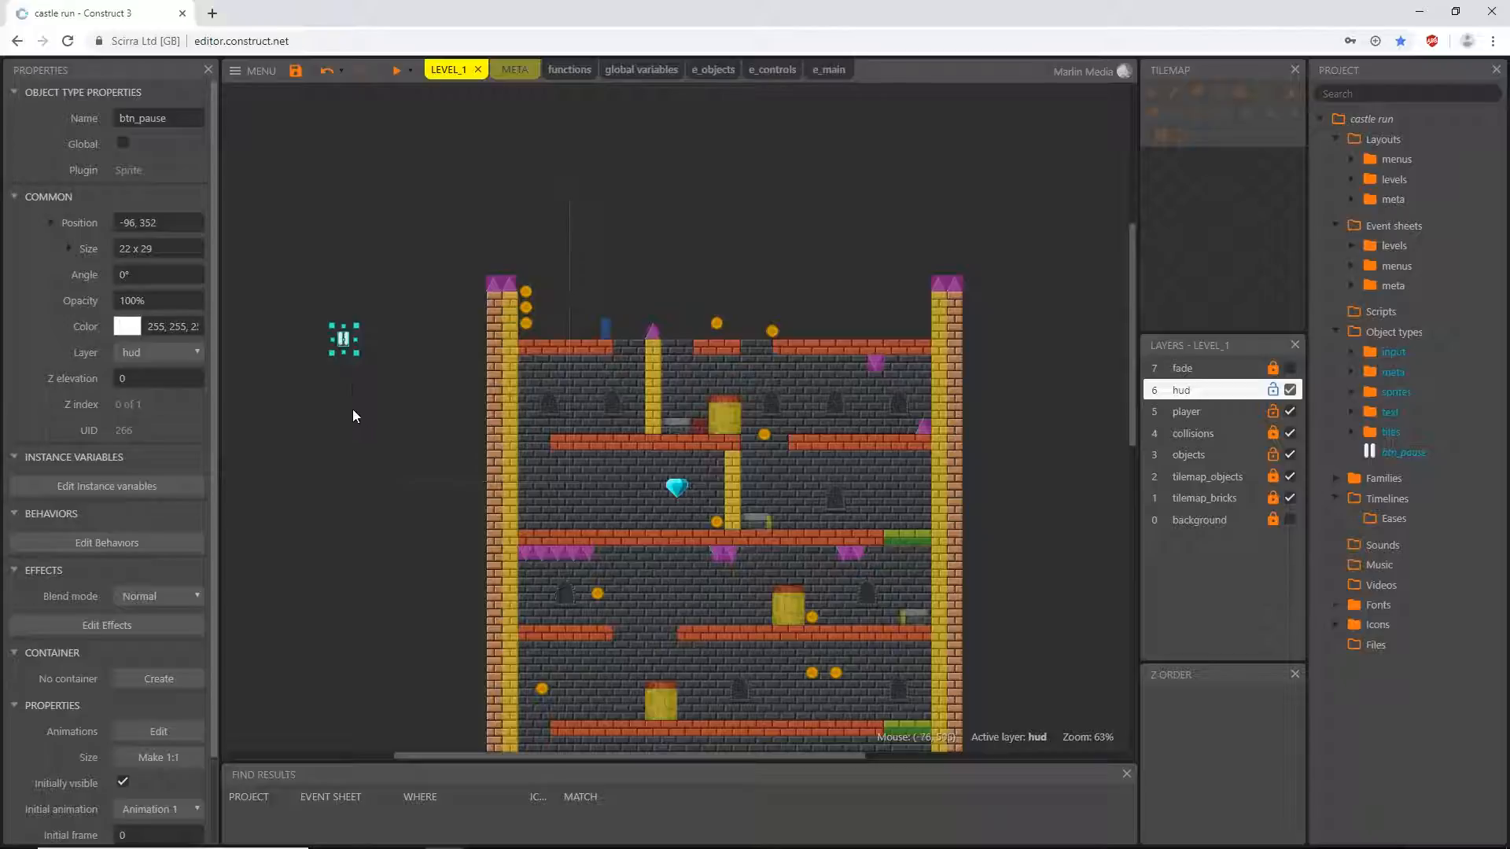
- Move the btn_pause sprite down beside the castle wall, to about position 32, 608
{"action": "left_click_drag", "start_coordinate": [347, 341], "coordinate": [417, 448]}
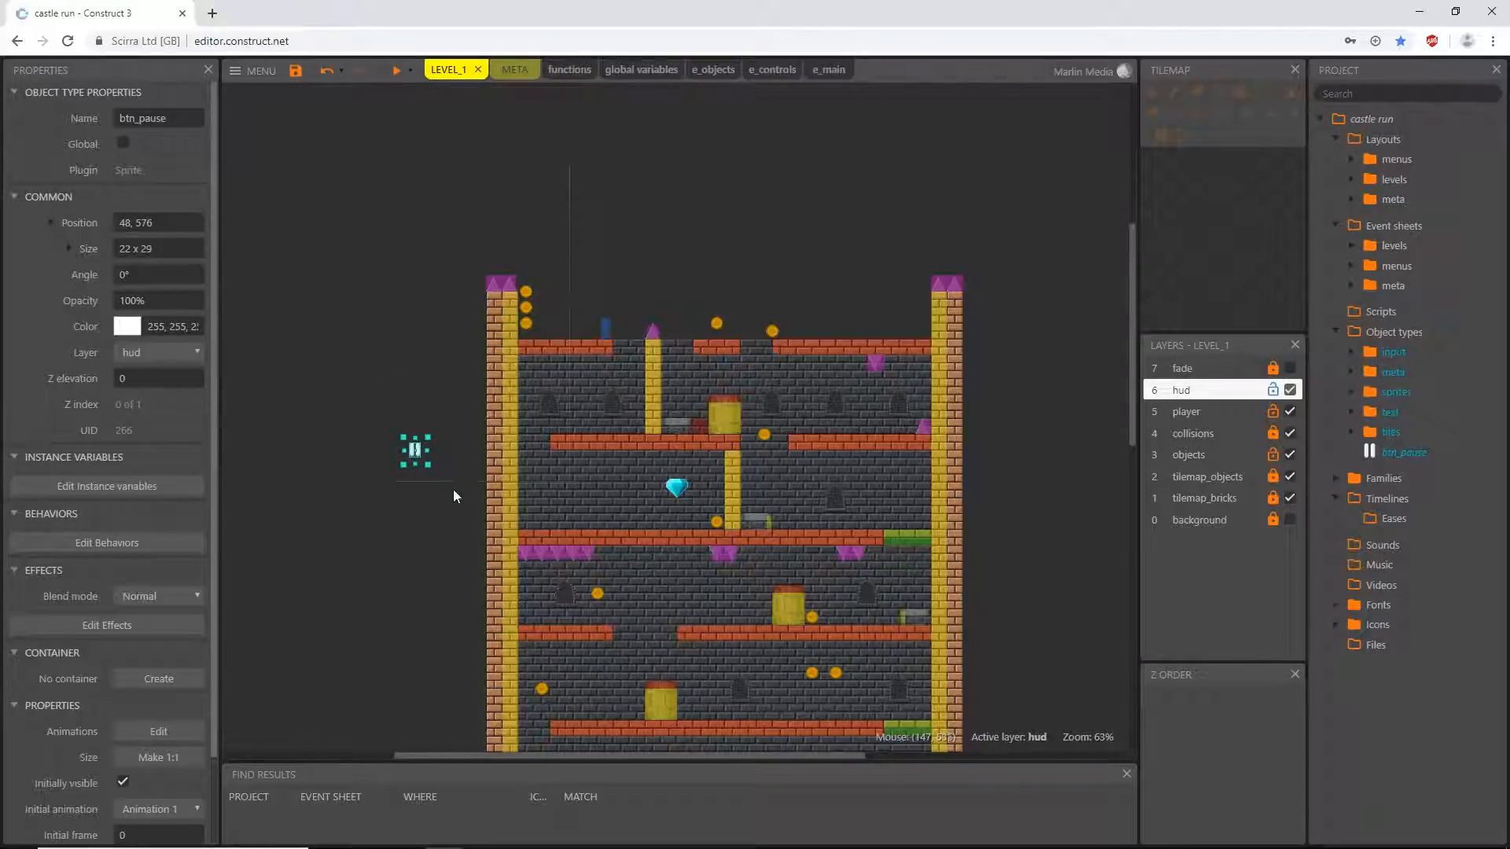
{"action": "scroll", "coordinate": [423, 532], "scroll_direction": "up", "scroll_amount": 1, "text": "ctrl"}
{"action": "scroll", "coordinate": [423, 526], "scroll_direction": "up", "scroll_amount": 10, "text": "ctrl"}
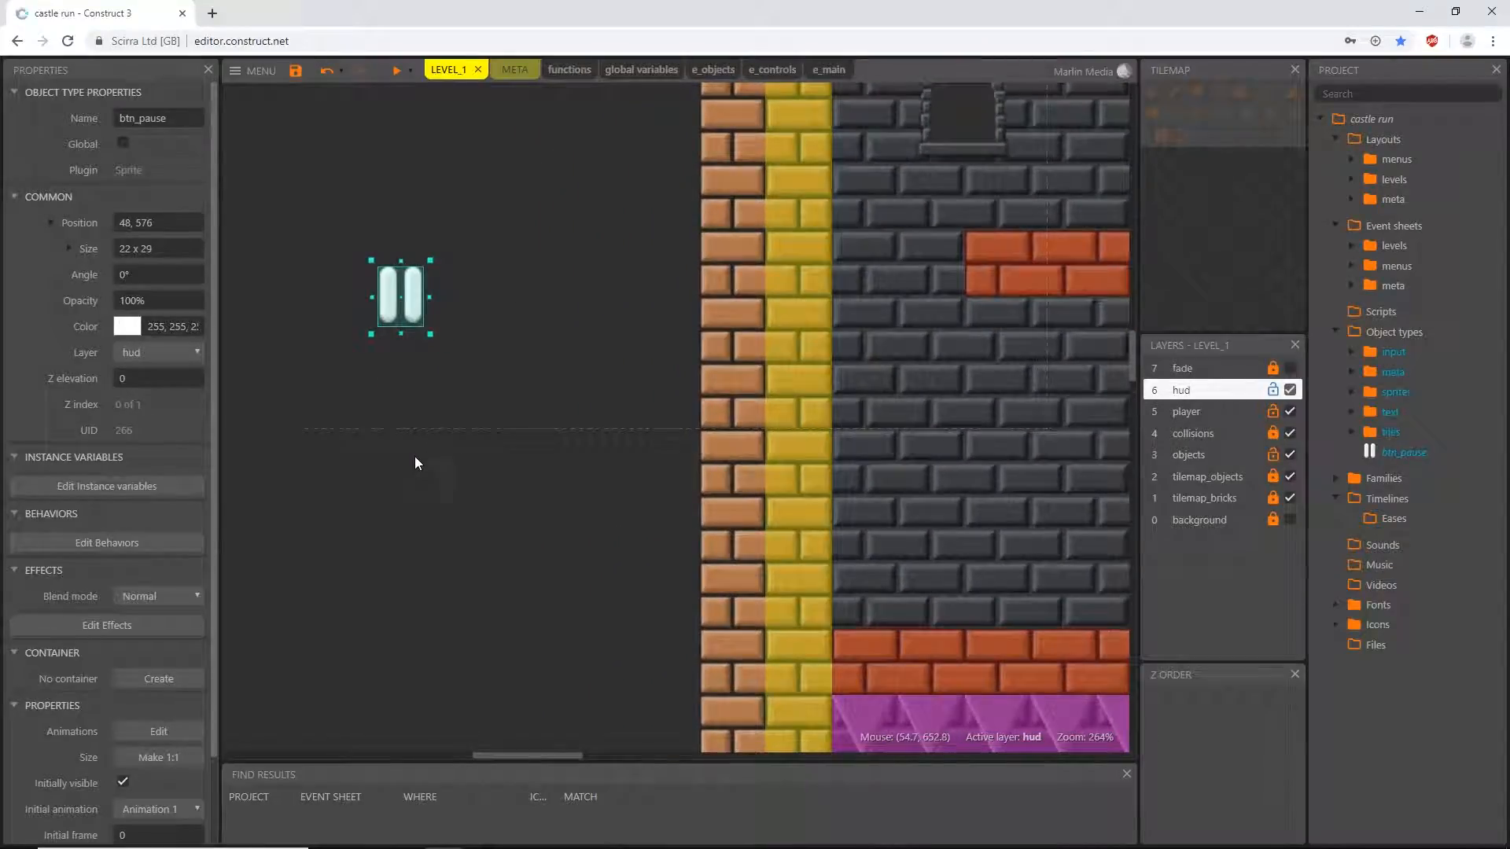
{"action": "scroll", "coordinate": [414, 456], "scroll_direction": "up", "scroll_amount": 1}
{"action": "left_click_drag", "start_coordinate": [392, 356], "coordinate": [376, 395]}
{"action": "scroll", "coordinate": [409, 521], "scroll_direction": "down", "scroll_amount": 1, "text": "ctrl"}
{"action": "scroll", "coordinate": [409, 520], "scroll_direction": "down", "scroll_amount": 6, "text": "ctrl"}
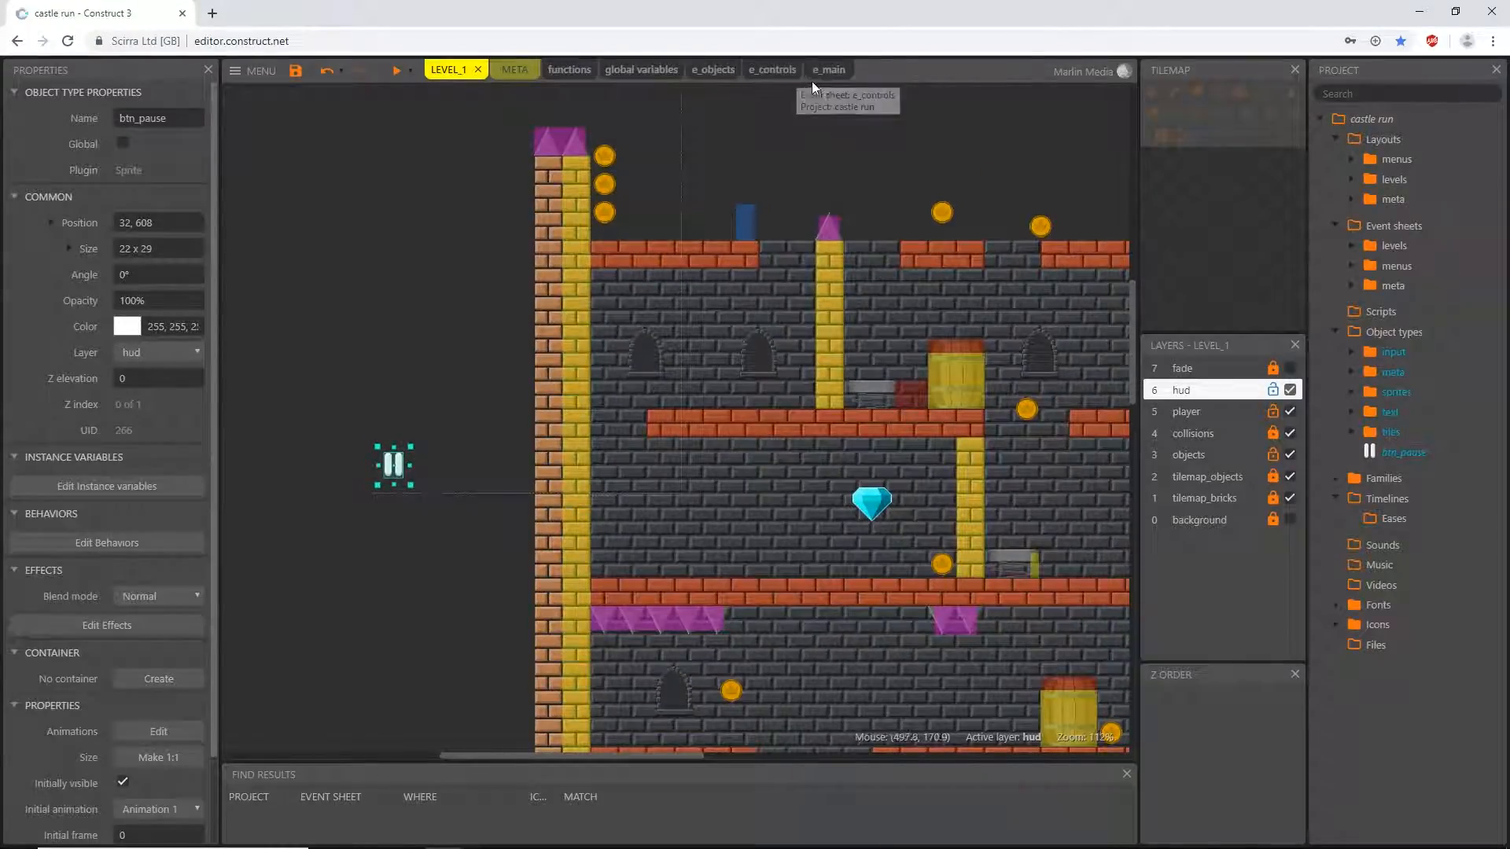
- Add an event group named Pause to the e_main event sheet, active on start
{"action": "left_click", "coordinate": [833, 72]}
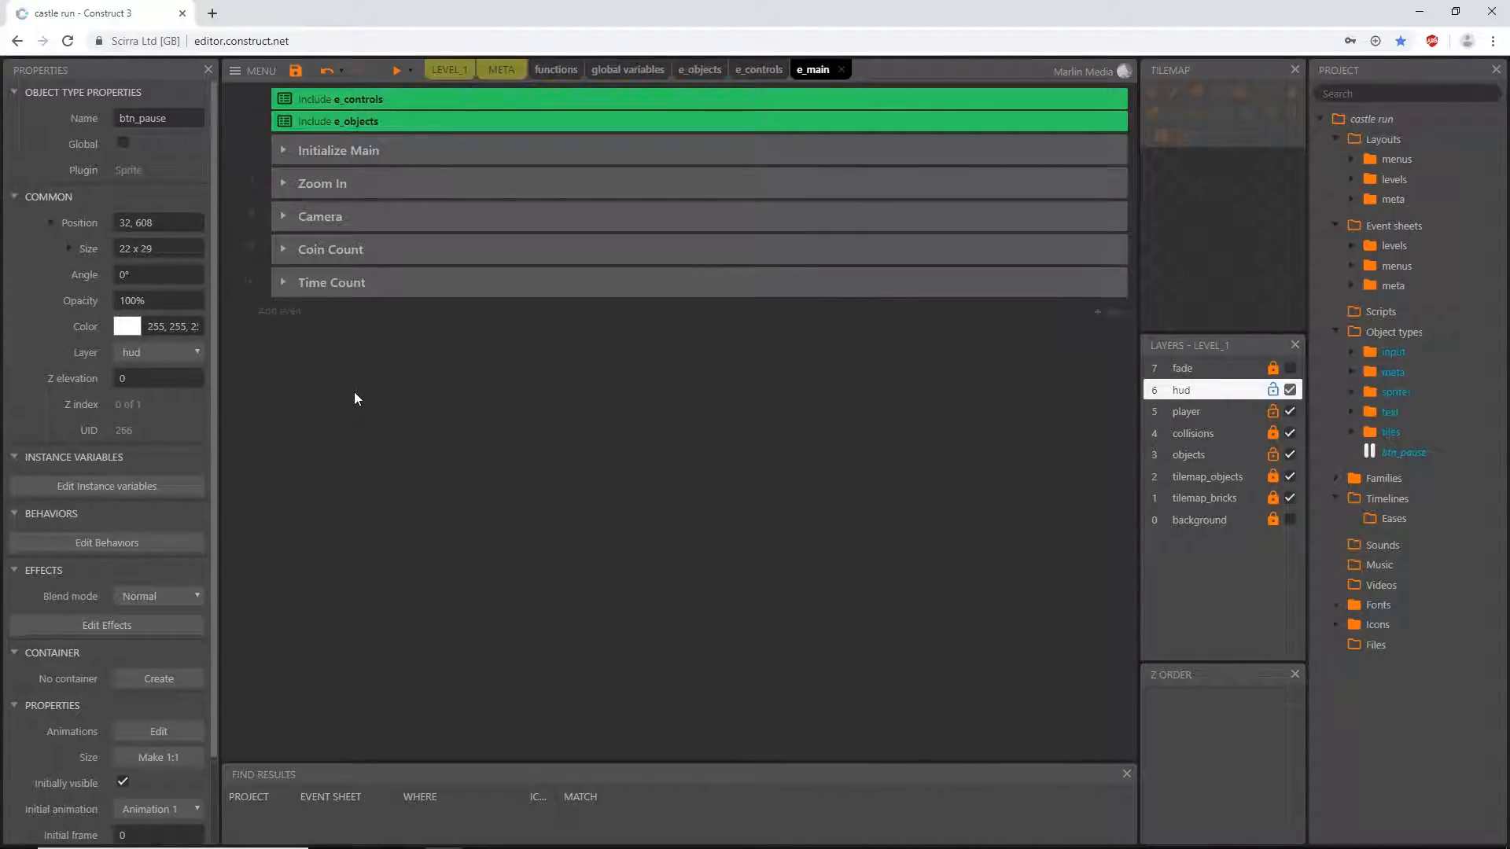
{"action": "right_click", "coordinate": [339, 365]}
{"action": "left_click", "coordinate": [423, 488]}
{"action": "type", "text": "Pause"}
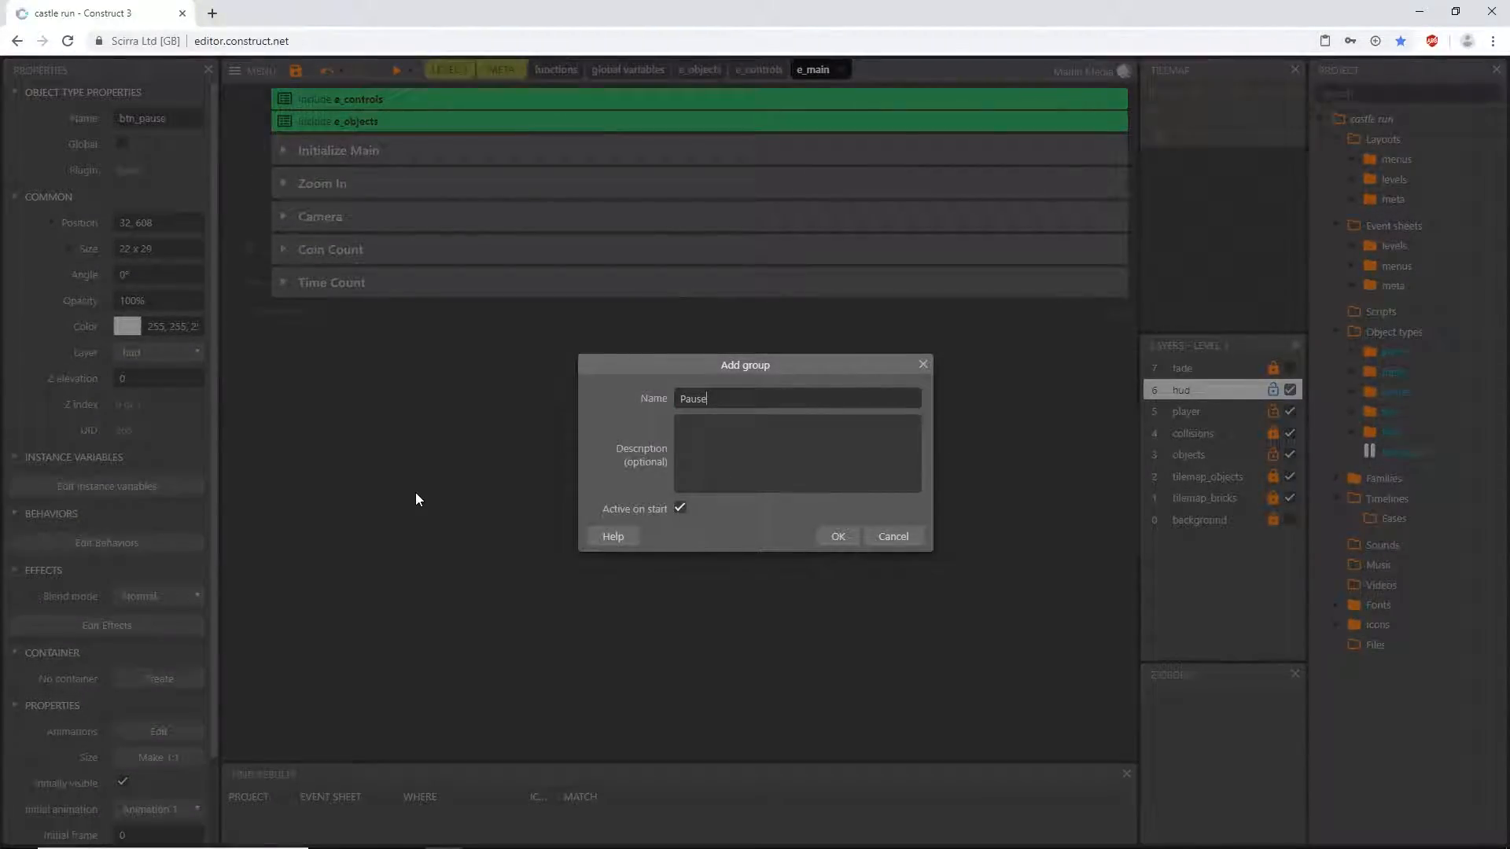
{"action": "key", "text": "Return"}
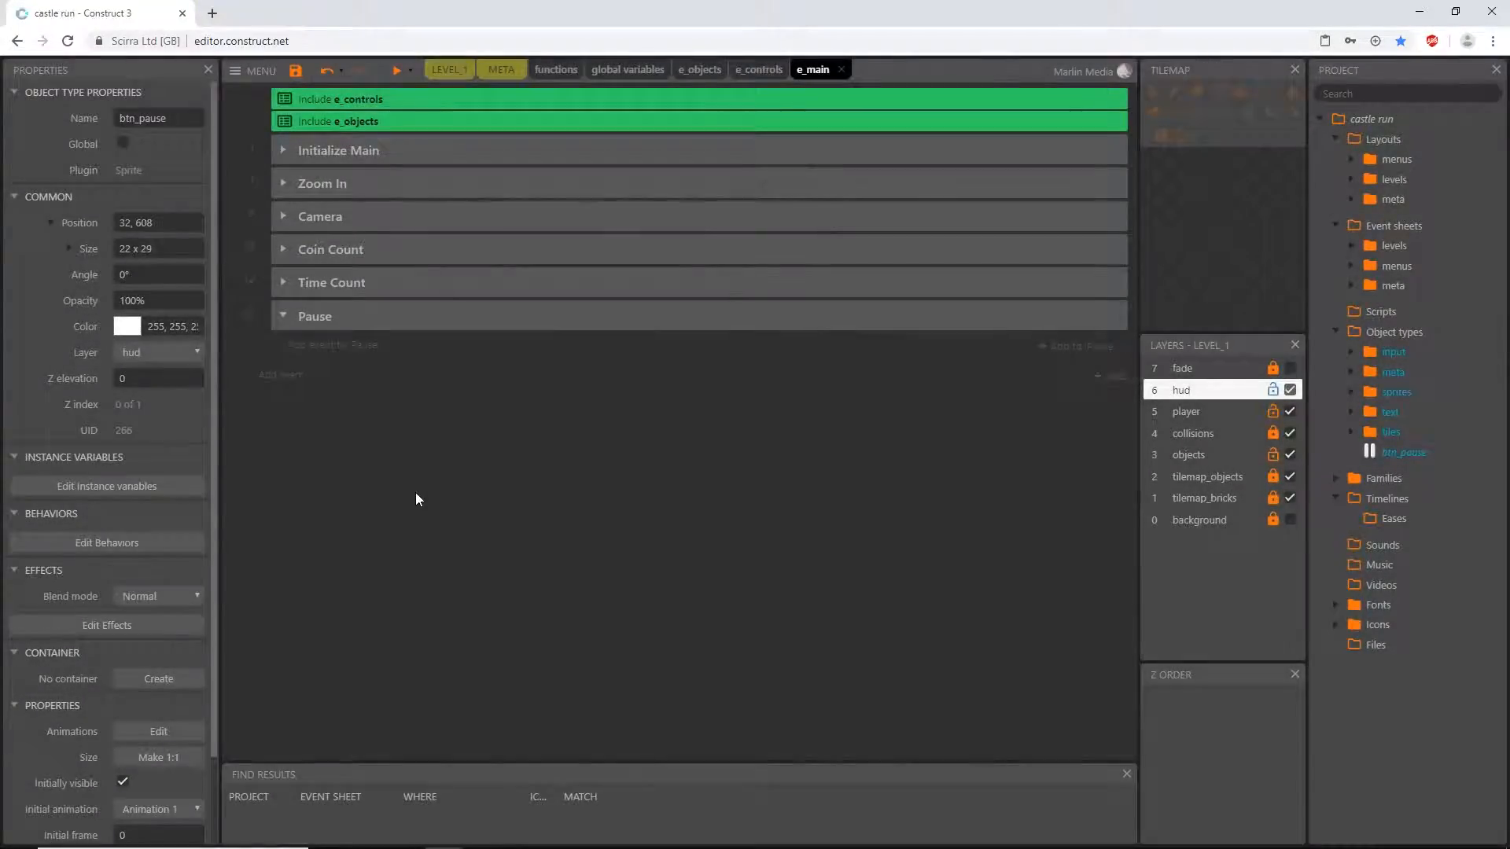
- Add an event to the Pause group with the Touch condition On tap object for btn_pause
{"action": "left_click", "coordinate": [359, 346]}
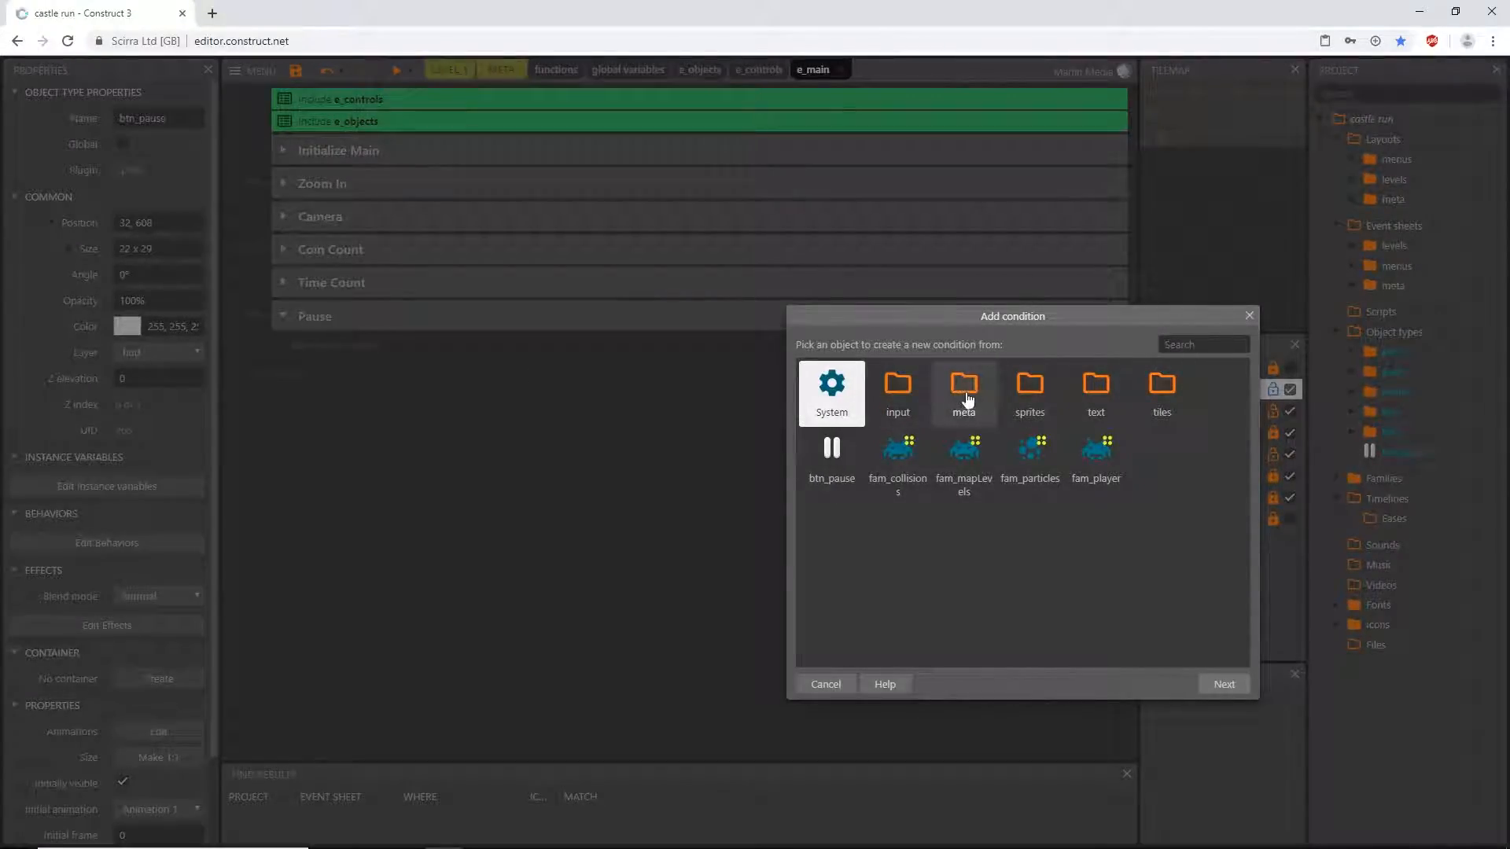
{"action": "double_click", "coordinate": [901, 388]}
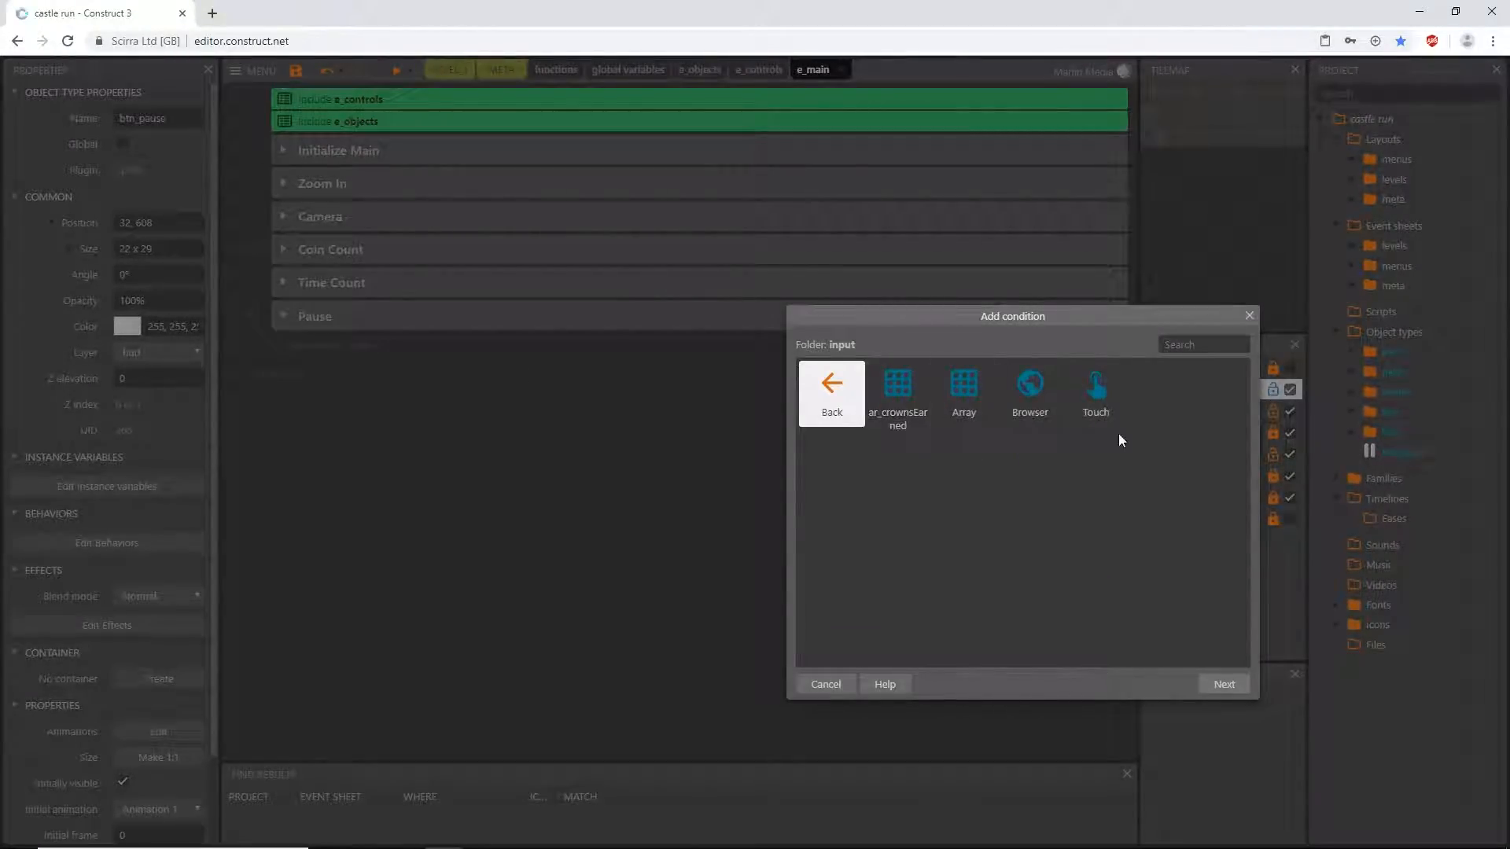
{"action": "double_click", "coordinate": [1098, 390]}
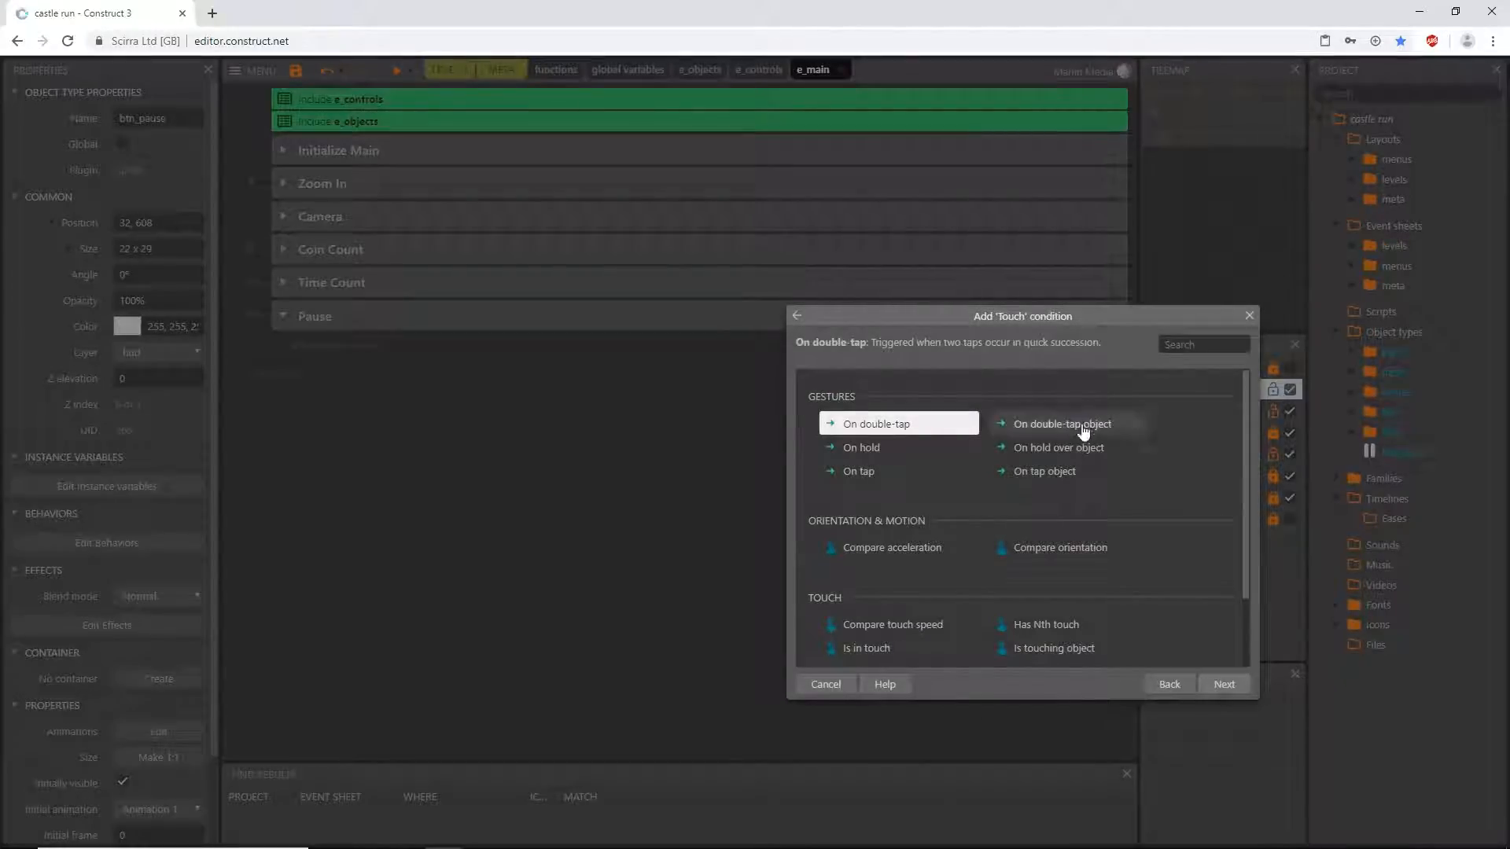
{"action": "double_click", "coordinate": [1040, 472]}
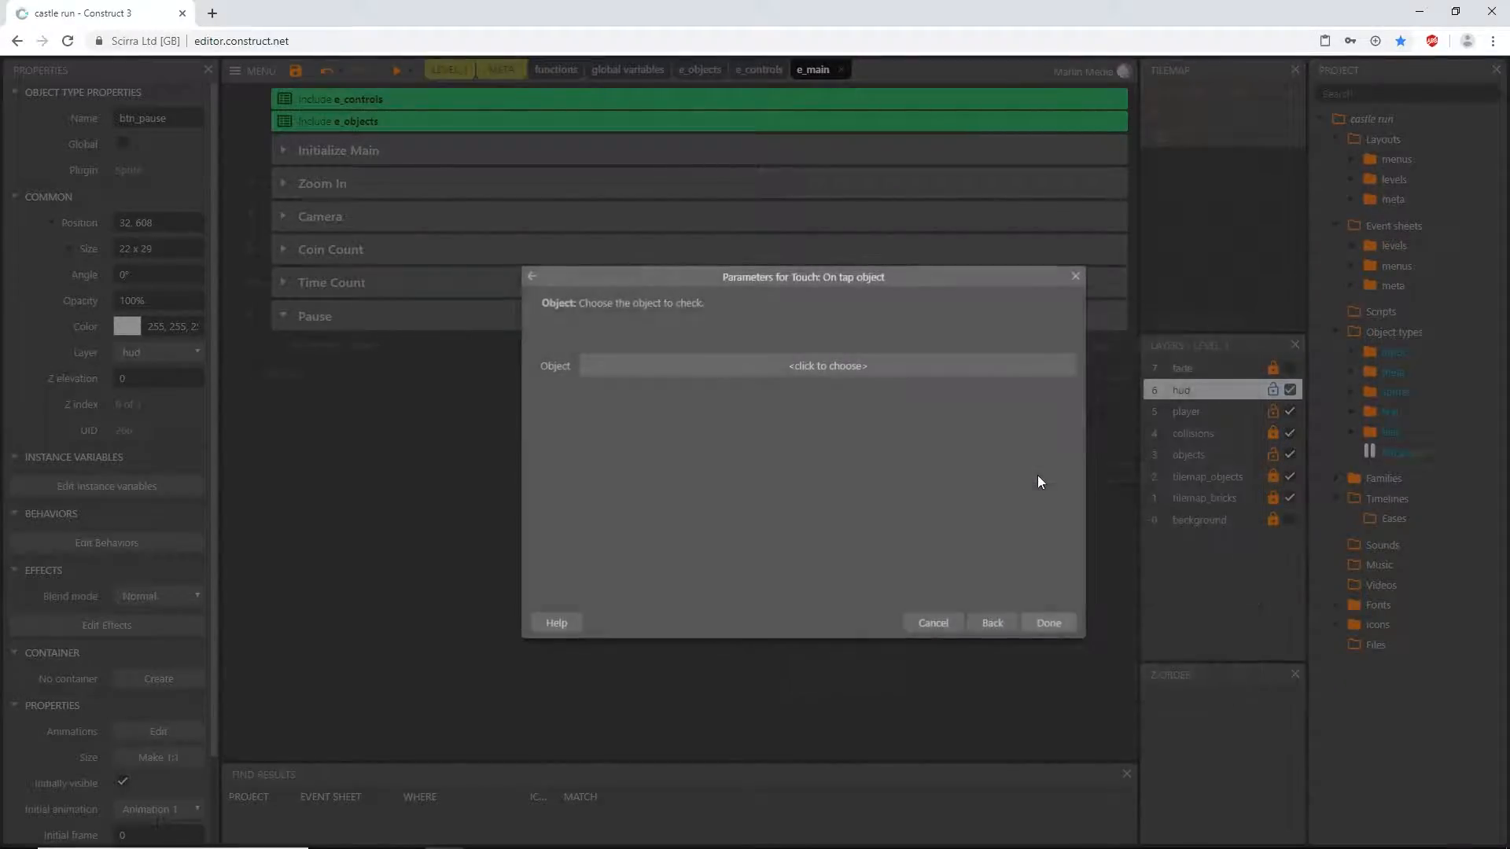
{"action": "left_click", "coordinate": [857, 365]}
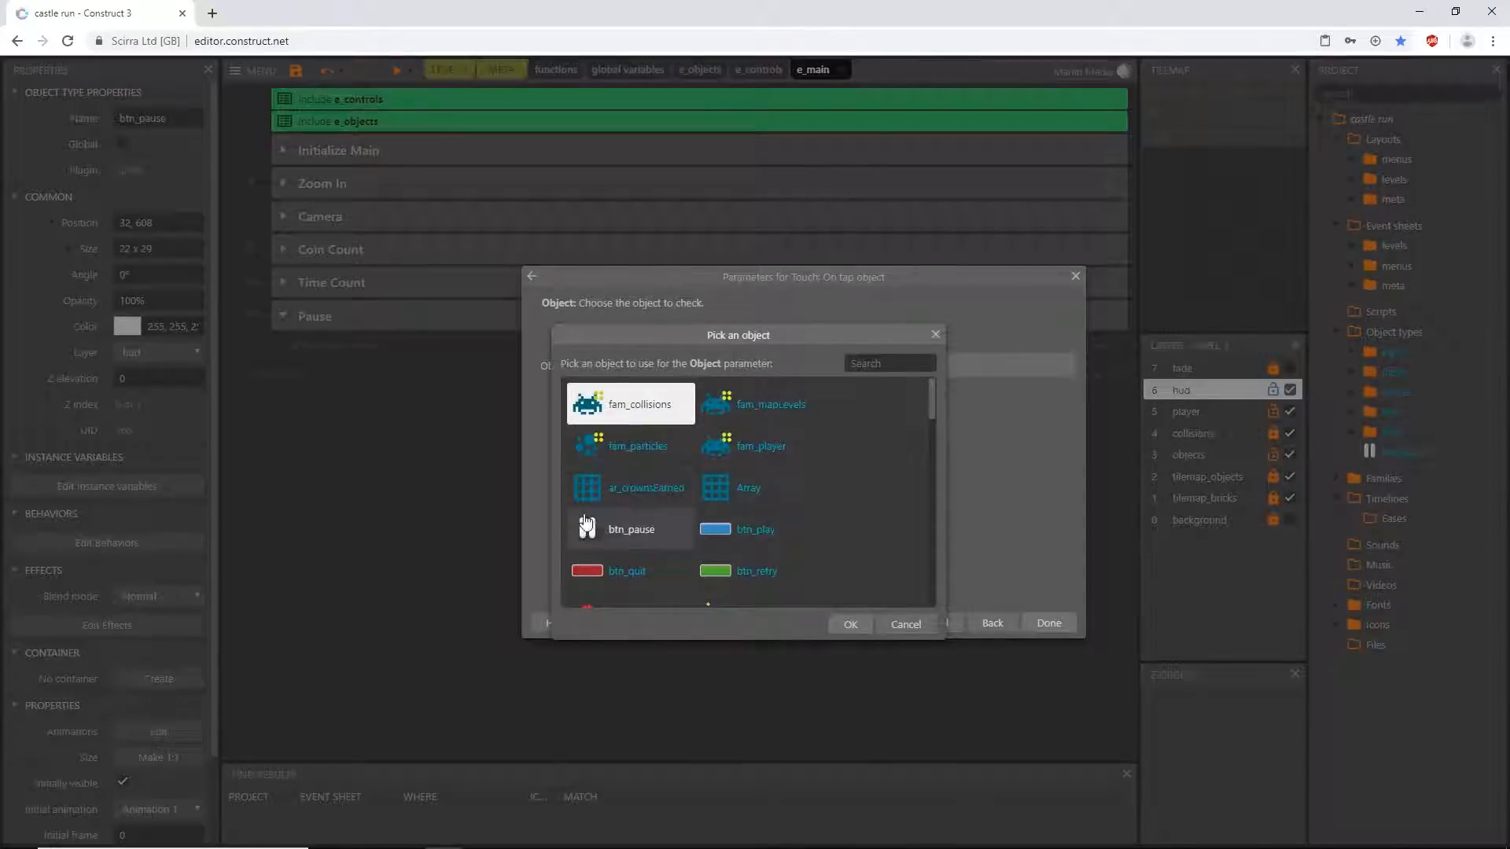
{"action": "left_click", "coordinate": [629, 529]}
{"action": "left_click", "coordinate": [851, 623]}
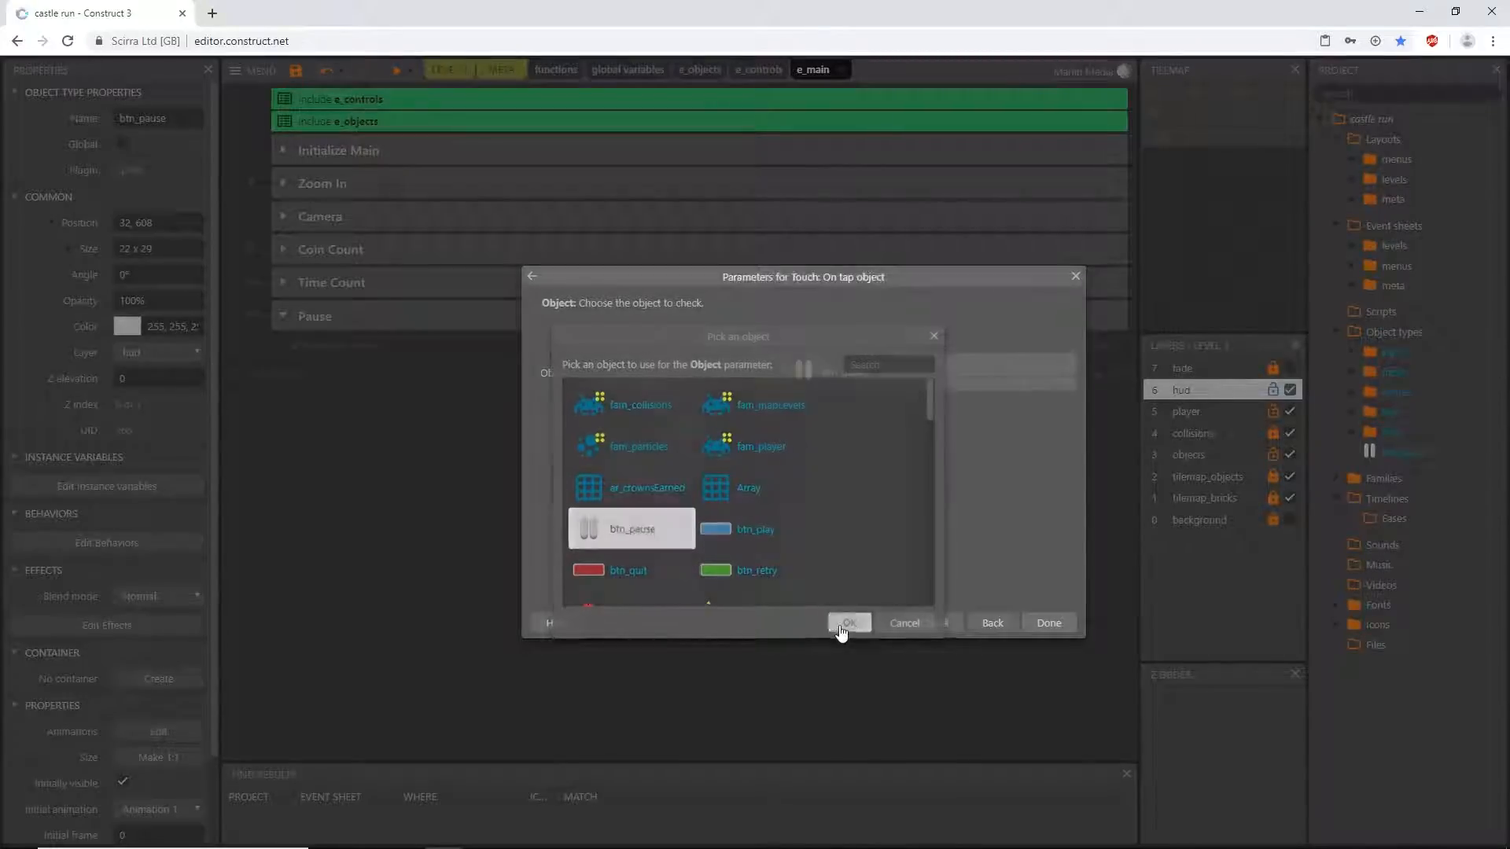
{"action": "left_click", "coordinate": [1049, 622]}
{"action": "left_click", "coordinate": [554, 391]}
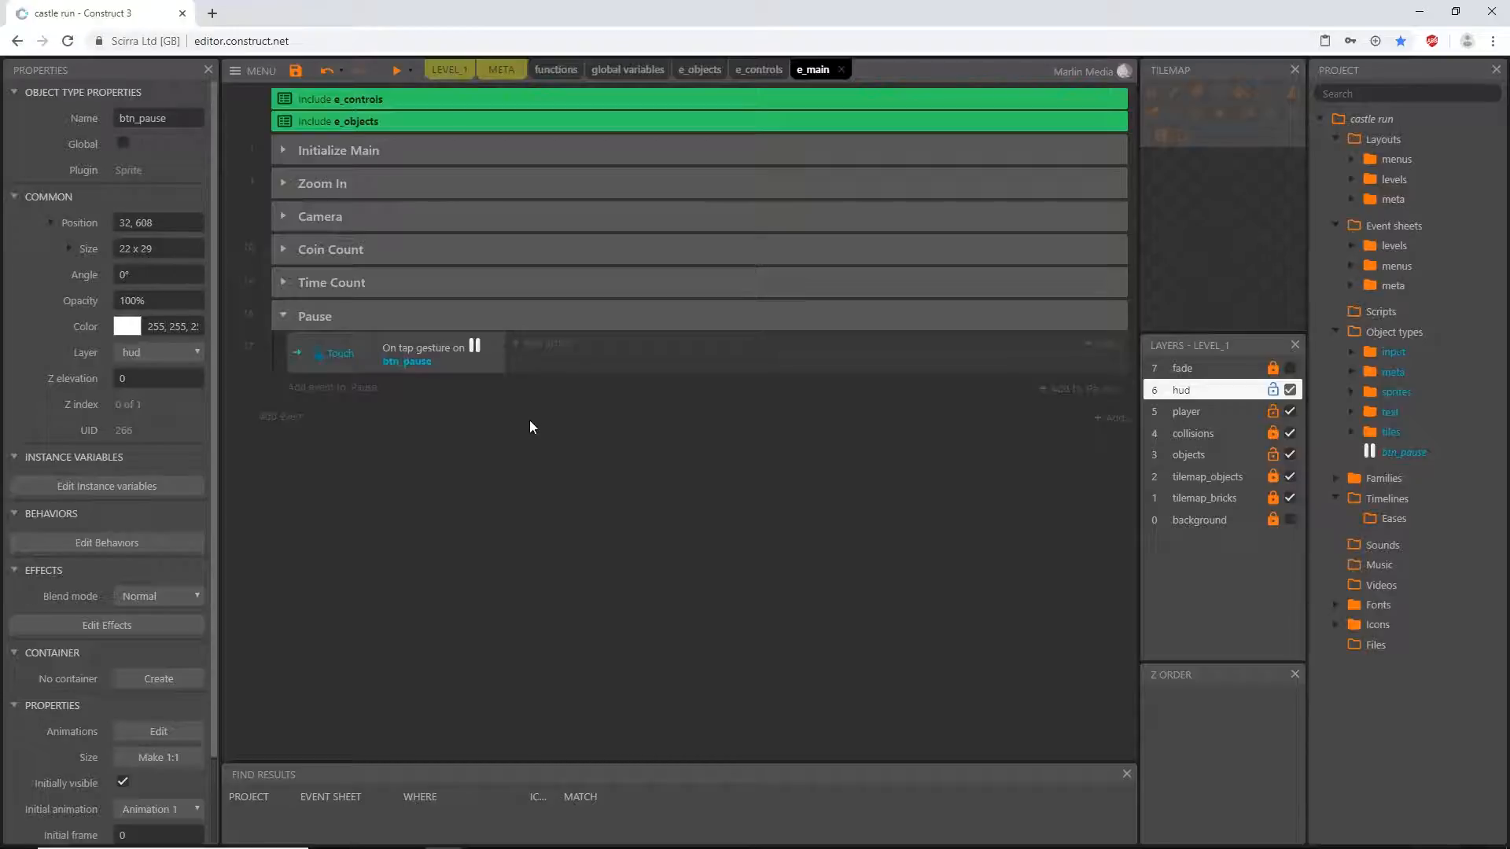
- Add the System action Set time scale to the btn_pause tap event, opening its parameters
{"action": "left_click", "coordinate": [539, 346]}
{"action": "type", "text": "t"}
{"action": "double_click", "coordinate": [813, 404]}
{"action": "type", "text": "ime"}
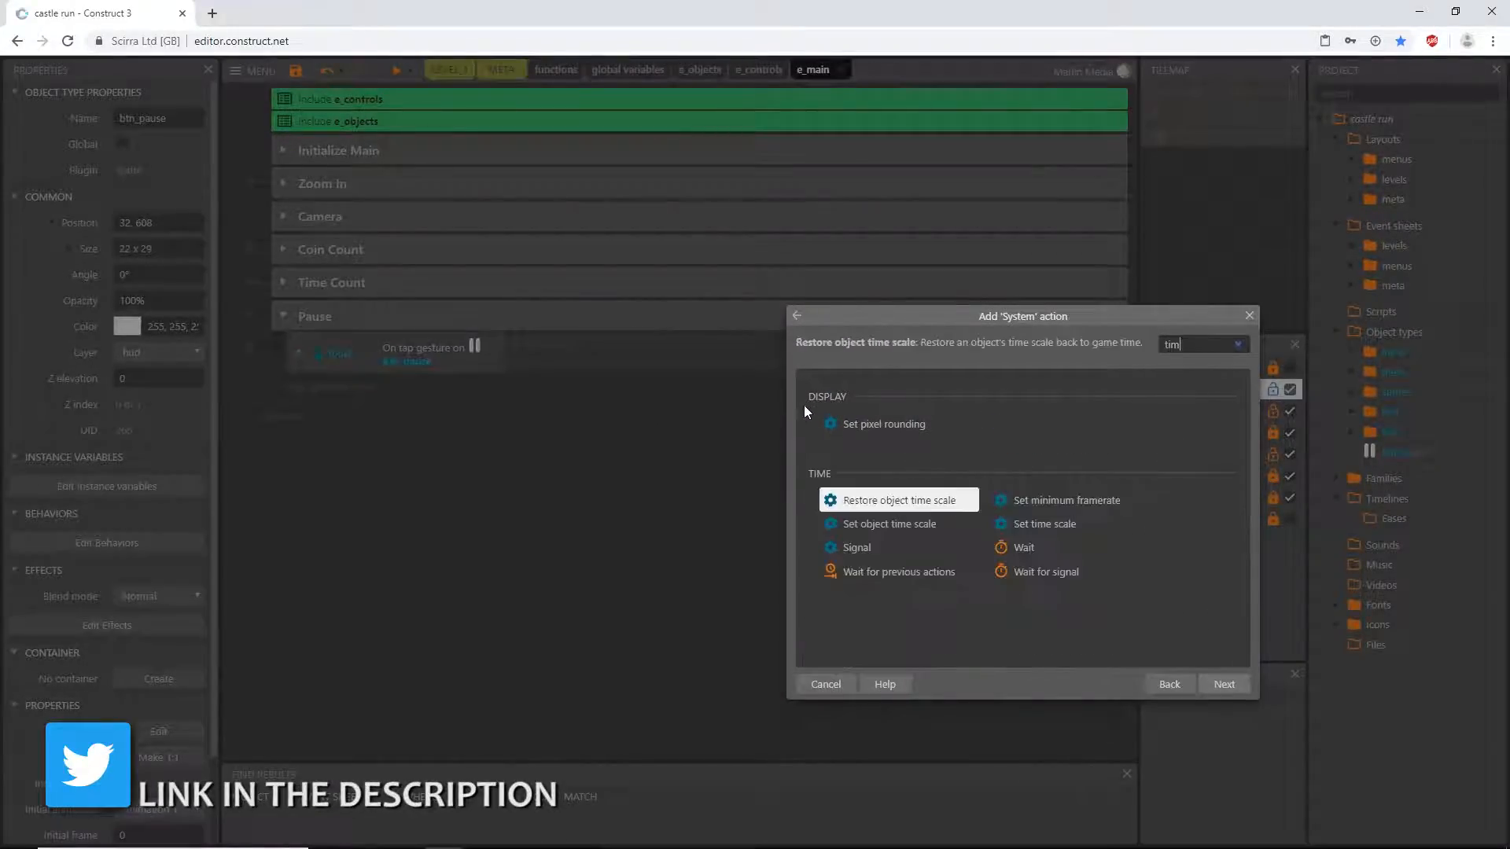
{"action": "left_click", "coordinate": [1049, 525]}
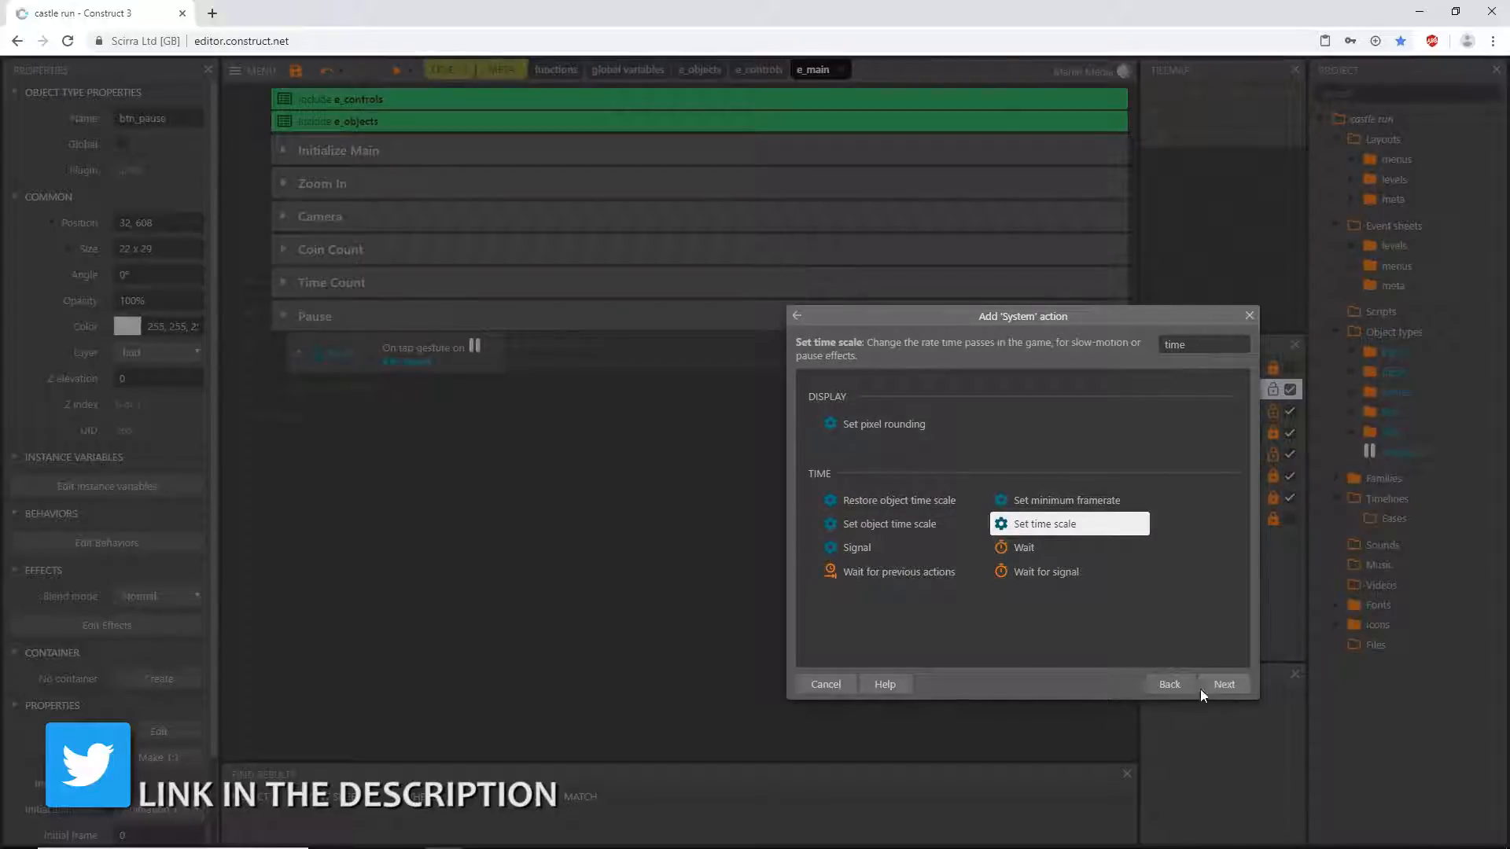
{"action": "left_click", "coordinate": [1223, 685]}
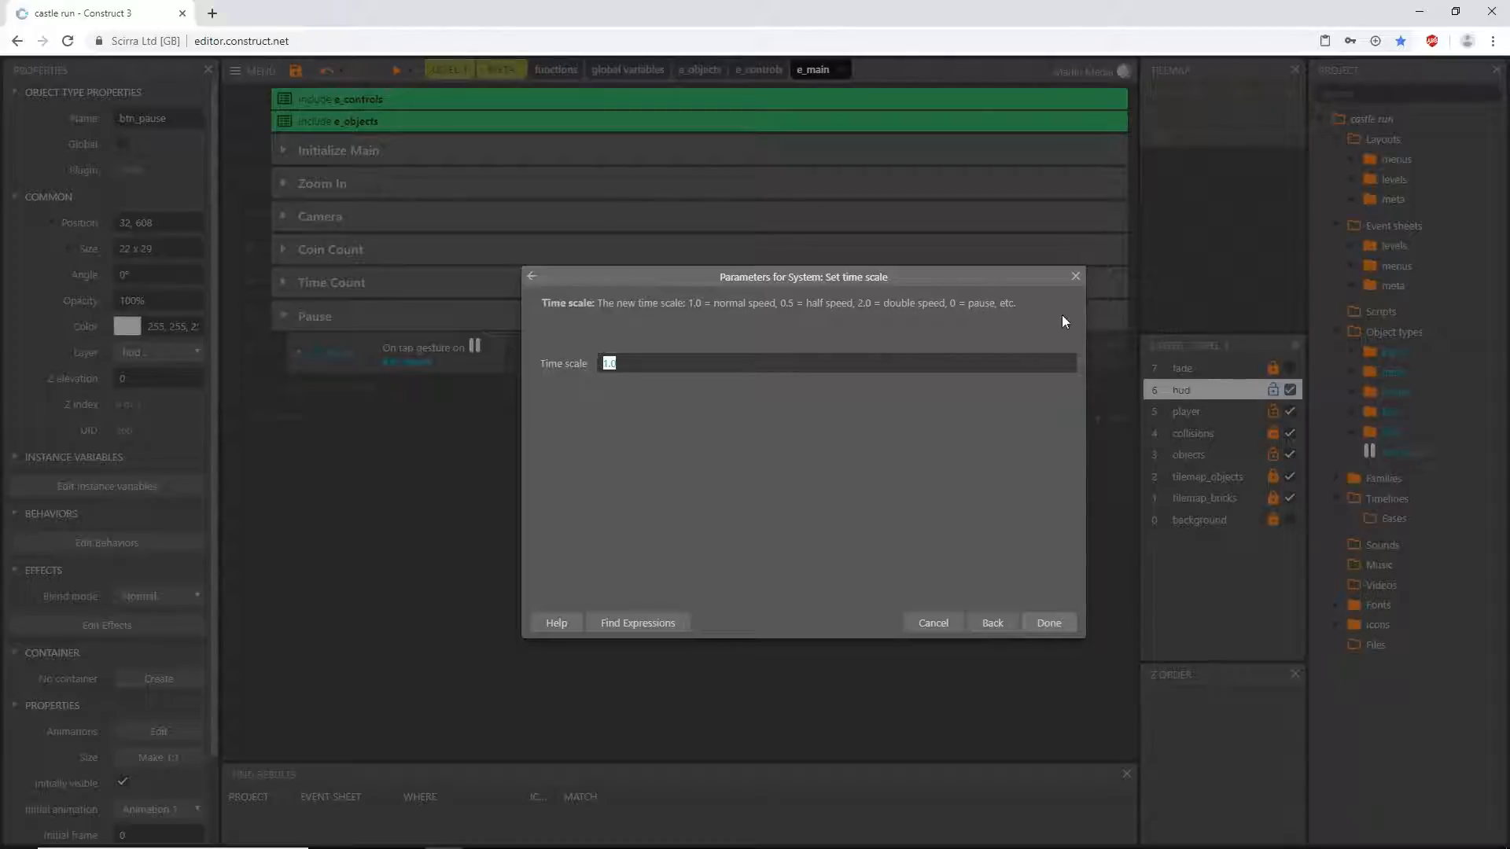
- Set the action's time scale to the expression 1 -timescale and confirm the parameters
{"action": "left_click_drag", "start_coordinate": [648, 273], "coordinate": [711, 256]}
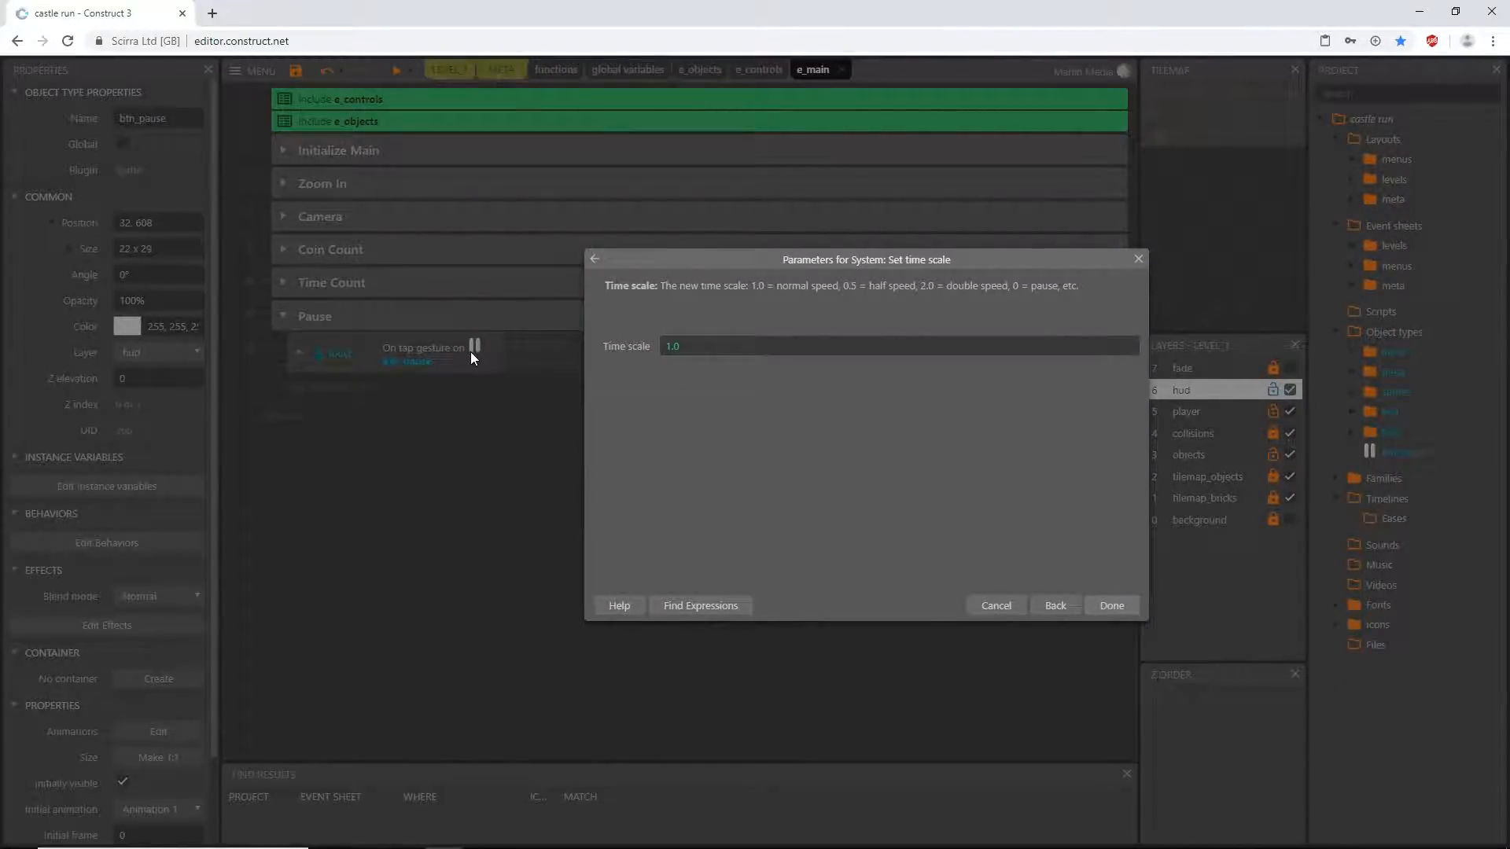
{"action": "left_click", "coordinate": [625, 346]}
{"action": "type", "text": "0"}
{"action": "key", "text": "BackSpace"}
{"action": "type", "text": "1"}
{"action": "key", "text": "BackSpace"}
{"action": "type", "text": "-times"}
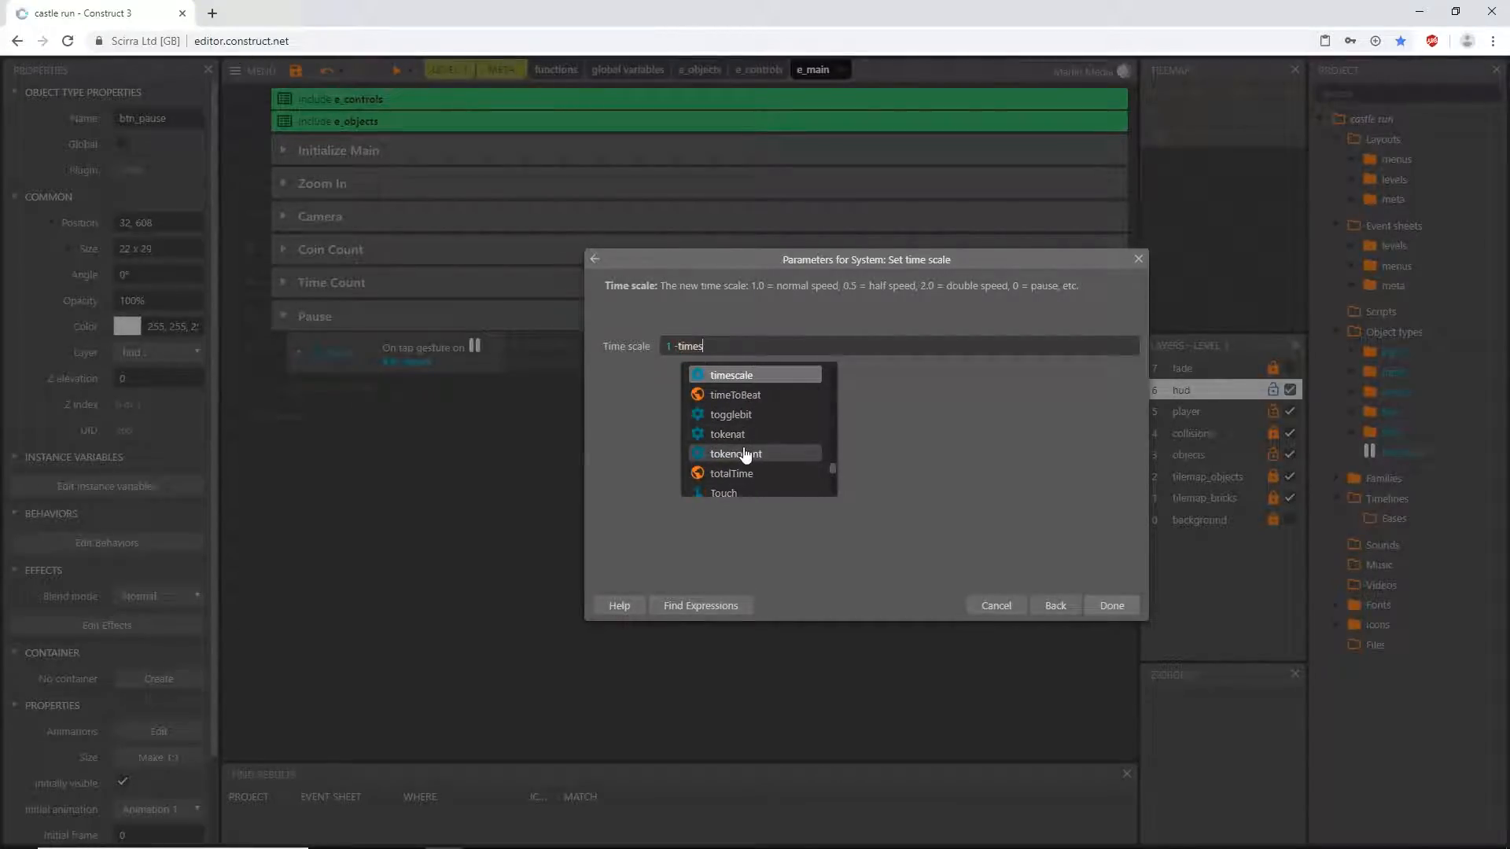
{"action": "key", "text": "Return"}
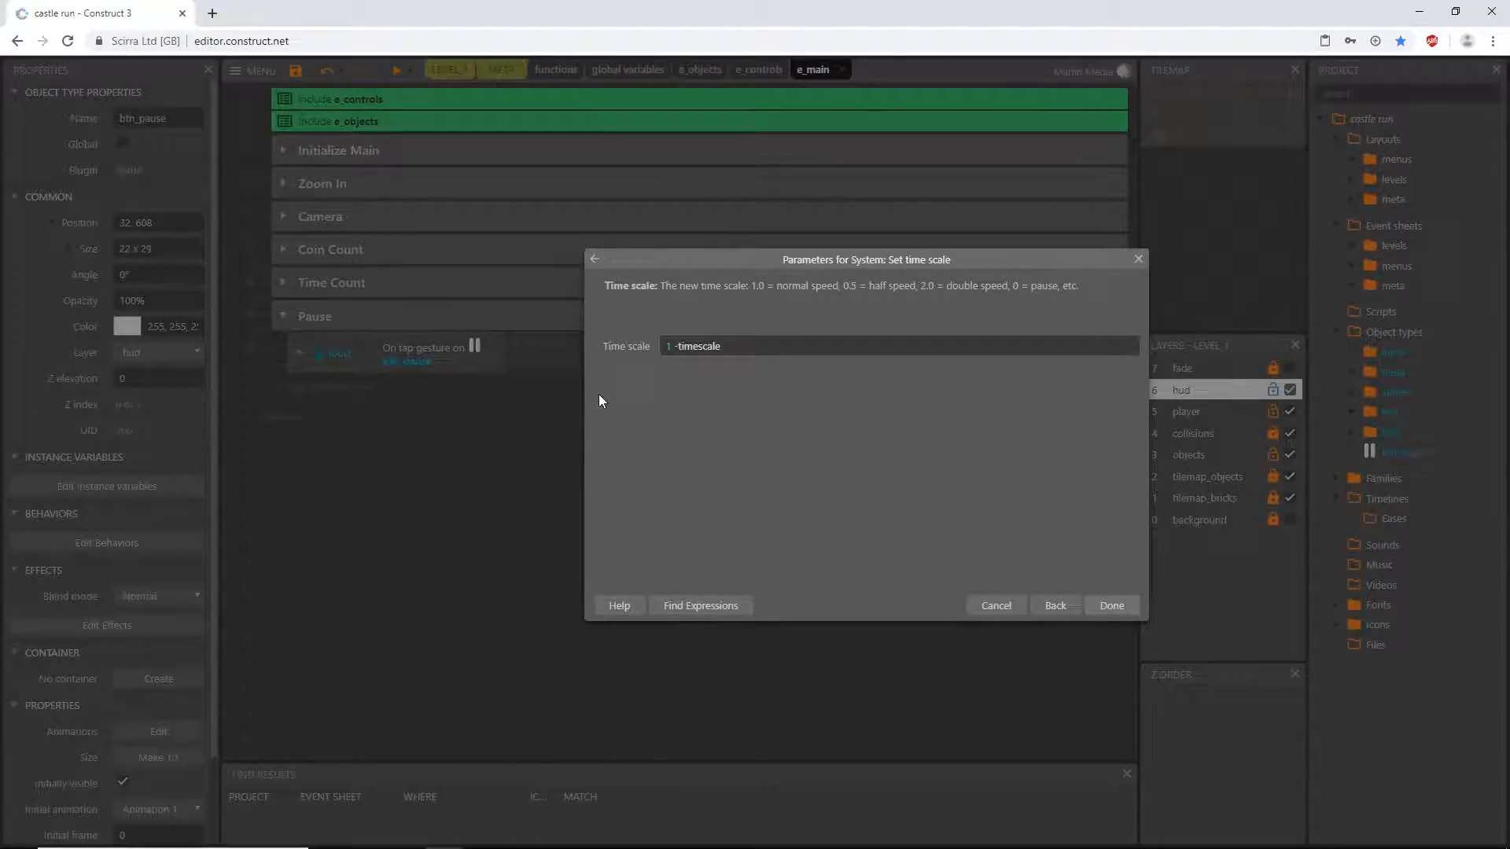
{"action": "double_click", "coordinate": [670, 347]}
{"action": "left_click", "coordinate": [703, 347]}
{"action": "double_click", "coordinate": [669, 346]}
{"action": "left_click_drag", "start_coordinate": [693, 346], "coordinate": [706, 347]}
{"action": "left_click", "coordinate": [747, 348]}
{"action": "key", "text": "Return"}
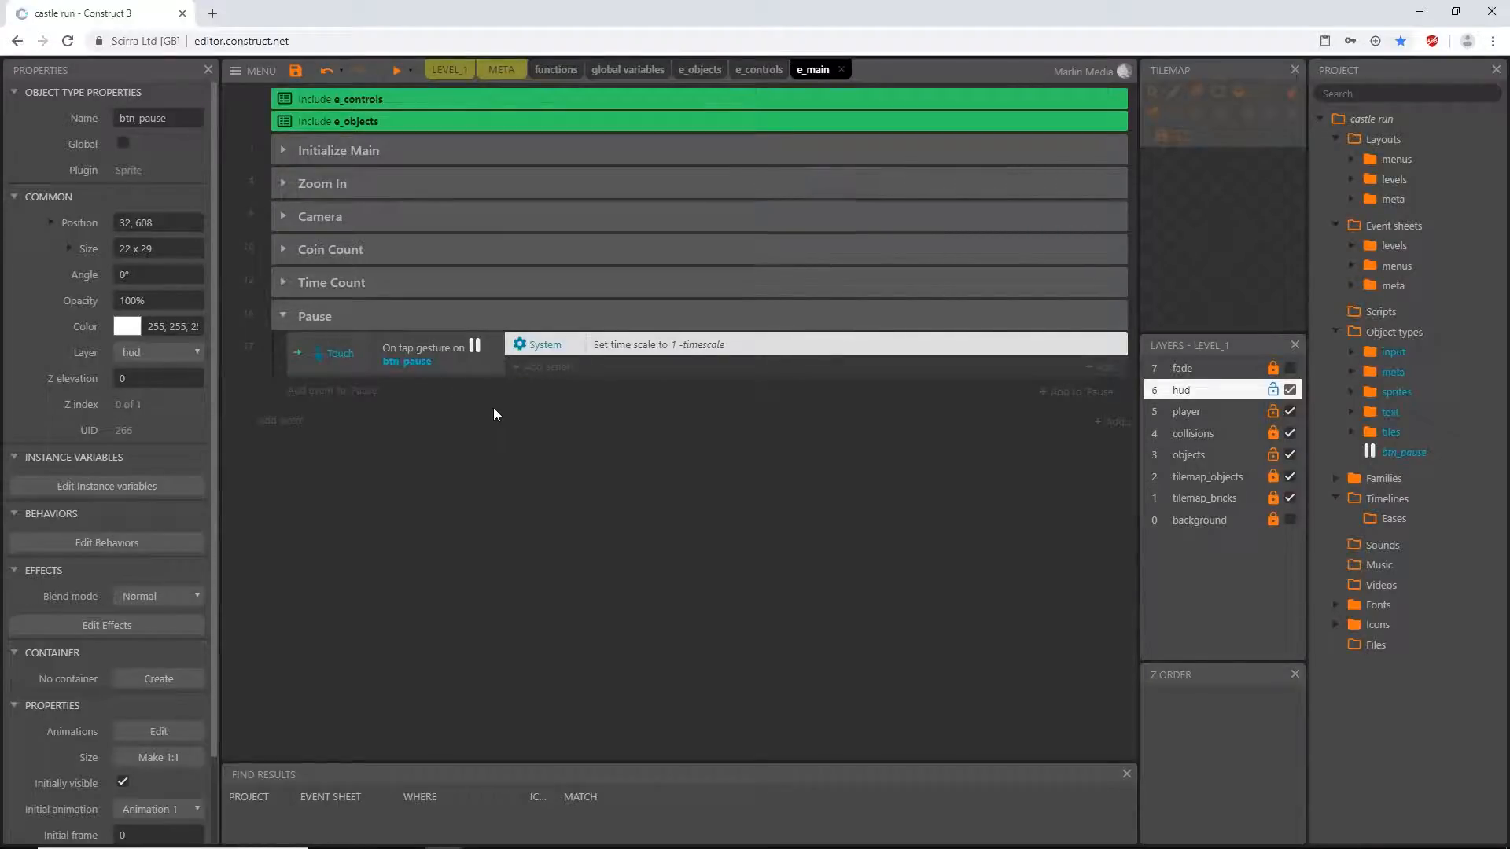
- Examine where isPlaying is set in the Diamond group of e_objects and the Function Start Level group of the functions event sheet
{"action": "left_click", "coordinate": [712, 70]}
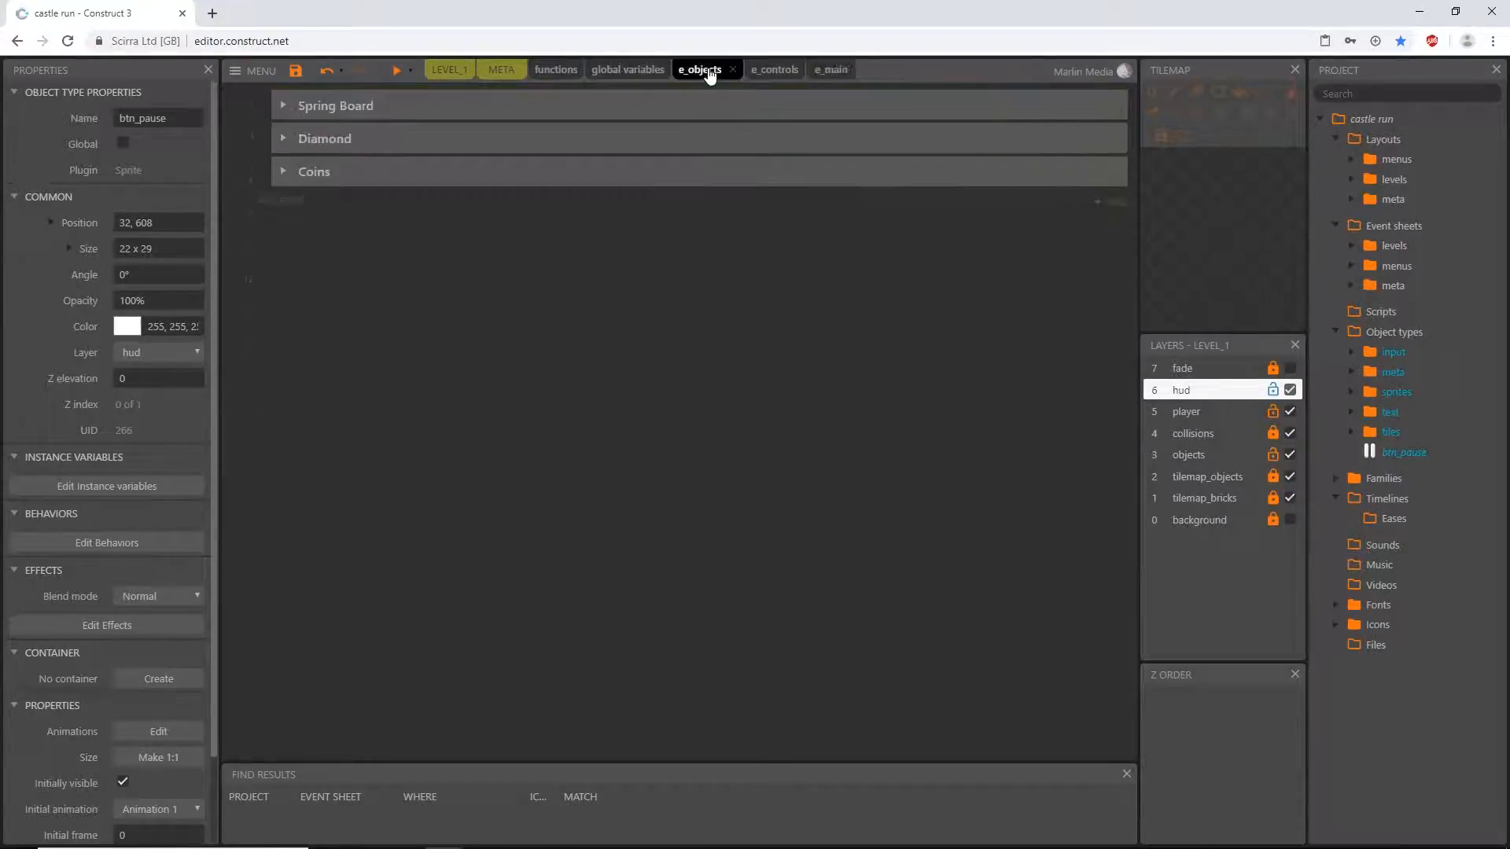
{"action": "left_click", "coordinate": [284, 138]}
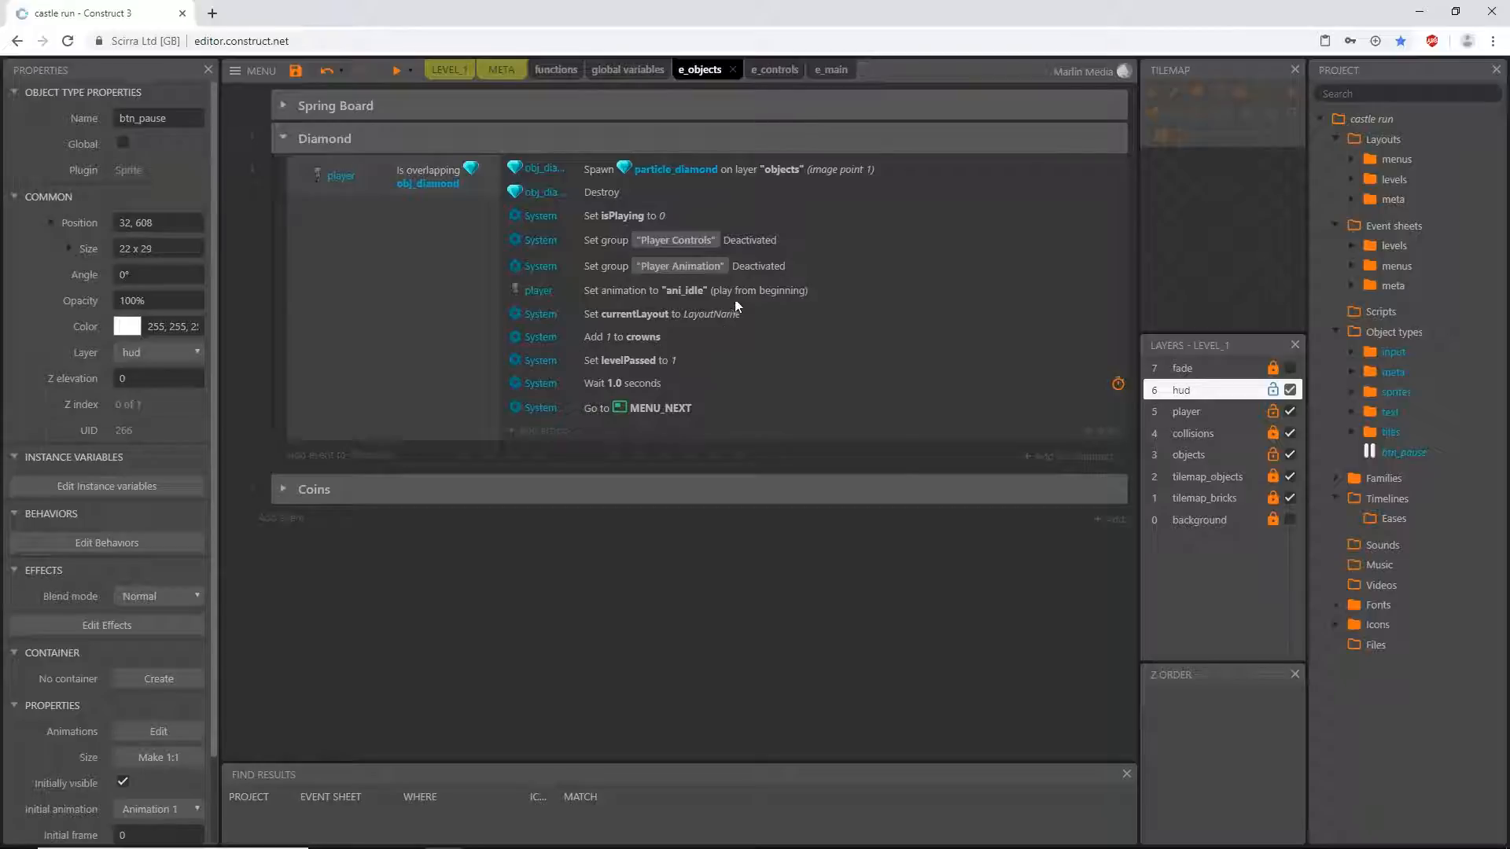
{"action": "left_click", "coordinate": [678, 217]}
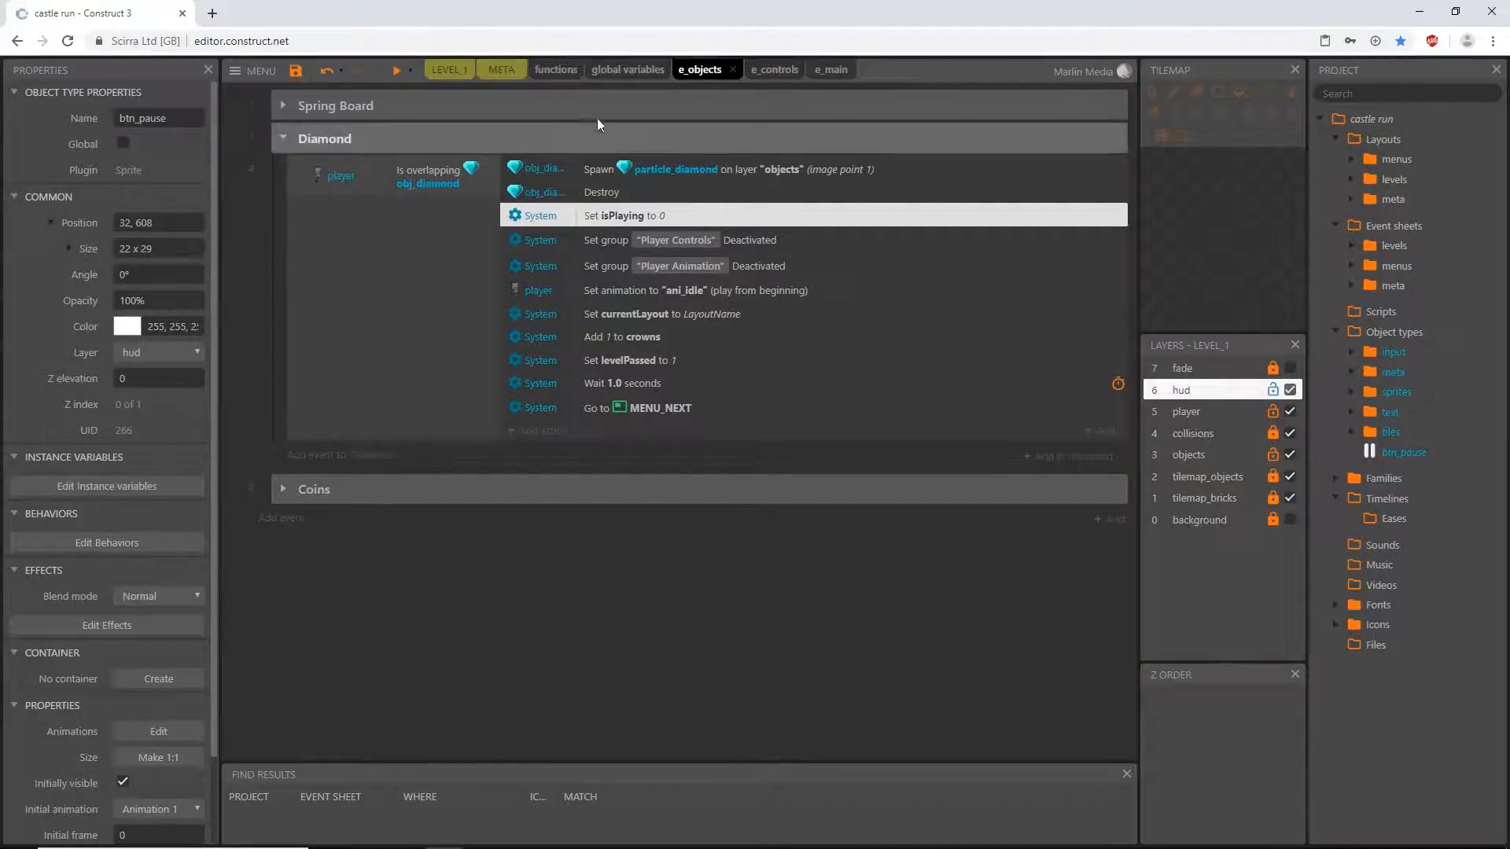
{"action": "left_click", "coordinate": [563, 71]}
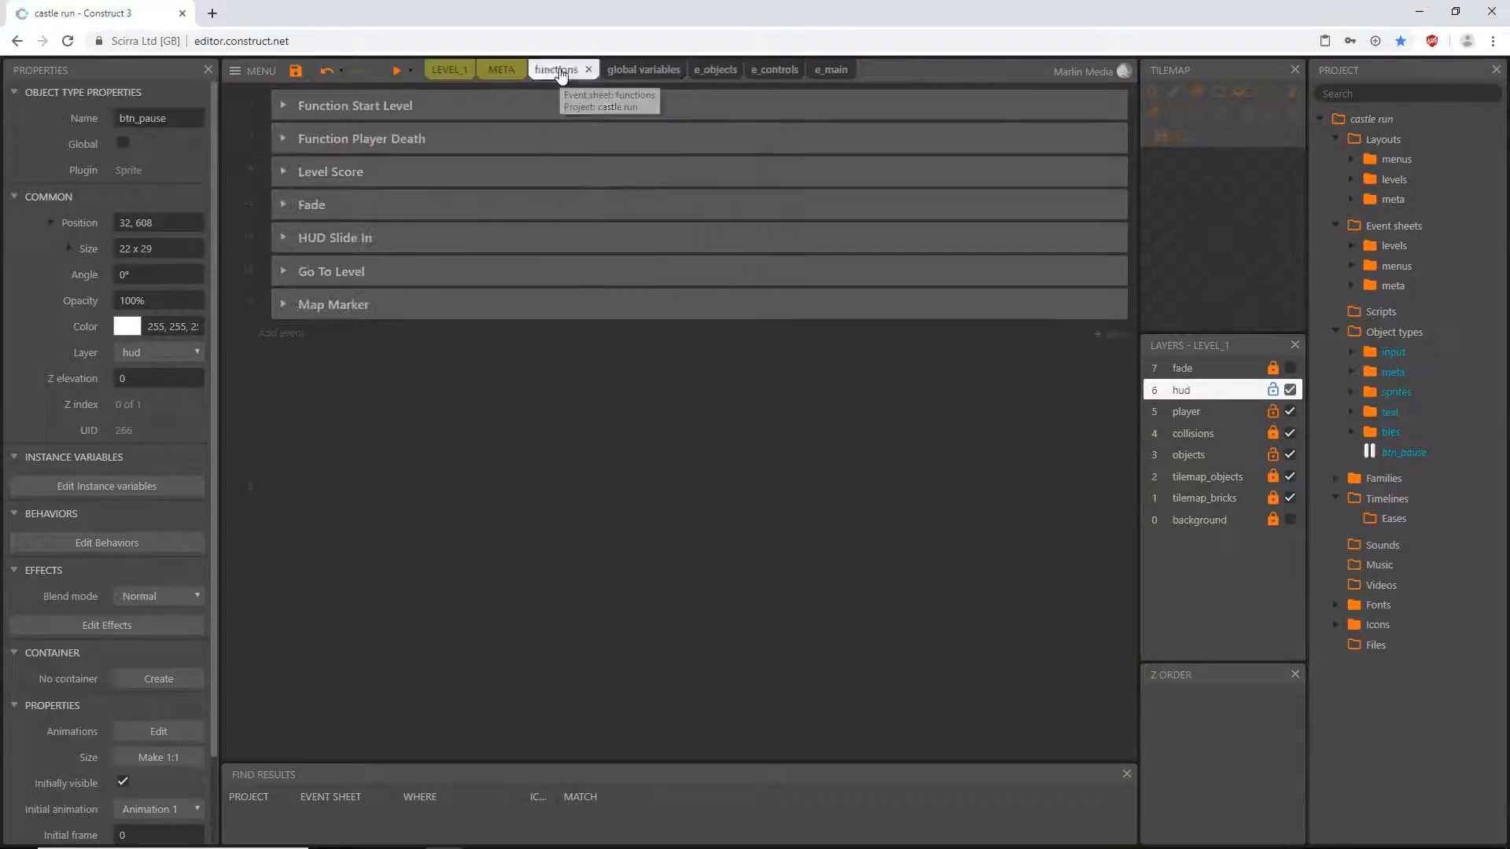
{"action": "left_click", "coordinate": [282, 103]}
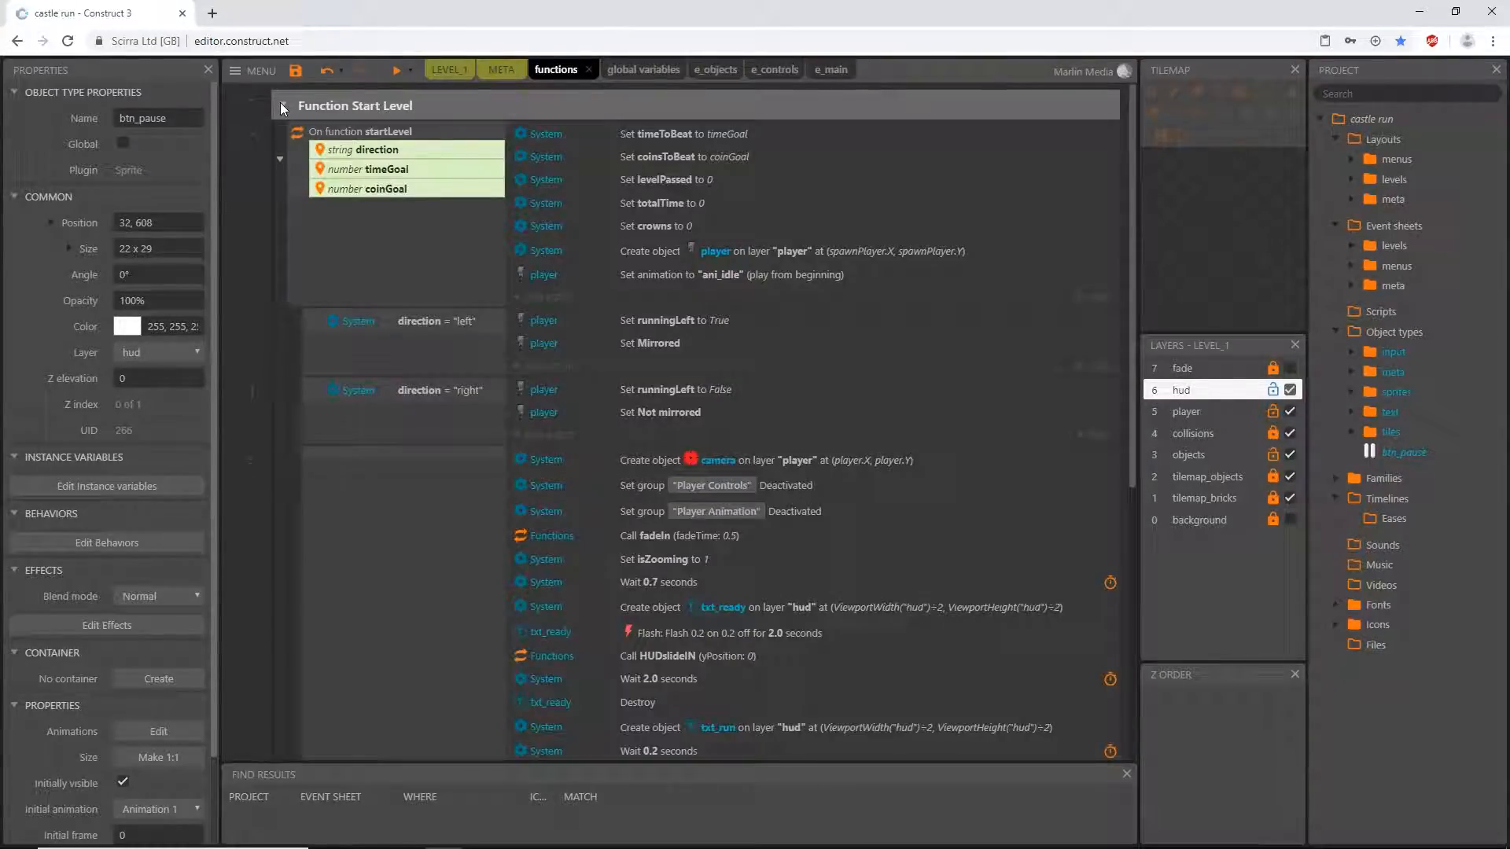
{"action": "scroll", "coordinate": [728, 437], "scroll_direction": "down", "scroll_amount": 5}
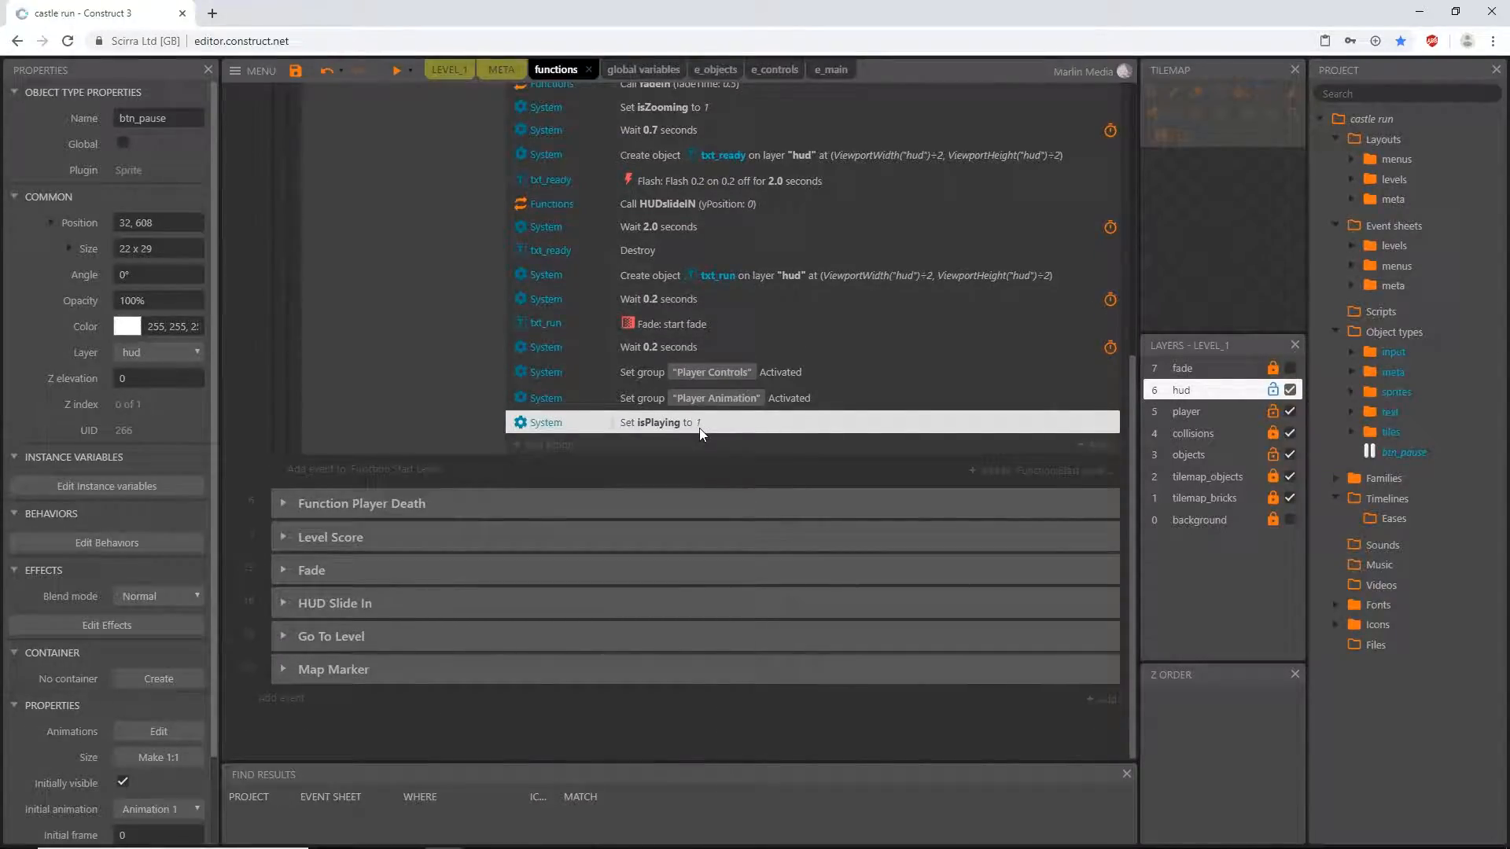
{"action": "scroll", "coordinate": [725, 159], "scroll_direction": "up", "scroll_amount": 4}
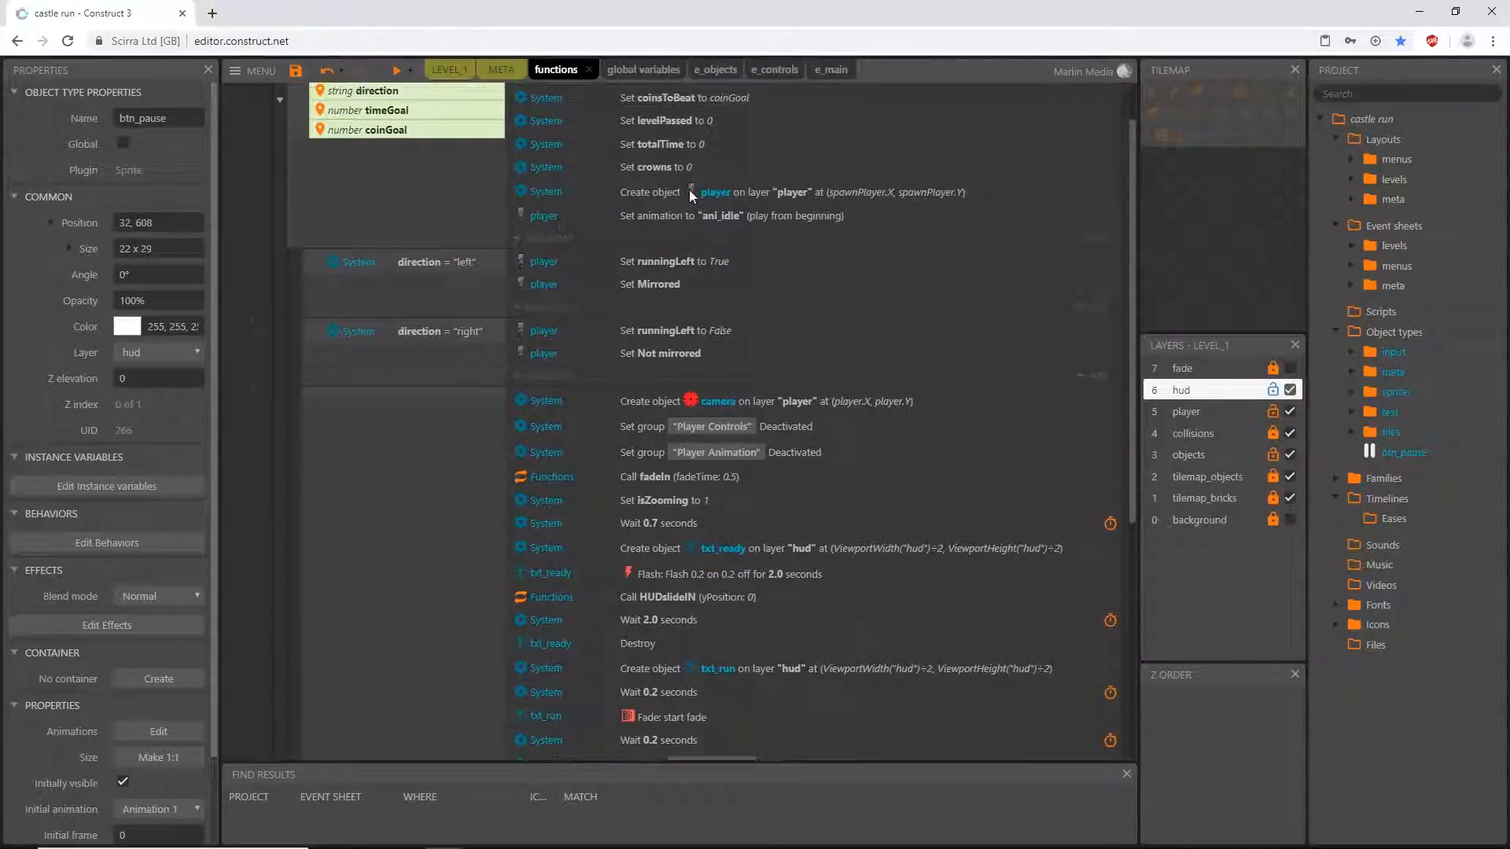
{"action": "scroll", "coordinate": [681, 197], "scroll_direction": "down", "scroll_amount": 3}
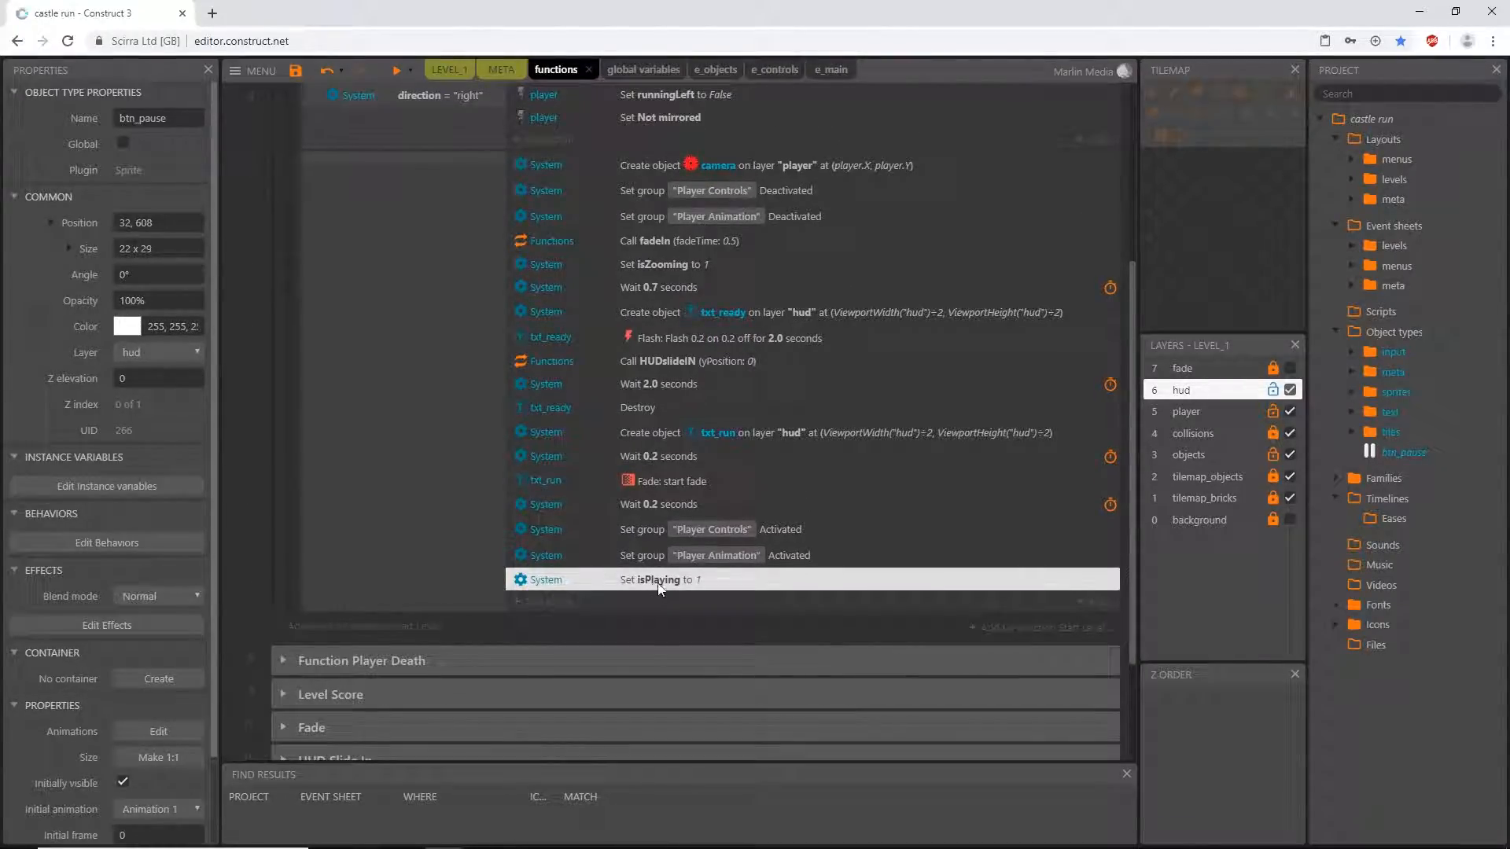
{"action": "scroll", "coordinate": [619, 445], "scroll_direction": "up", "scroll_amount": 3}
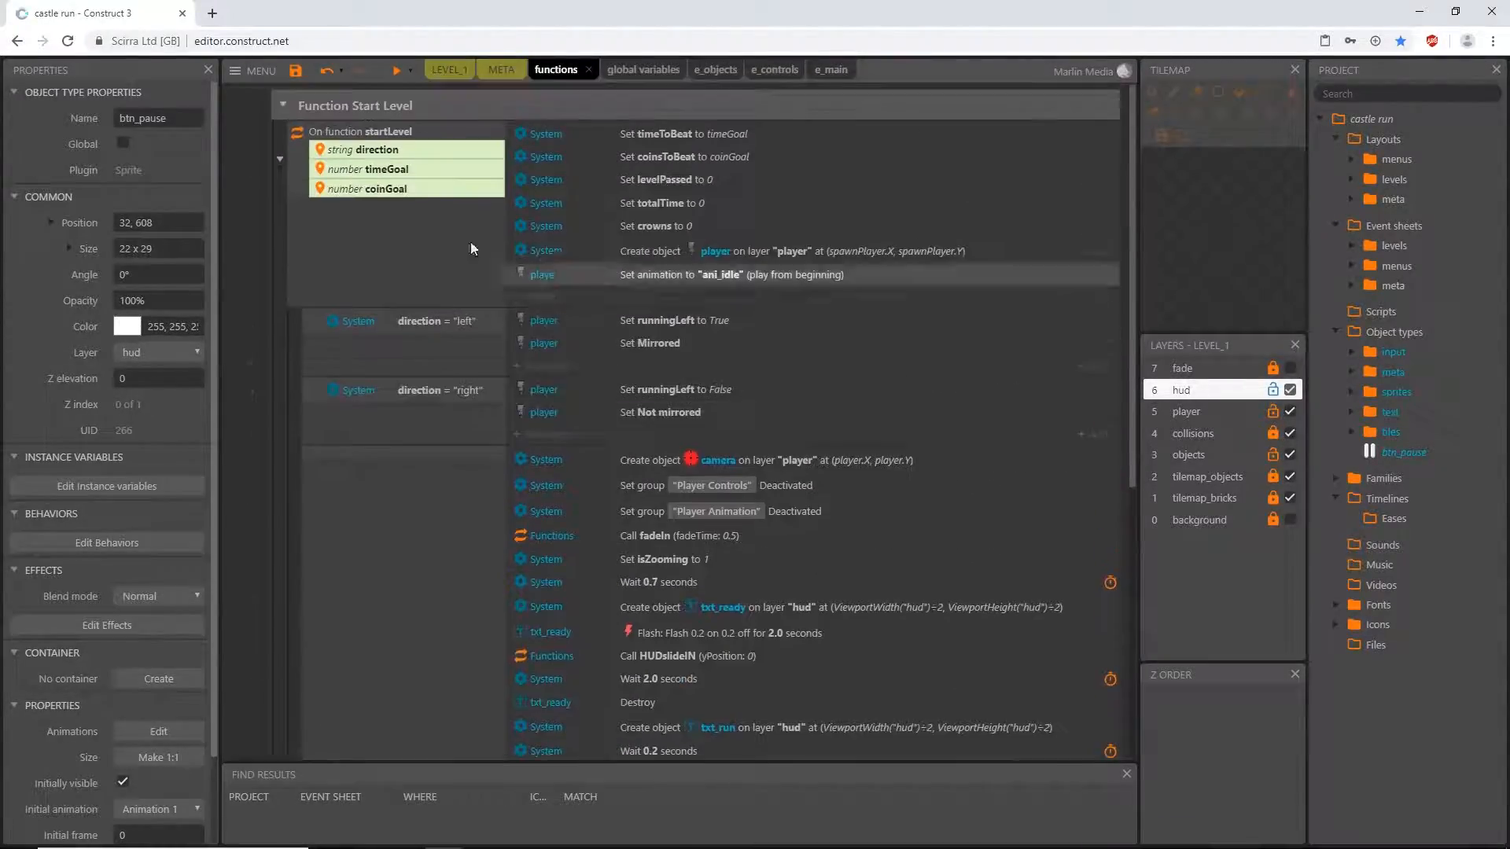
{"action": "left_click", "coordinate": [282, 105]}
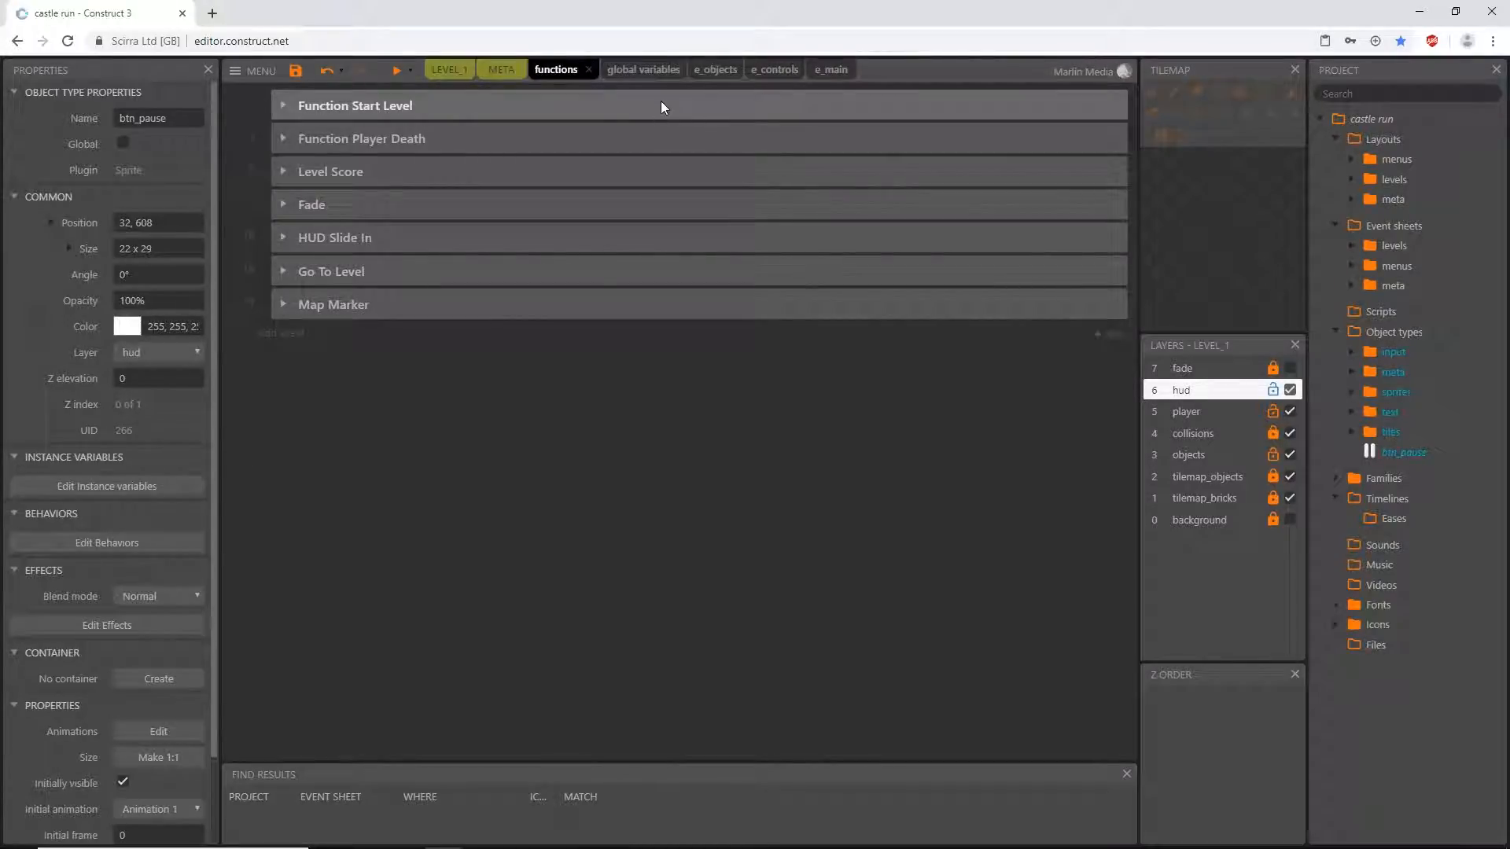
- Examine where isPlaying is set in the Player Death group of the e_controls event sheet
{"action": "left_click", "coordinate": [715, 69]}
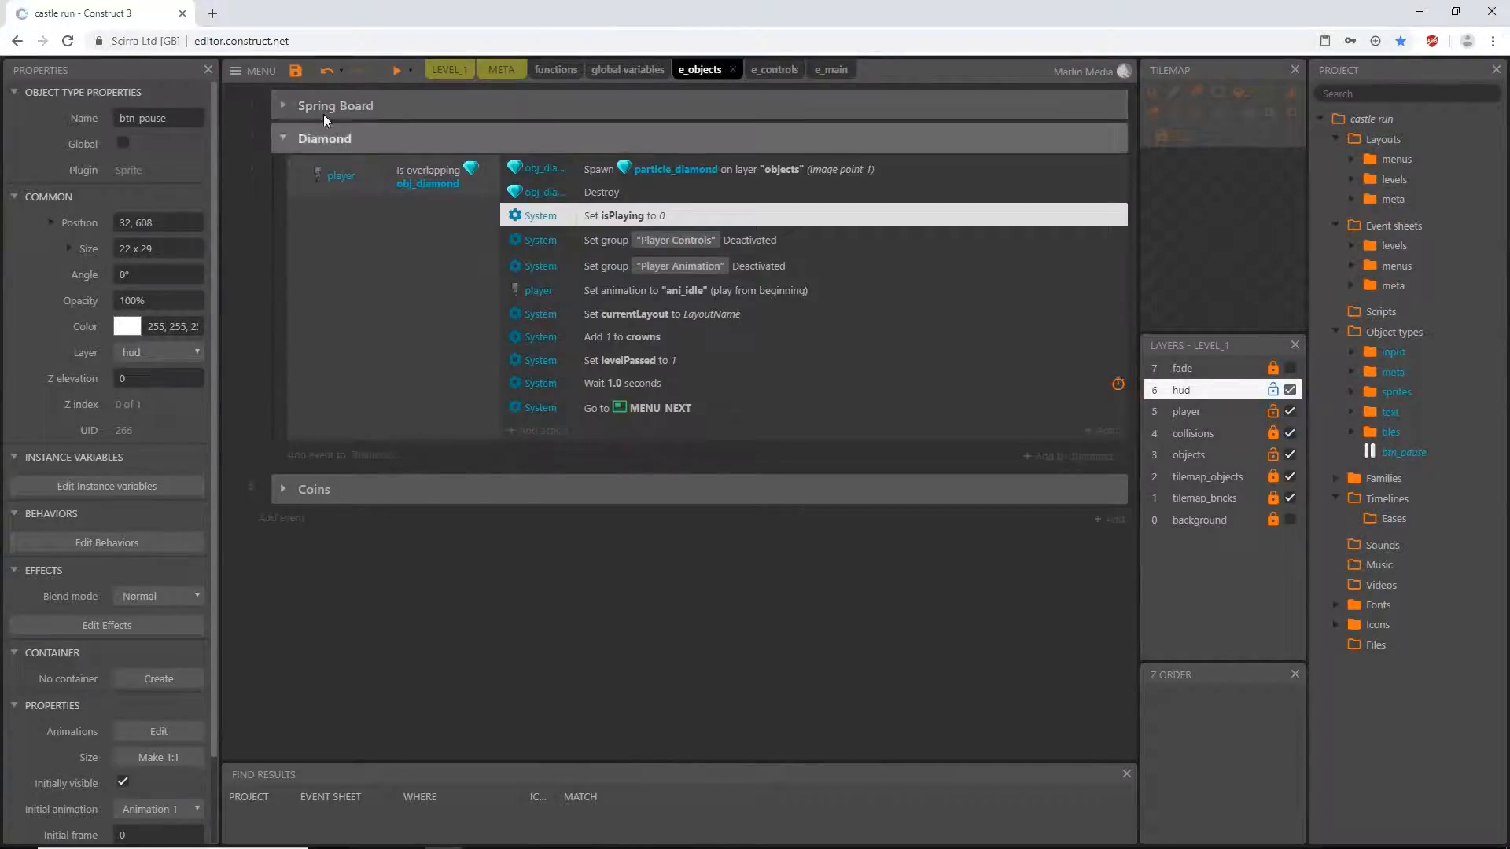
{"action": "left_click", "coordinate": [767, 69]}
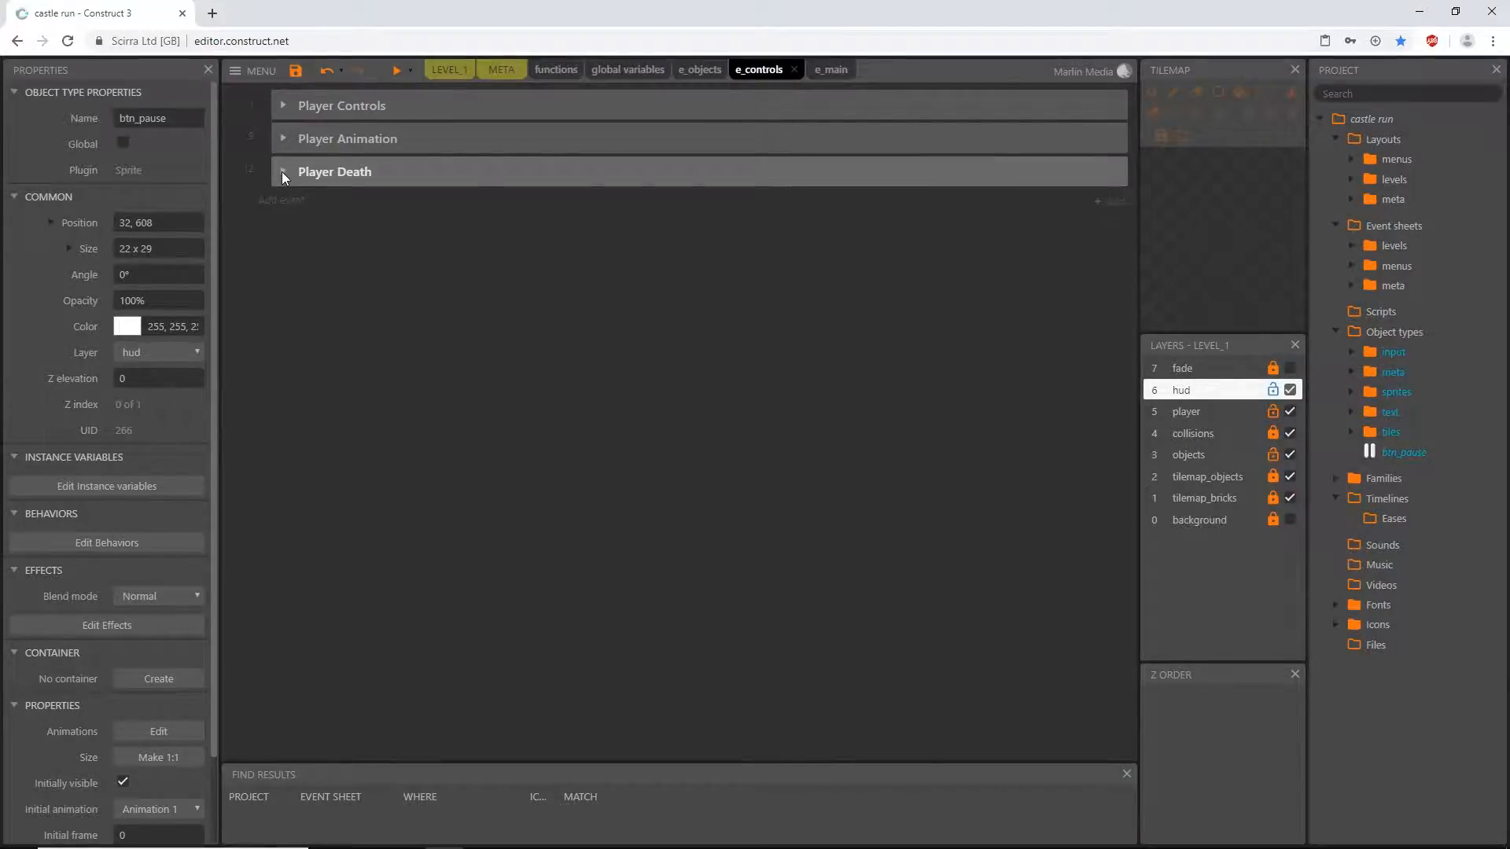
{"action": "left_click", "coordinate": [282, 171]}
{"action": "left_click", "coordinate": [685, 296]}
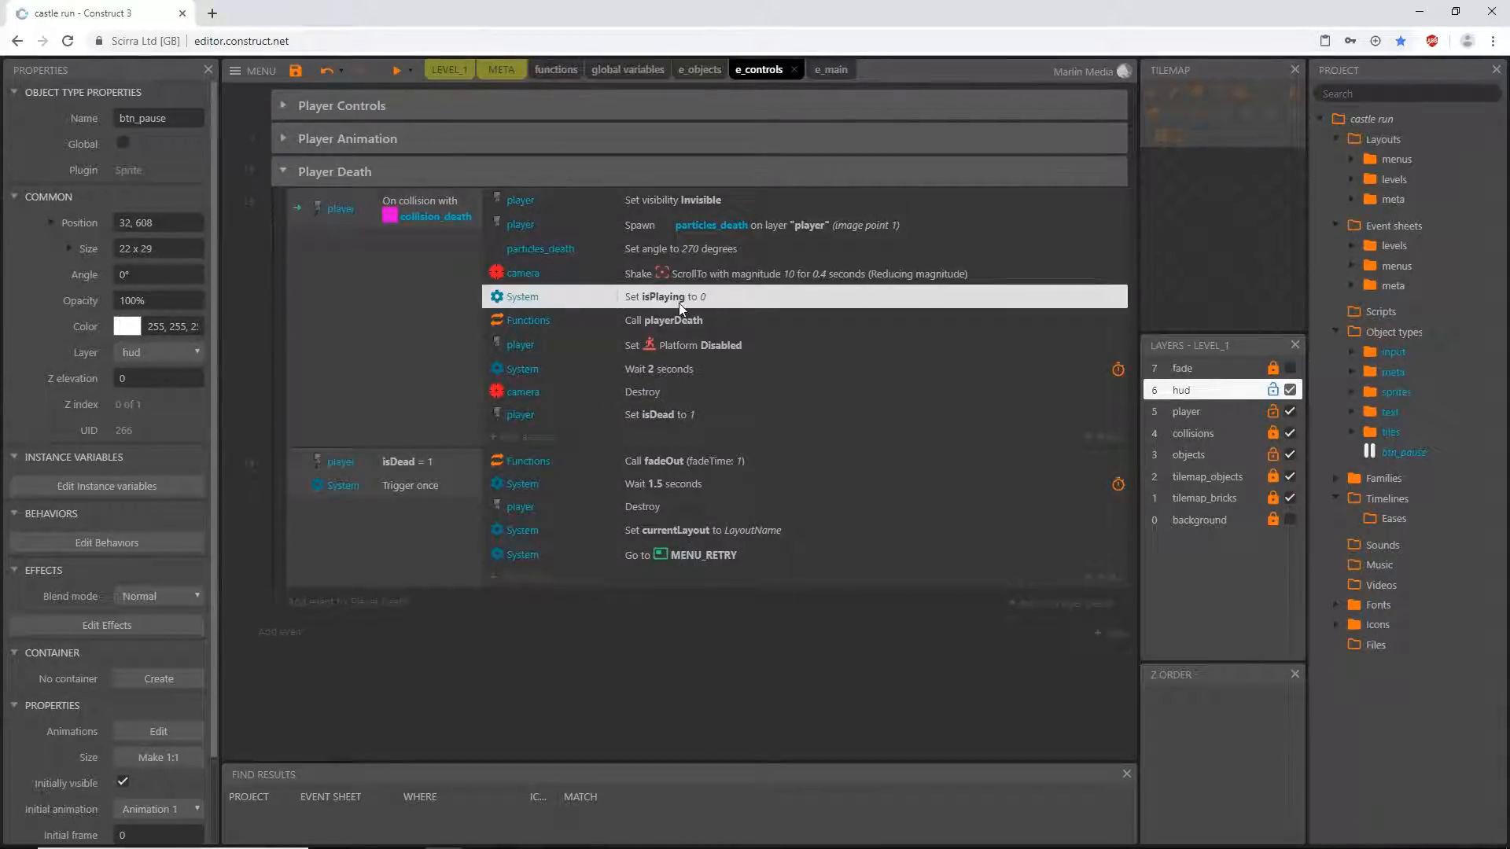
{"action": "left_click", "coordinate": [282, 171]}
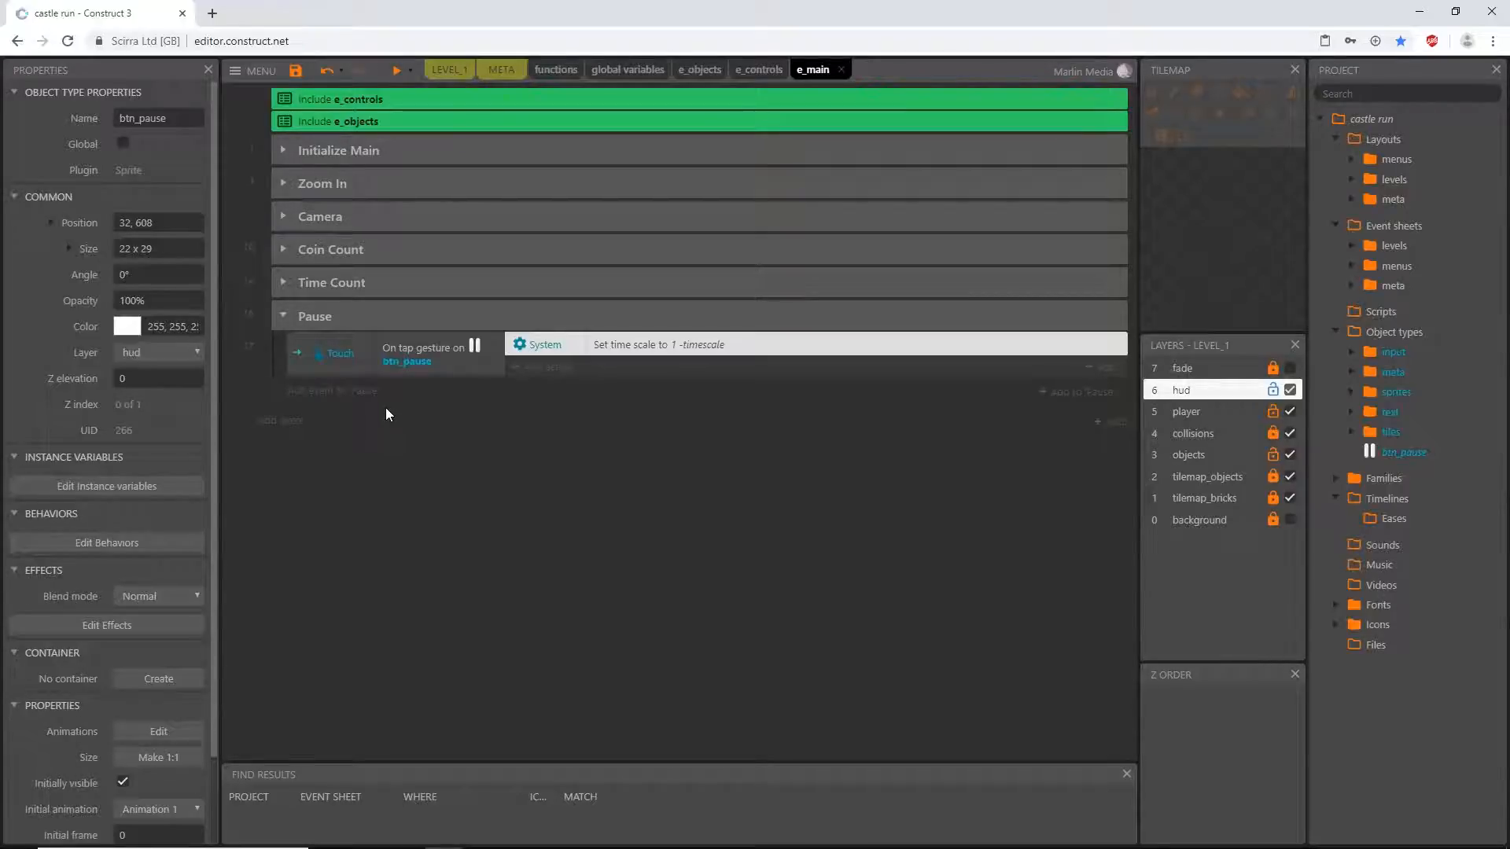
- Add a System Compare variable condition to the btn_pause tap event in e_main, requiring isPlaying to equal 1
{"action": "left_click", "coordinate": [300, 367]}
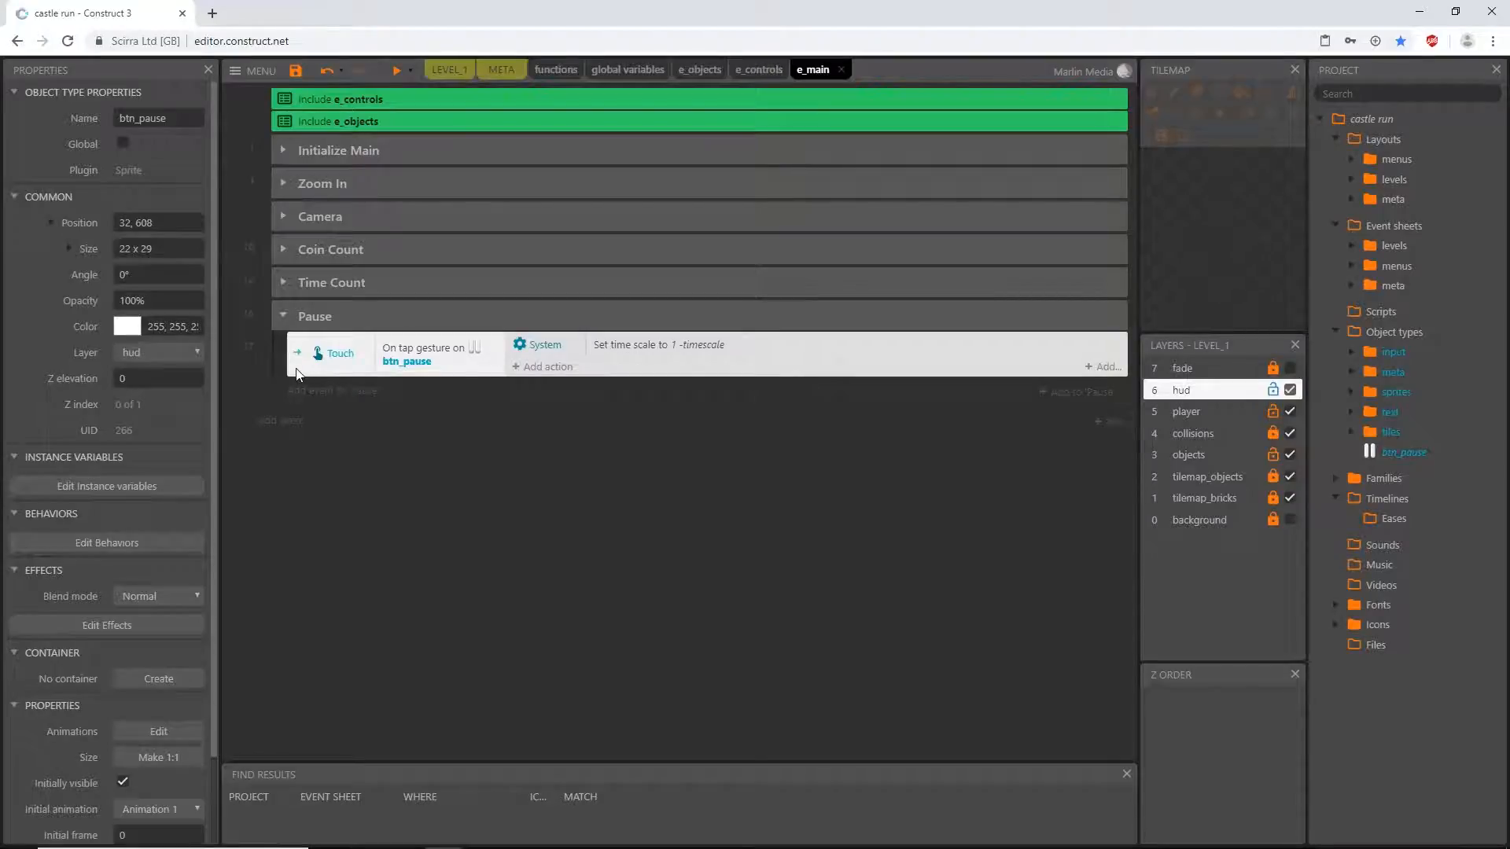
{"action": "key", "text": "c"}
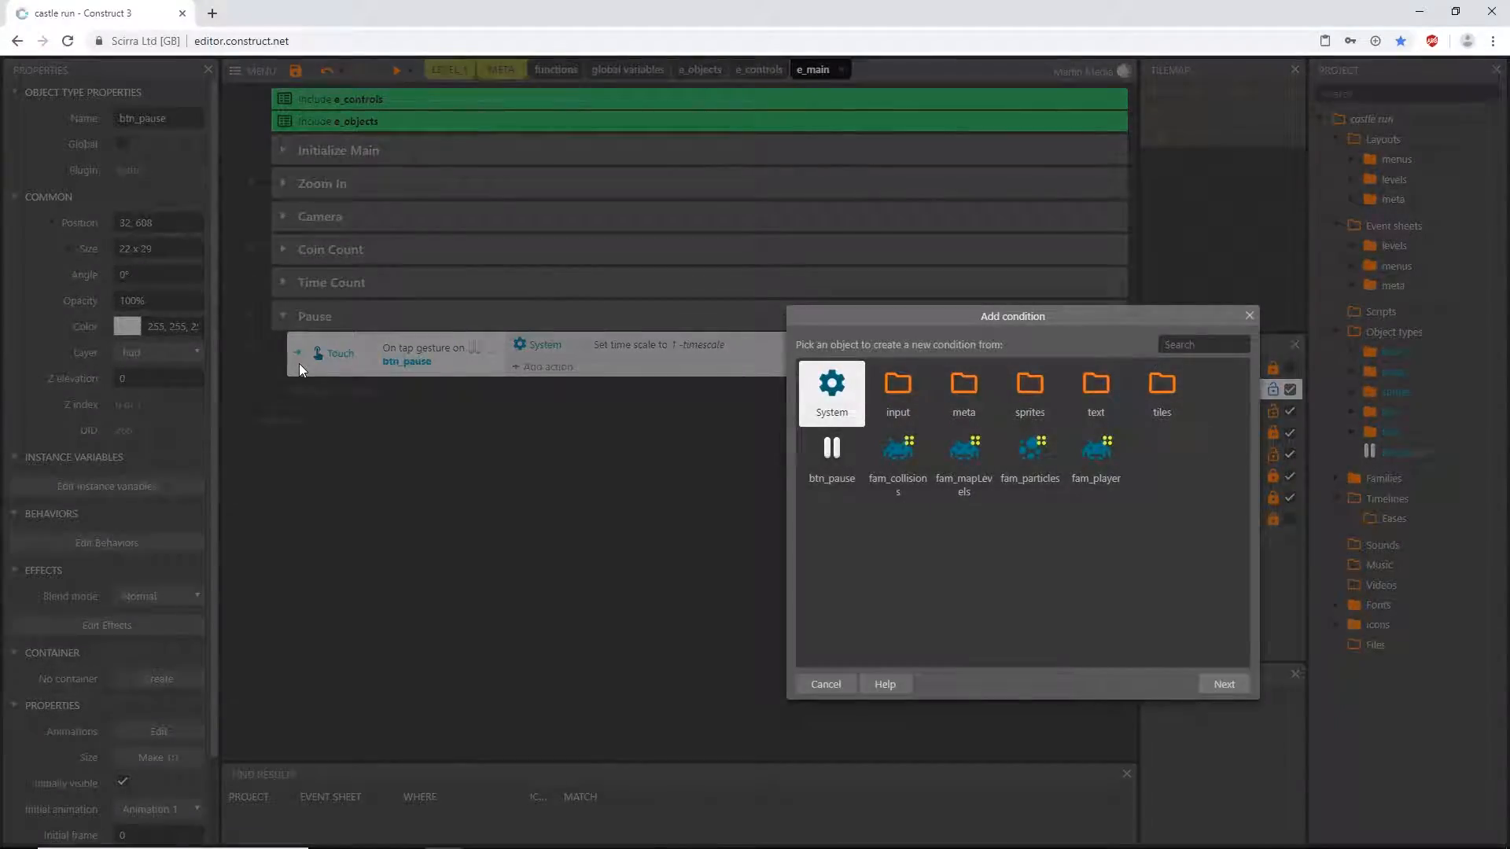
{"action": "type", "text": "va"}
{"action": "double_click", "coordinate": [840, 414]}
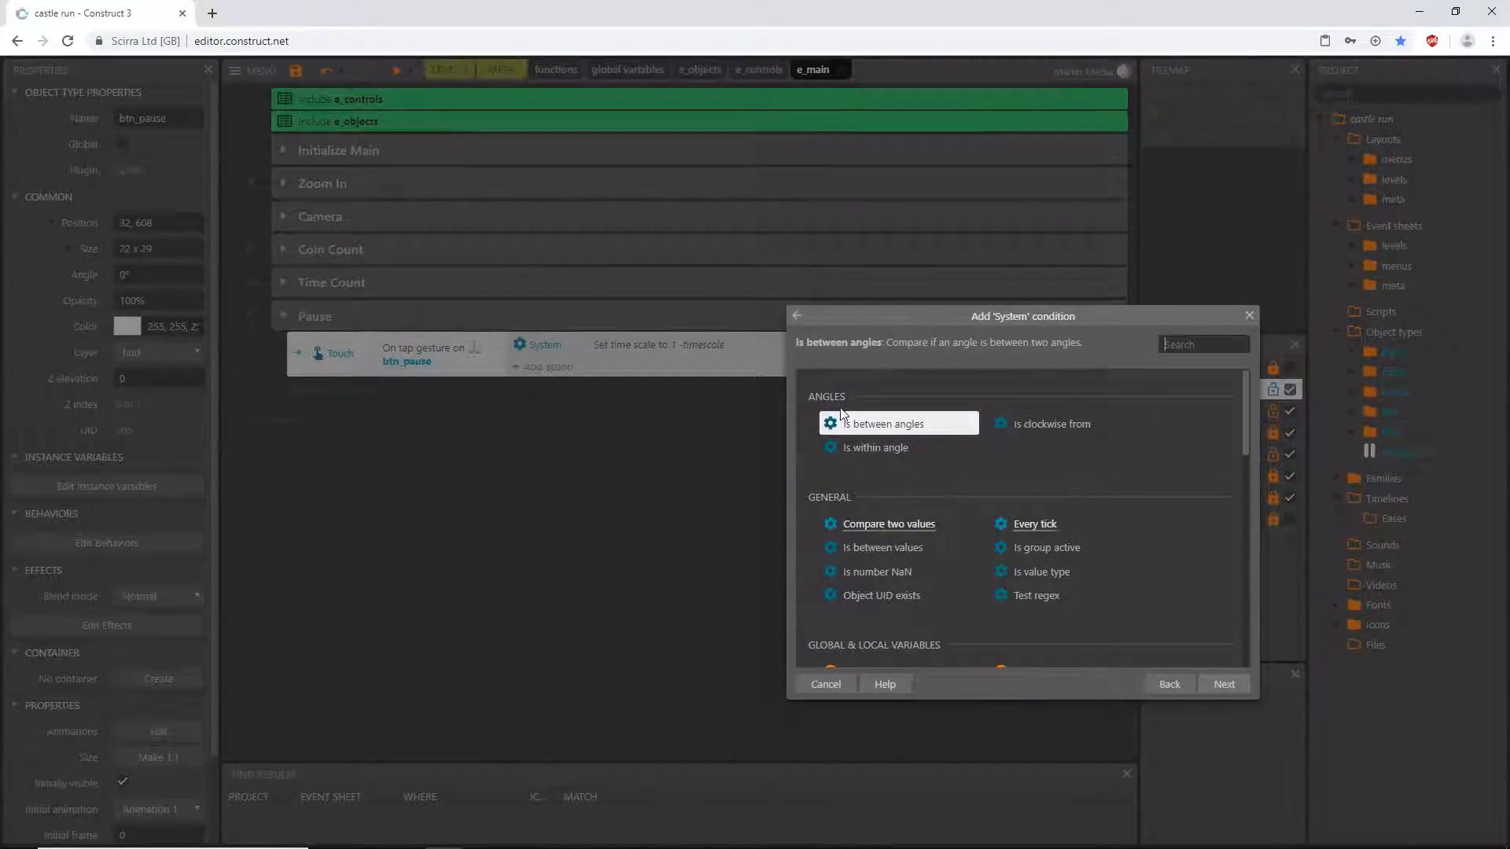
{"action": "type", "text": "r"}
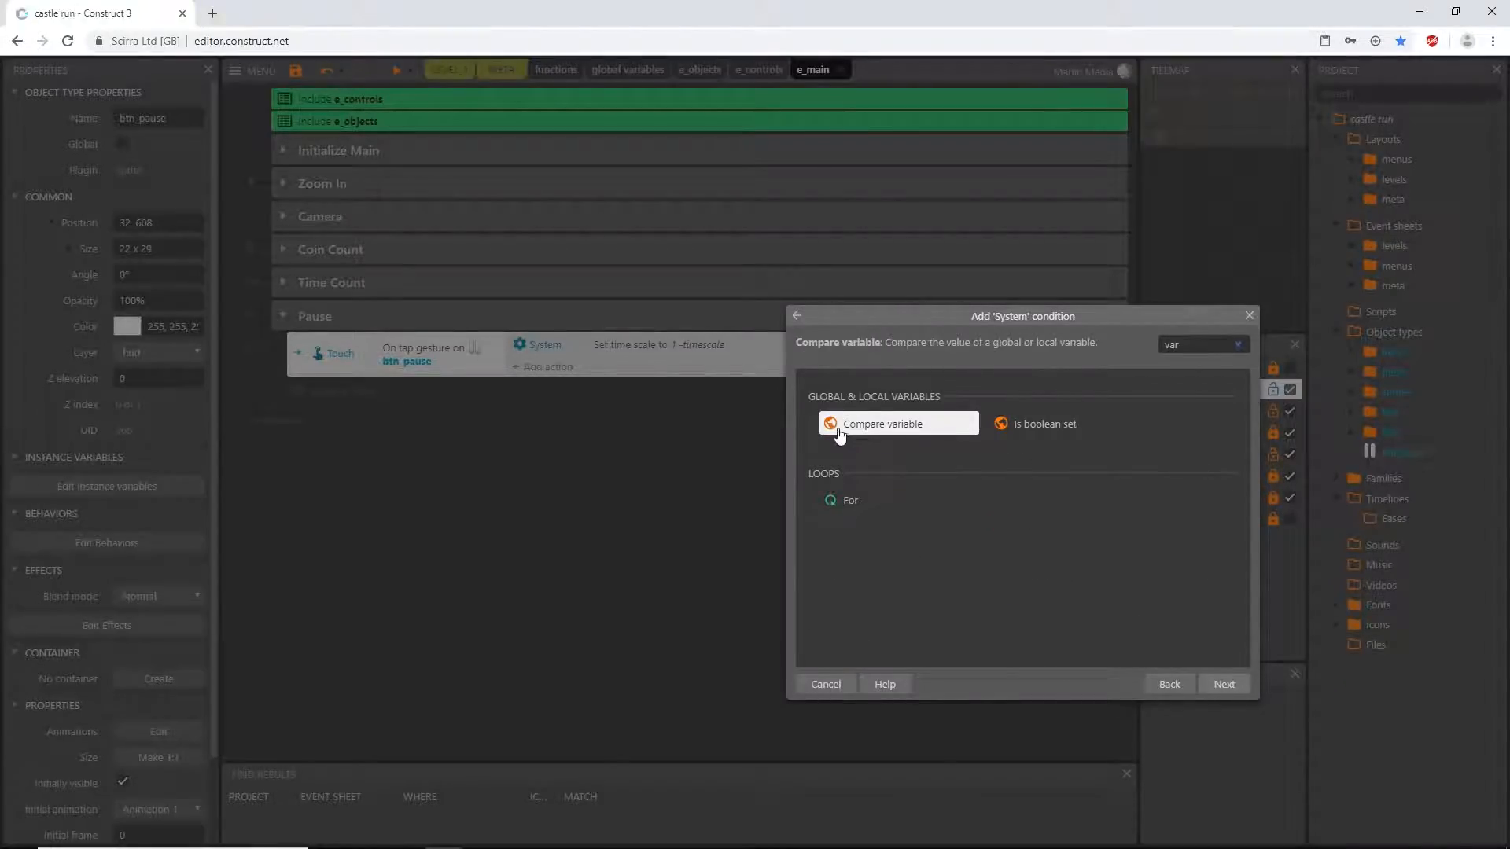
{"action": "double_click", "coordinate": [842, 425]}
{"action": "left_click", "coordinate": [728, 347]}
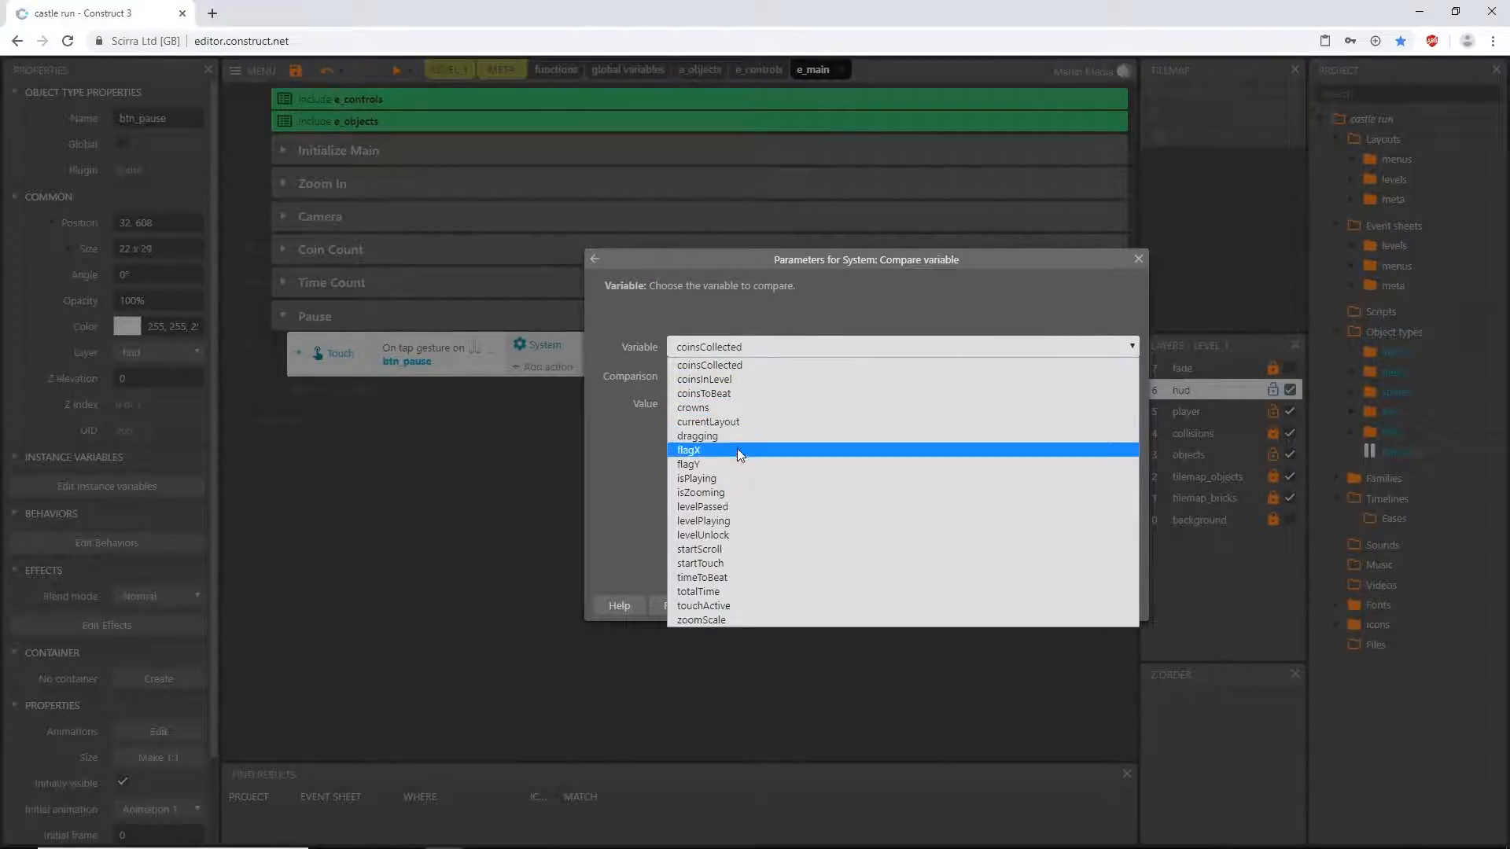
{"action": "left_click", "coordinate": [725, 477]}
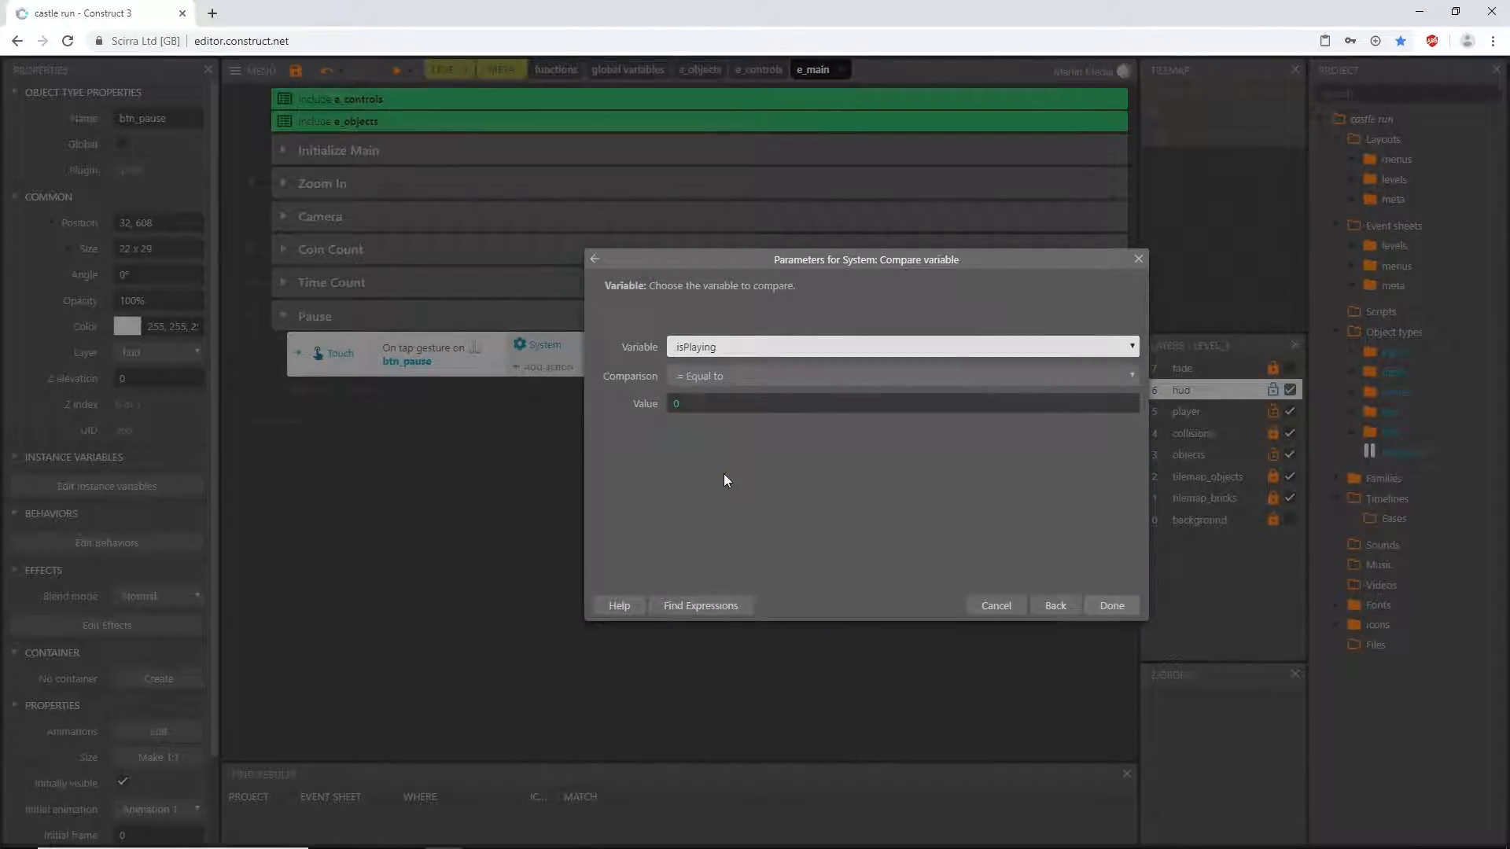
{"action": "left_click", "coordinate": [703, 403]}
{"action": "type", "text": "1"}
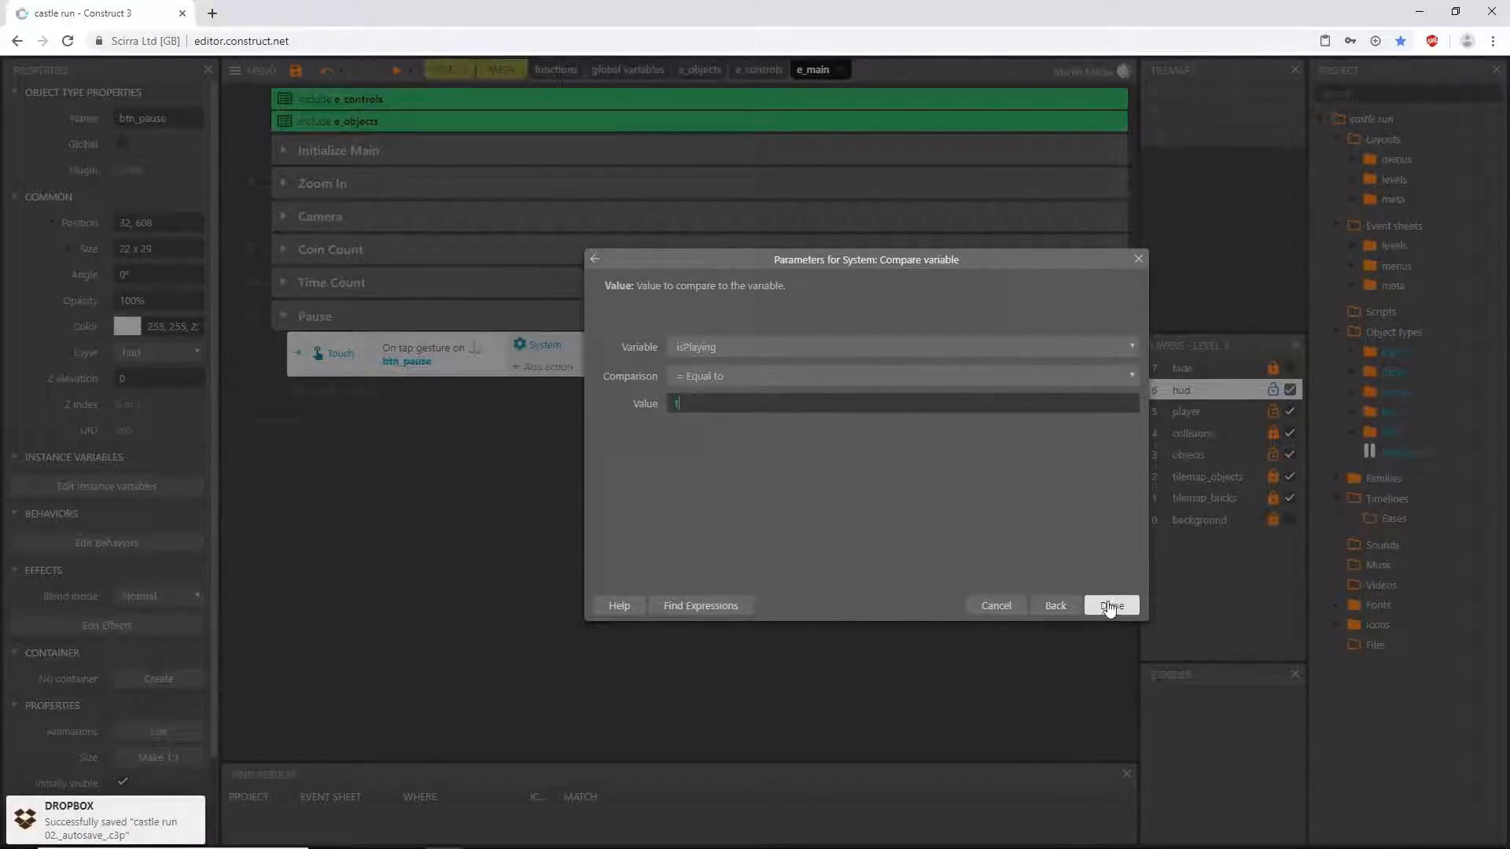
{"action": "left_click", "coordinate": [1112, 605]}
{"action": "left_click", "coordinate": [430, 359]}
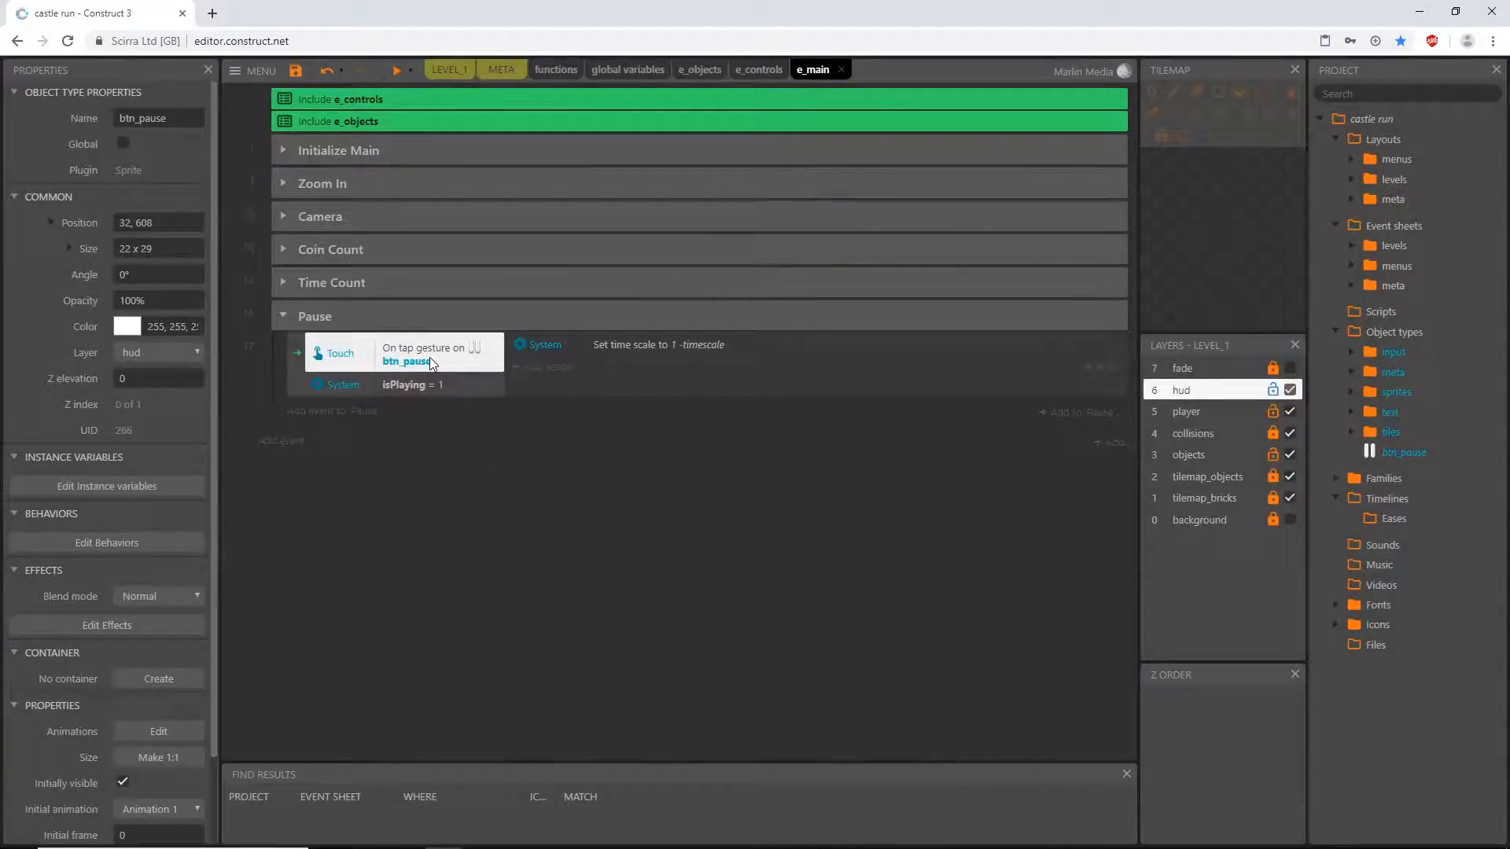
{"action": "left_click", "coordinate": [412, 391]}
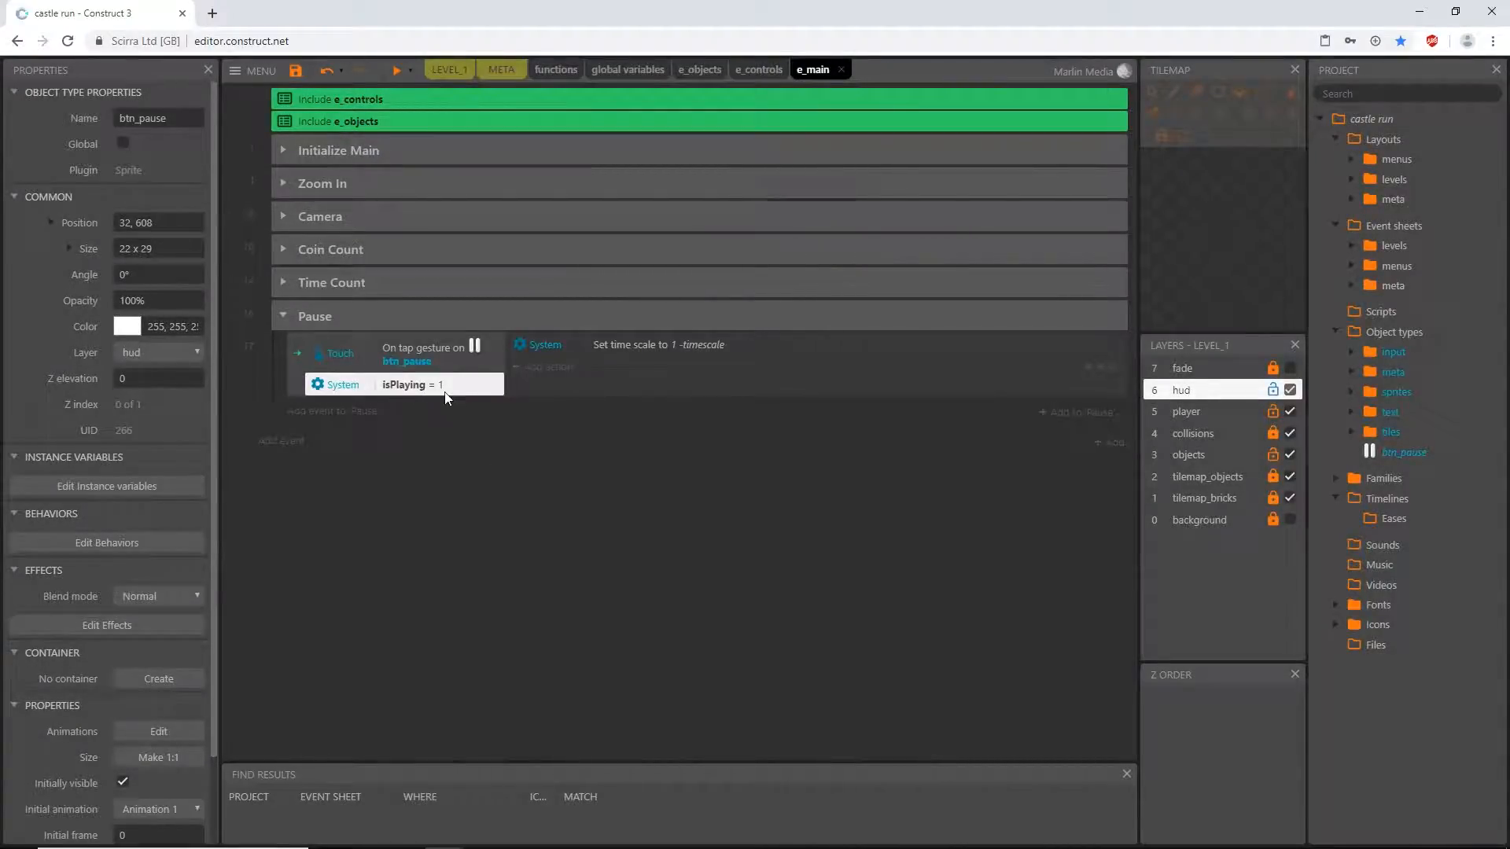
{"action": "left_click", "coordinate": [420, 359]}
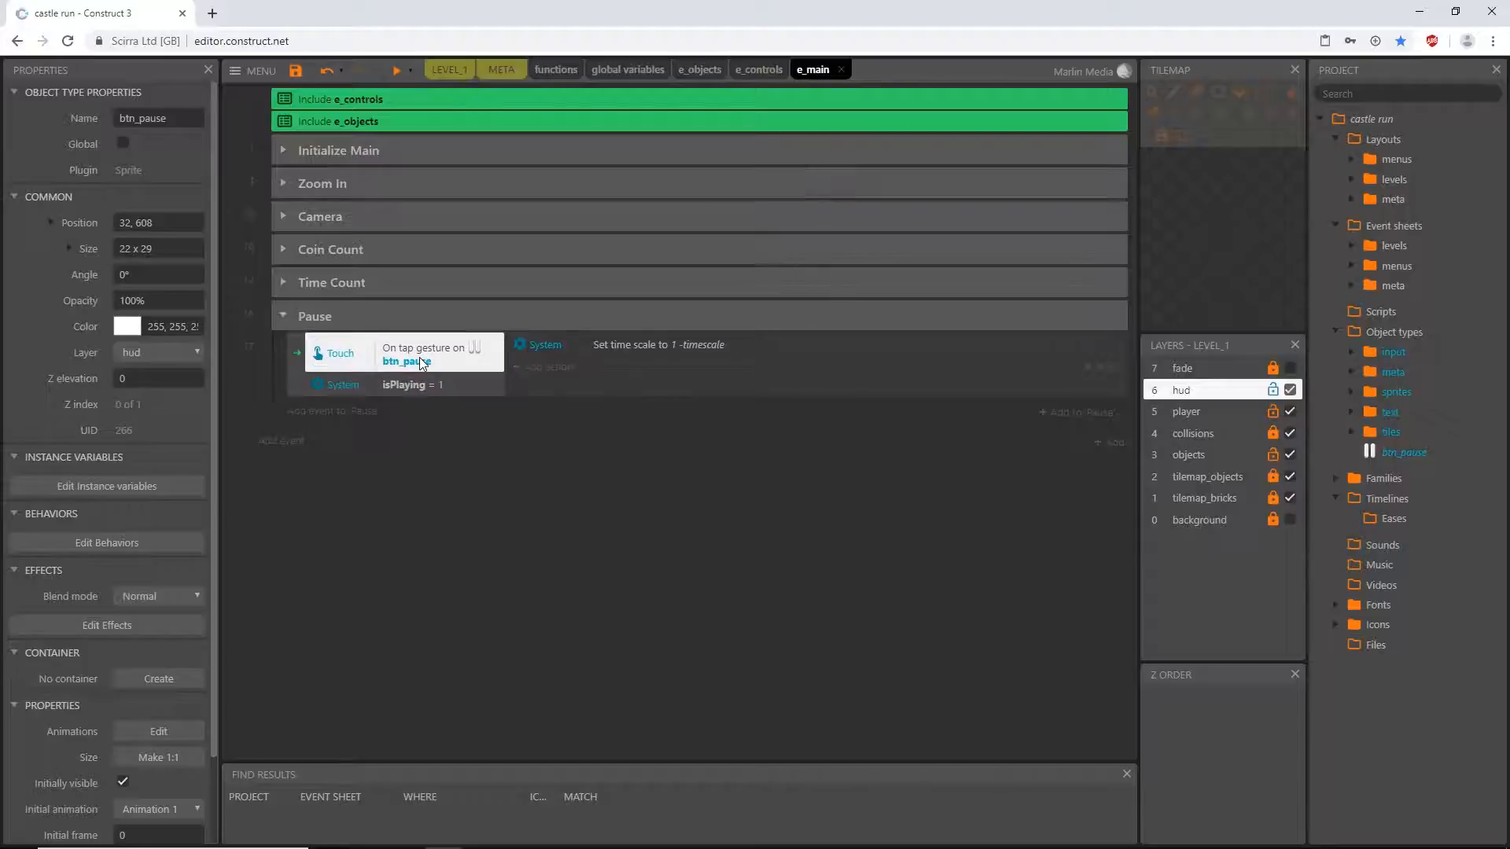
{"action": "left_click", "coordinate": [664, 344]}
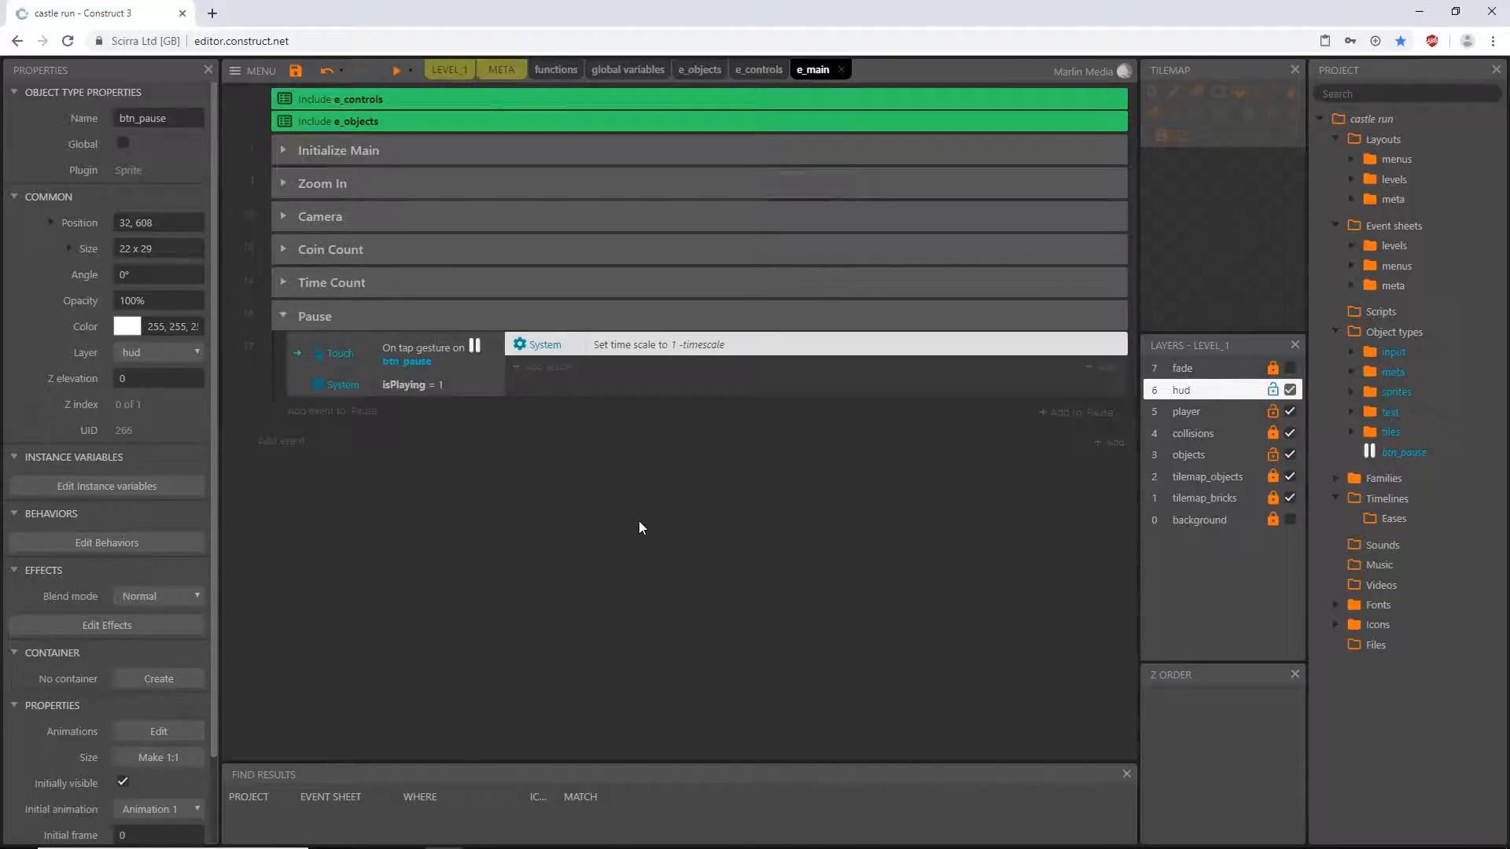
- Add a new layer named pause above the fade layer in the LEVEL_1 layout
{"action": "left_click", "coordinate": [448, 70]}
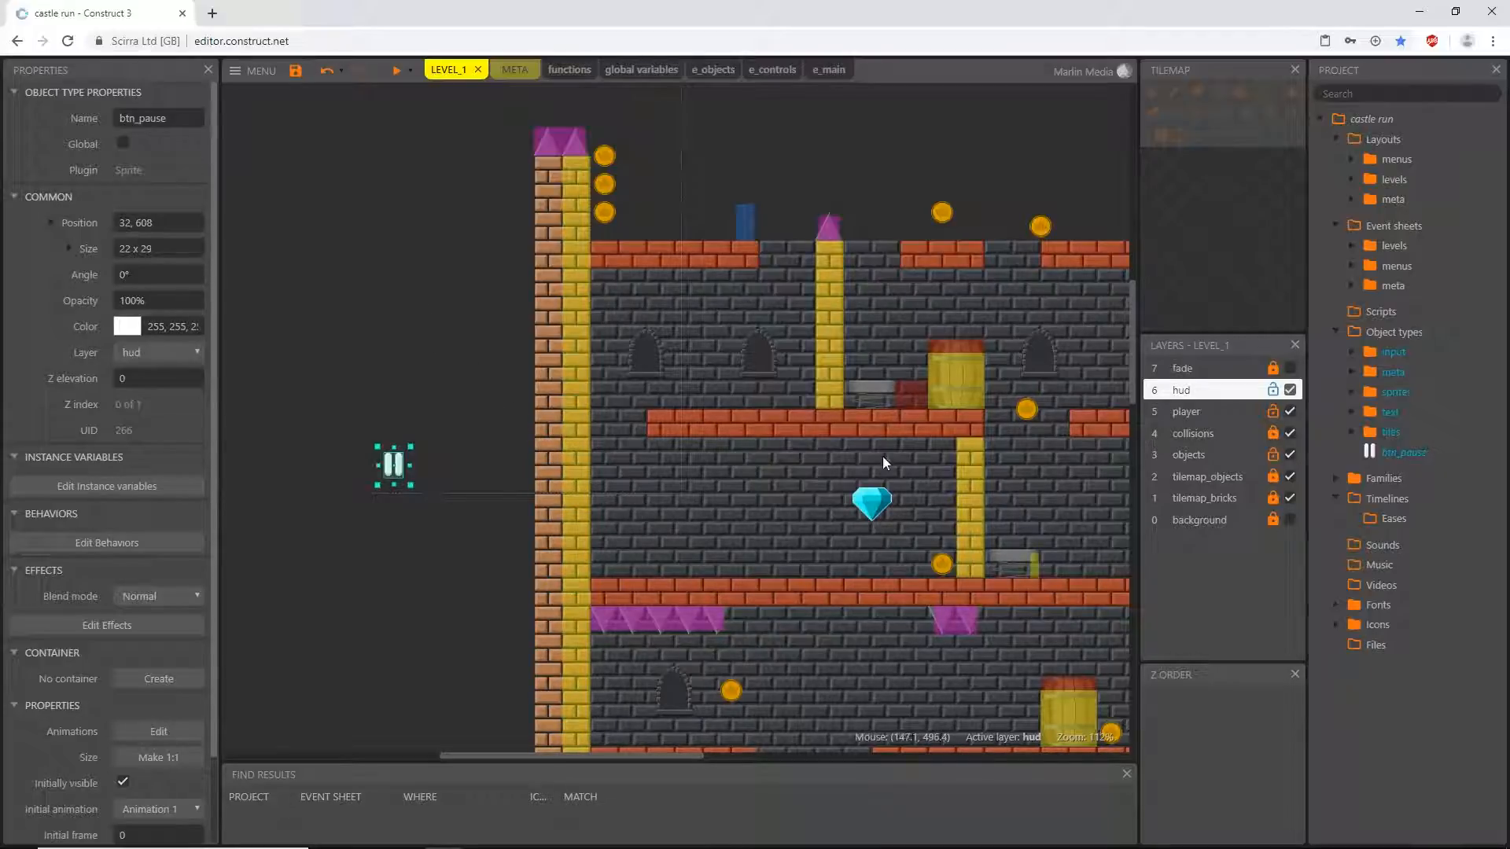
{"action": "right_click", "coordinate": [1191, 587]}
{"action": "left_click", "coordinate": [1259, 607]}
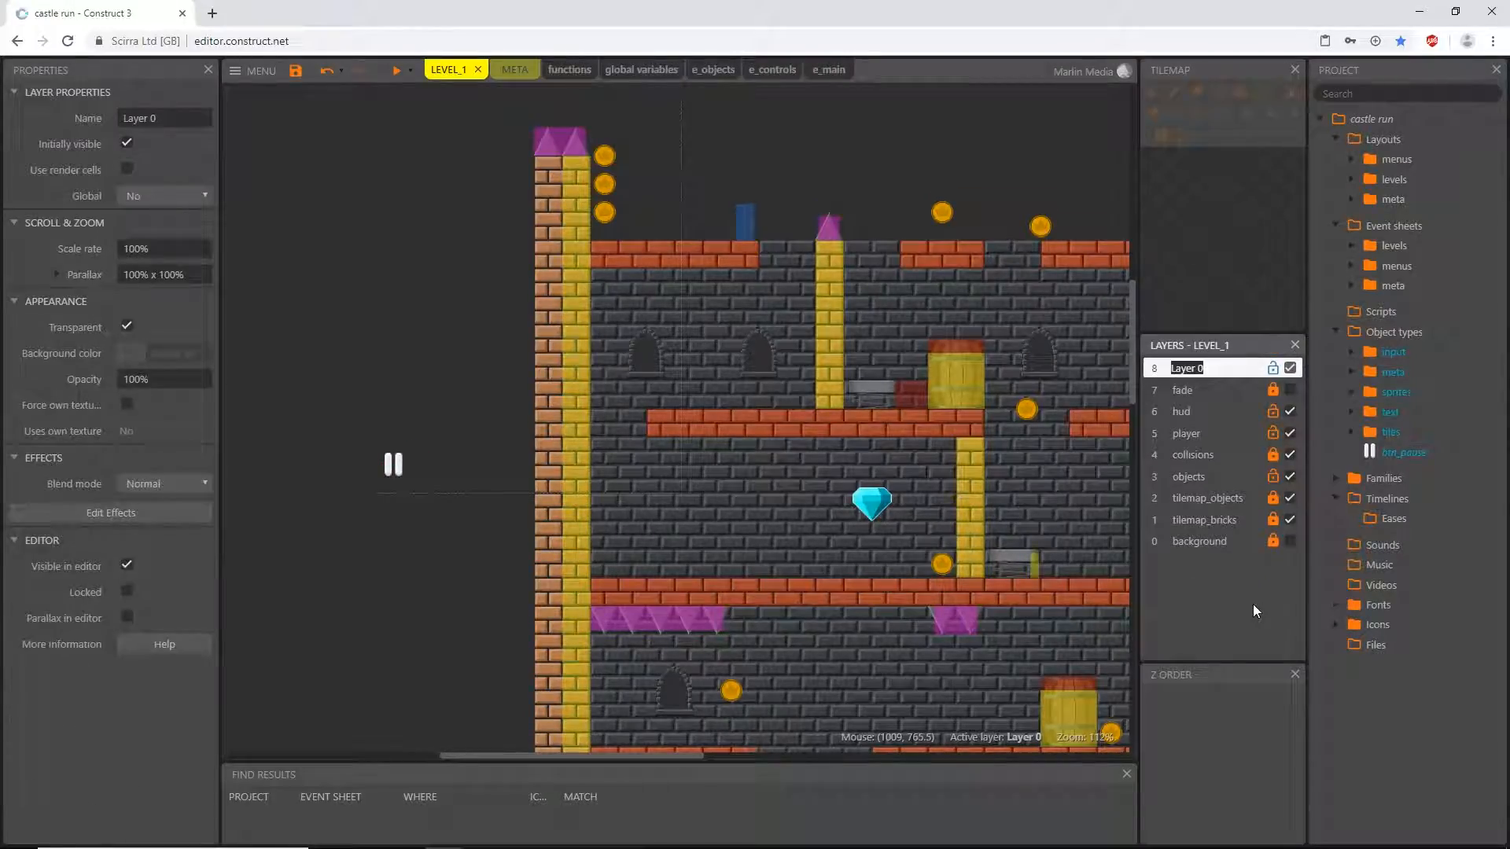
{"action": "type", "text": "pause"}
{"action": "key", "text": "Return"}
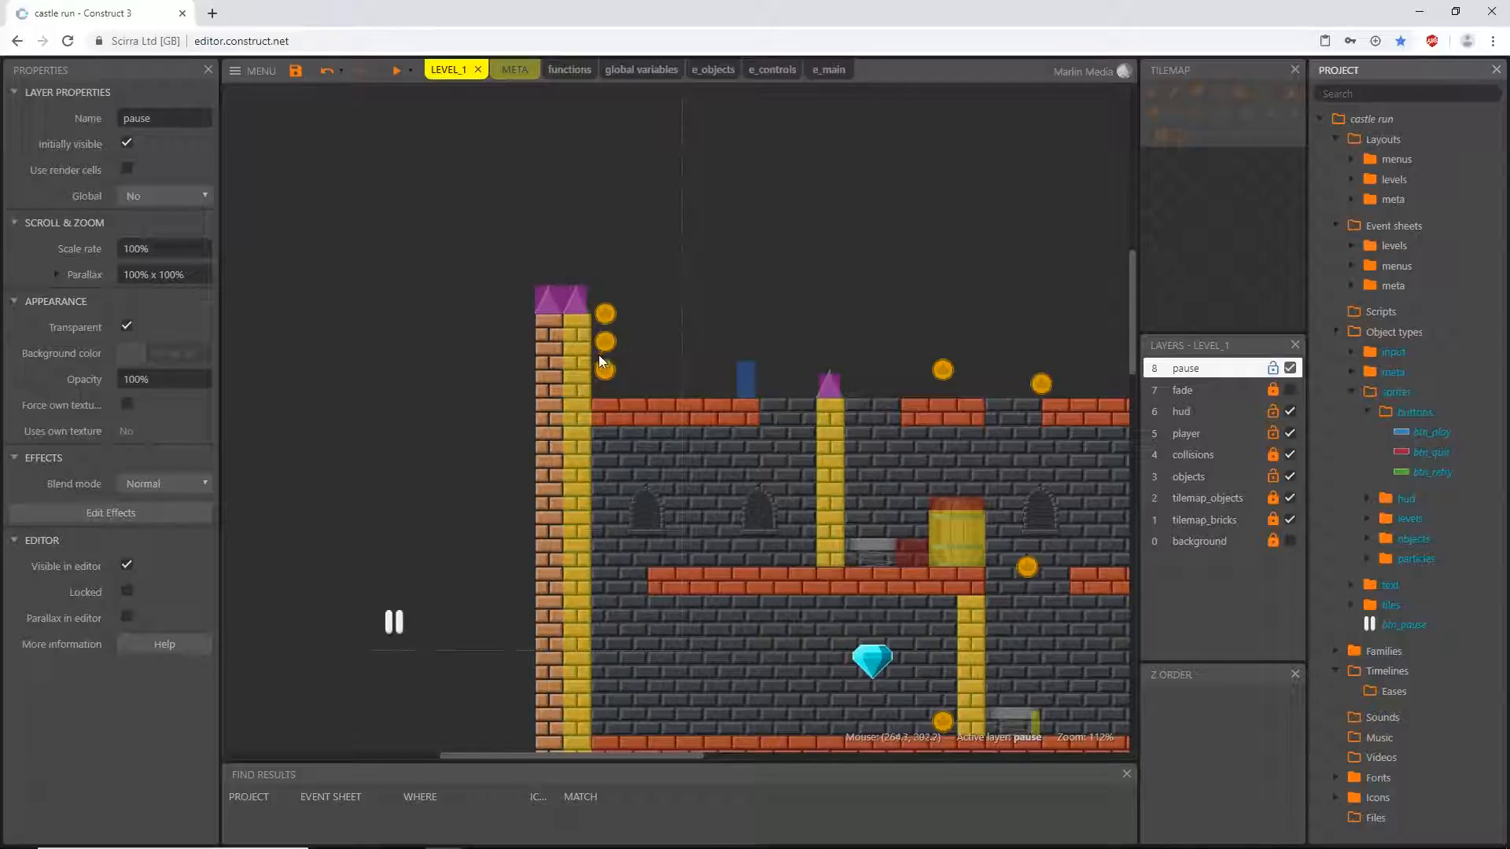
- Clone the btn_quit sprite in the buttons folder and name the copy btn_pauseQuit
{"action": "left_click", "coordinate": [1436, 454]}
{"action": "left_click", "coordinate": [1447, 434]}
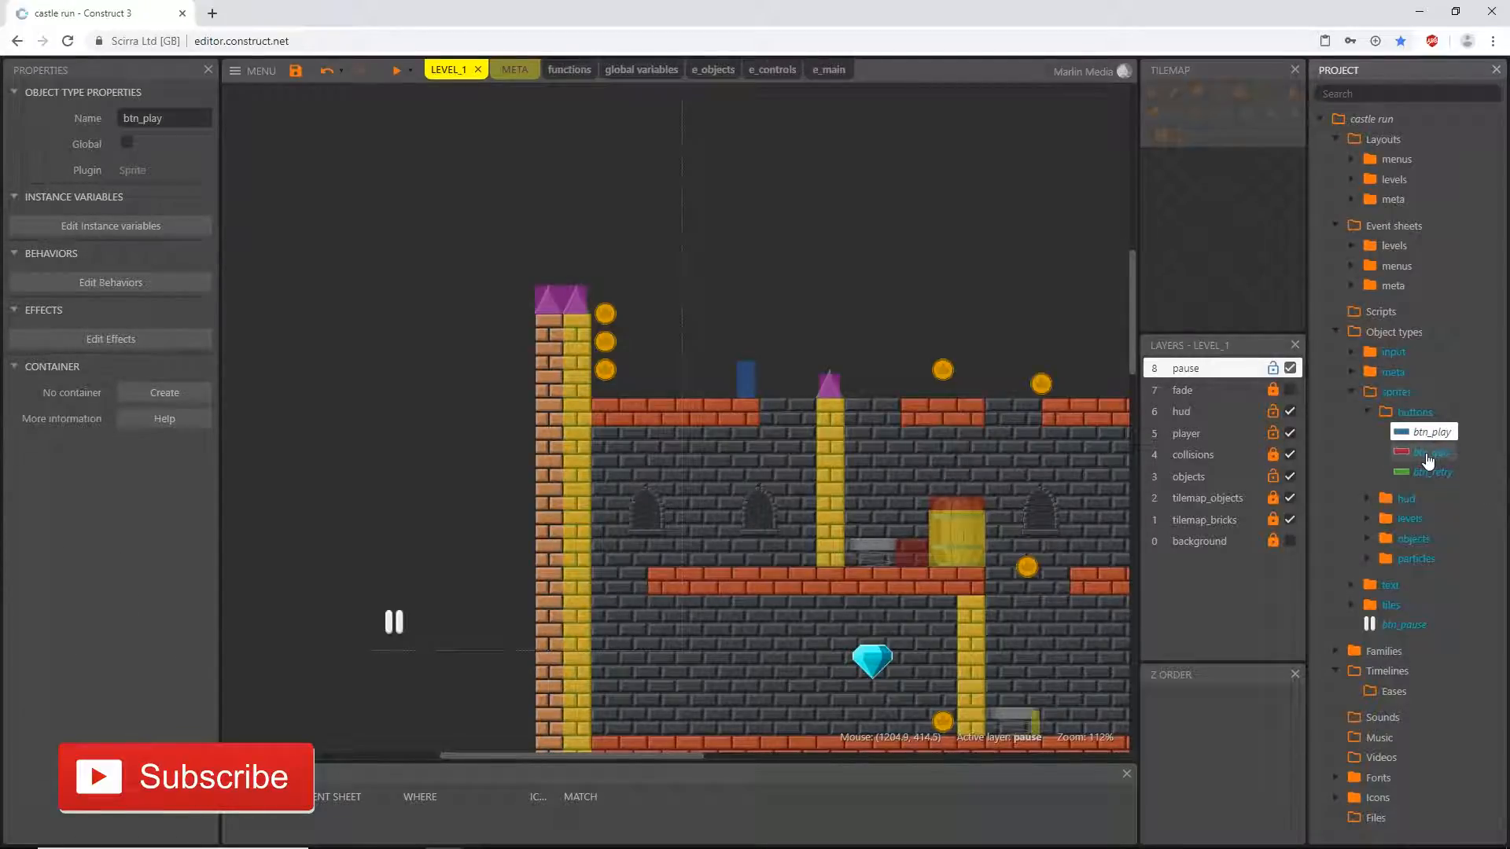
{"action": "right_click", "coordinate": [1429, 456]}
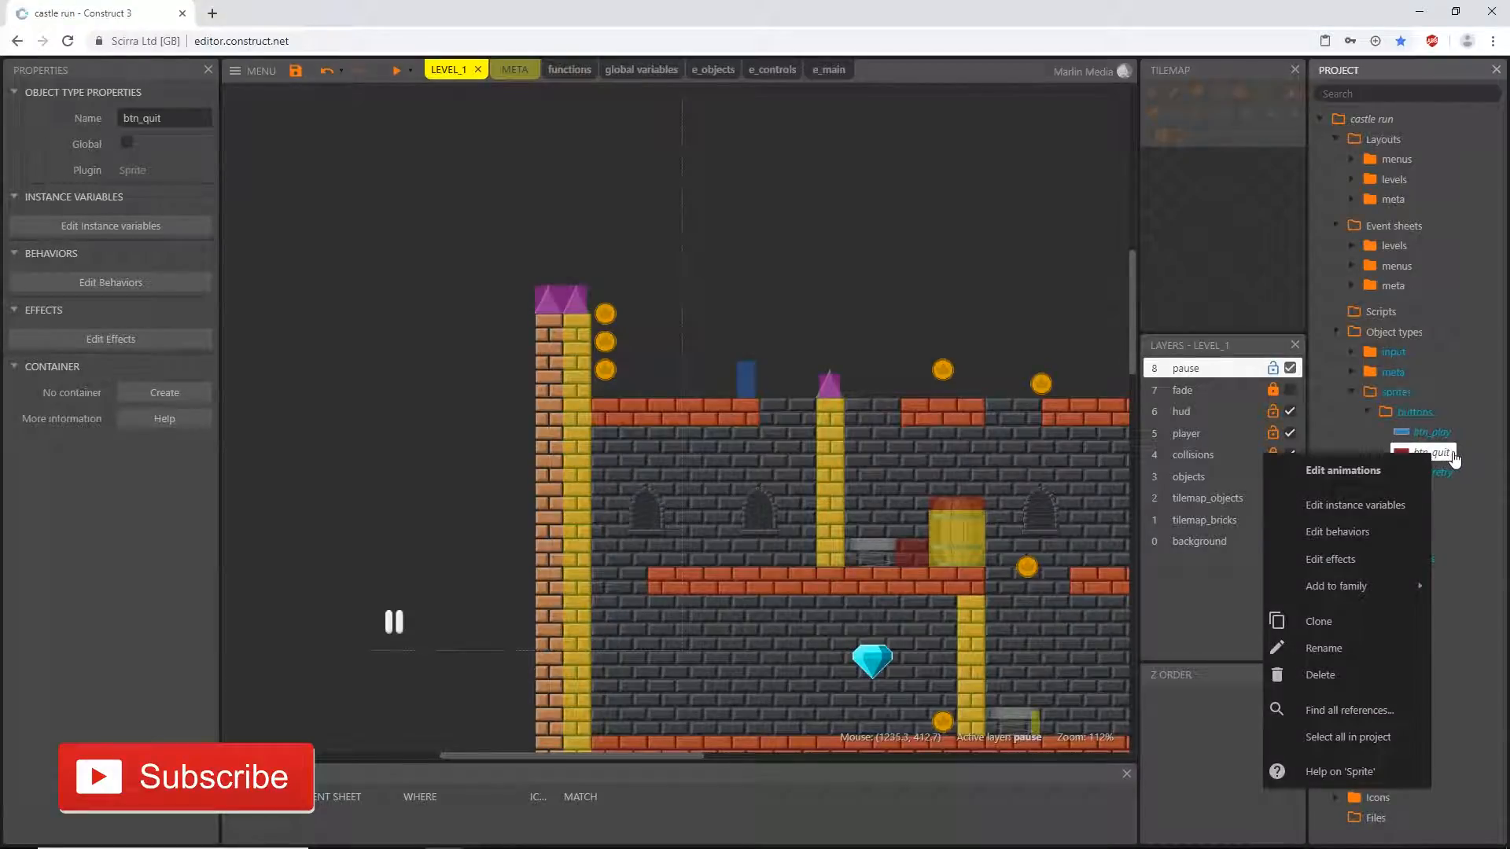
{"action": "left_click", "coordinate": [1323, 621]}
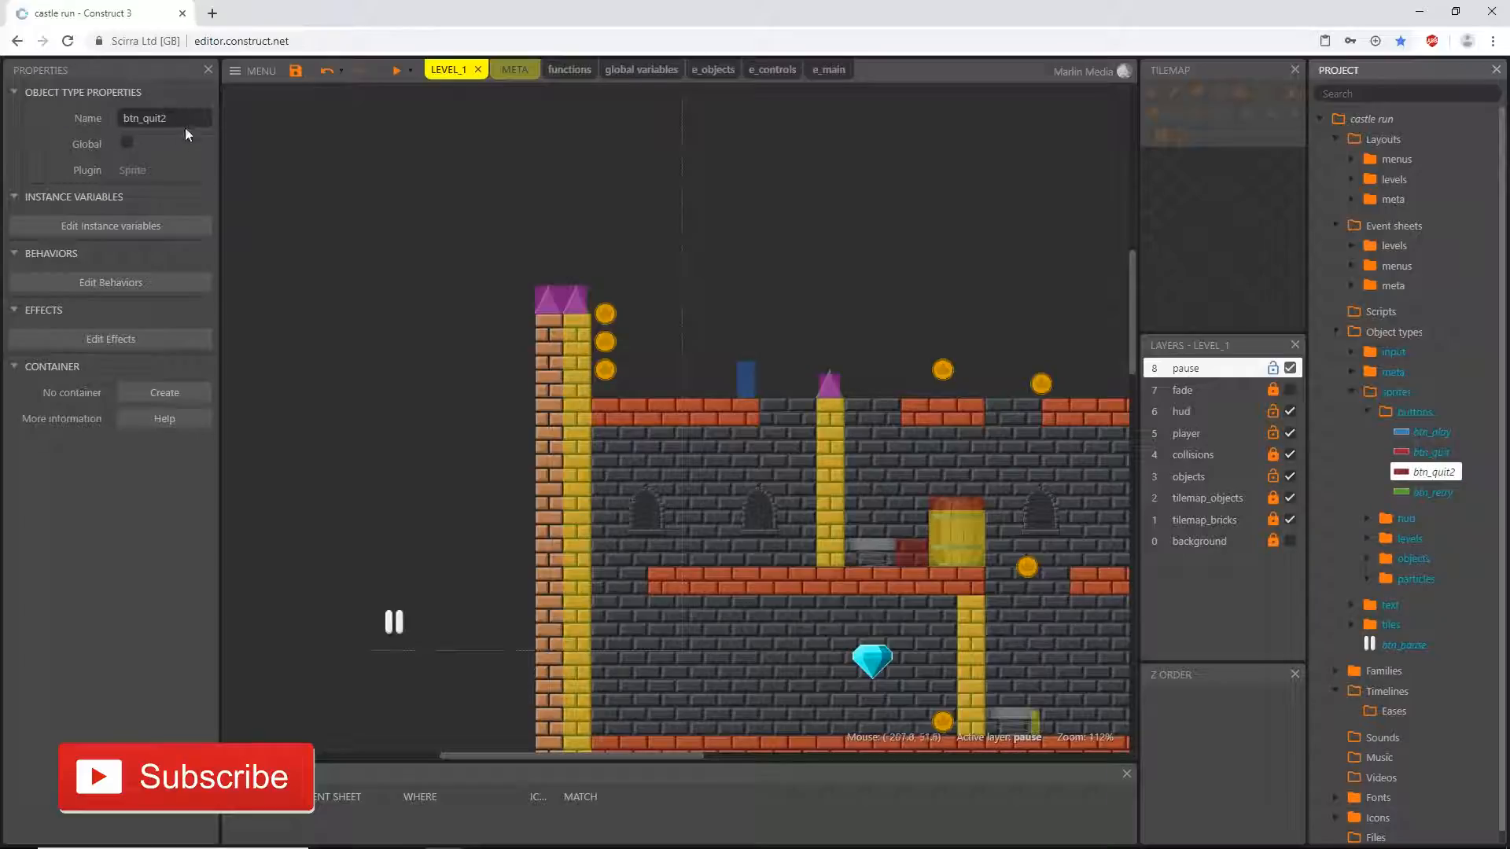
{"action": "left_click", "coordinate": [178, 123]}
{"action": "left_click_drag", "start_coordinate": [176, 121], "coordinate": [143, 118]}
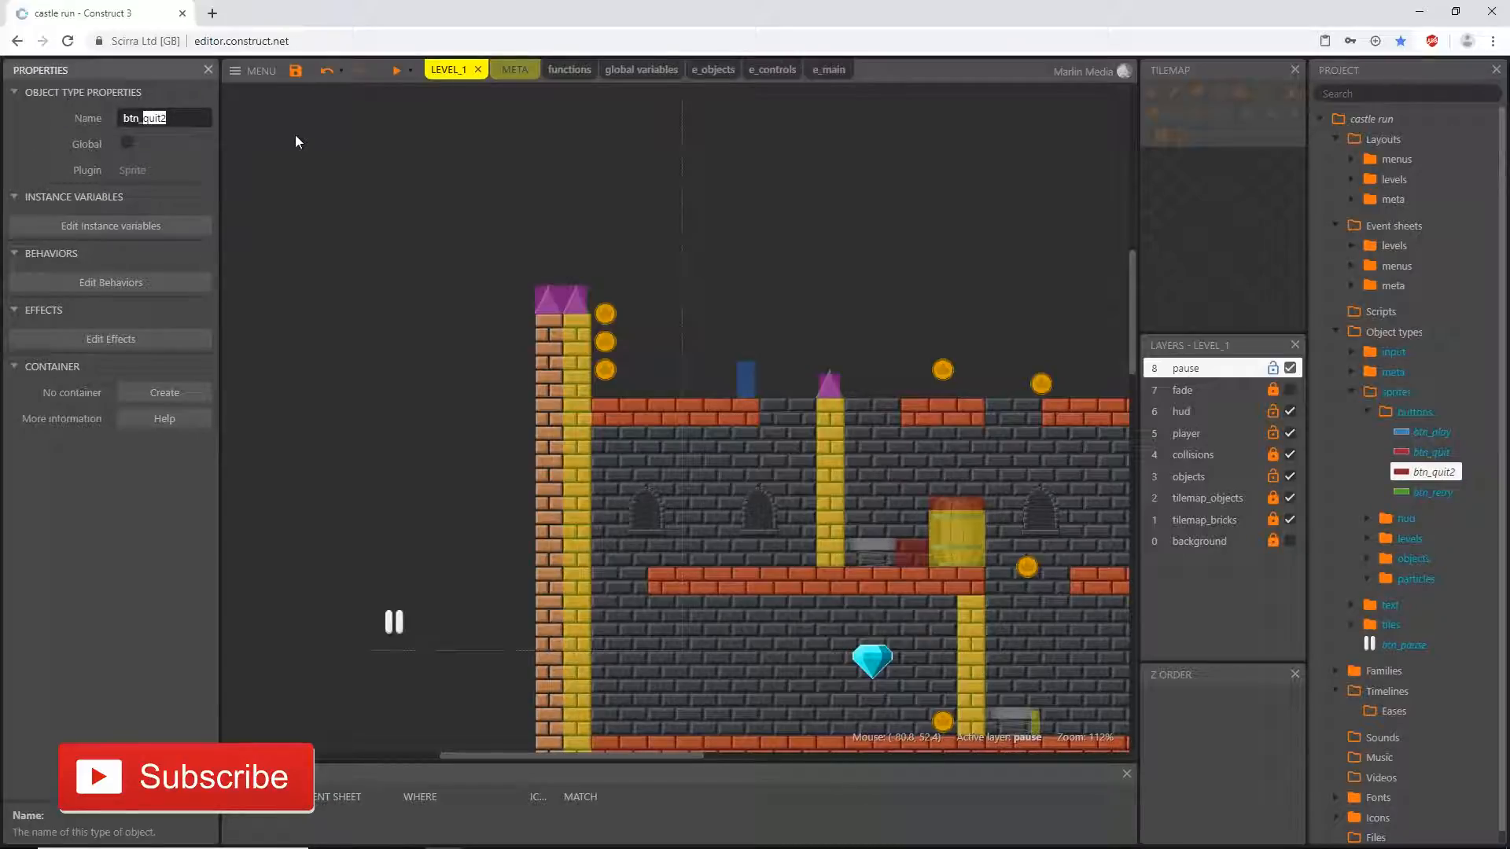
{"action": "type", "text": "pa"}
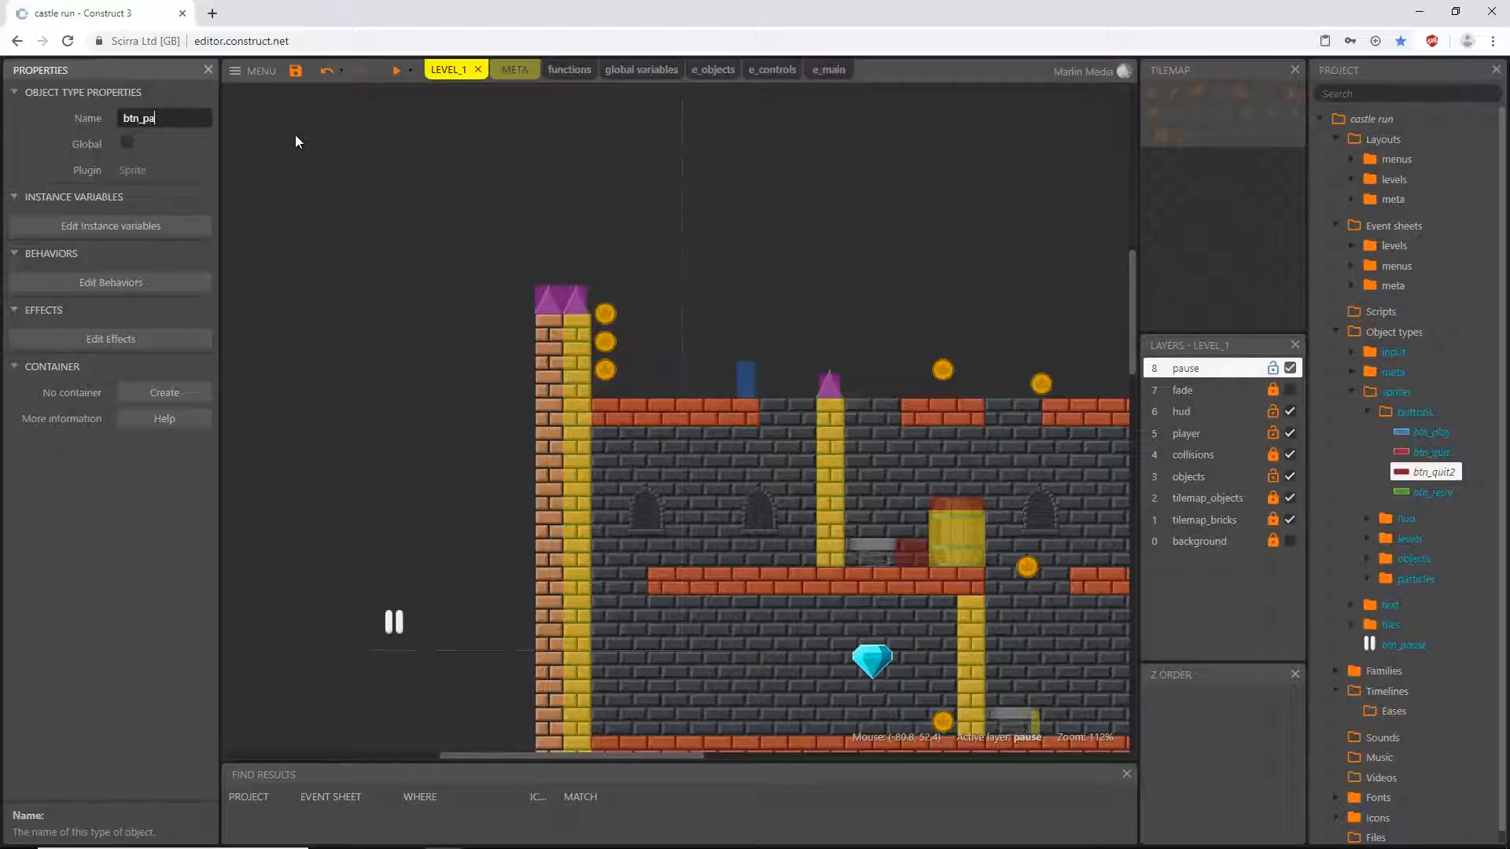
{"action": "type", "text": "useQuit"}
{"action": "key", "text": "Return"}
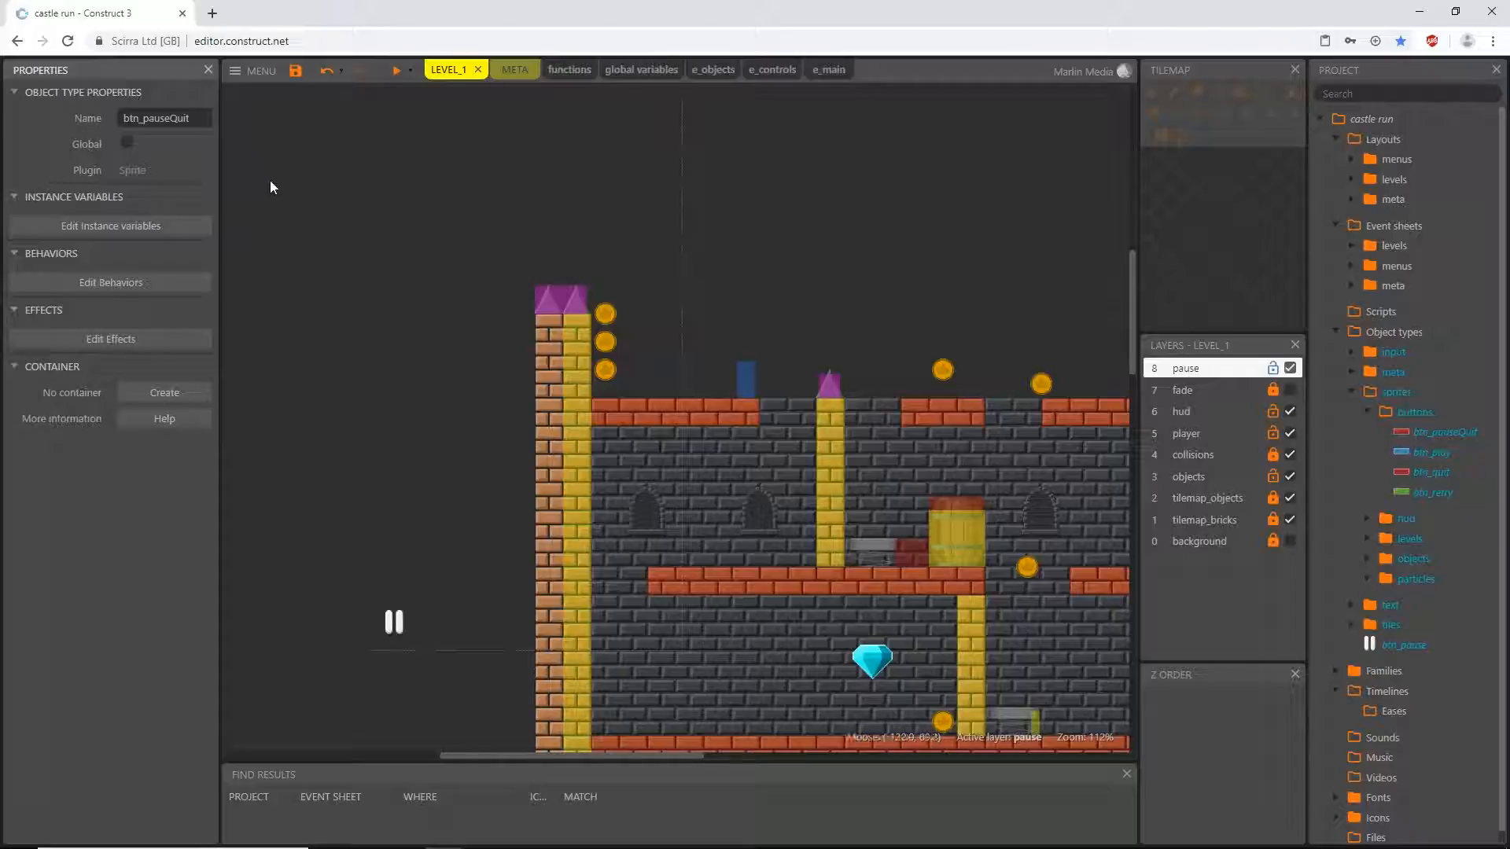
{"action": "left_click", "coordinate": [1440, 453]}
{"action": "left_click", "coordinate": [1440, 472]}
{"action": "left_click", "coordinate": [1446, 493]}
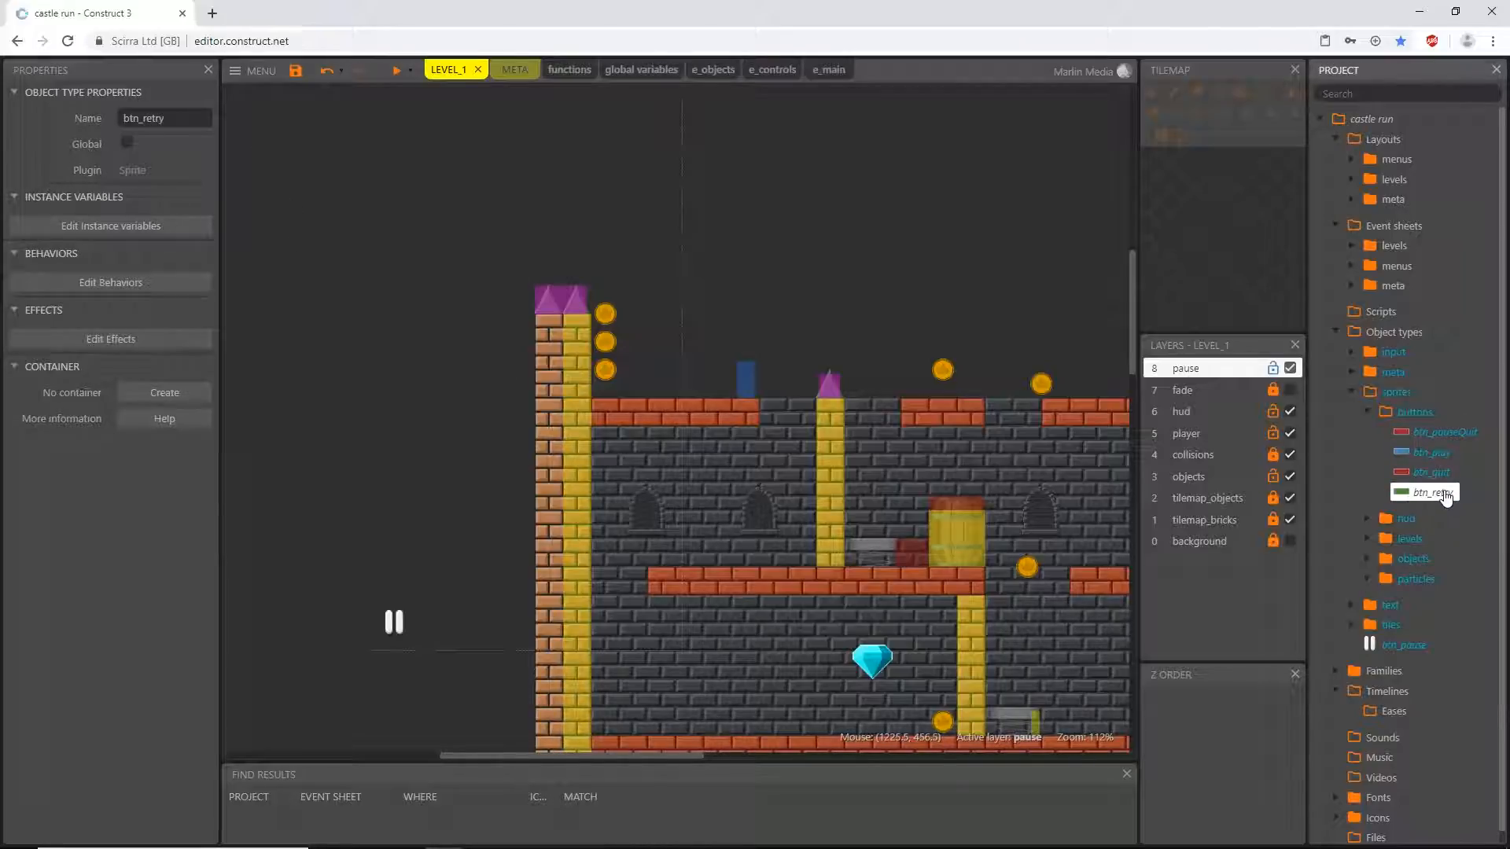
{"action": "left_click", "coordinate": [1436, 434]}
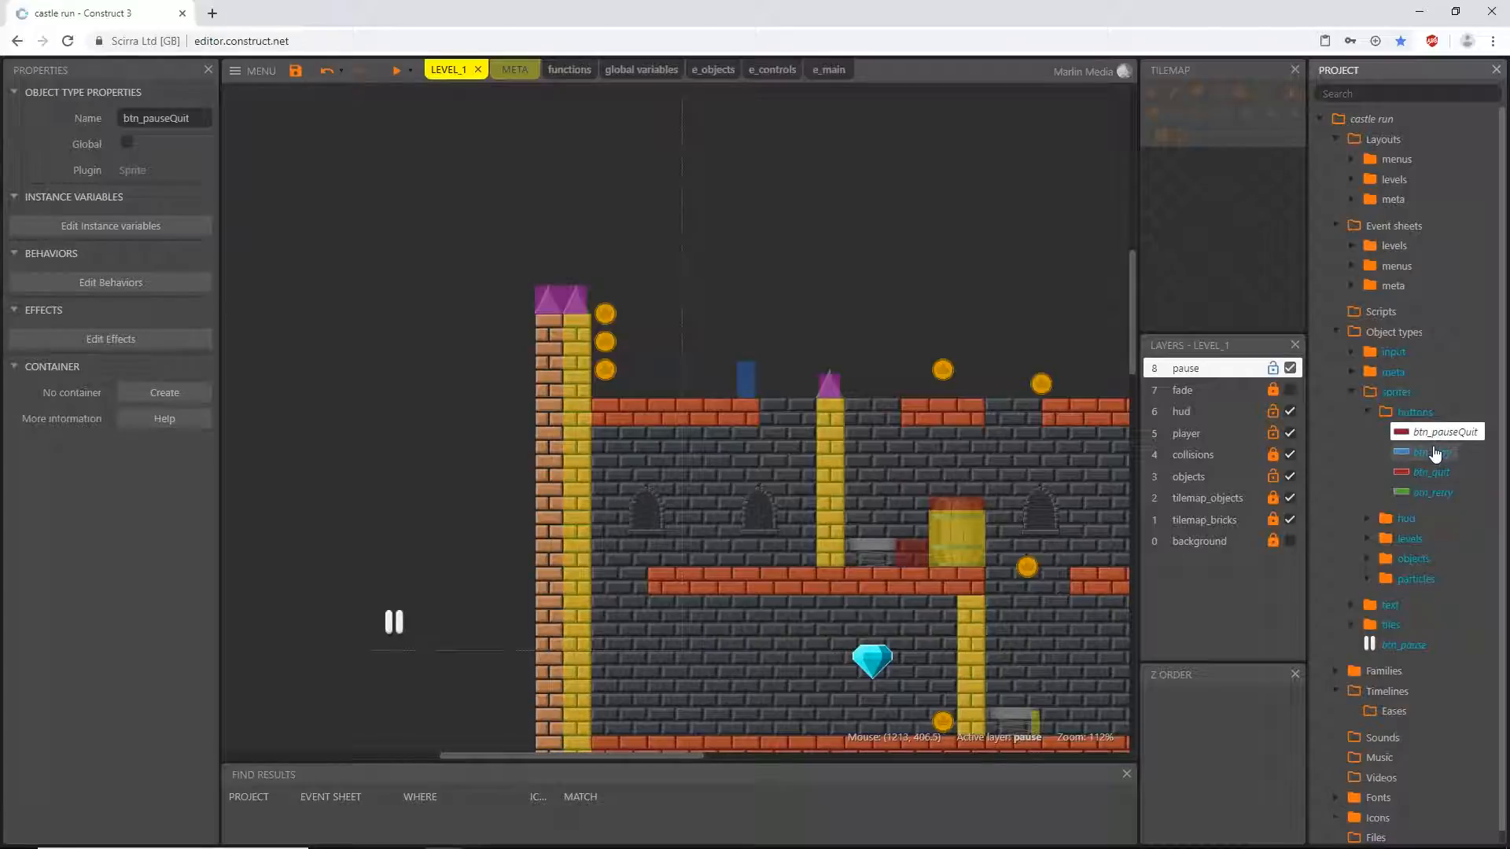
{"action": "left_click", "coordinate": [1432, 473]}
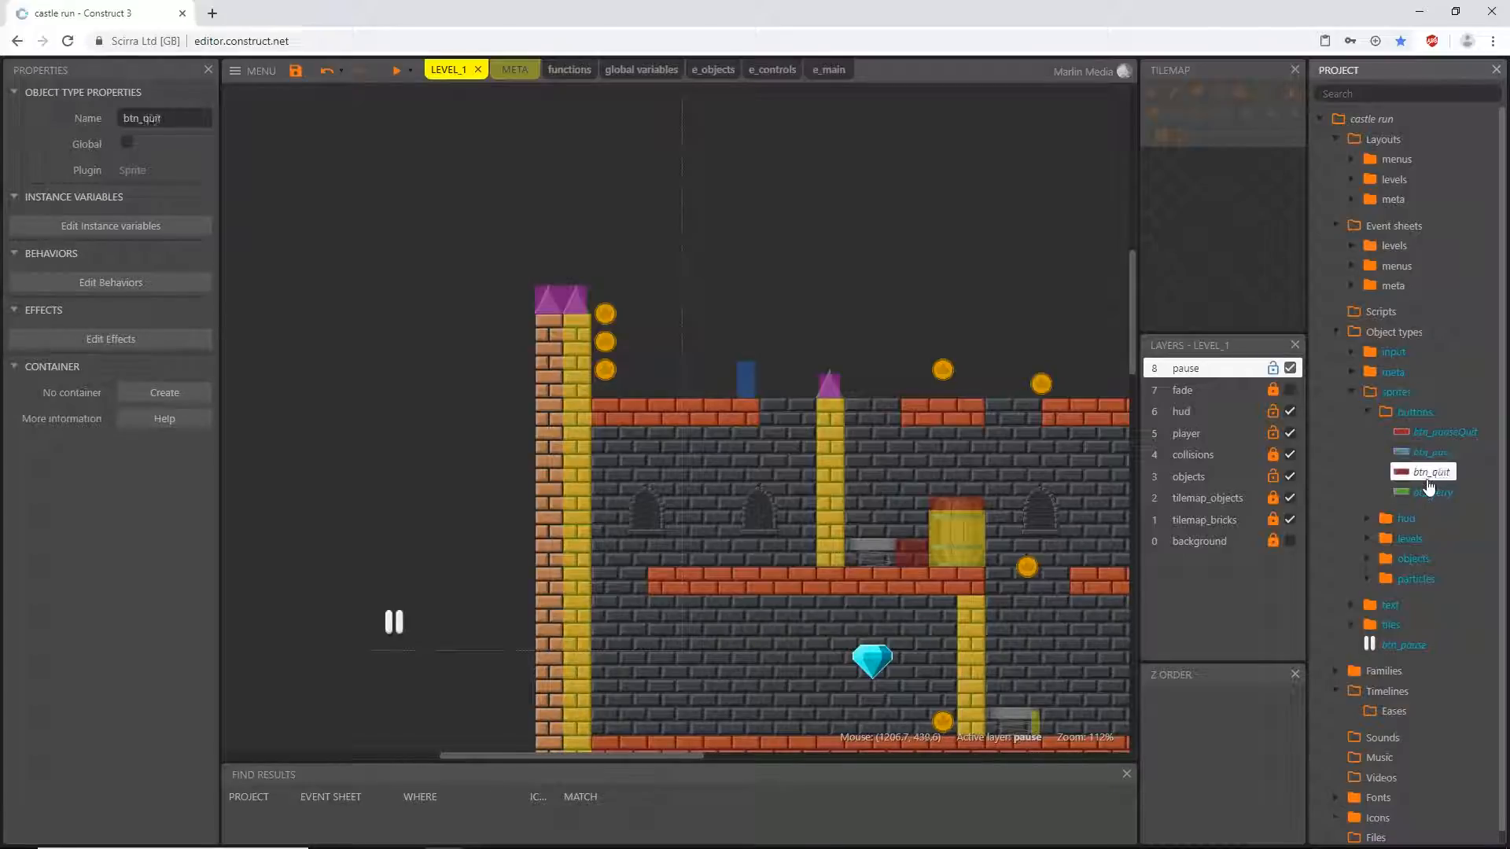
{"action": "left_click", "coordinate": [1432, 493]}
- Place a btn_pauseQuit instance on the pause layer outside the level's left wall, at position 32, 320
{"action": "left_click", "coordinate": [1440, 434]}
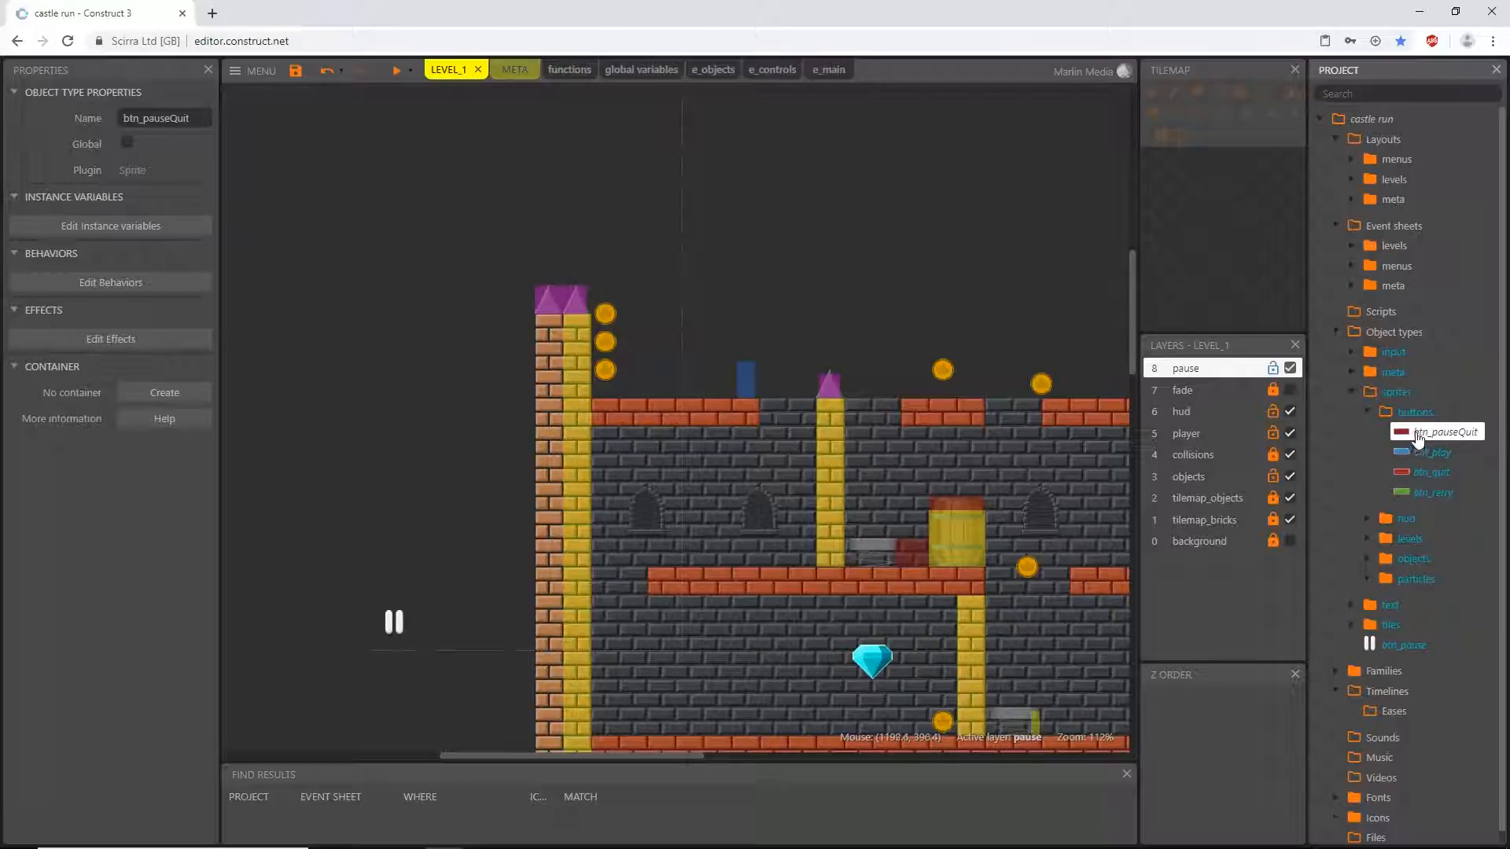
{"action": "left_click_drag", "start_coordinate": [1433, 438], "coordinate": [480, 364]}
{"action": "scroll", "coordinate": [446, 440], "scroll_direction": "down", "scroll_amount": 1, "text": "ctrl"}
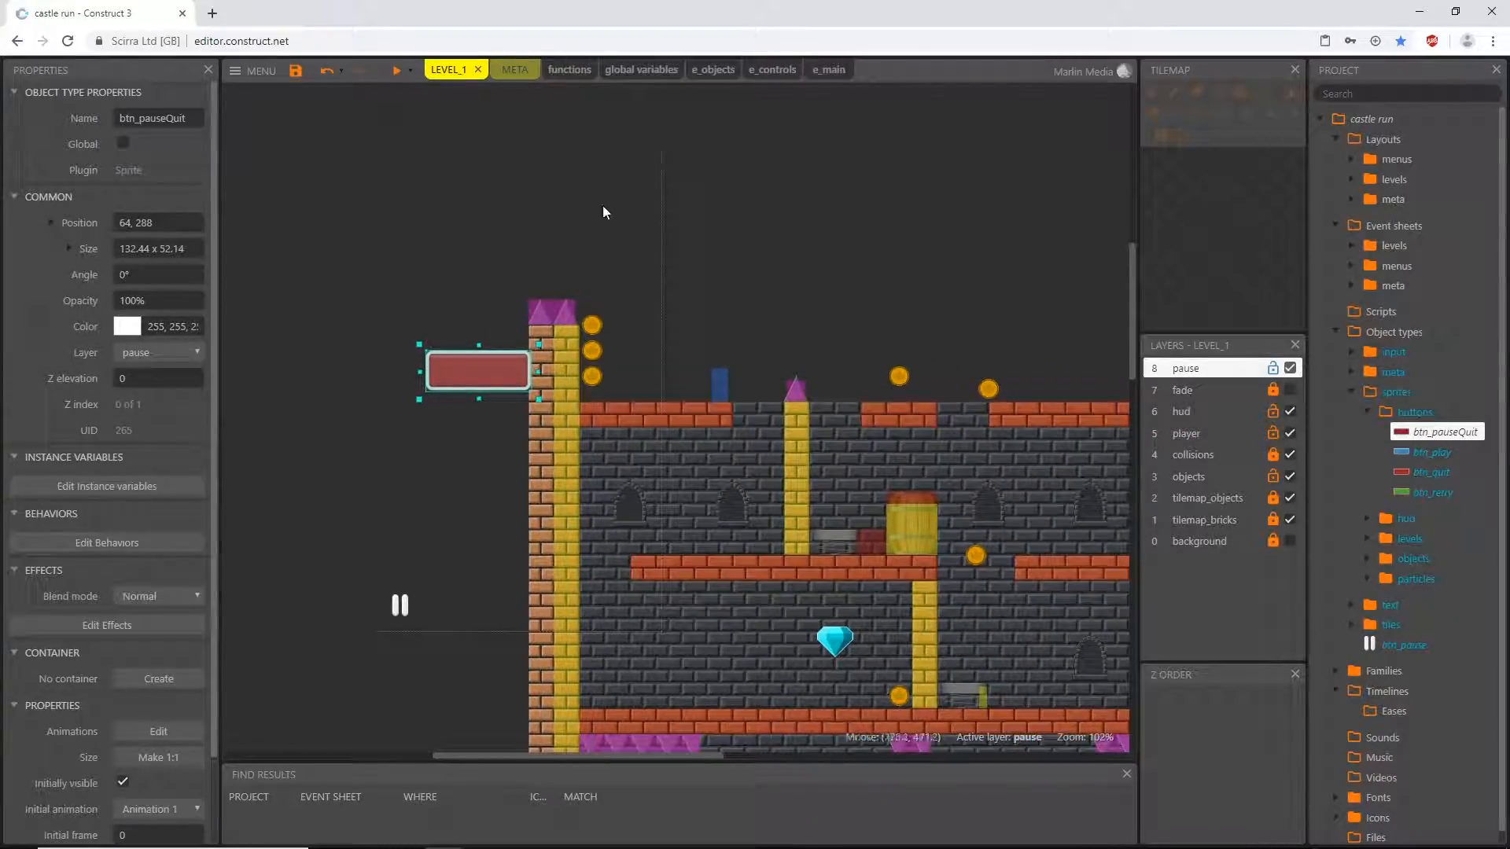
{"action": "mouse_move", "coordinate": [475, 379]}
{"action": "left_mouse_down"}
{"action": "mouse_move", "coordinate": [457, 422]}
{"action": "mouse_move", "coordinate": [456, 400]}
{"action": "left_mouse_up"}
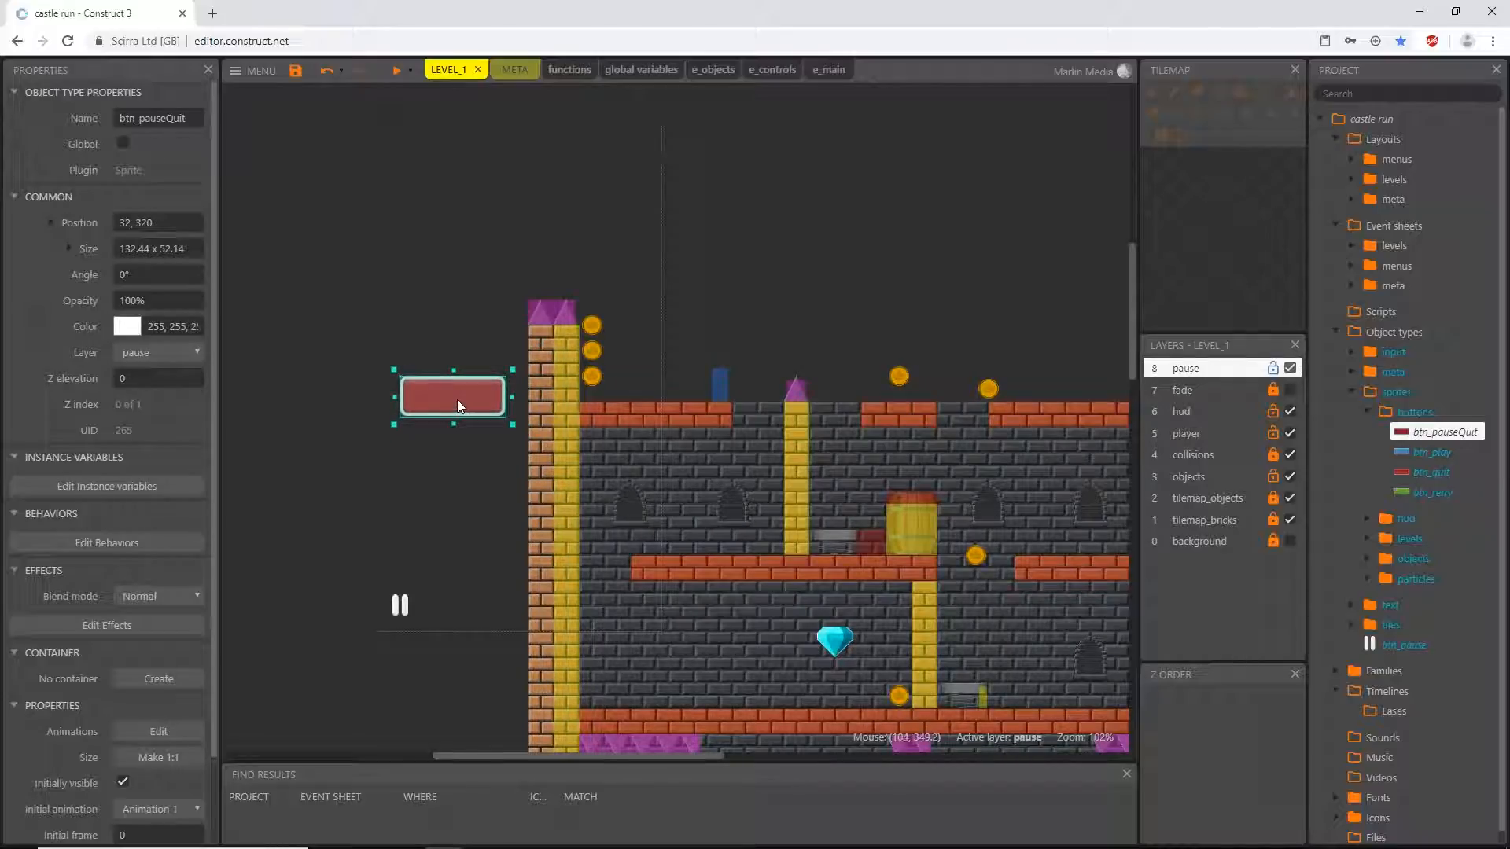
- Set both the X scale and Y scale of btn_pauseQuit to 16%
{"action": "left_click", "coordinate": [70, 249]}
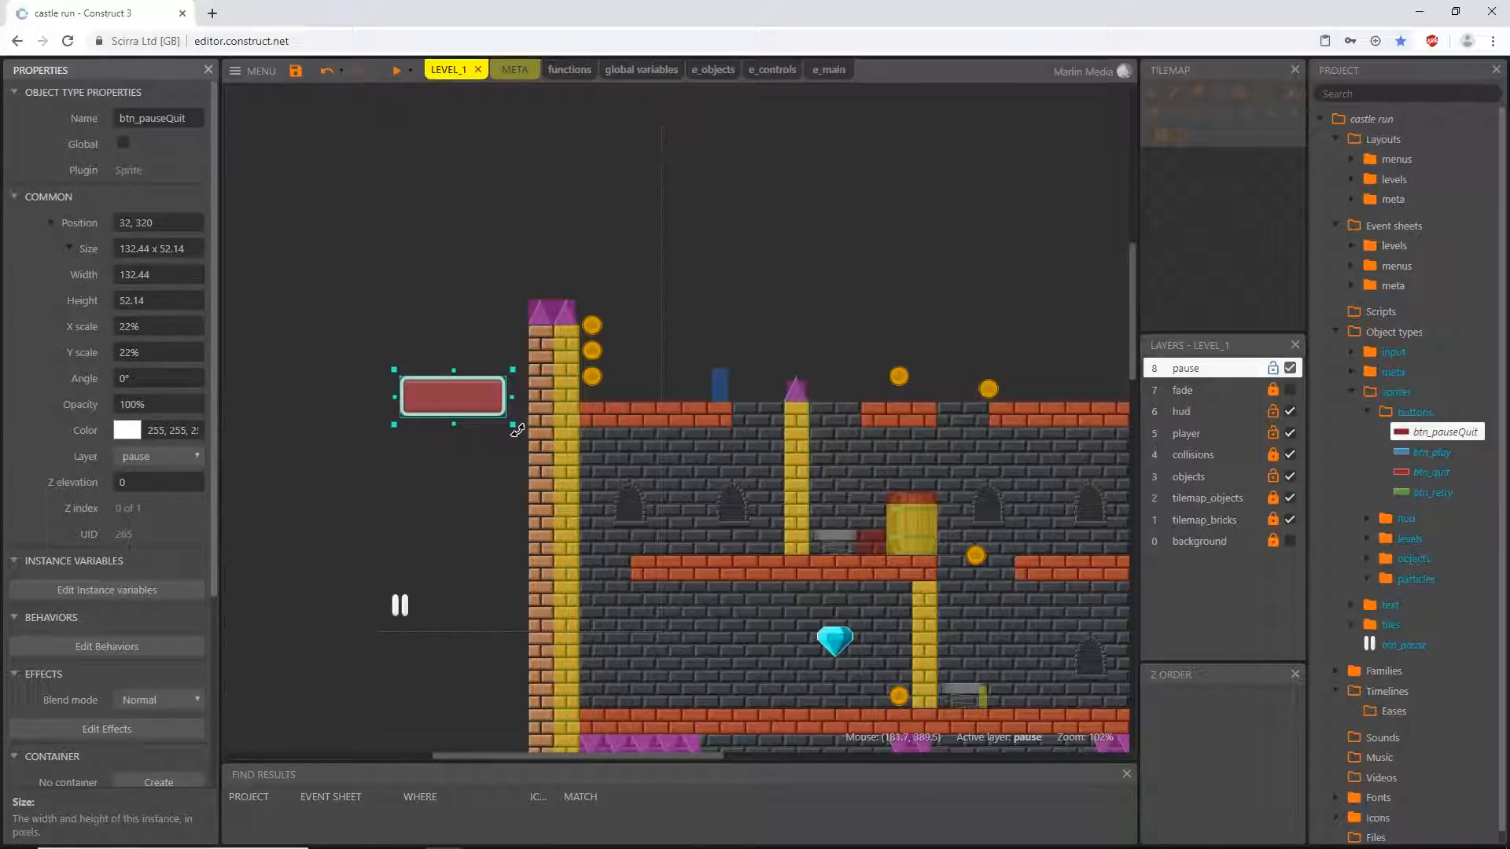
{"action": "left_click", "coordinate": [163, 329]}
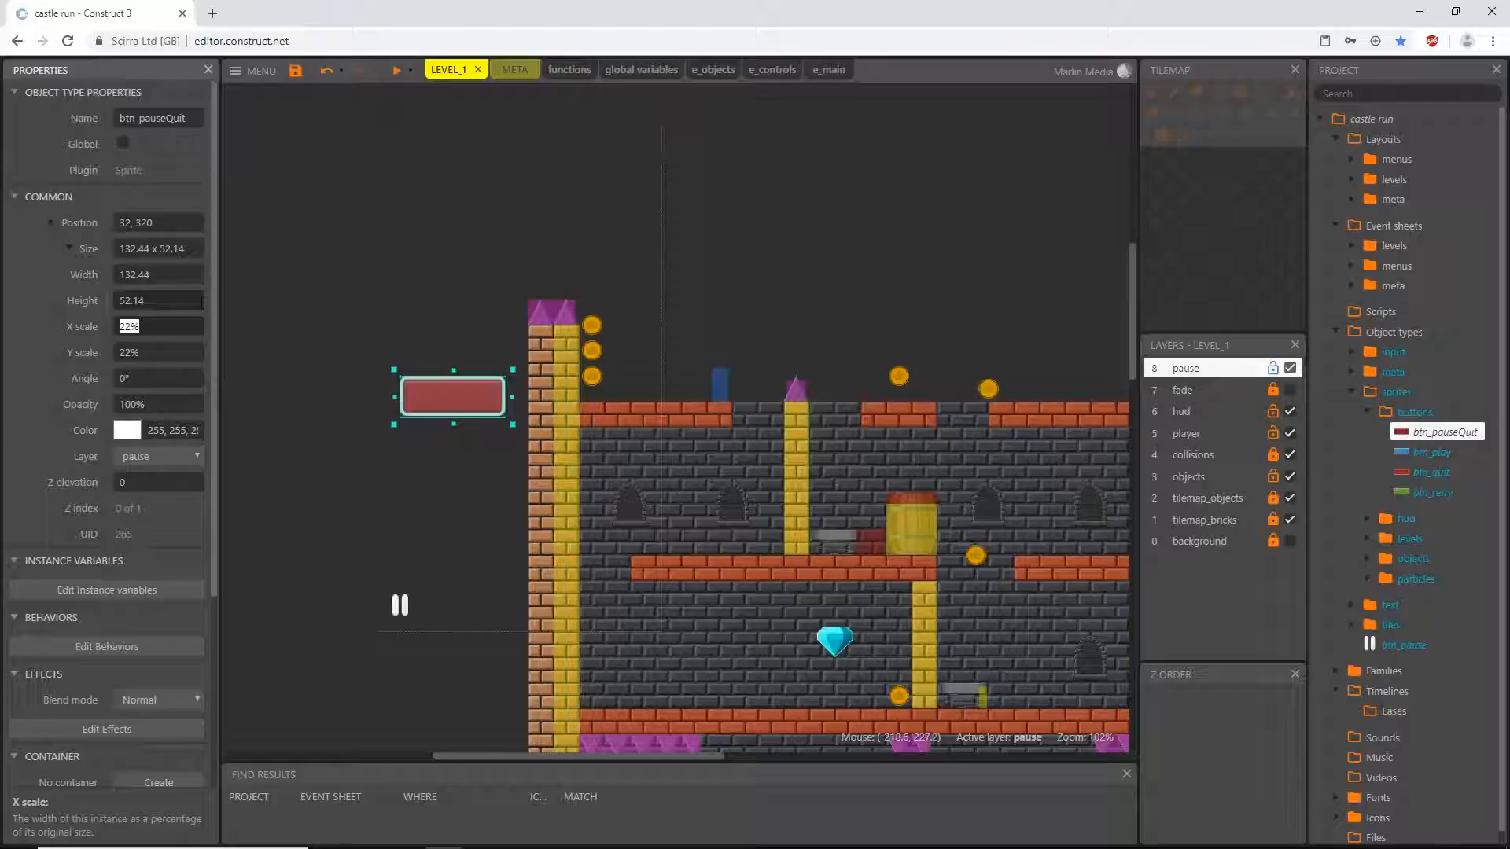
{"action": "type", "text": "16"}
{"action": "key", "text": "Tab"}
{"action": "type", "text": "16"}
{"action": "key", "text": "Tab"}
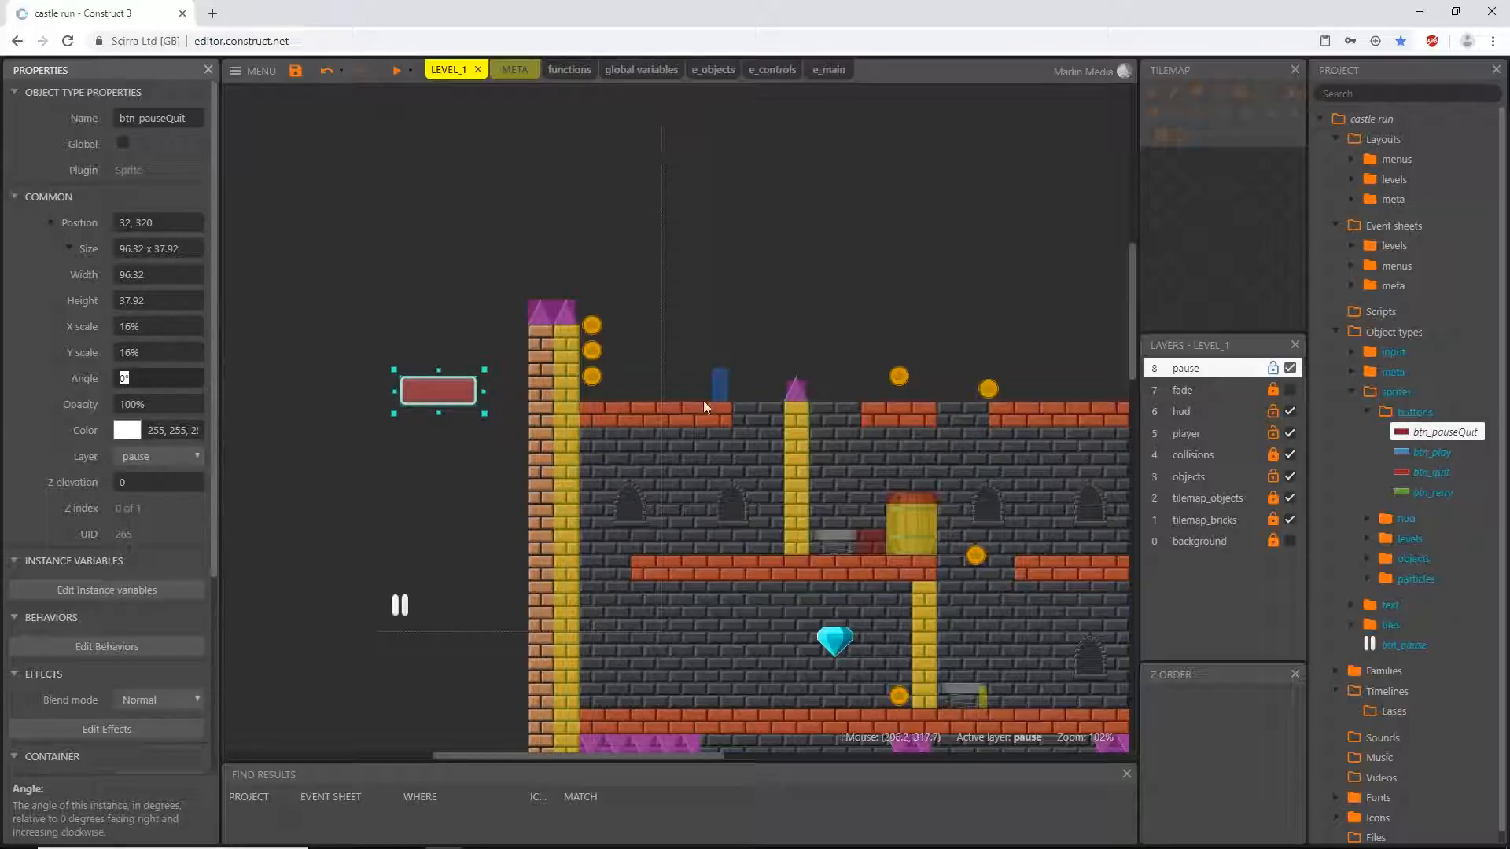
- Clone the btn_play sprite and name the copy btn_pauseContinue
{"action": "left_click", "coordinate": [1433, 456]}
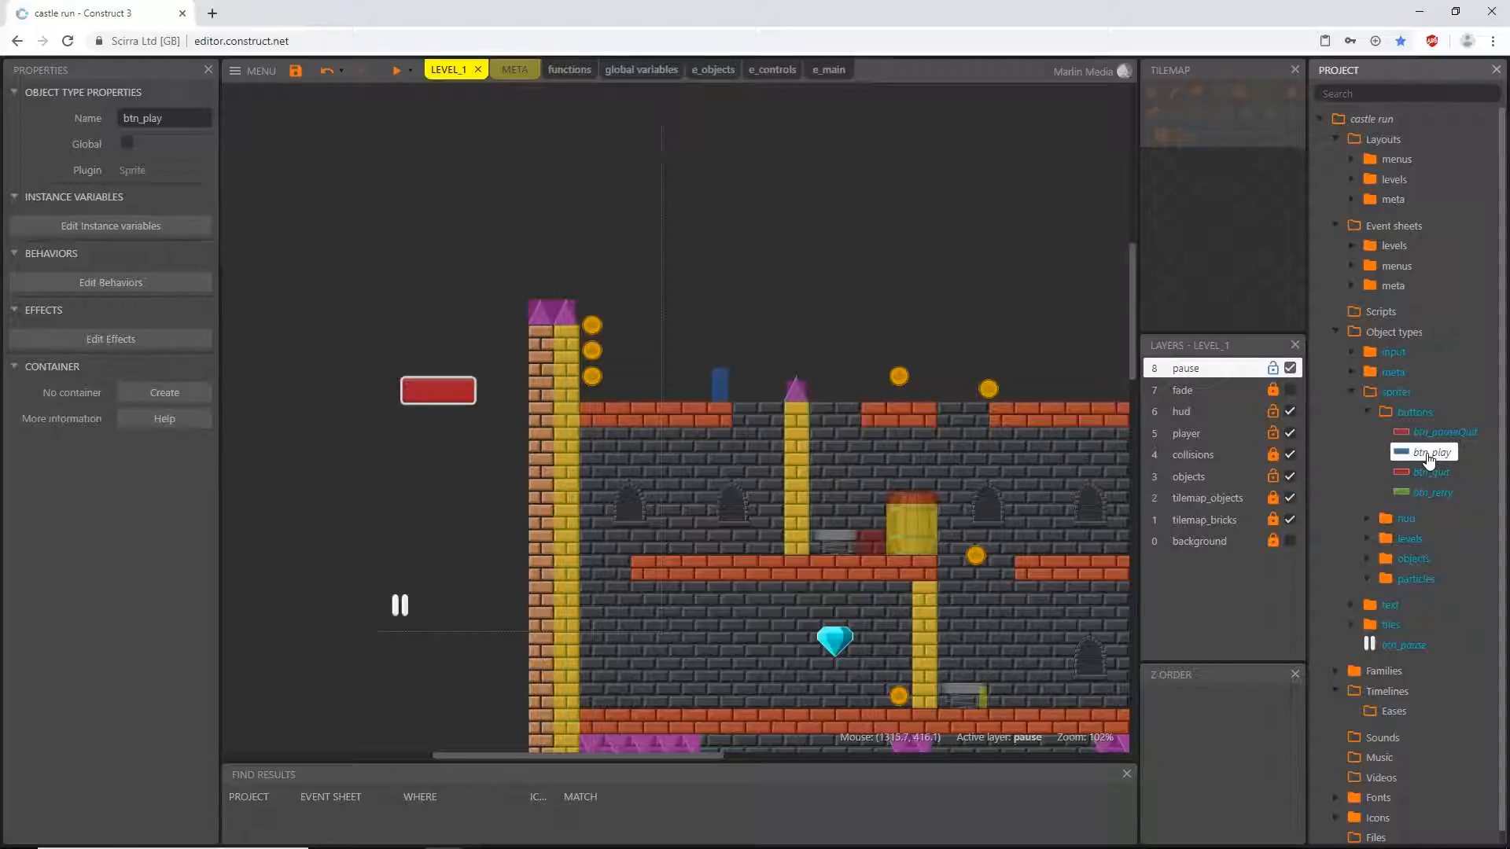
{"action": "right_click", "coordinate": [1428, 456]}
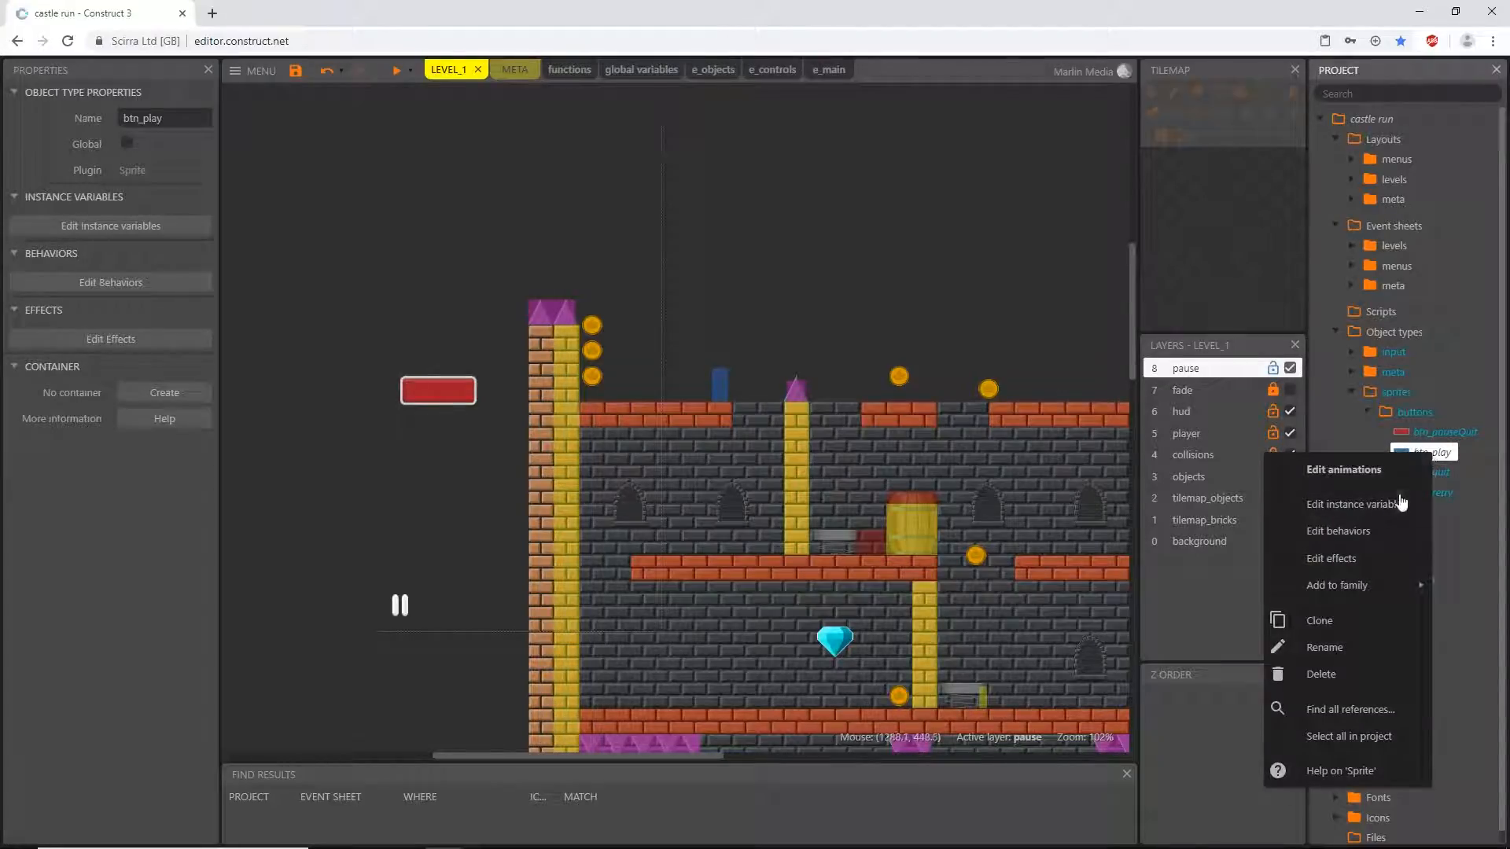
{"action": "left_click", "coordinate": [1329, 620]}
{"action": "left_click", "coordinate": [1435, 472]}
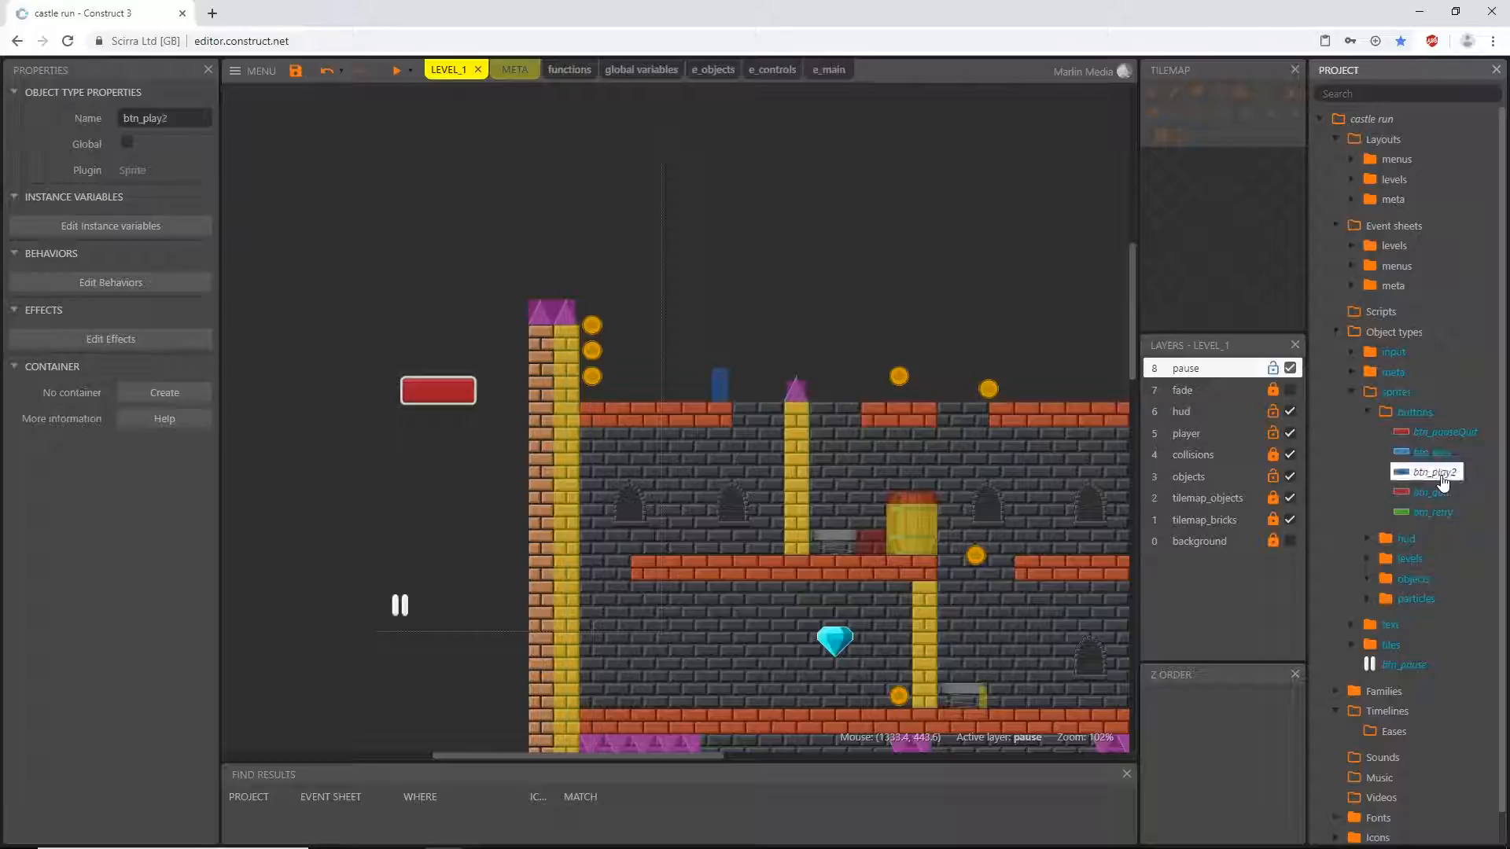
{"action": "left_click", "coordinate": [171, 120]}
{"action": "left_click_drag", "start_coordinate": [171, 120], "coordinate": [147, 128]}
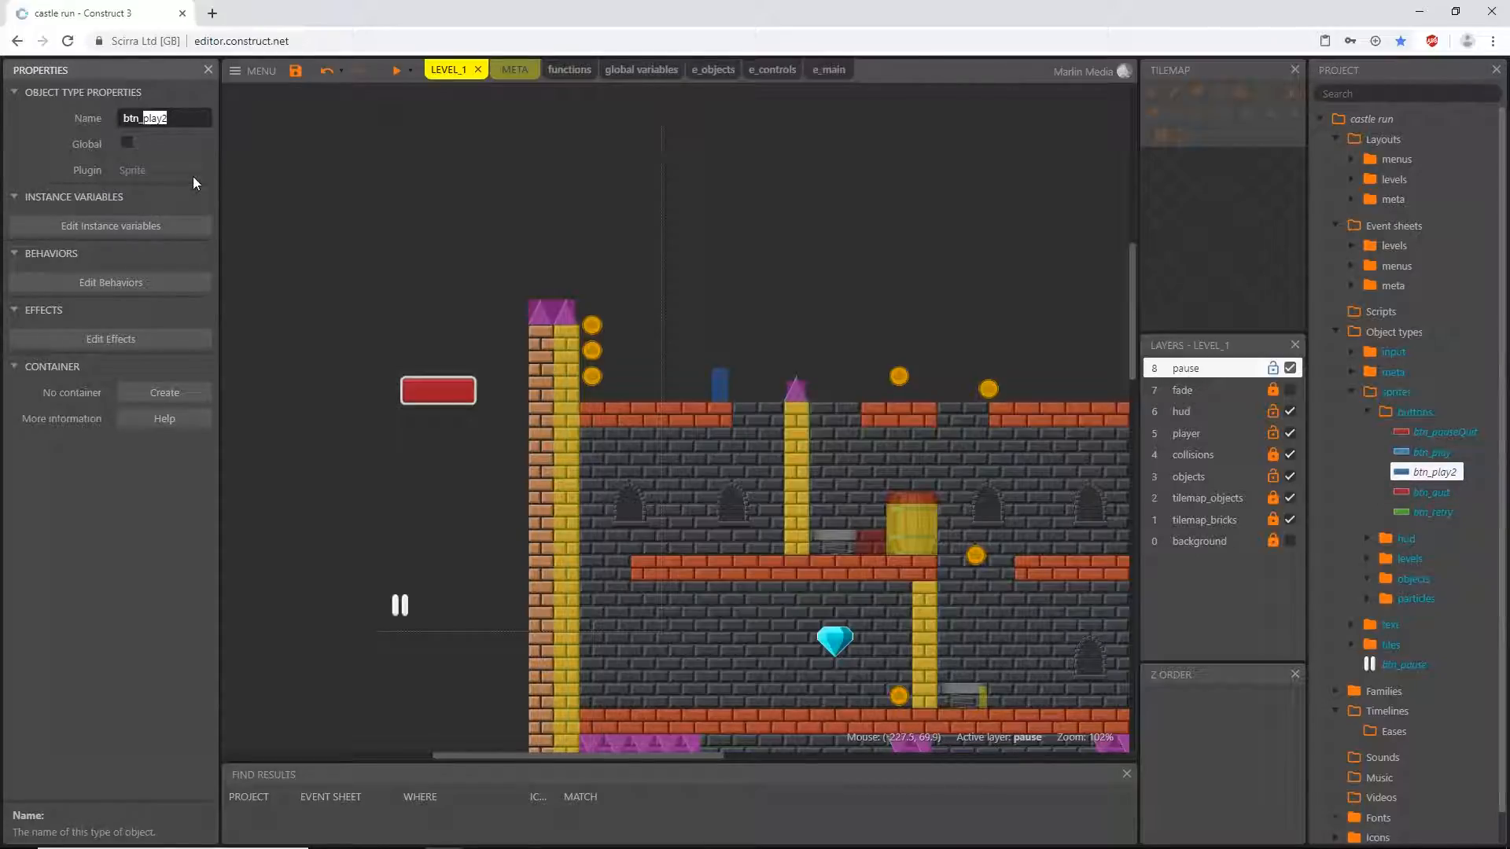
{"action": "type", "text": "pauseContinue"}
{"action": "key", "text": "Return"}
- Place btn_pauseContinue on the pause layer beside the red quit button at 176, 320 and set its X and Y scale to 16%
{"action": "left_click_drag", "start_coordinate": [1455, 432], "coordinate": [559, 397]}
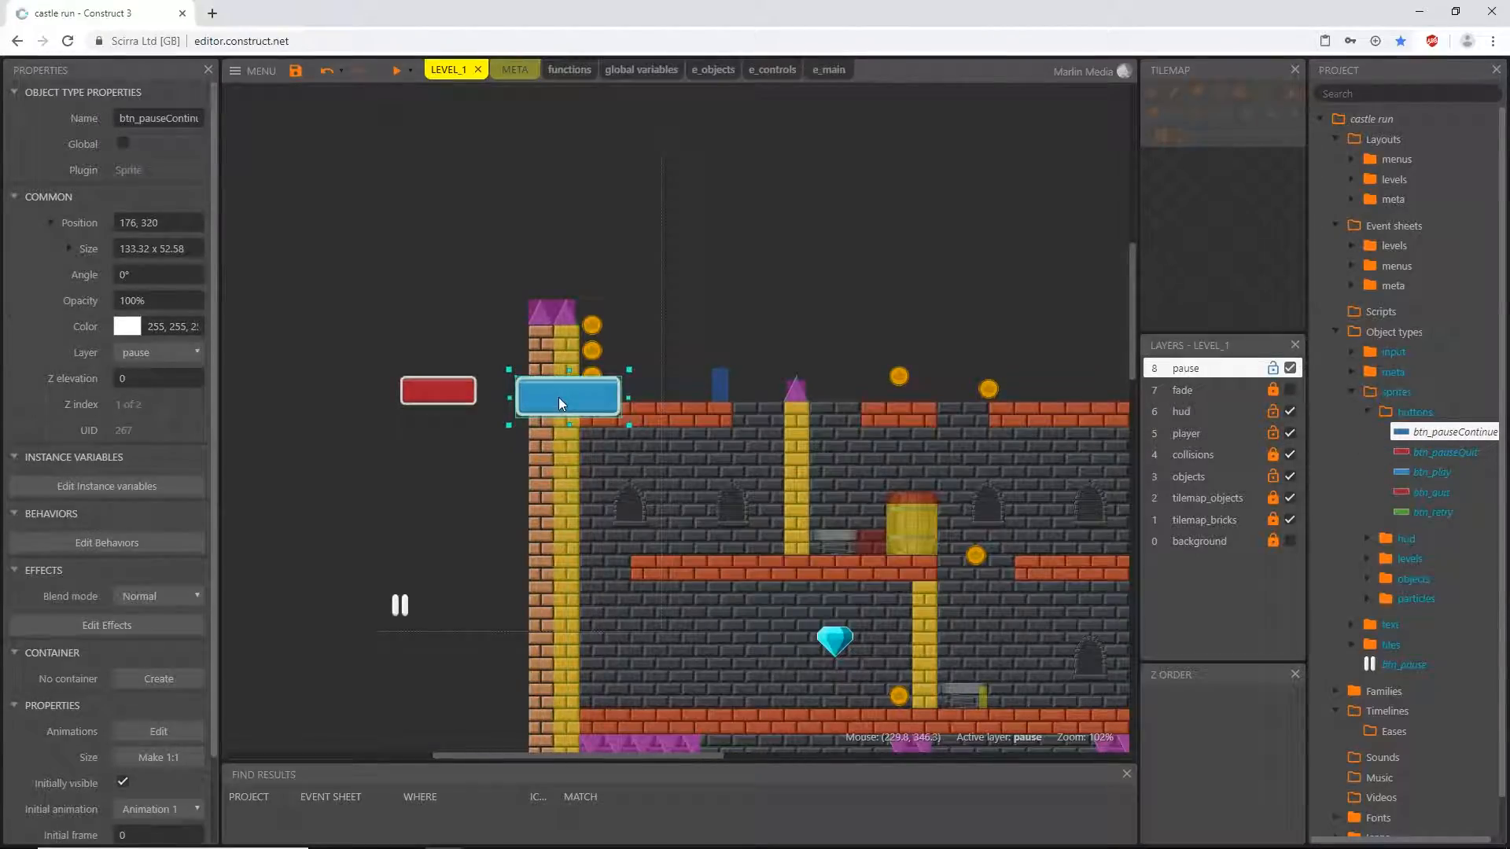
{"action": "left_click", "coordinate": [69, 247]}
{"action": "left_click", "coordinate": [160, 327]}
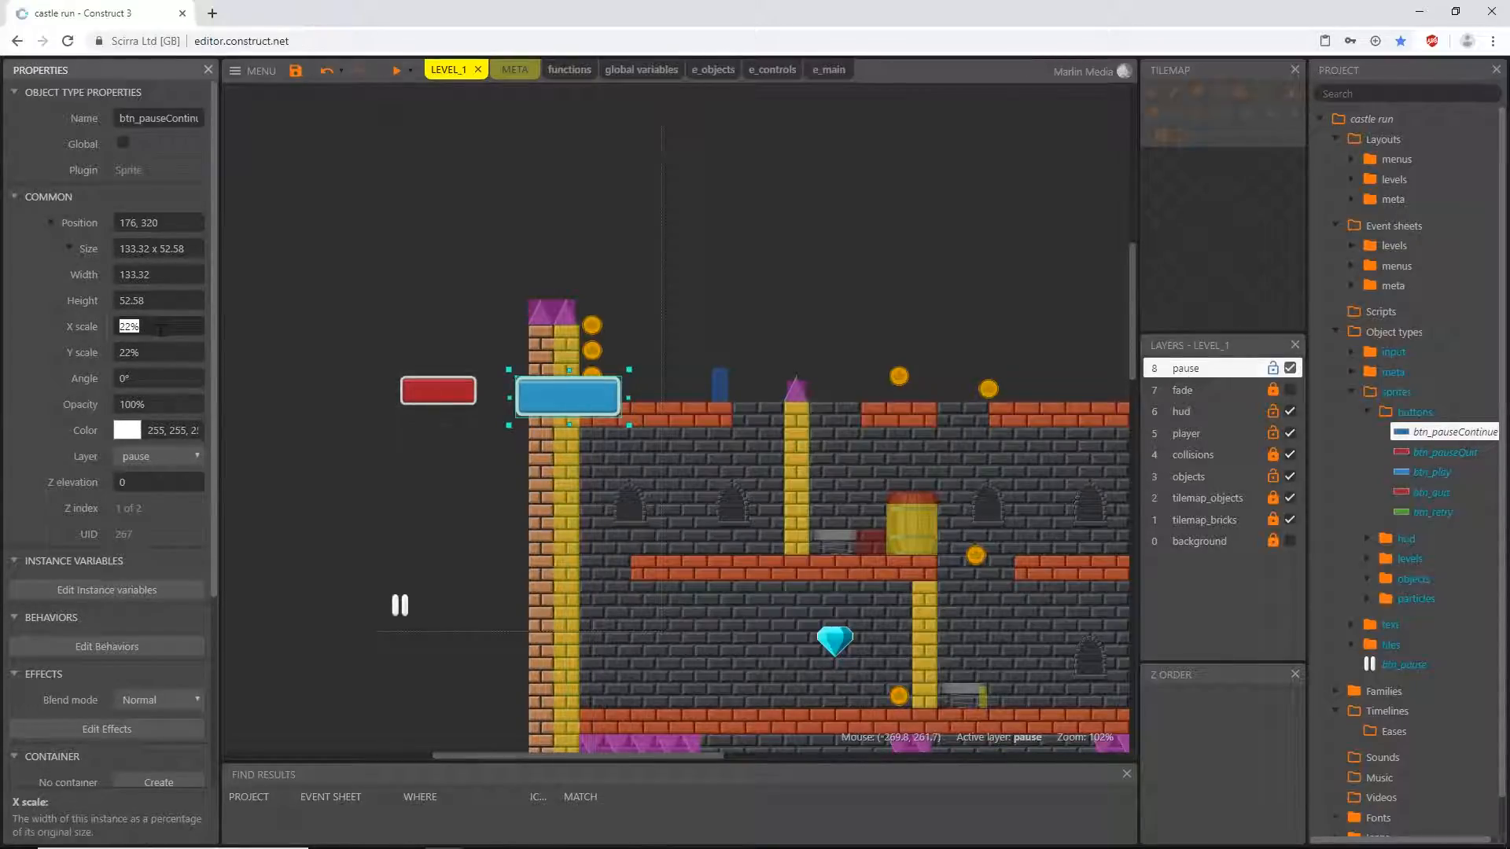
{"action": "type", "text": "16"}
{"action": "key", "text": "Tab"}
{"action": "type", "text": "16"}
{"action": "key", "text": "Tab"}
- Shift the red and blue pause buttons slightly to the right, moving btn_pauseContinue to 208, 320
{"action": "left_click_drag", "start_coordinate": [437, 394], "coordinate": [466, 392]}
{"action": "left_click_drag", "start_coordinate": [563, 396], "coordinate": [590, 399]}
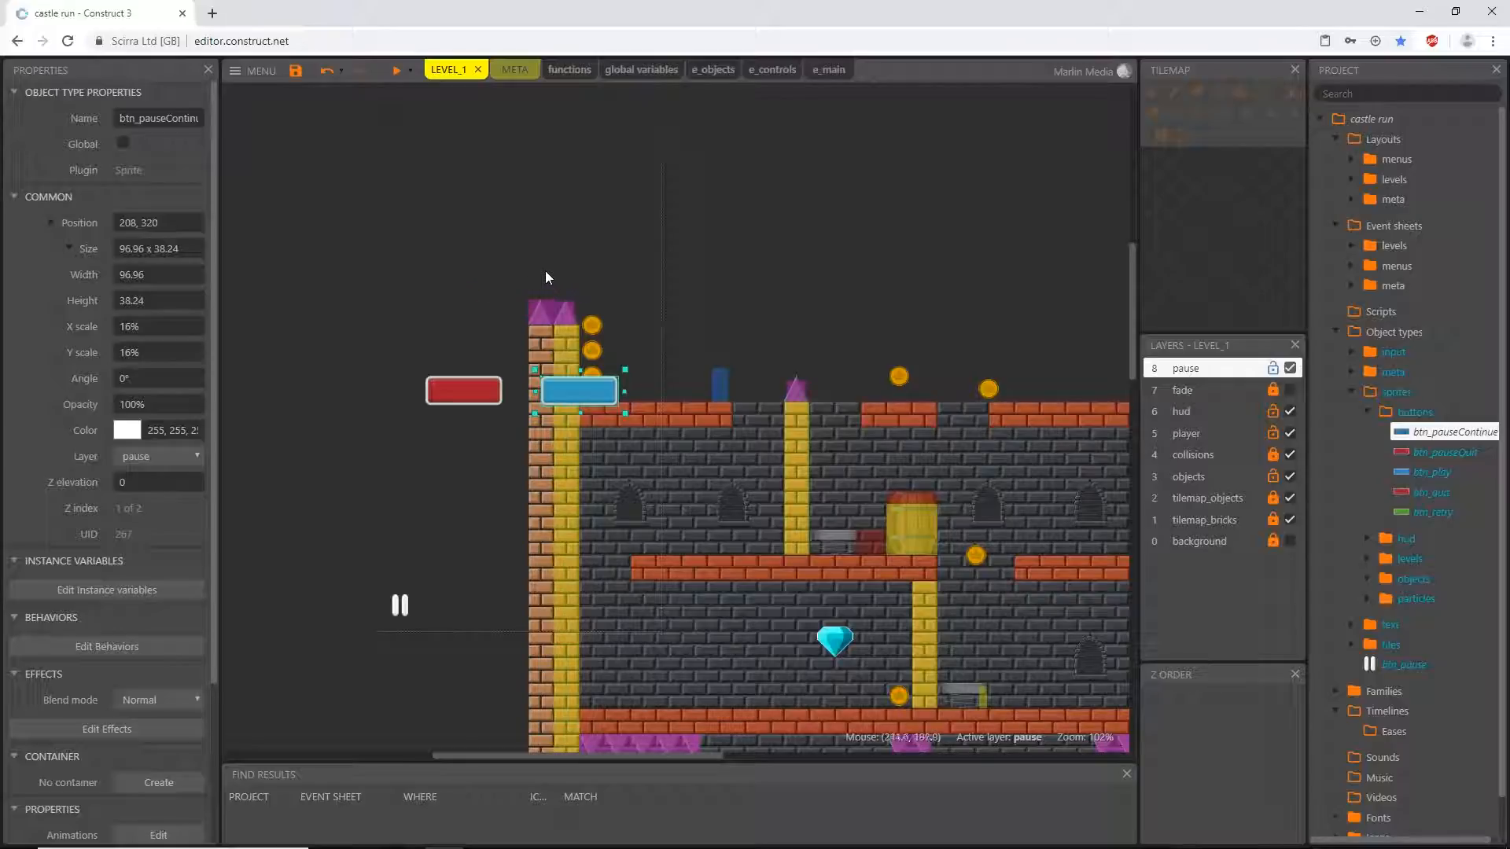
- Insert a Text object above the two pause buttons at 112, 192 and name it txt_pause
{"action": "double_click", "coordinate": [423, 289]}
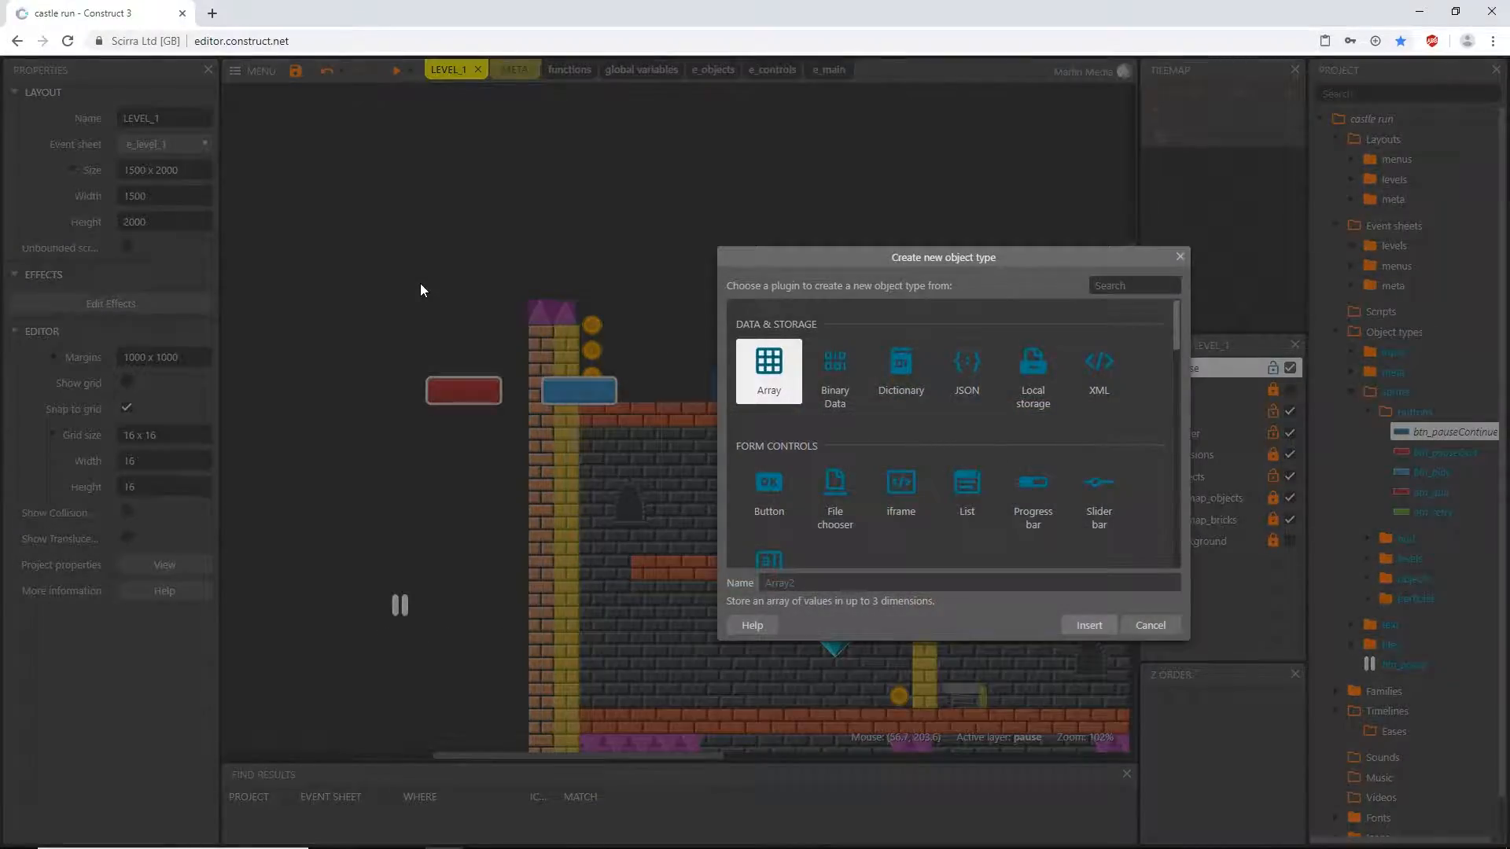
{"action": "scroll", "coordinate": [984, 429], "scroll_direction": "down", "scroll_amount": 3}
{"action": "left_click", "coordinate": [1099, 463]}
{"action": "double_click", "coordinate": [1099, 462]}
{"action": "left_click", "coordinate": [466, 272]}
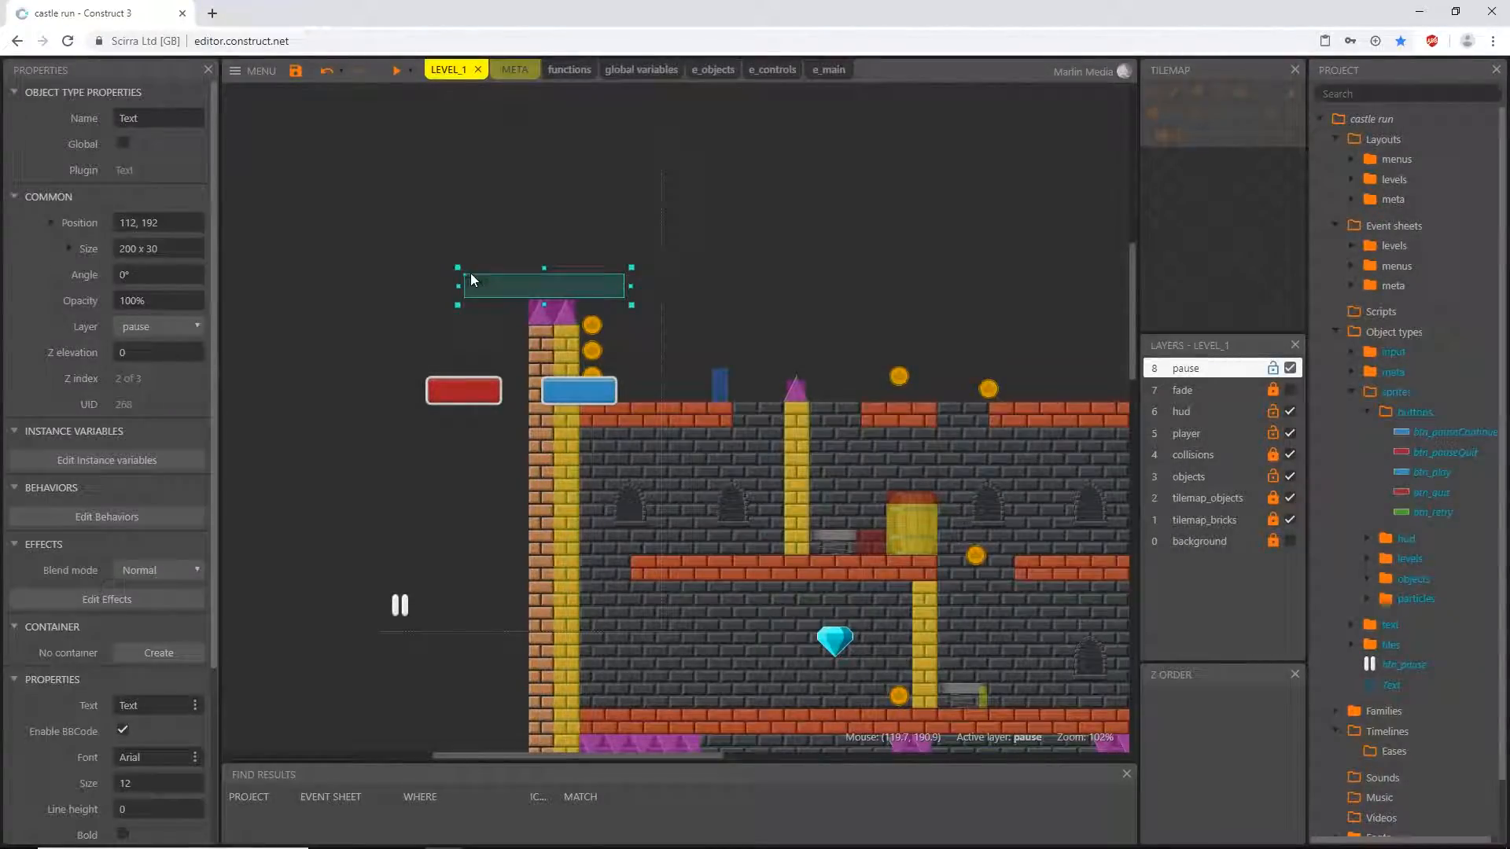
{"action": "left_click", "coordinate": [157, 118]}
{"action": "type", "text": "txt_pause"}
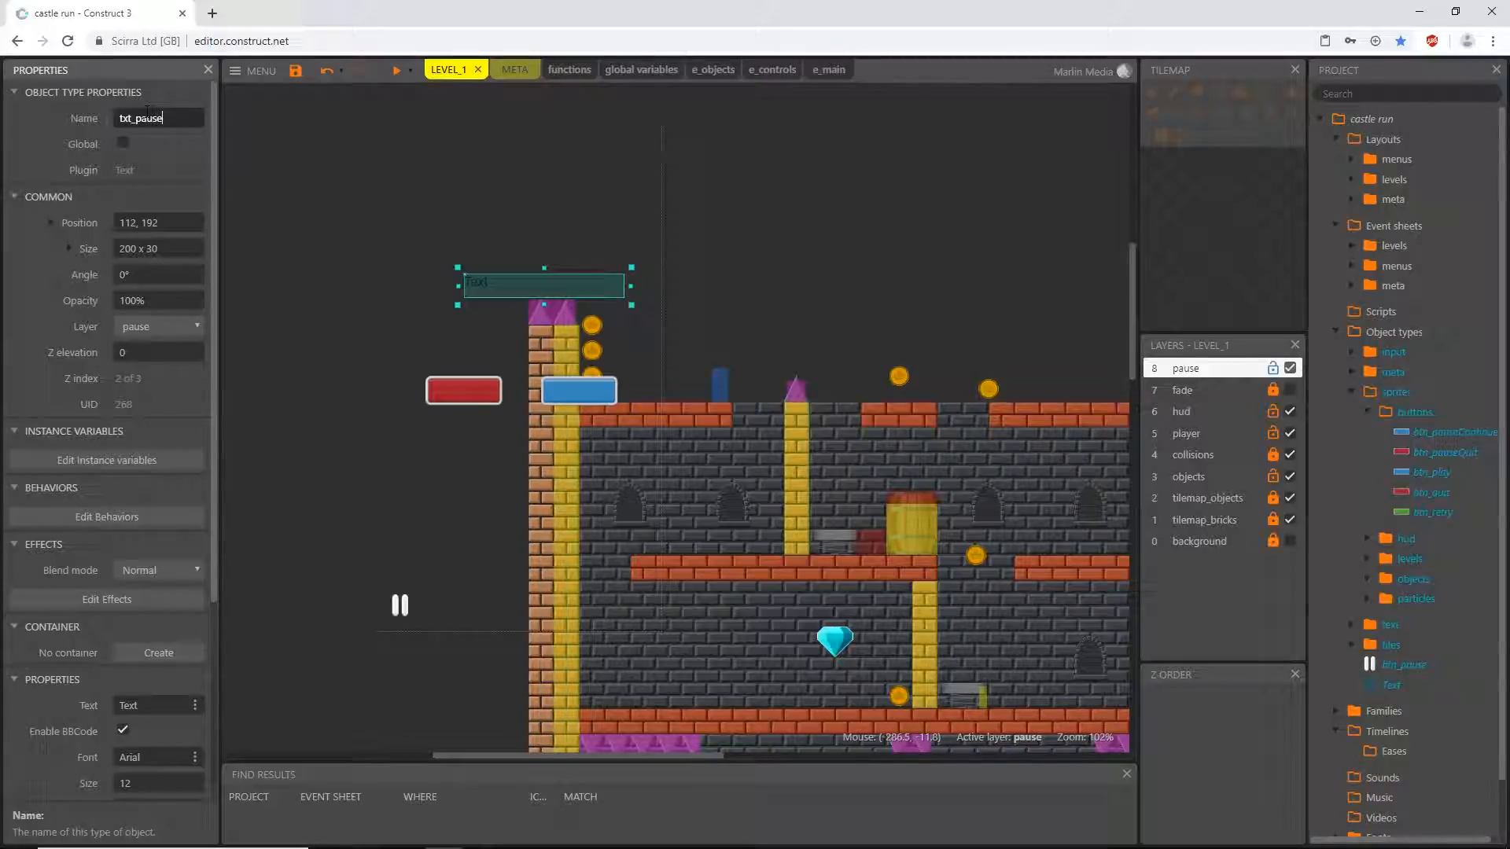
{"action": "key", "text": "Return"}
- Set the txt_pause object's width to 208 and height to 64
{"action": "left_click", "coordinate": [524, 290]}
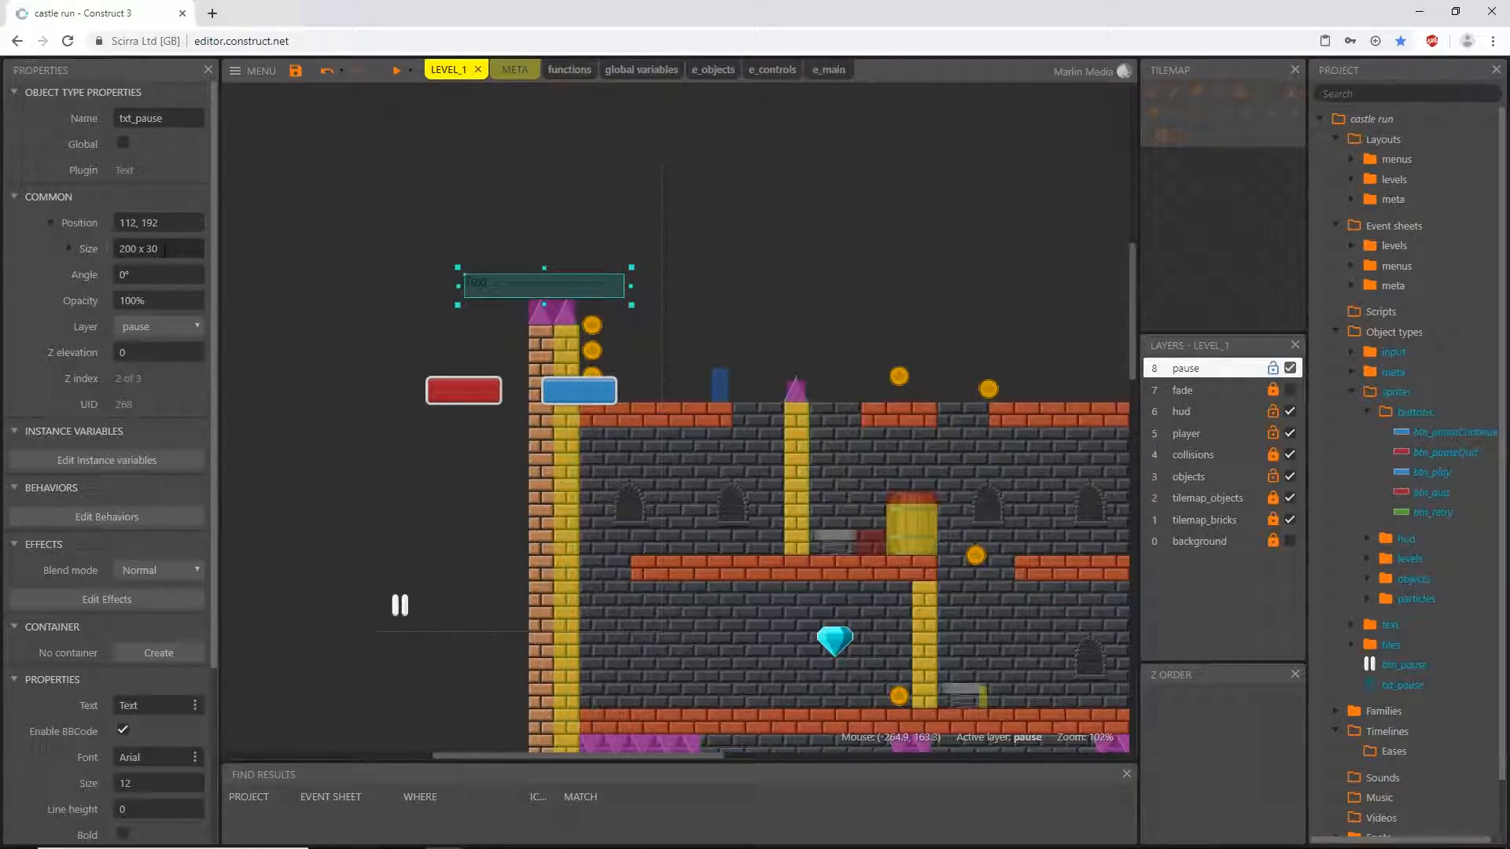
{"action": "left_click", "coordinate": [67, 248]}
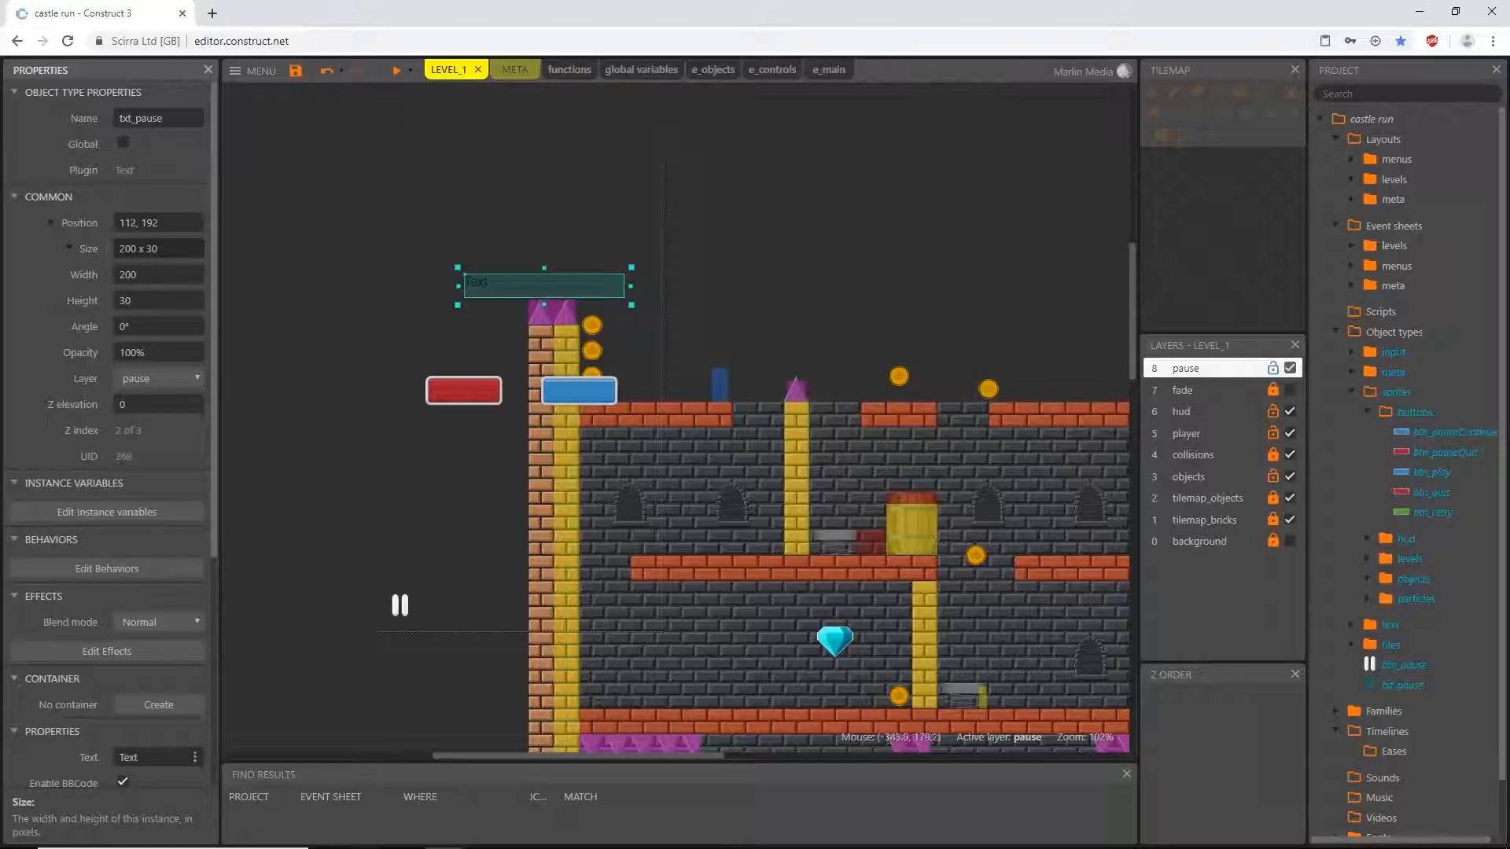
{"action": "left_click", "coordinate": [152, 274]}
{"action": "type", "text": "208"}
{"action": "key", "text": "Tab"}
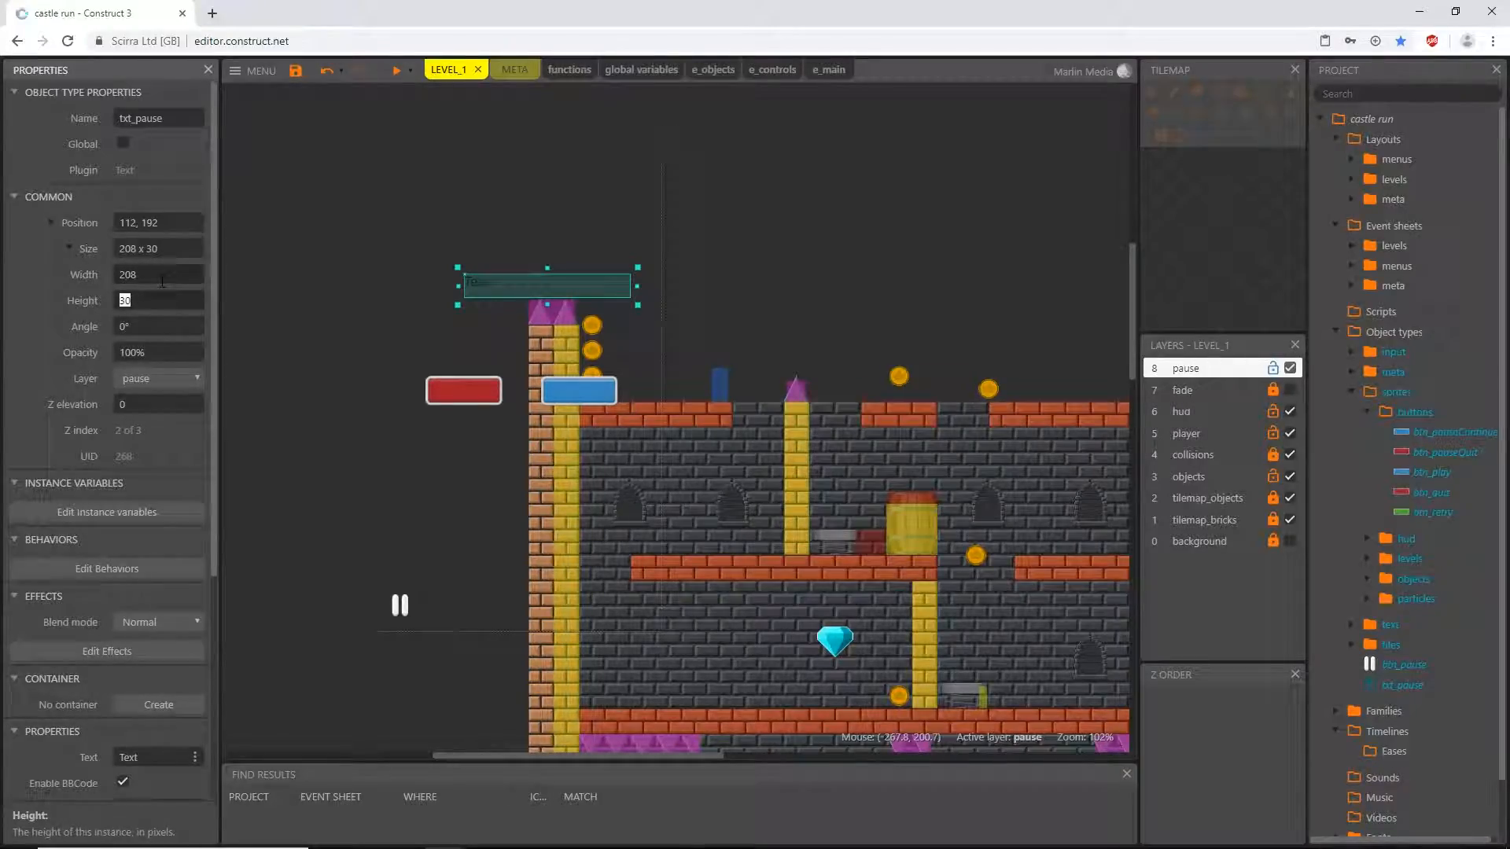
{"action": "type", "text": "64"}
{"action": "key", "text": "Tab"}
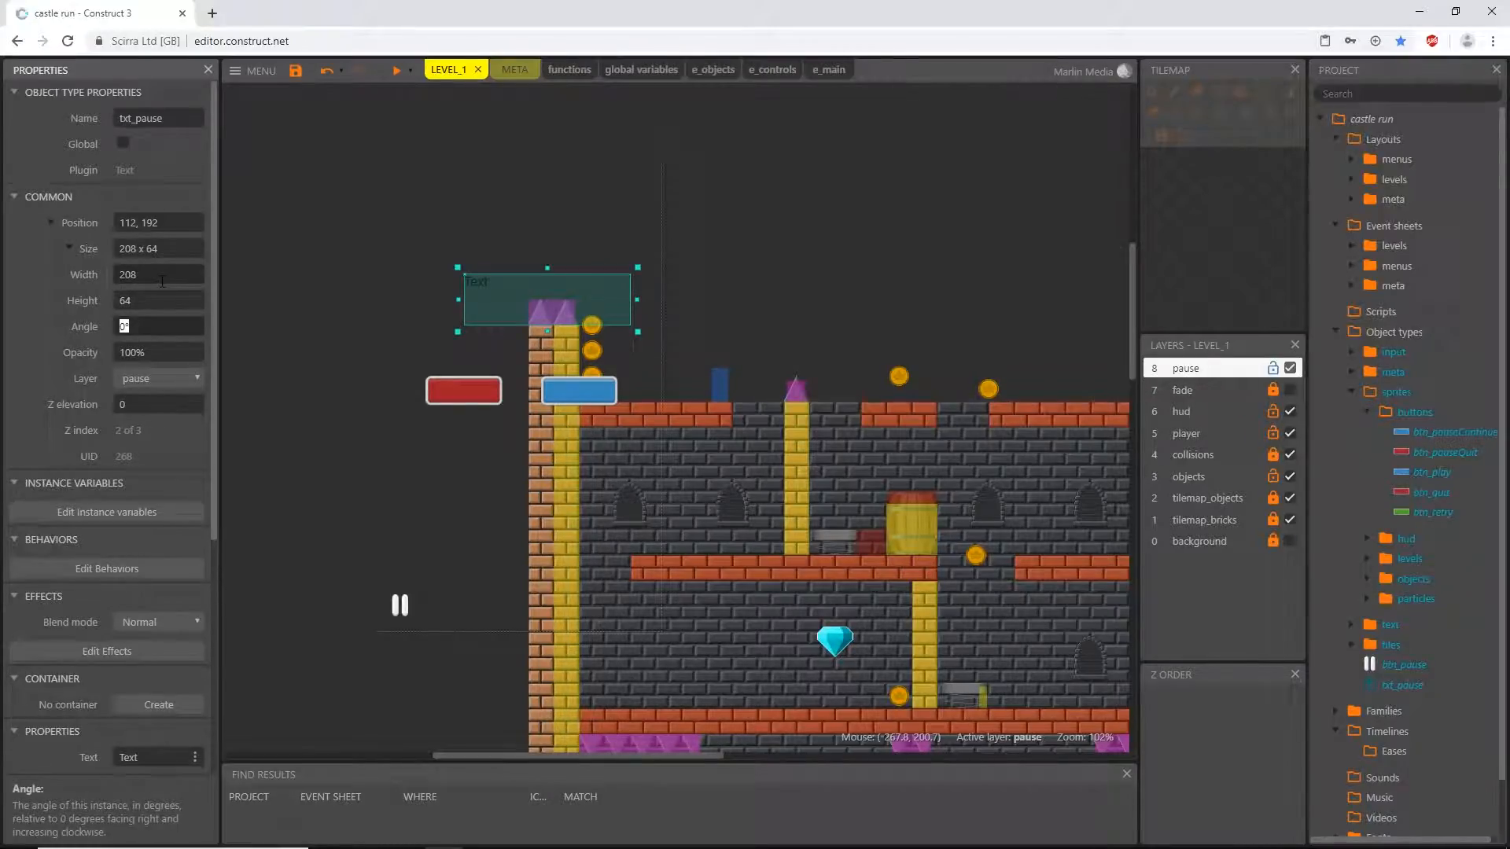
- Set the txt_pause content to PAUSE and its font to Consolas
{"action": "scroll", "coordinate": [122, 350], "scroll_direction": "down", "scroll_amount": 2}
{"action": "scroll", "coordinate": [124, 352], "scroll_direction": "down", "scroll_amount": 3}
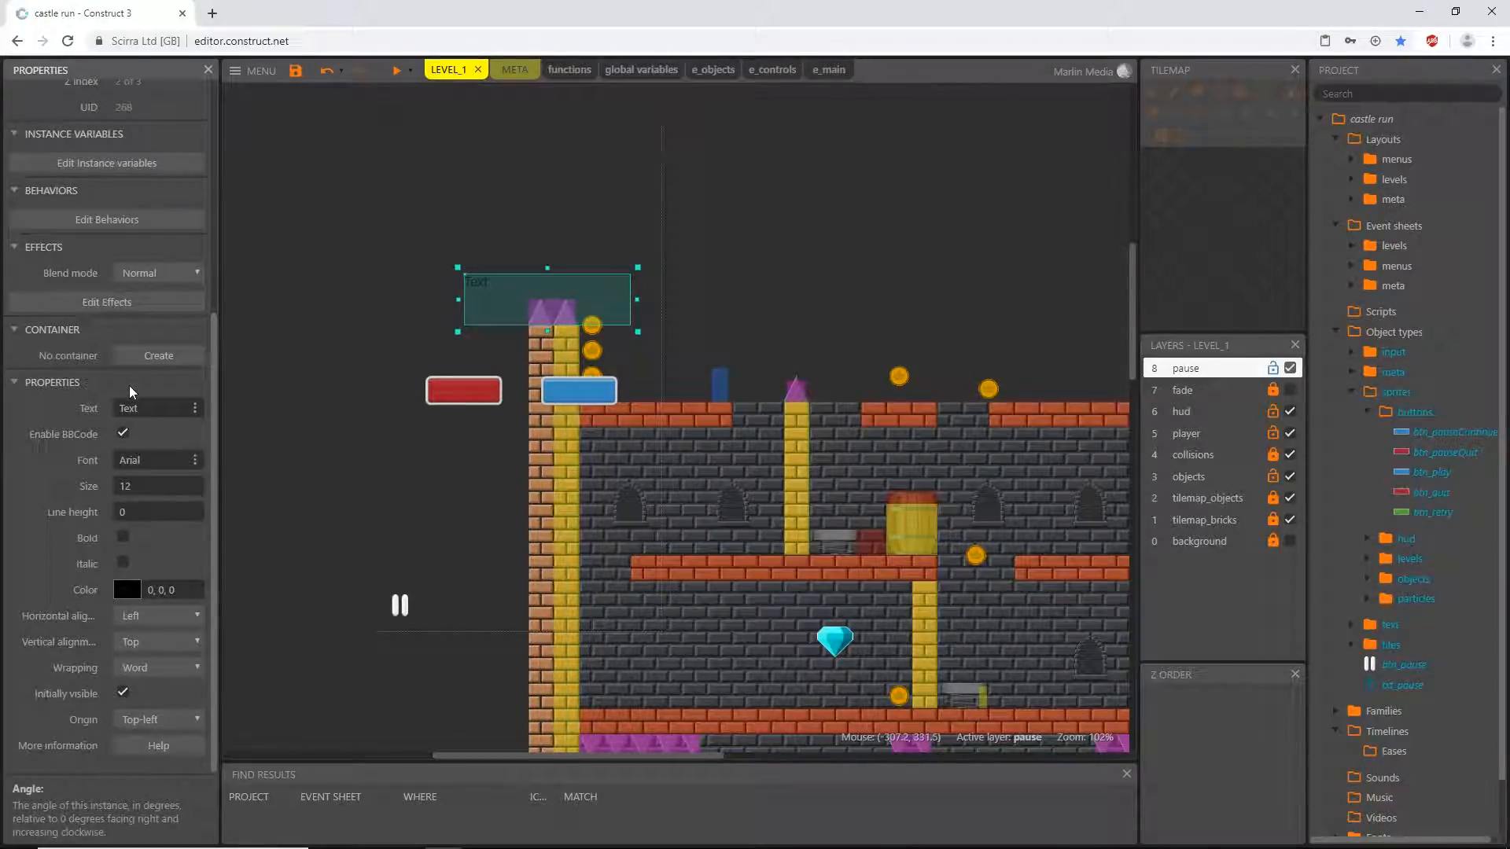
{"action": "left_click", "coordinate": [155, 408]}
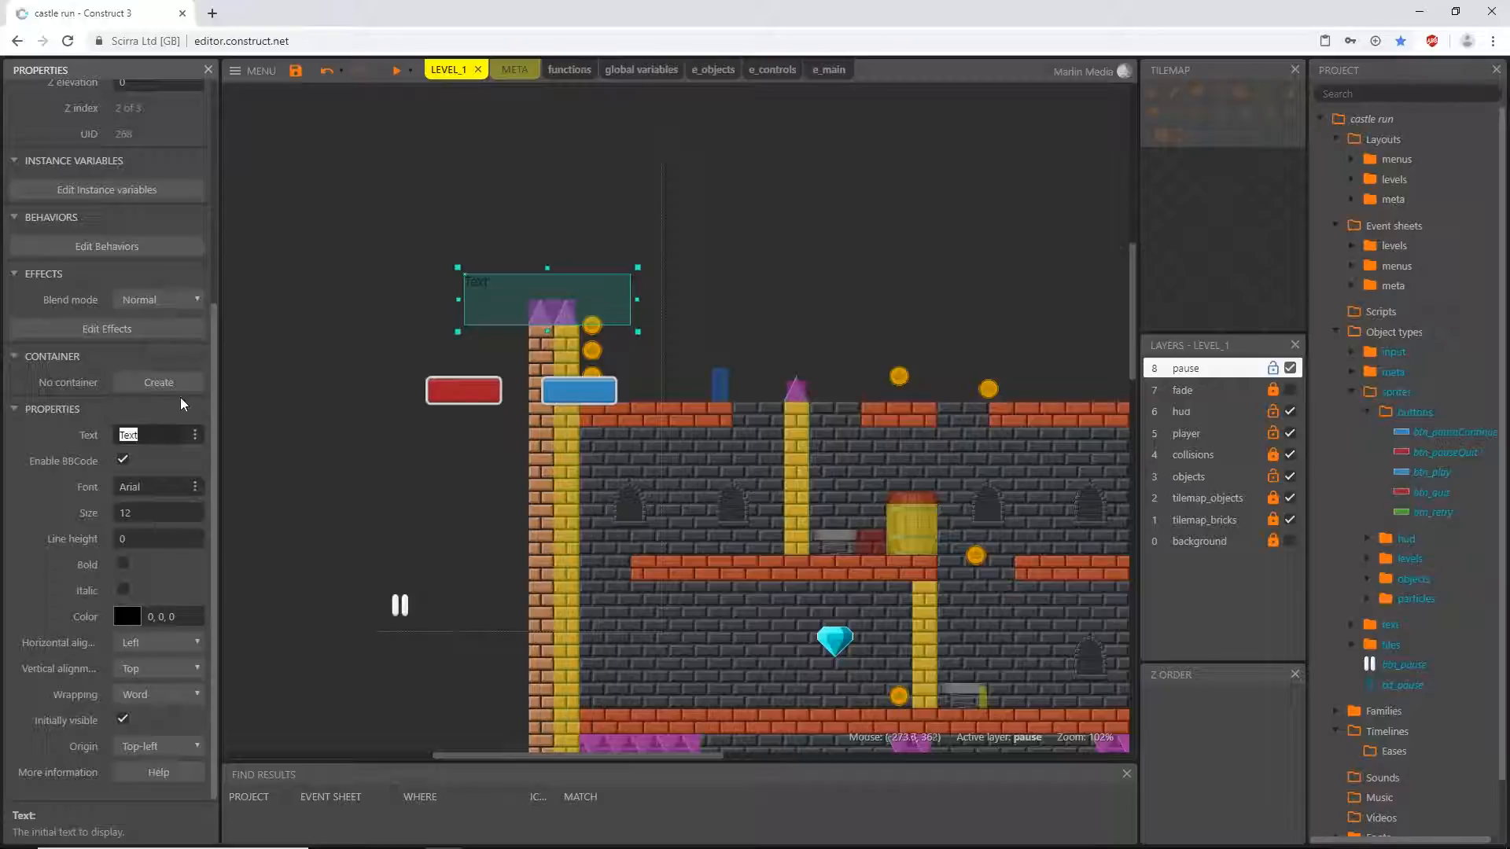
{"action": "type", "text": "PAUSE"}
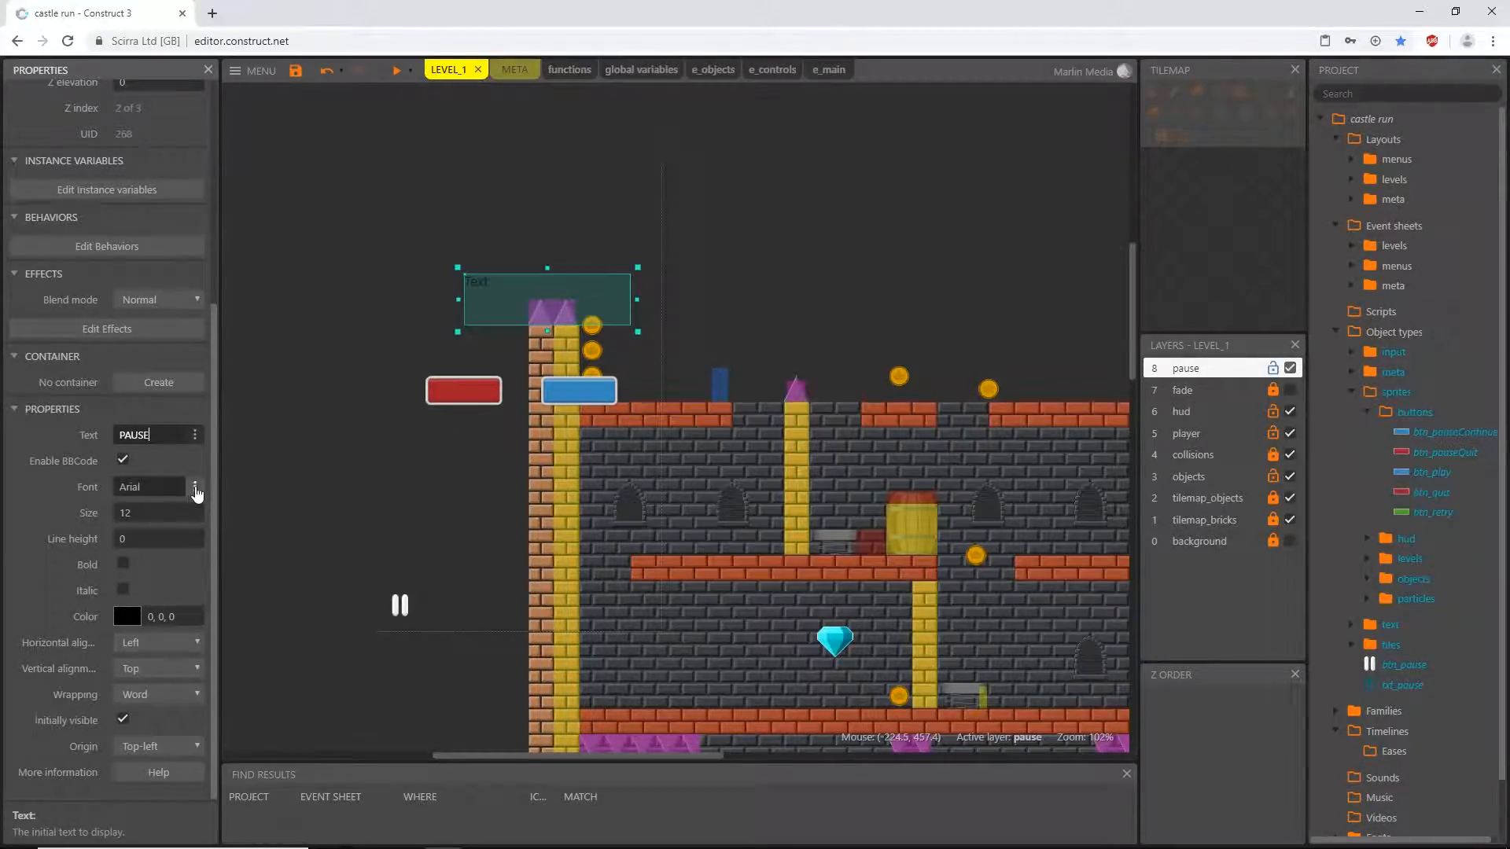
{"action": "left_click", "coordinate": [195, 487]}
{"action": "left_click", "coordinate": [731, 390]}
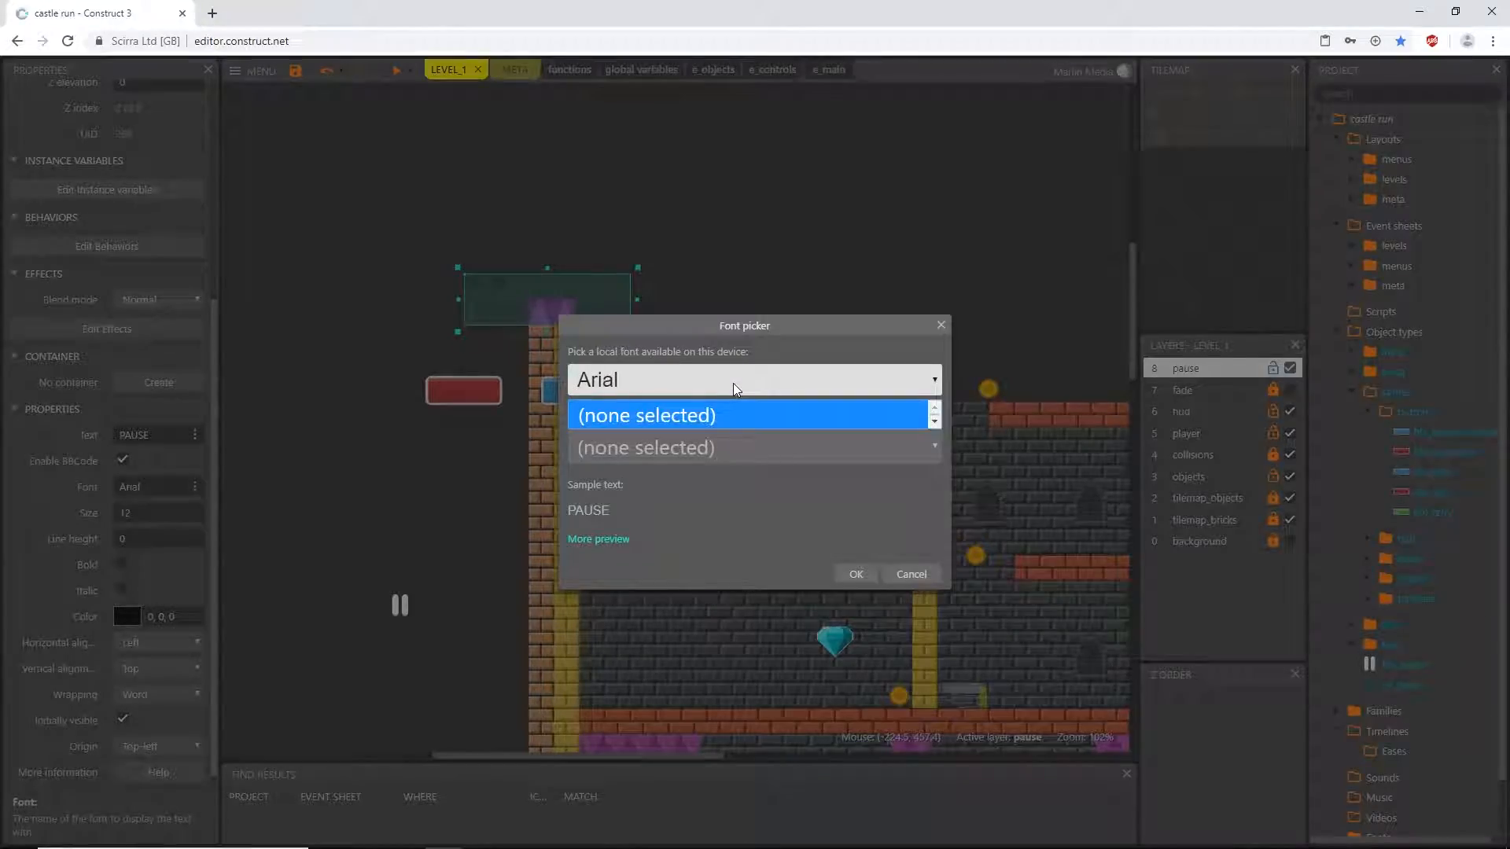
{"action": "left_click", "coordinate": [736, 390]}
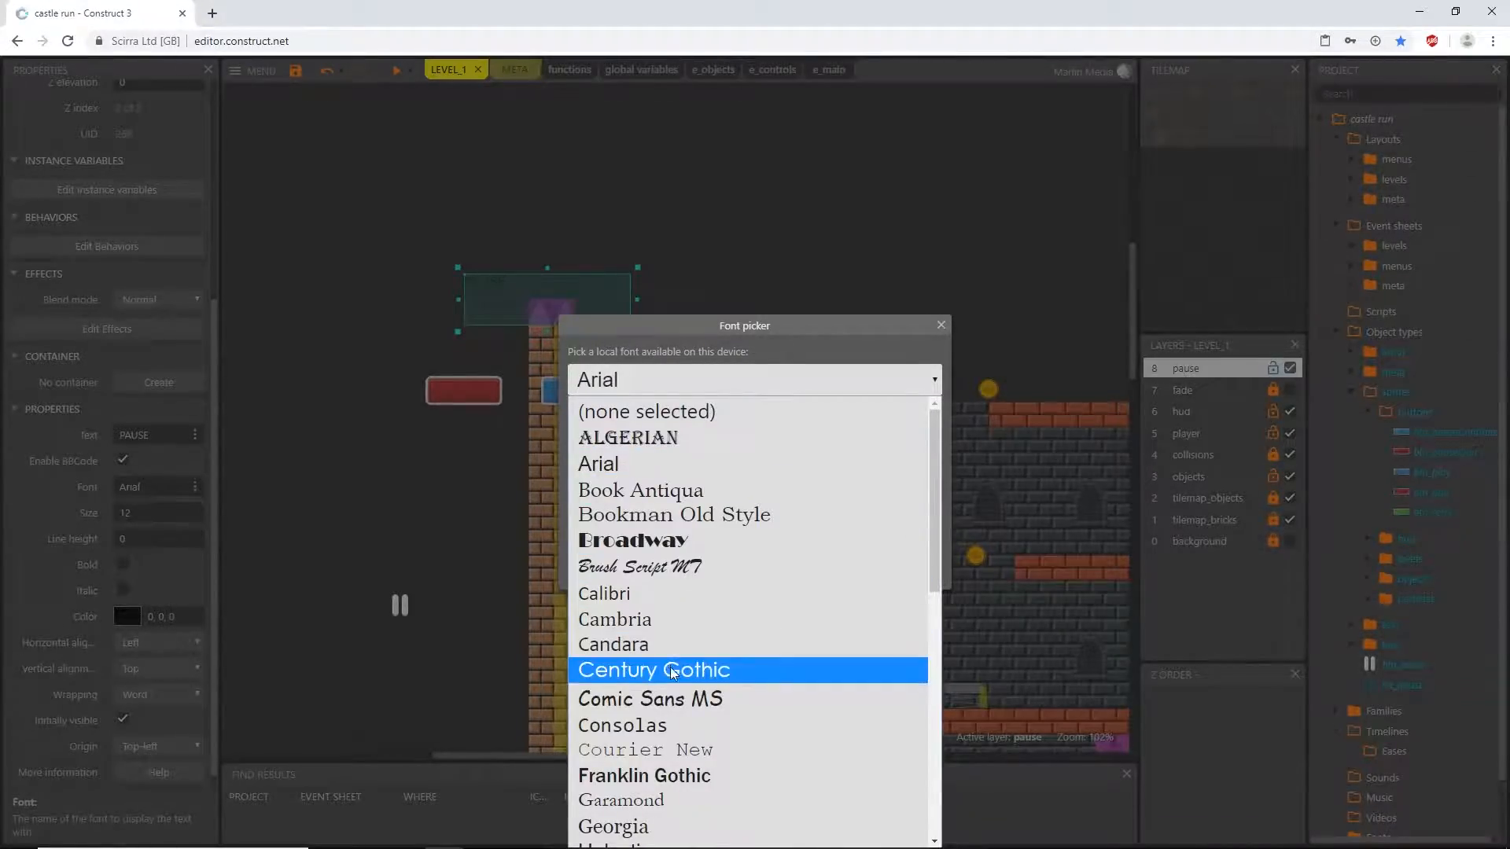
{"action": "left_click", "coordinate": [666, 733]}
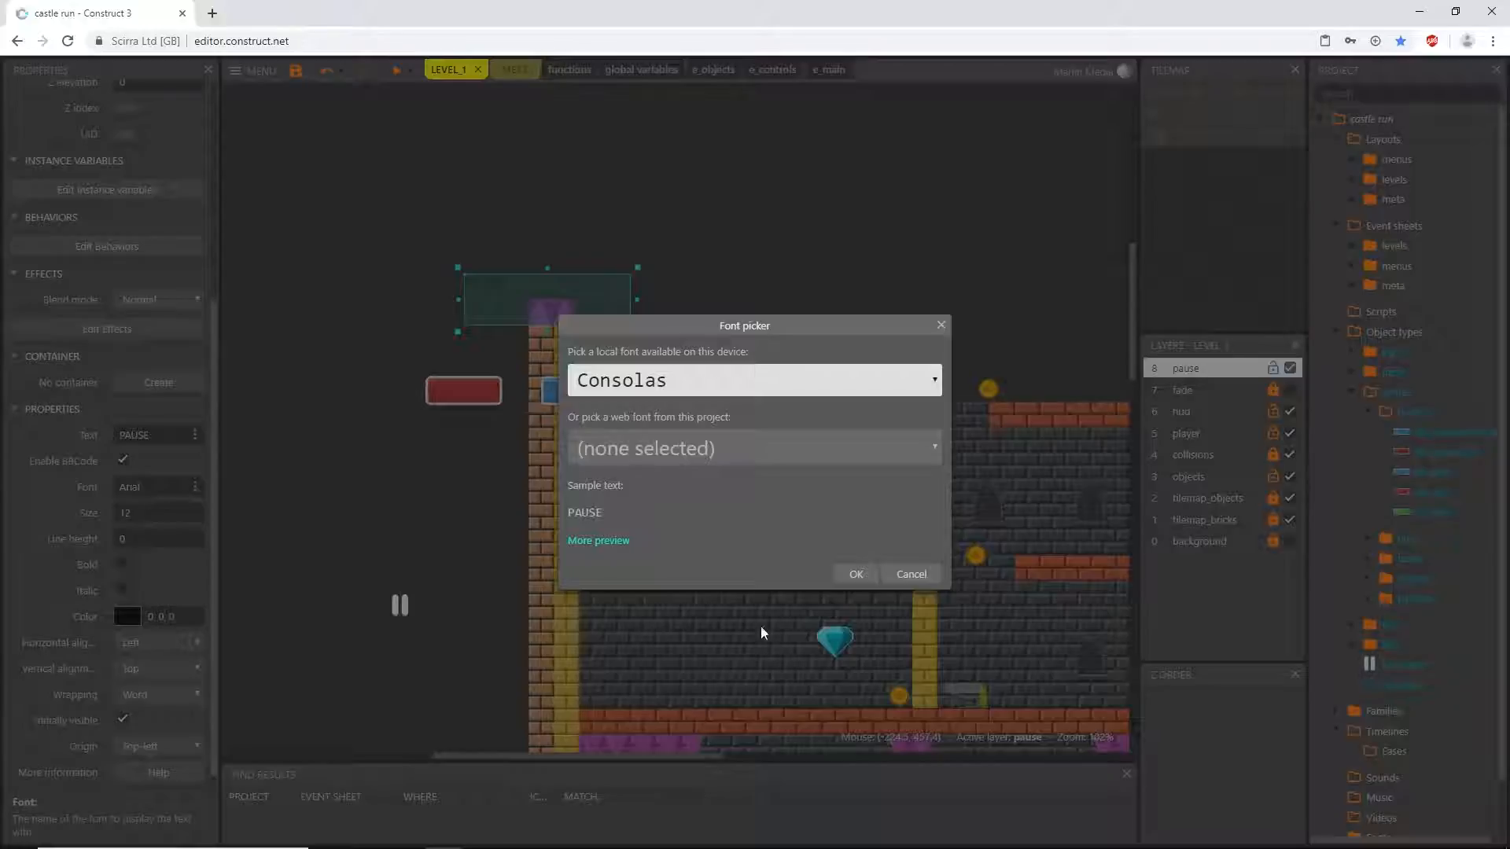
{"action": "left_click", "coordinate": [856, 578]}
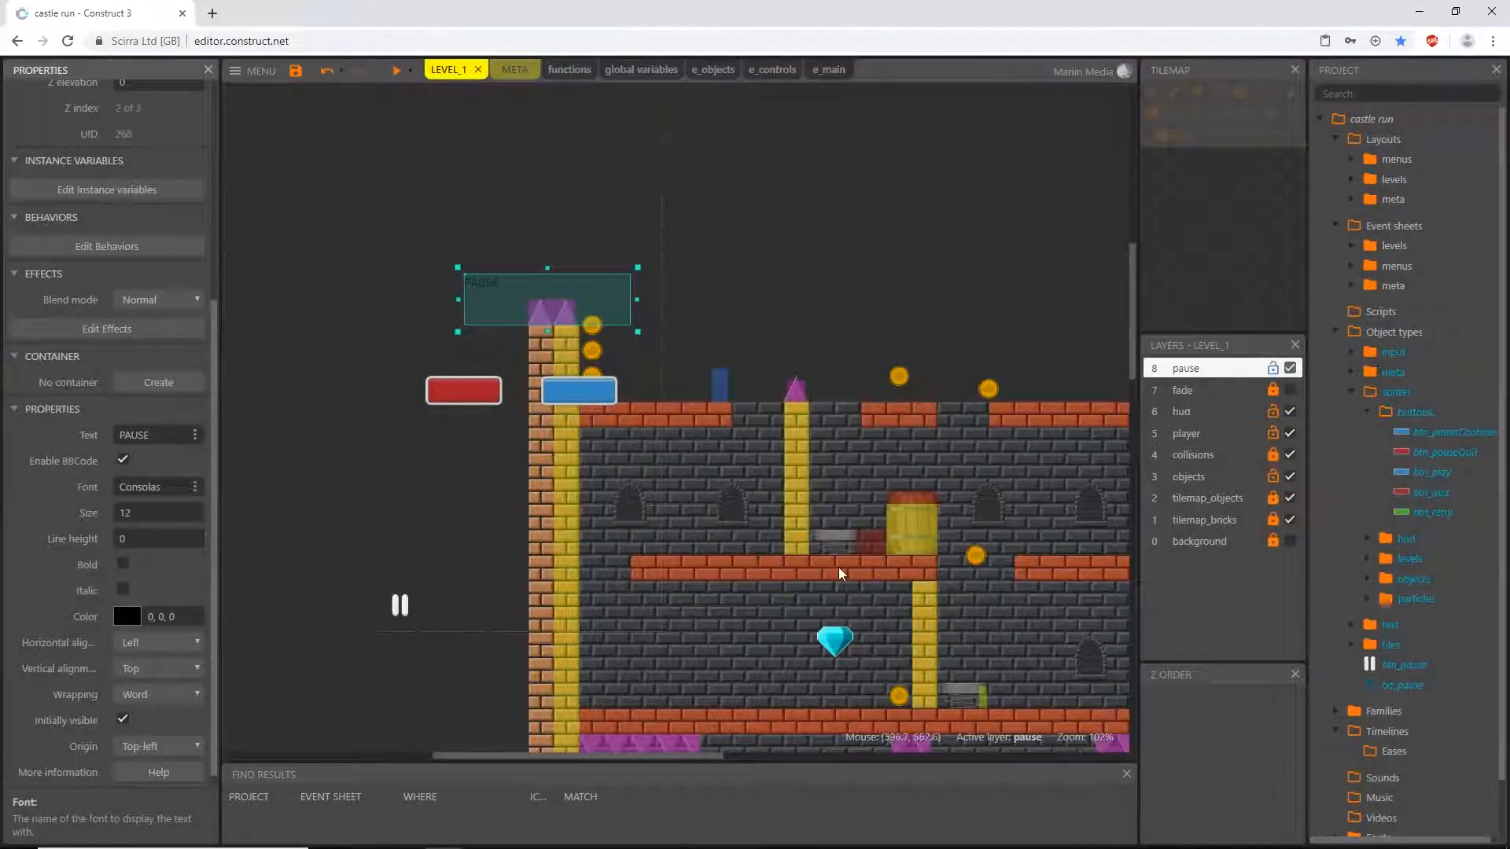
- Format the PAUSE text as size 34, bold and white (255, 255, 255)
{"action": "left_click", "coordinate": [144, 515]}
{"action": "type", "text": "34"}
{"action": "left_click", "coordinate": [123, 564]}
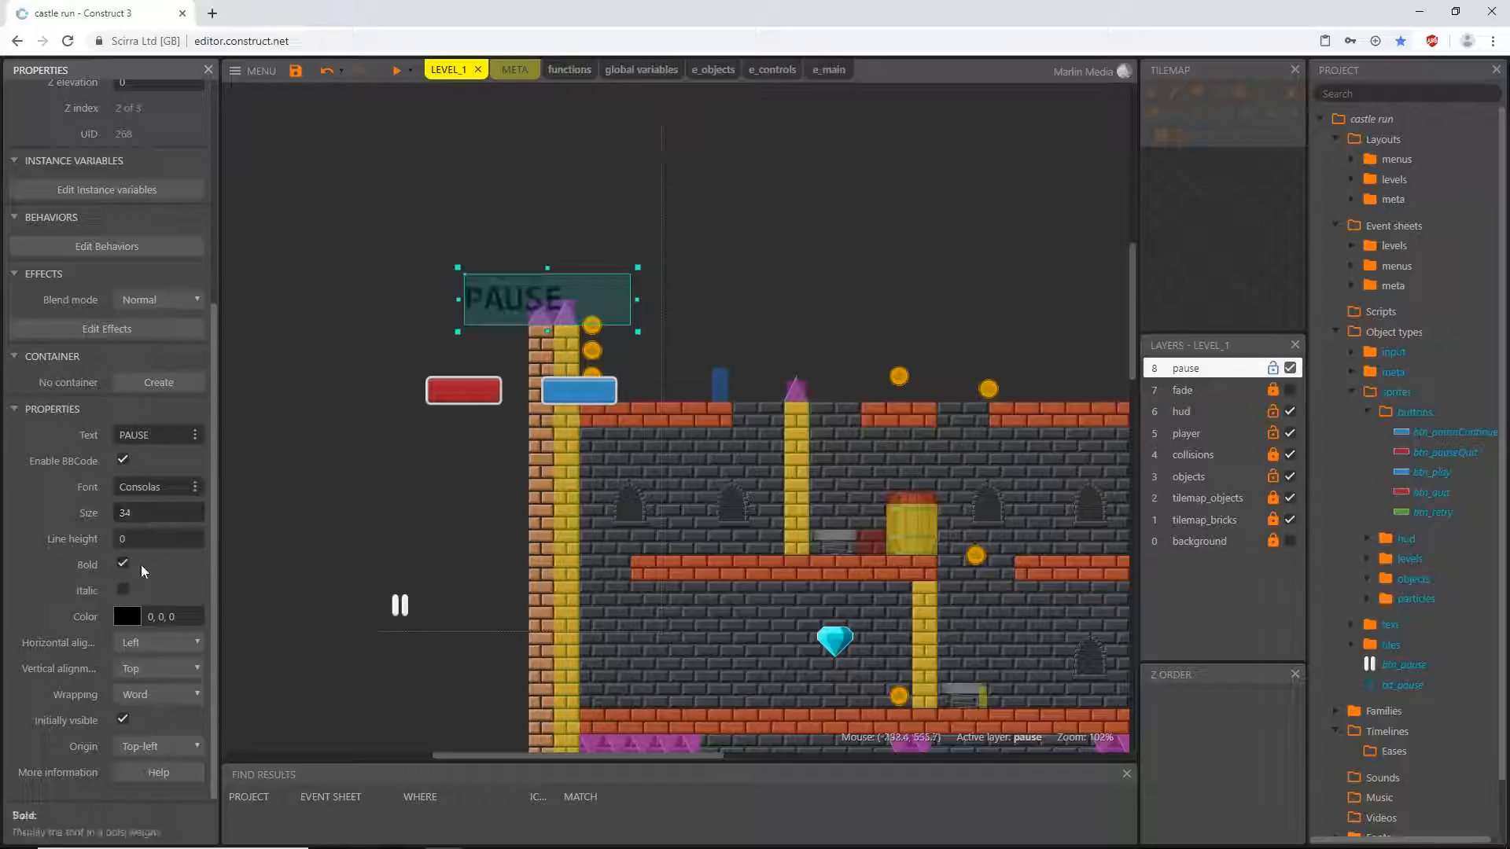
{"action": "left_click", "coordinate": [127, 616]}
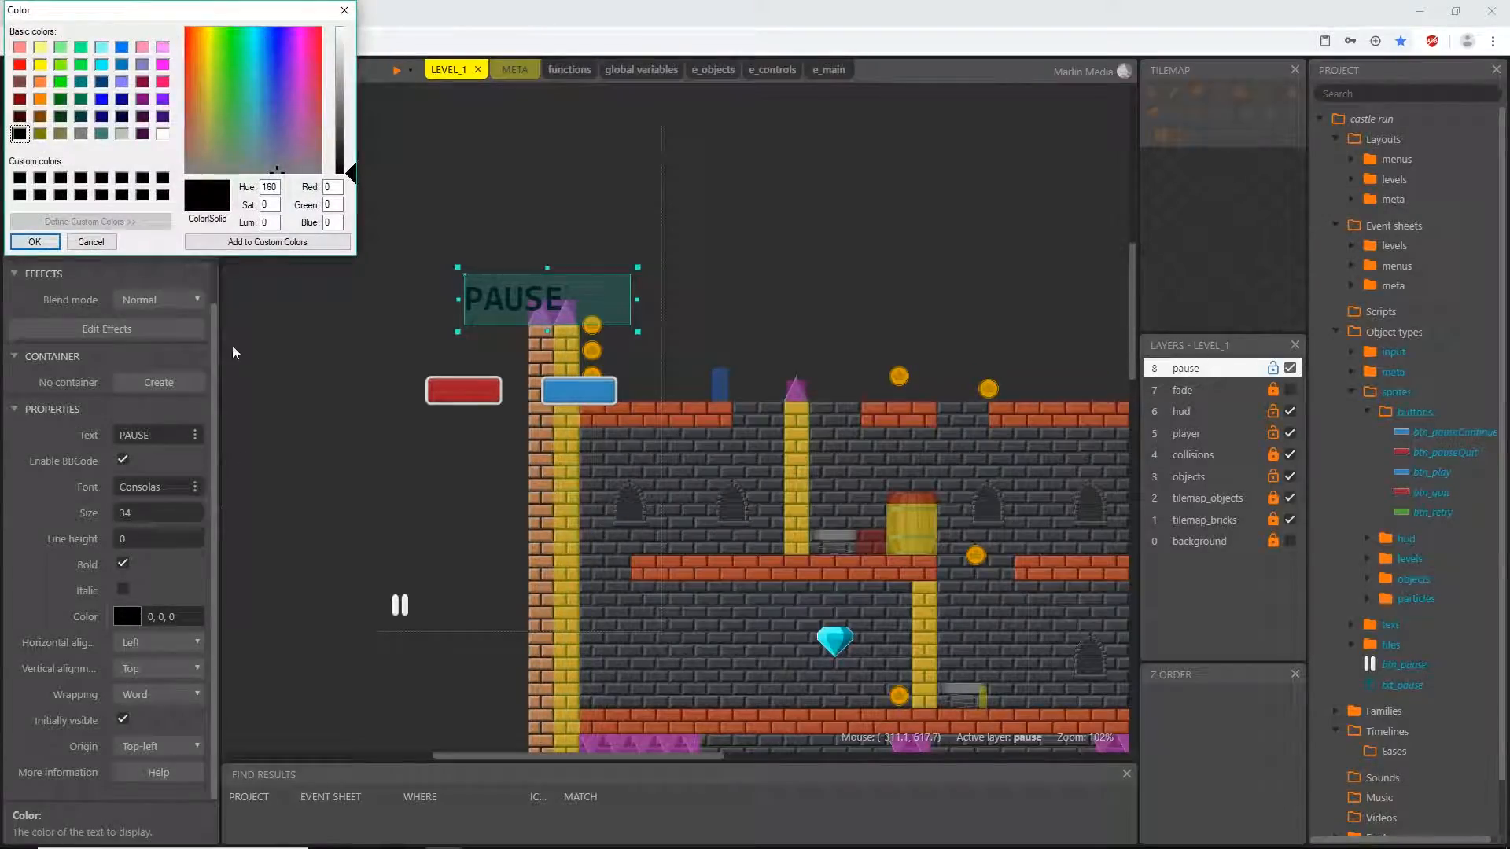
{"action": "left_click", "coordinate": [164, 134]}
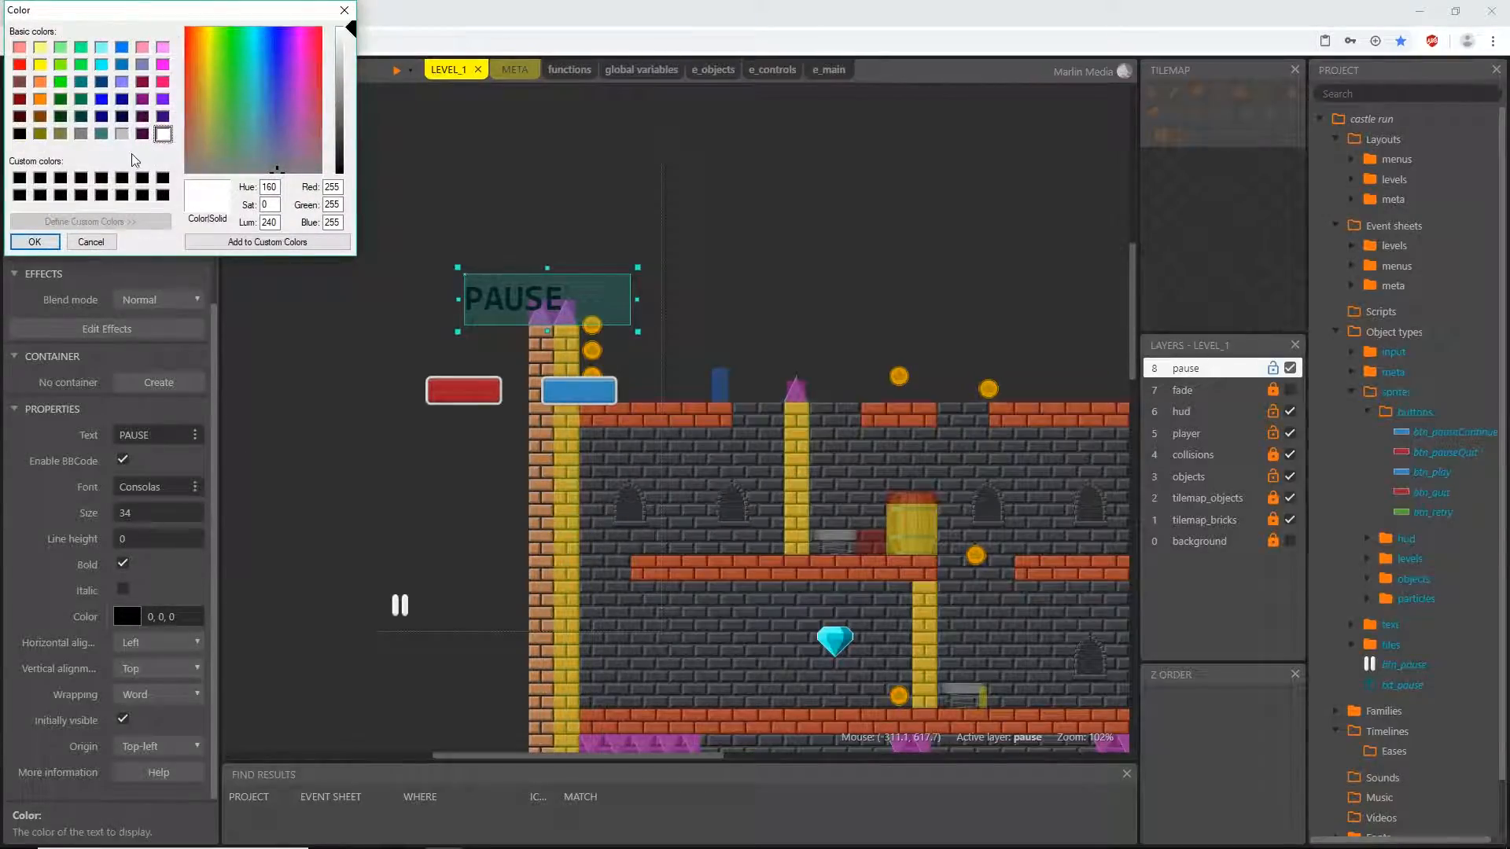
{"action": "left_click", "coordinate": [34, 242]}
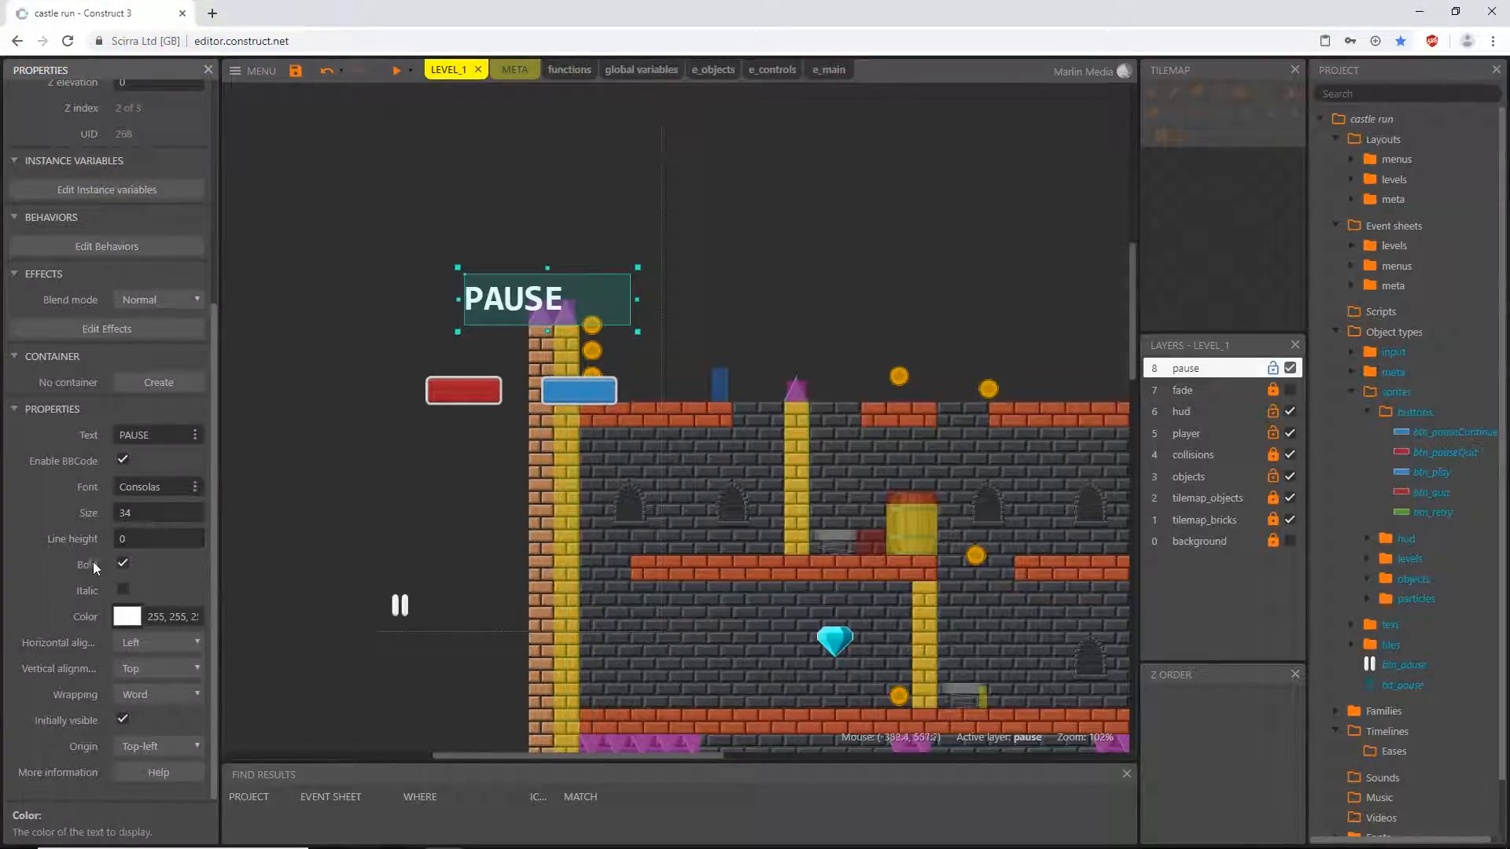
- Set the PAUSE text's horizontal and vertical alignment to Center
{"action": "left_click", "coordinate": [143, 644]}
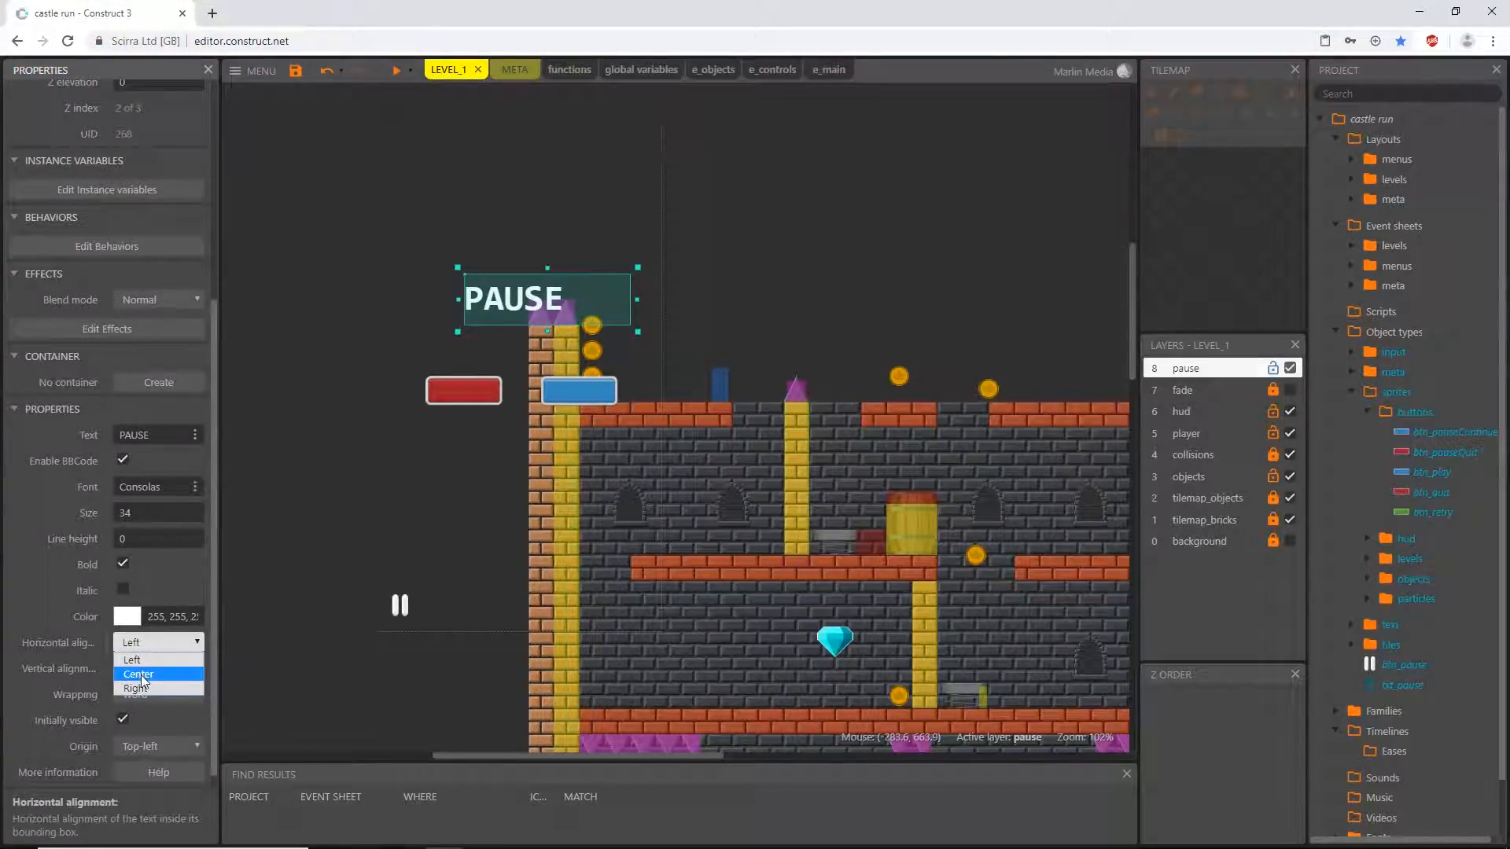
{"action": "left_click", "coordinate": [138, 674]}
{"action": "left_click", "coordinate": [143, 668]}
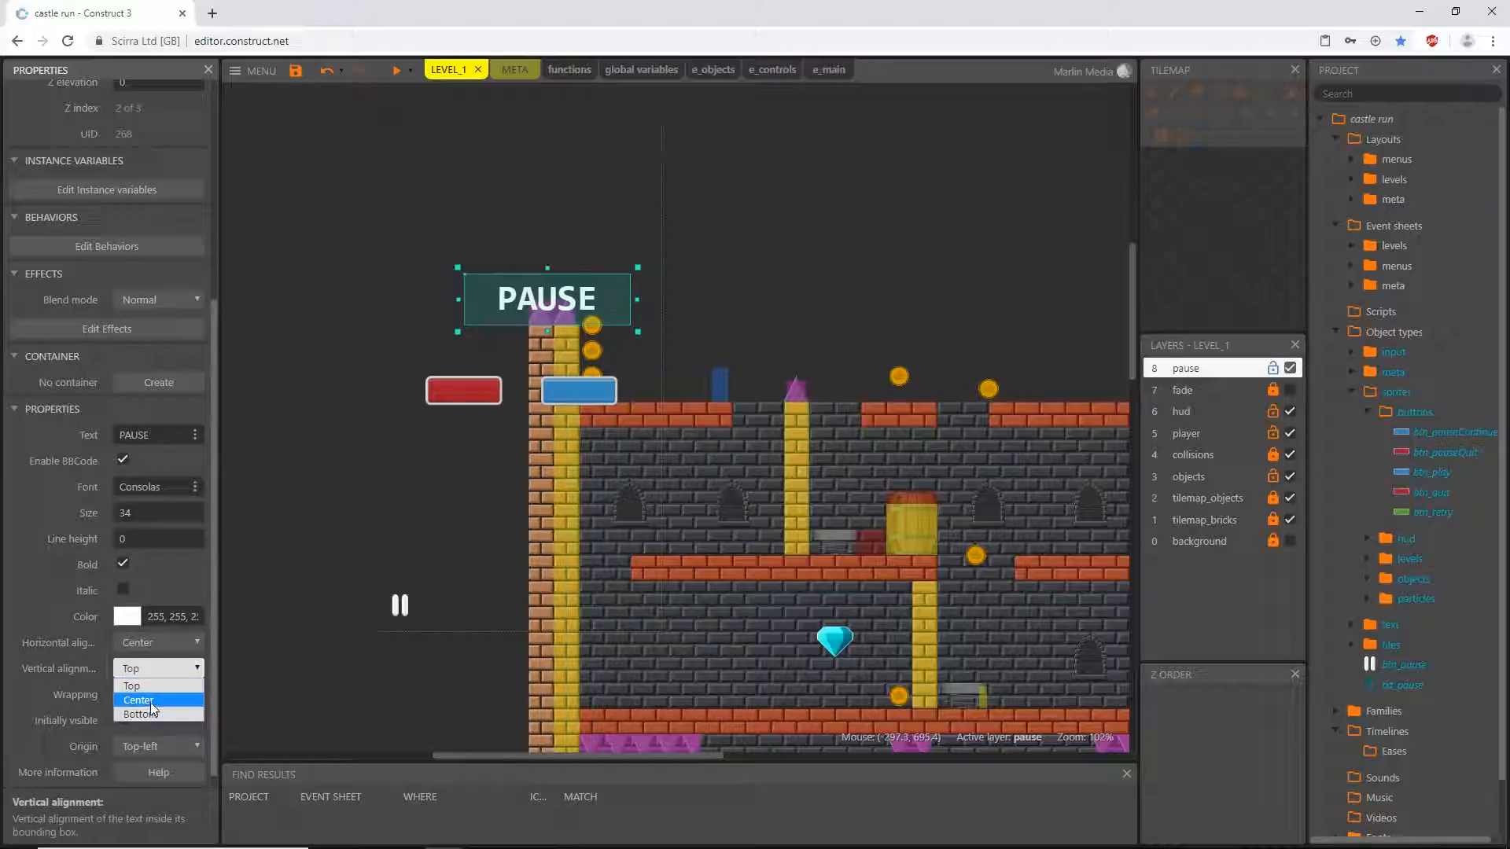
{"action": "left_click", "coordinate": [147, 701]}
- Set the PAUSE text's origin to Center and move the text back above the two pause buttons
{"action": "left_click", "coordinate": [138, 754]}
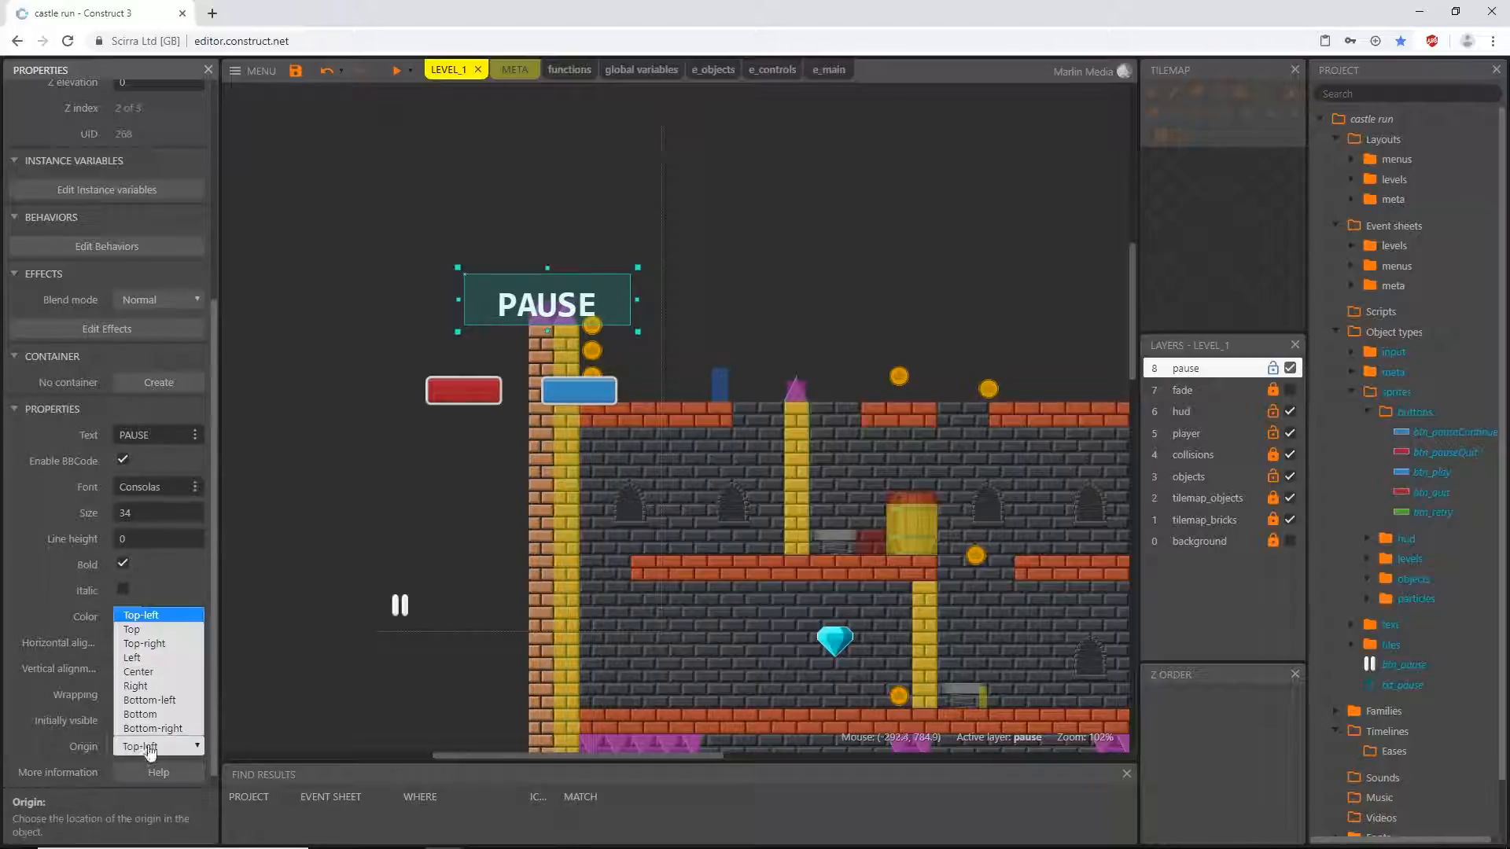
{"action": "left_click", "coordinate": [147, 674]}
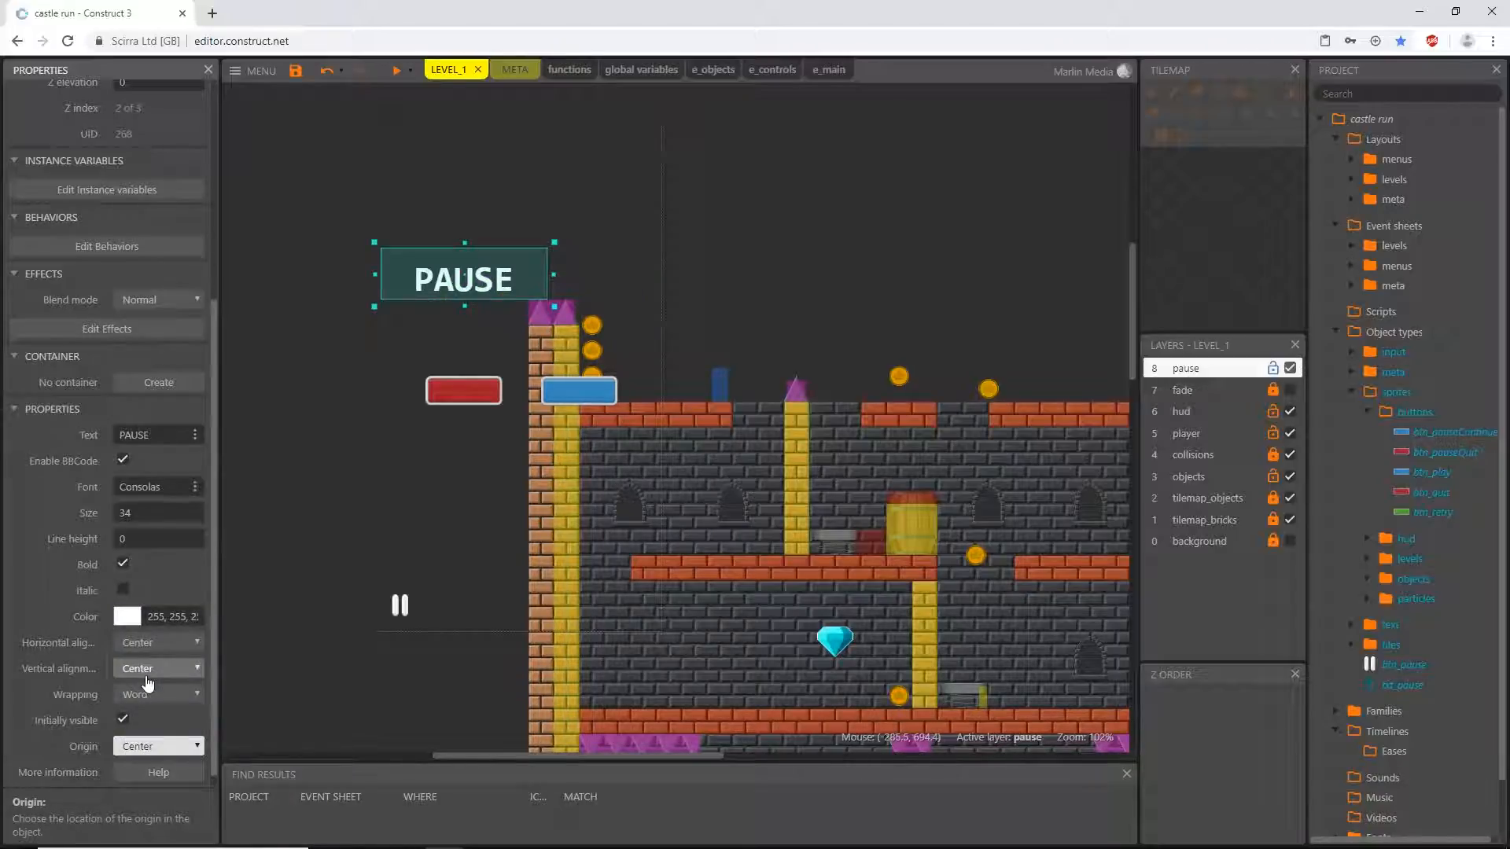
{"action": "left_click_drag", "start_coordinate": [489, 279], "coordinate": [550, 291]}
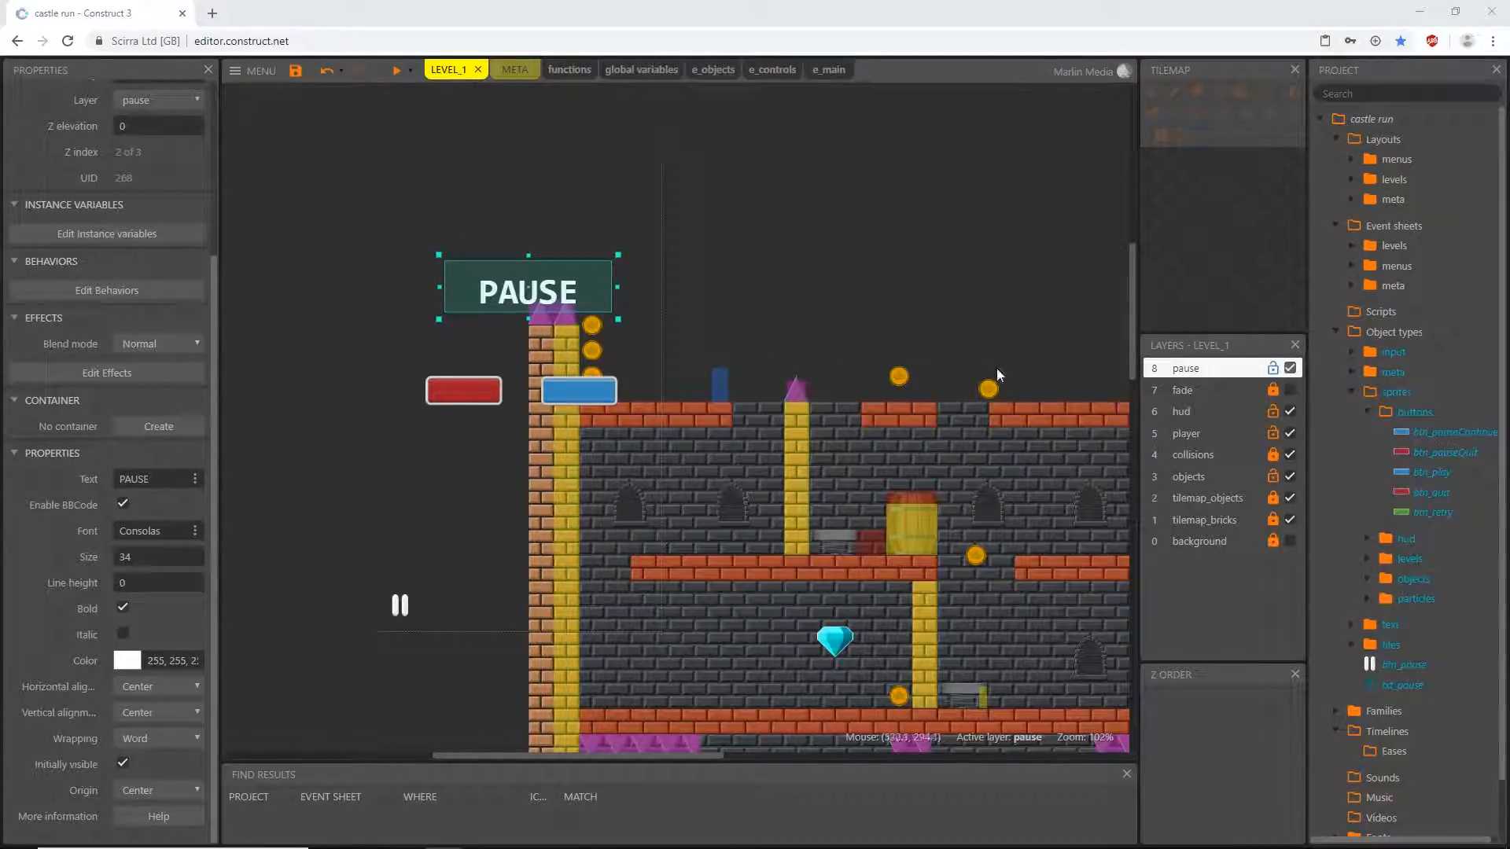
- Add the ui_levelTotals_frame sprite from the hud folder to the pause layer and position it over the buttons and text at 192, 352
{"action": "left_click", "coordinate": [1367, 412]}
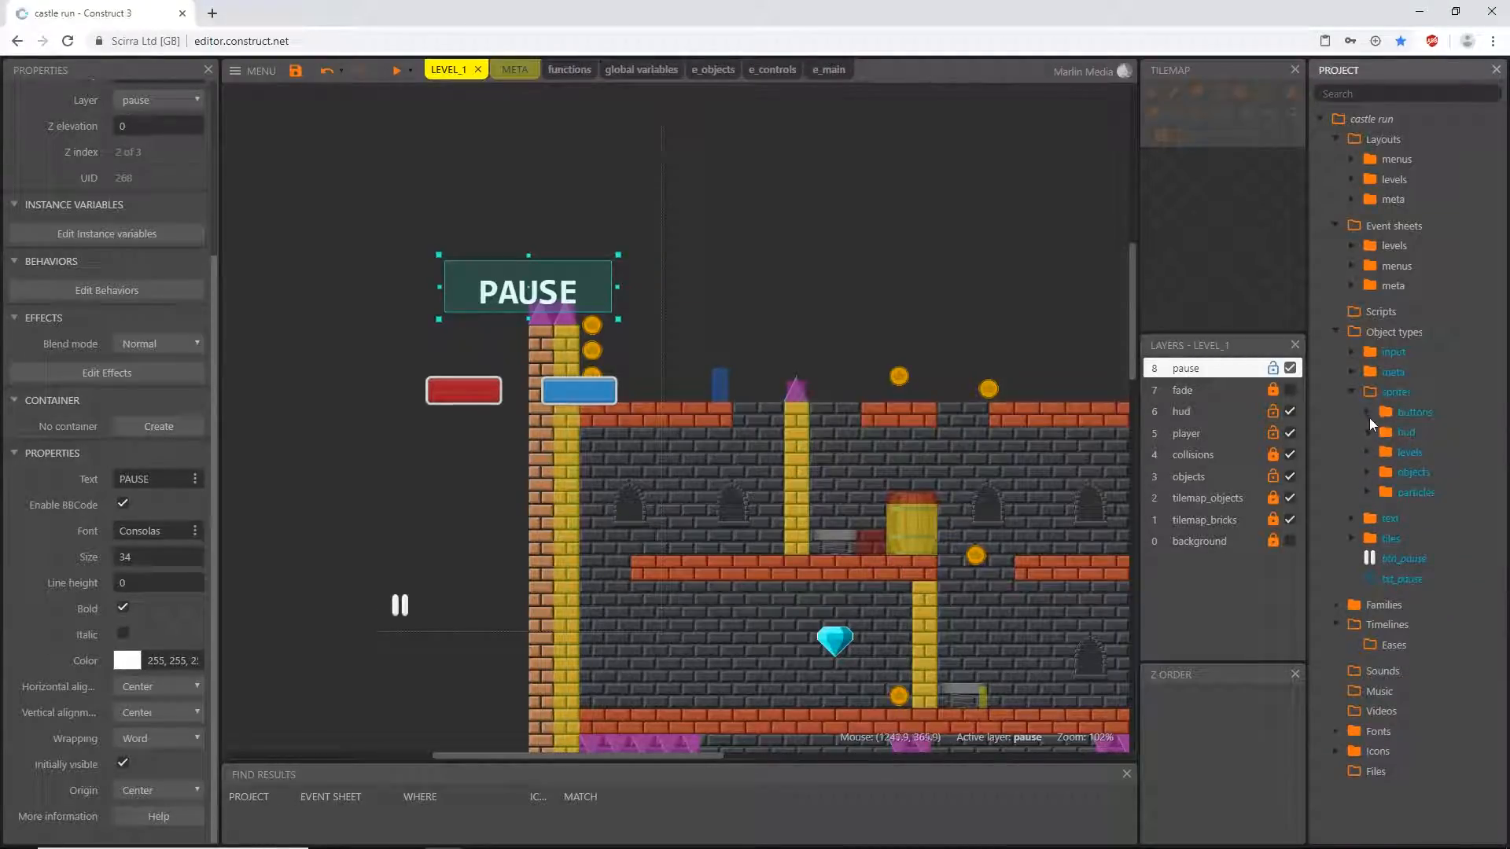
{"action": "left_click", "coordinate": [1365, 431]}
{"action": "left_click", "coordinate": [1439, 492]}
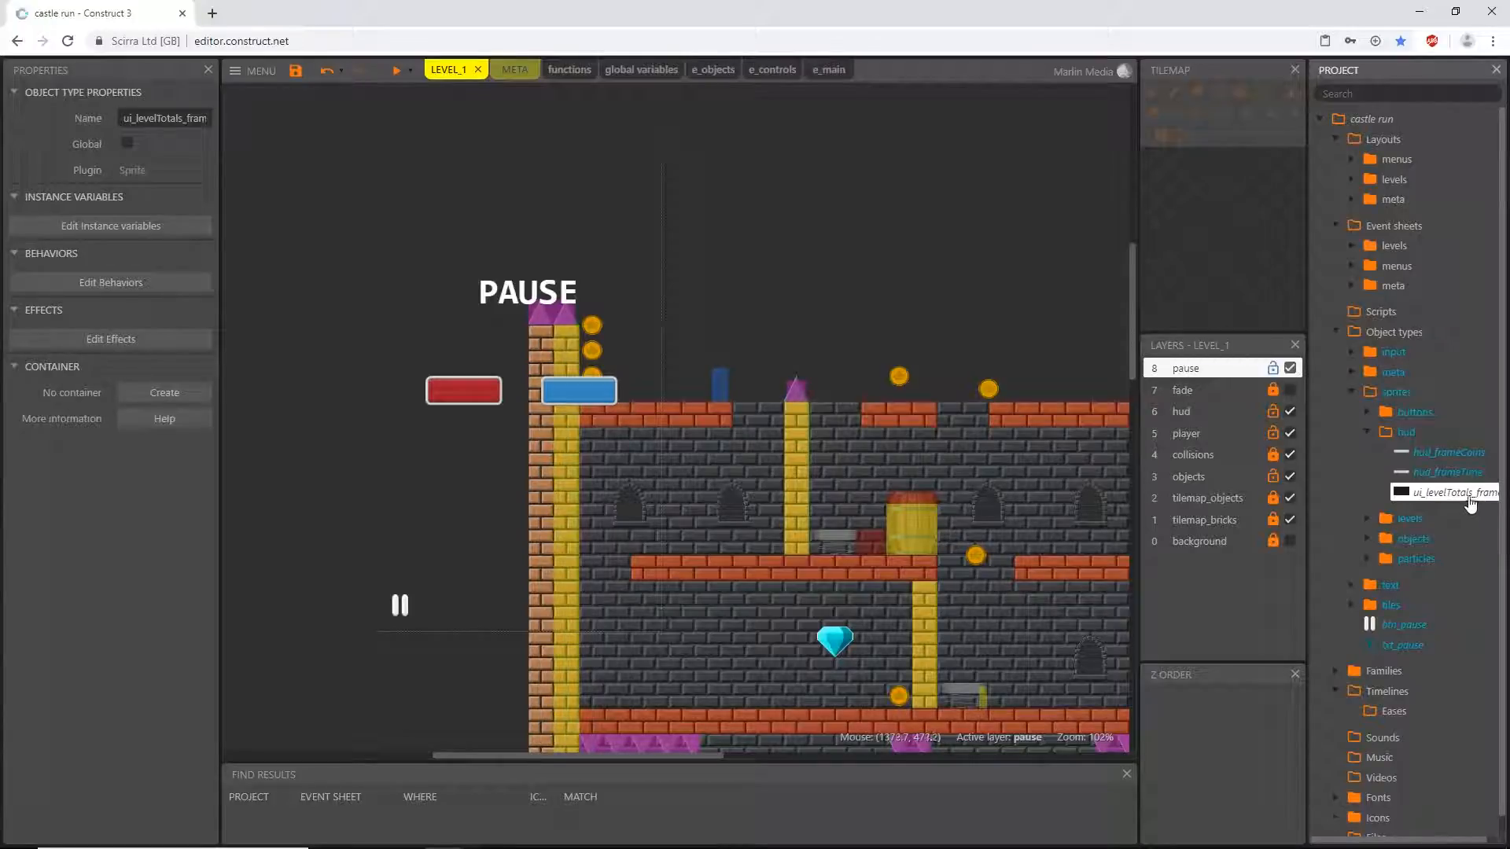
{"action": "left_click_drag", "start_coordinate": [1464, 503], "coordinate": [512, 327]}
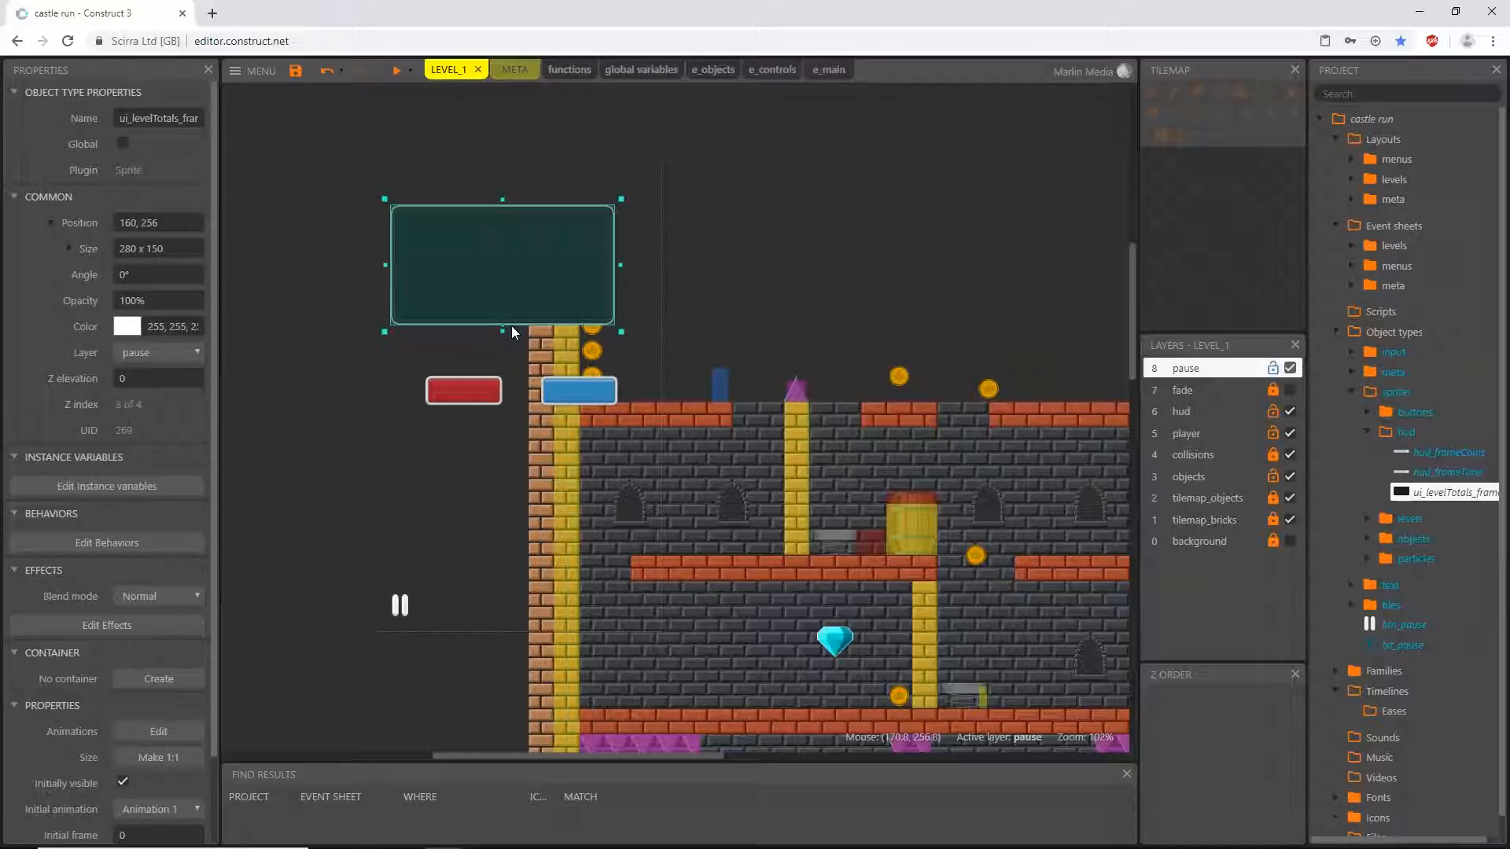
{"action": "left_click_drag", "start_coordinate": [485, 279], "coordinate": [497, 351]}
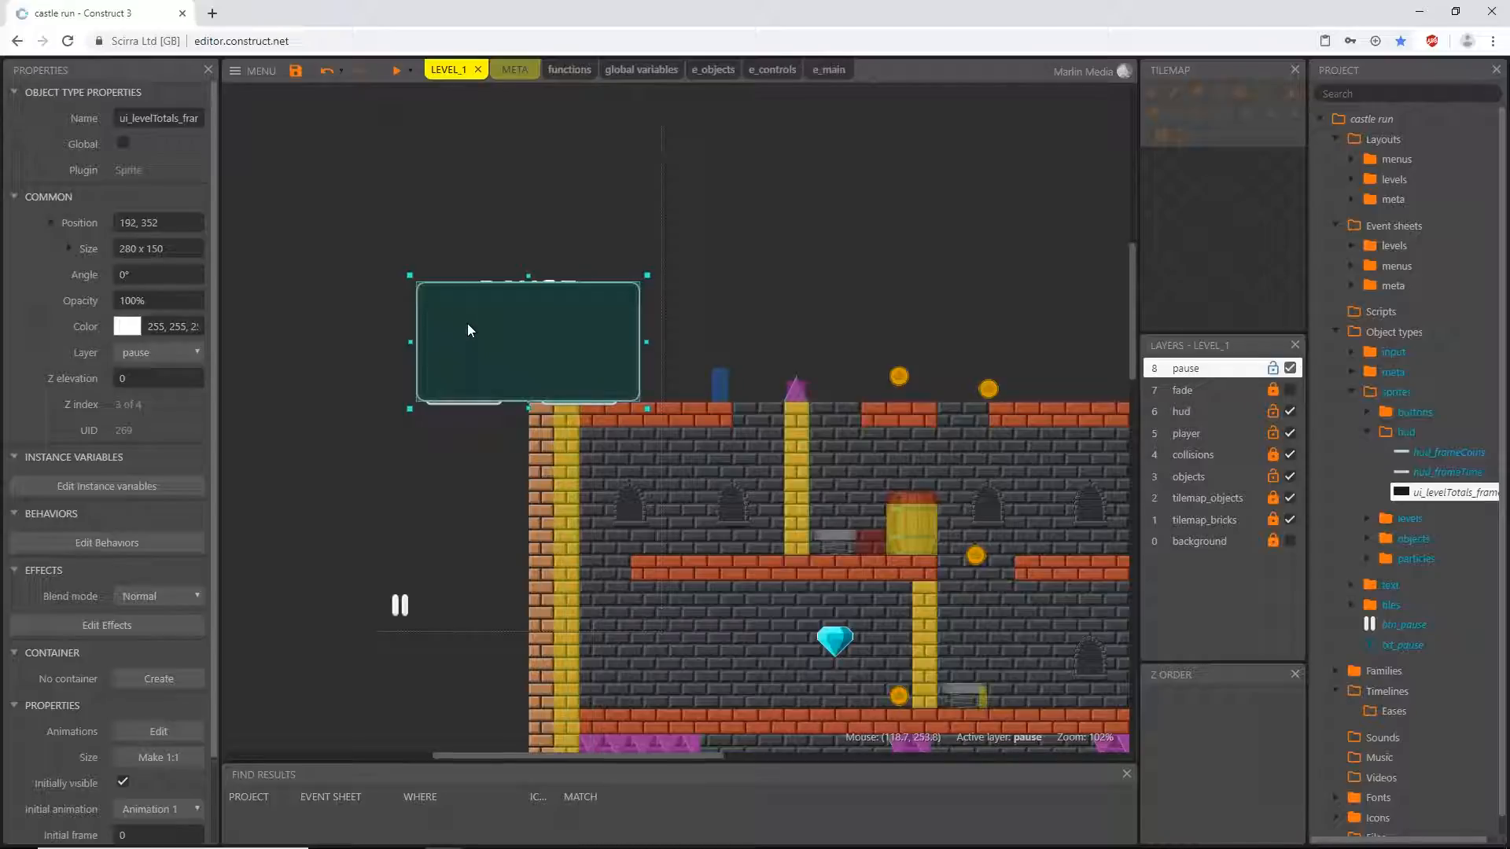
- Send the frame to the bottom of the pause layer and move it up to 192, 336
{"action": "right_click", "coordinate": [437, 303]}
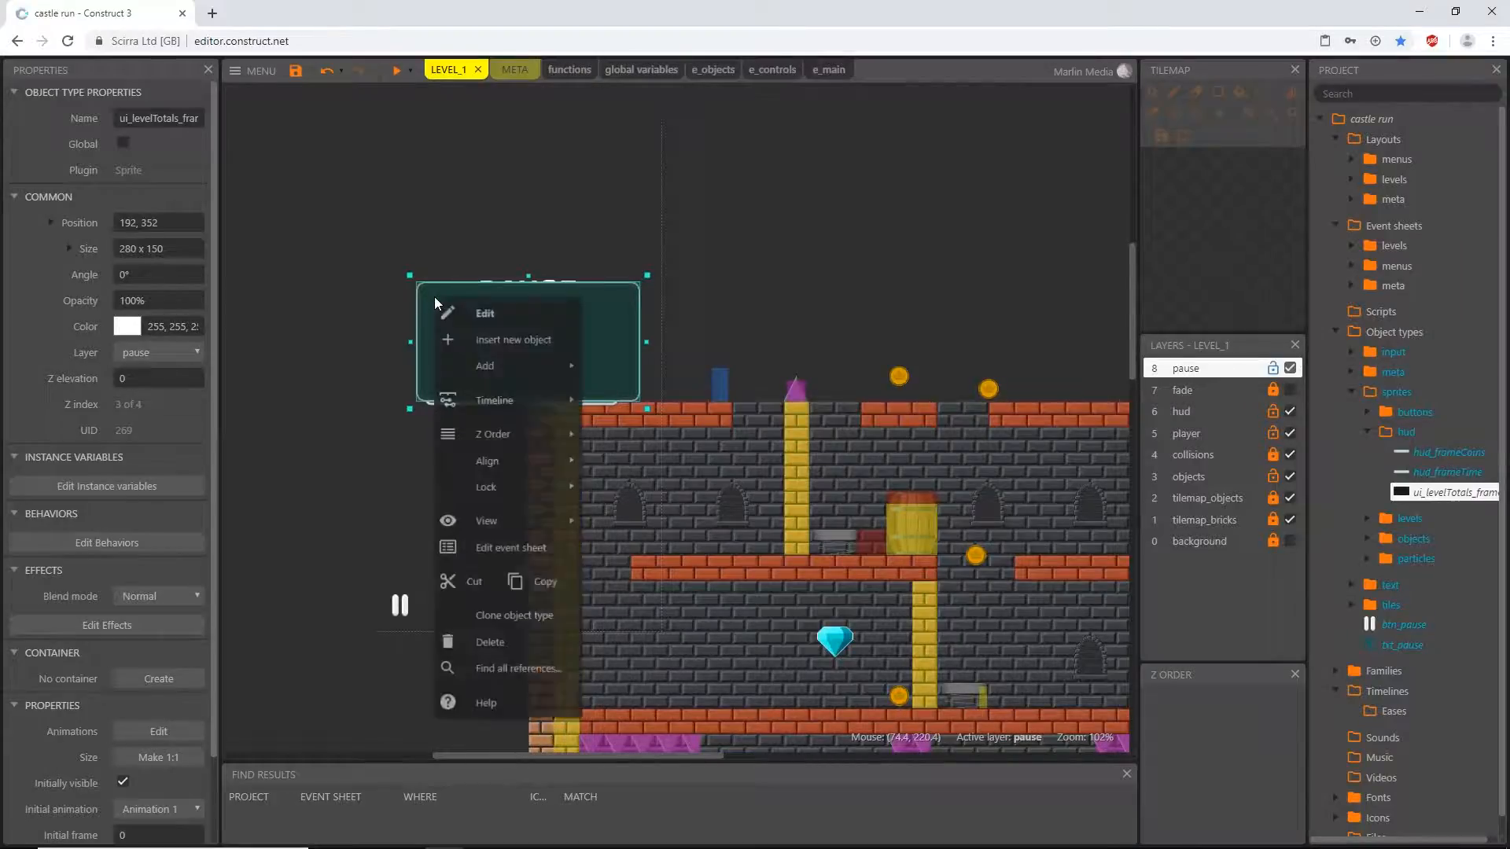
{"action": "mouse_move", "coordinate": [559, 436]}
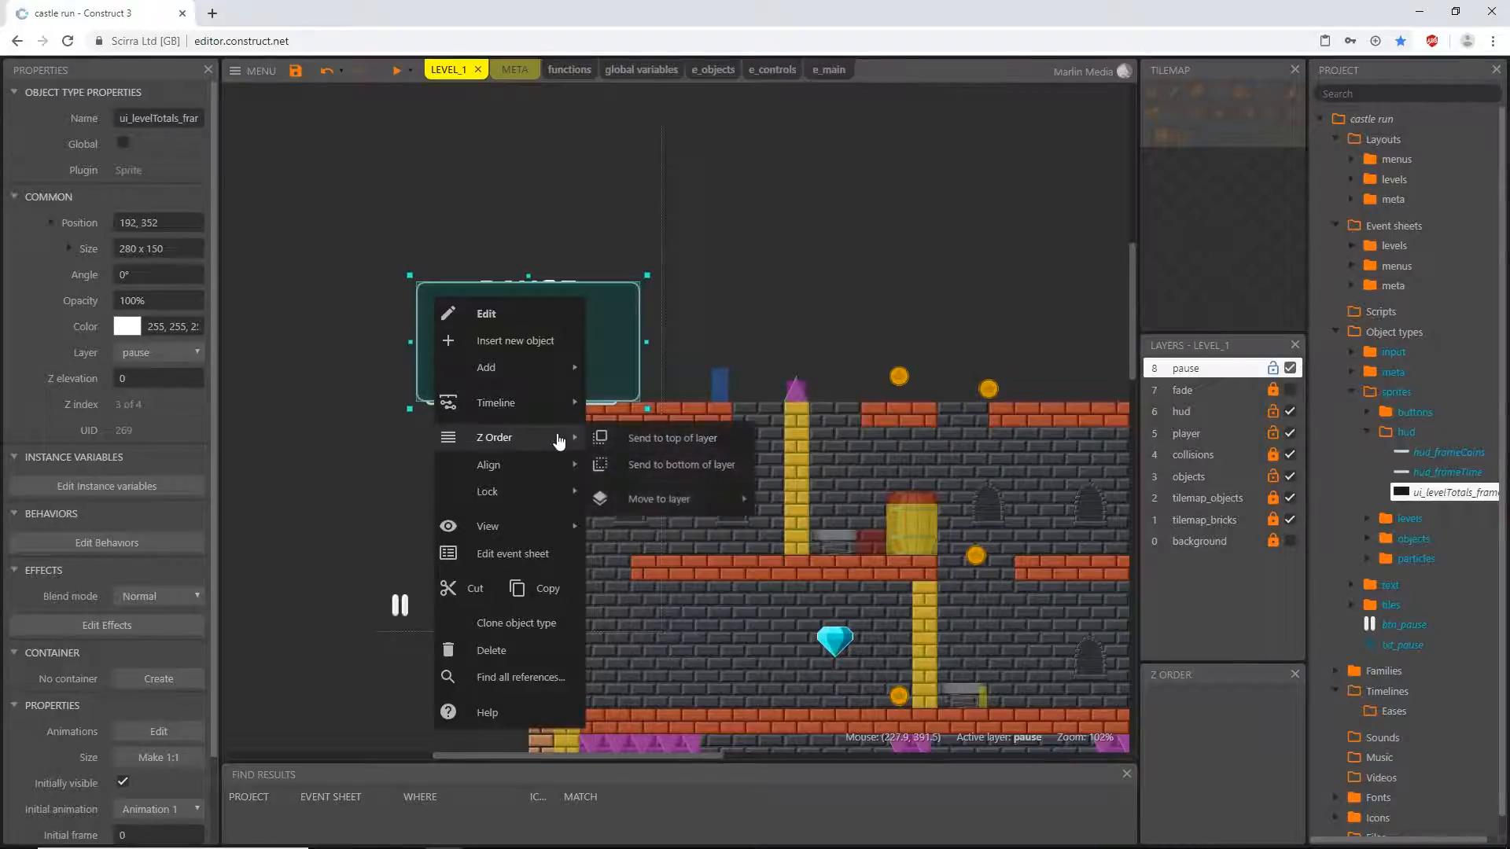
{"action": "left_click", "coordinate": [697, 466]}
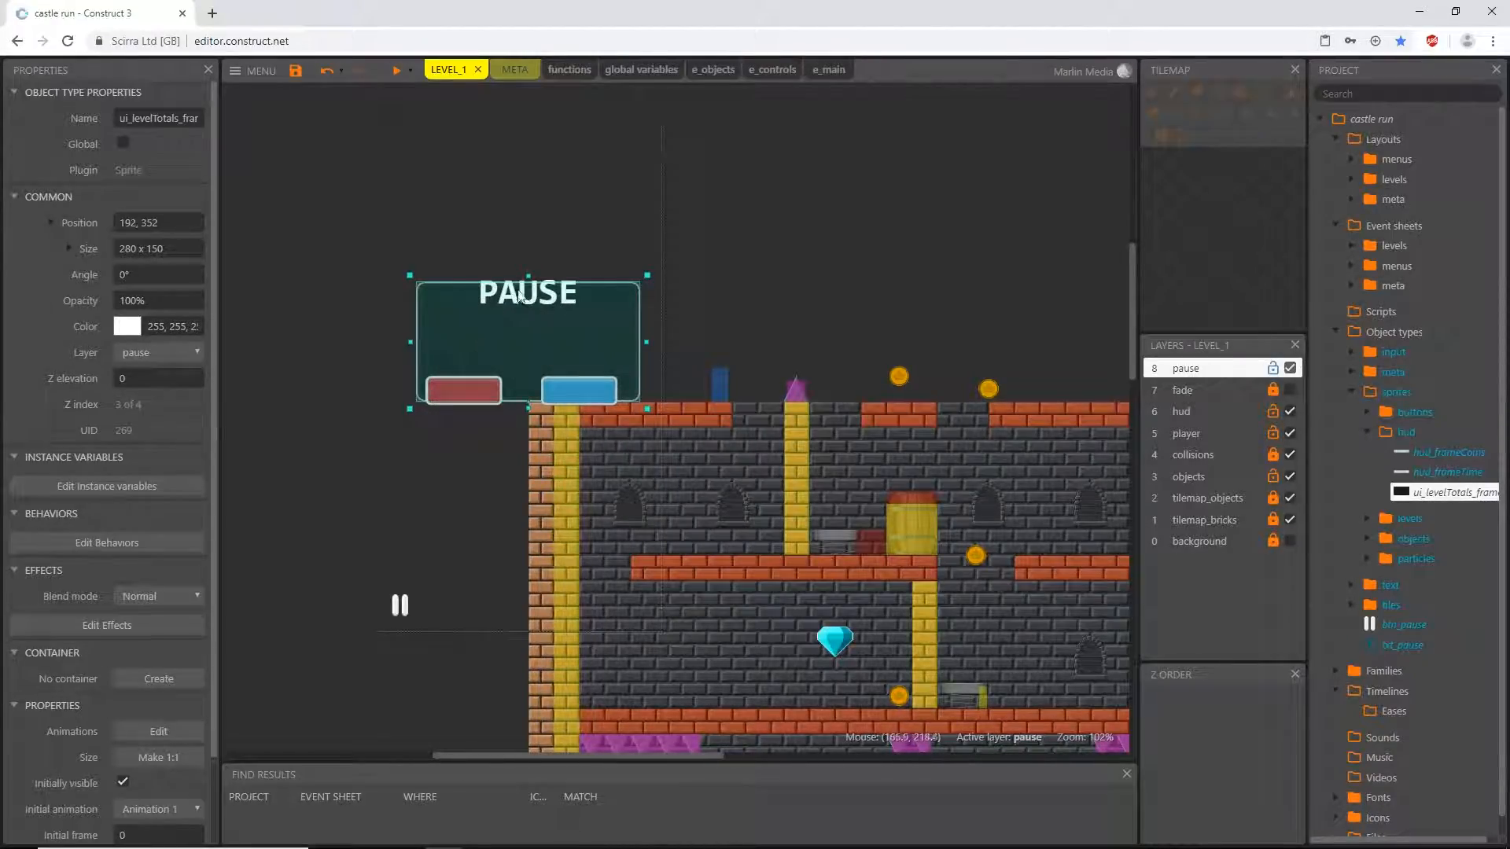
{"action": "mouse_move", "coordinate": [448, 334]}
{"action": "left_mouse_down"}
{"action": "mouse_move", "coordinate": [422, 353]}
{"action": "mouse_move", "coordinate": [433, 309]}
{"action": "mouse_move", "coordinate": [445, 315]}
{"action": "left_mouse_up"}
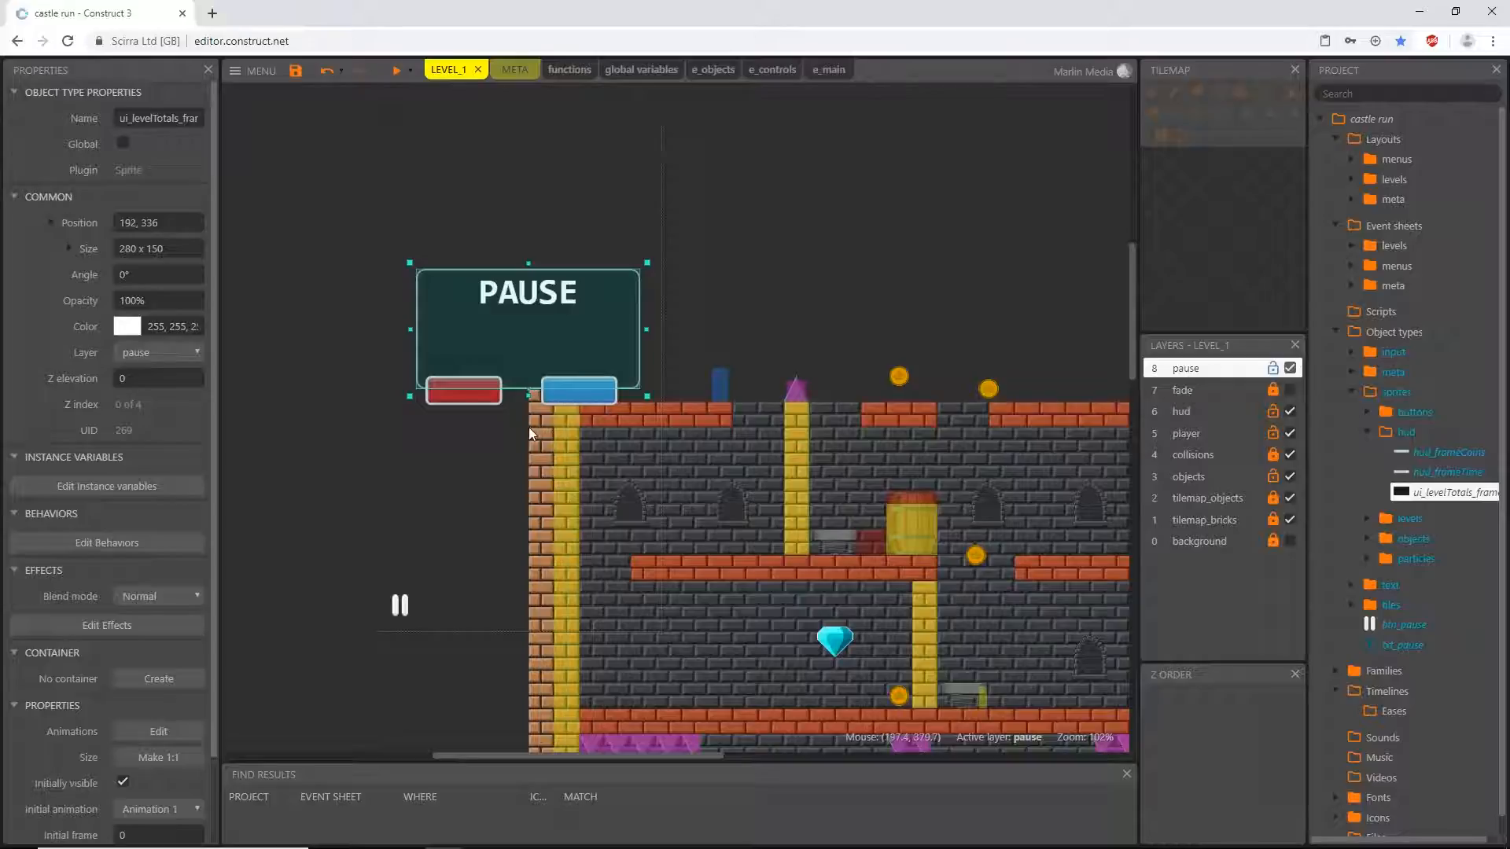
- Check the project's viewport size and set the pause frame's position to 180, 320
{"action": "scroll", "coordinate": [529, 429], "scroll_direction": "up", "scroll_amount": 7, "text": "ctrl"}
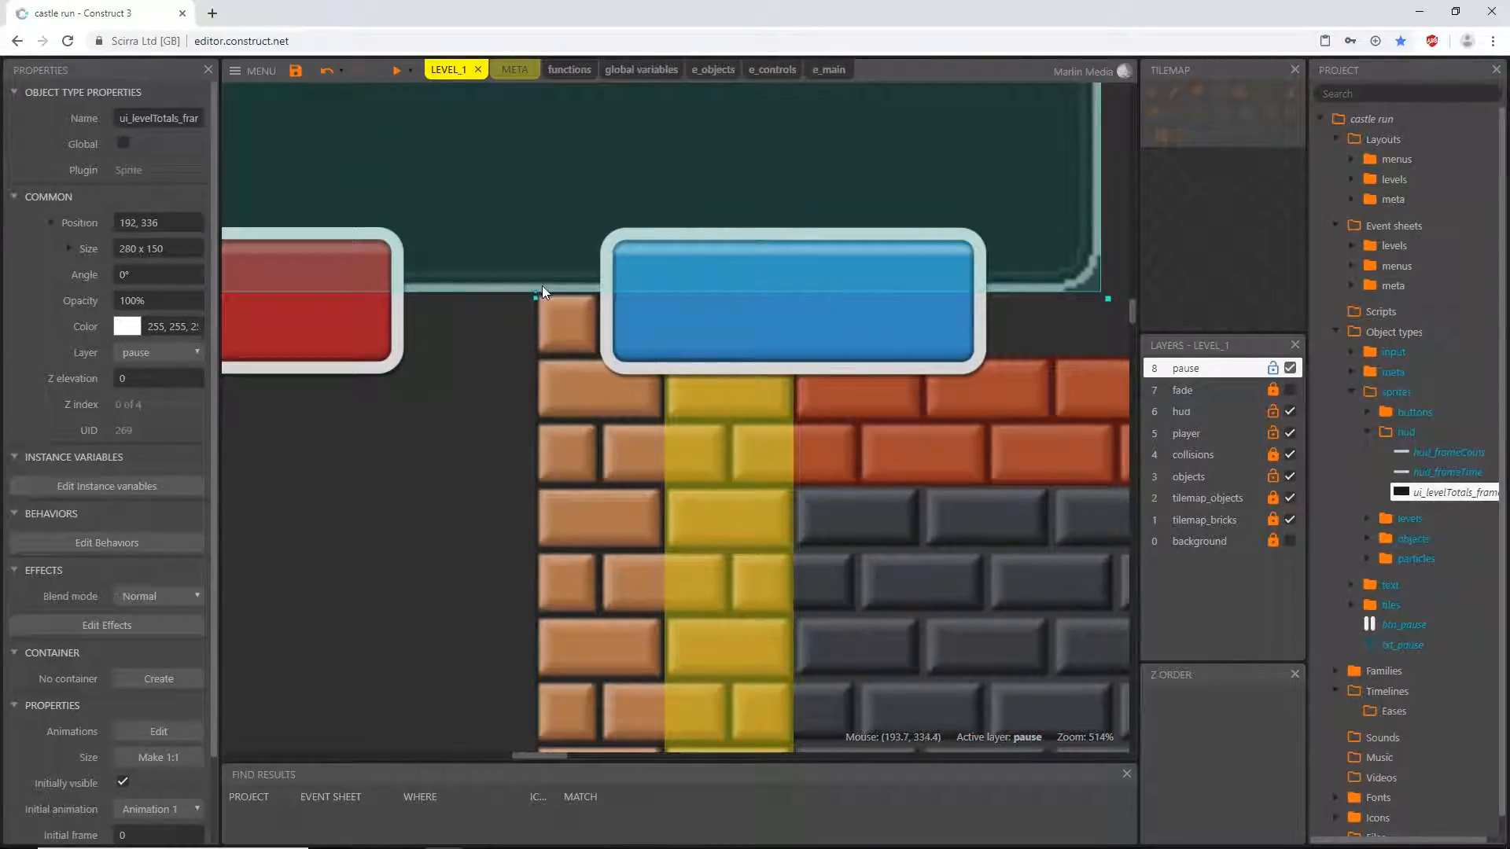
{"action": "scroll", "coordinate": [542, 289], "scroll_direction": "down", "scroll_amount": 5, "text": "ctrl"}
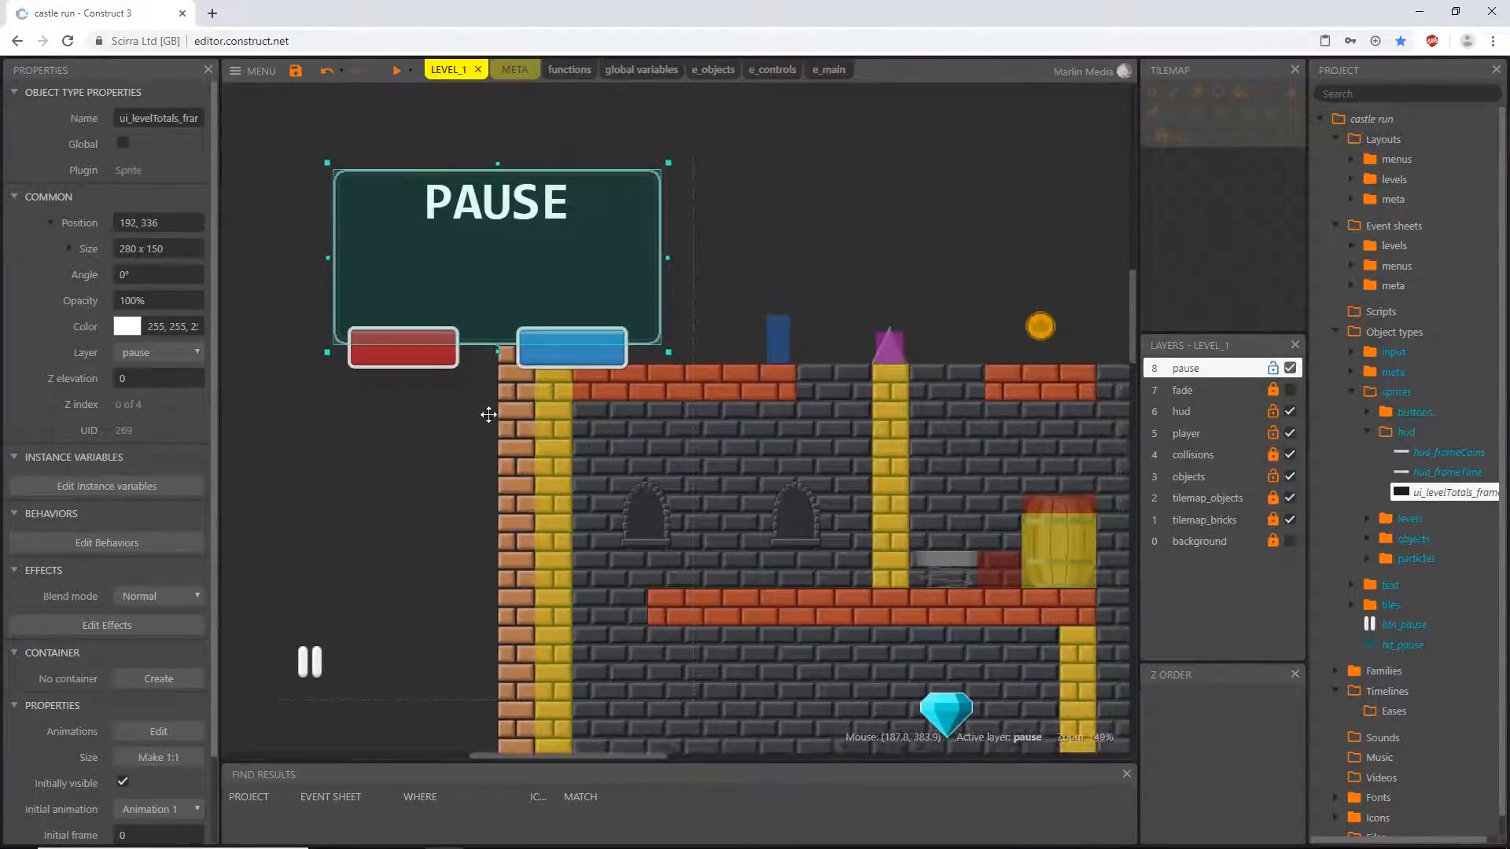
{"action": "middle_click_drag", "start_coordinate": [488, 415], "coordinate": [535, 464]}
{"action": "scroll", "coordinate": [520, 486], "scroll_direction": "down", "scroll_amount": 2, "text": "ctrl"}
{"action": "scroll", "coordinate": [519, 485], "scroll_direction": "down", "scroll_amount": 1, "text": "ctrl"}
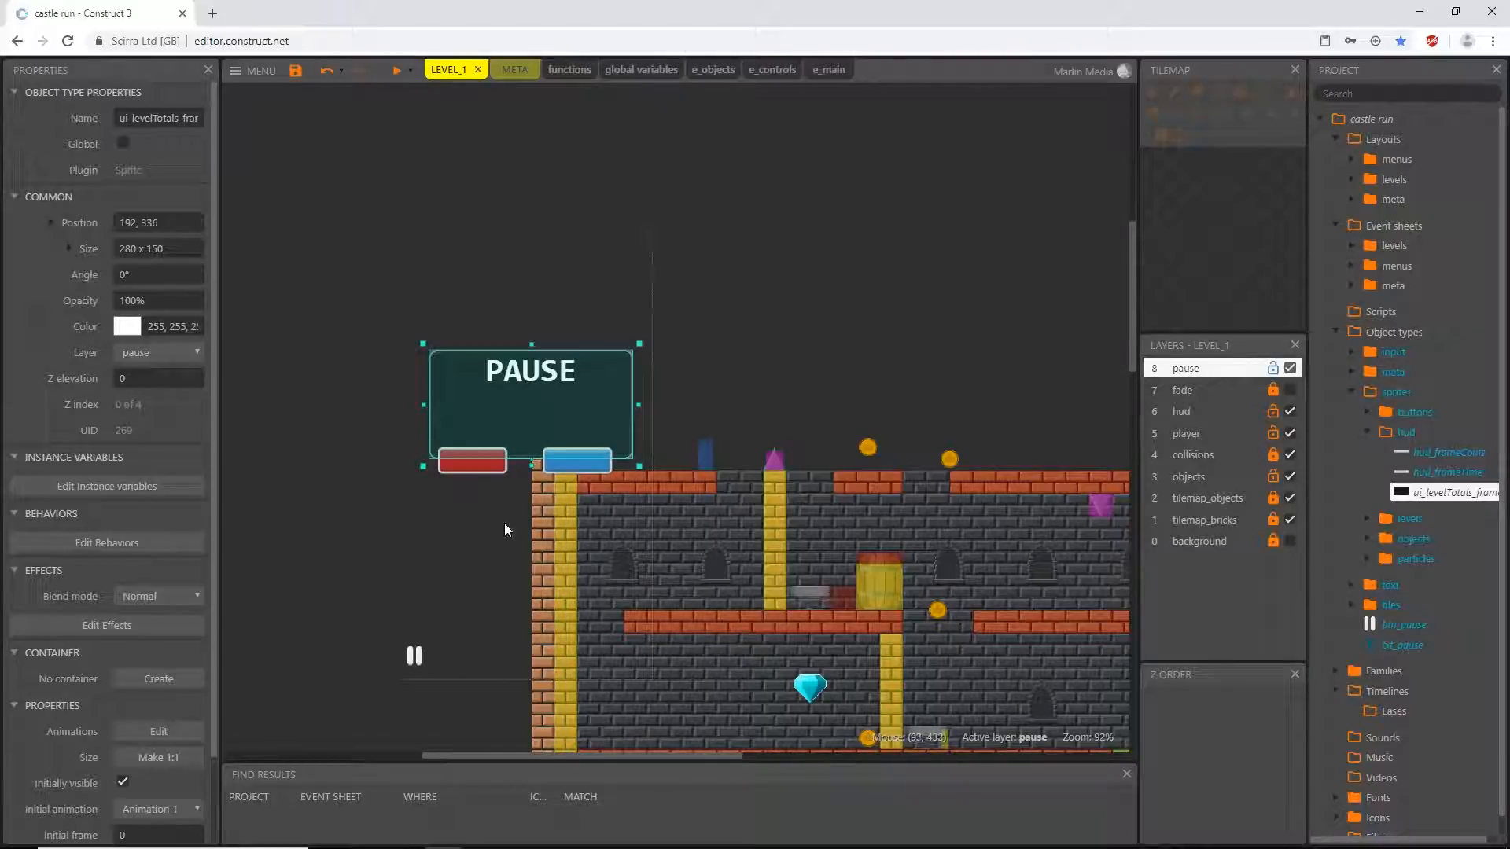
{"action": "left_click", "coordinate": [168, 224]}
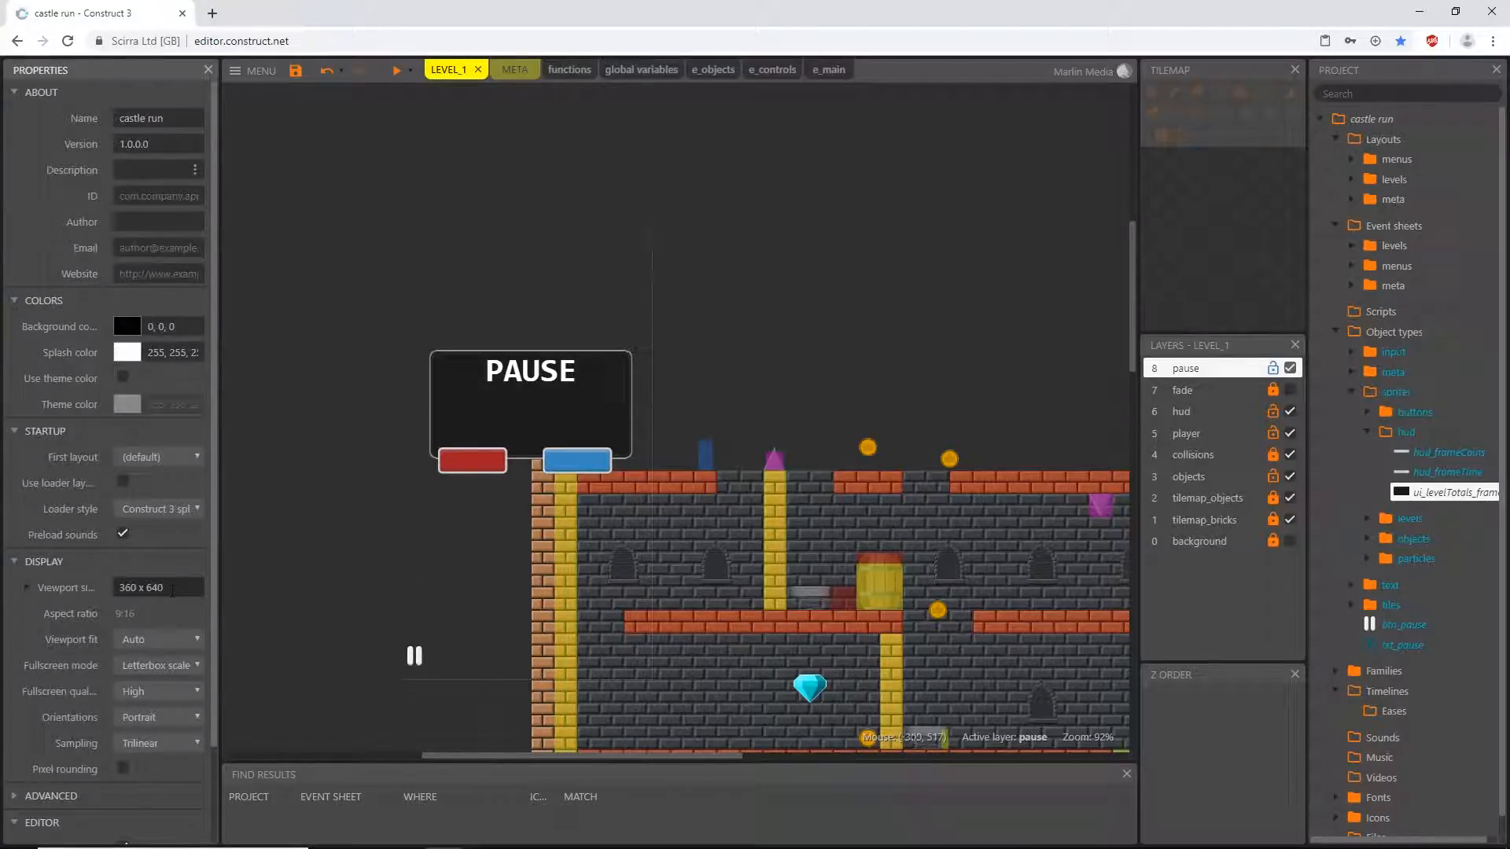
{"action": "left_click", "coordinate": [518, 408]}
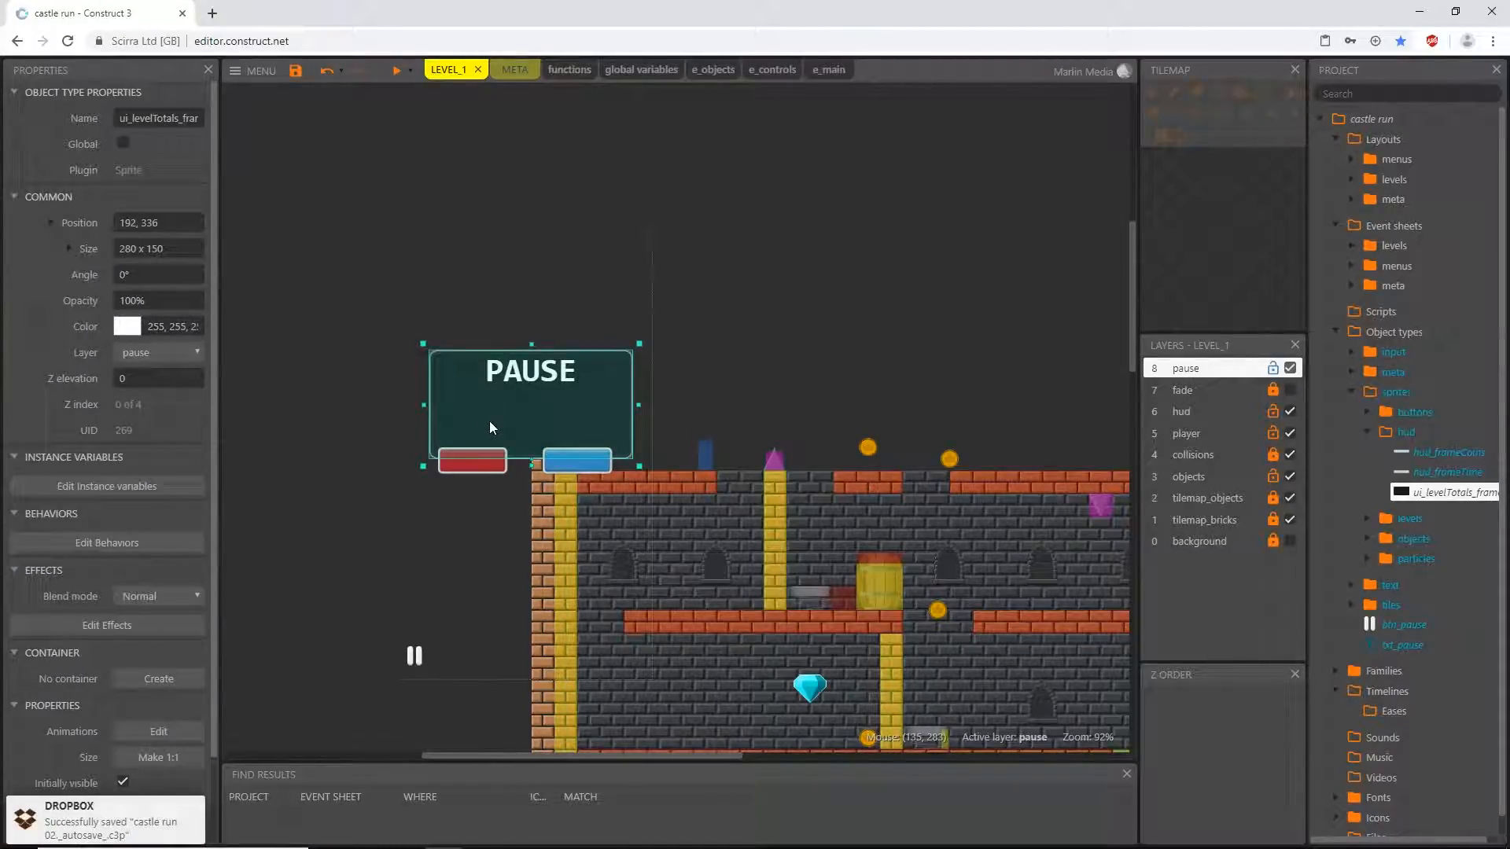
{"action": "left_click", "coordinate": [174, 224]}
{"action": "type", "text": "180"}
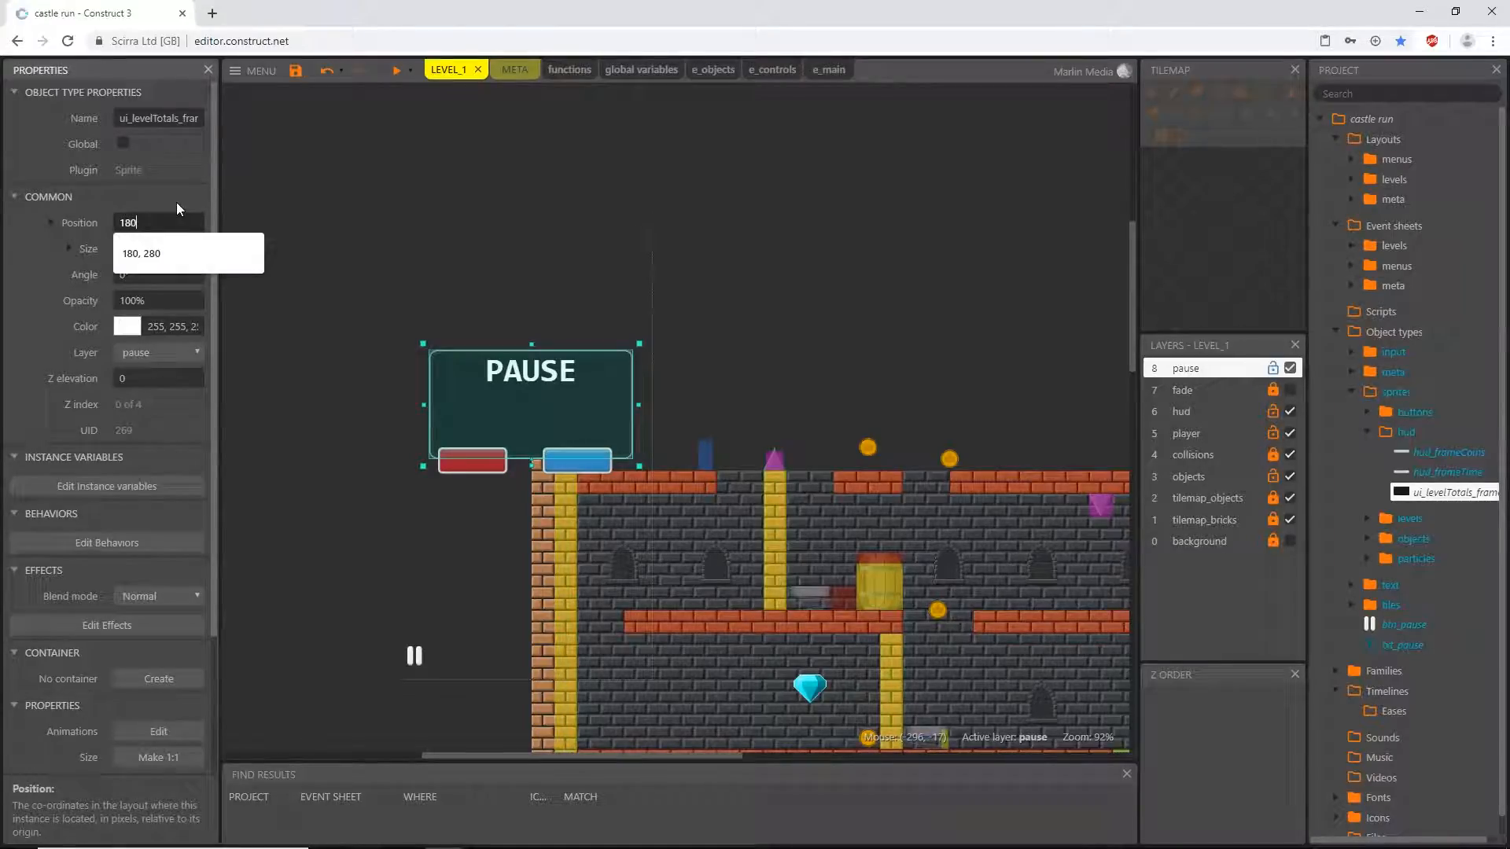
{"action": "type", "text": ", 320"}
{"action": "key", "text": "Tab"}
- Arrange the frame's contents with the red quit button at 64, 272, the blue continue button at 192, 272 and the PAUSE text at 176, 208
{"action": "scroll", "coordinate": [507, 474], "scroll_direction": "up", "scroll_amount": 6, "text": "ctrl"}
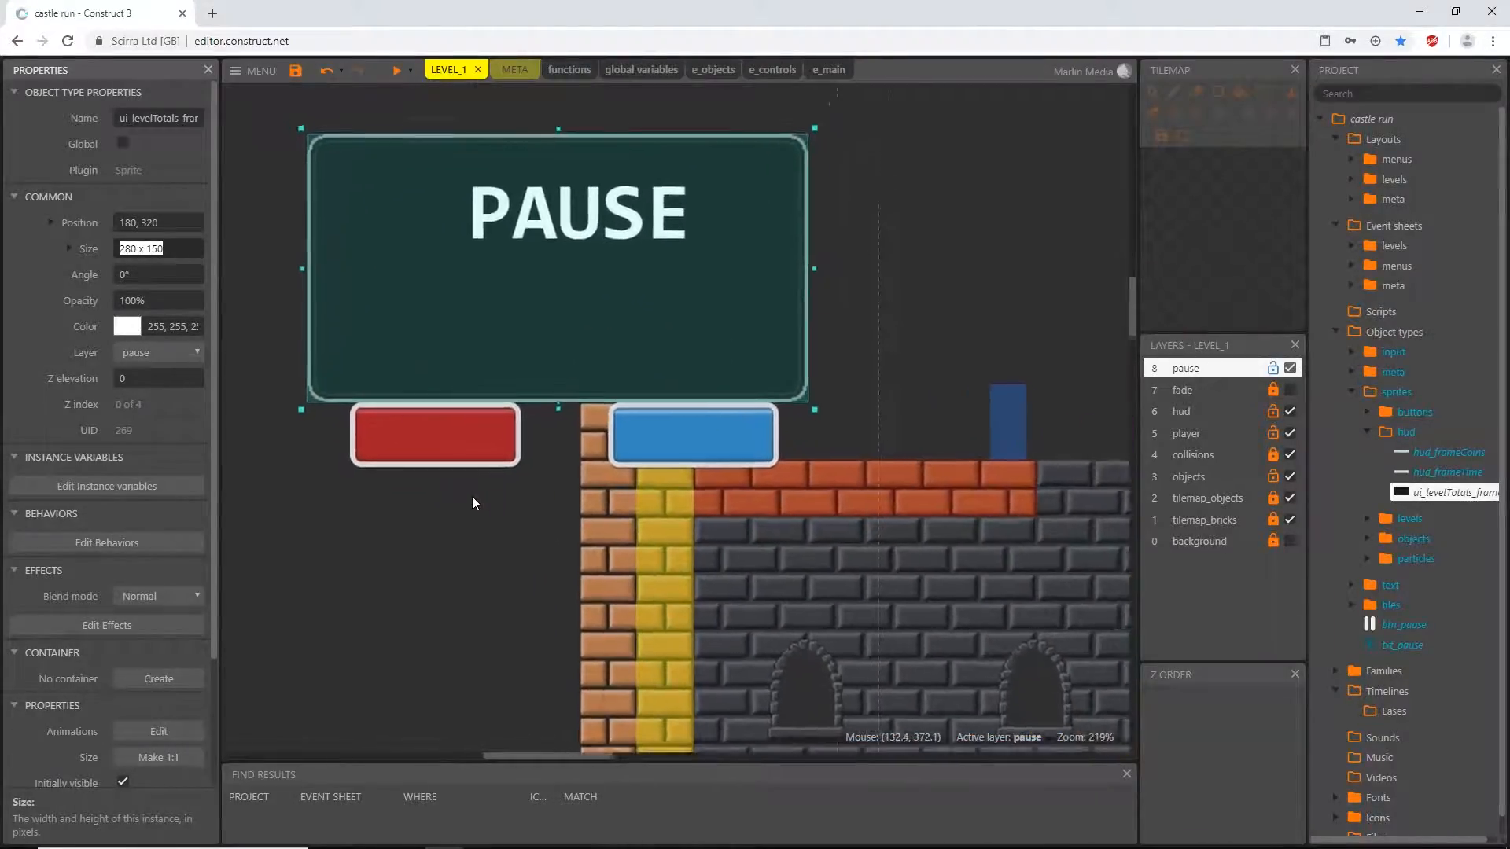
{"action": "scroll", "coordinate": [472, 497], "scroll_direction": "up", "scroll_amount": 1, "text": "ctrl"}
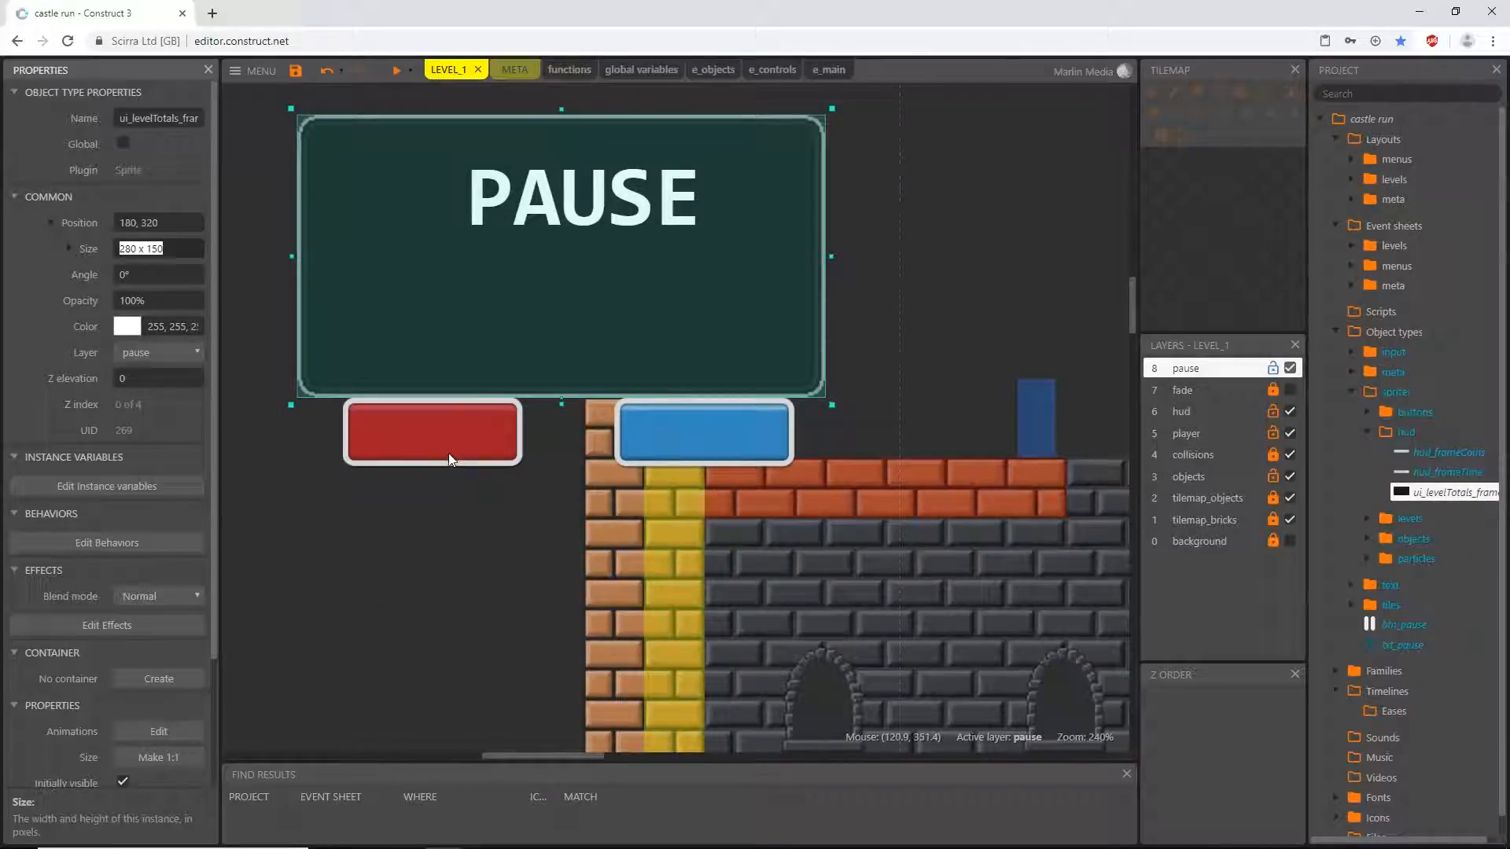
{"action": "left_click_drag", "start_coordinate": [442, 441], "coordinate": [436, 351]}
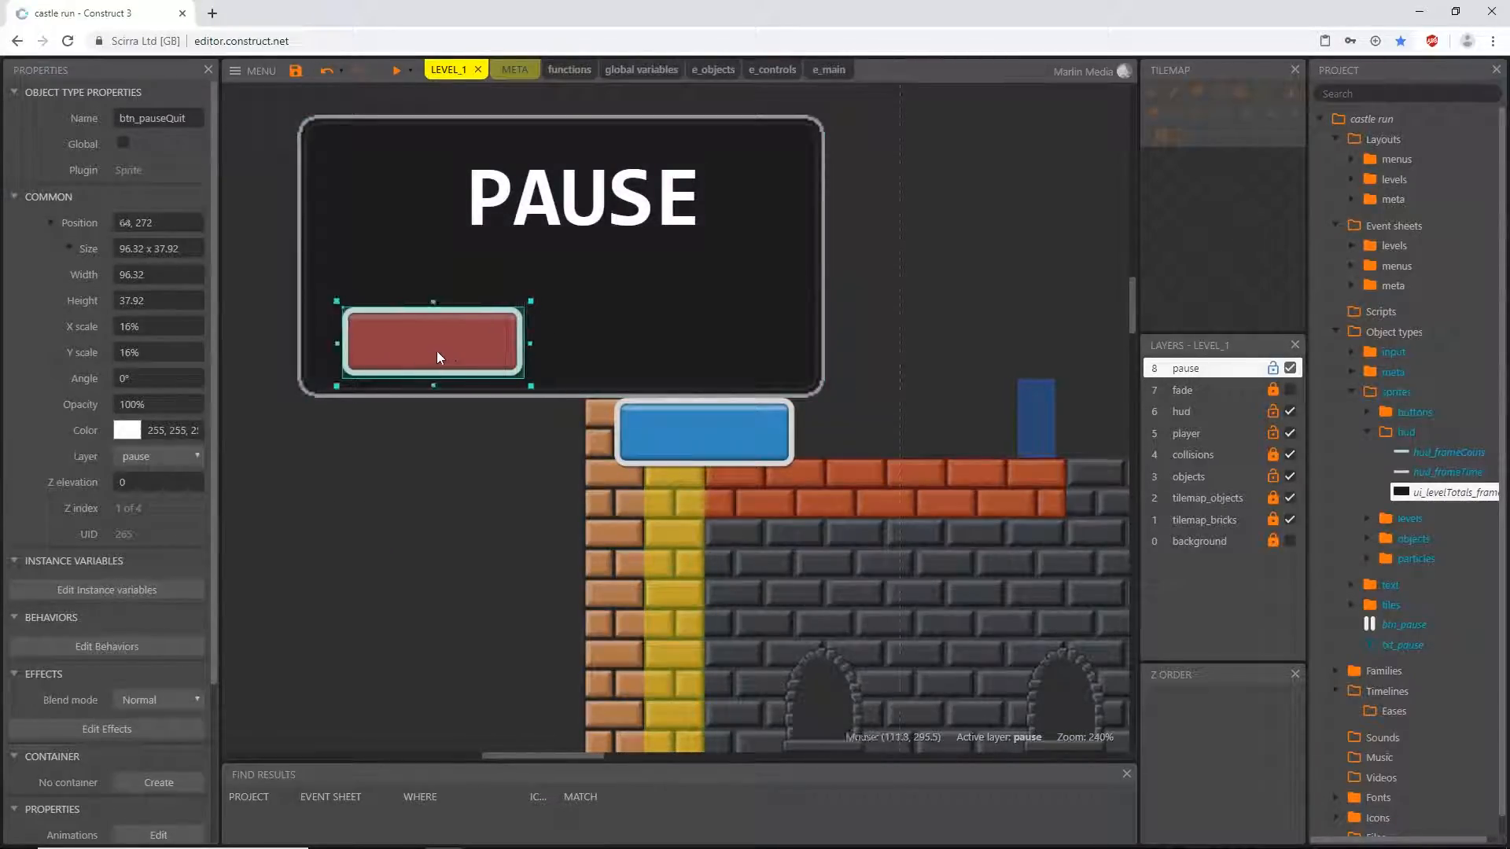
{"action": "left_click_drag", "start_coordinate": [715, 433], "coordinate": [687, 352]}
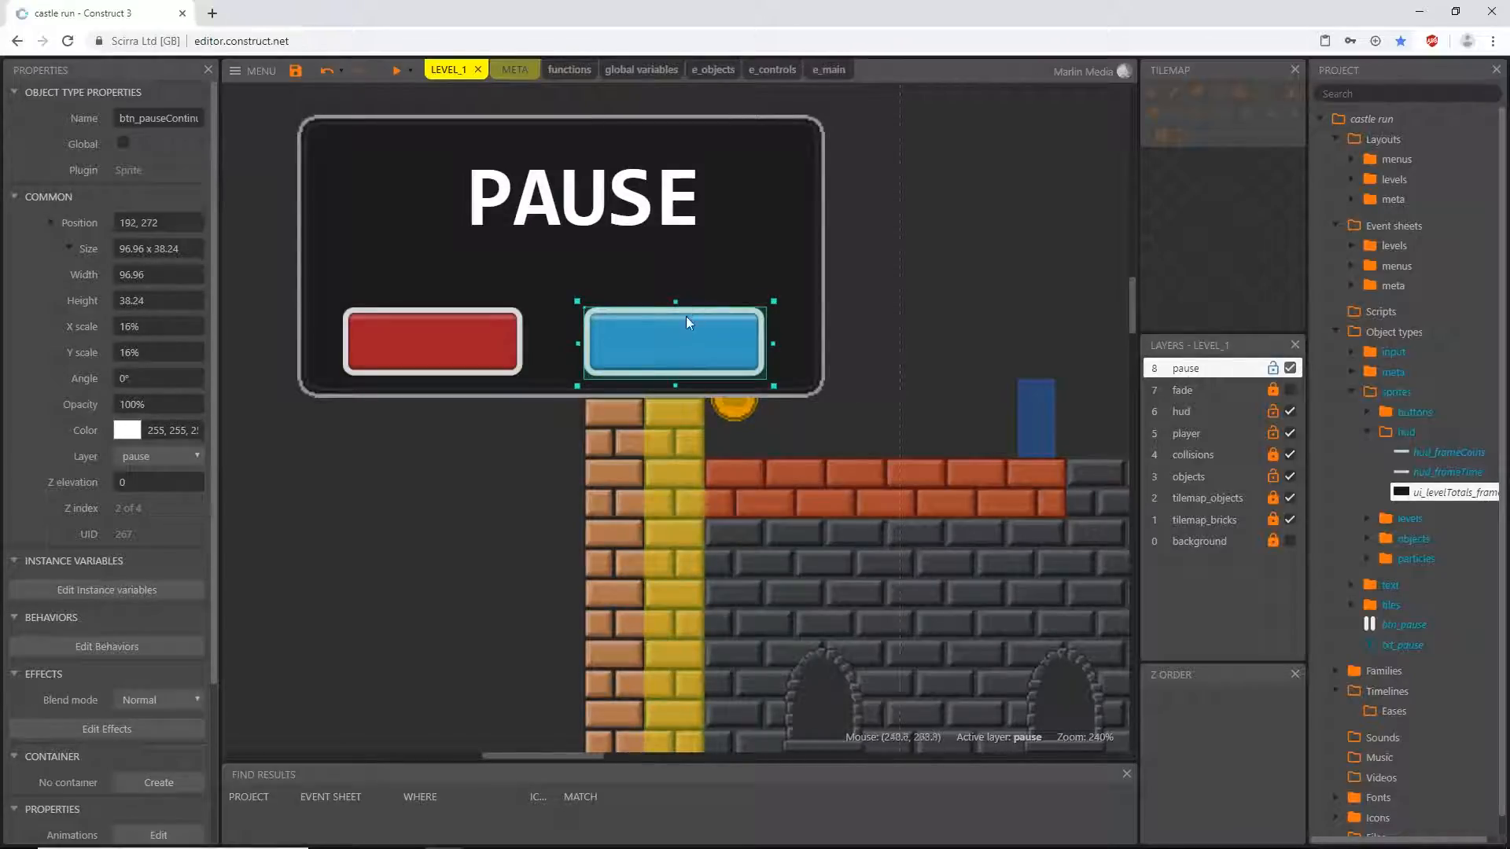
{"action": "left_click", "coordinate": [568, 217]}
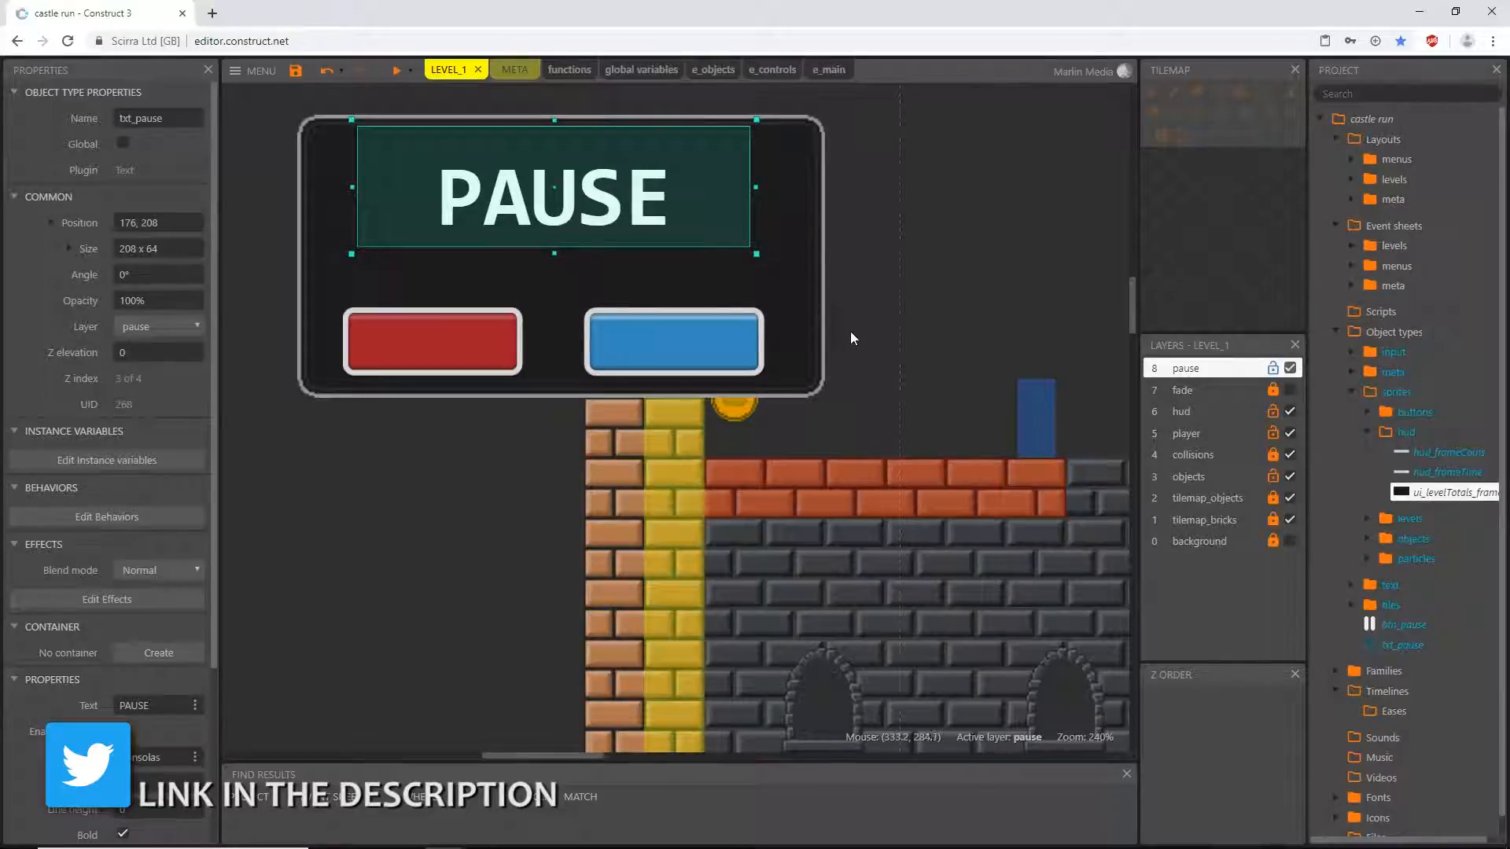
- Examine the positions and selection bounds of the quit button, continue button, PAUSE text and frame
{"action": "left_click", "coordinate": [464, 361]}
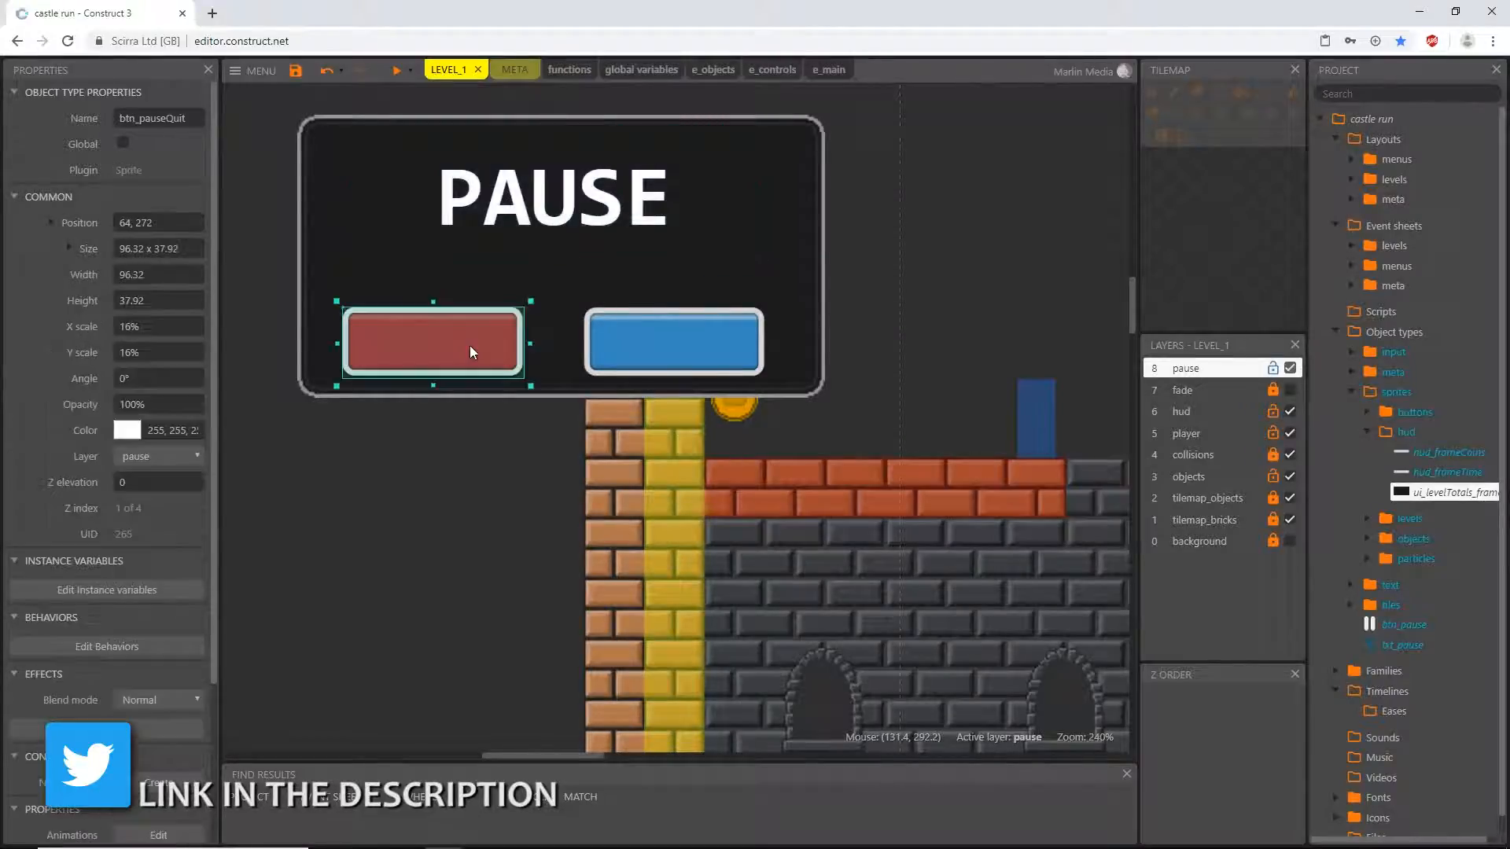
{"action": "left_click", "coordinate": [668, 353]}
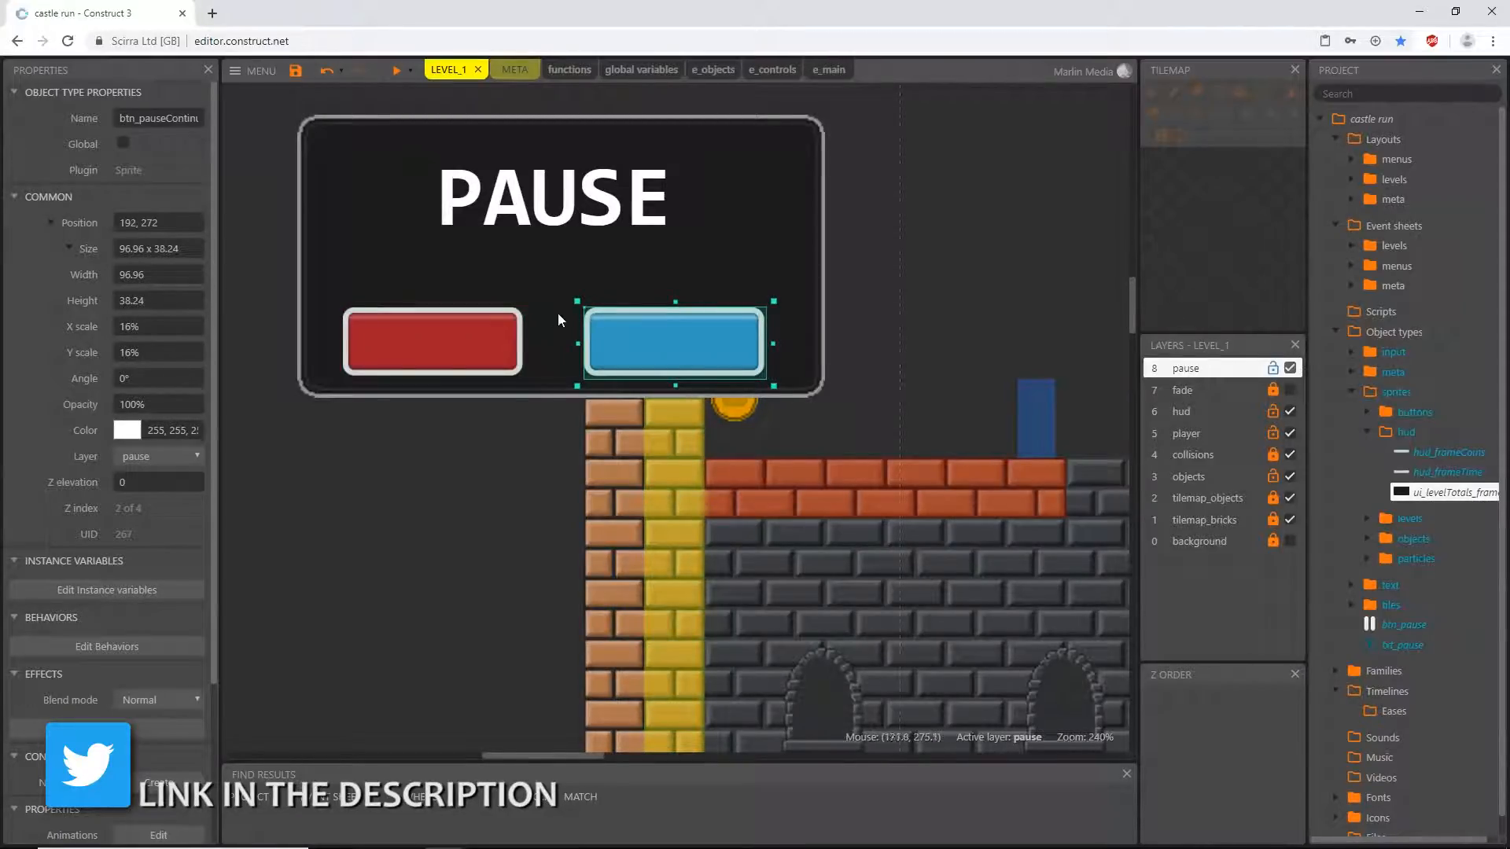
{"action": "scroll", "coordinate": [566, 313], "scroll_direction": "up", "scroll_amount": 5, "text": "ctrl"}
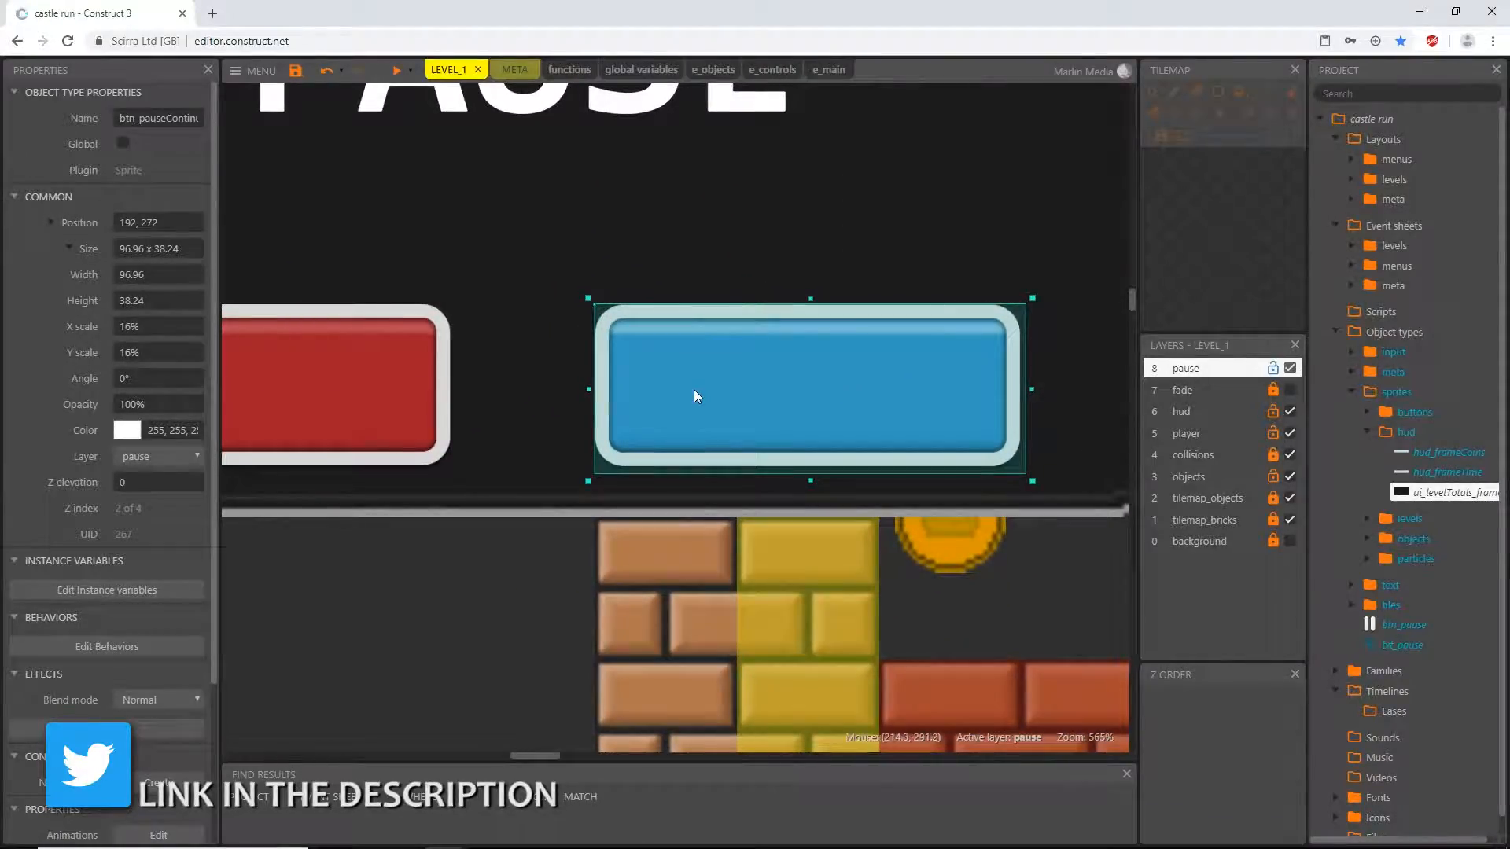
{"action": "scroll", "coordinate": [456, 420], "scroll_direction": "down", "scroll_amount": 5, "text": "ctrl"}
{"action": "left_click", "coordinate": [448, 420]}
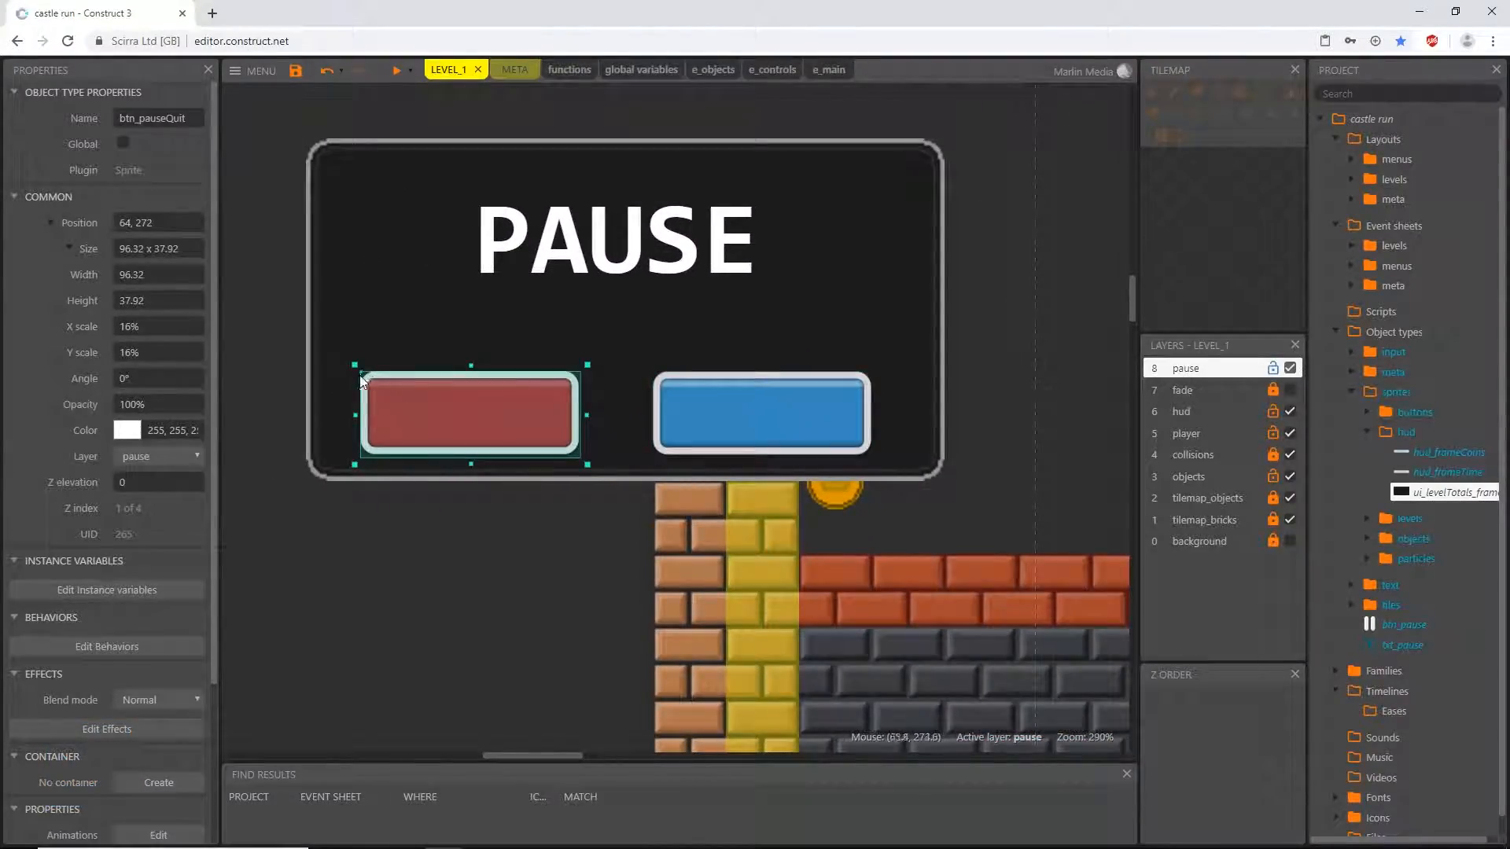
{"action": "left_click", "coordinate": [673, 248]}
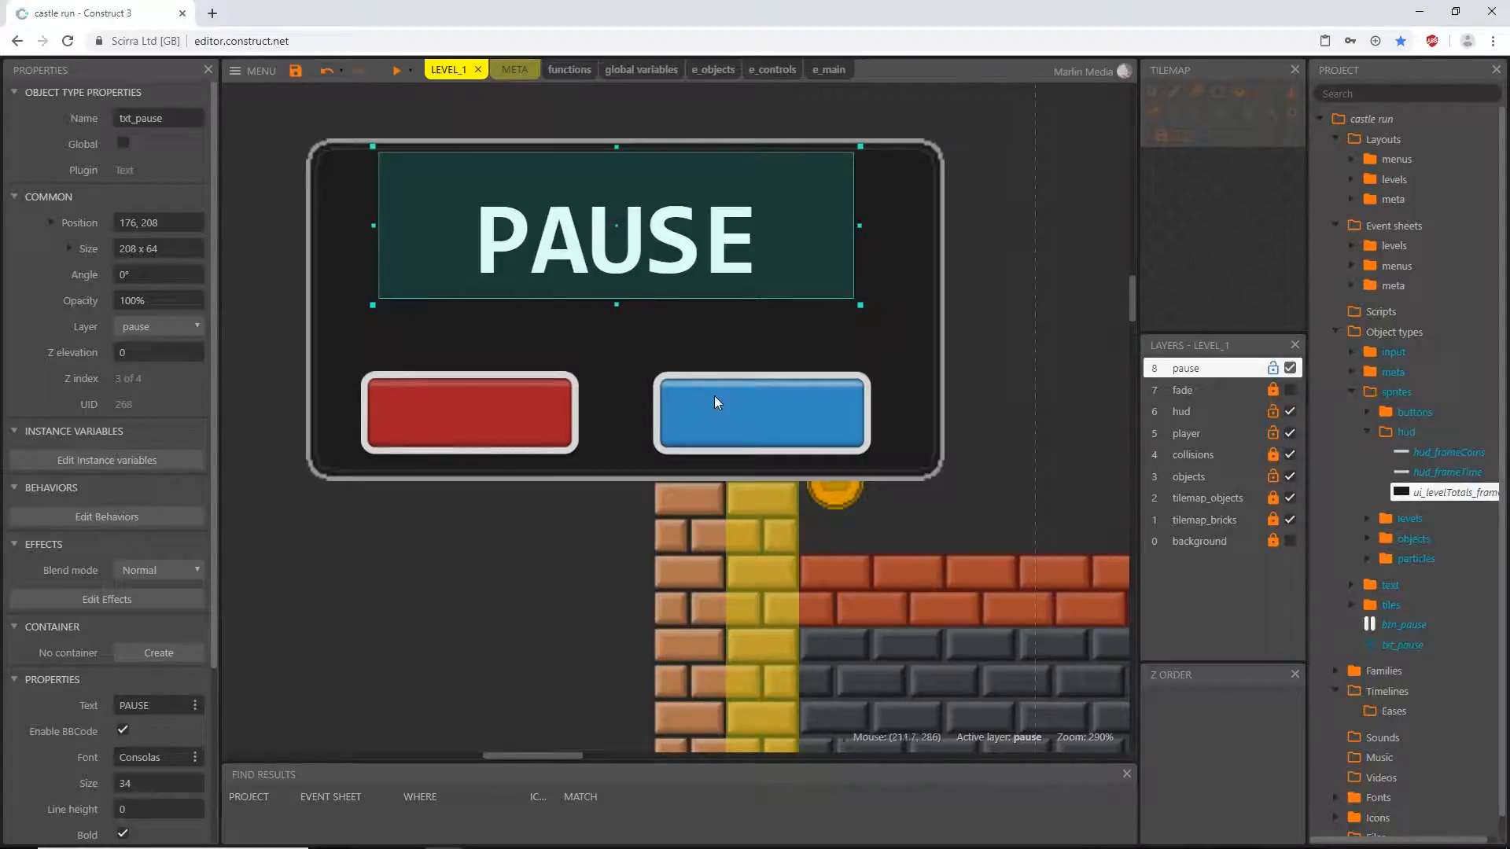
{"action": "left_click", "coordinate": [915, 323]}
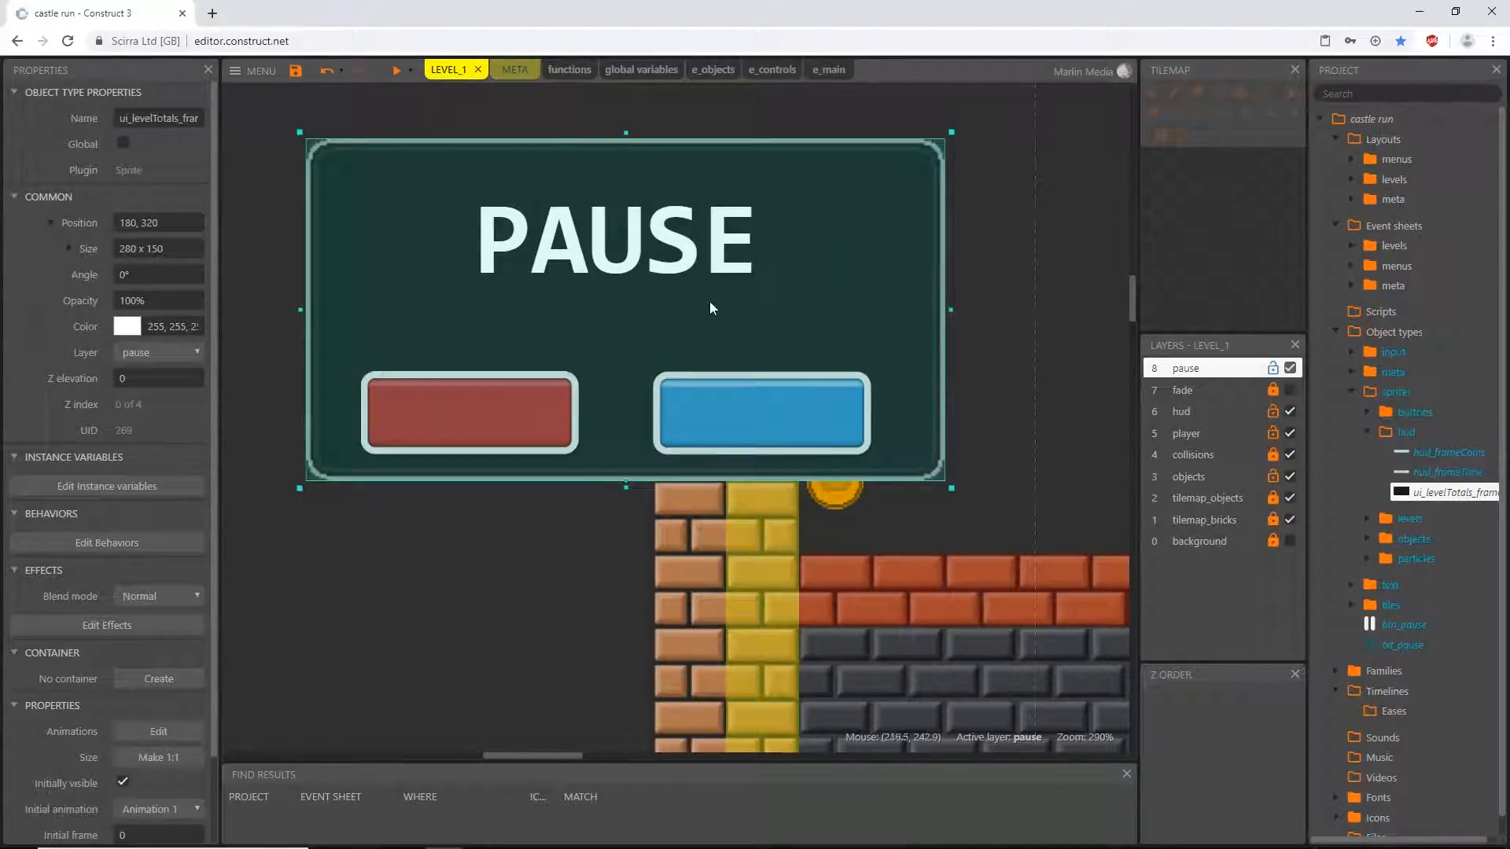
{"action": "left_click", "coordinate": [474, 431]}
{"action": "left_click", "coordinate": [712, 397]}
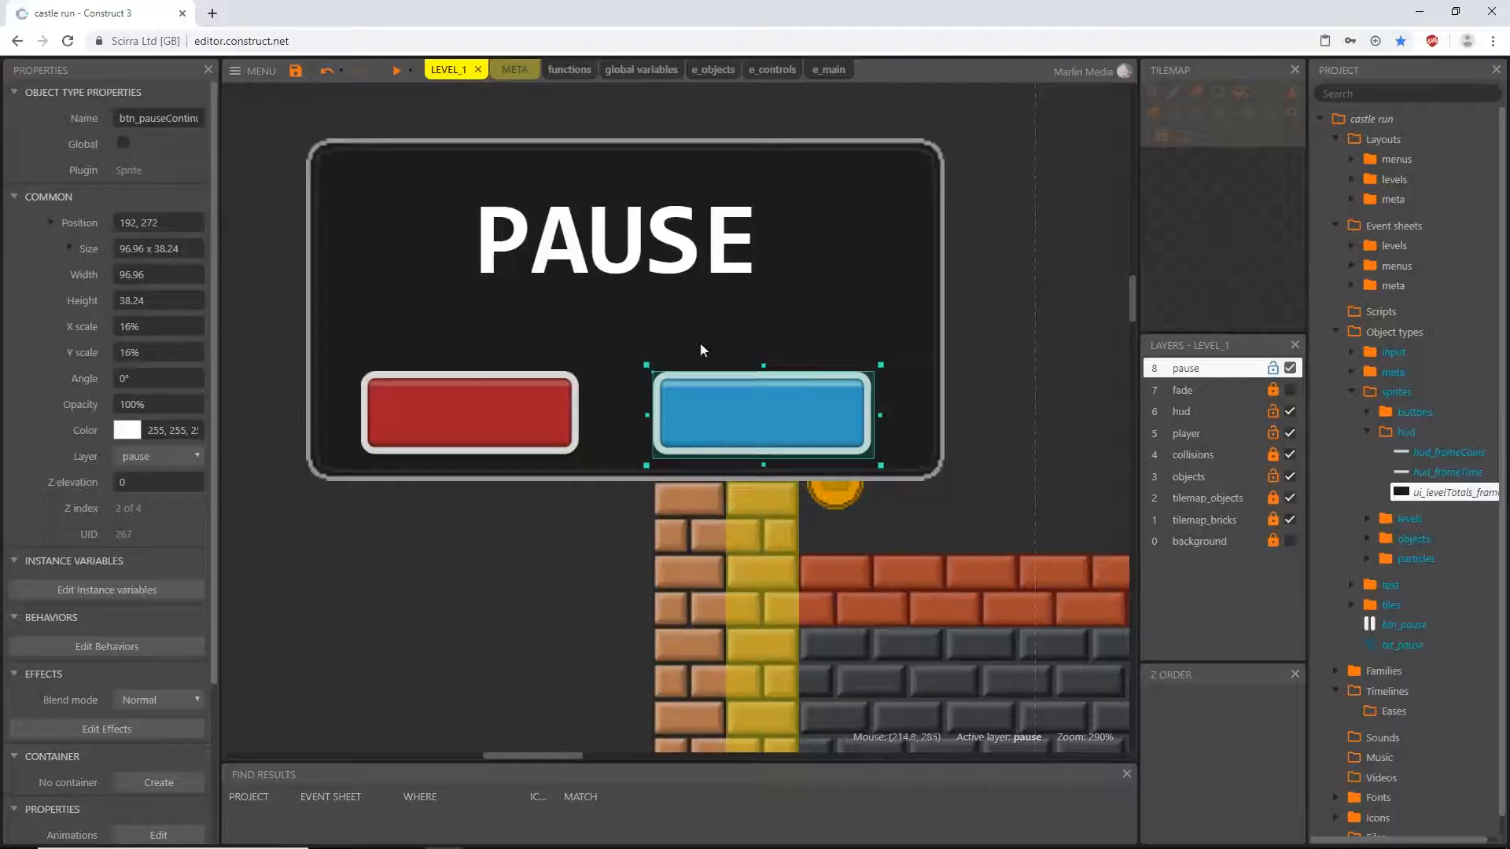
{"action": "left_click", "coordinate": [691, 242]}
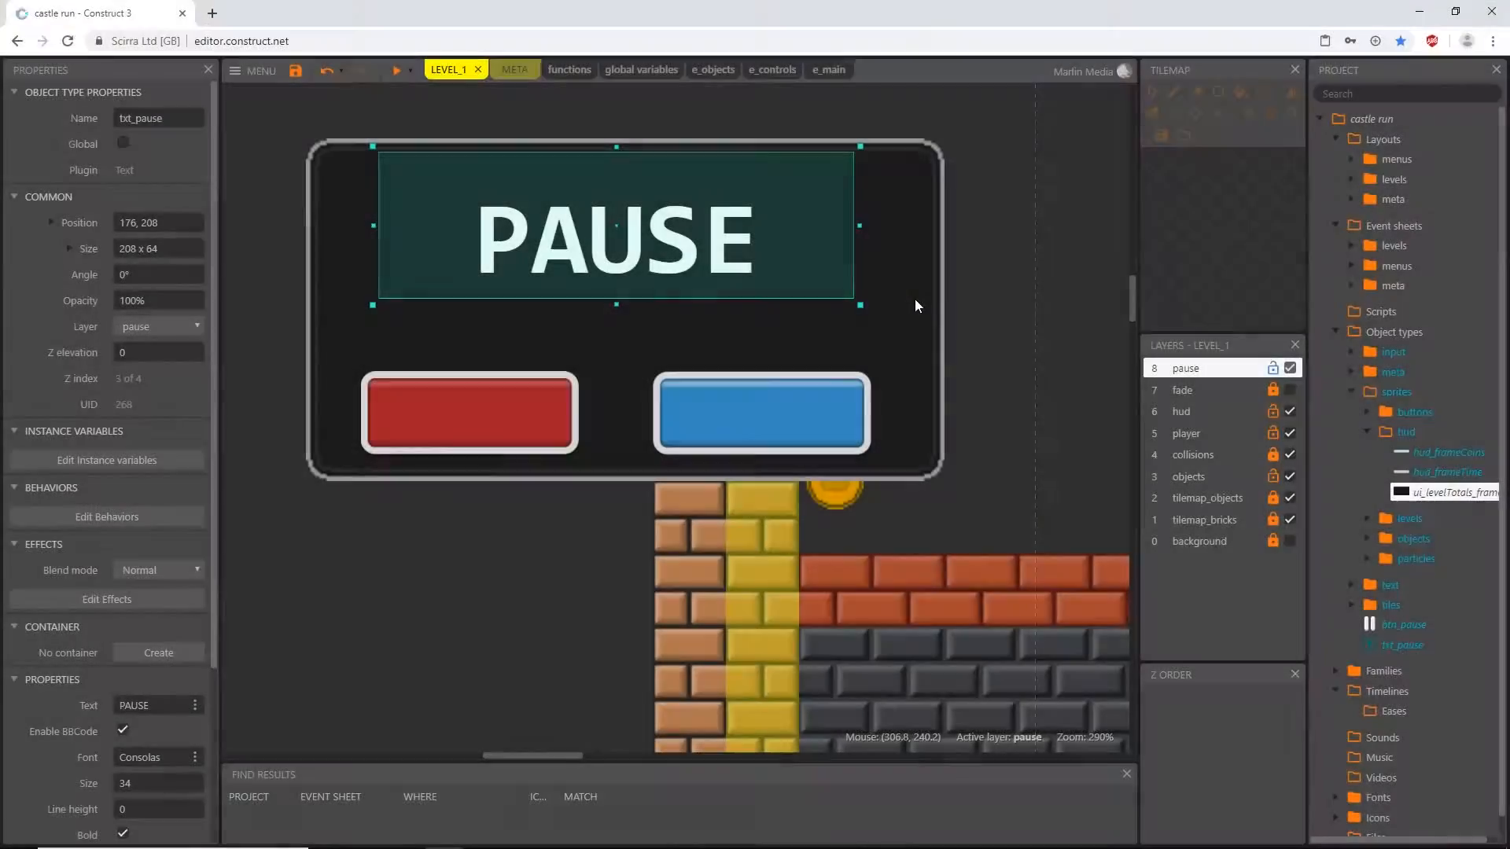
{"action": "left_click", "coordinate": [910, 297]}
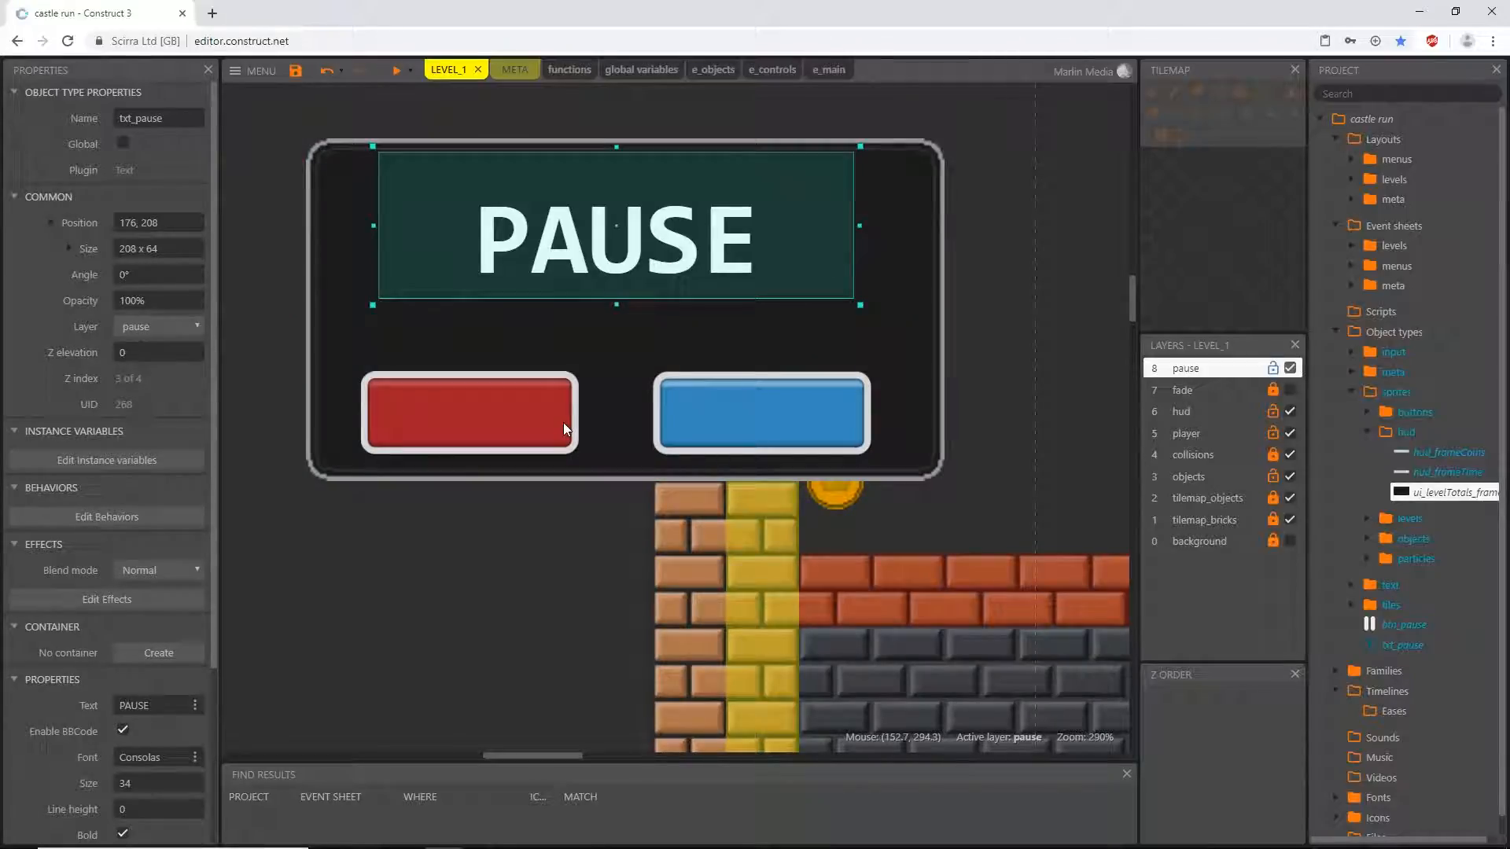
- Set the red quit button's origin to 298, 227 and move the button to 112, 304 inside the pause frame
{"action": "left_click", "coordinate": [438, 428]}
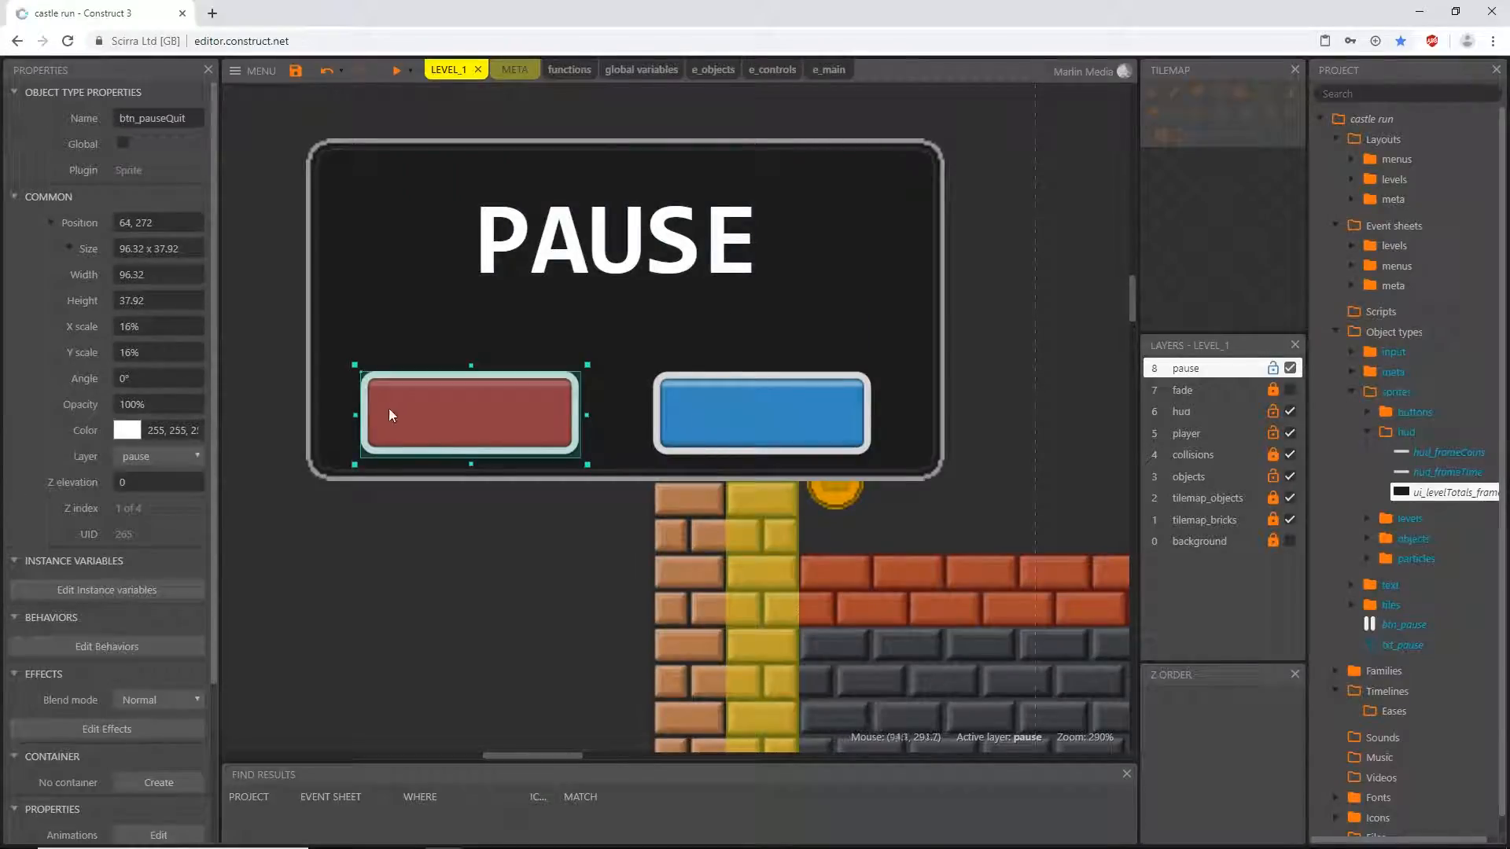
{"action": "double_click", "coordinate": [442, 418]}
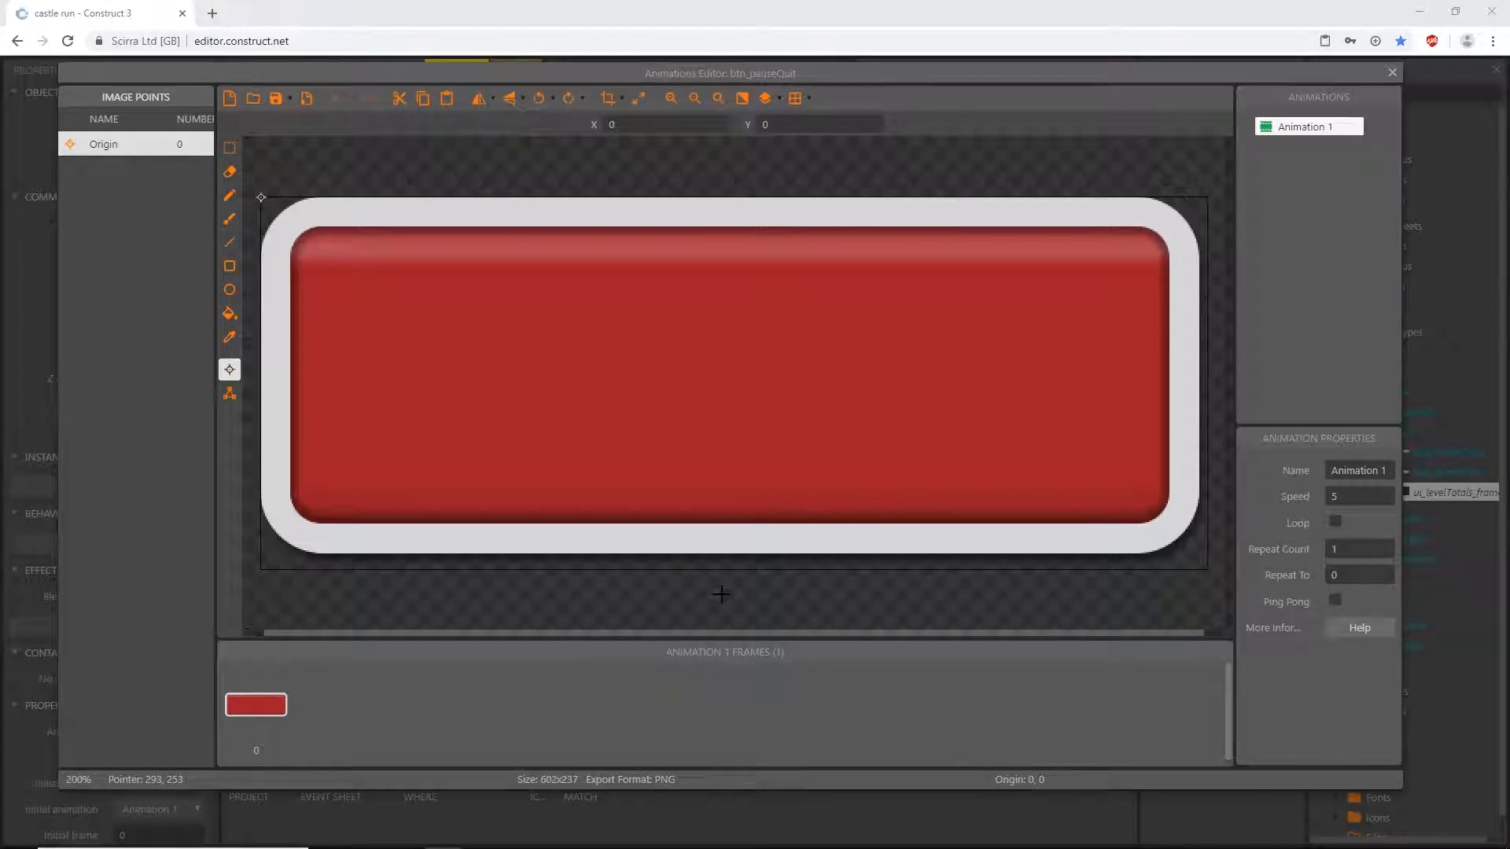
{"action": "left_click", "coordinate": [632, 127]}
{"action": "type", "text": "298"}
{"action": "left_click", "coordinate": [807, 124]}
{"action": "type", "text": "227"}
{"action": "left_click", "coordinate": [1393, 73]}
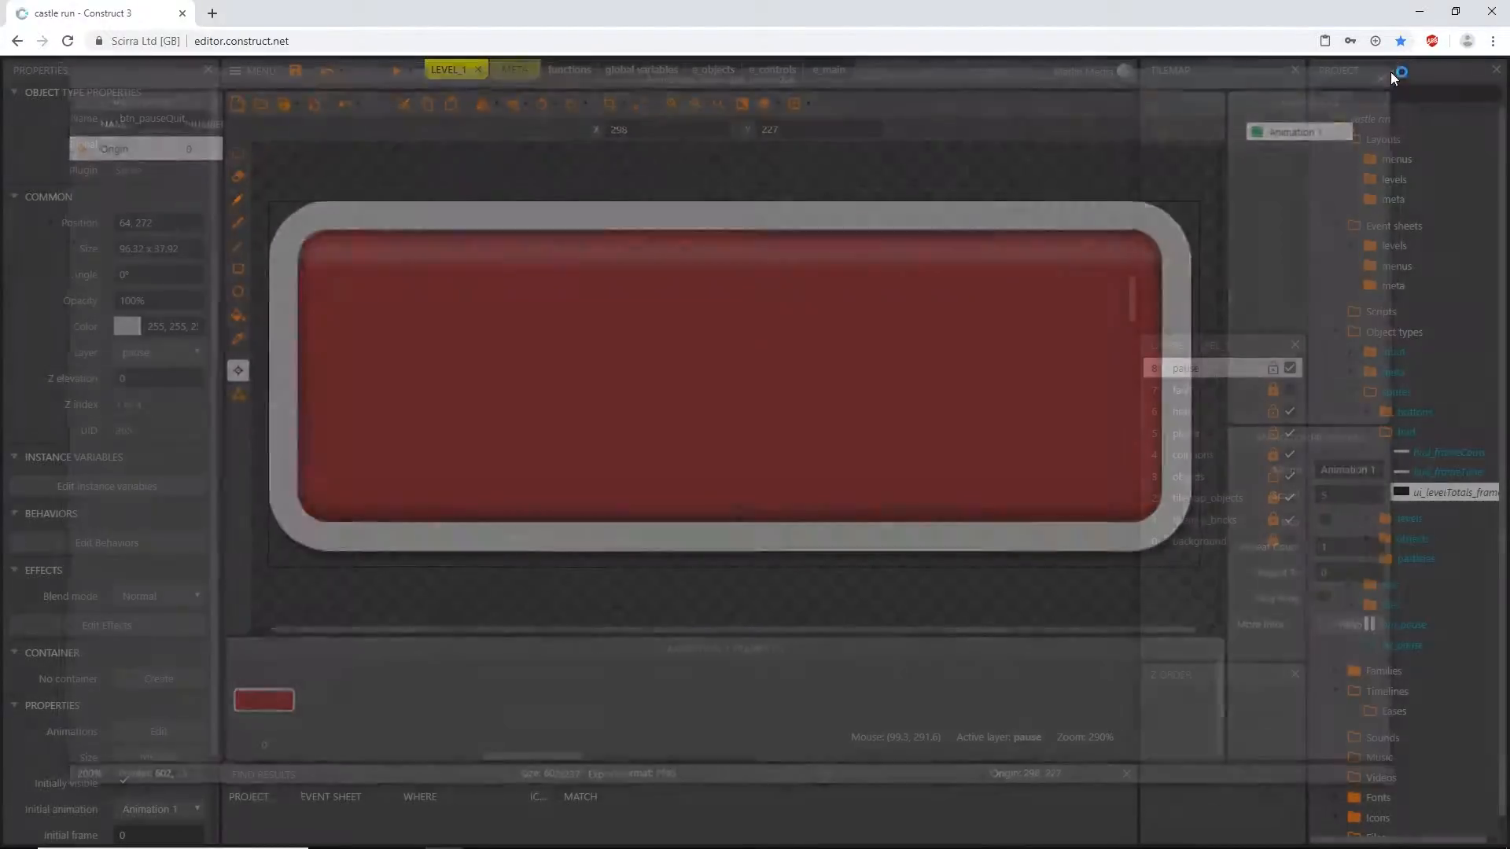
{"action": "left_click_drag", "start_coordinate": [384, 352], "coordinate": [475, 415]}
- Set the blue continue button's origin to 298, 227 and move it to 240, 304, level with the quit button
{"action": "double_click", "coordinate": [758, 417]}
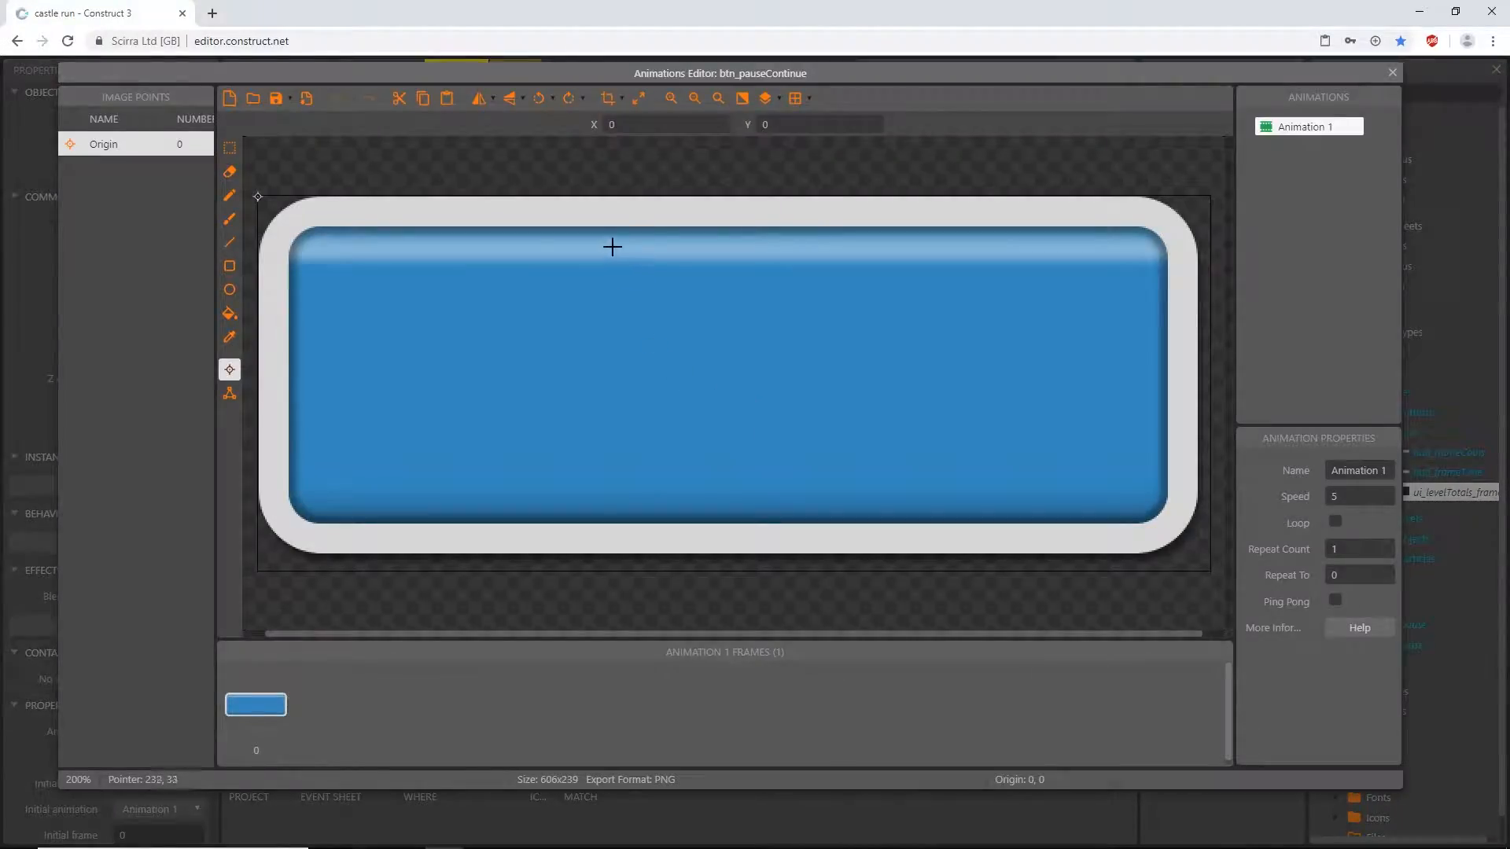
{"action": "left_click", "coordinate": [634, 123]}
{"action": "type", "text": "298"}
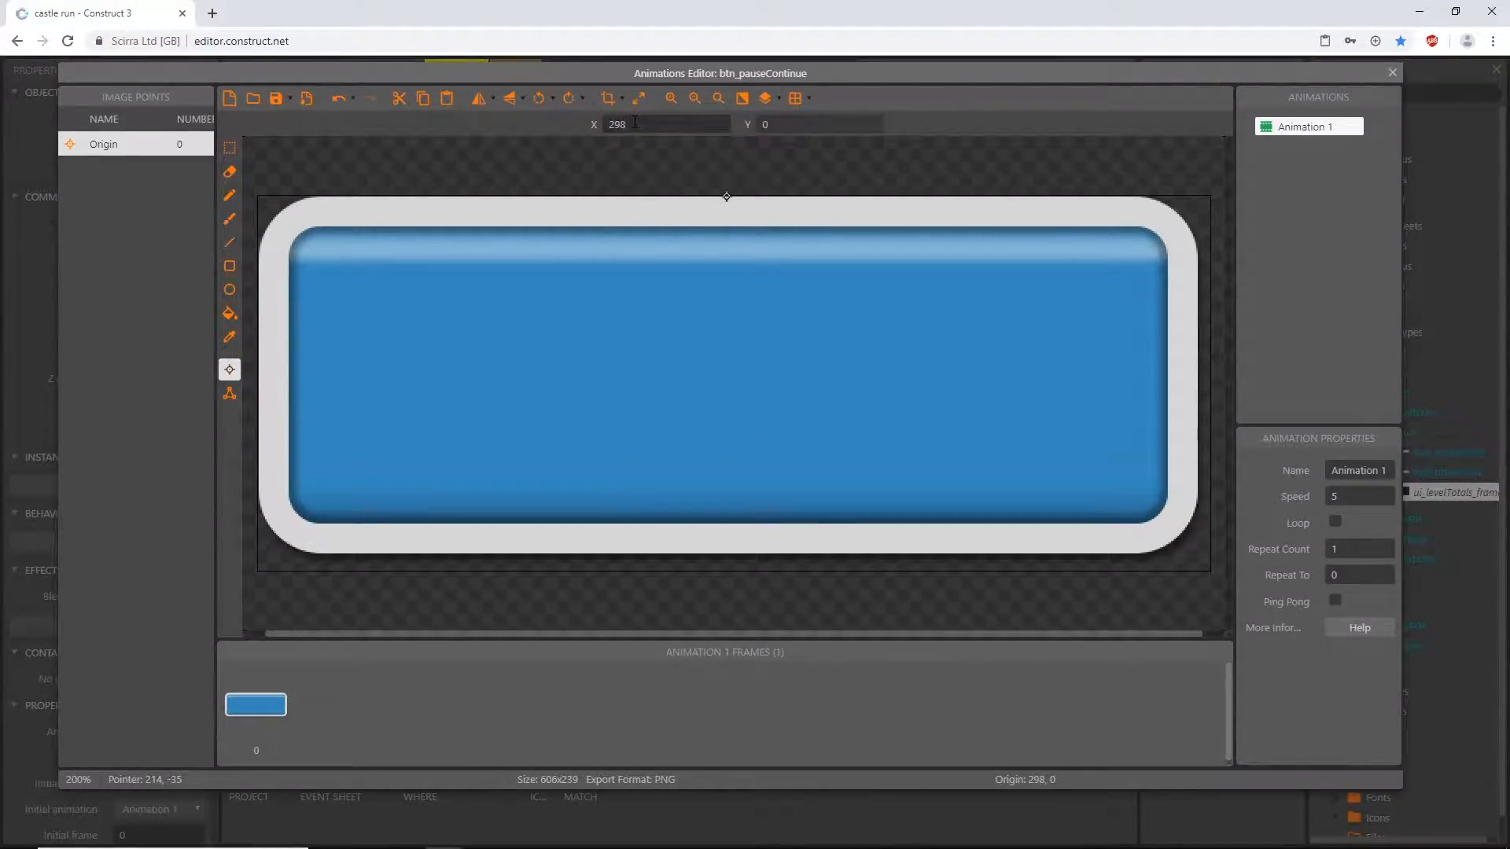
{"action": "left_click", "coordinate": [763, 126]}
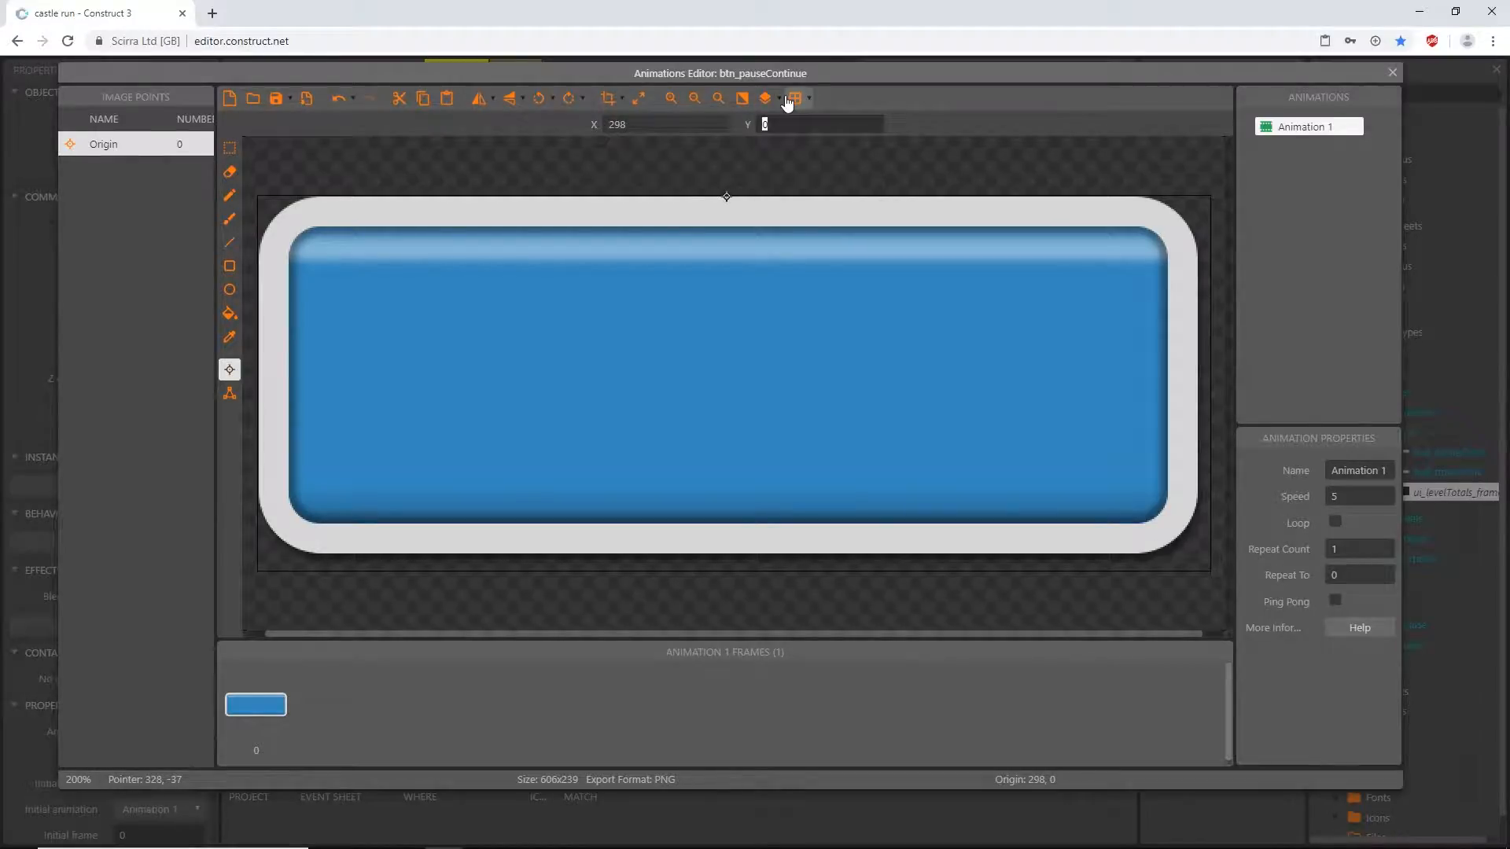
{"action": "type", "text": "227"}
{"action": "left_click", "coordinate": [1392, 72]}
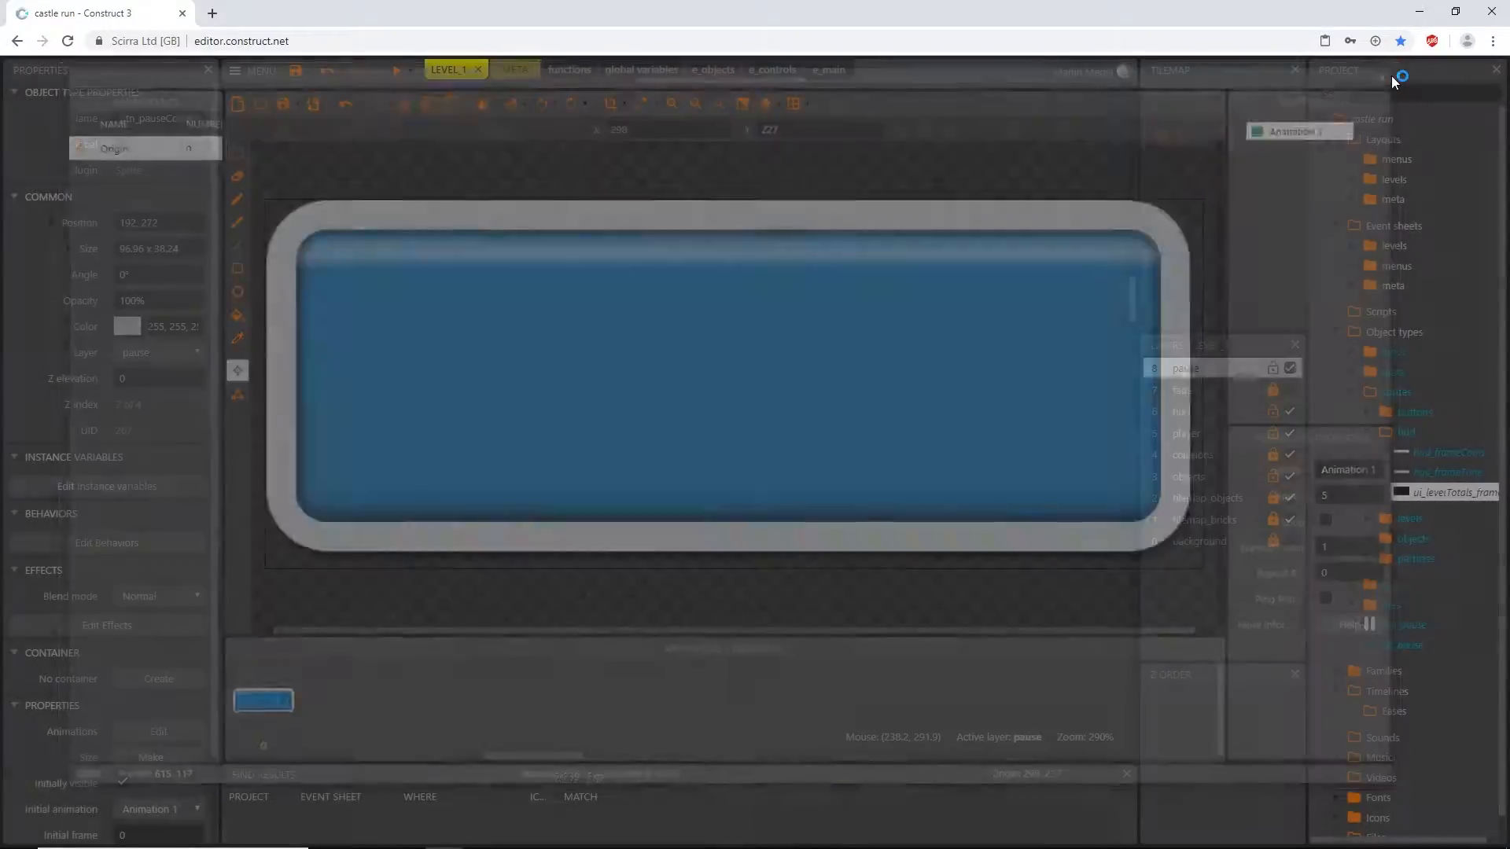
{"action": "left_click_drag", "start_coordinate": [768, 408], "coordinate": [780, 406]}
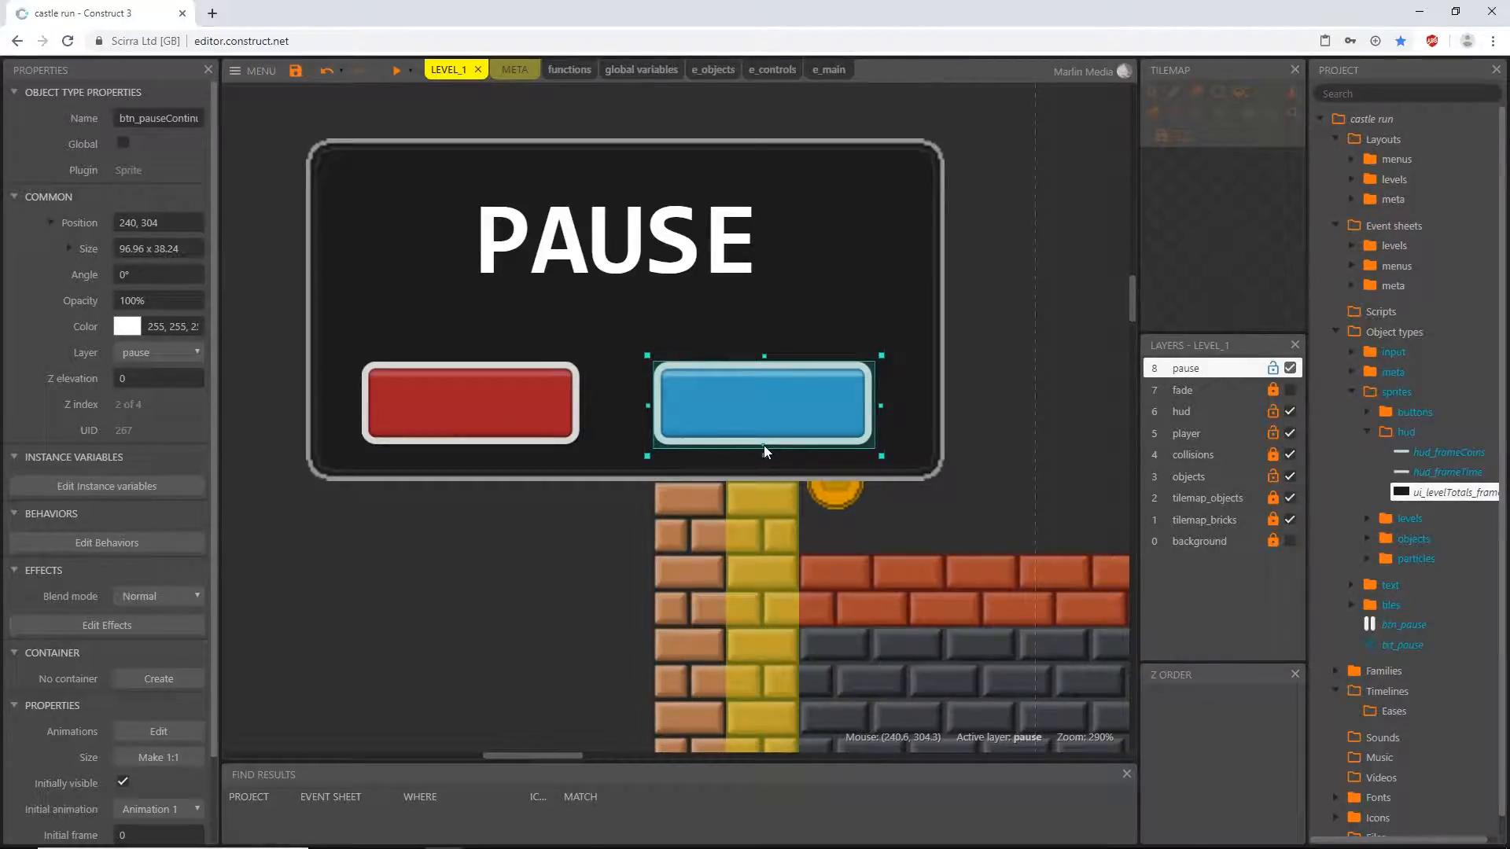
{"action": "left_click", "coordinate": [538, 425]}
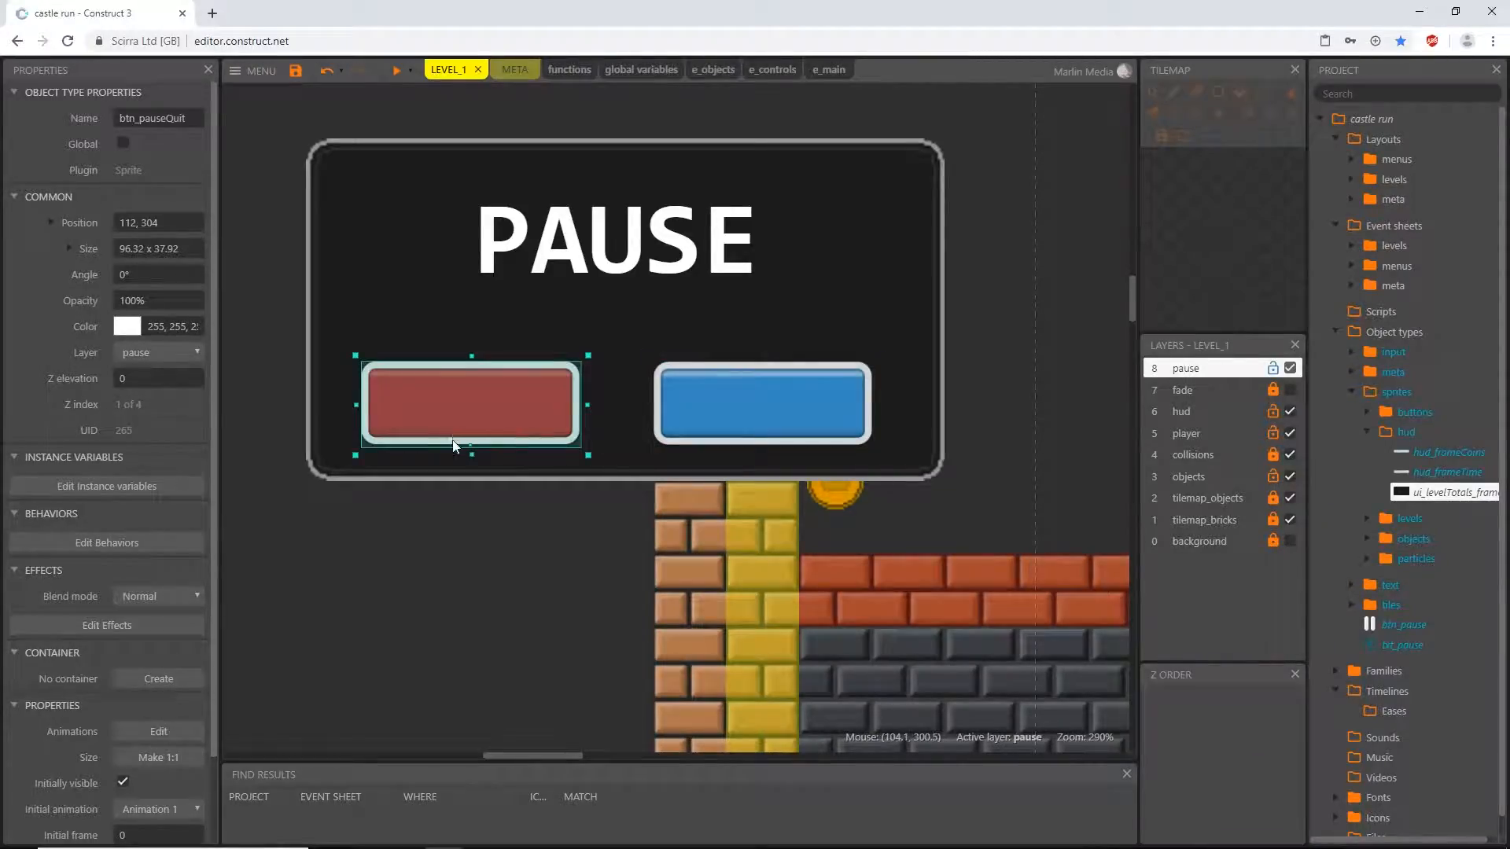
{"action": "key", "text": "Escape"}
- Edit the pause frame sprite and add a first image point at 82, 134 for the quit button
{"action": "double_click", "coordinate": [860, 265]}
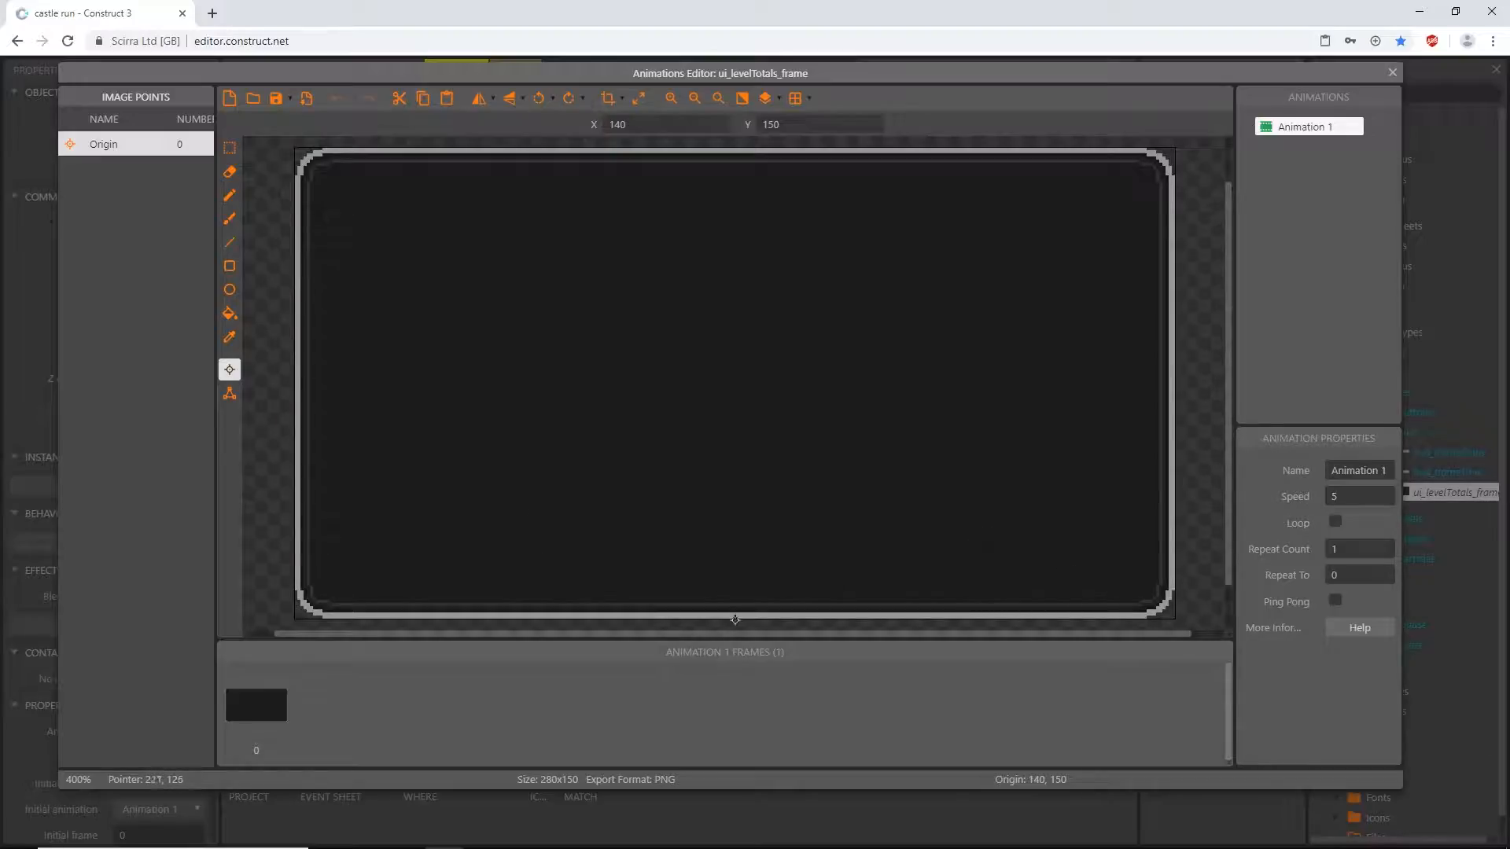
{"action": "right_click", "coordinate": [112, 197]}
{"action": "left_click", "coordinate": [172, 212]}
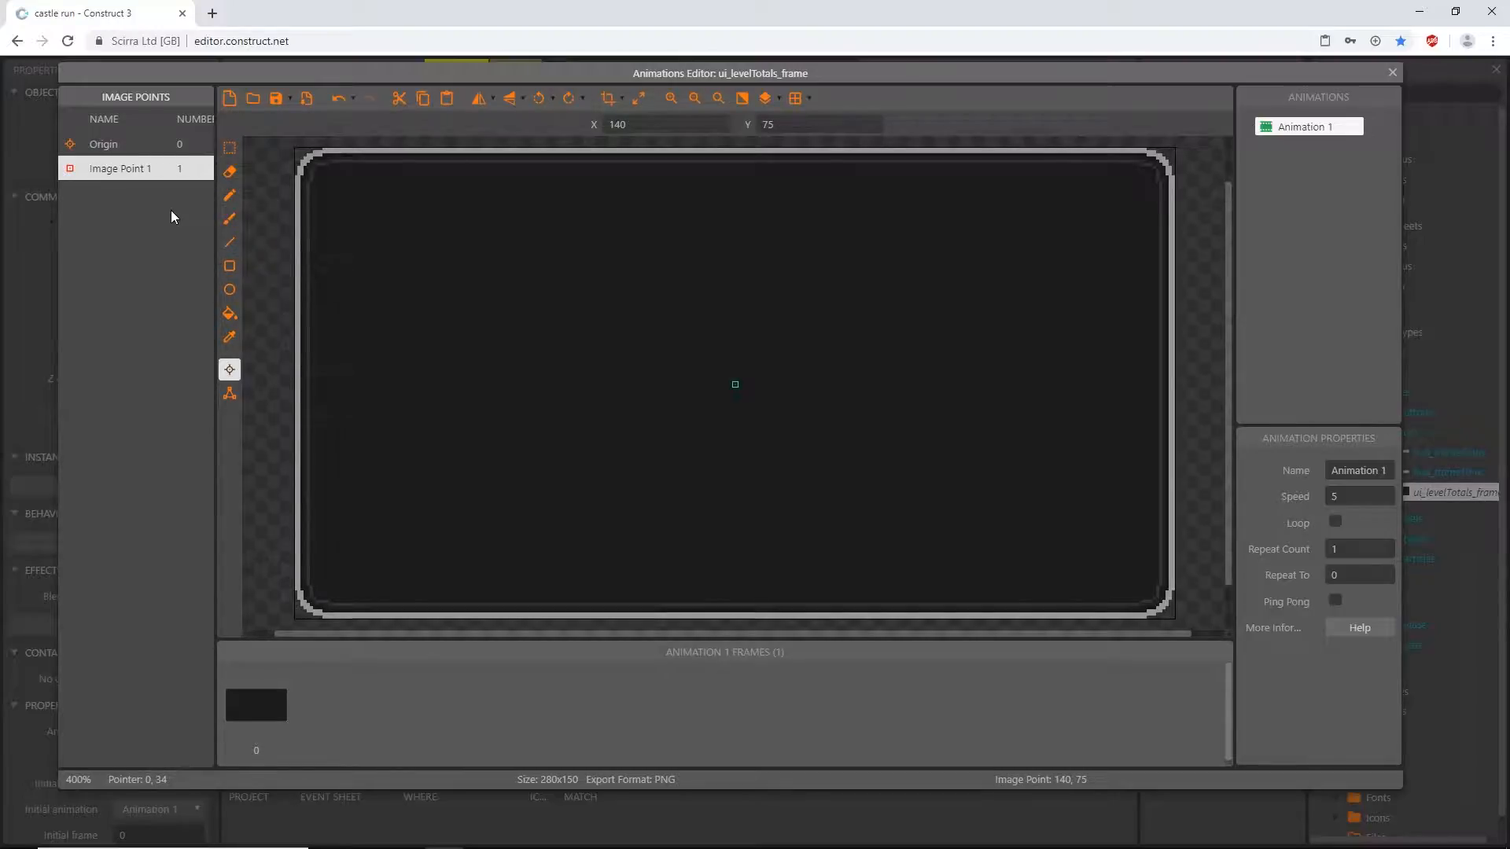
{"action": "double_click", "coordinate": [643, 125]}
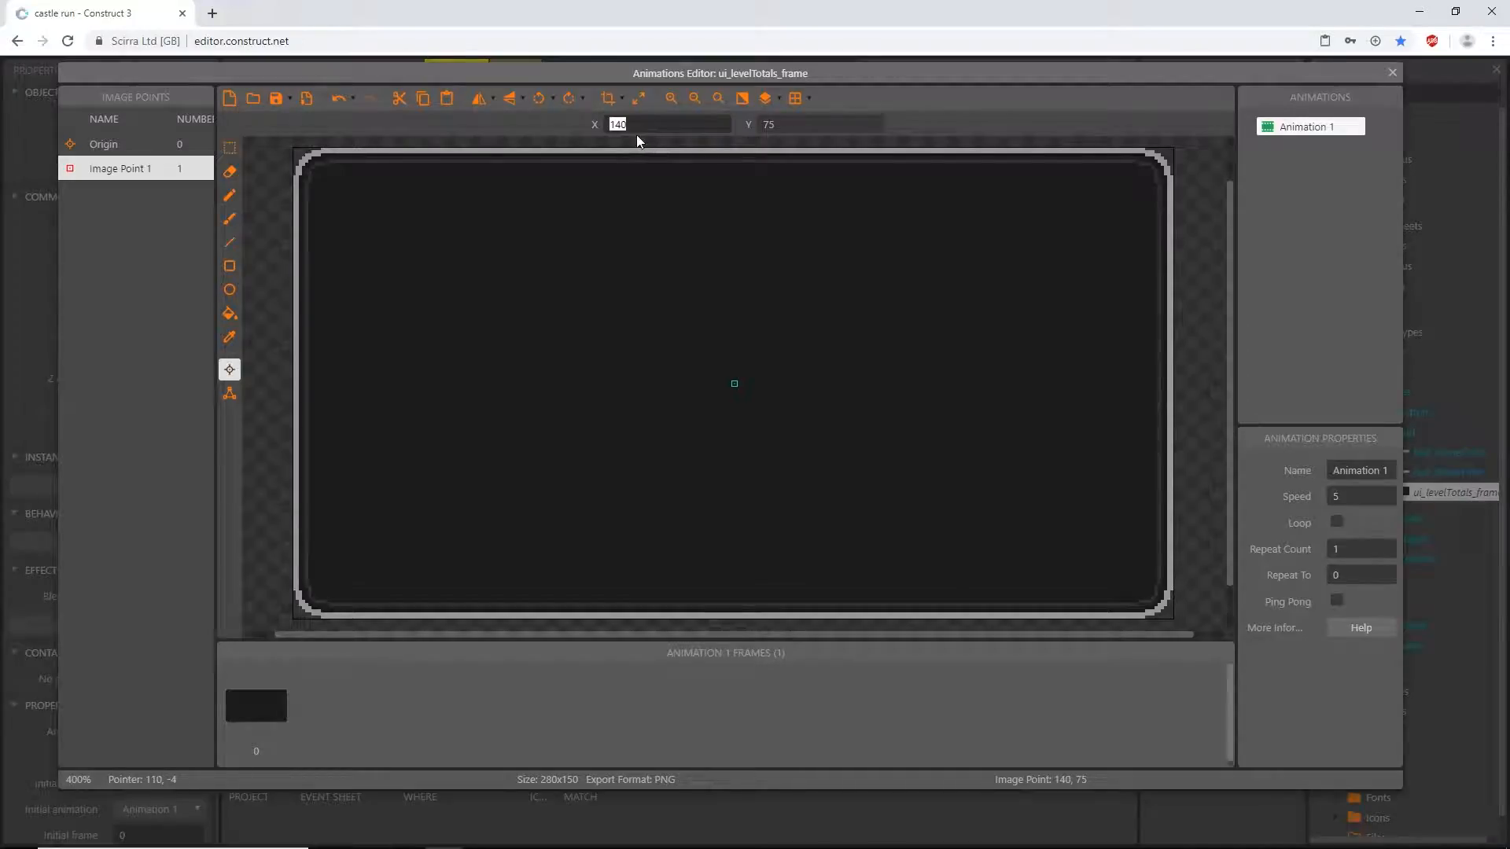
{"action": "type", "text": "82"}
{"action": "key", "text": "Tab"}
{"action": "type", "text": "134"}
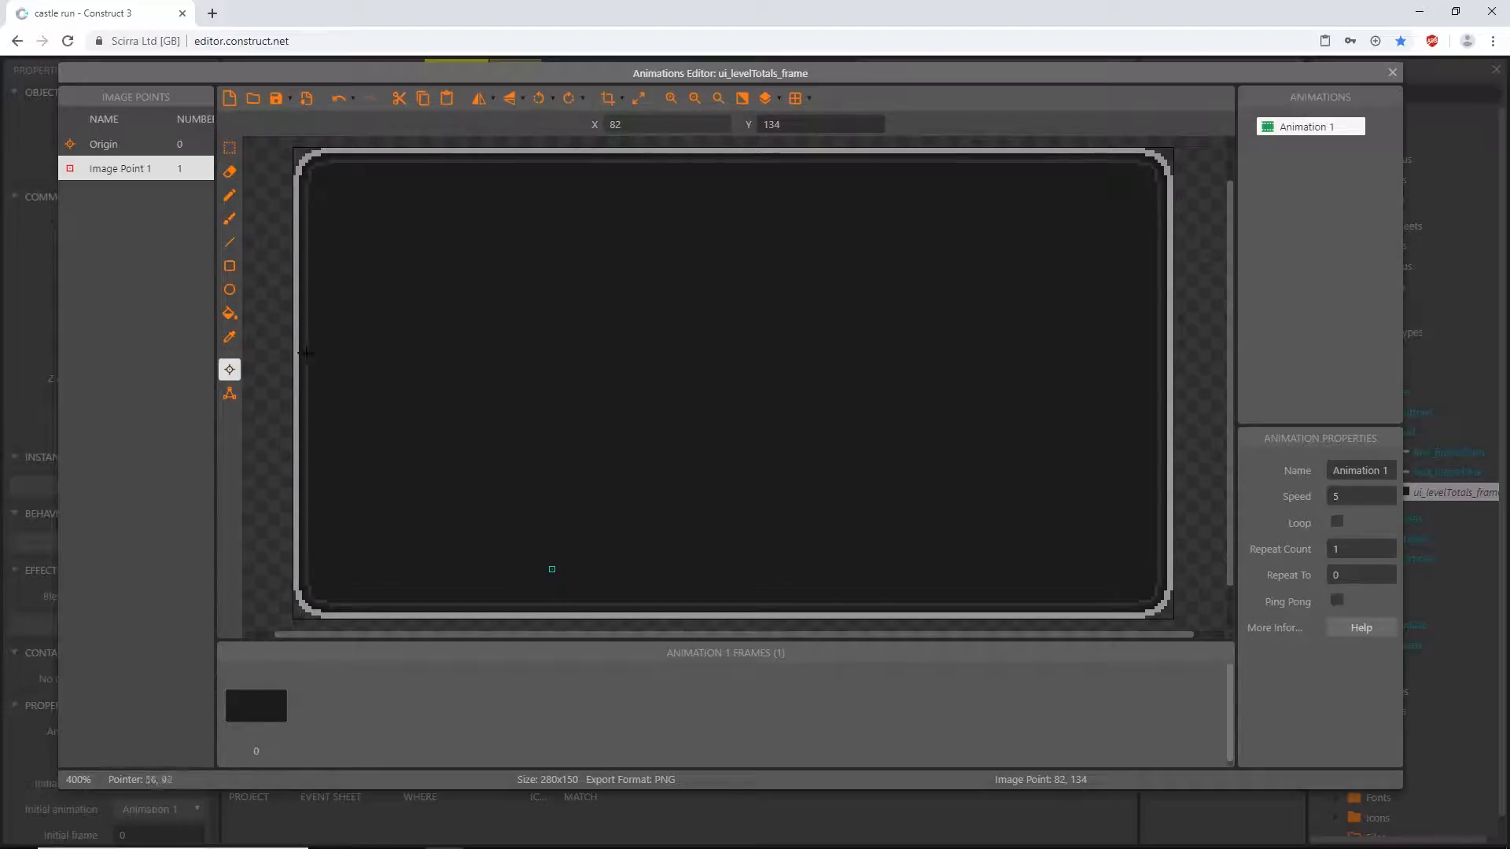
- Add a second image point at 200, 134 to the pause frame sprite for the continue button
{"action": "right_click", "coordinate": [115, 223]}
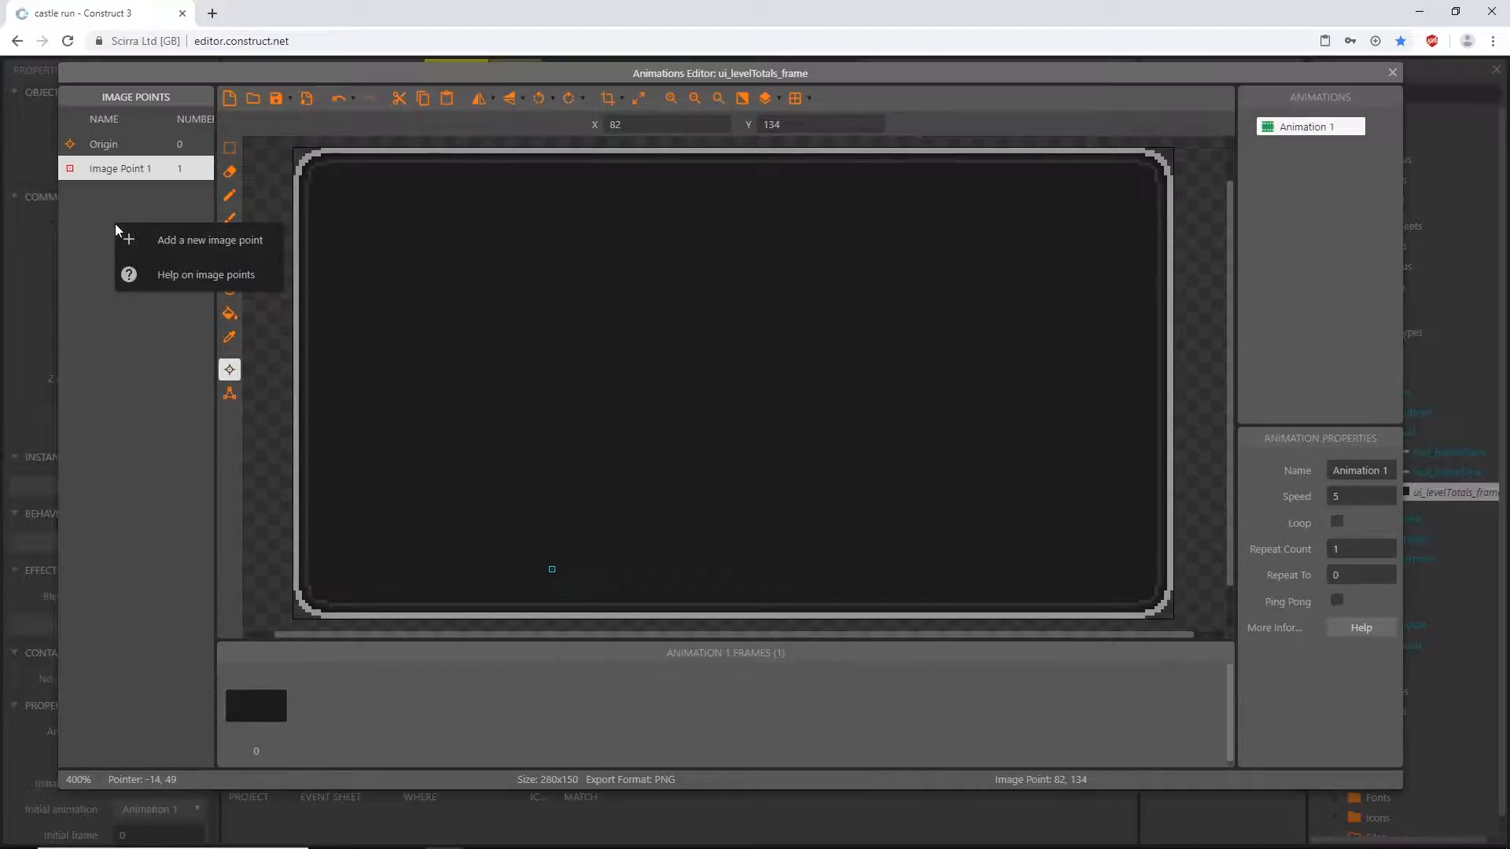
{"action": "left_click", "coordinate": [167, 239]}
{"action": "left_click", "coordinate": [653, 126]}
{"action": "type", "text": "200"}
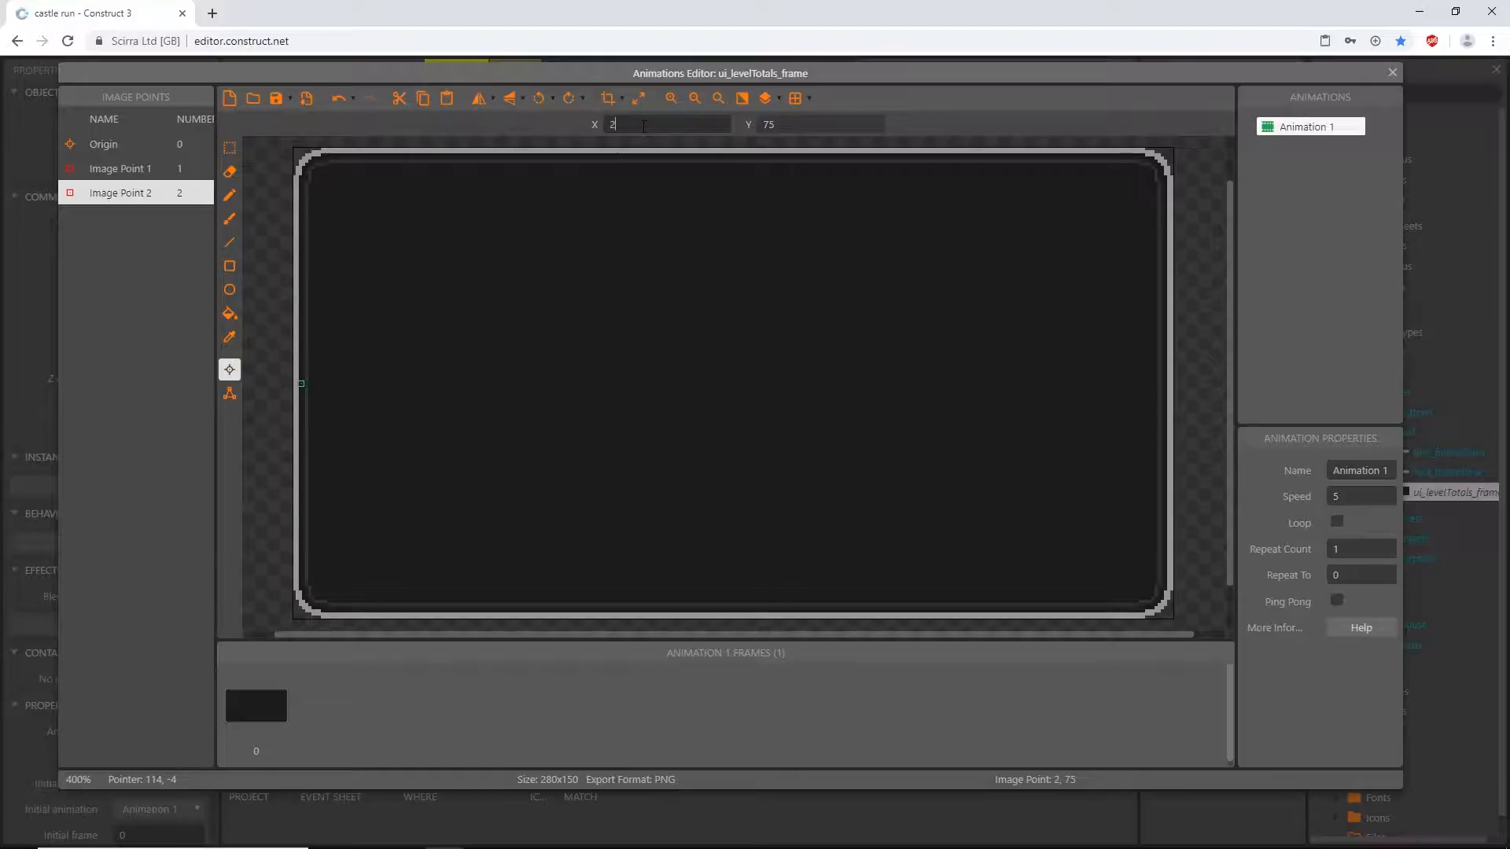
{"action": "key", "text": "Tab"}
{"action": "type", "text": "134"}
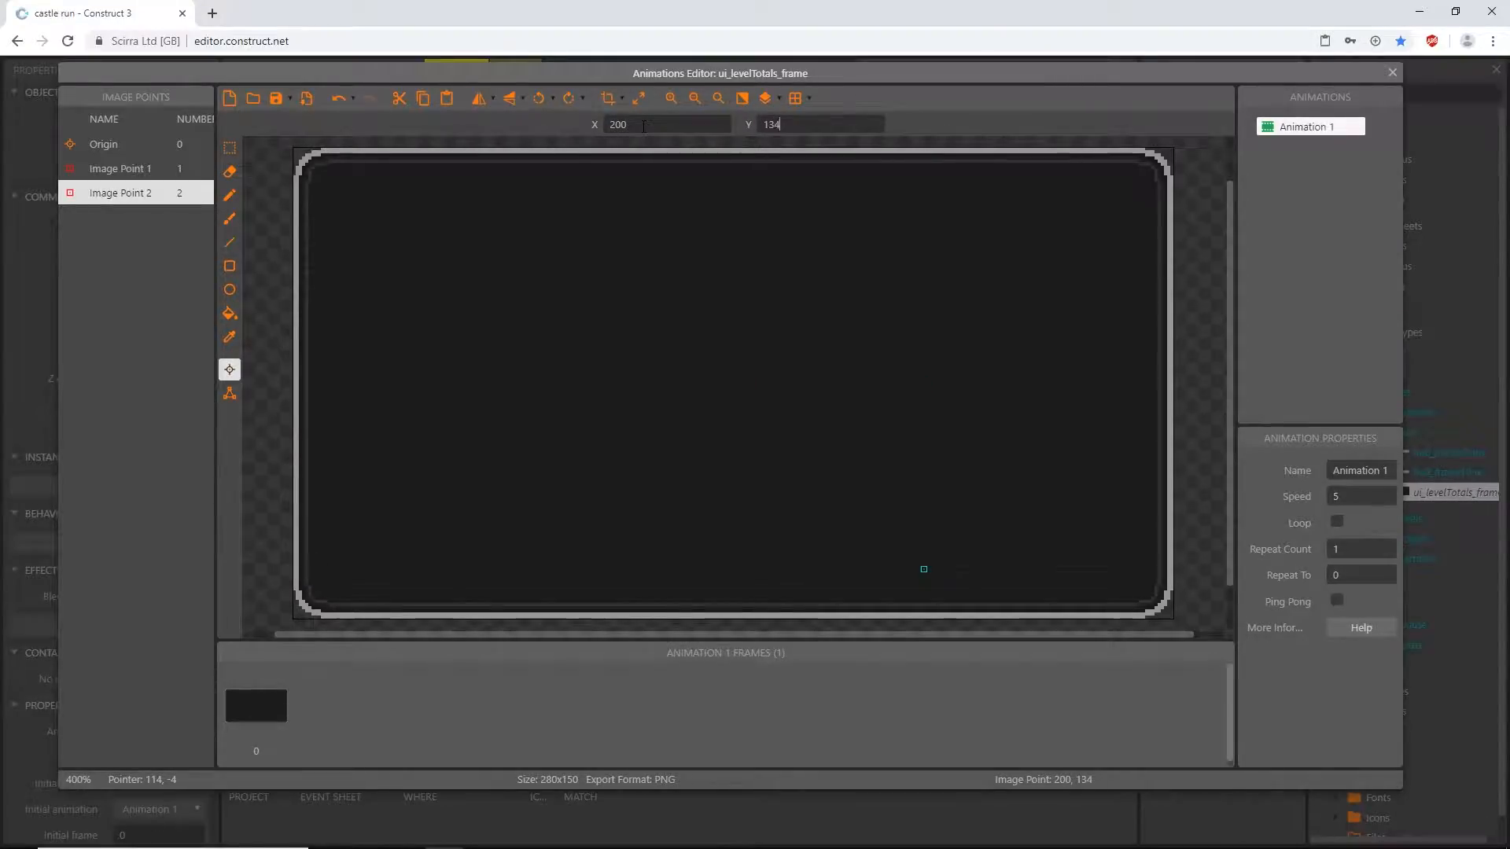
- Add a third image point at 140, 36 to the pause frame for the PAUSE text and close the animations editor
{"action": "right_click", "coordinate": [115, 234]}
{"action": "left_click", "coordinate": [174, 249]}
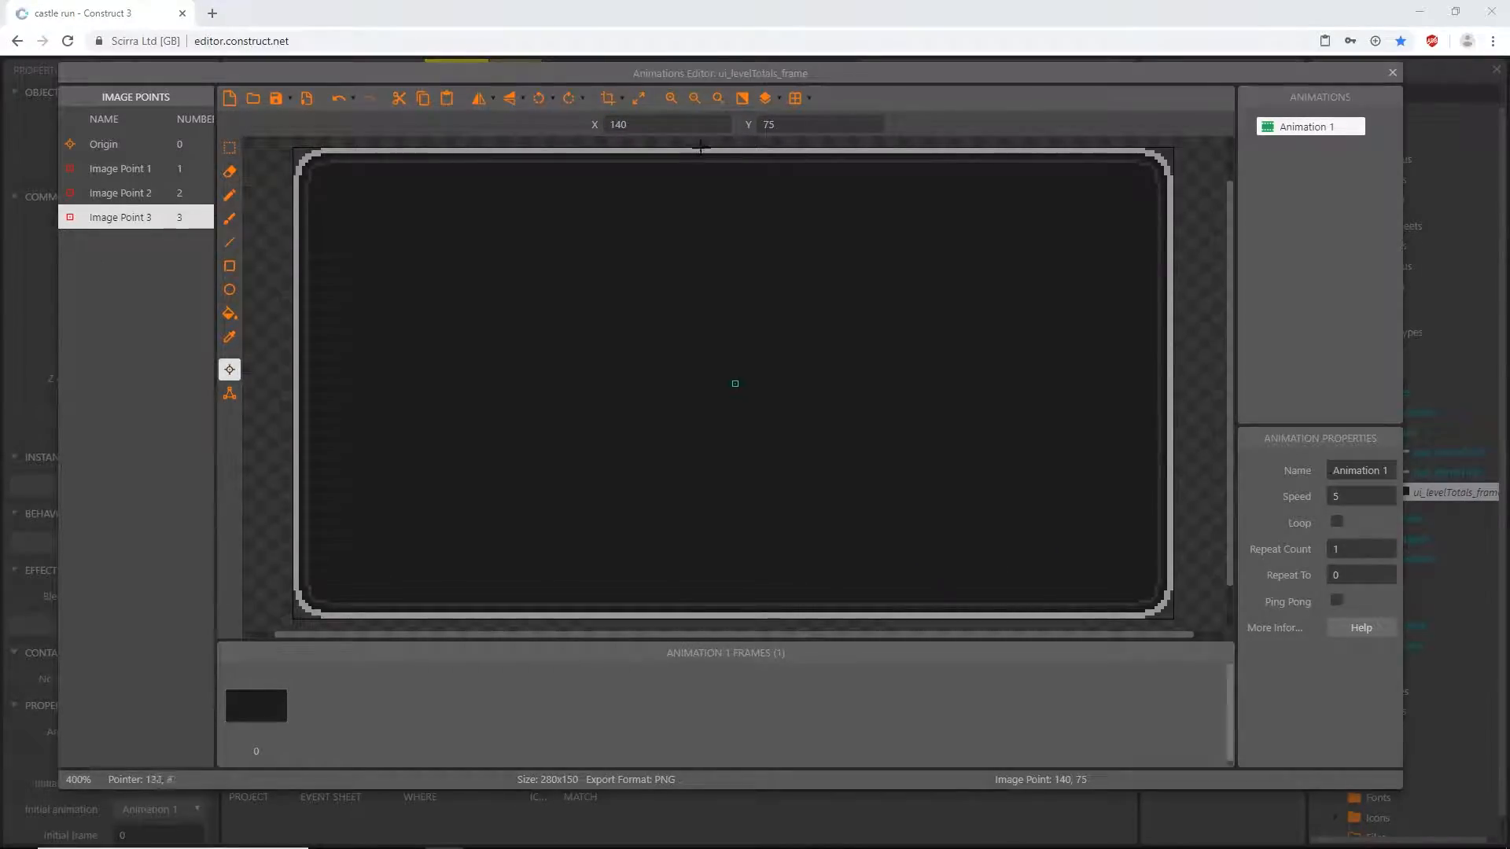
{"action": "left_click", "coordinate": [645, 126]}
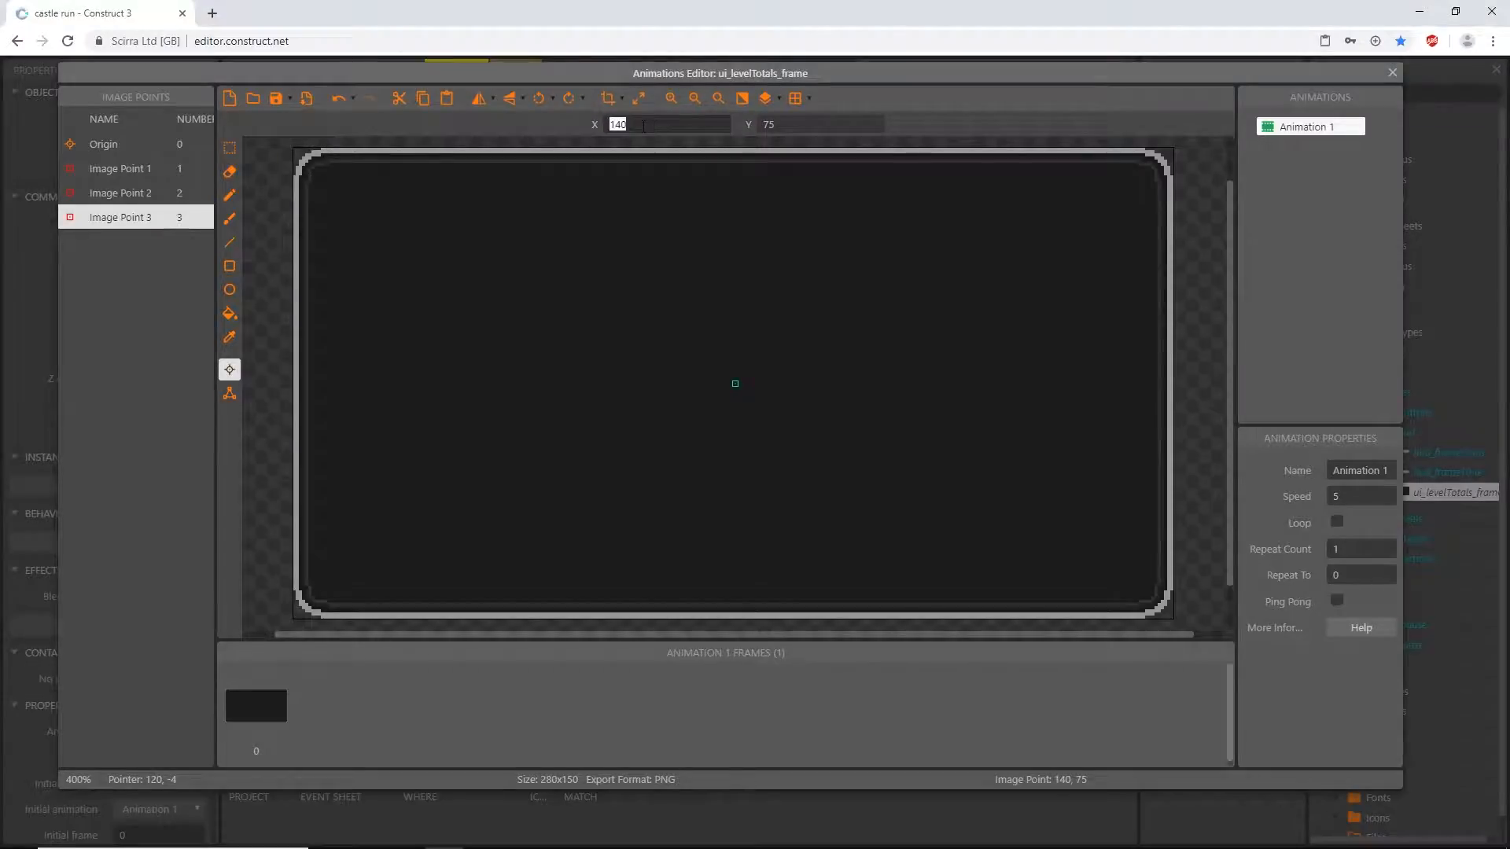
{"action": "left_click", "coordinate": [802, 127]}
{"action": "type", "text": "36"}
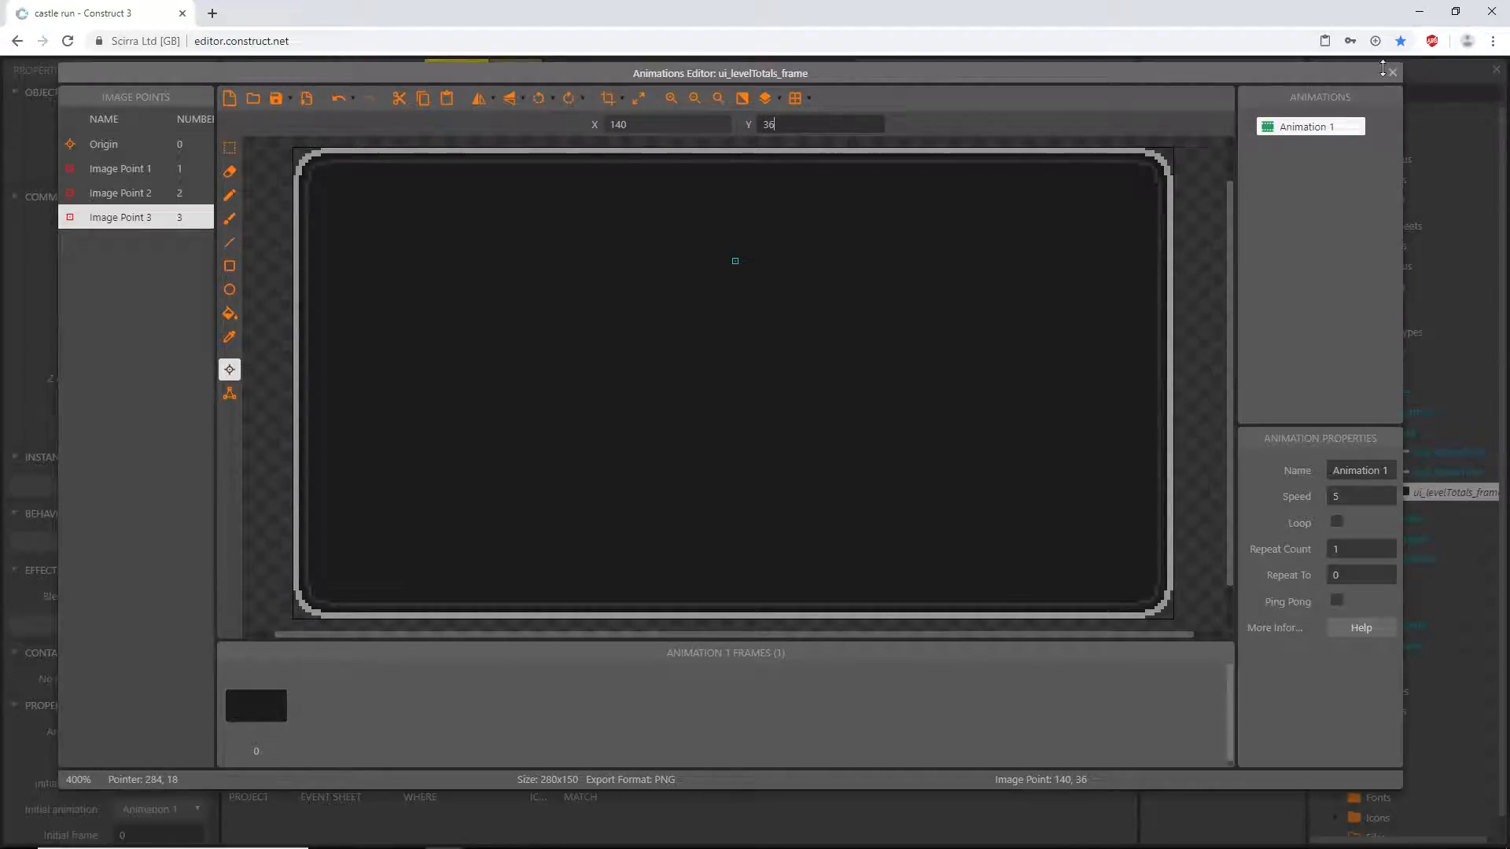
{"action": "left_click", "coordinate": [1393, 72]}
{"action": "scroll", "coordinate": [649, 396], "scroll_direction": "down", "scroll_amount": 2, "text": "ctrl"}
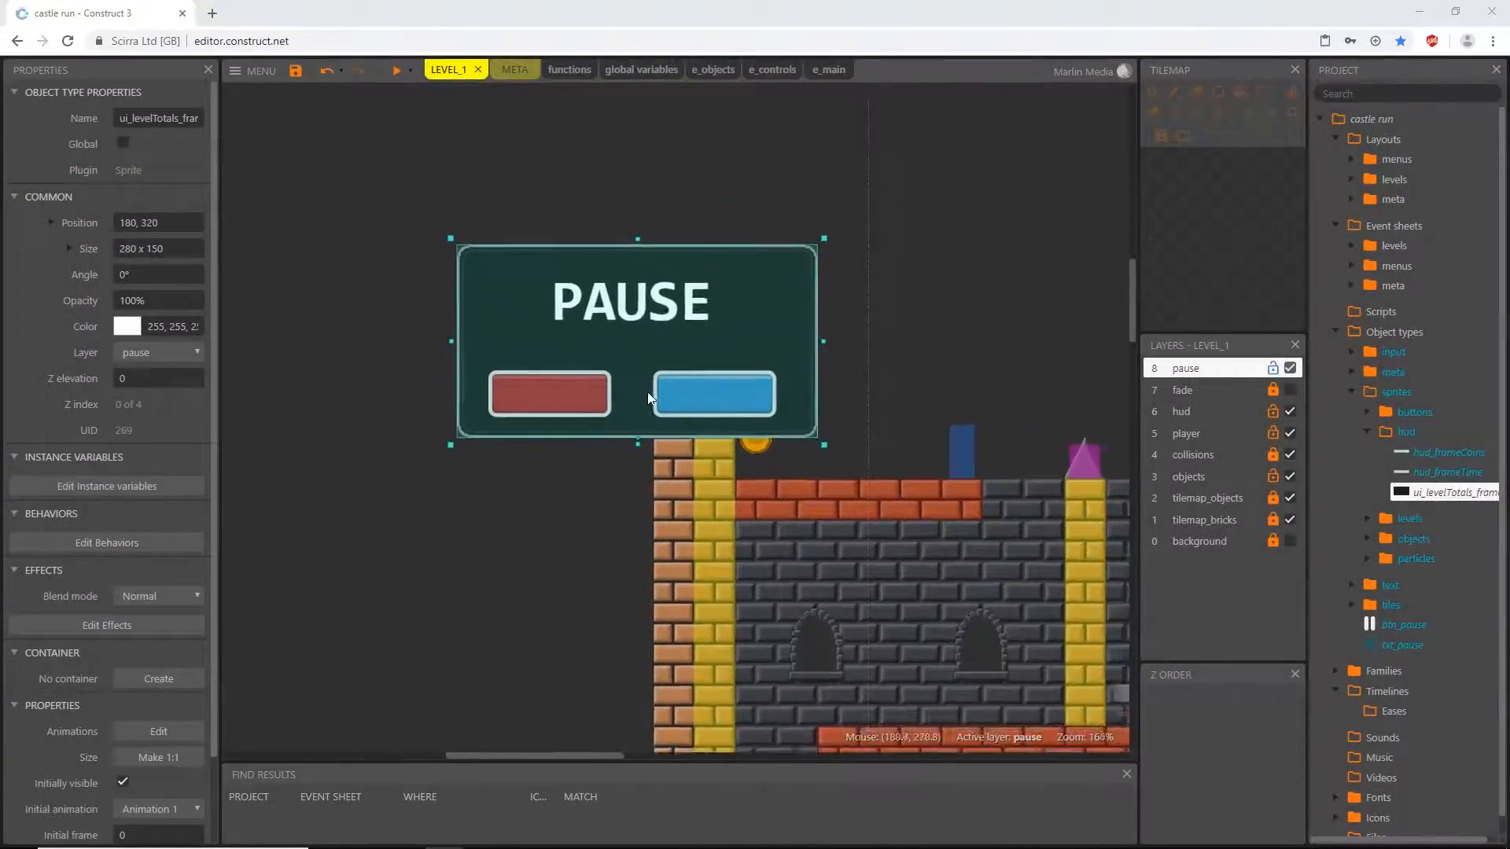
{"action": "scroll", "coordinate": [644, 402], "scroll_direction": "down", "scroll_amount": 4, "text": "ctrl"}
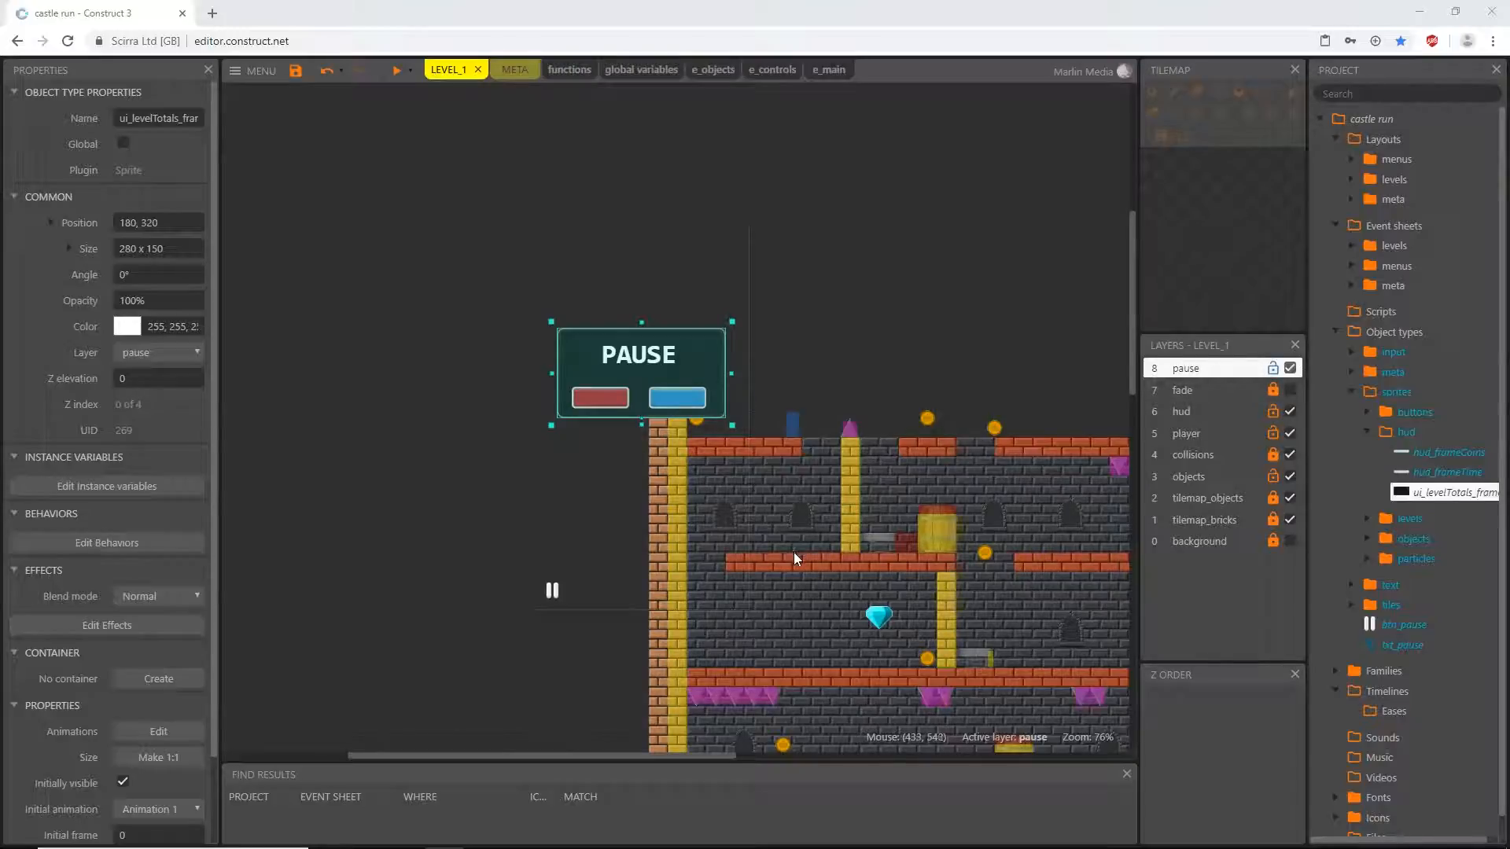
- Review the start-of-layout events of the Initialize Main group in e_main and return to the LEVEL_1 layout
{"action": "left_click", "coordinate": [829, 71]}
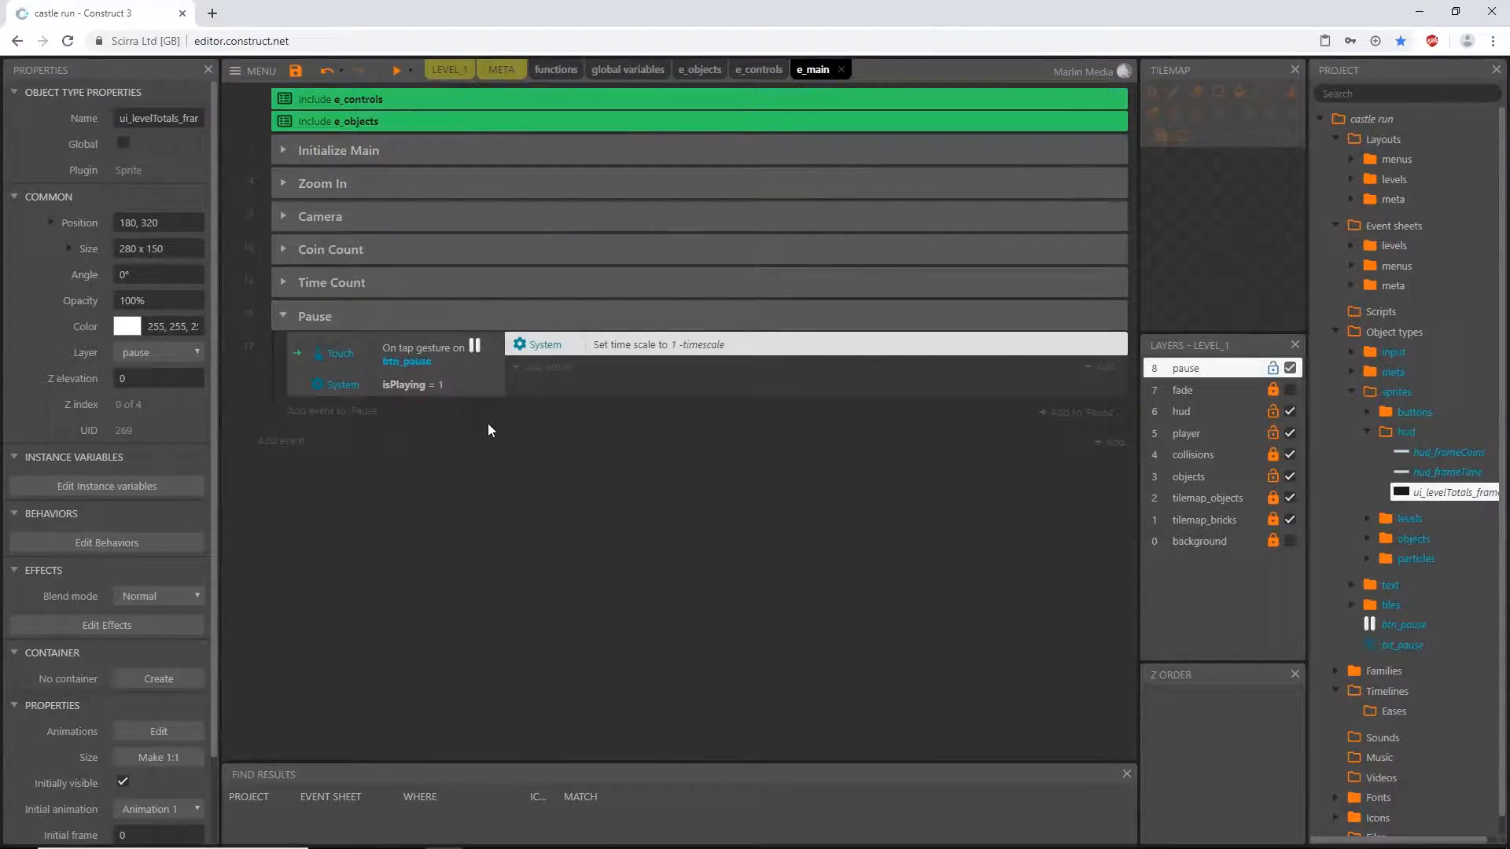
{"action": "left_click", "coordinate": [284, 148]}
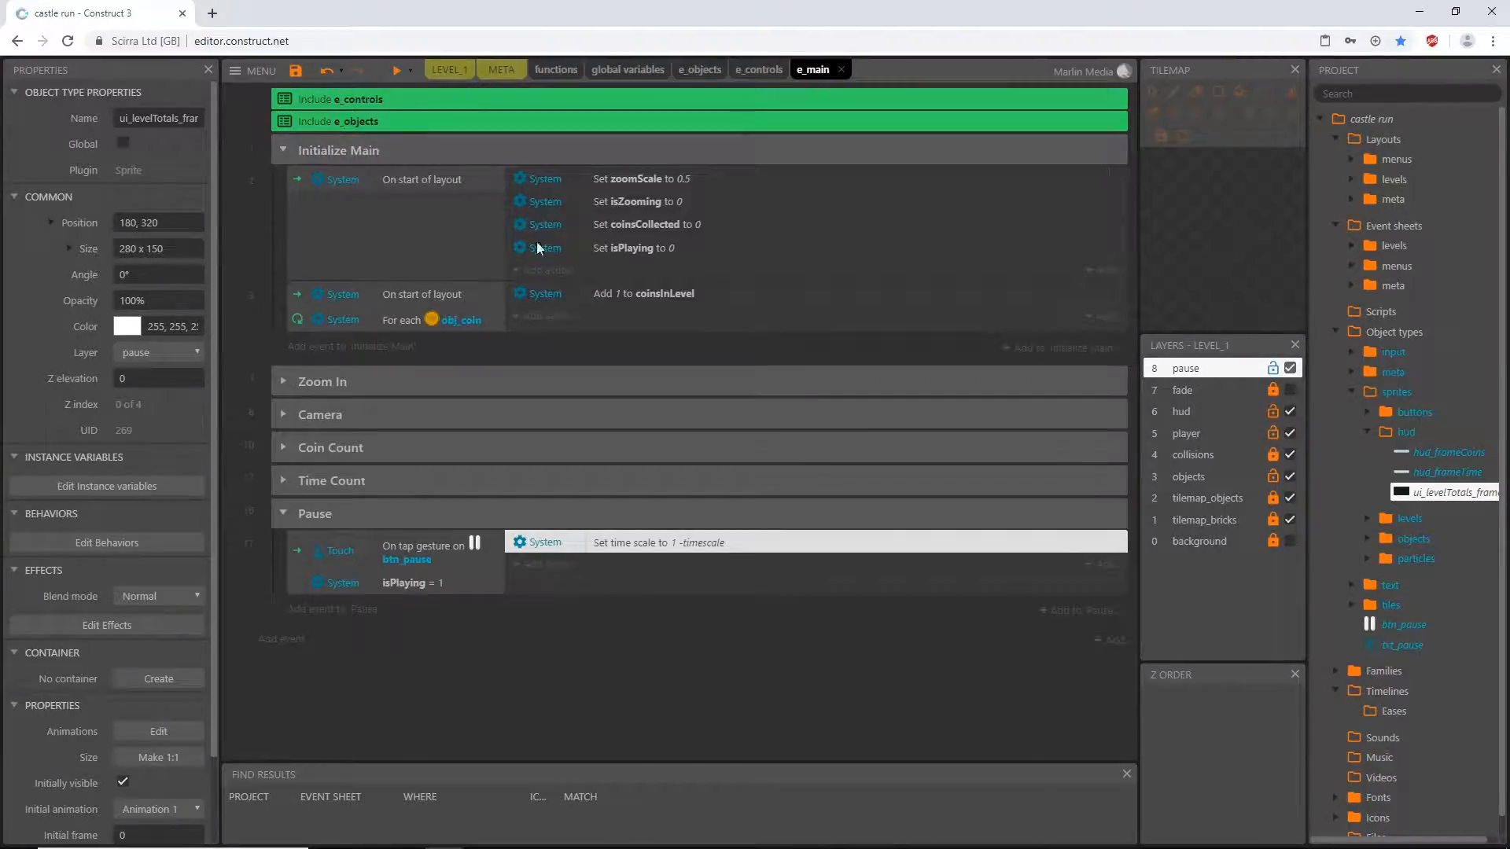
{"action": "left_click", "coordinate": [427, 180]}
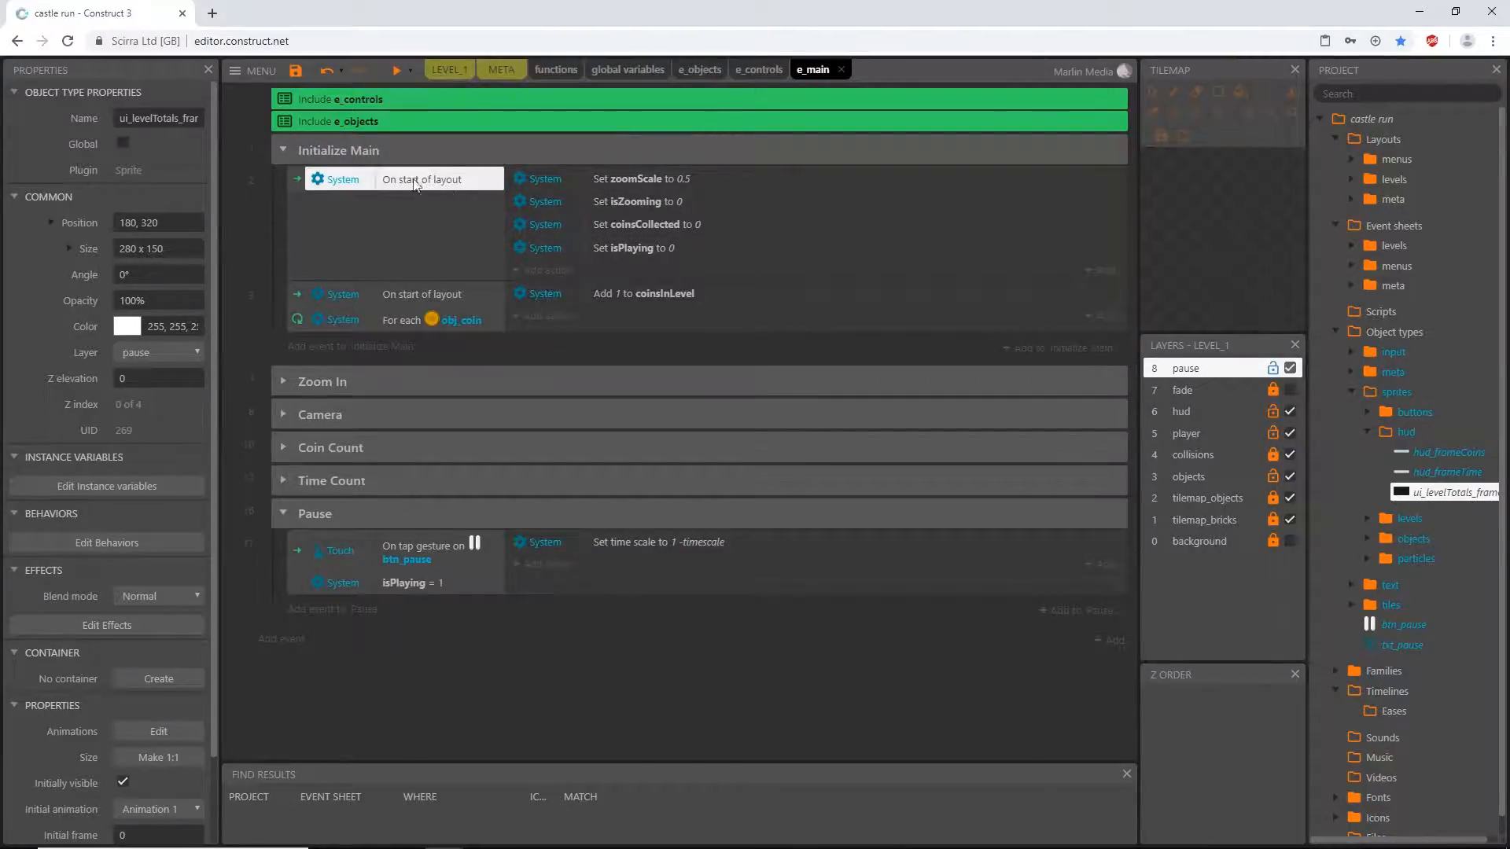
{"action": "left_click", "coordinate": [284, 150]}
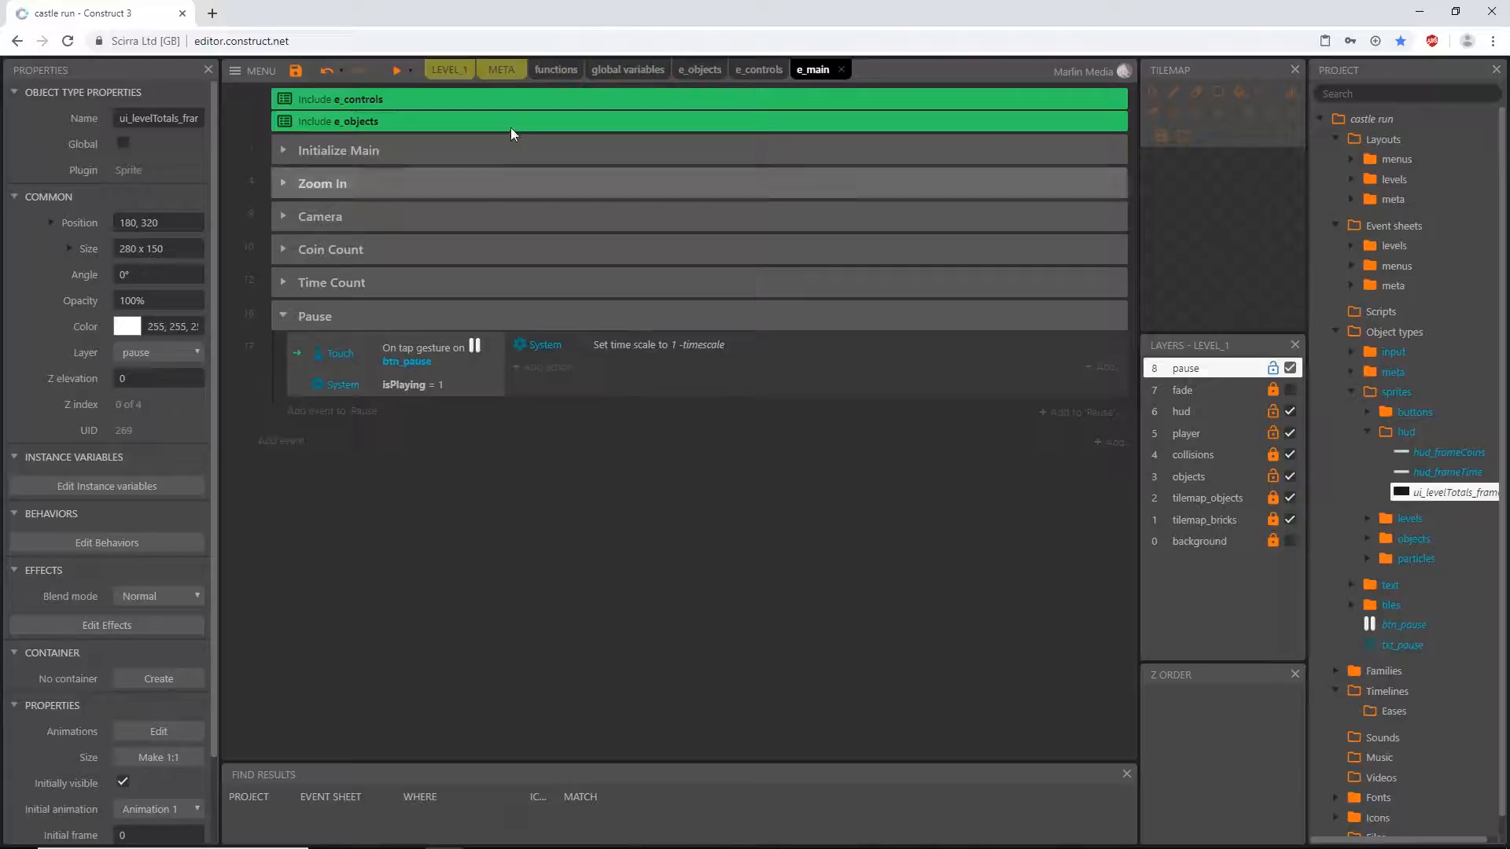
{"action": "left_click", "coordinate": [449, 70]}
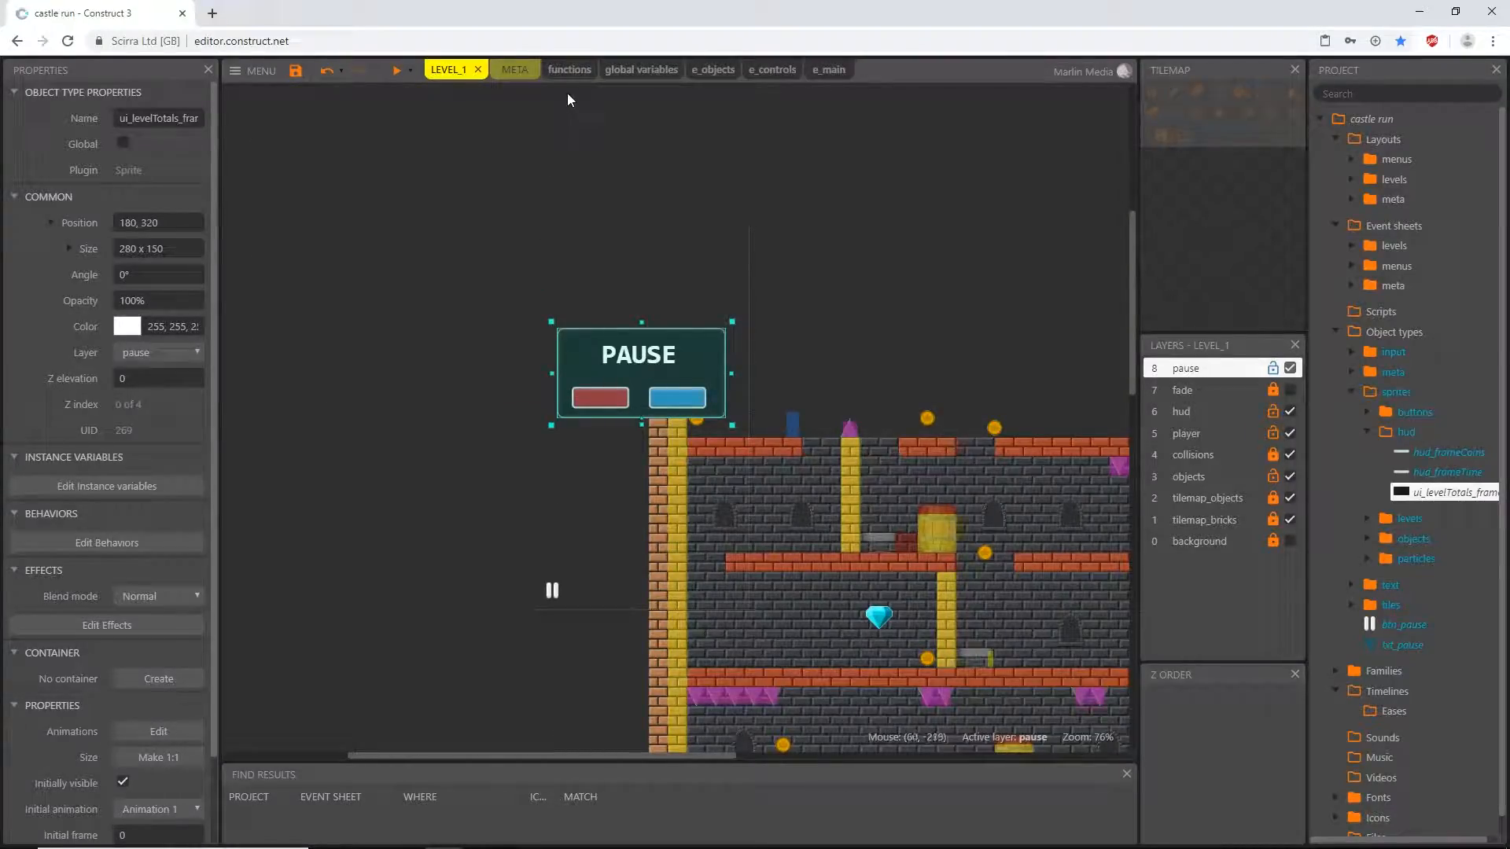
- Add a new group named Pause Creation to the functions event sheet
{"action": "left_click", "coordinate": [569, 70]}
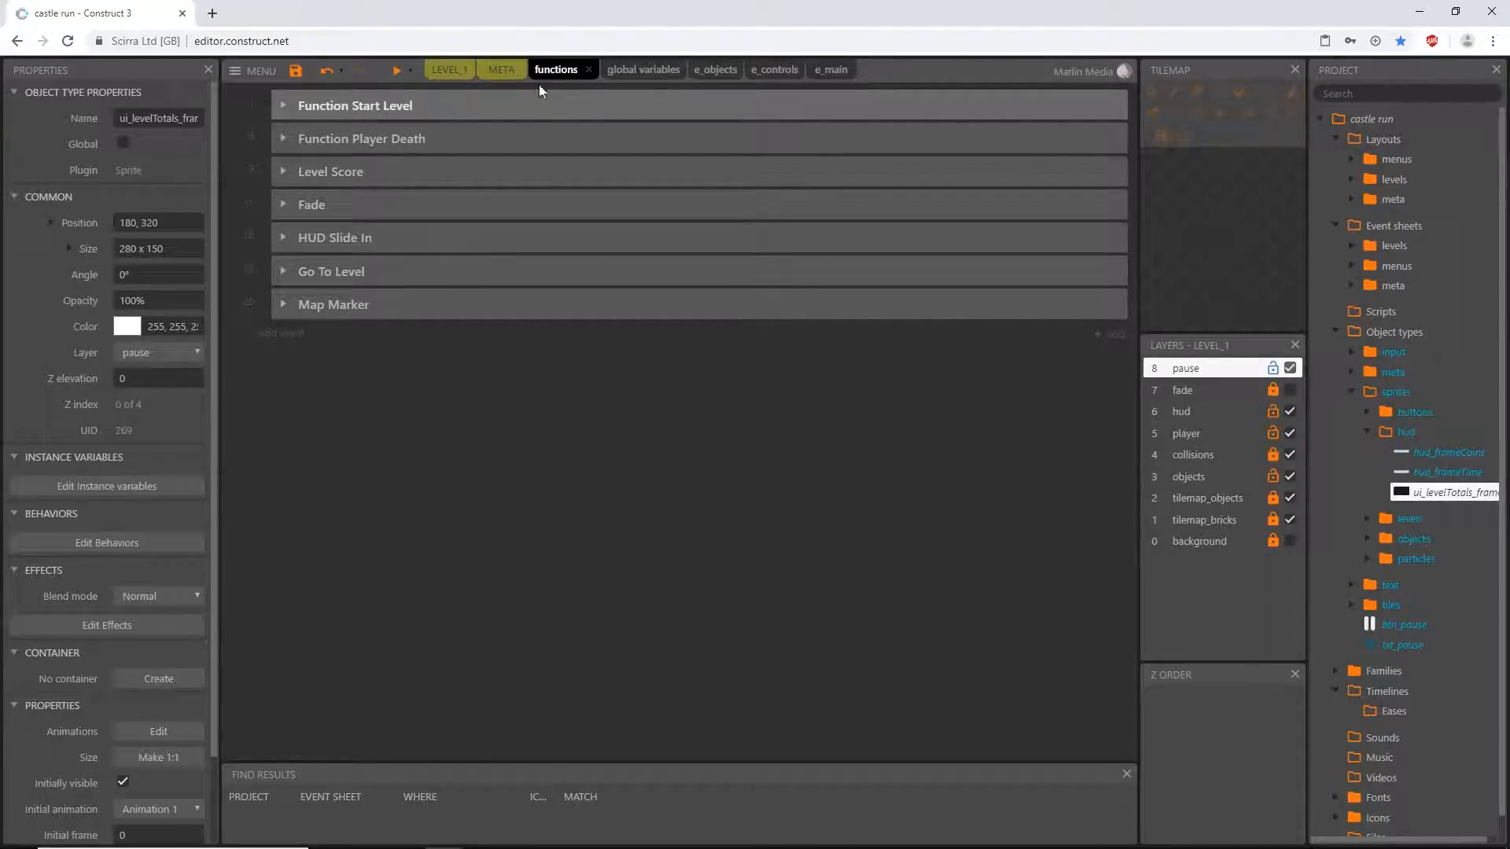
{"action": "right_click", "coordinate": [304, 367]}
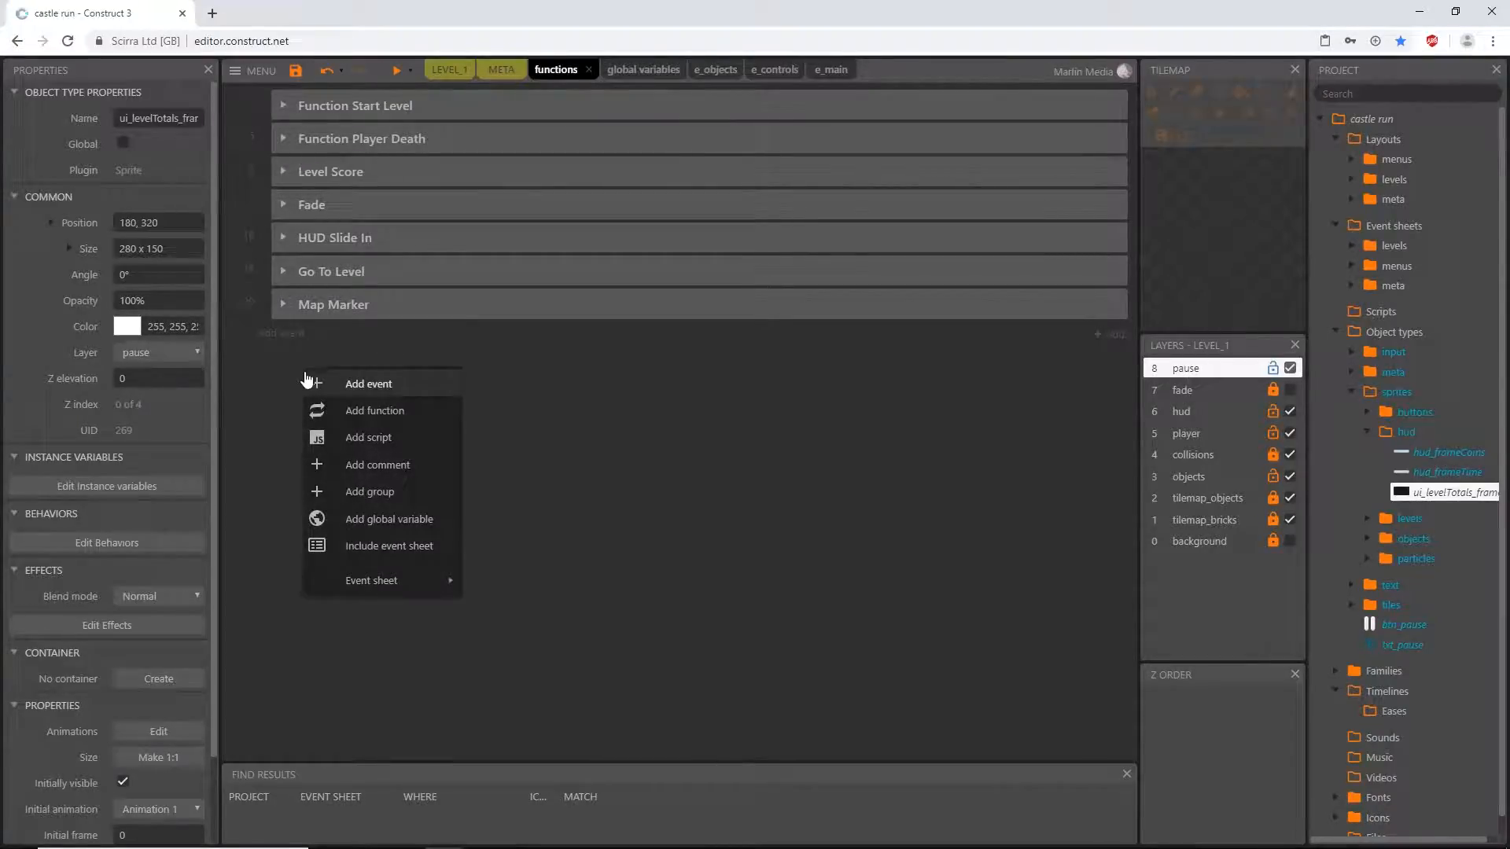
{"action": "left_click", "coordinate": [399, 494]}
{"action": "type", "text": "Pause Creation"}
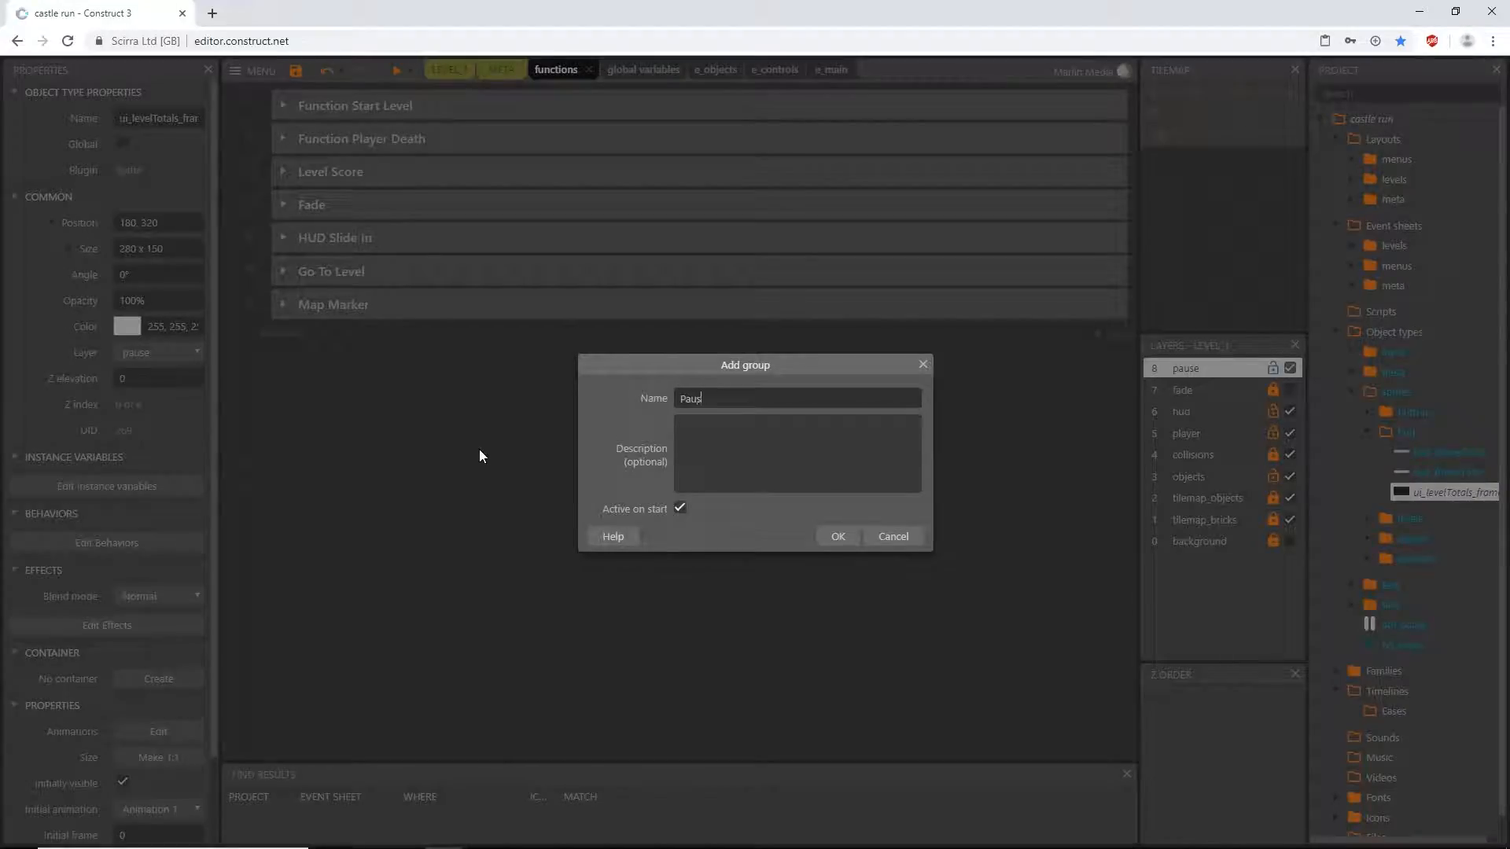
{"action": "key", "text": "Return"}
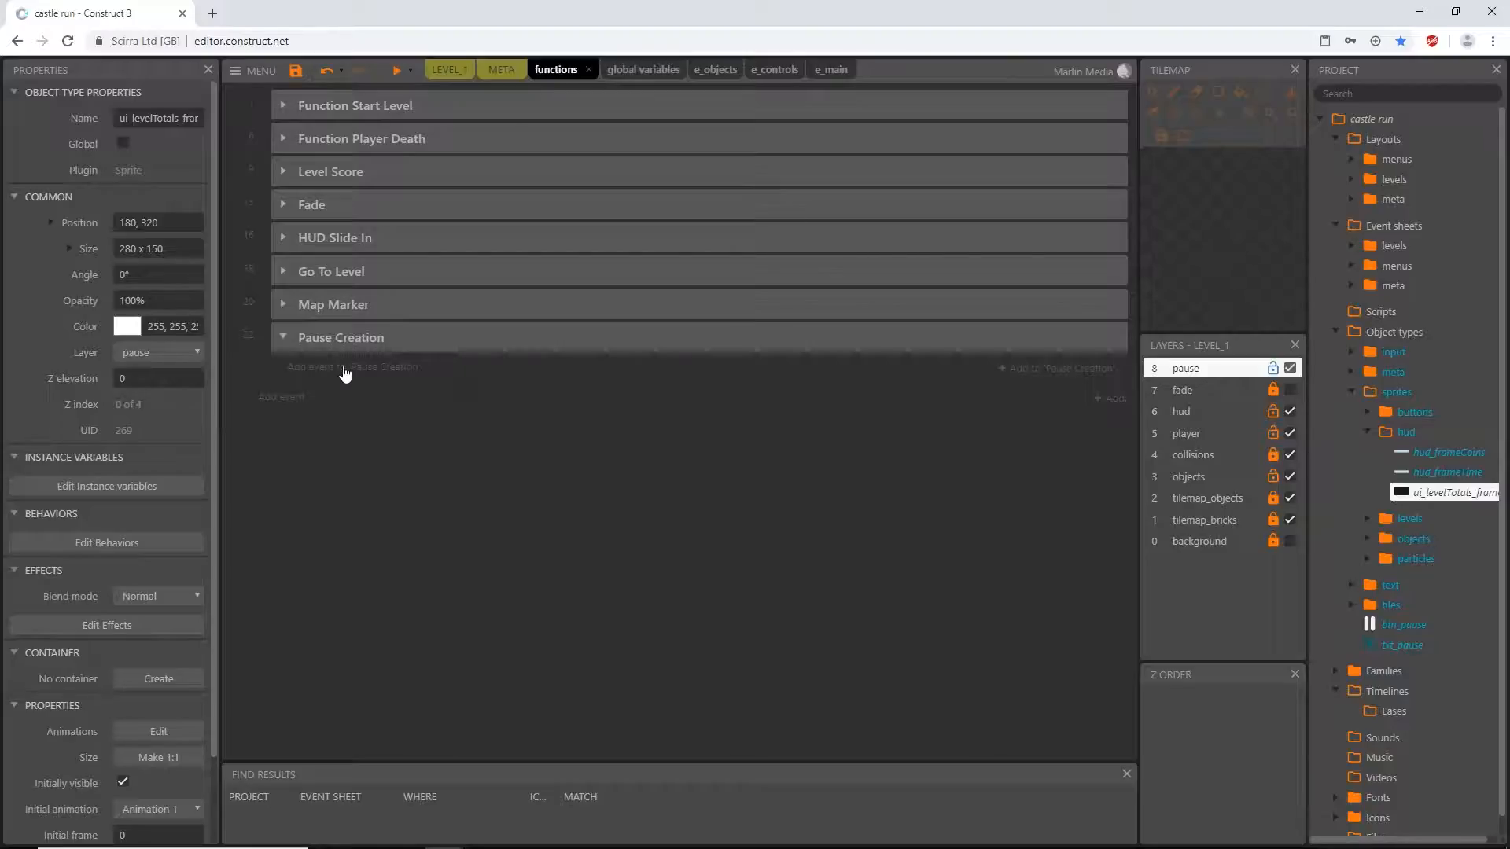
- Add a function named pauseCreation with no return type inside the Pause Creation group
{"action": "right_click", "coordinate": [343, 365]}
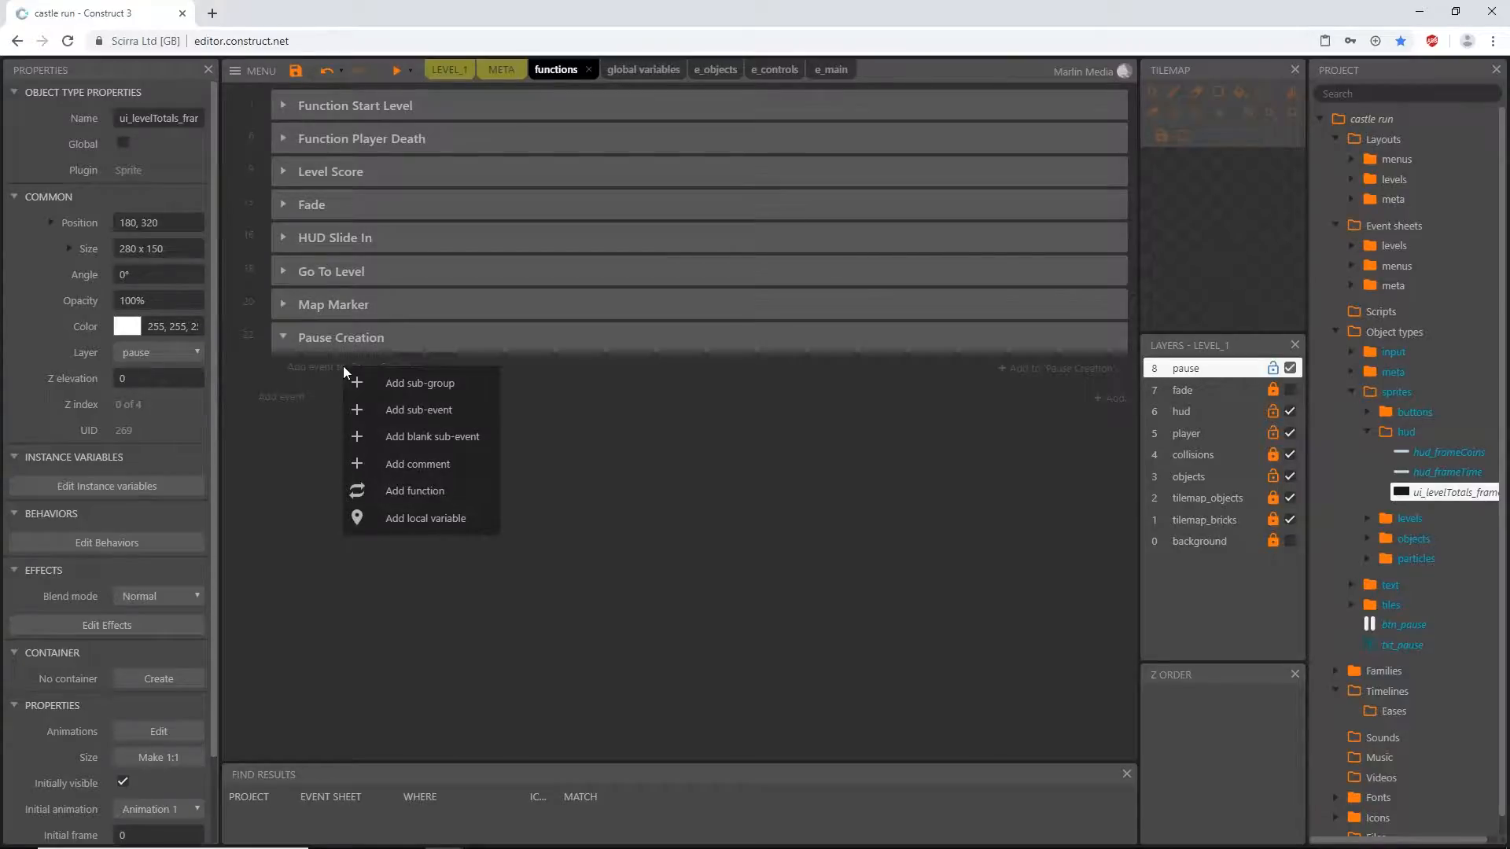
{"action": "left_click", "coordinate": [415, 492]}
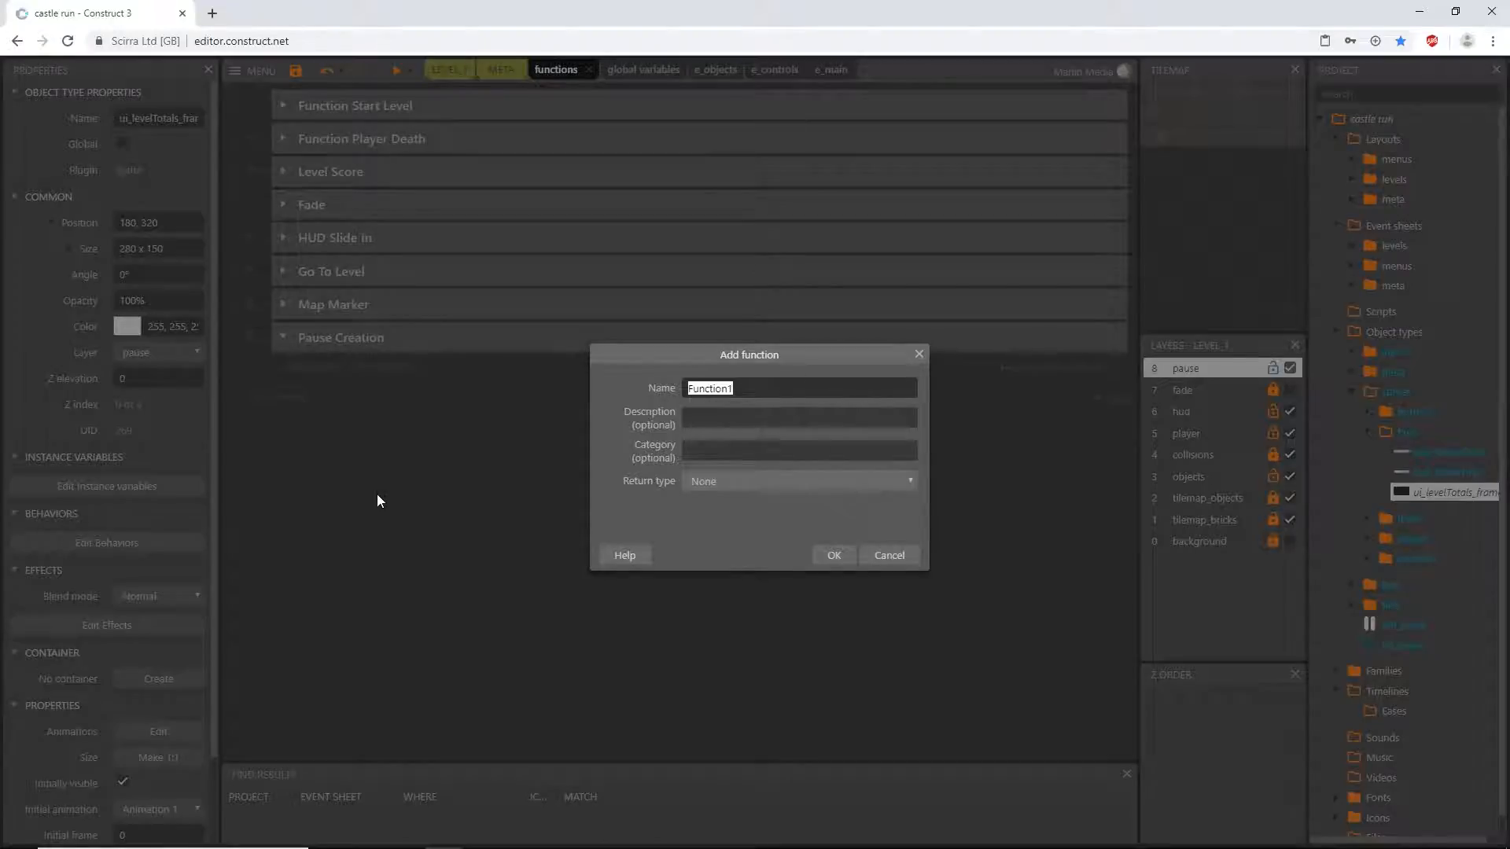
{"action": "type", "text": "pauseCreation"}
{"action": "key", "text": "Return"}
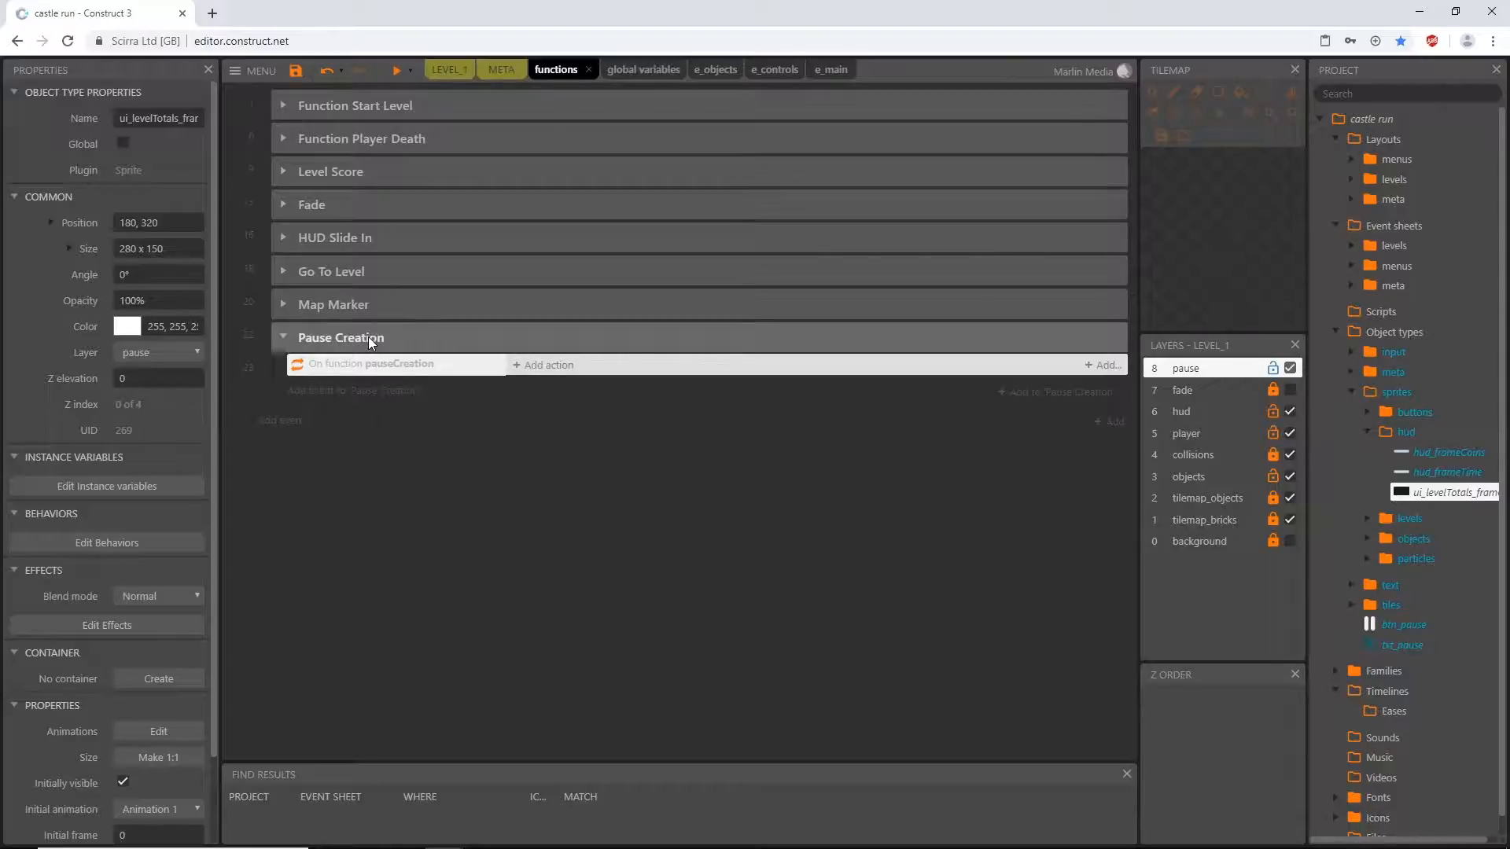
{"action": "left_click", "coordinate": [472, 417]}
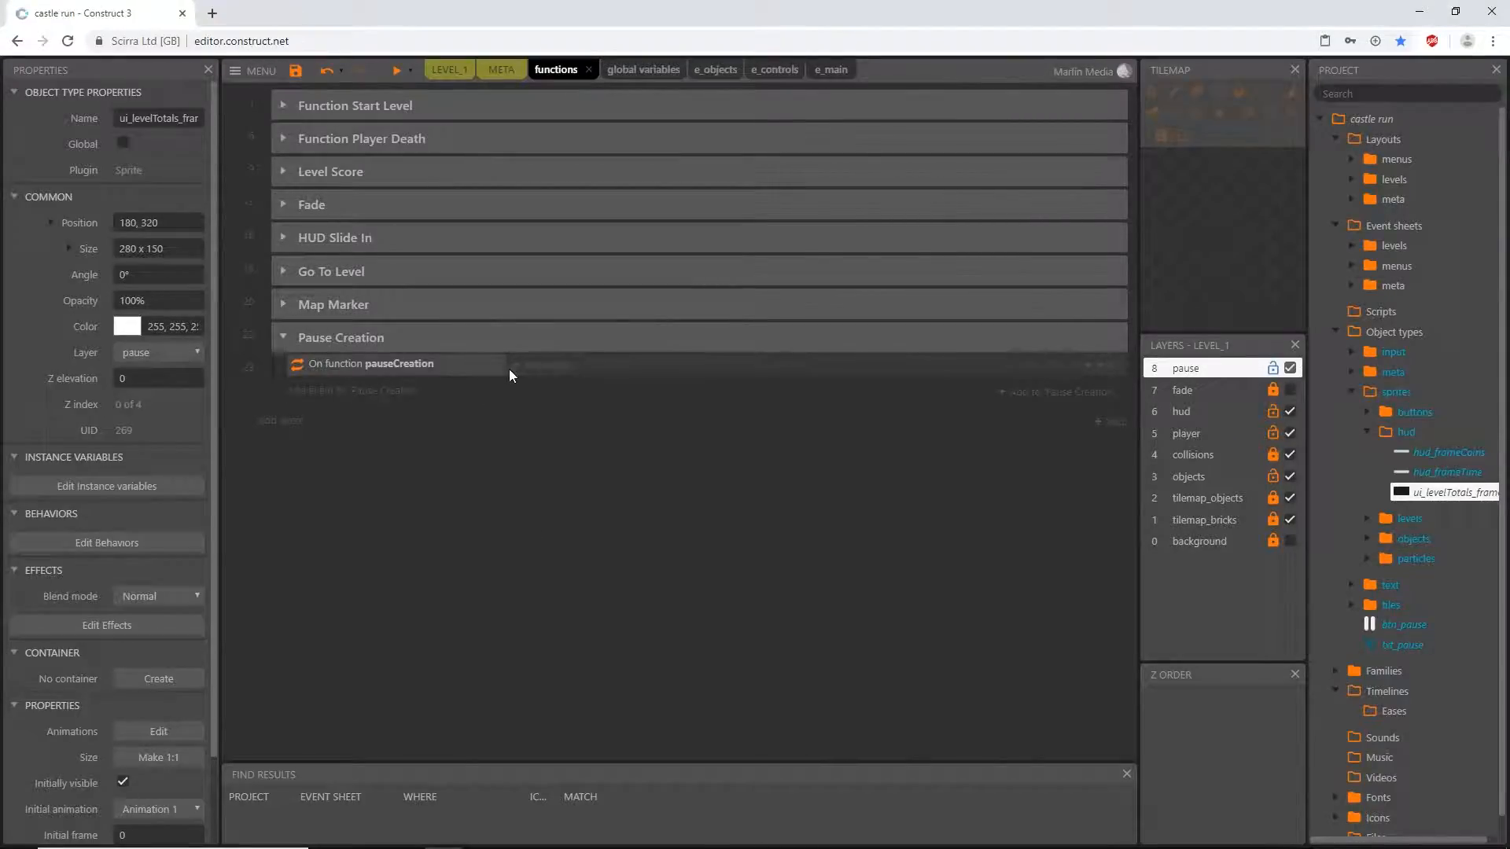
- Inspect the pause button's placement in the LEVEL_1 layout and return to the functions event sheet
{"action": "left_click", "coordinate": [446, 69]}
{"action": "left_click", "coordinate": [556, 597]}
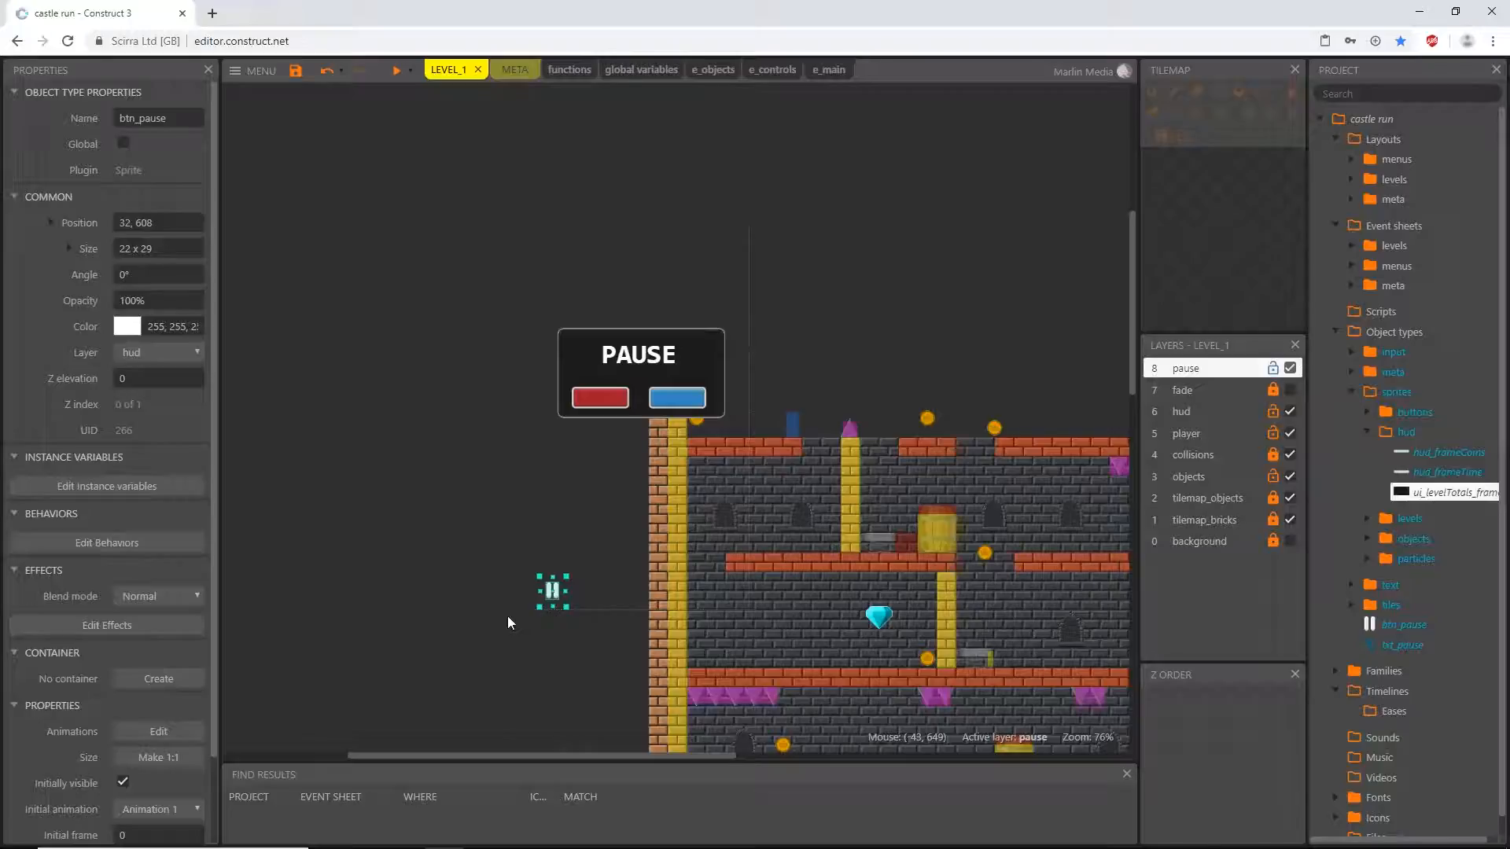
{"action": "scroll", "coordinate": [594, 636], "scroll_direction": "up", "scroll_amount": 4, "text": "ctrl"}
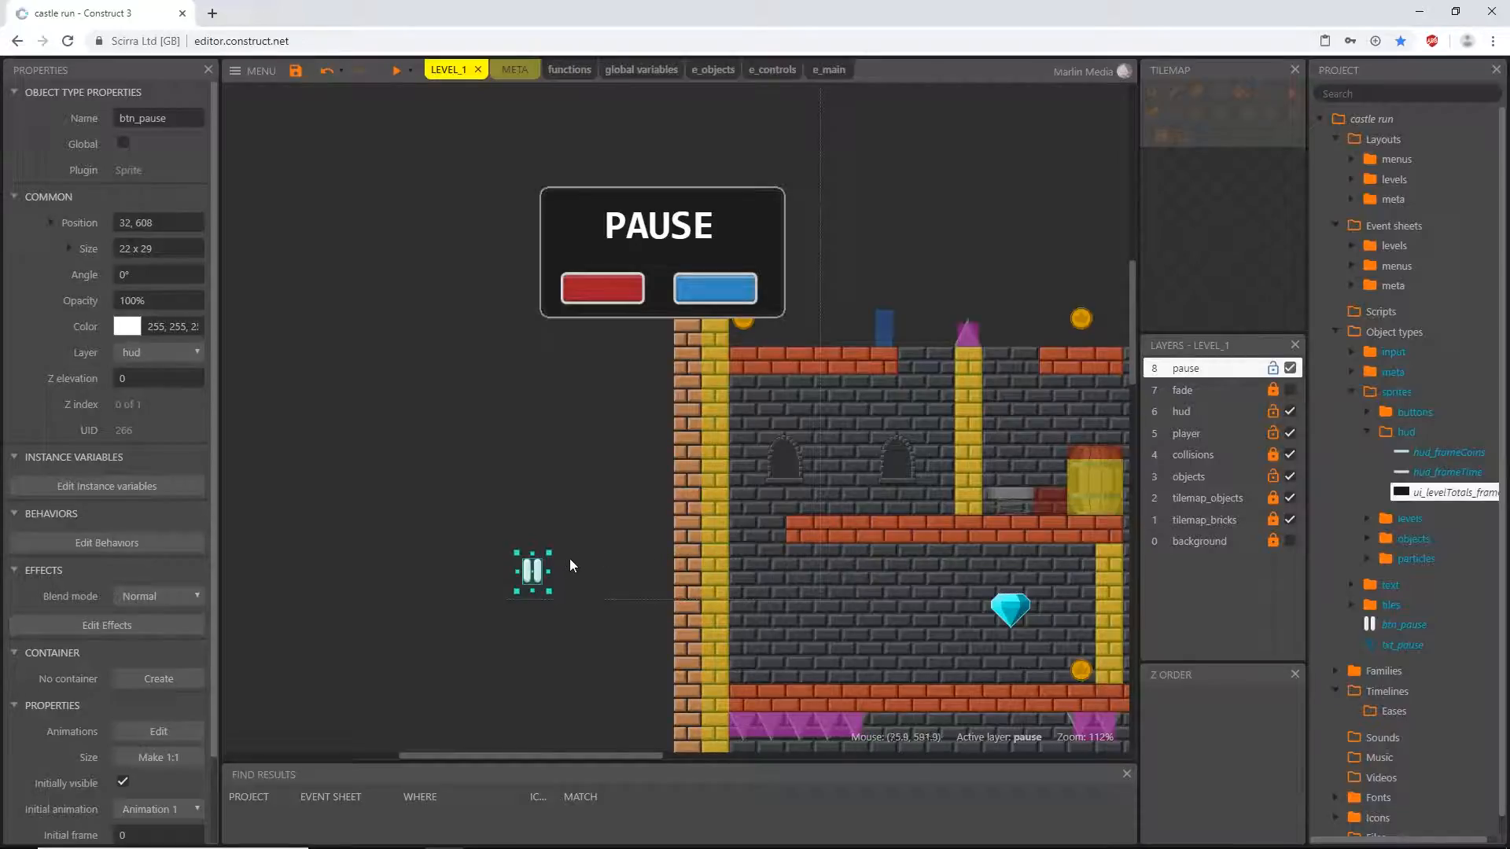
{"action": "scroll", "coordinate": [557, 567], "scroll_direction": "up", "scroll_amount": 8, "text": "ctrl"}
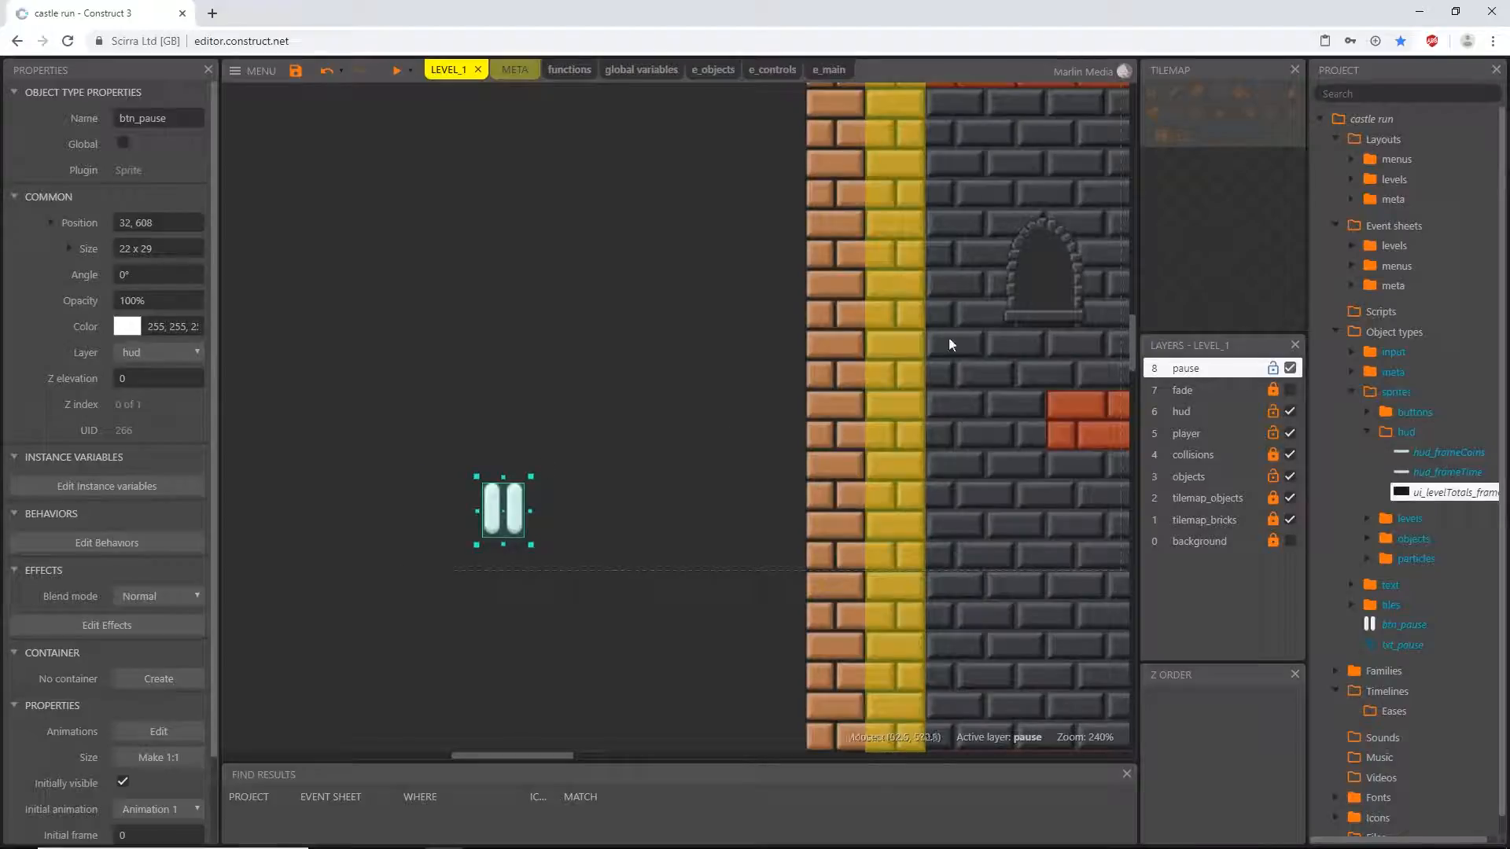
{"action": "left_click", "coordinate": [563, 69]}
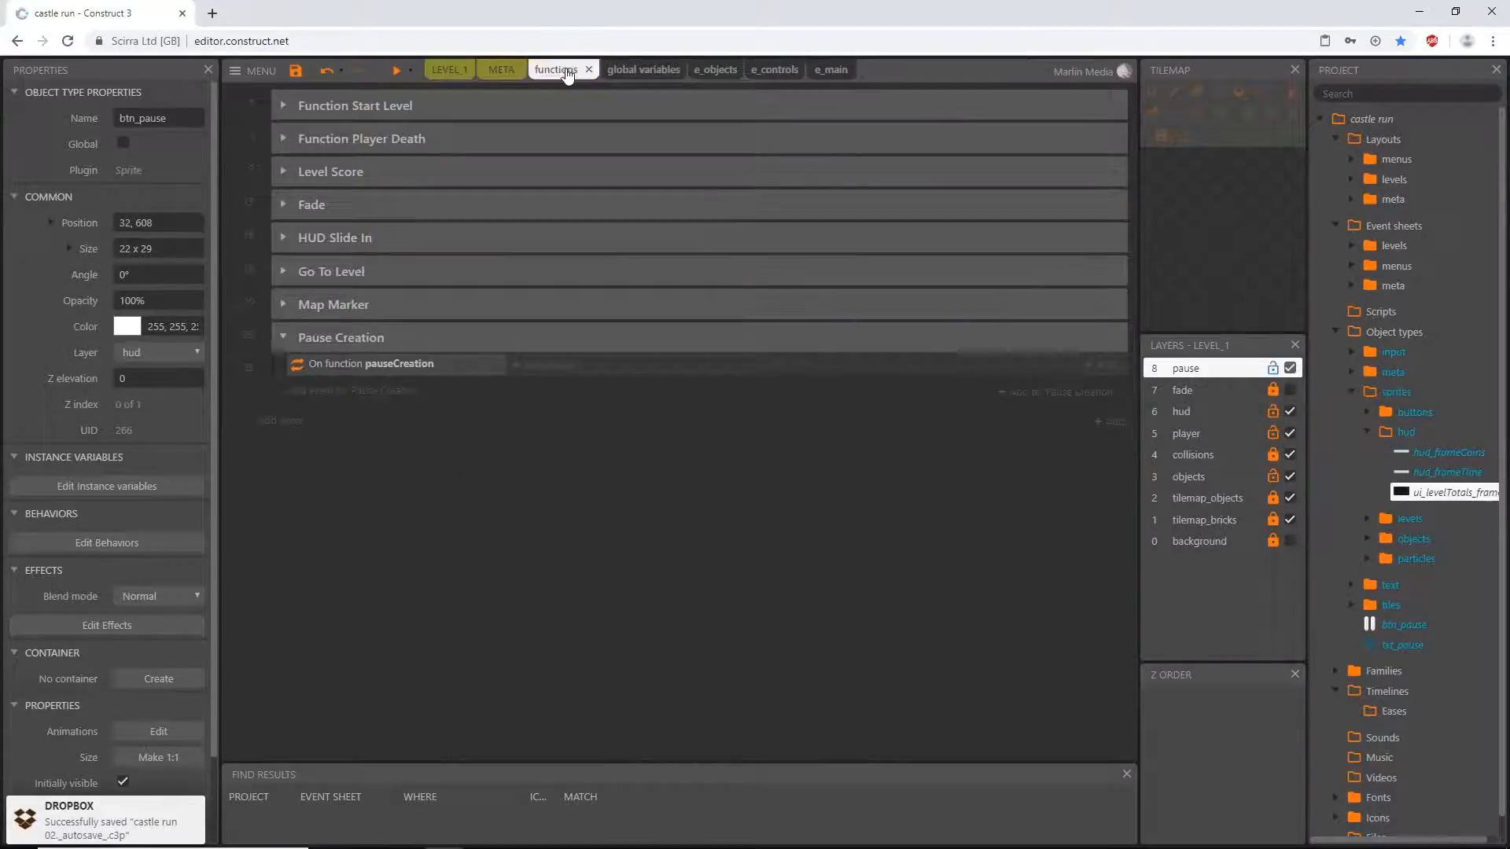
- Add a System Create object action to the pauseCreation function for btn_pause on layer "hud"
{"action": "left_click", "coordinate": [555, 366]}
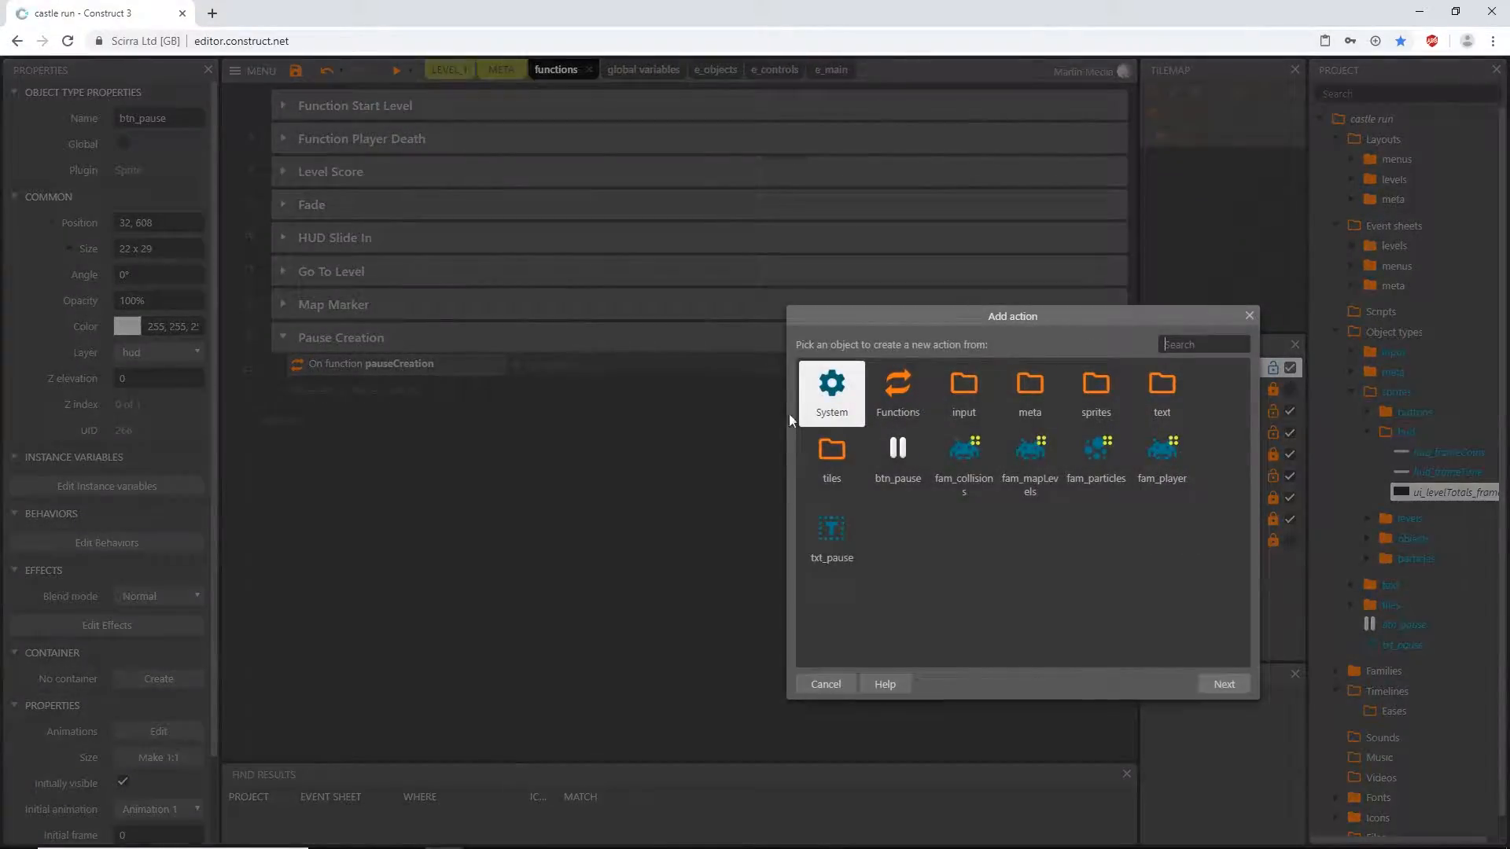
{"action": "double_click", "coordinate": [848, 404]}
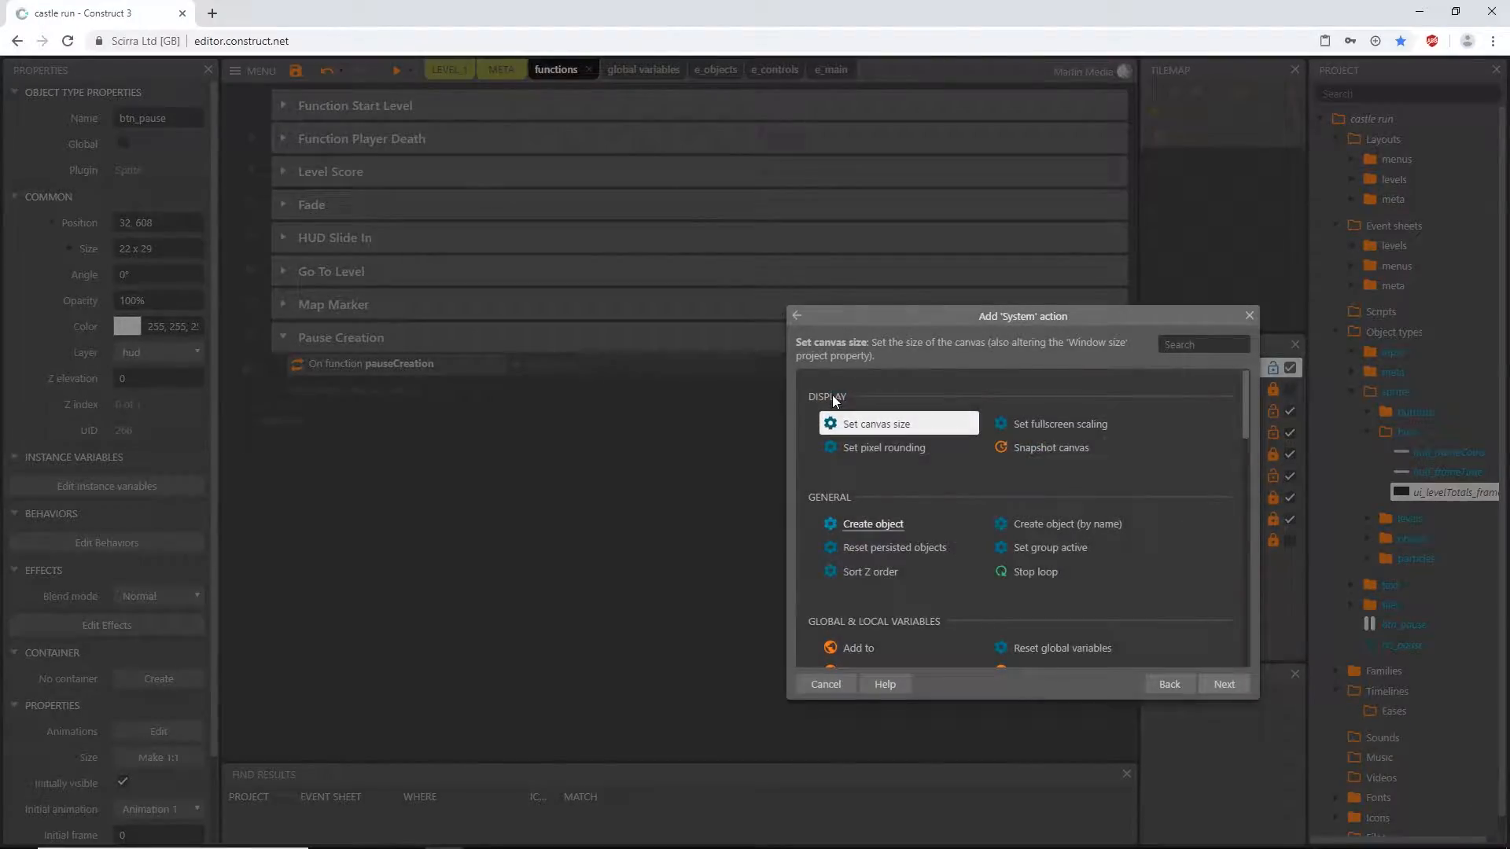
{"action": "type", "text": "create"}
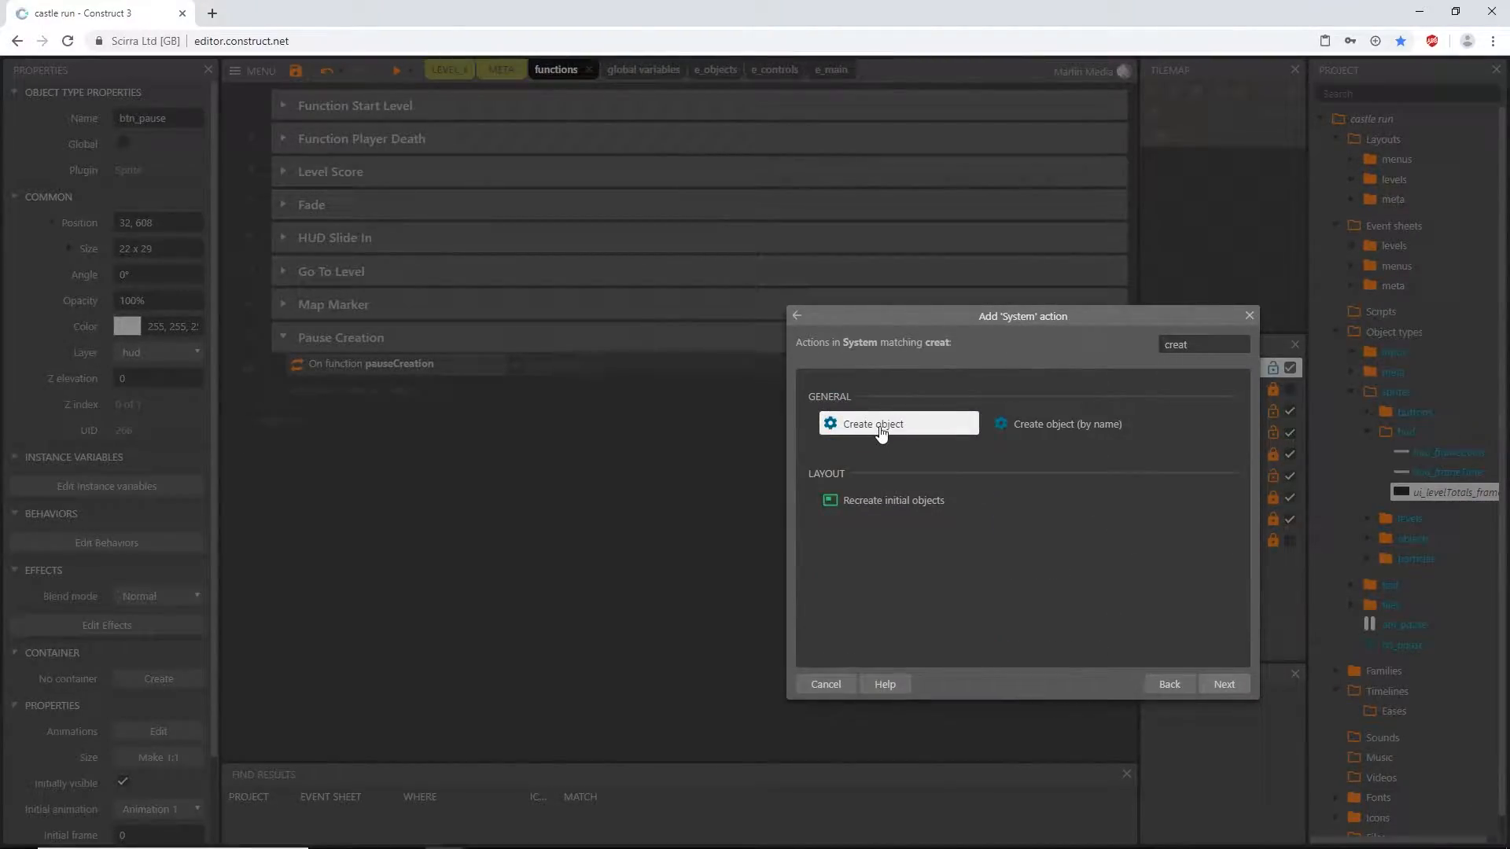
{"action": "double_click", "coordinate": [881, 426]}
{"action": "left_click", "coordinate": [871, 348]}
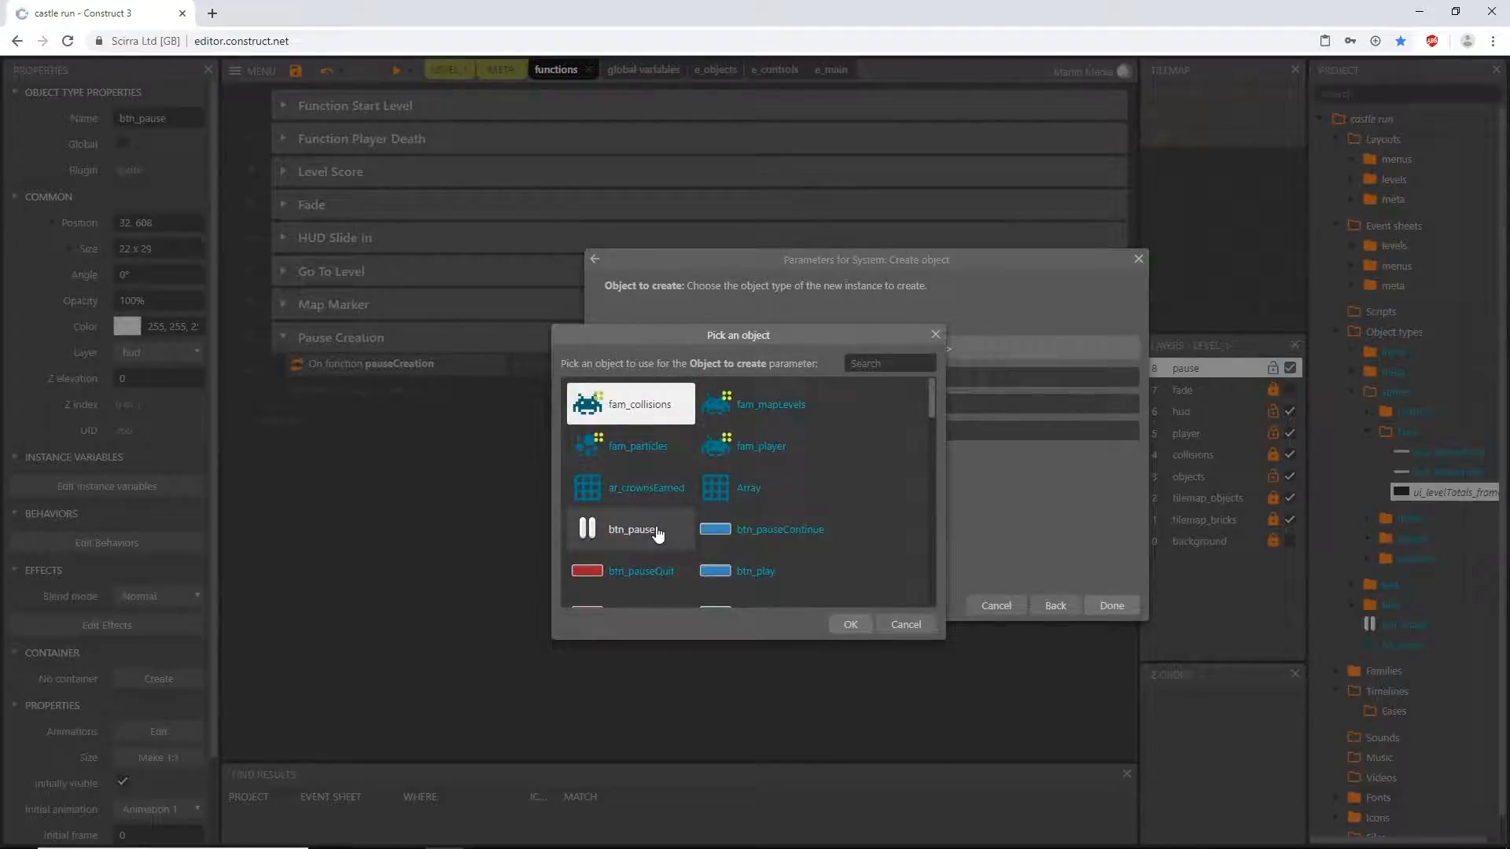
{"action": "double_click", "coordinate": [638, 535]}
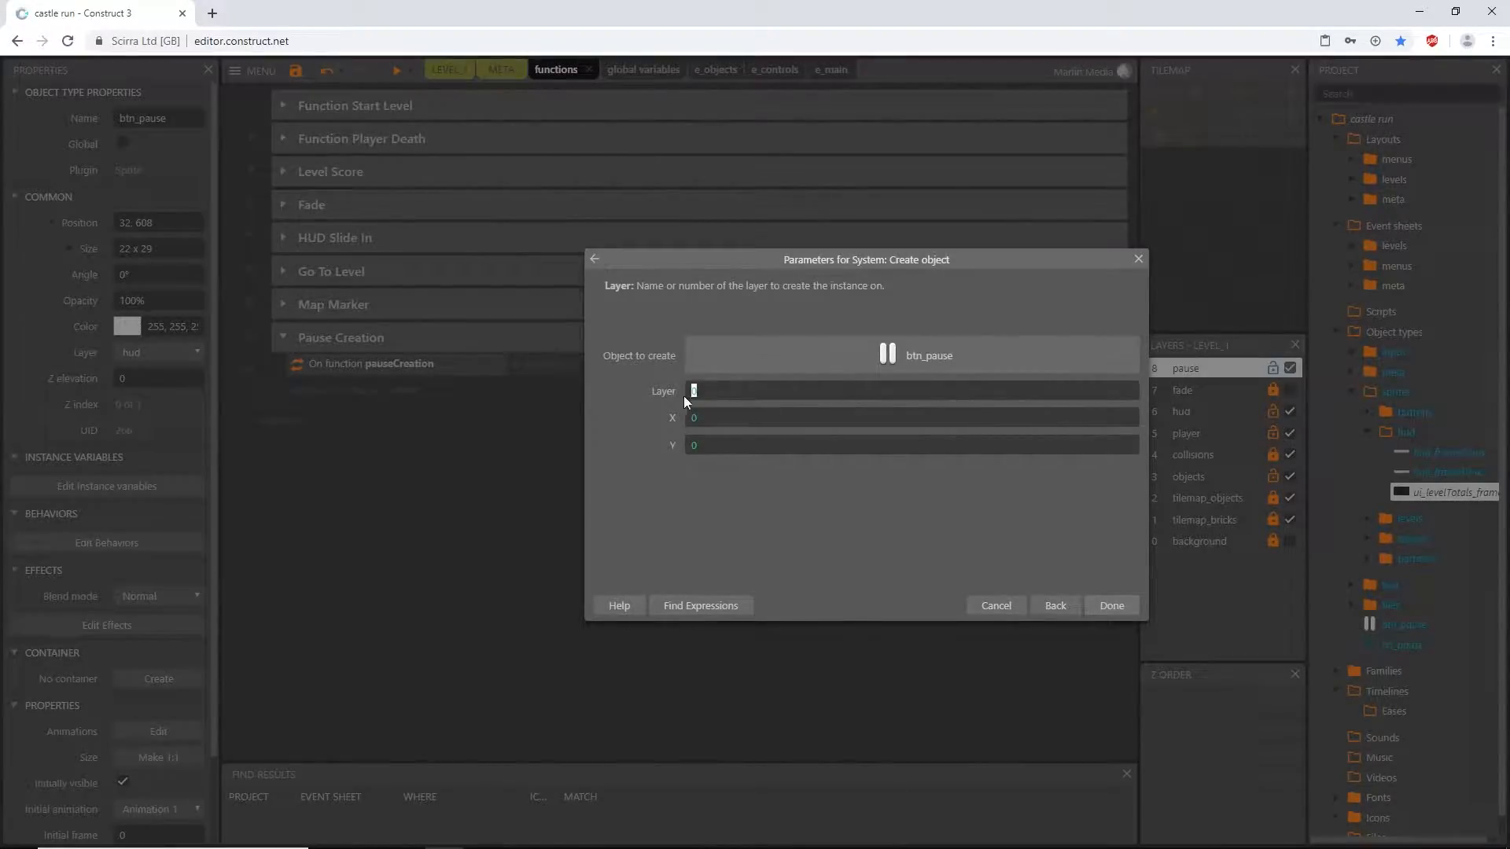
{"action": "type", "text": "\""}
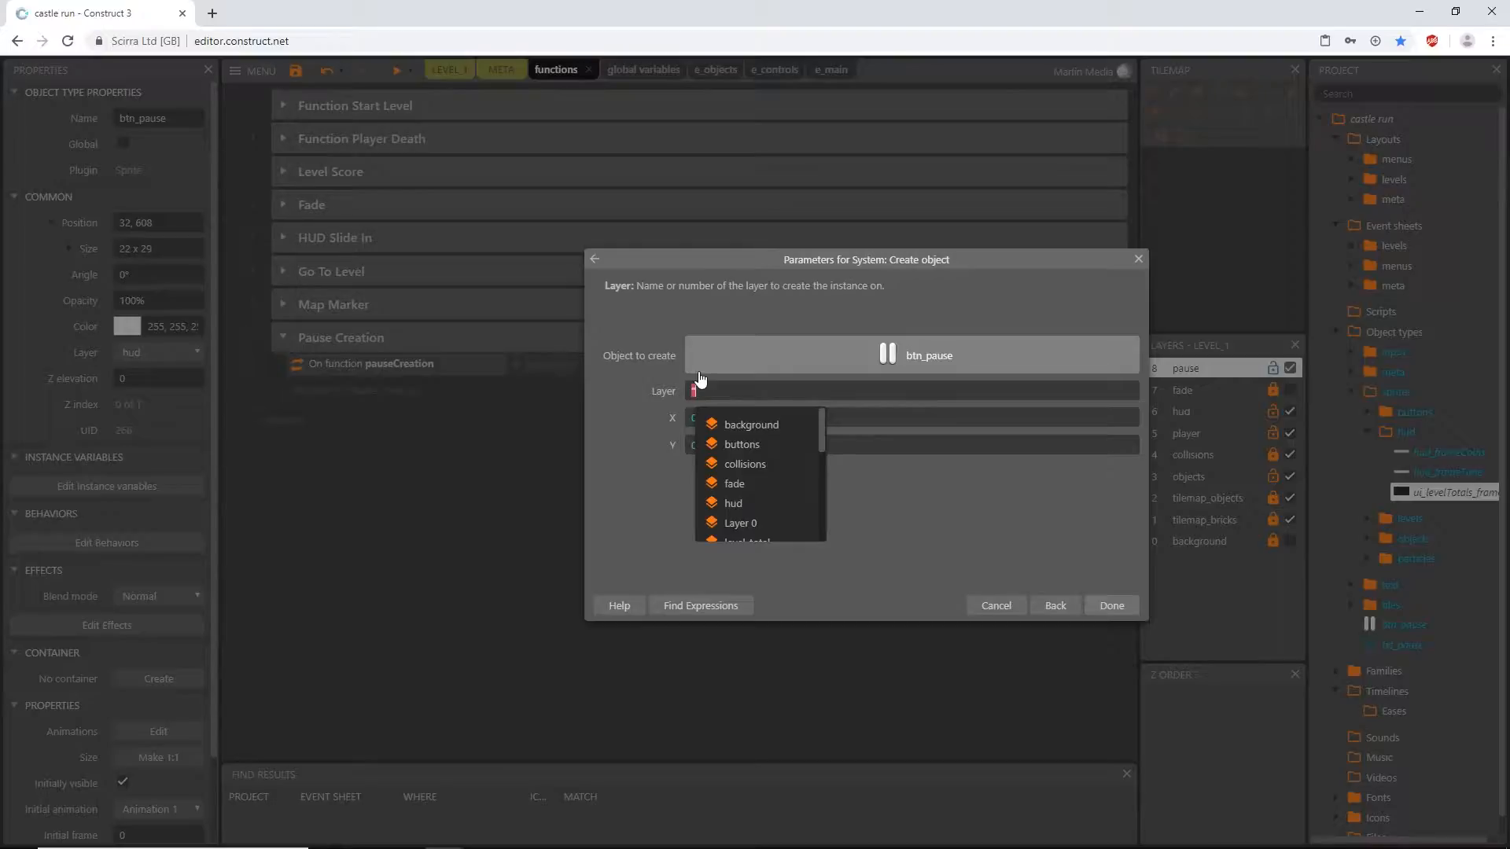
{"action": "type", "text": "hud\""}
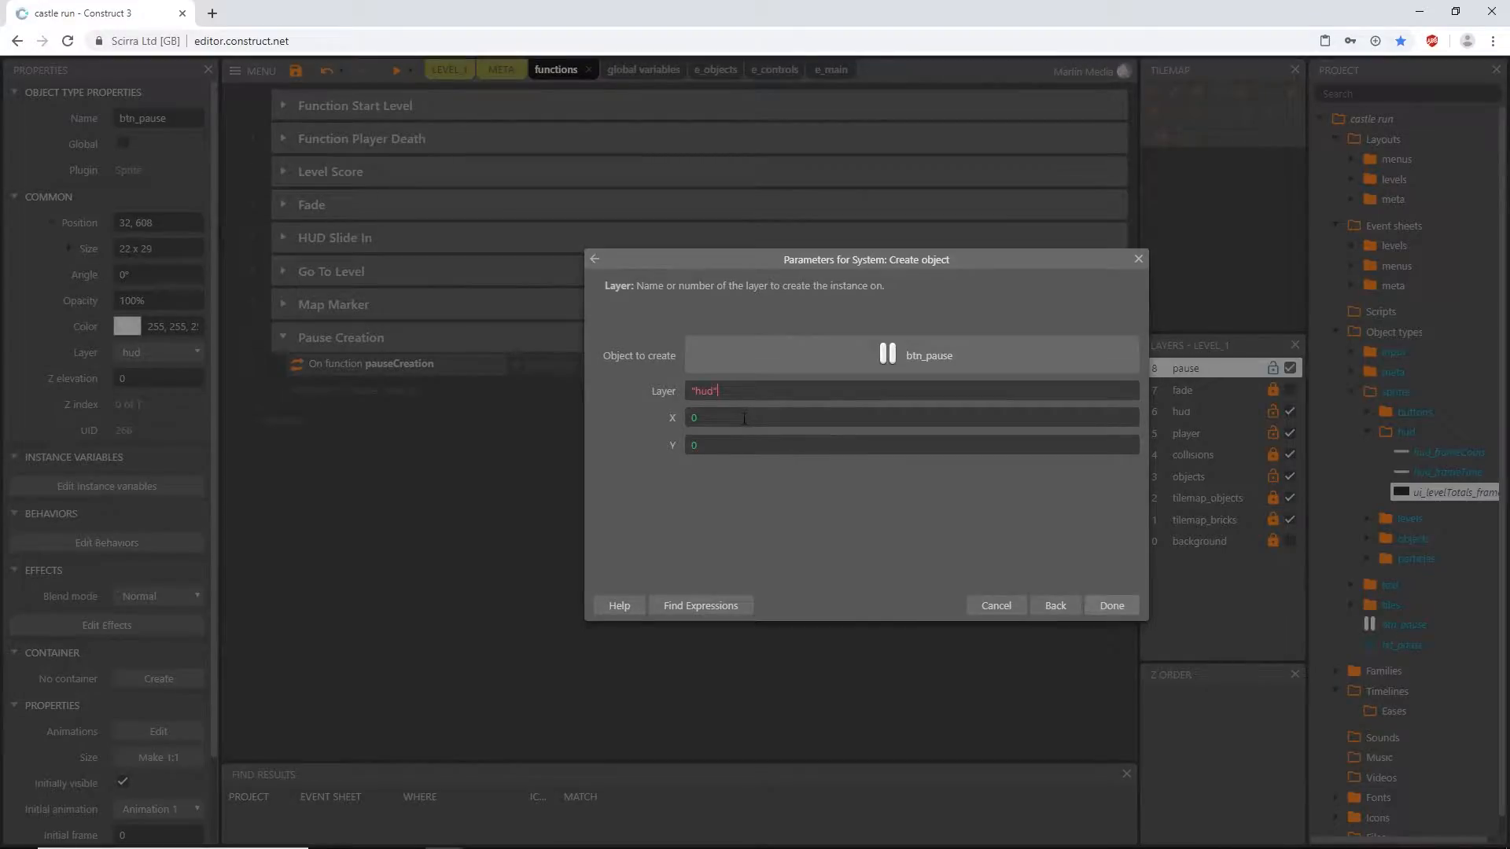
- Set the X coordinate of the created btn_pause to ViewportLeft("hud")+40
{"action": "double_click", "coordinate": [692, 418]}
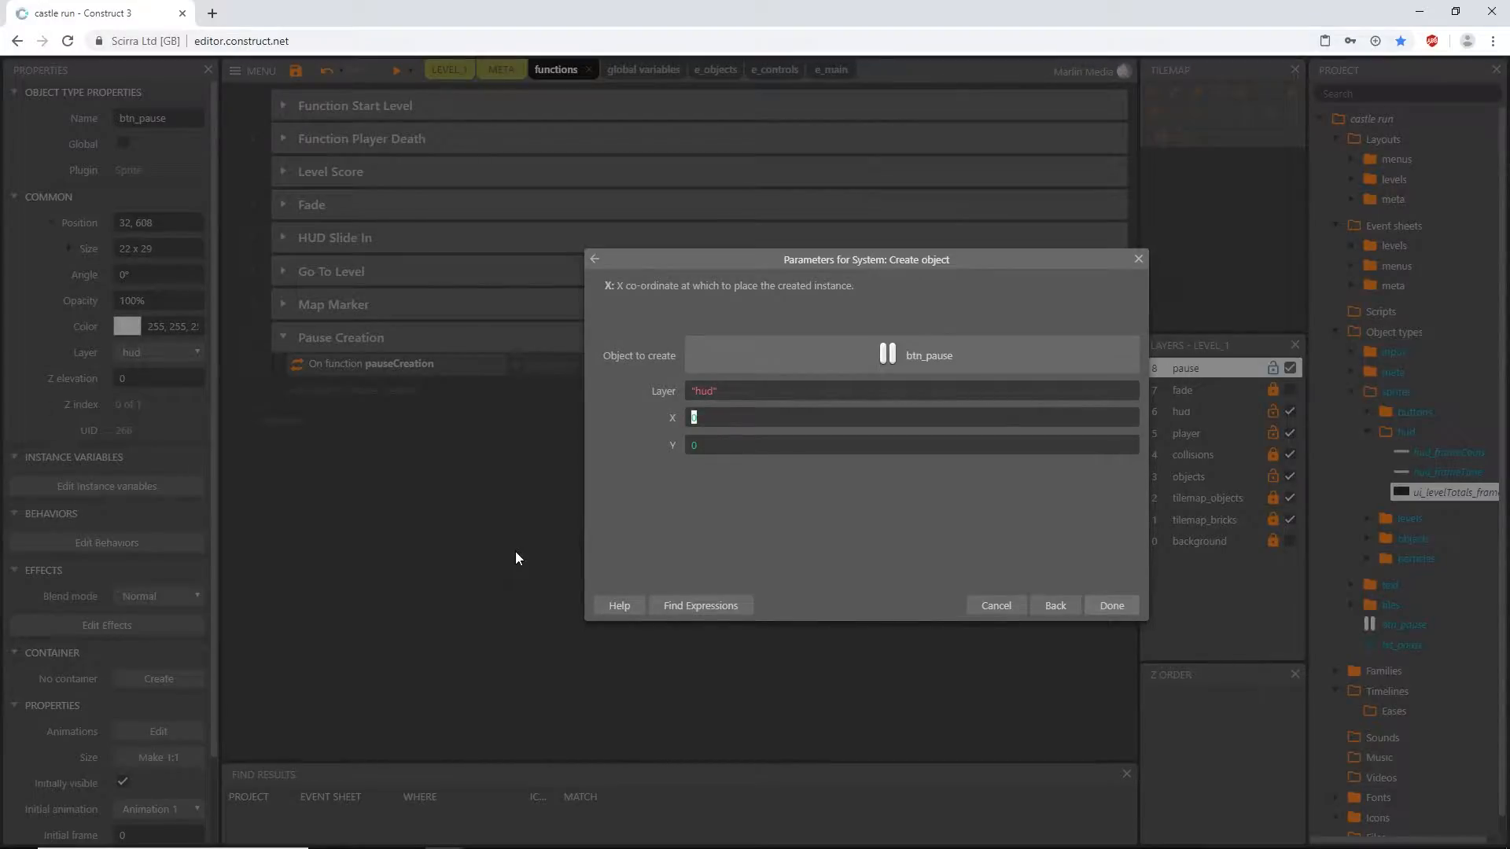
{"action": "type", "text": "viewpo"}
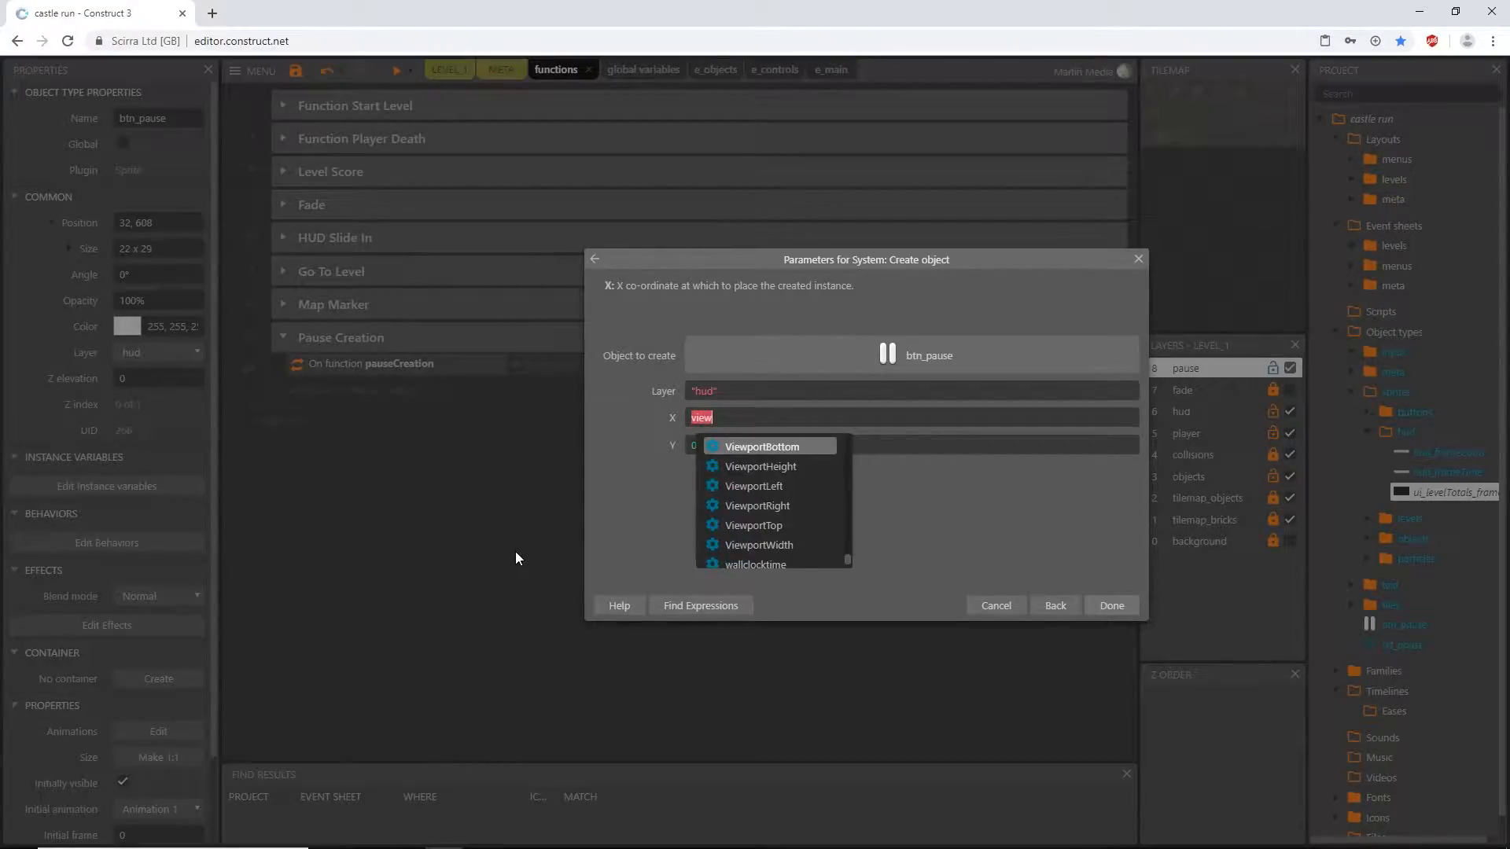
{"action": "key", "text": "Down"}
{"action": "key", "text": "Down"}
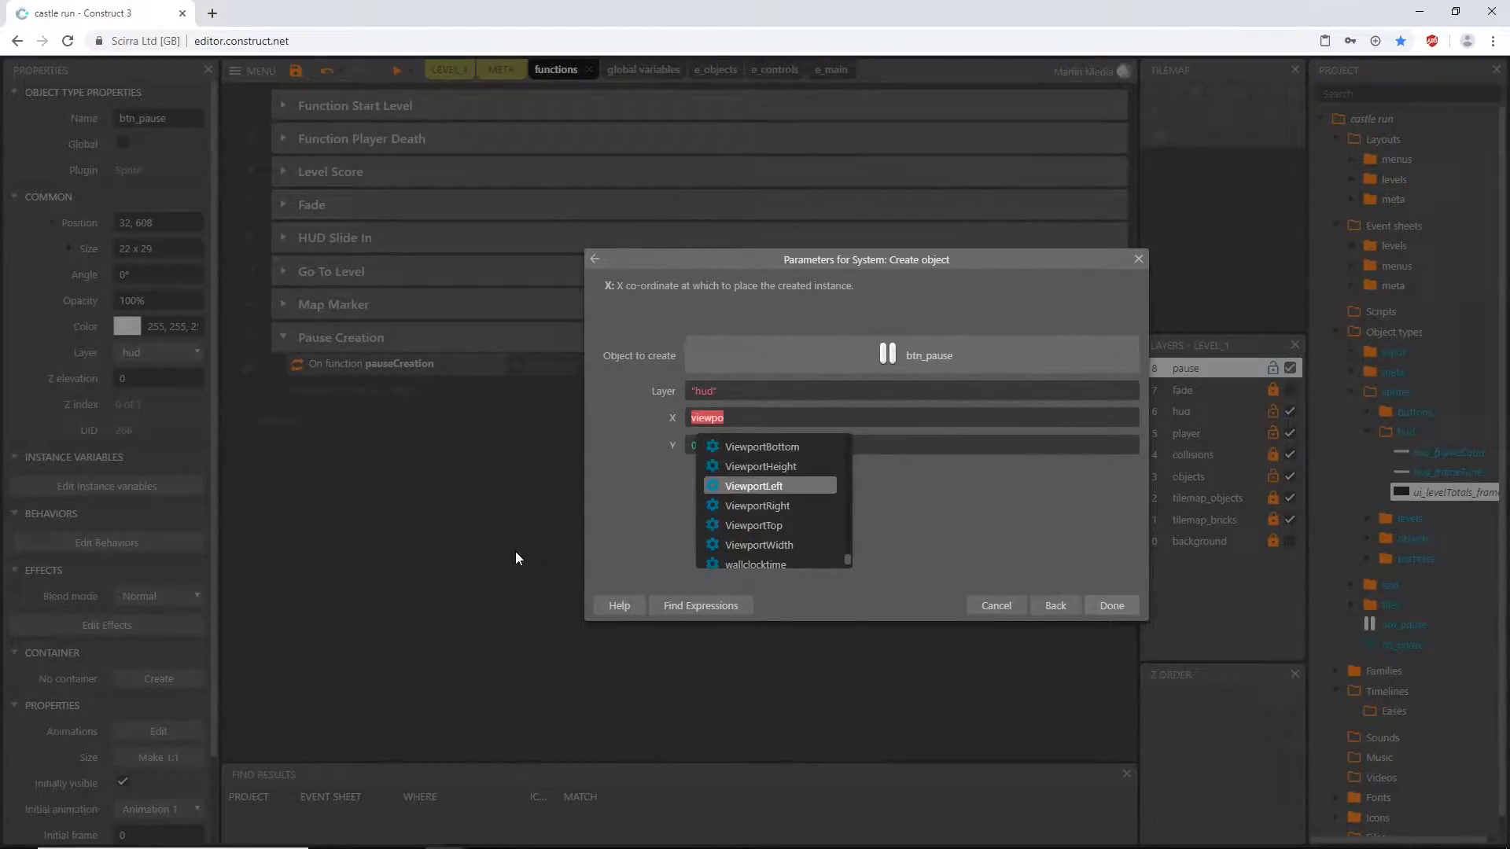
{"action": "key", "text": "Return"}
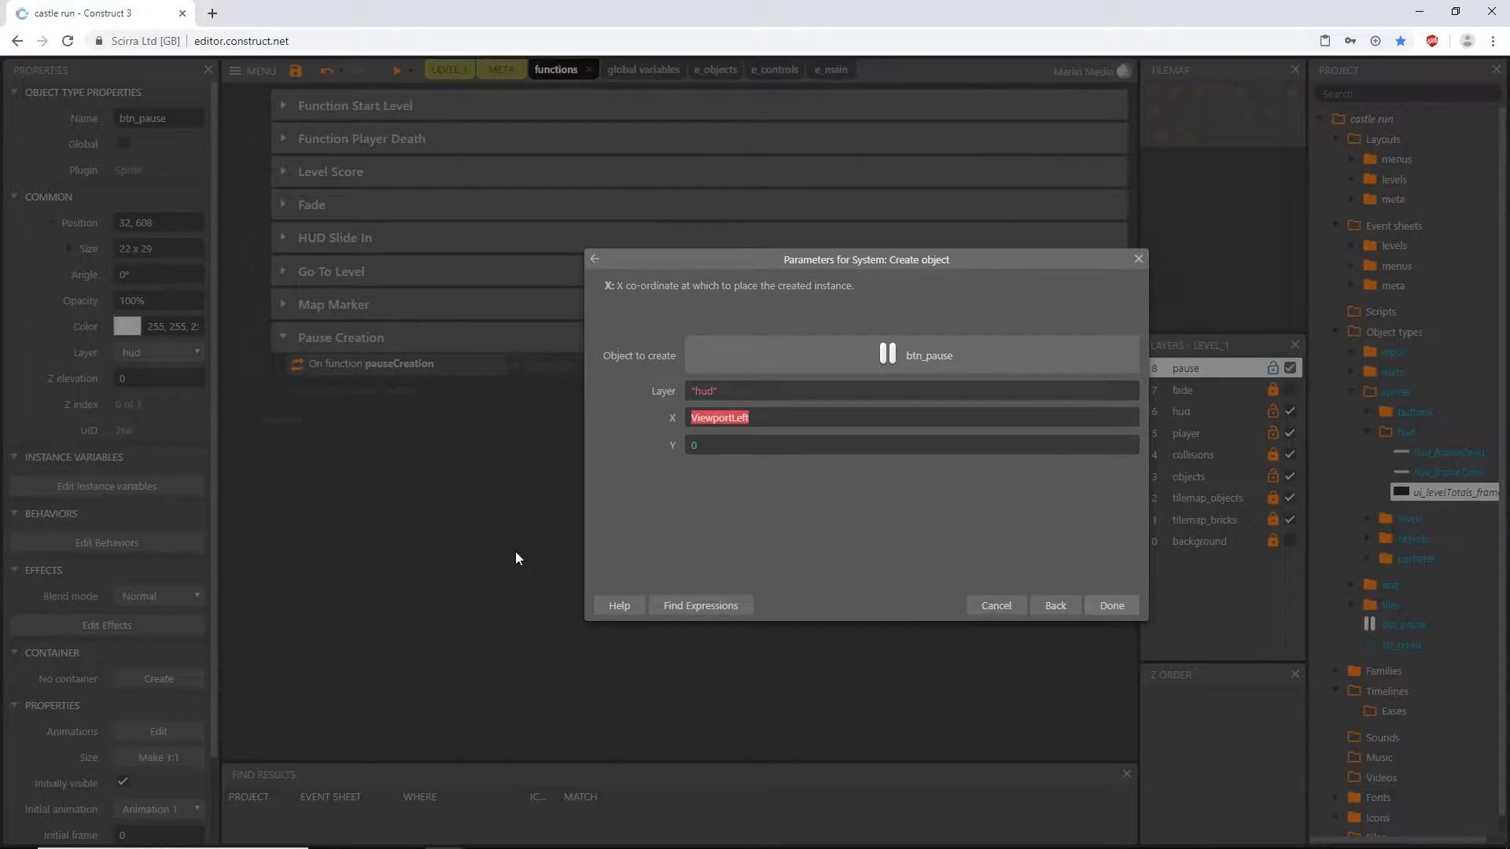
{"action": "type", "text": "("}
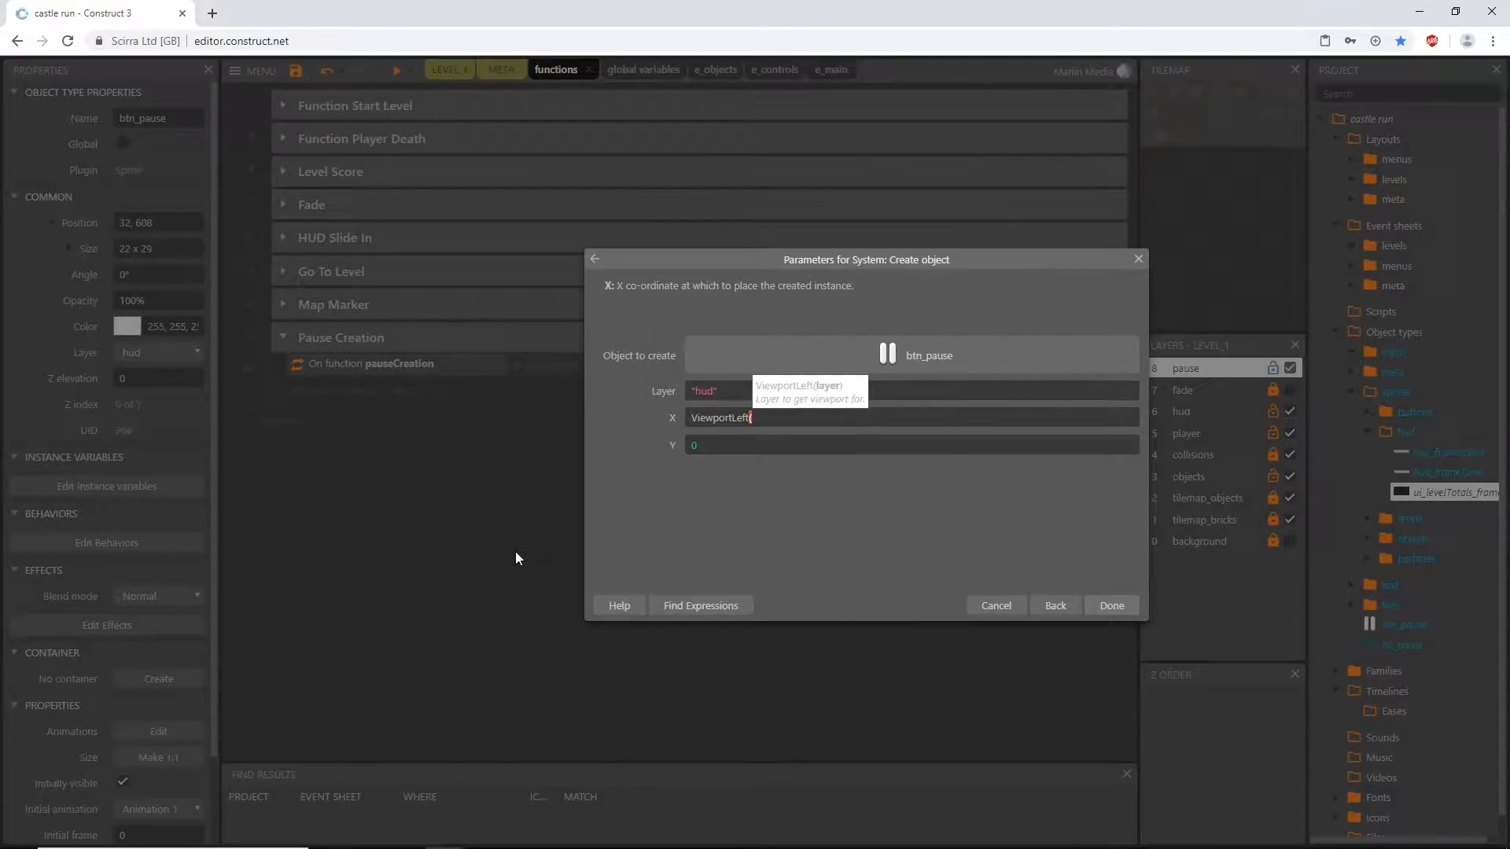
{"action": "type", "text": "\"hud\")"}
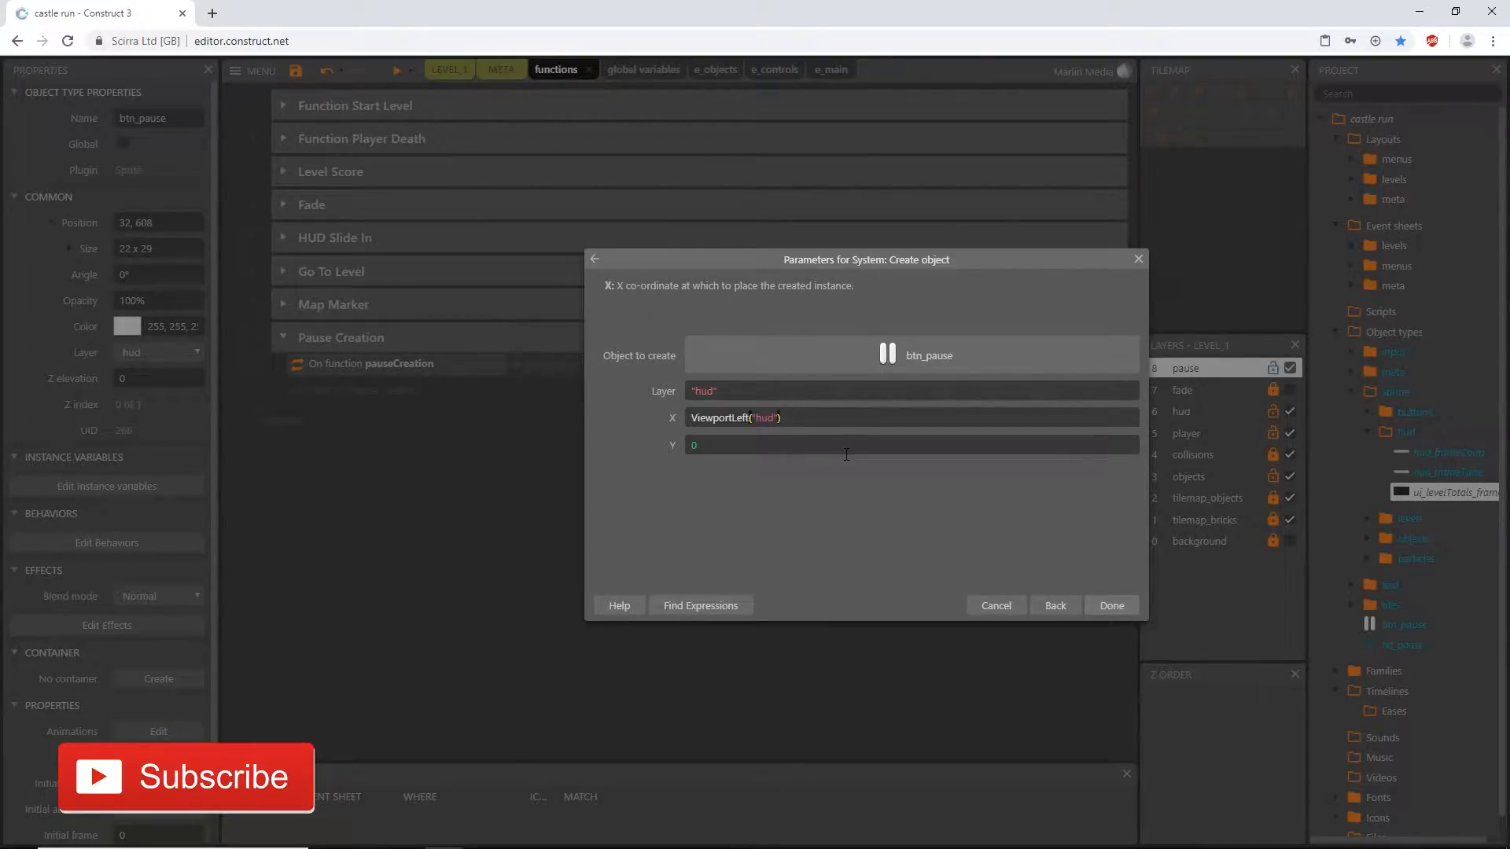
{"action": "type", "text": "+40"}
- Set the Y coordinate of the created btn_pause to ViewportBottom("hud")-40 and confirm the action
{"action": "key", "text": "Tab"}
{"action": "type", "text": "view"}
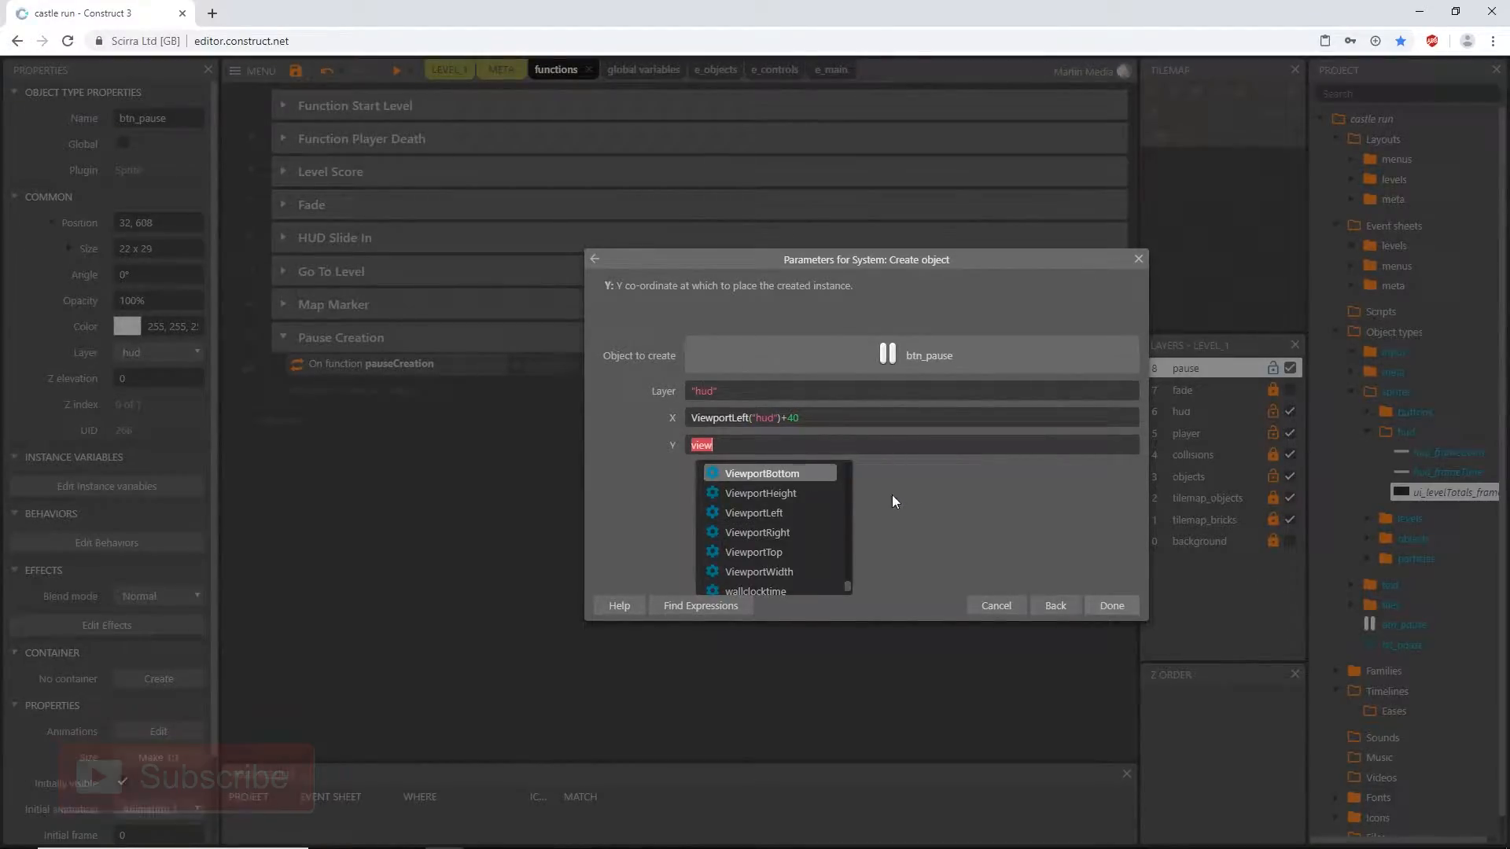
{"action": "left_click", "coordinate": [803, 475]}
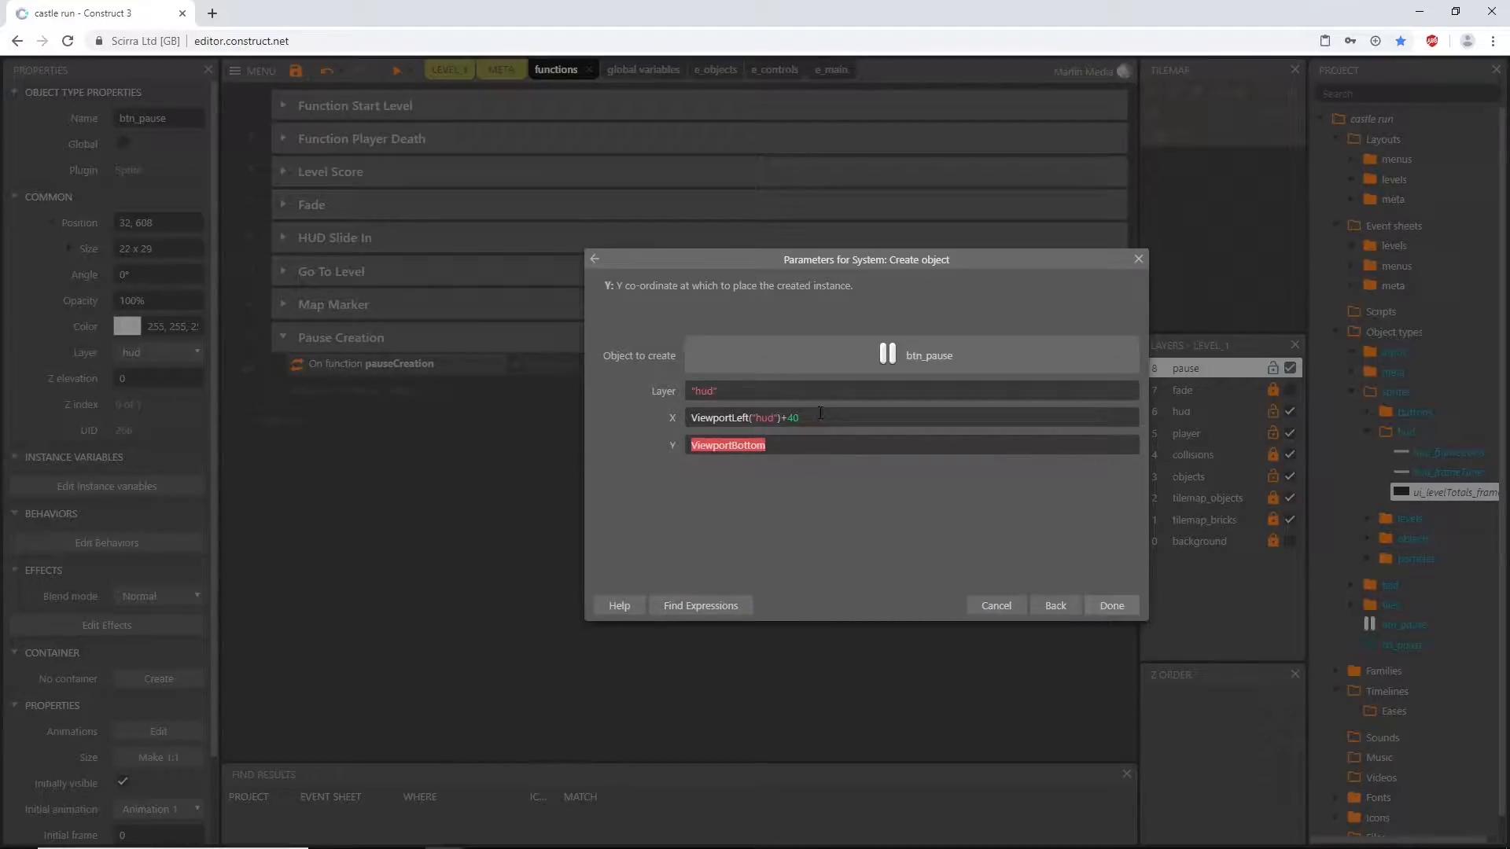
{"action": "type", "text": "("}
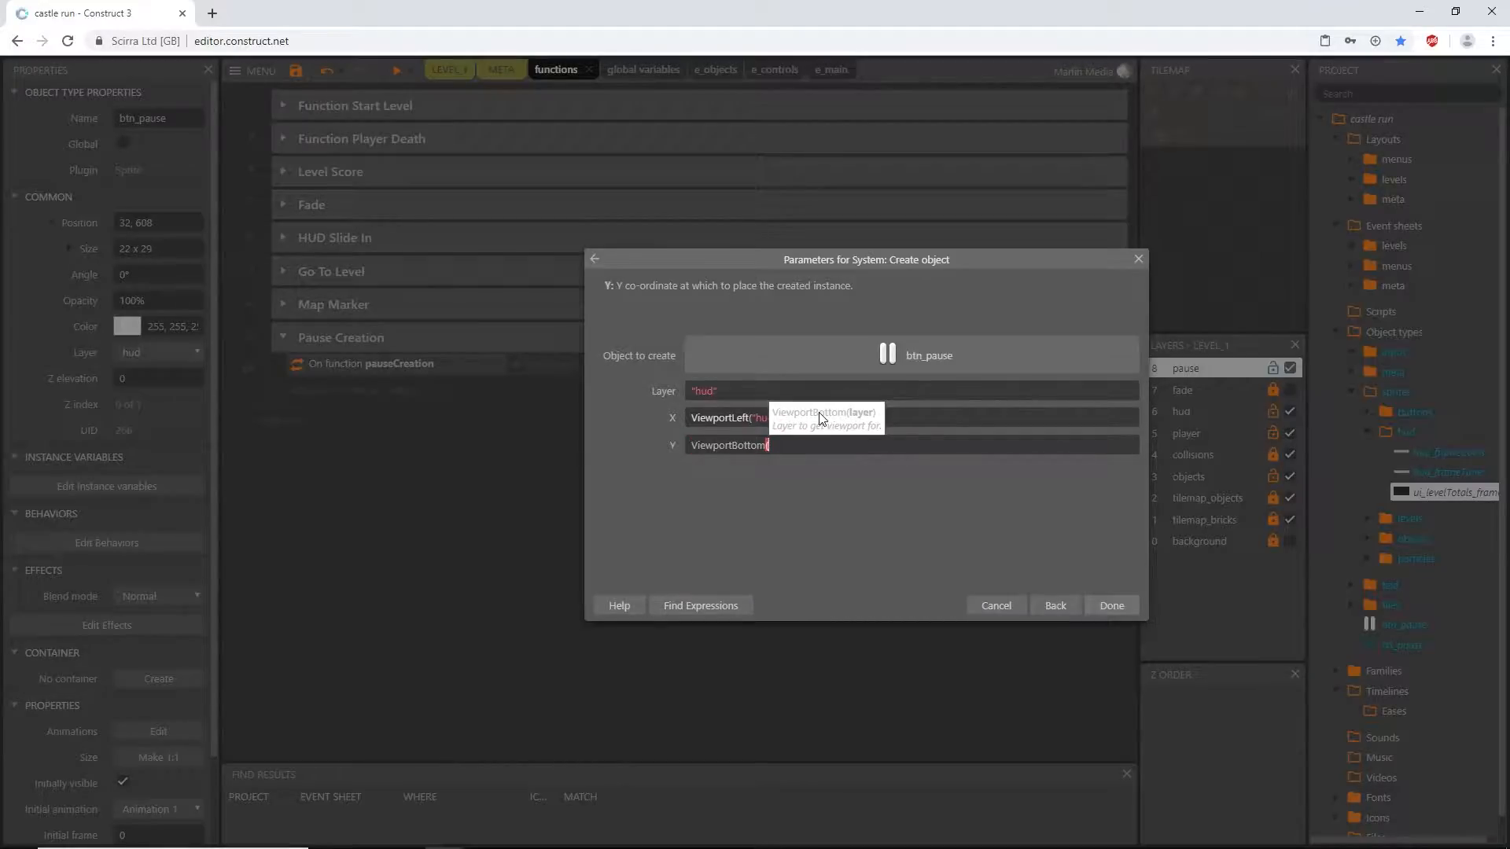
{"action": "type", "text": "\"hud\")"}
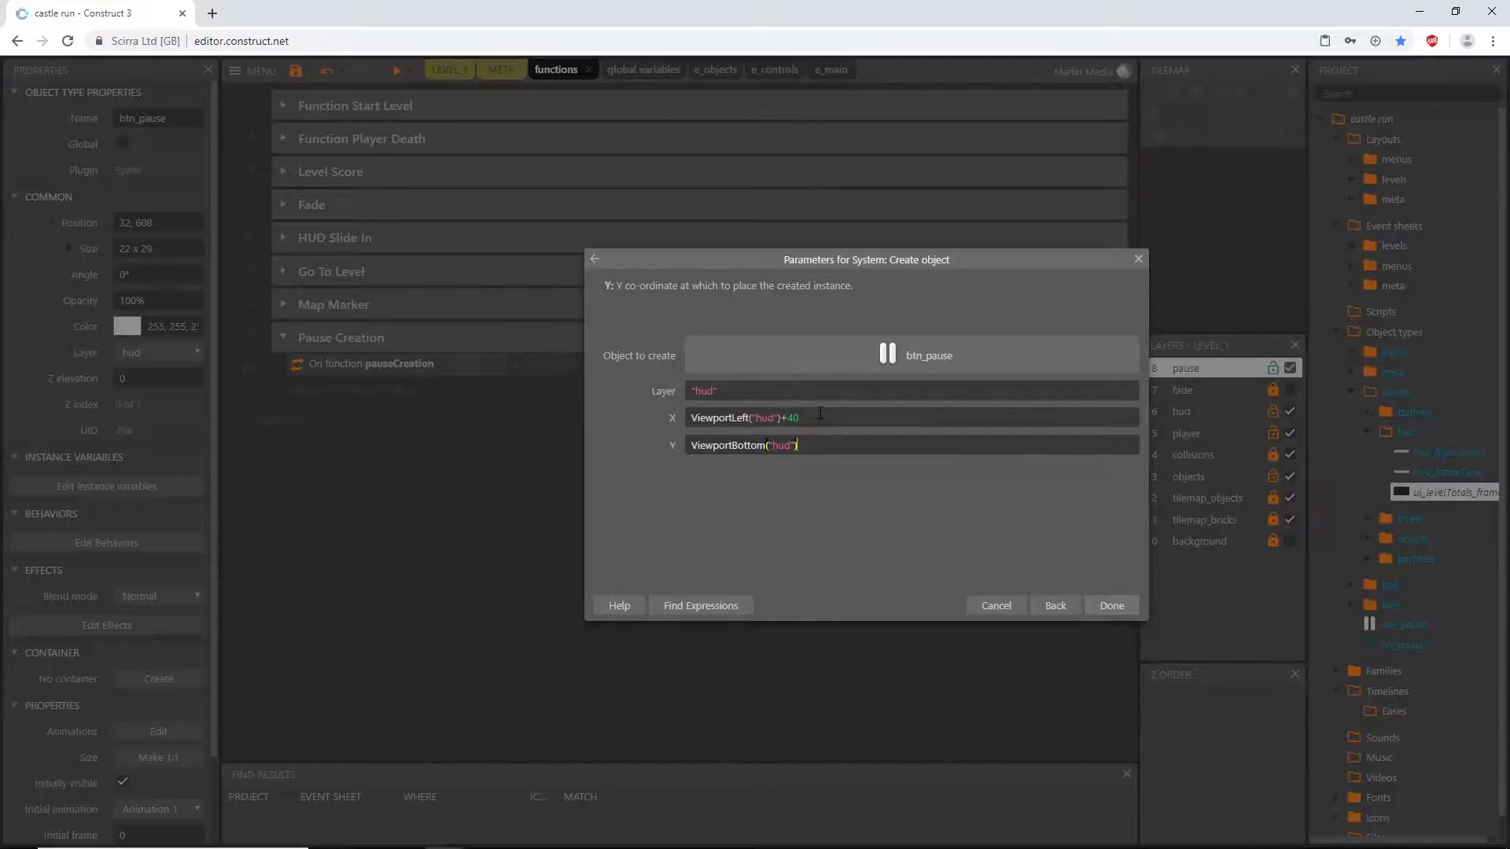
{"action": "type", "text": "-40"}
{"action": "left_click", "coordinate": [1111, 606]}
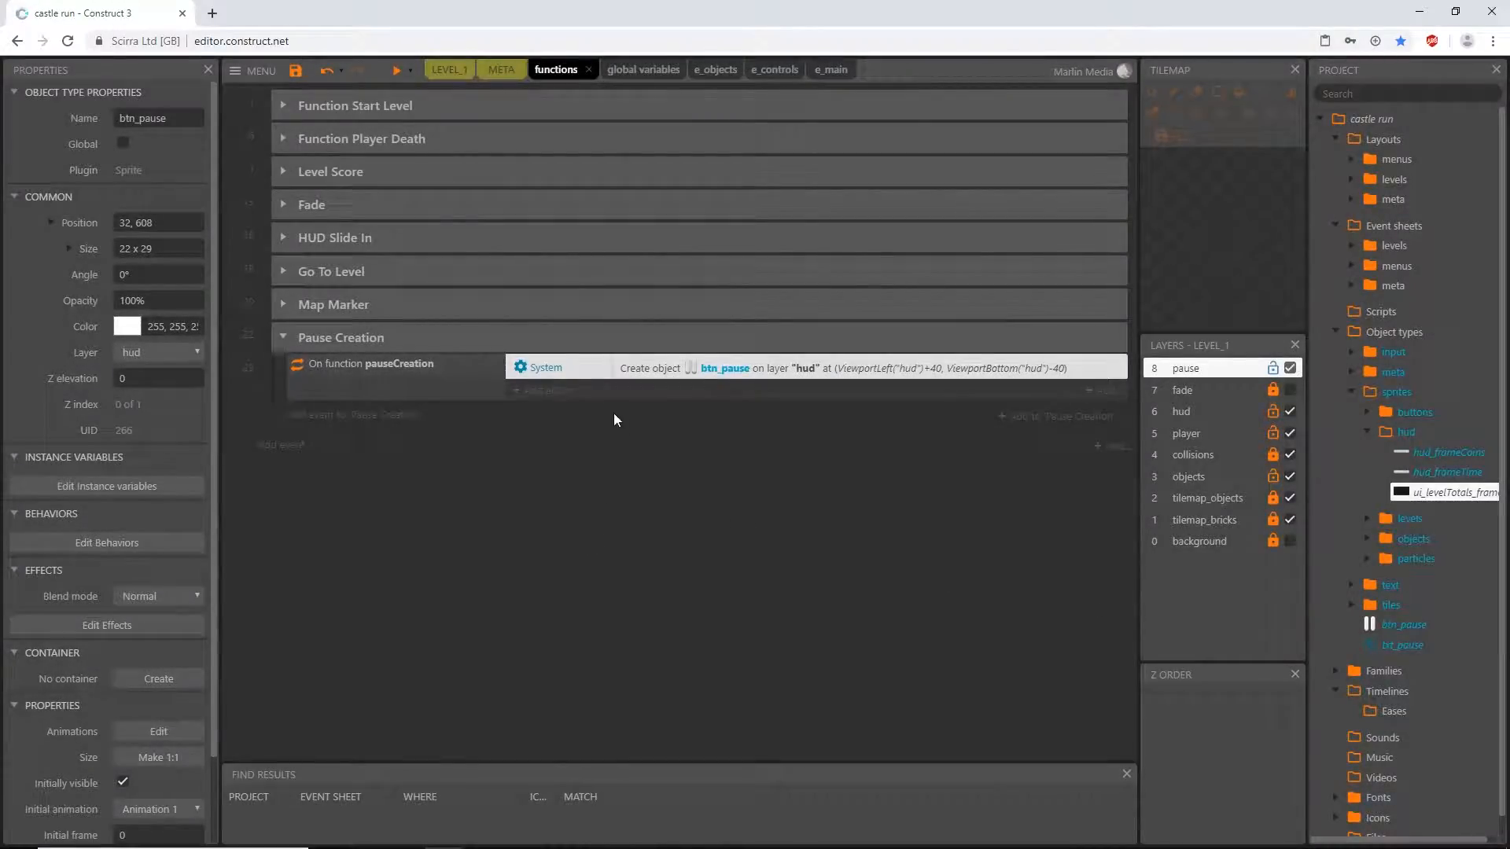
- Add a second System Create object action to pauseCreation for ui_levelTotals_frame on layer "pause"
{"action": "left_click", "coordinate": [543, 391]}
{"action": "double_click", "coordinate": [840, 393]}
{"action": "type", "text": "creat"}
{"action": "double_click", "coordinate": [861, 425]}
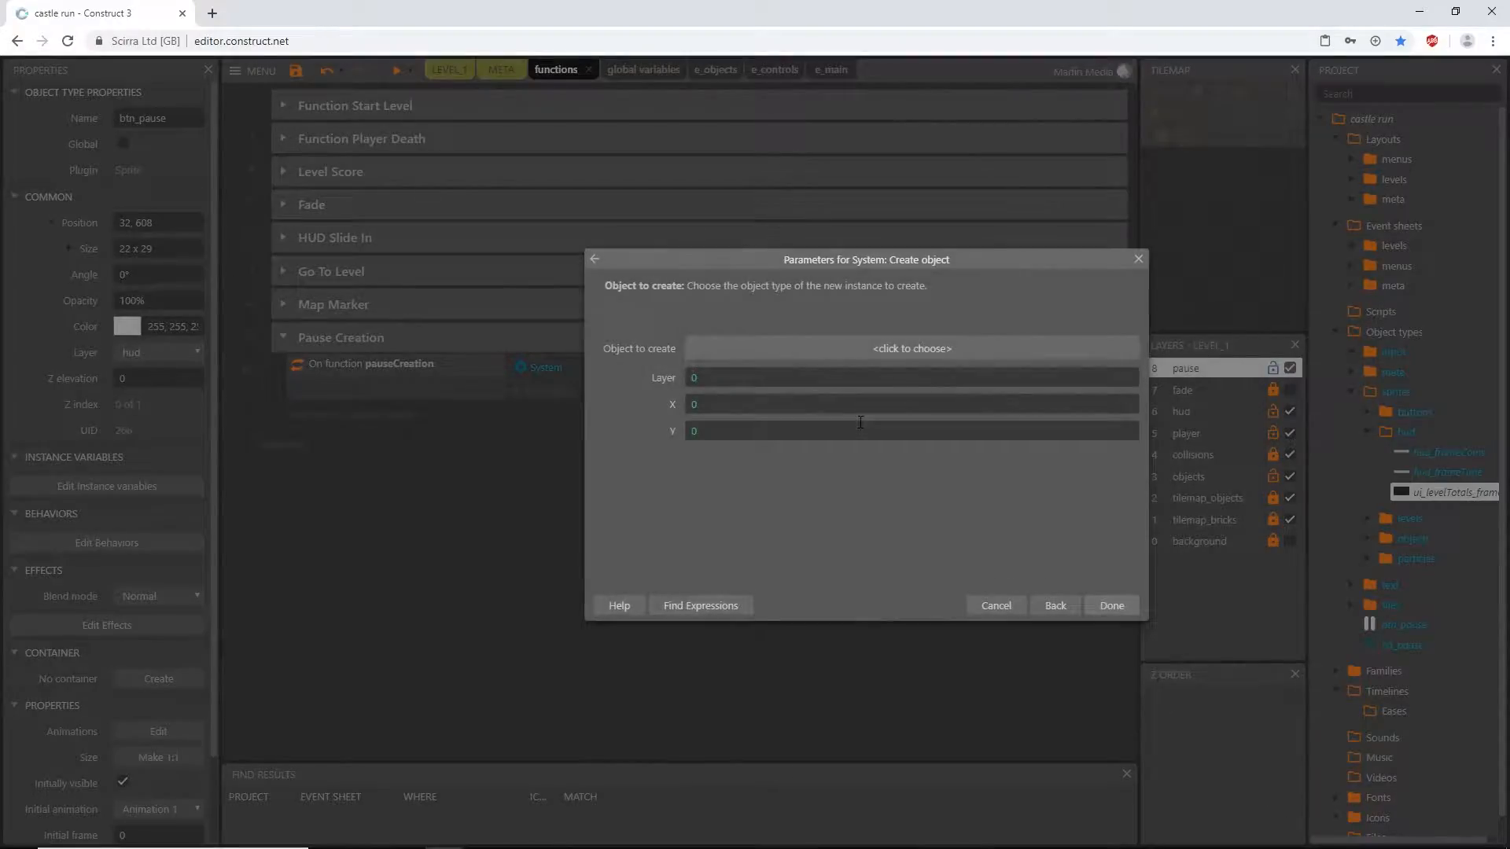
{"action": "left_click", "coordinate": [812, 348]}
{"action": "scroll", "coordinate": [684, 501], "scroll_direction": "down", "scroll_amount": 10}
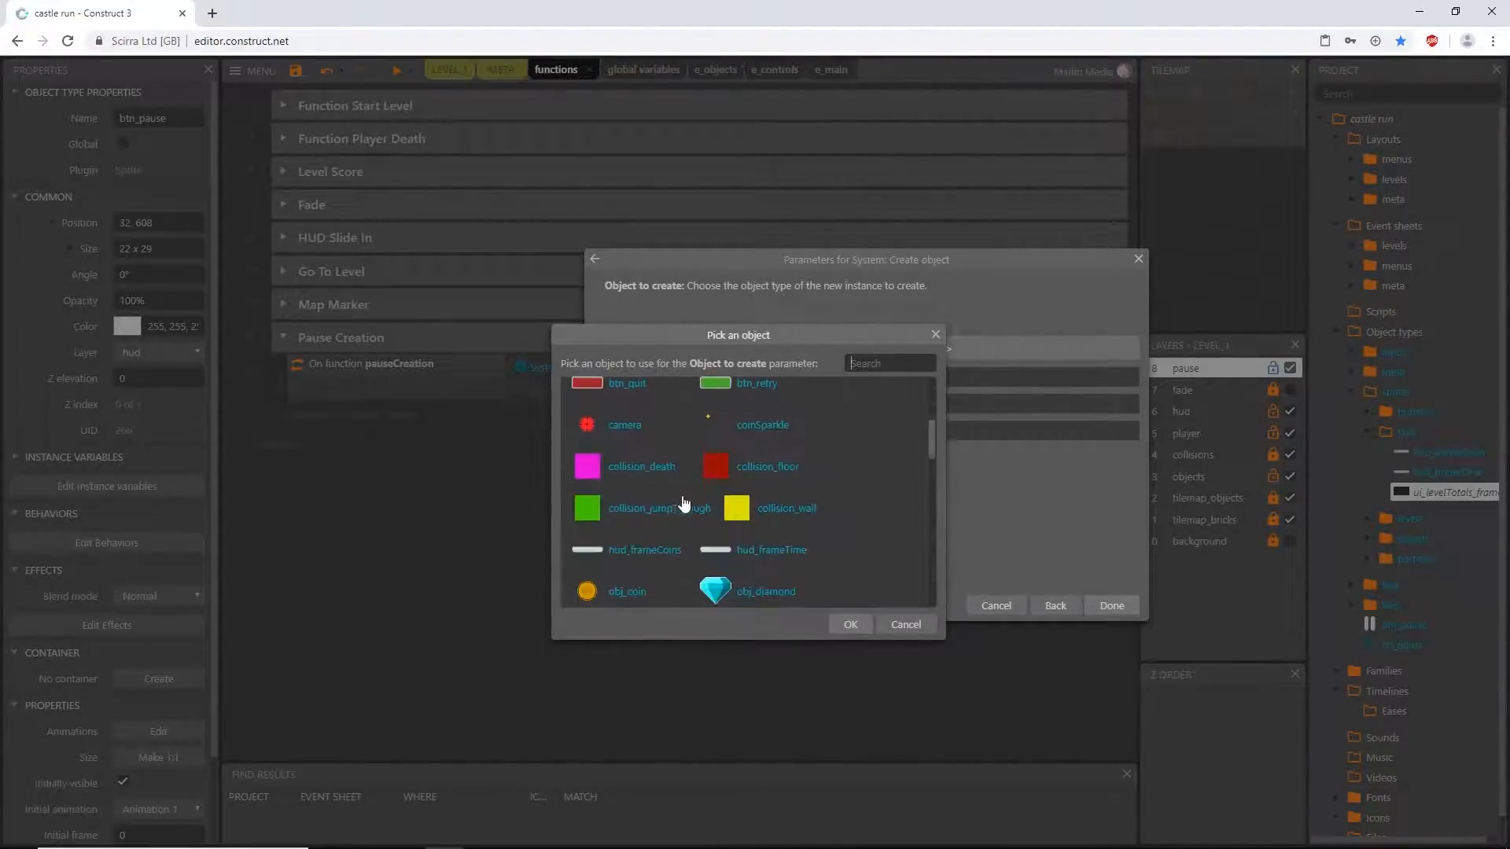
{"action": "scroll", "coordinate": [684, 504], "scroll_direction": "down", "scroll_amount": 5}
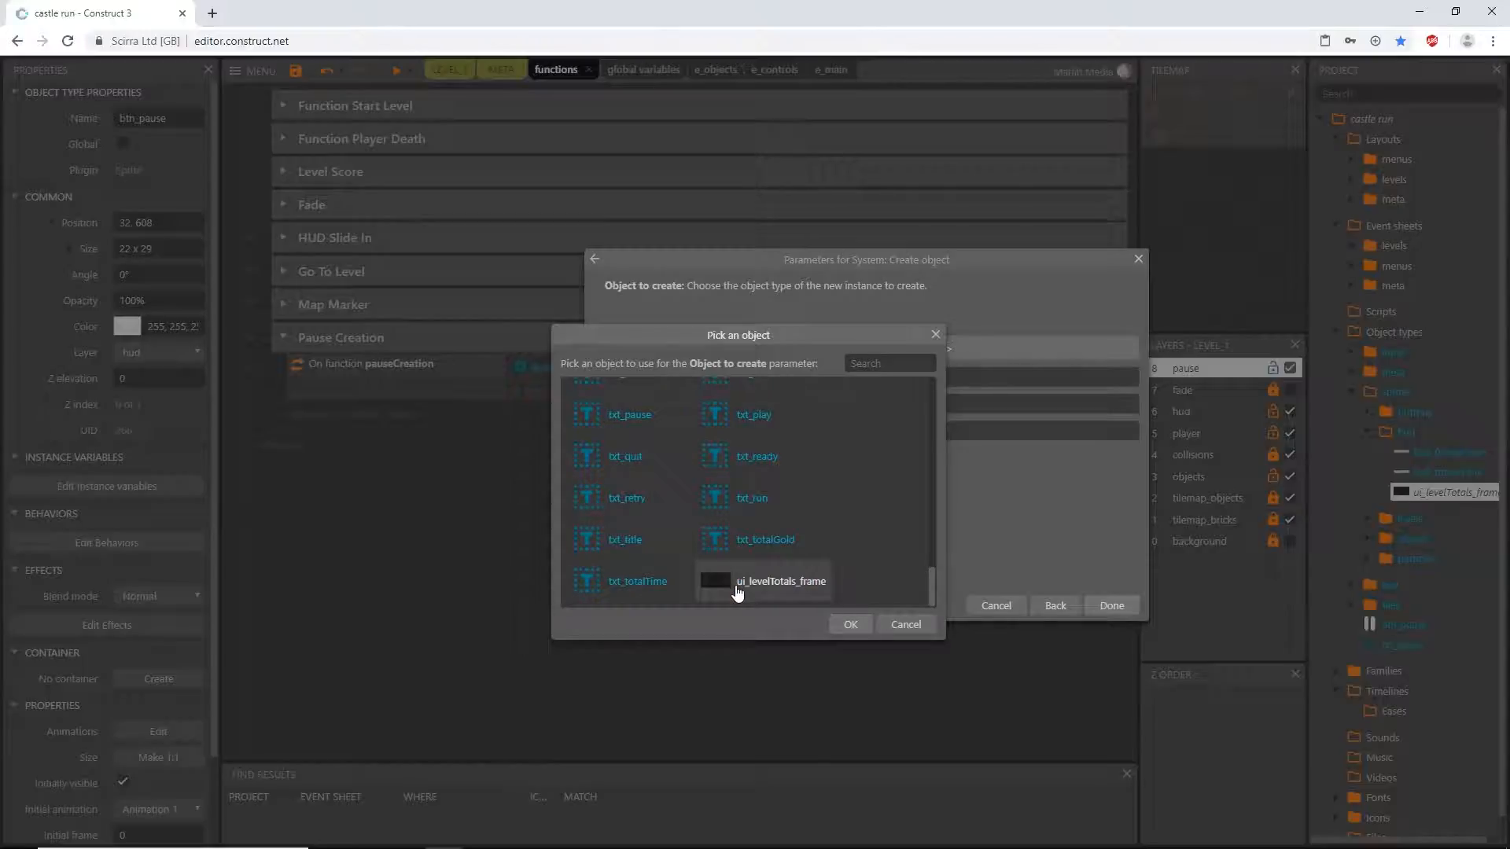
{"action": "left_click", "coordinate": [737, 591]}
{"action": "left_click", "coordinate": [850, 624]}
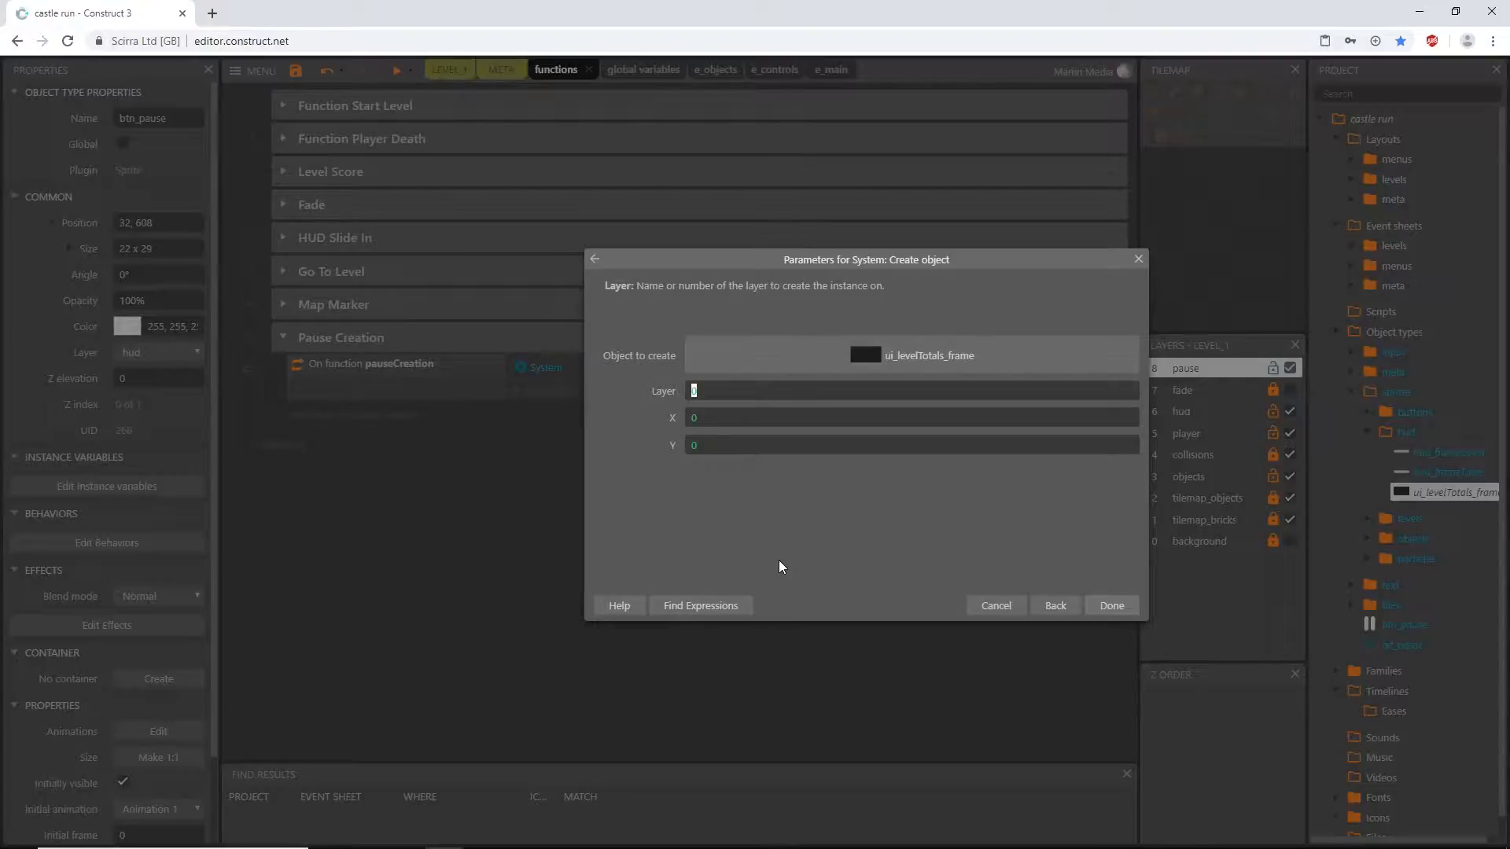
{"action": "type", "text": "\"pa"}
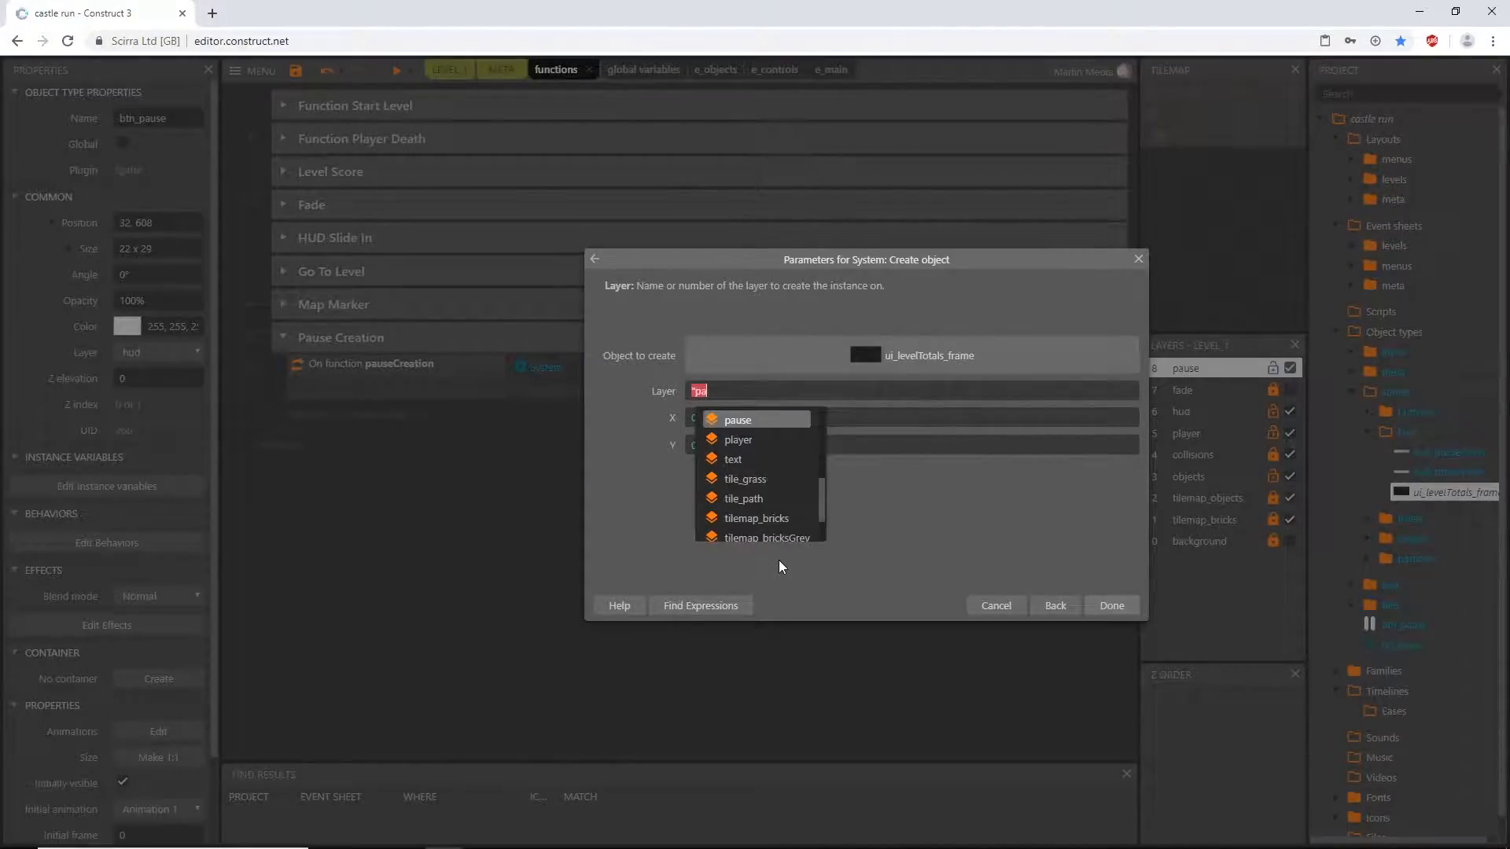
{"action": "key", "text": "Return"}
- Set the X coordinate of the created ui_levelTotals_frame to ViewportWidth("pause")/2
{"action": "left_click", "coordinate": [699, 423]}
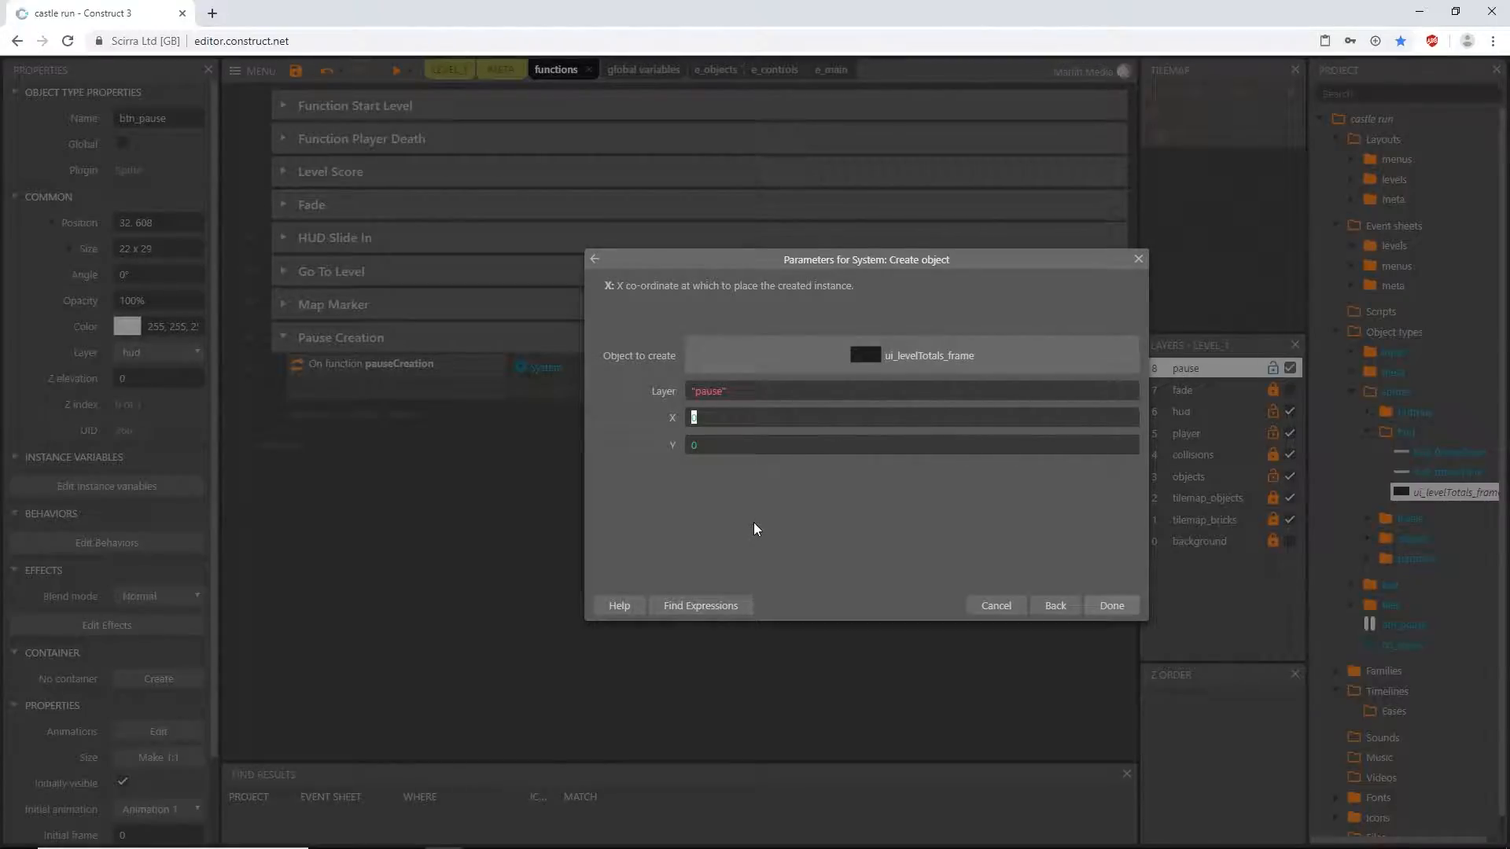
{"action": "type", "text": "view"}
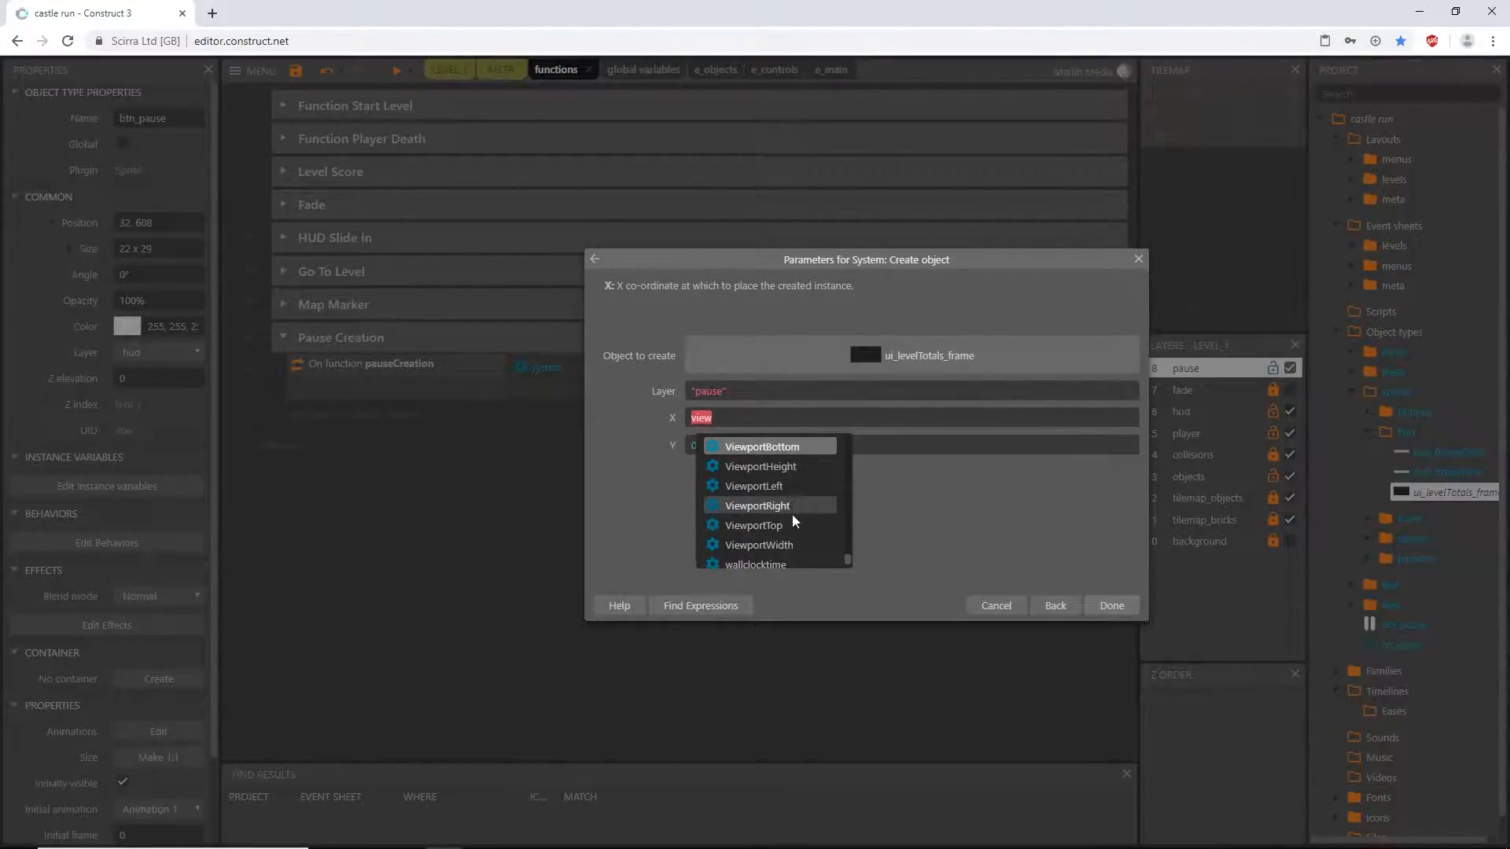
{"action": "left_click", "coordinate": [789, 546]}
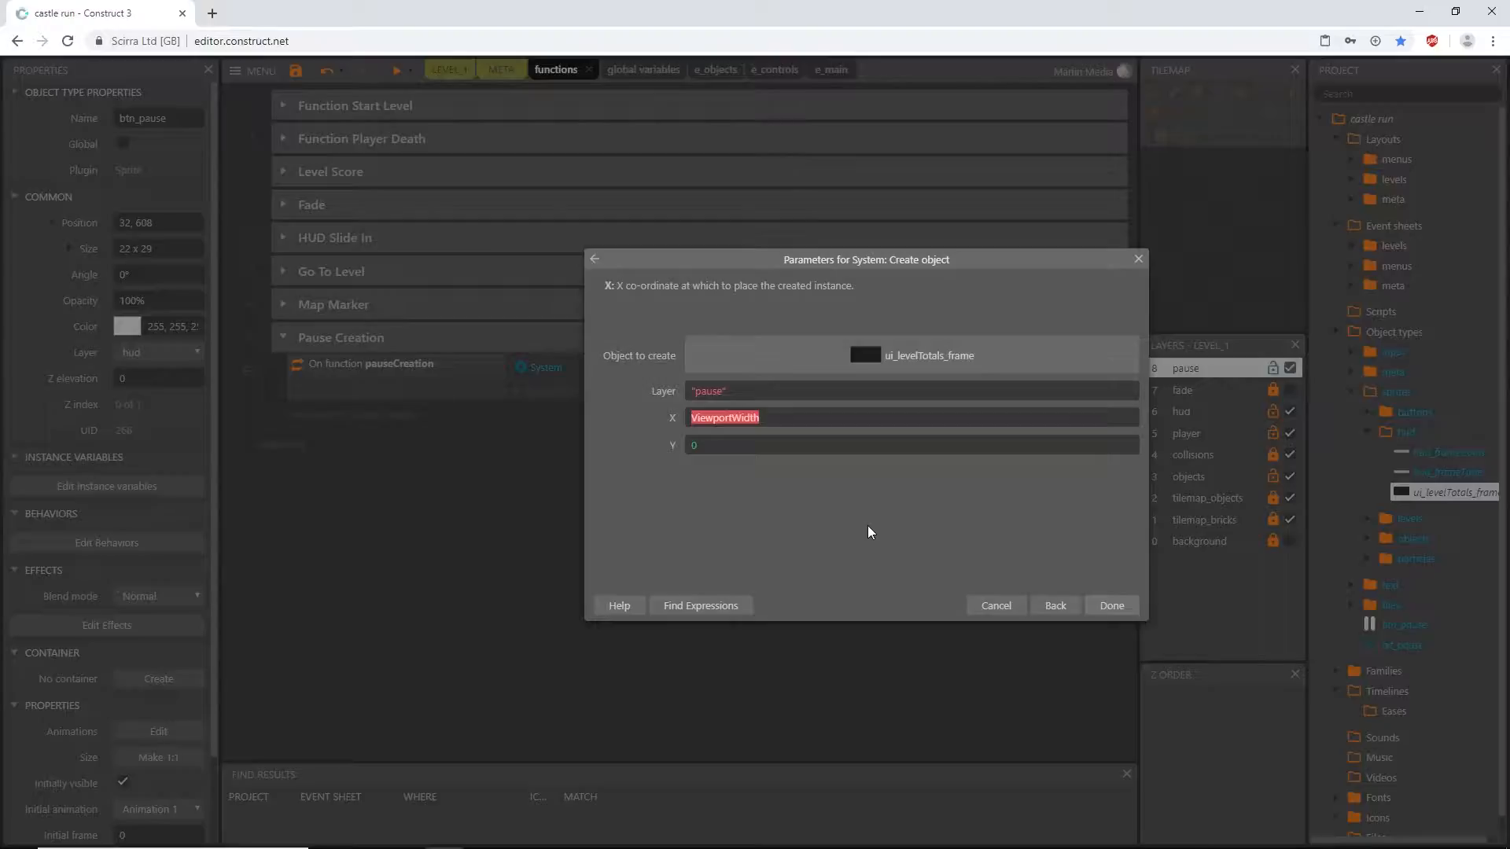
{"action": "type", "text": "("}
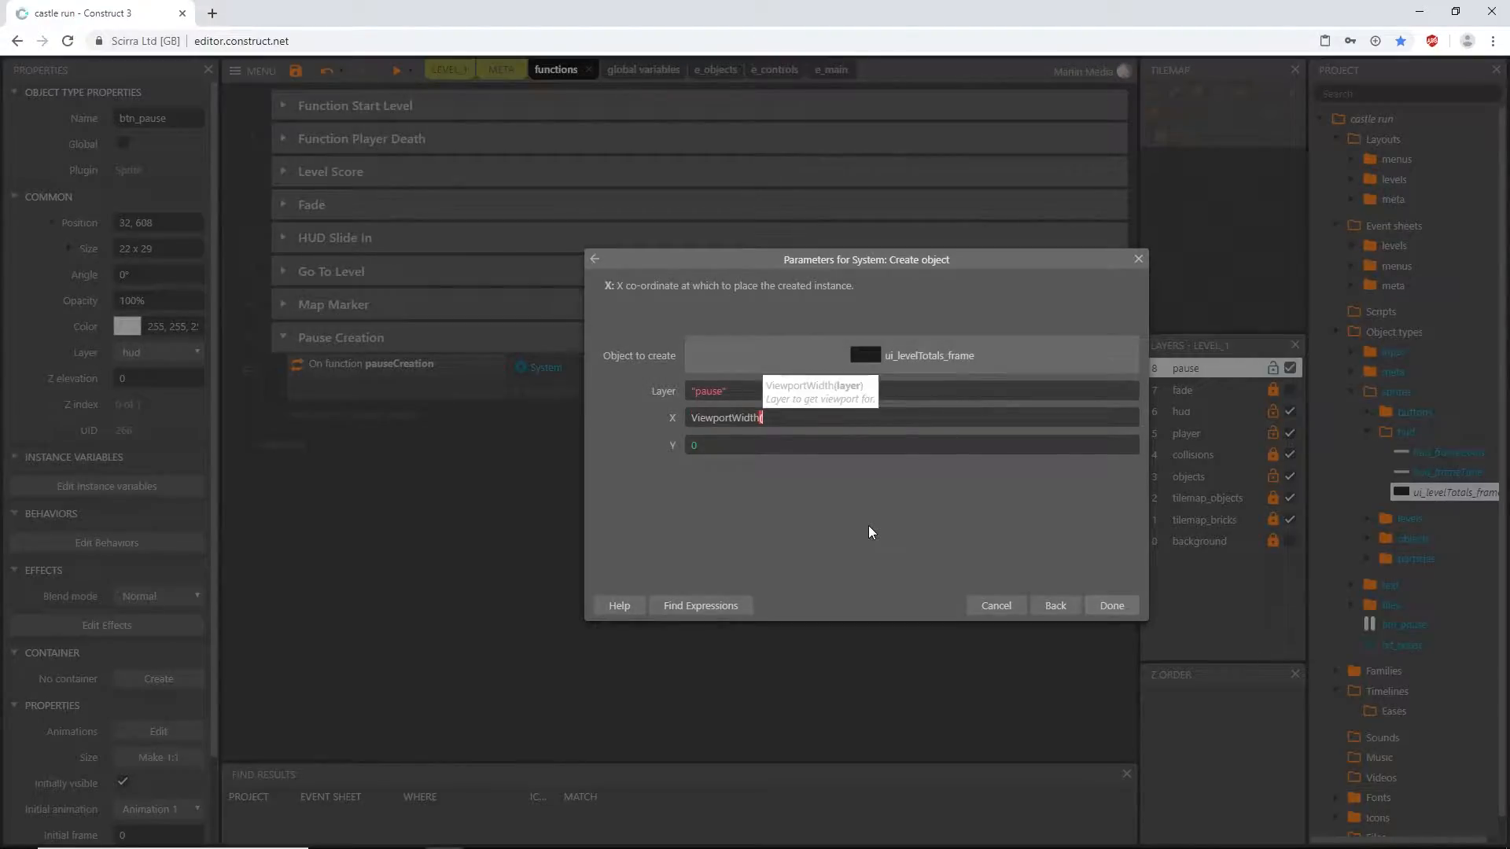
{"action": "type", "text": "\"pause\")/2"}
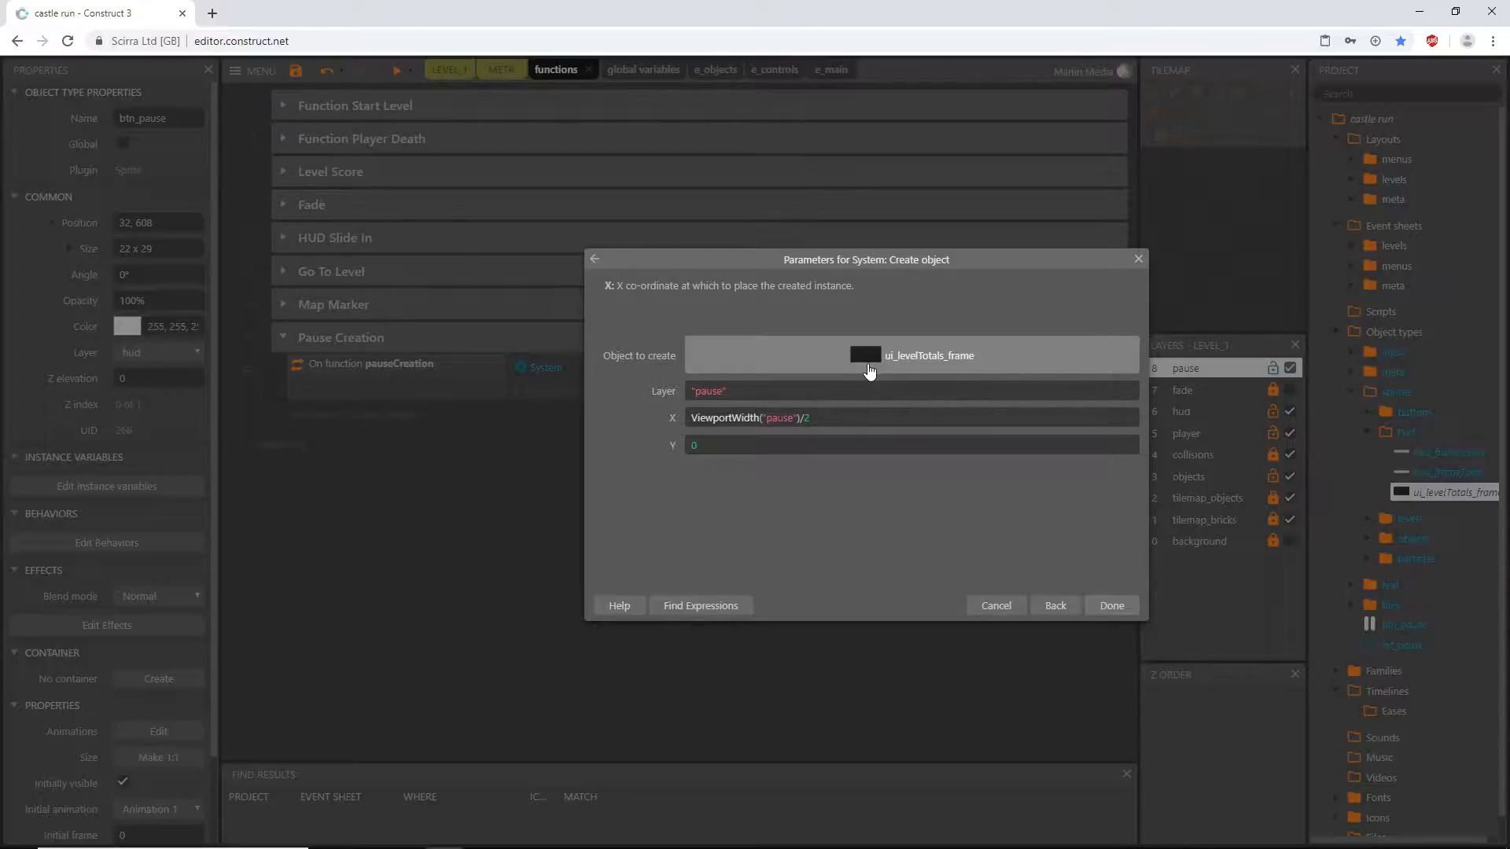
- Set the Y coordinate of the created ui_levelTotals_frame to ViewportHeight("pause")/2 and confirm the action
{"action": "left_click", "coordinate": [706, 446]}
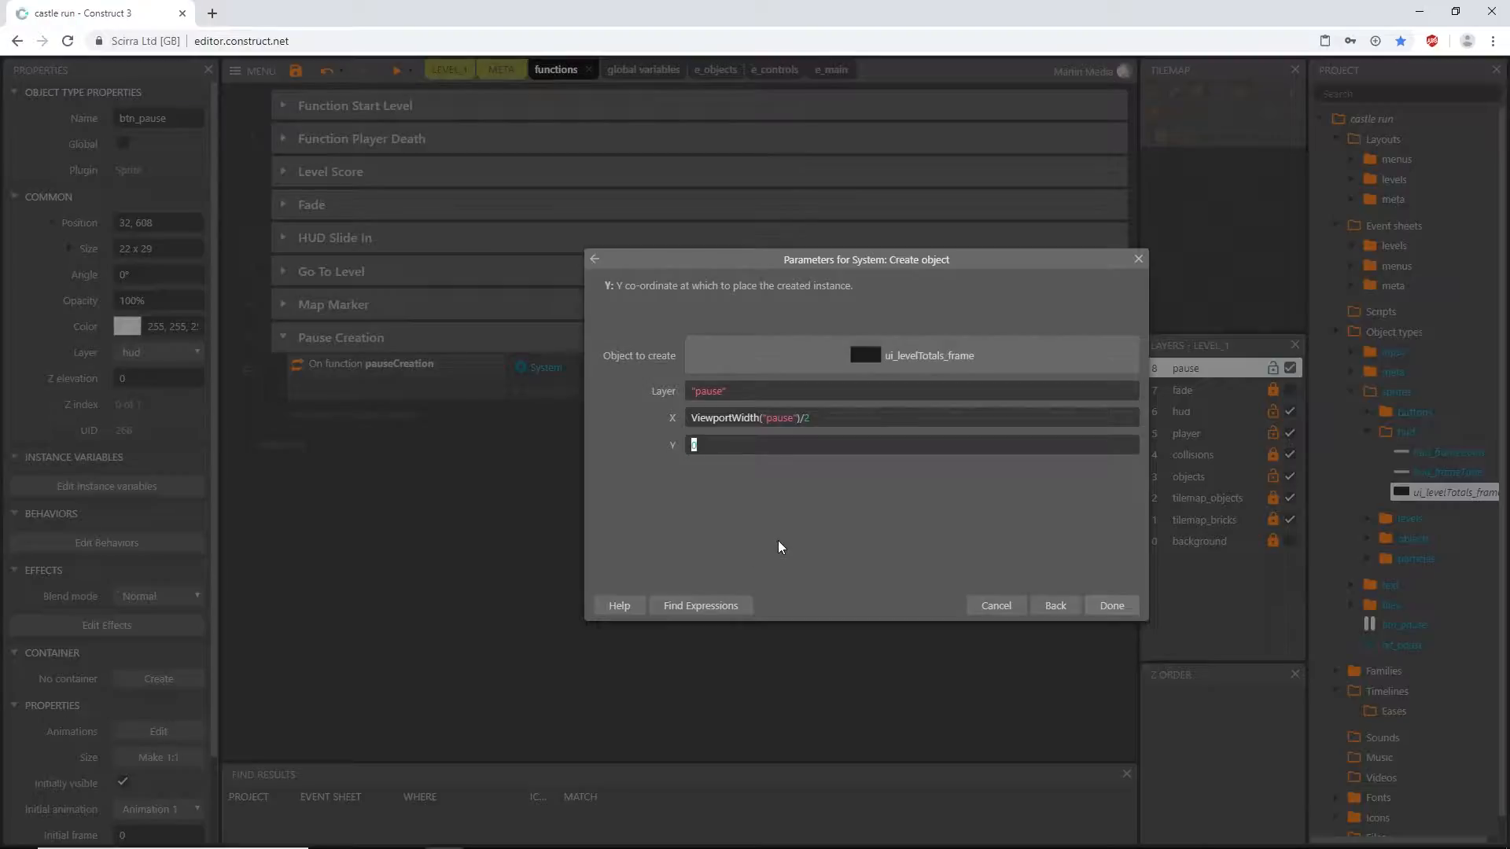
{"action": "type", "text": "view"}
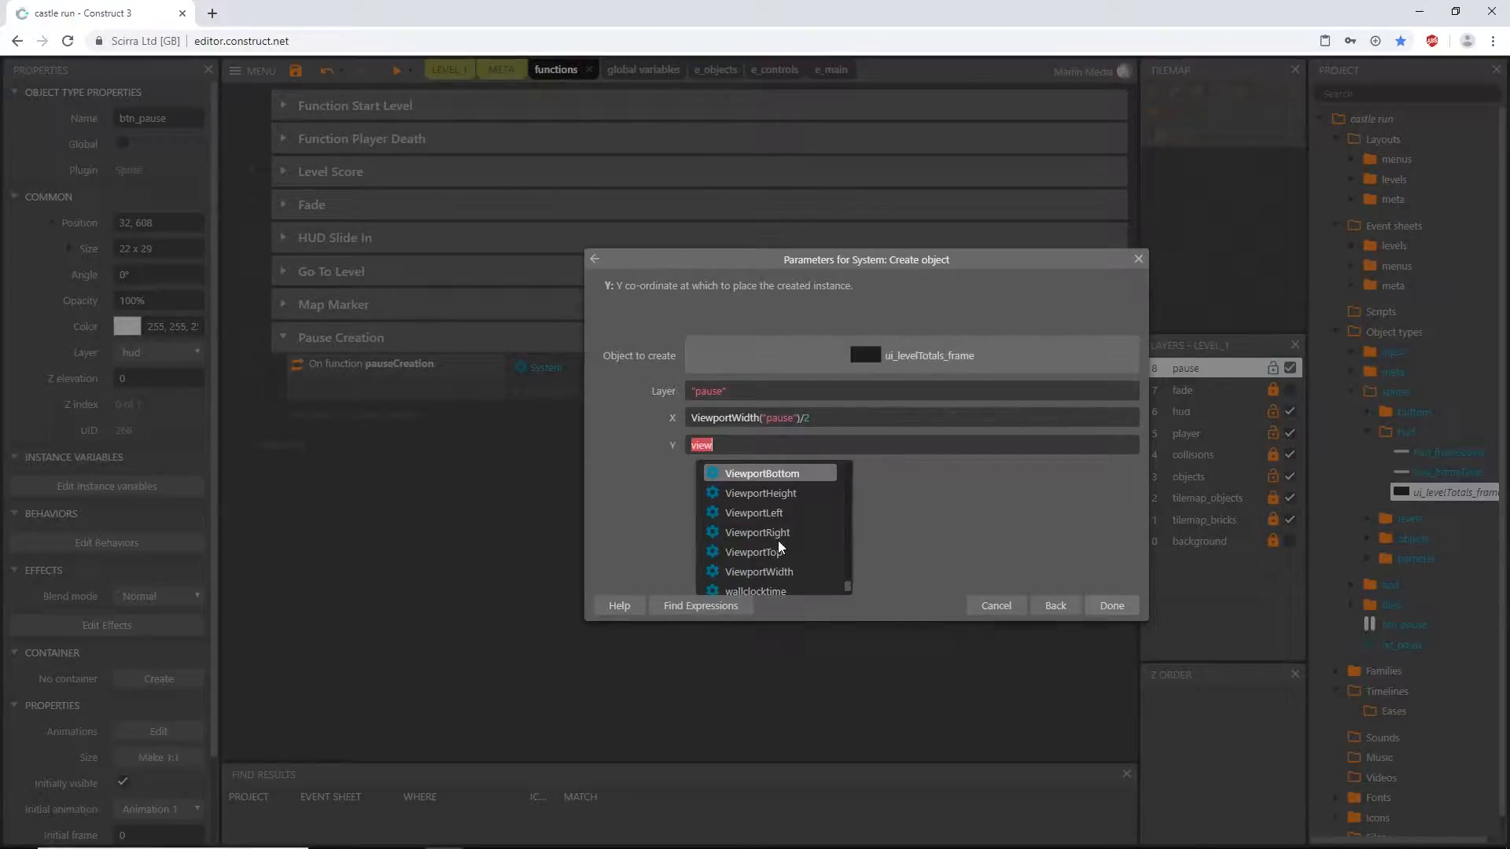
{"action": "key", "text": "Down"}
{"action": "key", "text": "Return"}
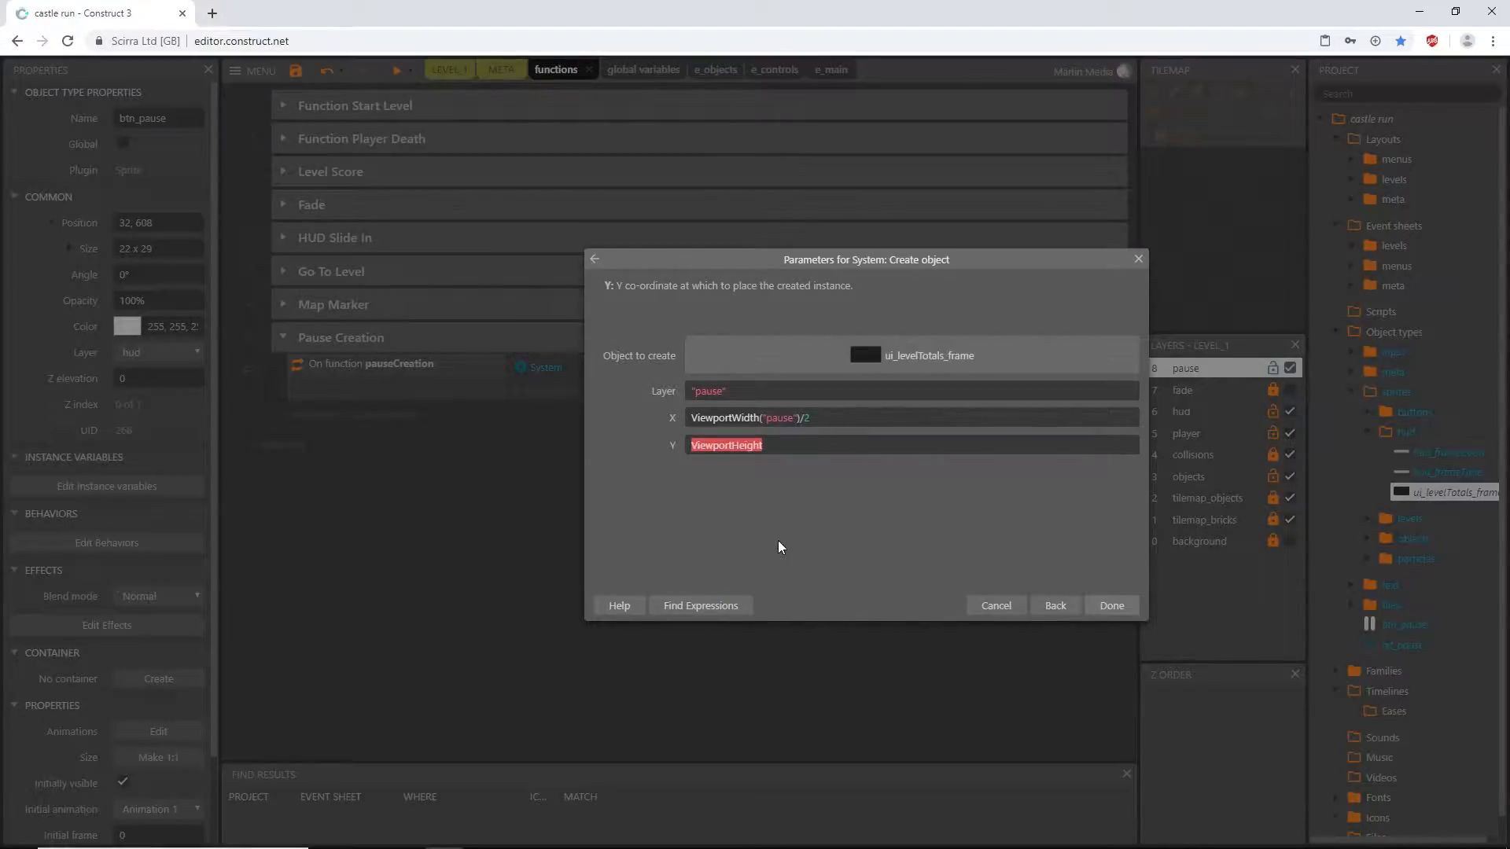
{"action": "type", "text": "("}
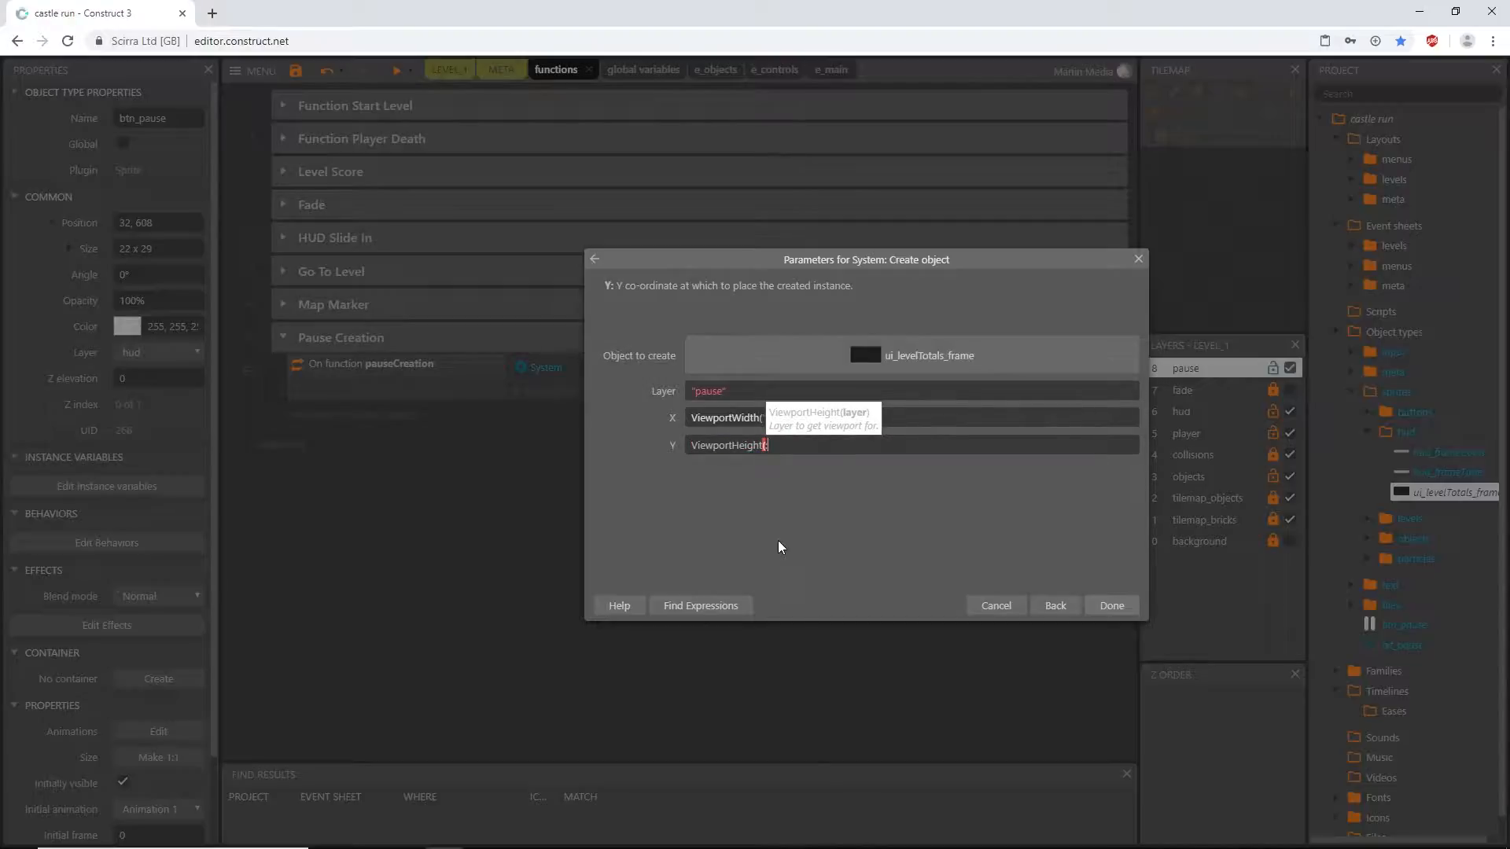
{"action": "type", "text": "\"pause\")/"}
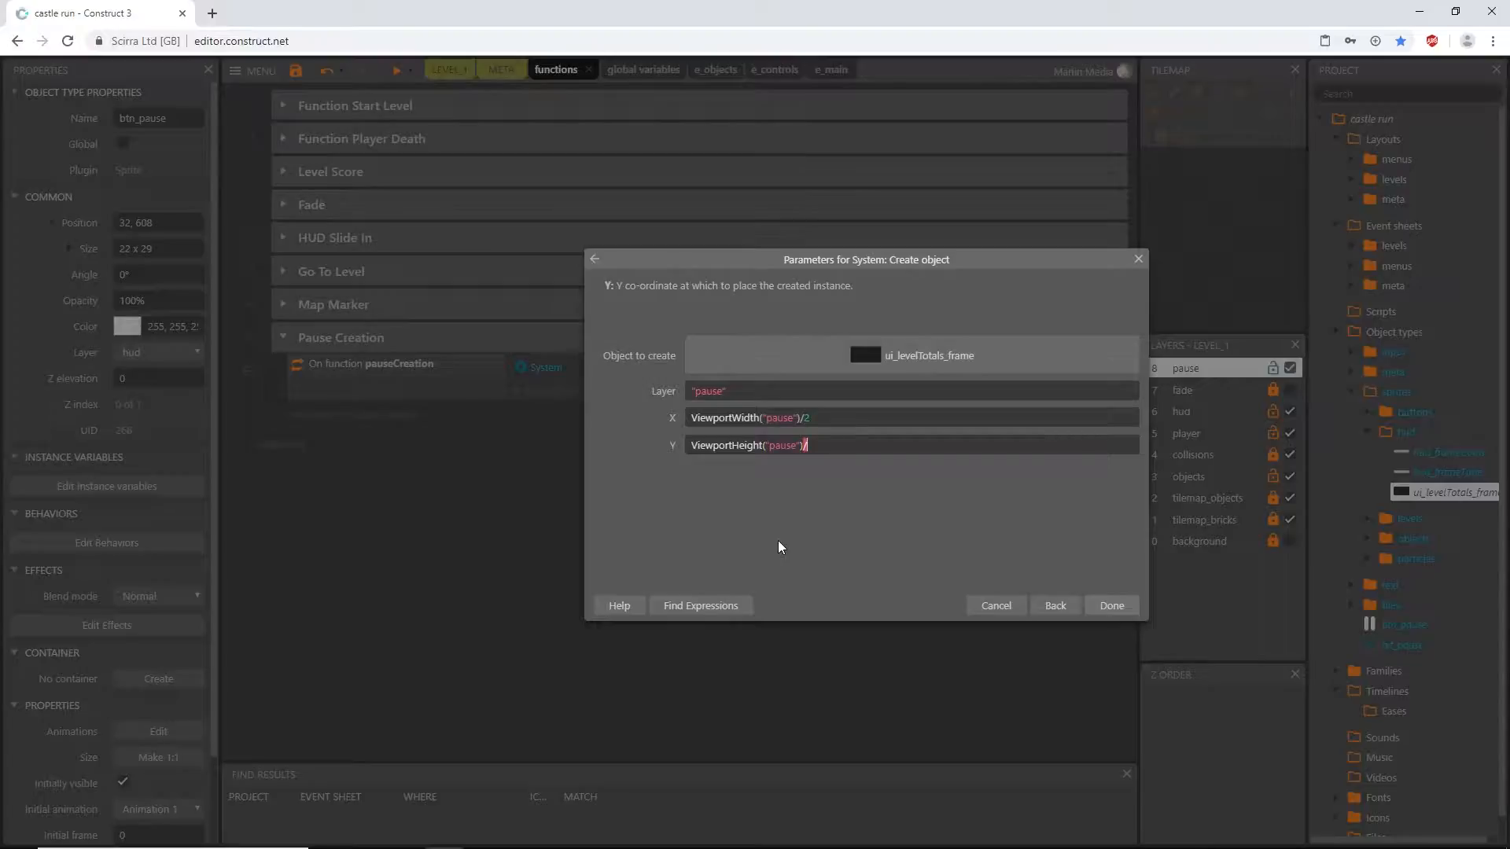
{"action": "type", "text": "2"}
{"action": "key", "text": "Return"}
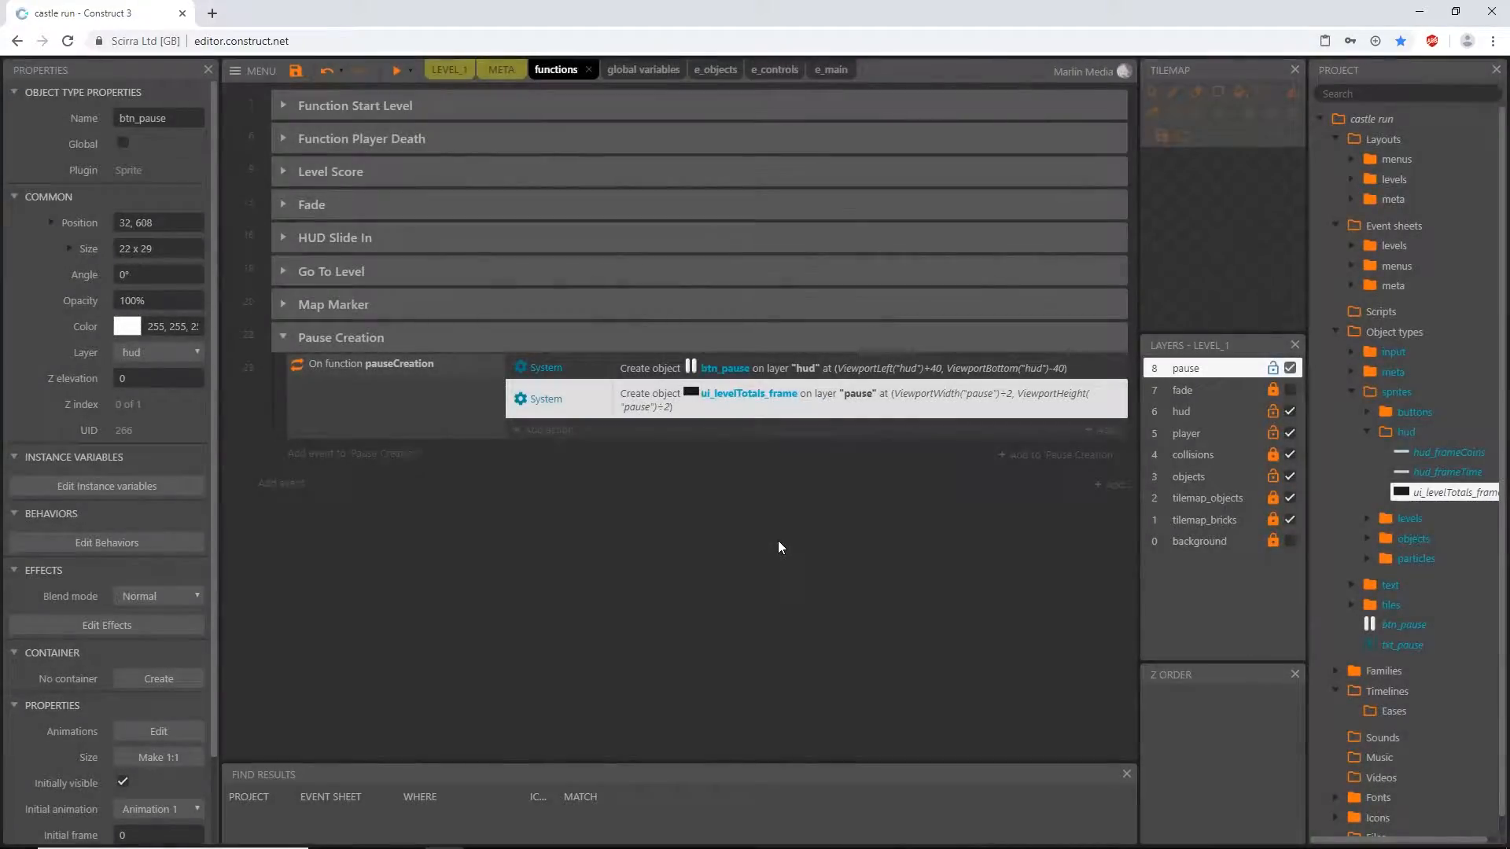
- Add a third System Create object action to pauseCreation for btn_pauseQuit on layer "pause"
{"action": "left_click", "coordinate": [541, 438]}
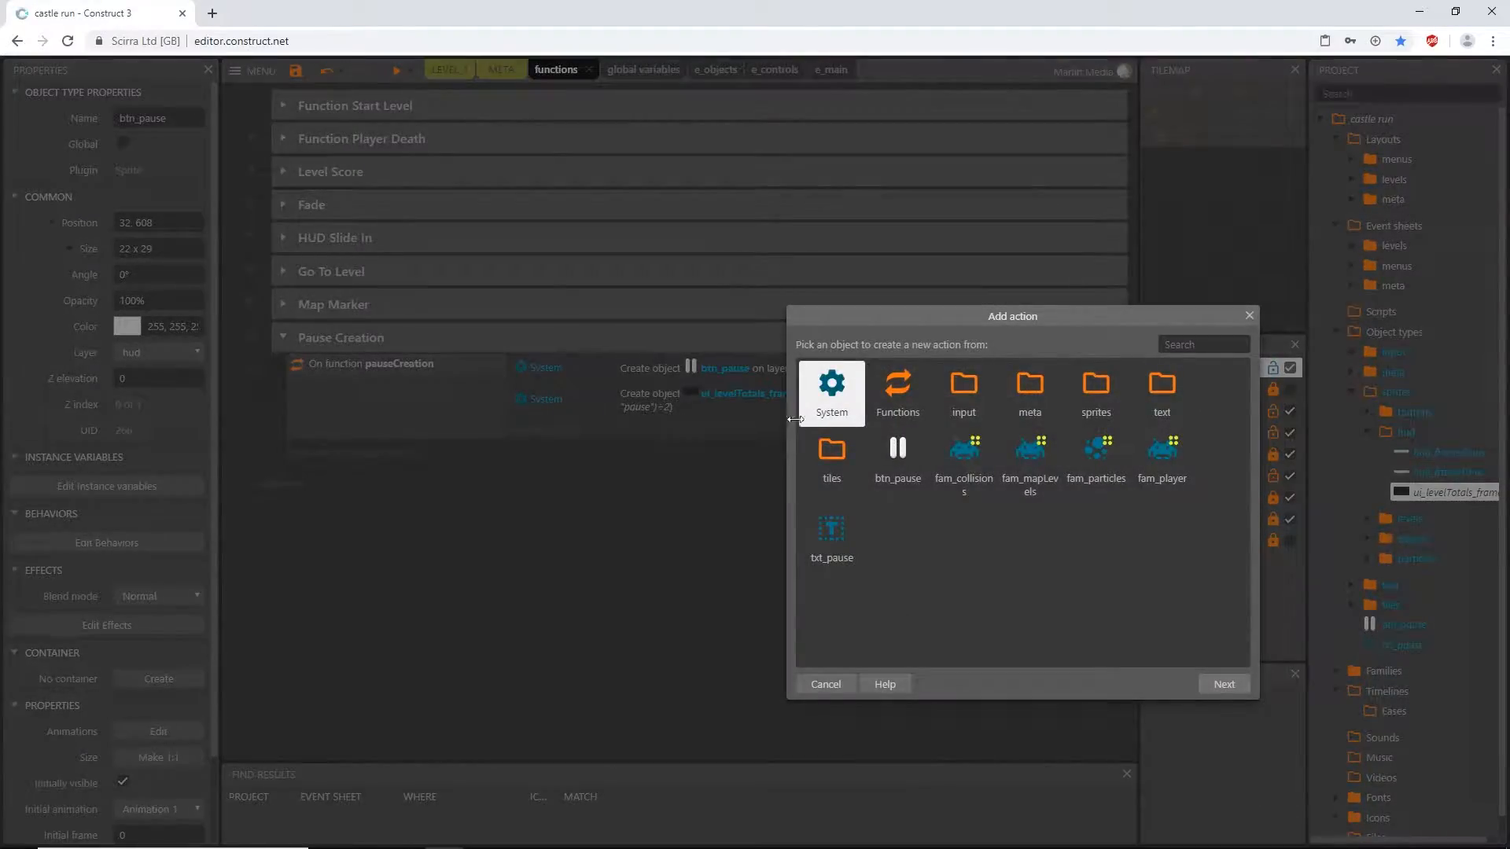
{"action": "double_click", "coordinate": [833, 391]}
{"action": "type", "text": "creat"}
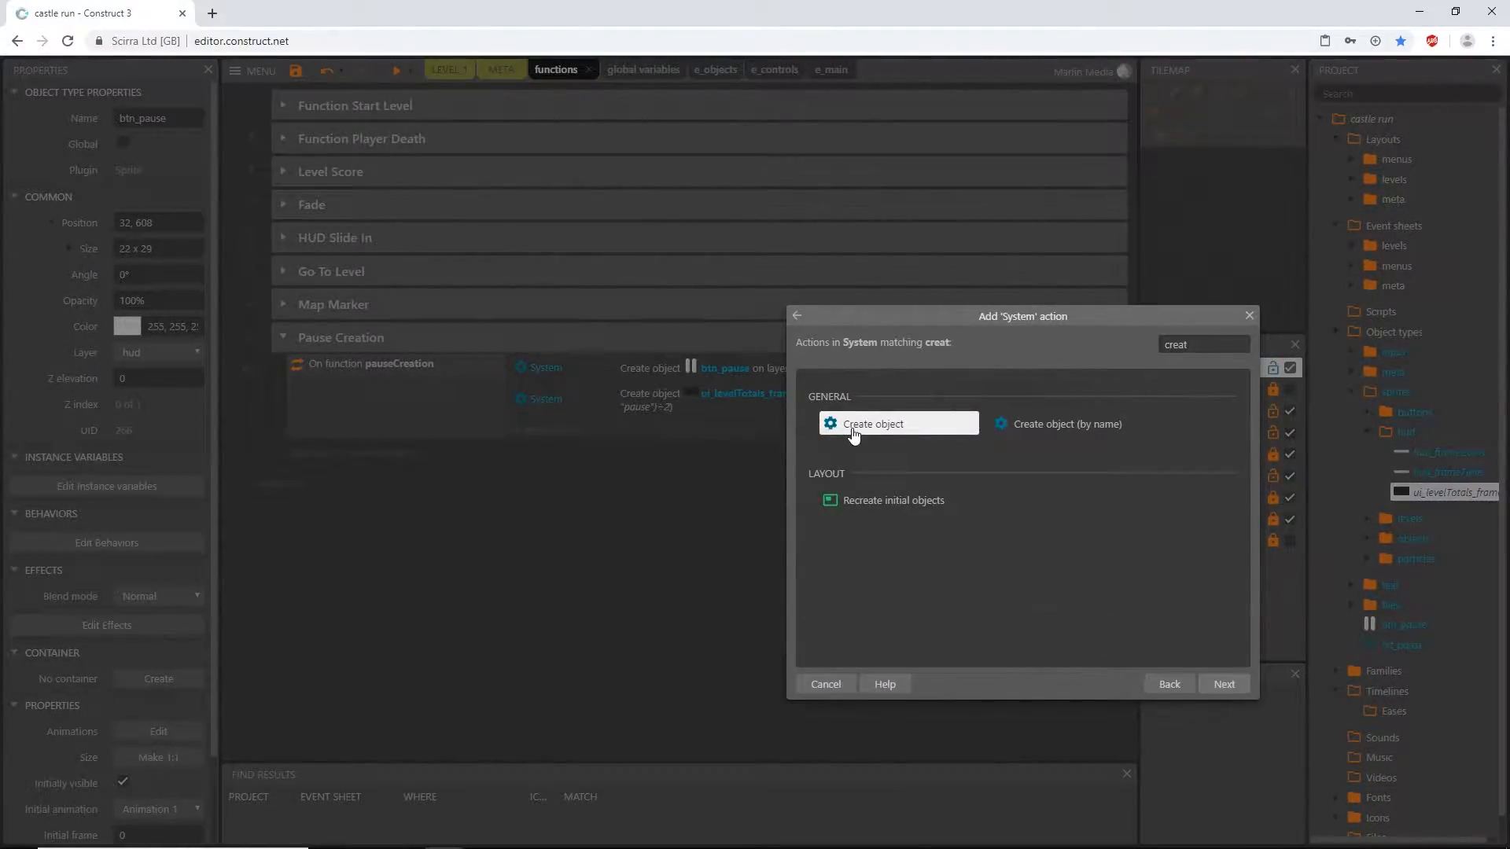
{"action": "double_click", "coordinate": [854, 435]}
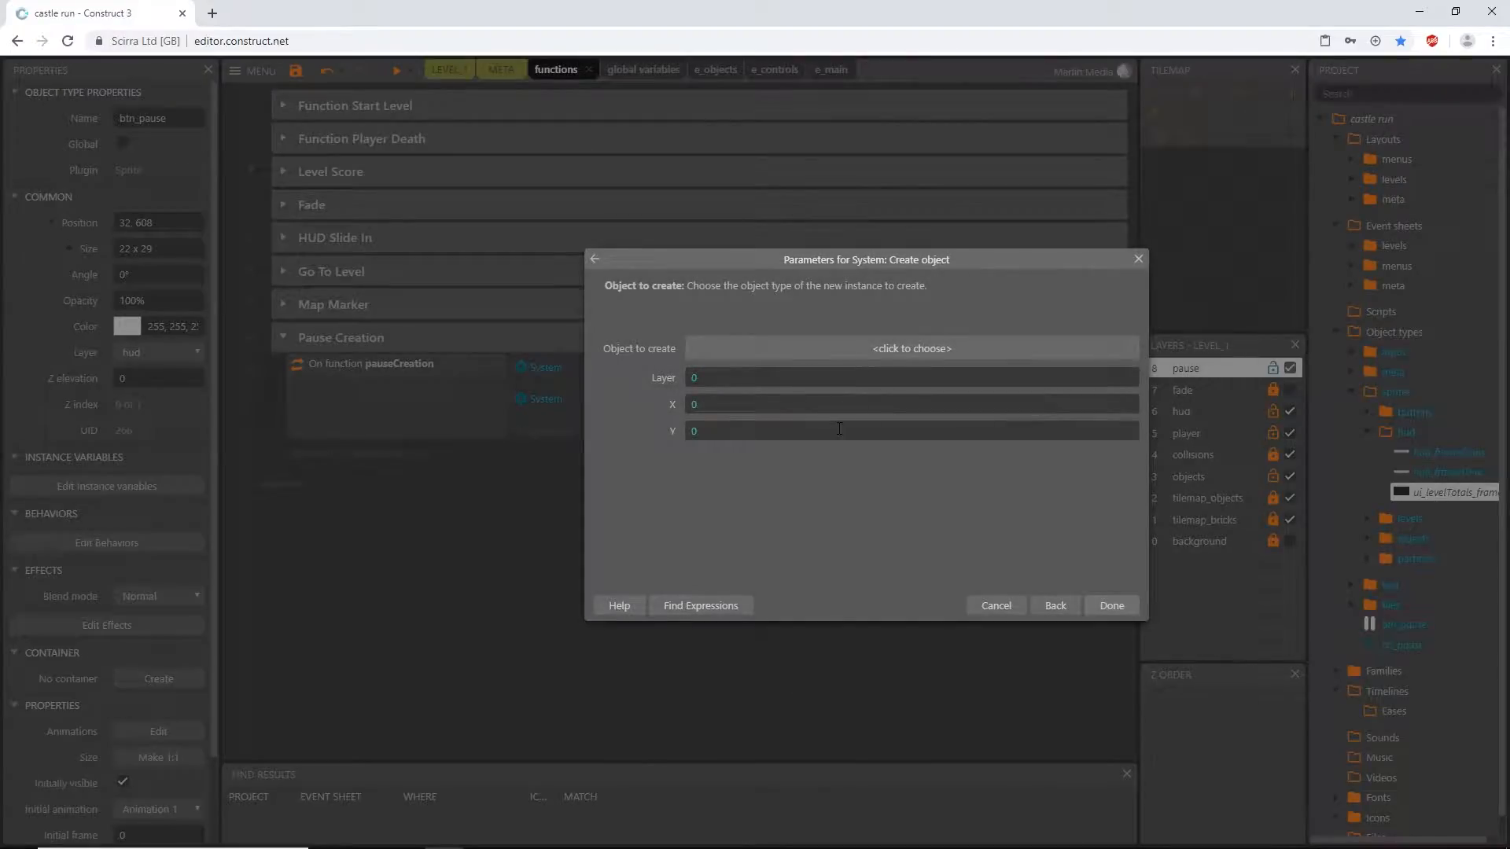
{"action": "left_click", "coordinate": [803, 350]}
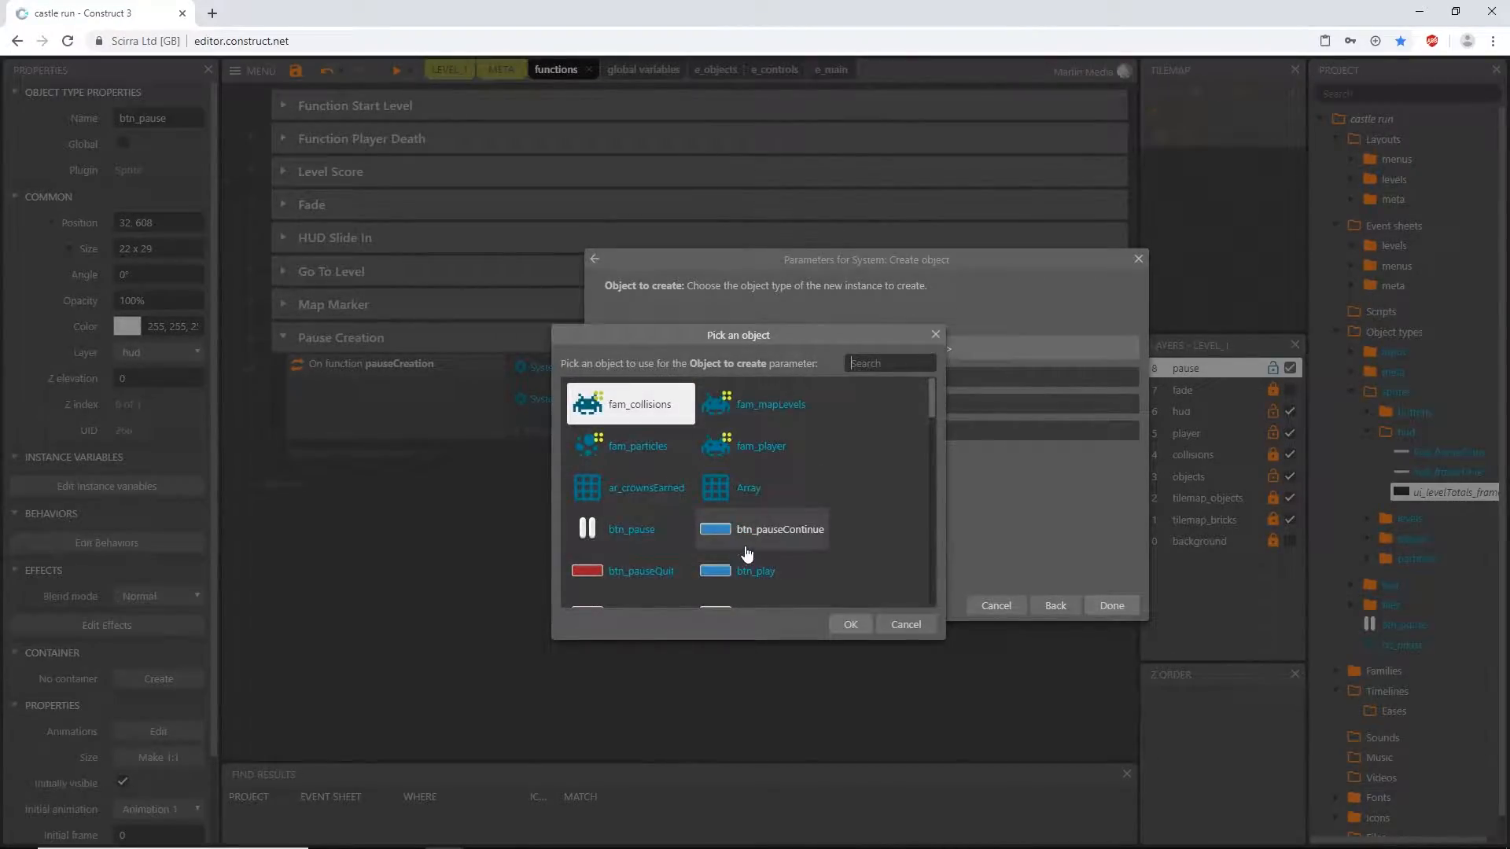
{"action": "double_click", "coordinate": [593, 574]}
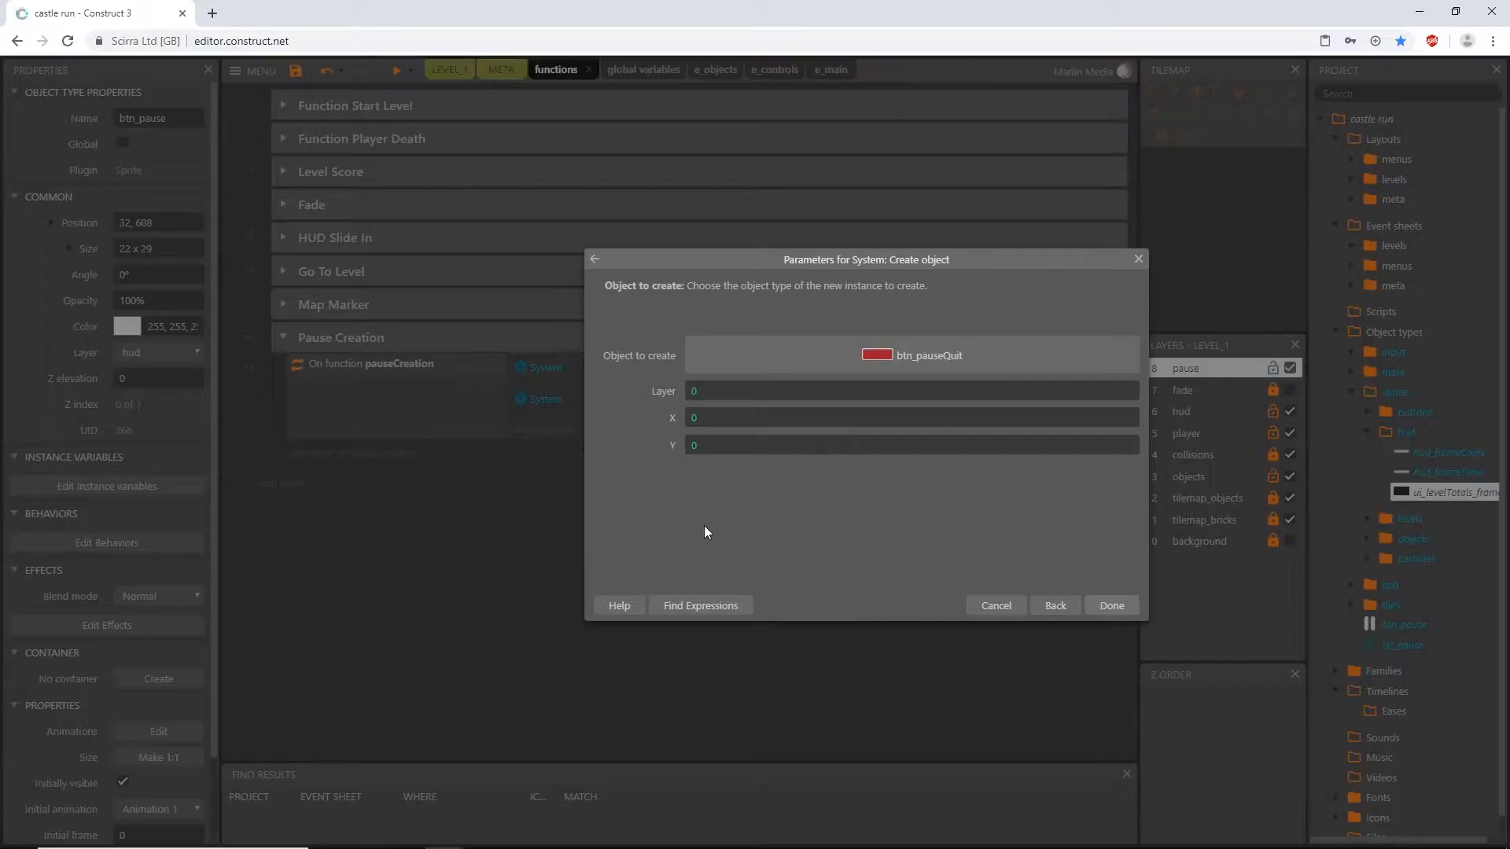
{"action": "left_click", "coordinate": [714, 392]}
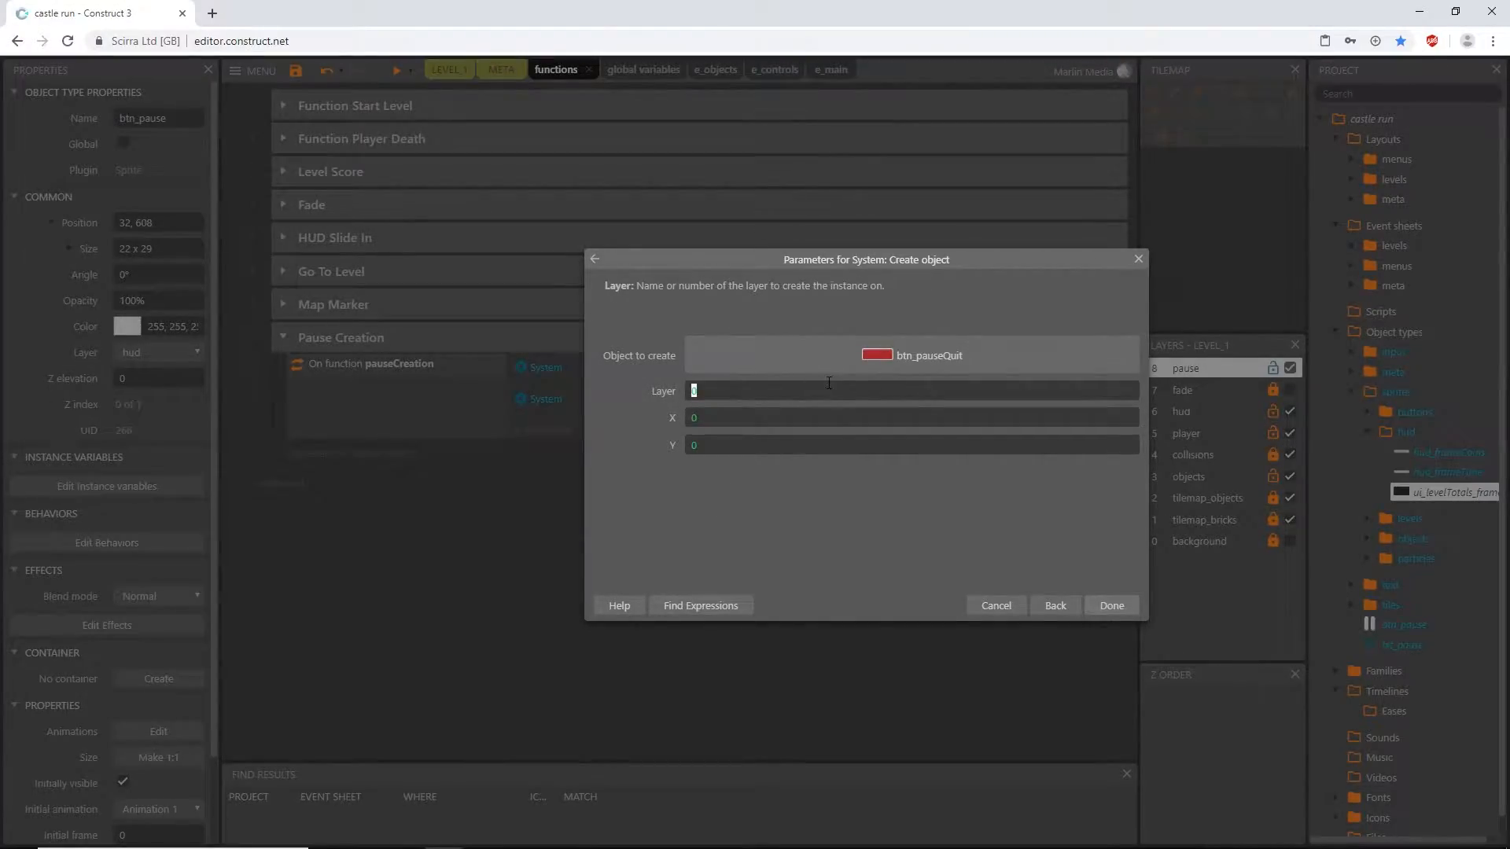
{"action": "type", "text": "\""}
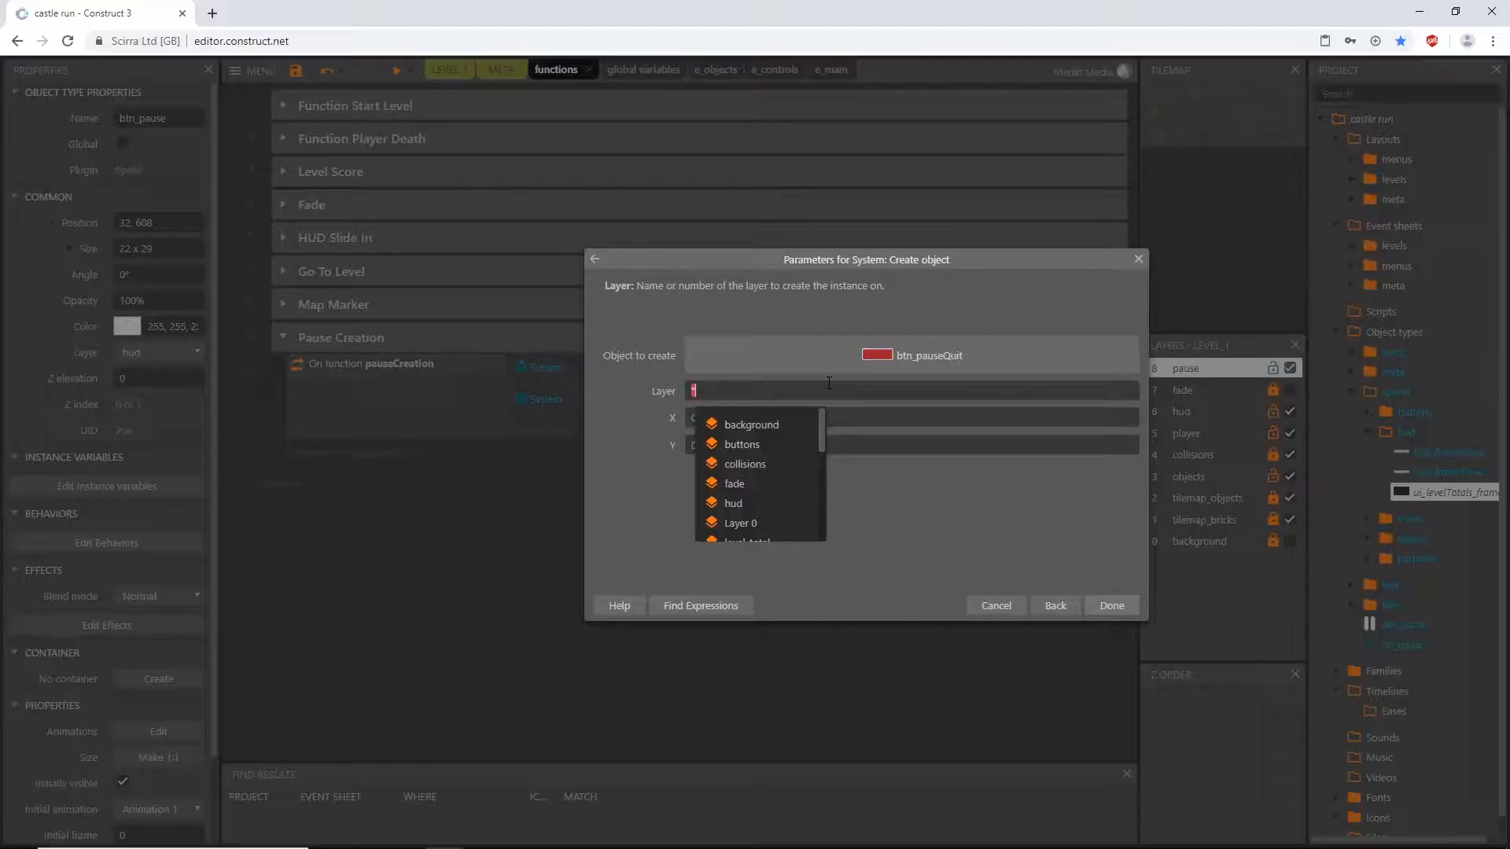
{"action": "type", "text": "pa"}
{"action": "key", "text": "Tab"}
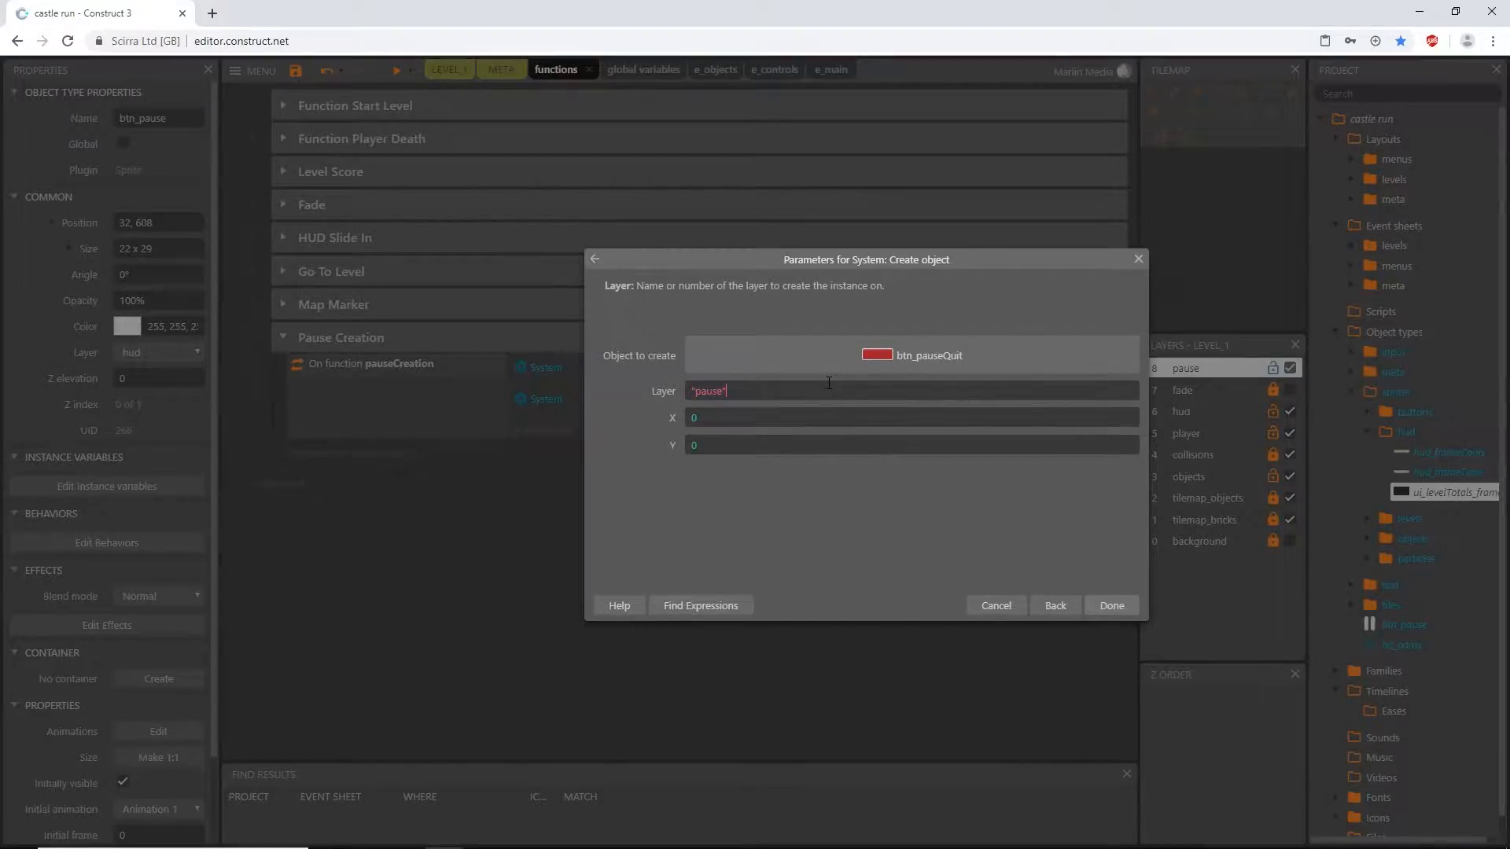
{"action": "key", "text": "Tab"}
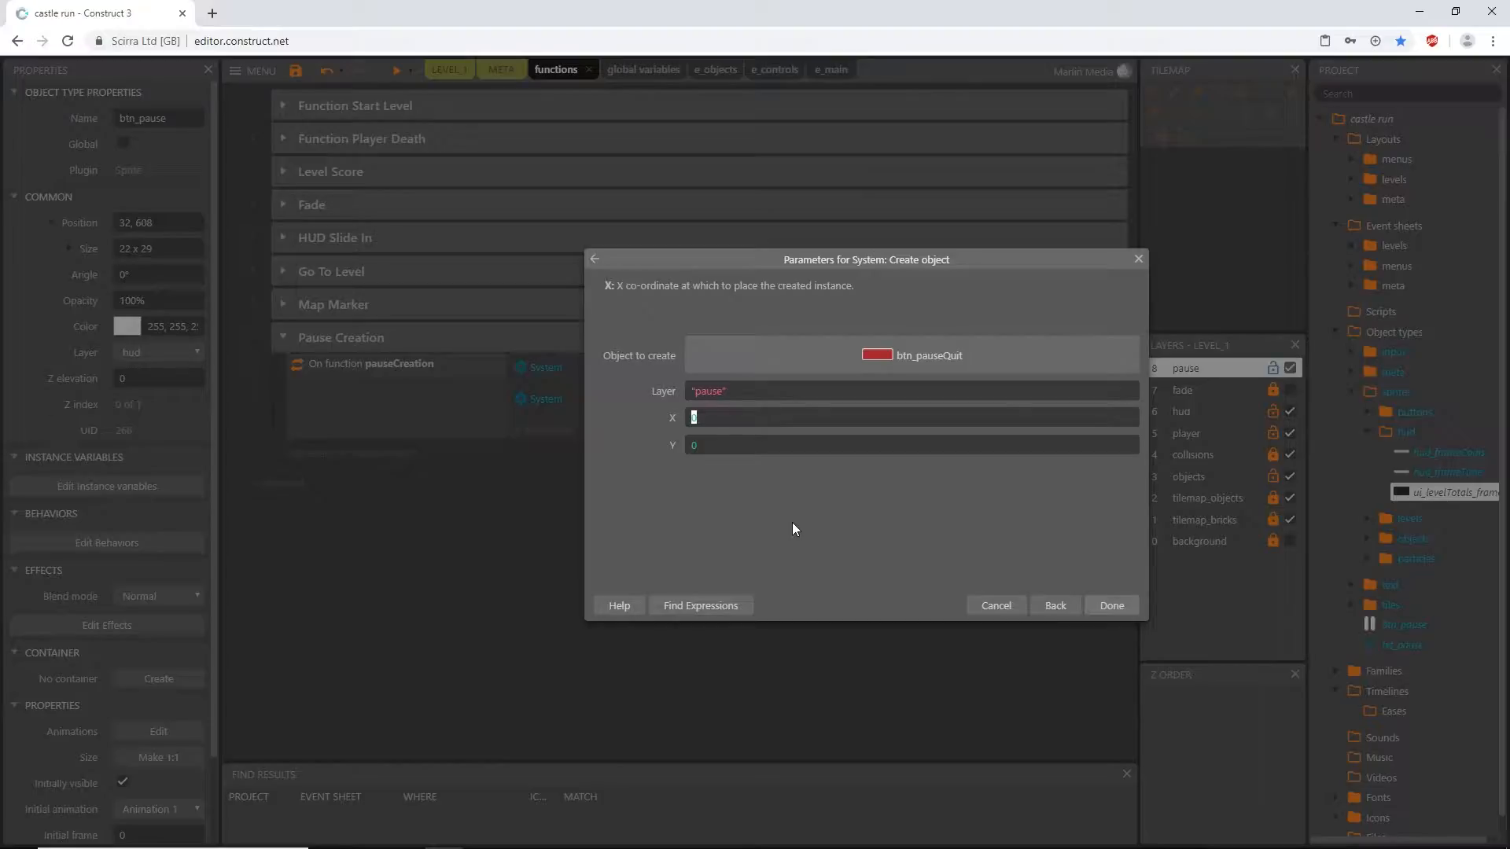
- Set the X coordinate of the created btn_pauseQuit to ui_levelTotals_frame.ImagePointX(1)
{"action": "type", "text": "ui"}
{"action": "key", "text": "Tab"}
{"action": "type", "text": "."}
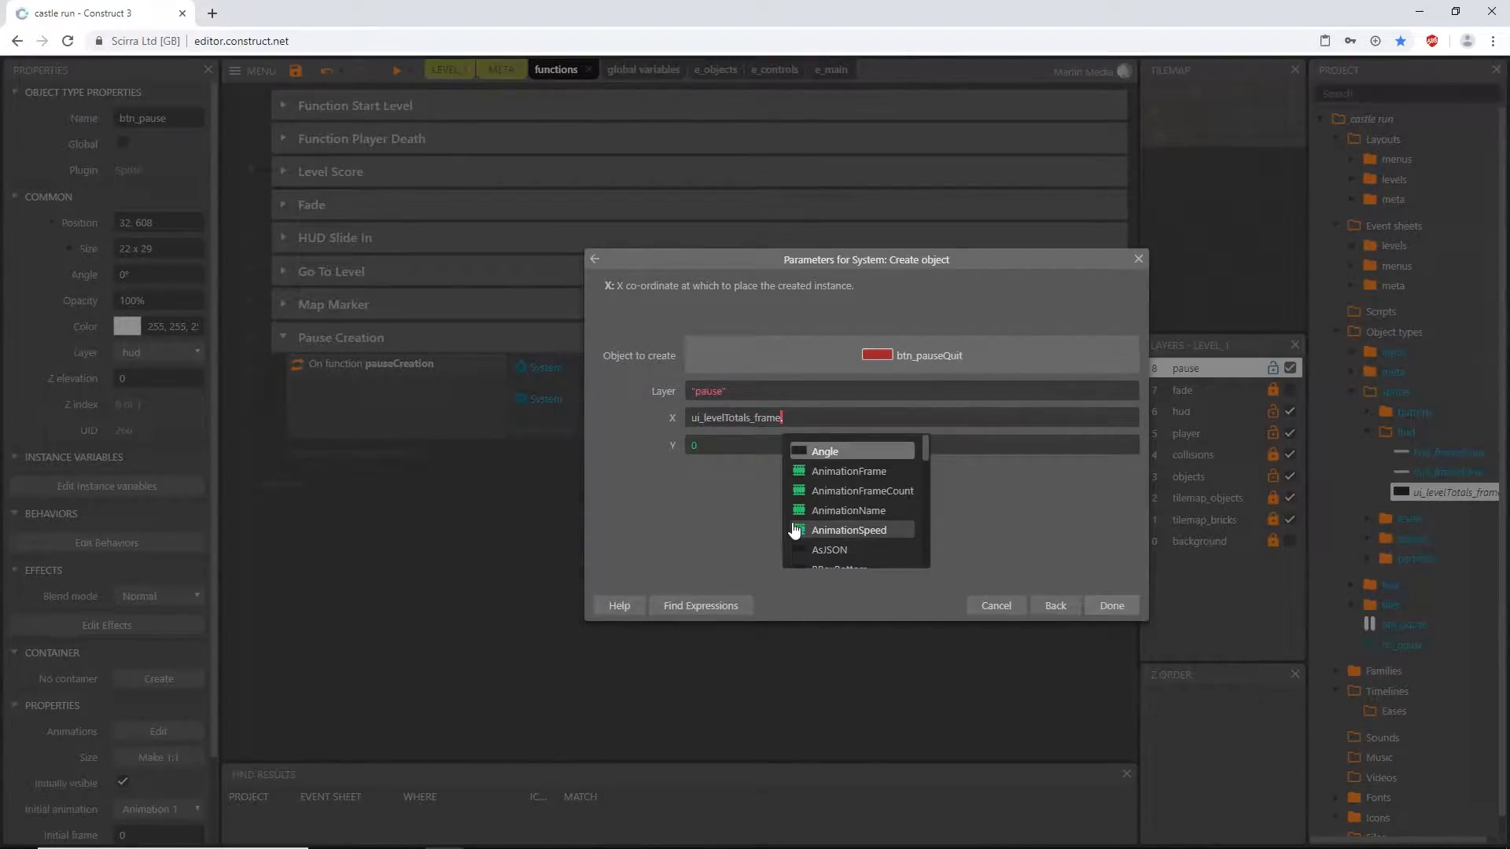
{"action": "type", "text": "imag"}
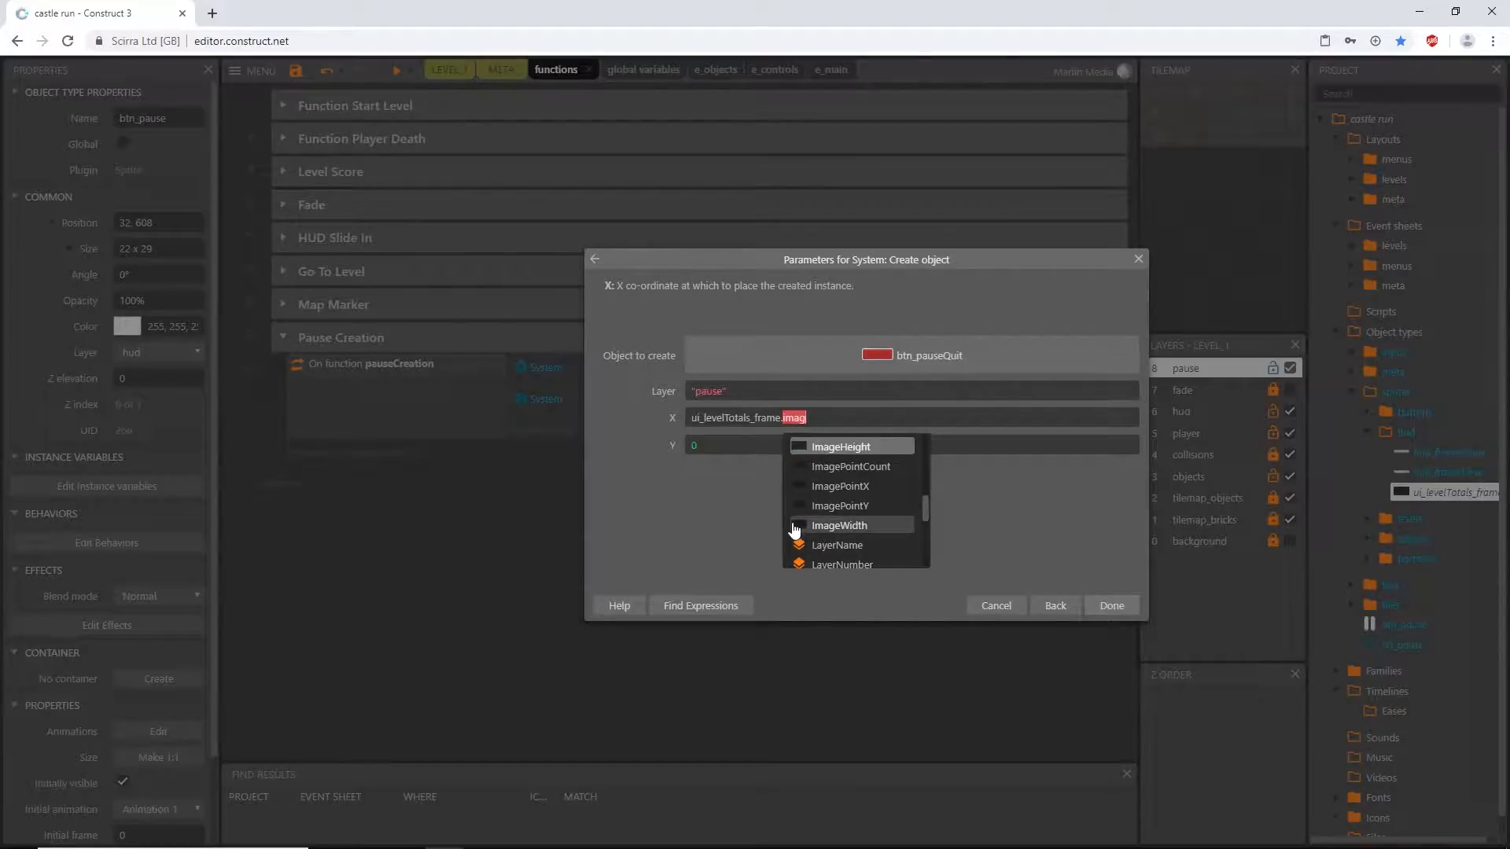
{"action": "key", "text": "Down"}
{"action": "key", "text": "Down"}
{"action": "key", "text": "Tab"}
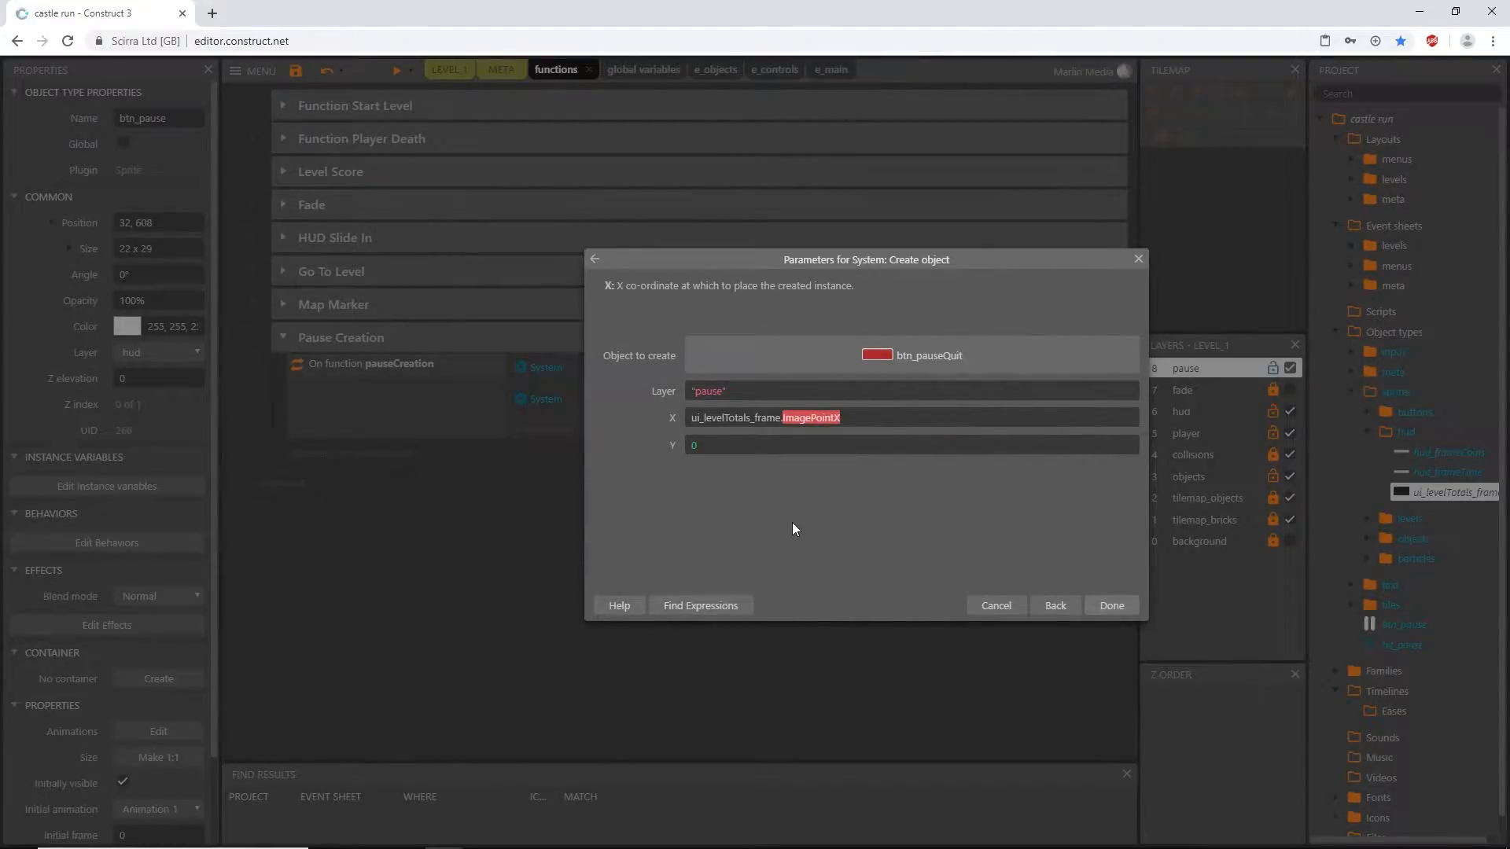
{"action": "type", "text": "("}
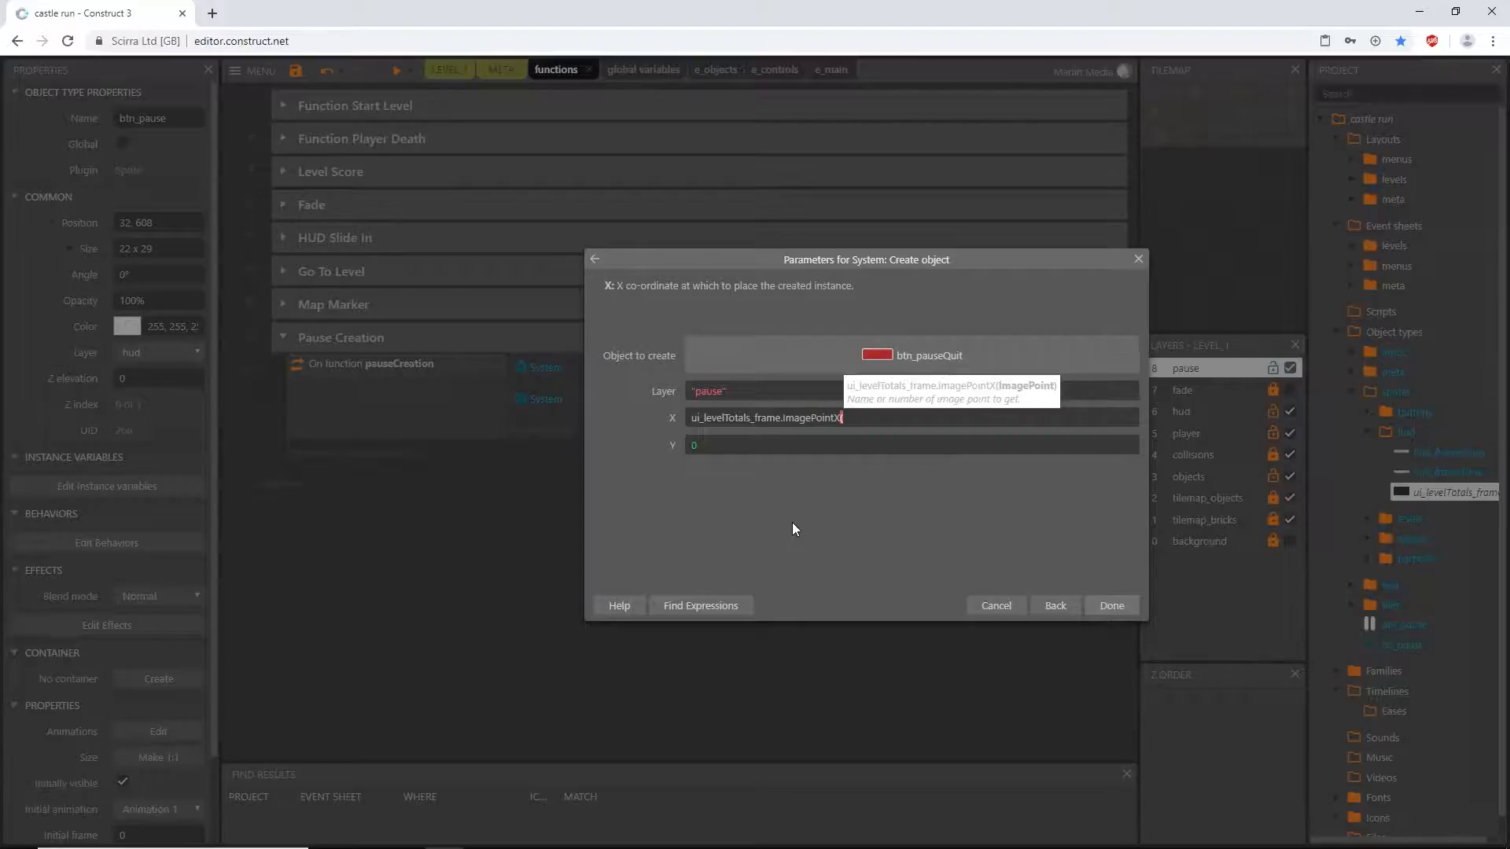
{"action": "type", "text": "1)"}
- Set the Y coordinate of the created btn_pauseQuit to ui_levelTotals_frame.ImagePointY(1) and confirm the action
{"action": "left_click_drag", "start_coordinate": [872, 417], "coordinate": [690, 421]}
{"action": "key", "text": "ctrl+c"}
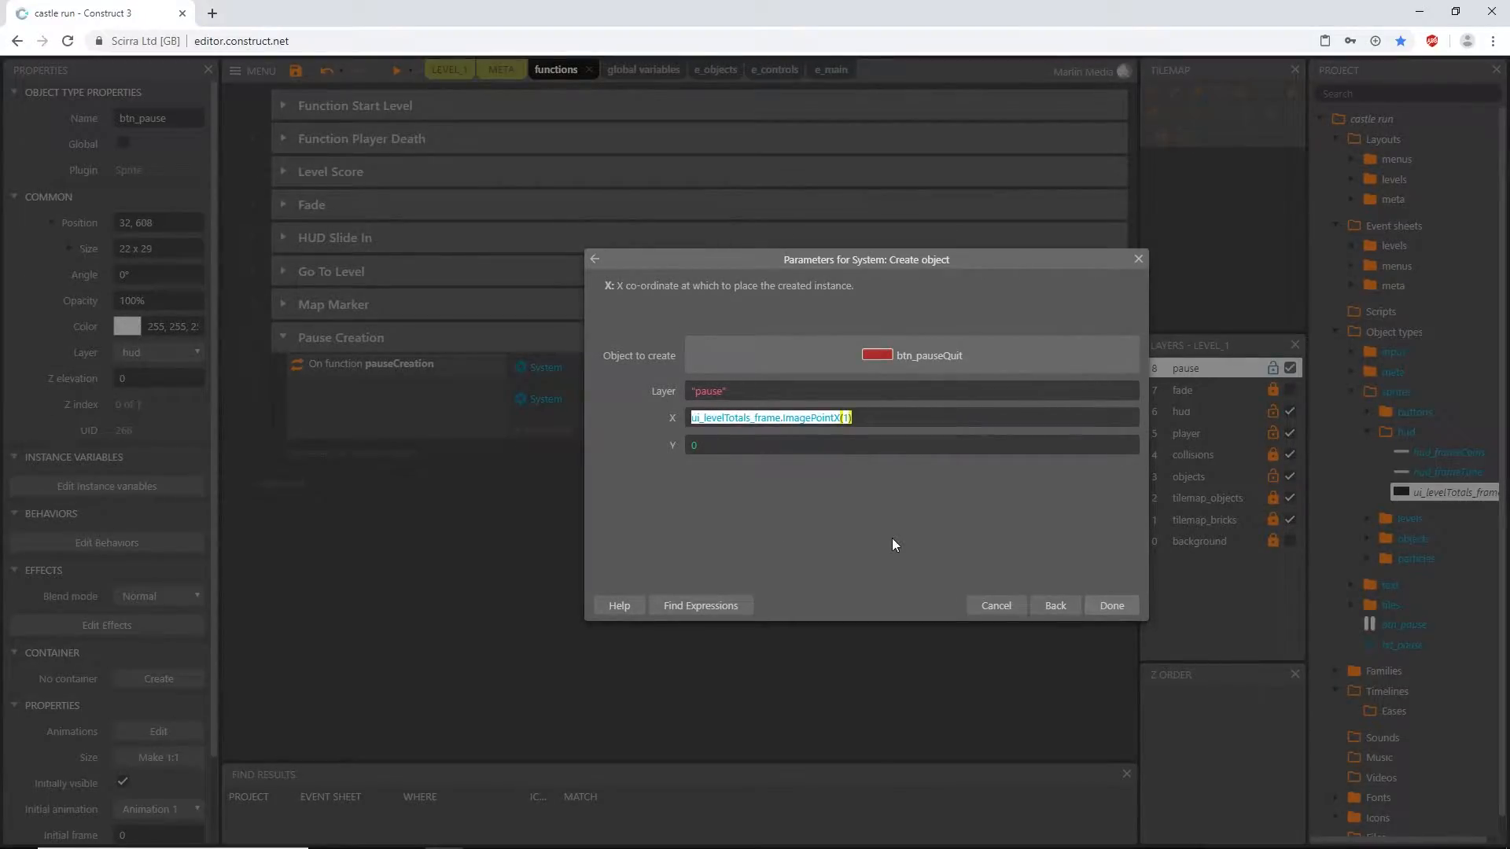
{"action": "key", "text": "Tab"}
{"action": "key", "text": "ctrl+v"}
{"action": "key", "text": "Left"}
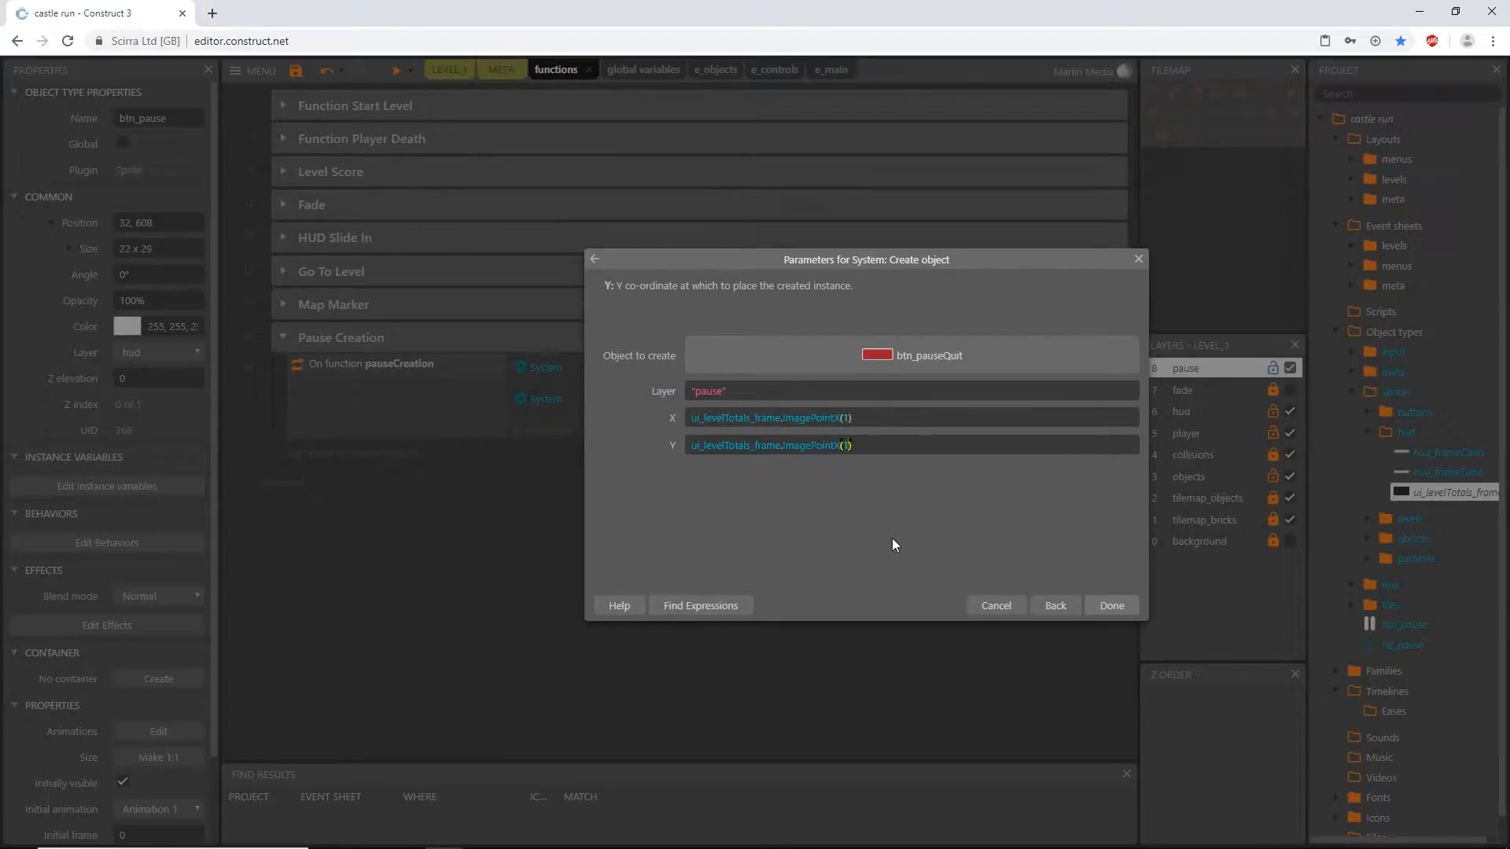
{"action": "key", "text": "BackSpace"}
{"action": "type", "text": "y"}
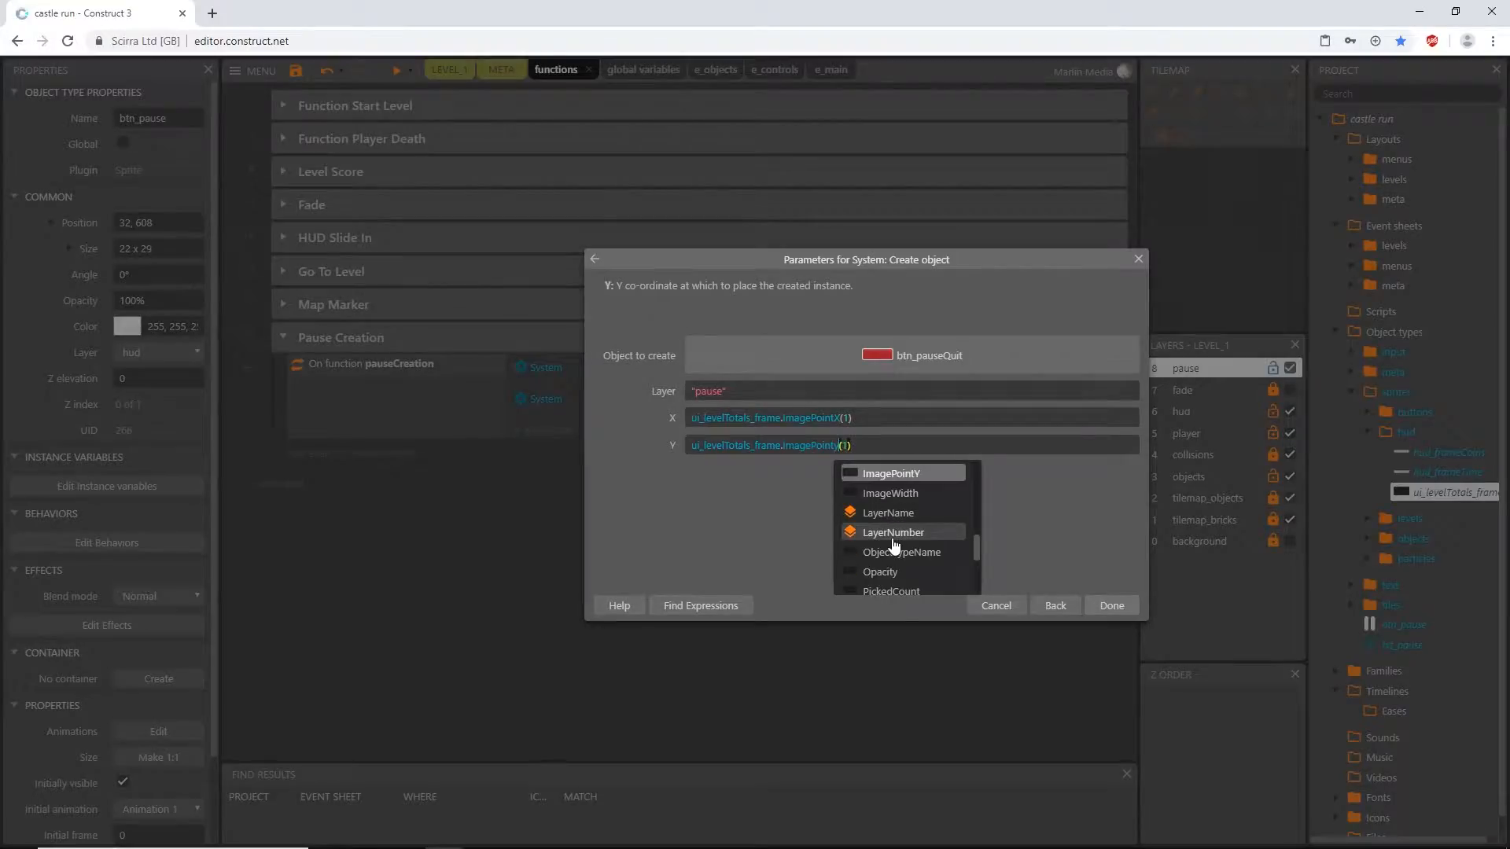
{"action": "key", "text": "Return"}
{"action": "key", "text": "Return"}
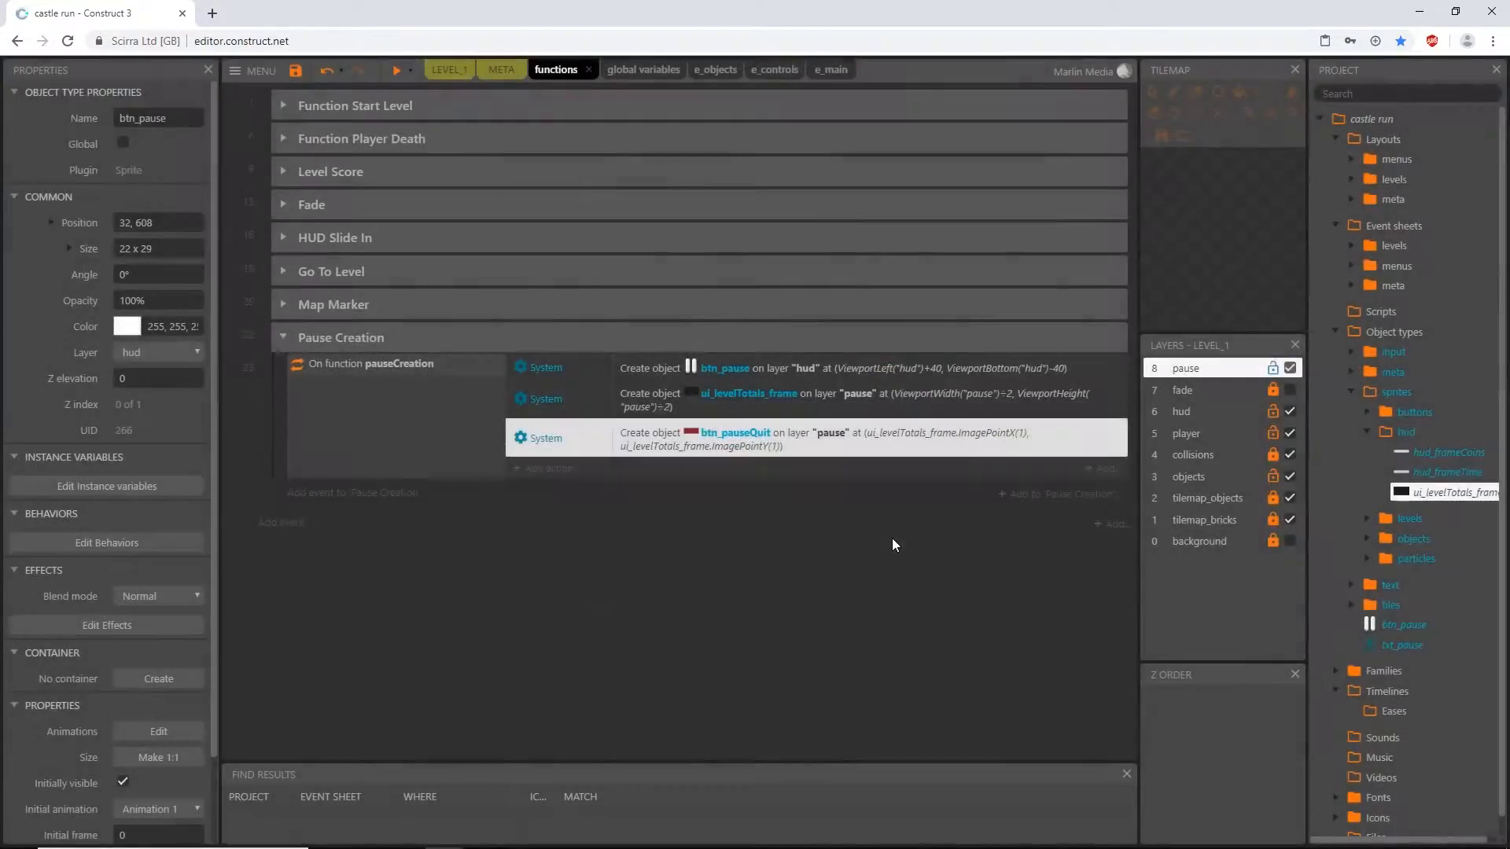
- Add a fourth System Create object action to pauseCreation for btn_pauseContinue on layer "pause"
{"action": "left_click", "coordinate": [566, 469]}
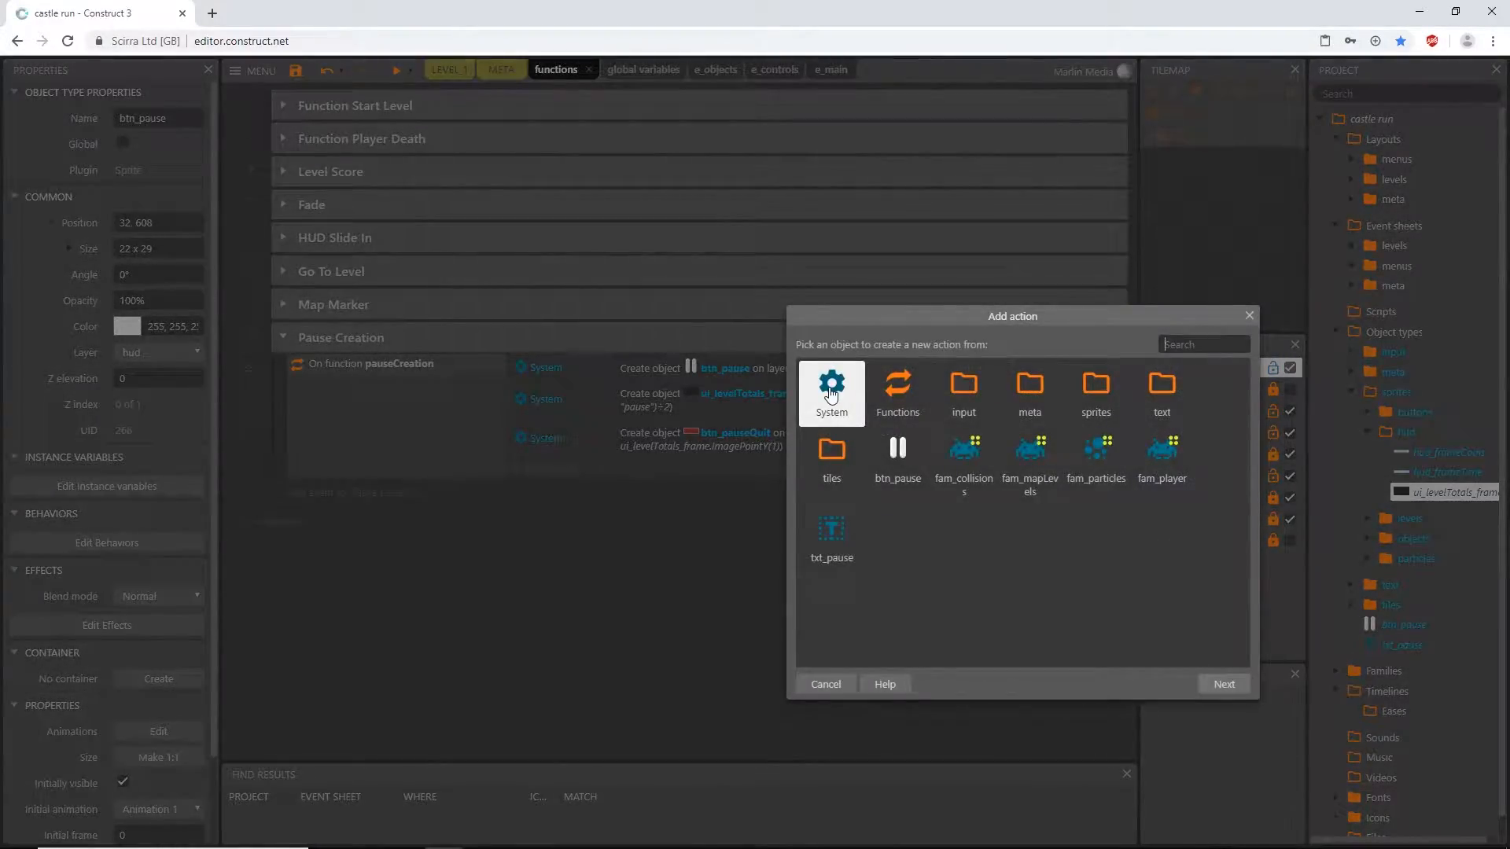
{"action": "double_click", "coordinate": [829, 390]}
{"action": "type", "text": "cre"}
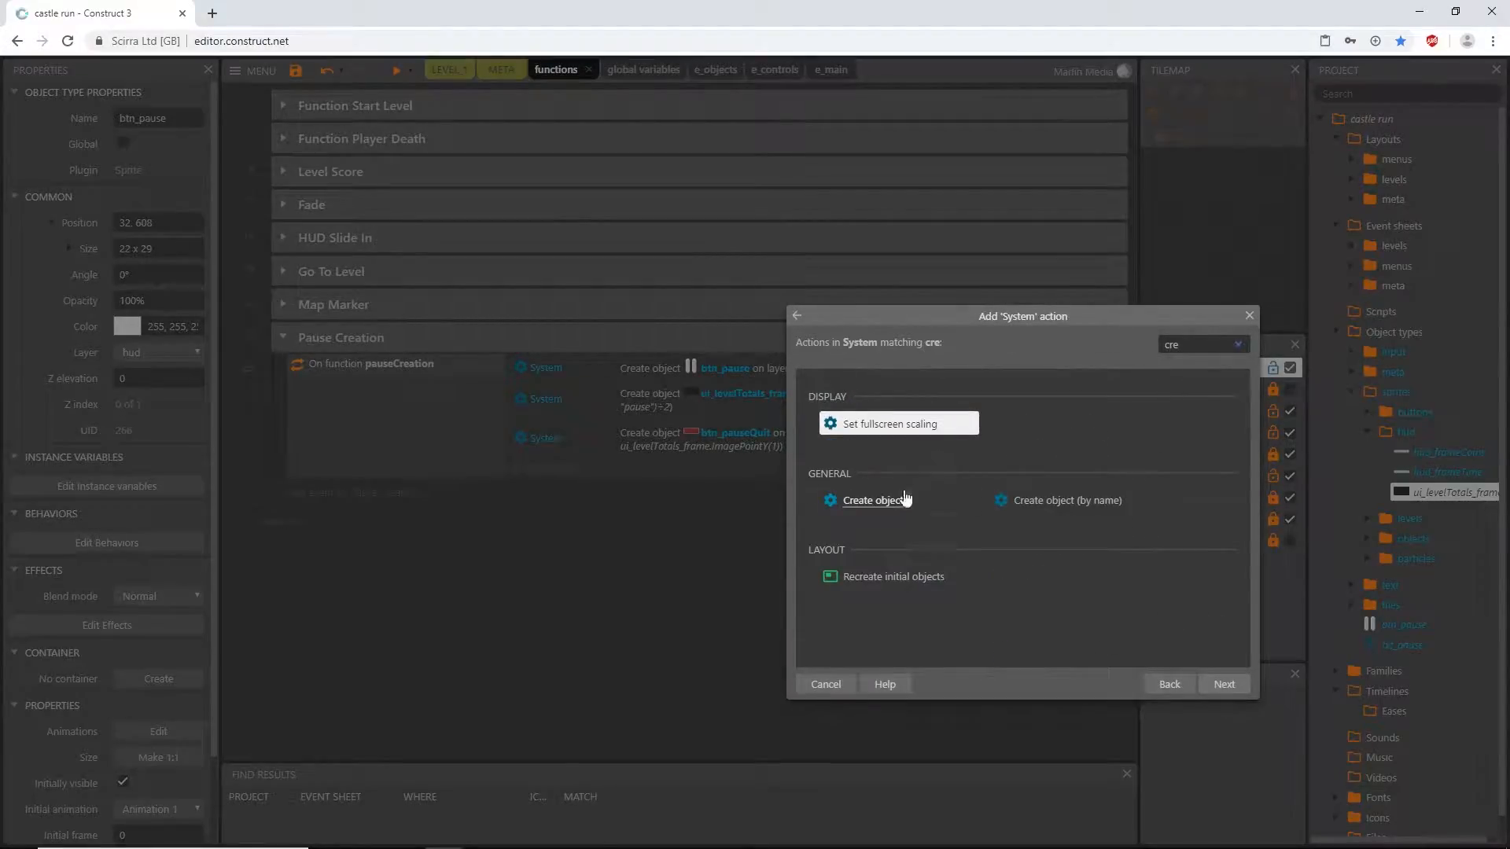
{"action": "left_click", "coordinate": [897, 504]}
{"action": "left_click", "coordinate": [865, 351]}
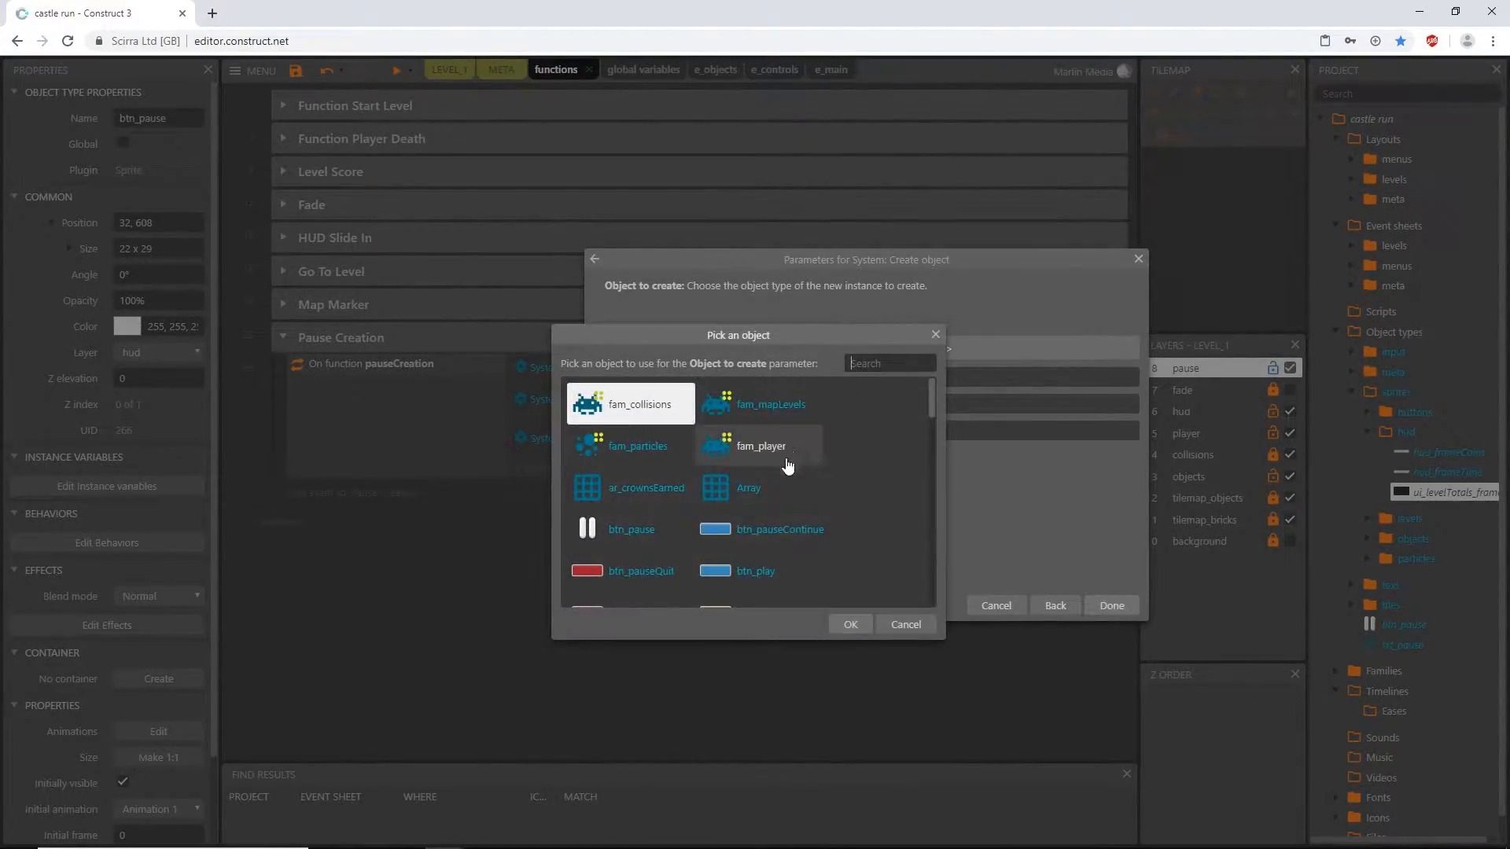
{"action": "left_click", "coordinate": [775, 530]}
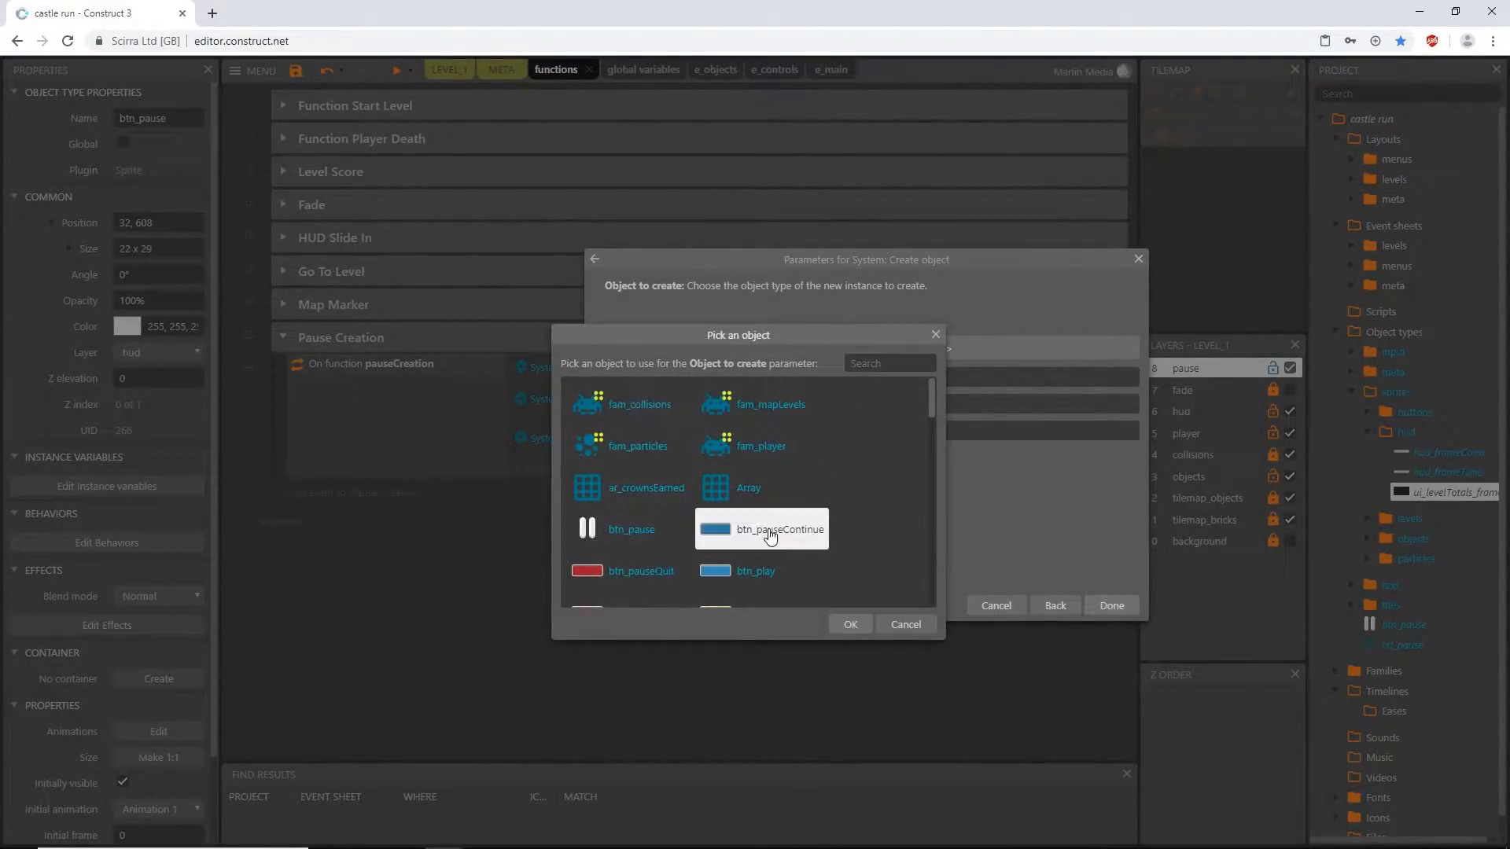
{"action": "left_click", "coordinate": [850, 624]}
{"action": "type", "text": "\"pause\""}
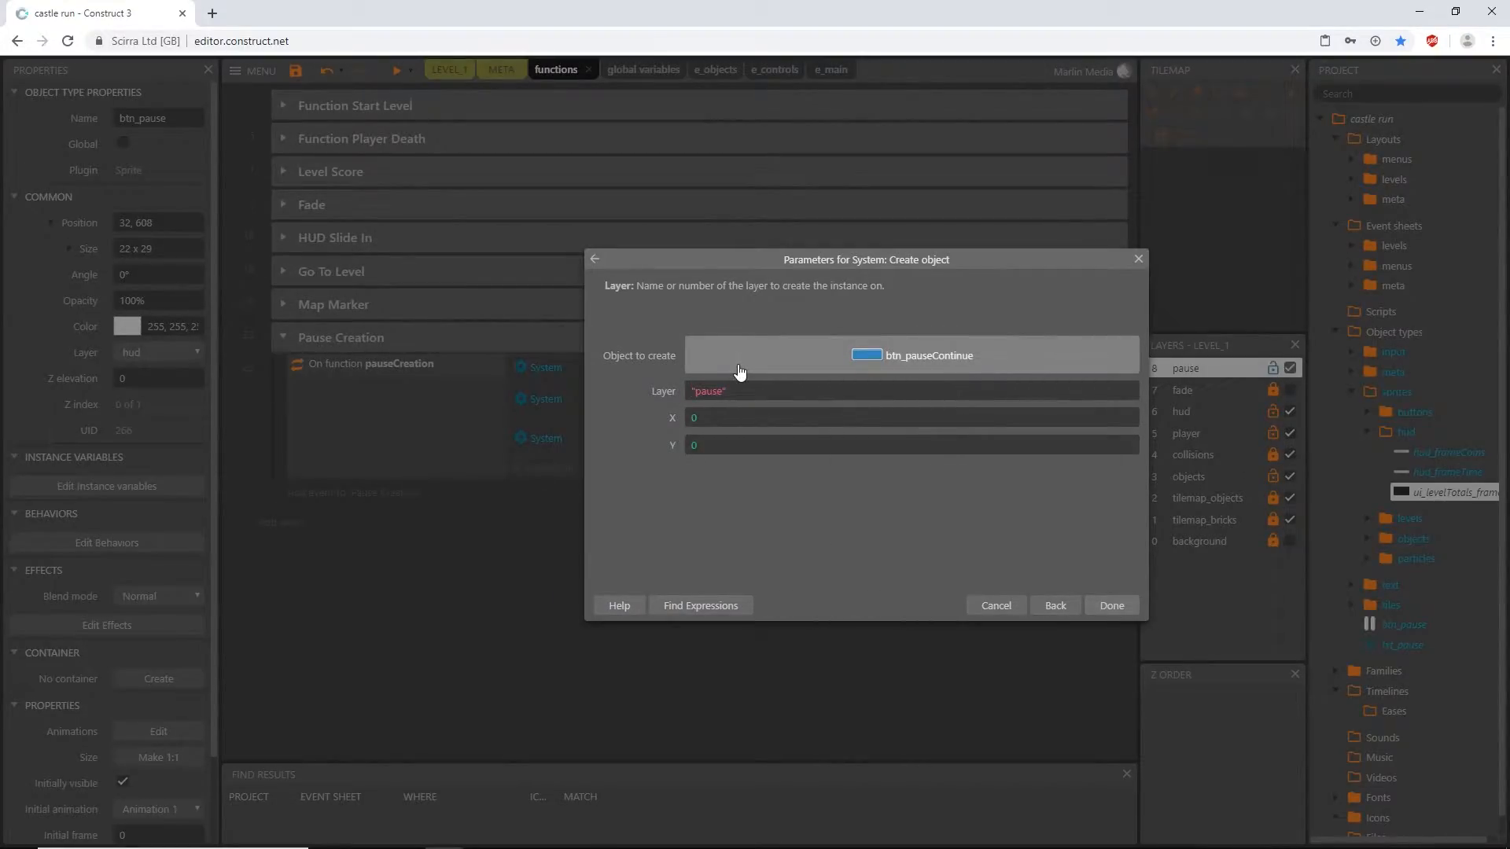
{"action": "key", "text": "Tab"}
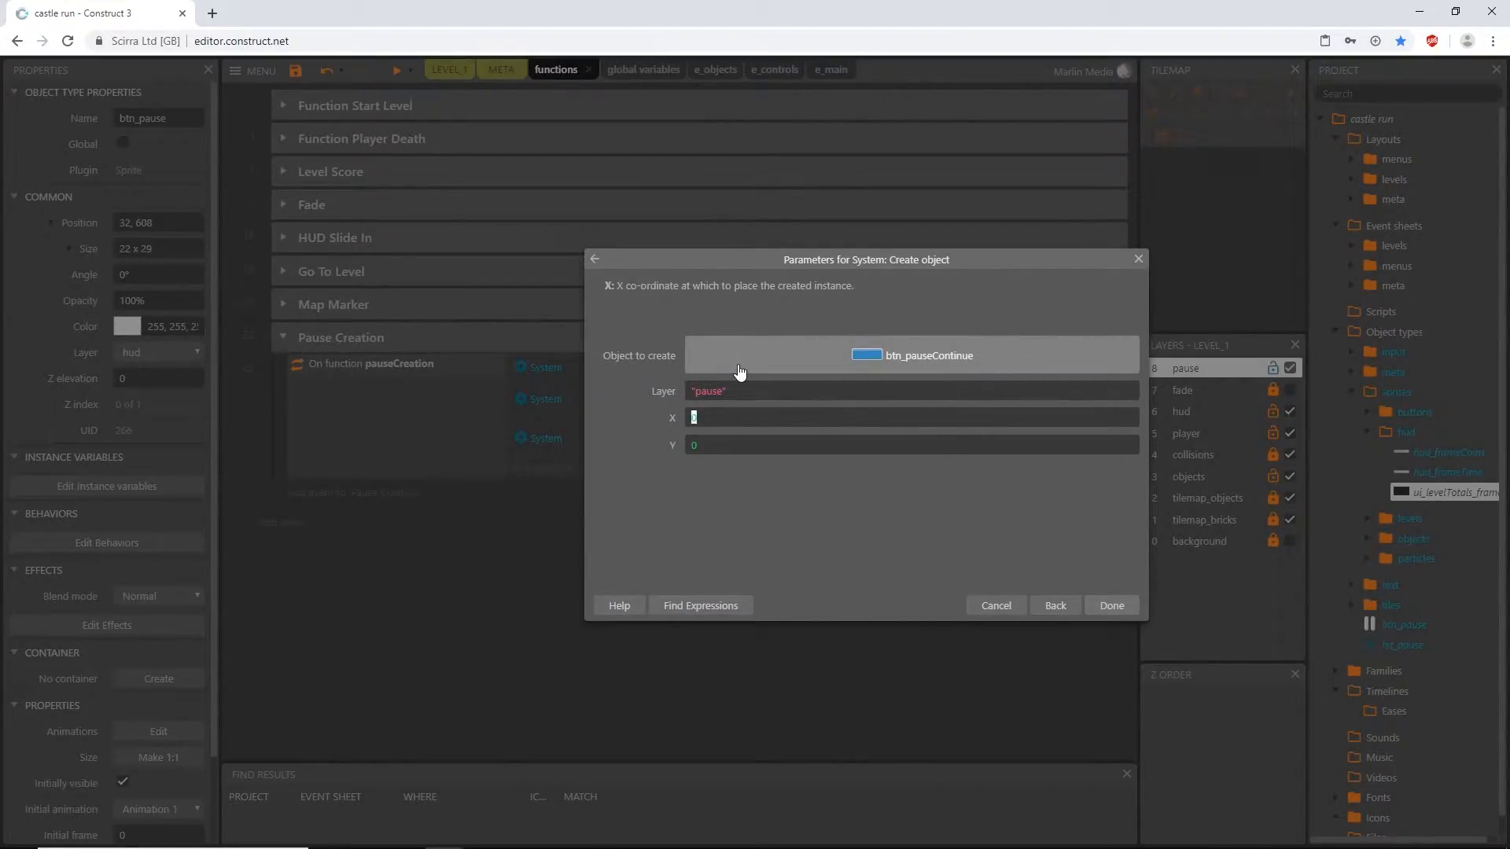
- Set the X coordinate of the created btn_pauseContinue to ui_levelTotals_frame.ImagePointX(2)
{"action": "type", "text": "ui"}
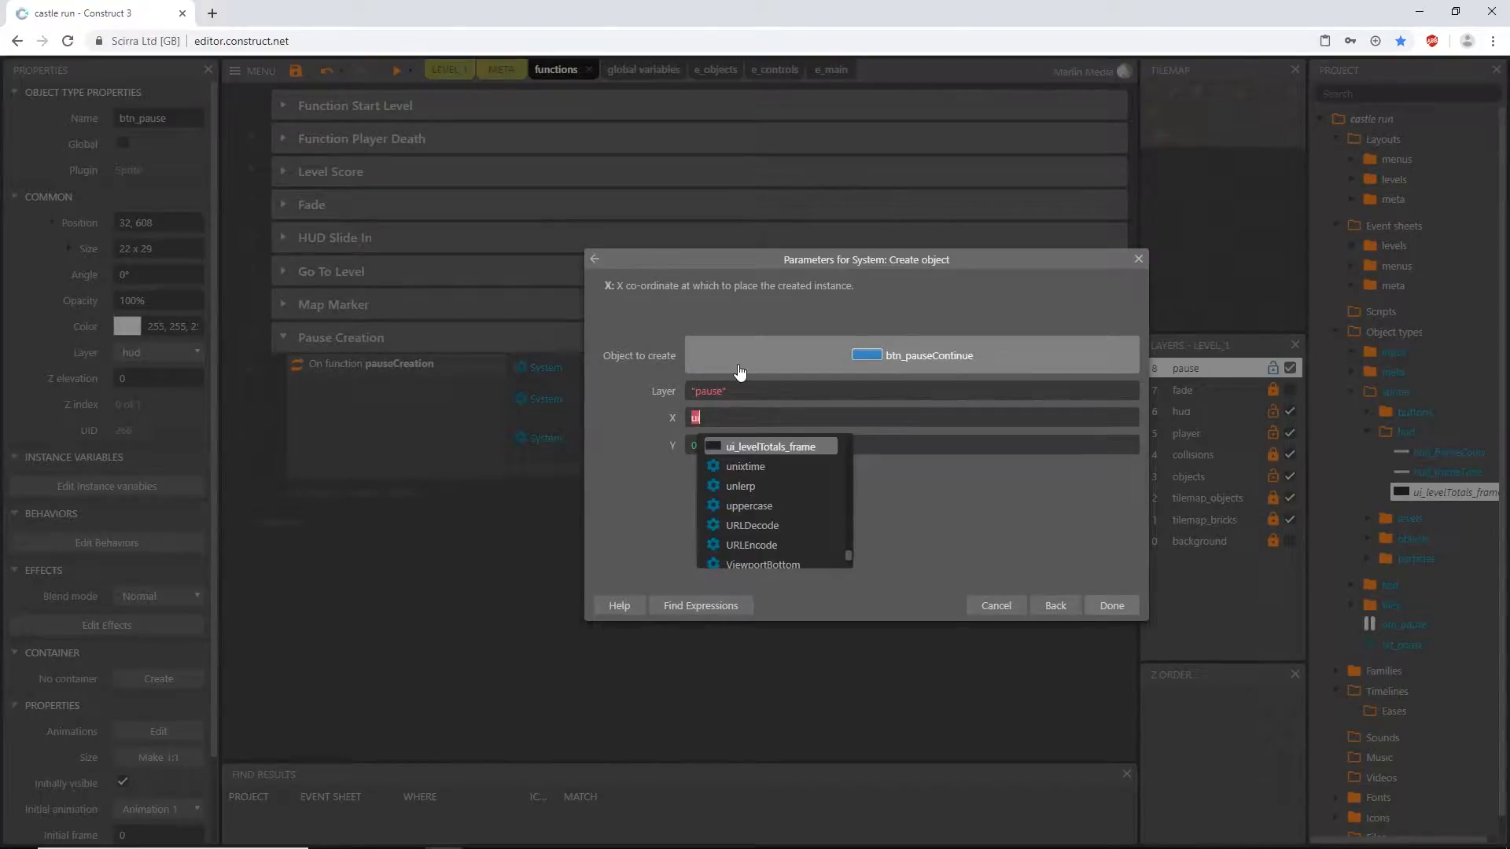
{"action": "key", "text": "Return"}
{"action": "type", "text": ".imag"}
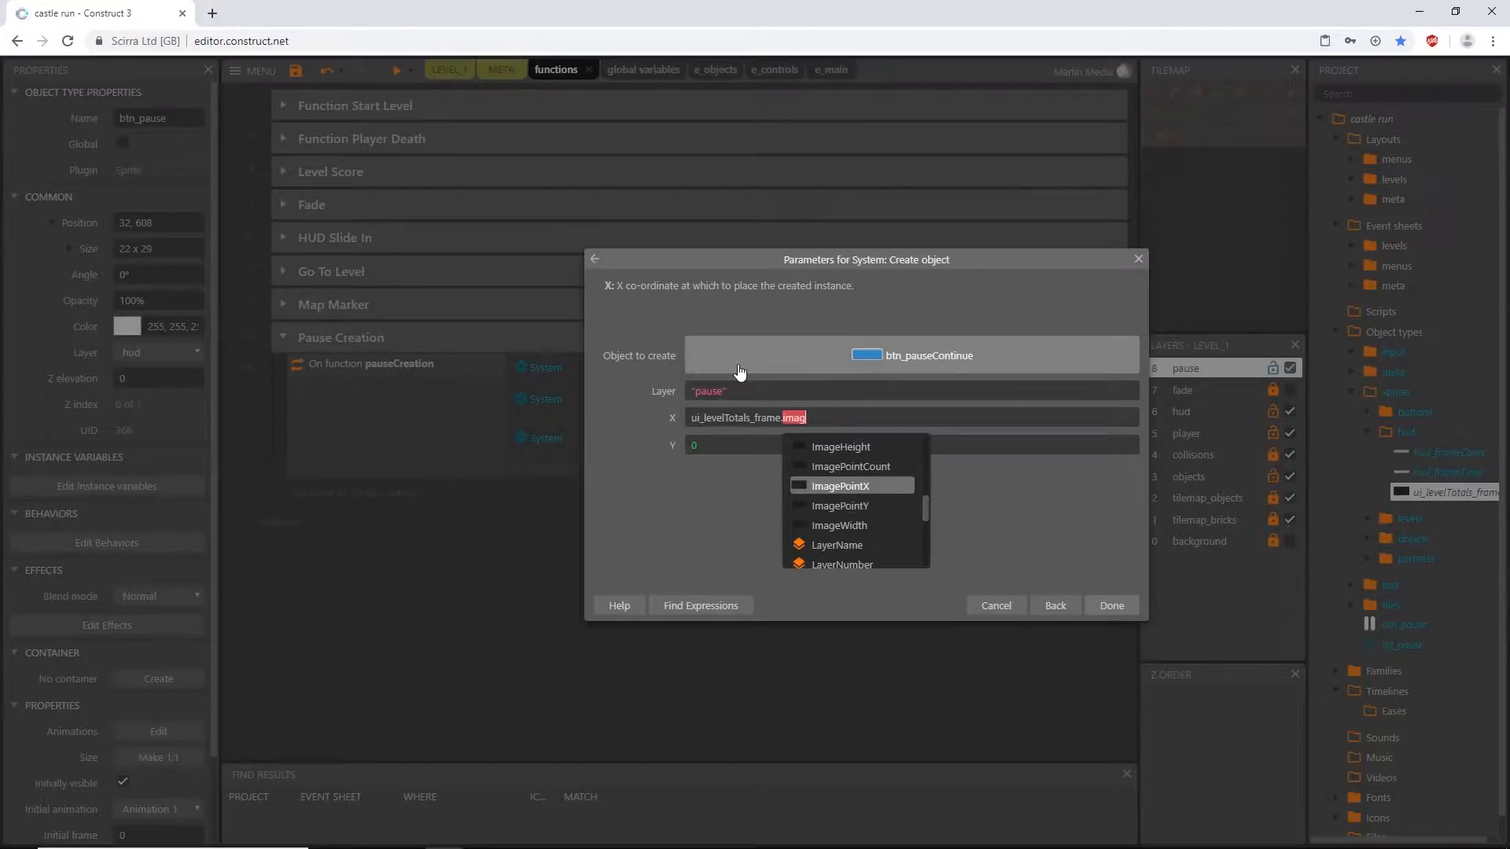
{"action": "key", "text": "Return"}
{"action": "type", "text": "("}
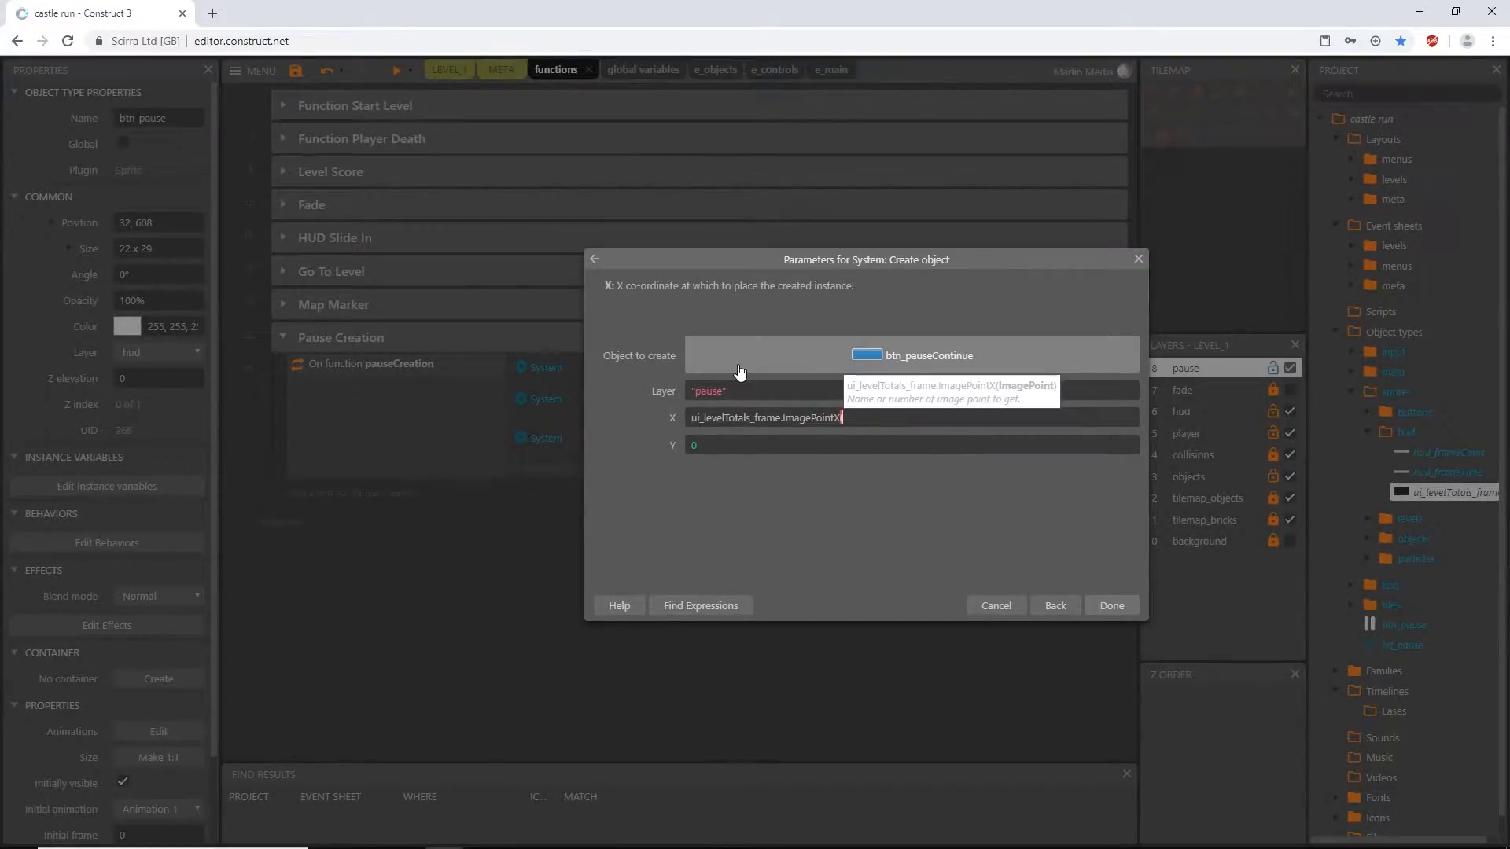
{"action": "type", "text": "2)"}
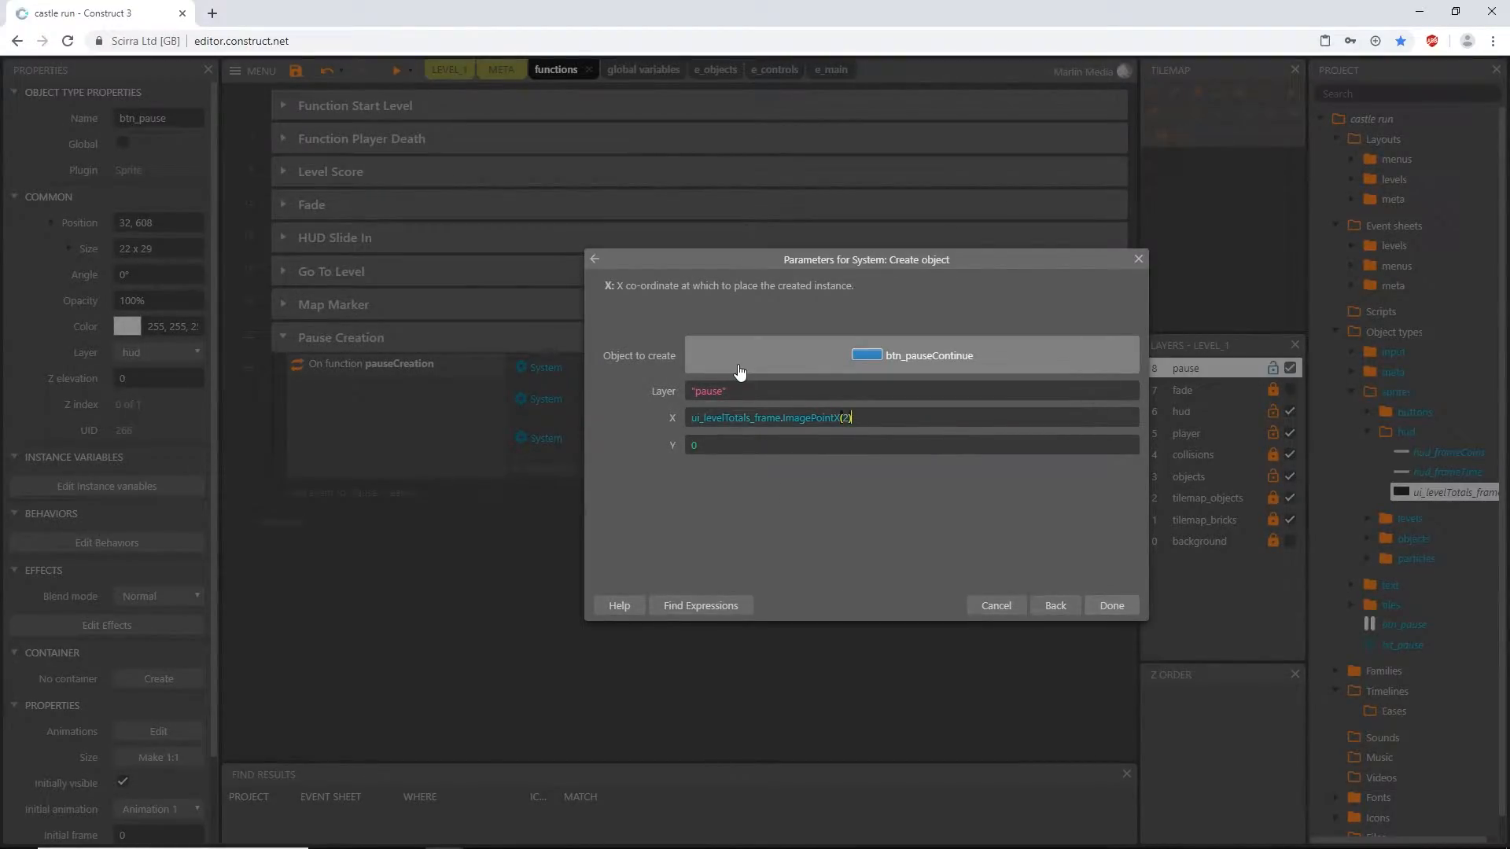
- Set the Y coordinate of the created btn_pauseContinue to ui_levelTotals_frame.ImagePointY(2) and confirm the action
{"action": "key", "text": "ctrl+a"}
{"action": "key", "text": "ctrl+c"}
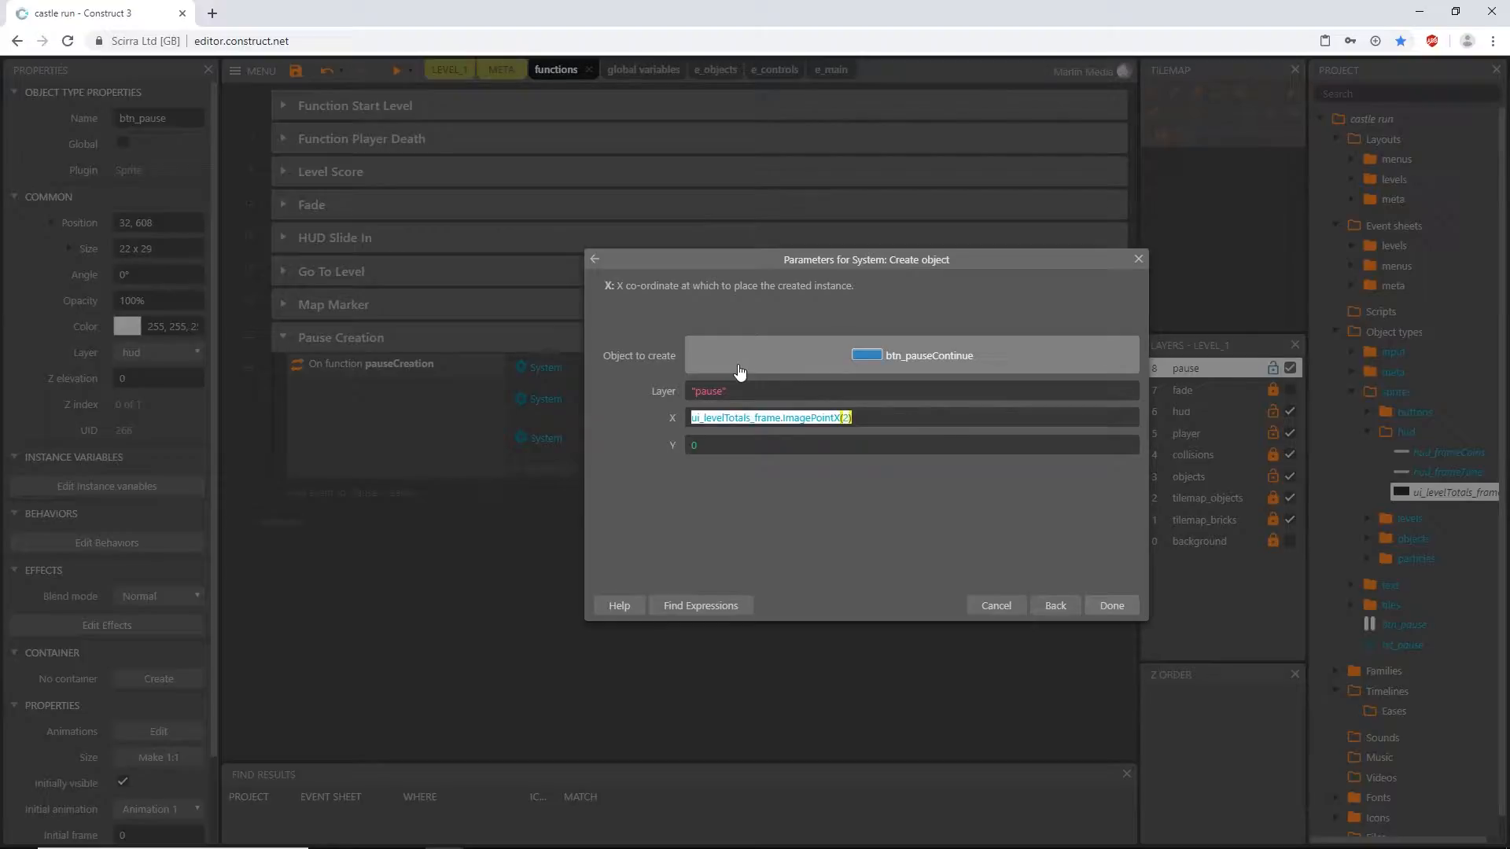
{"action": "key", "text": "Tab"}
{"action": "key", "text": "ctrl+v"}
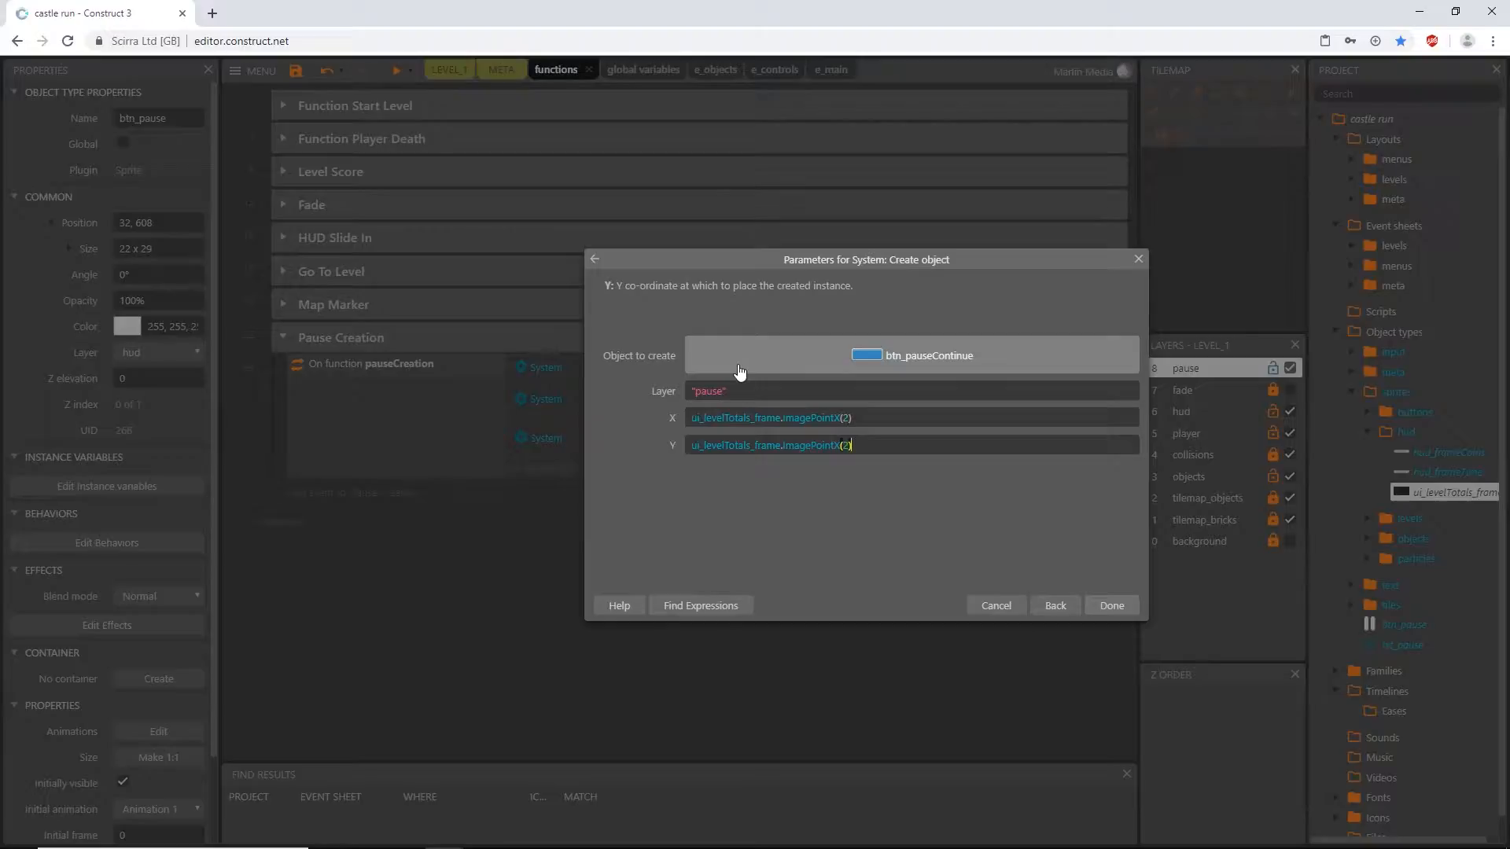
{"action": "key", "text": "BackSpace"}
{"action": "type", "text": "y"}
{"action": "key", "text": "Return"}
{"action": "key", "text": "Return"}
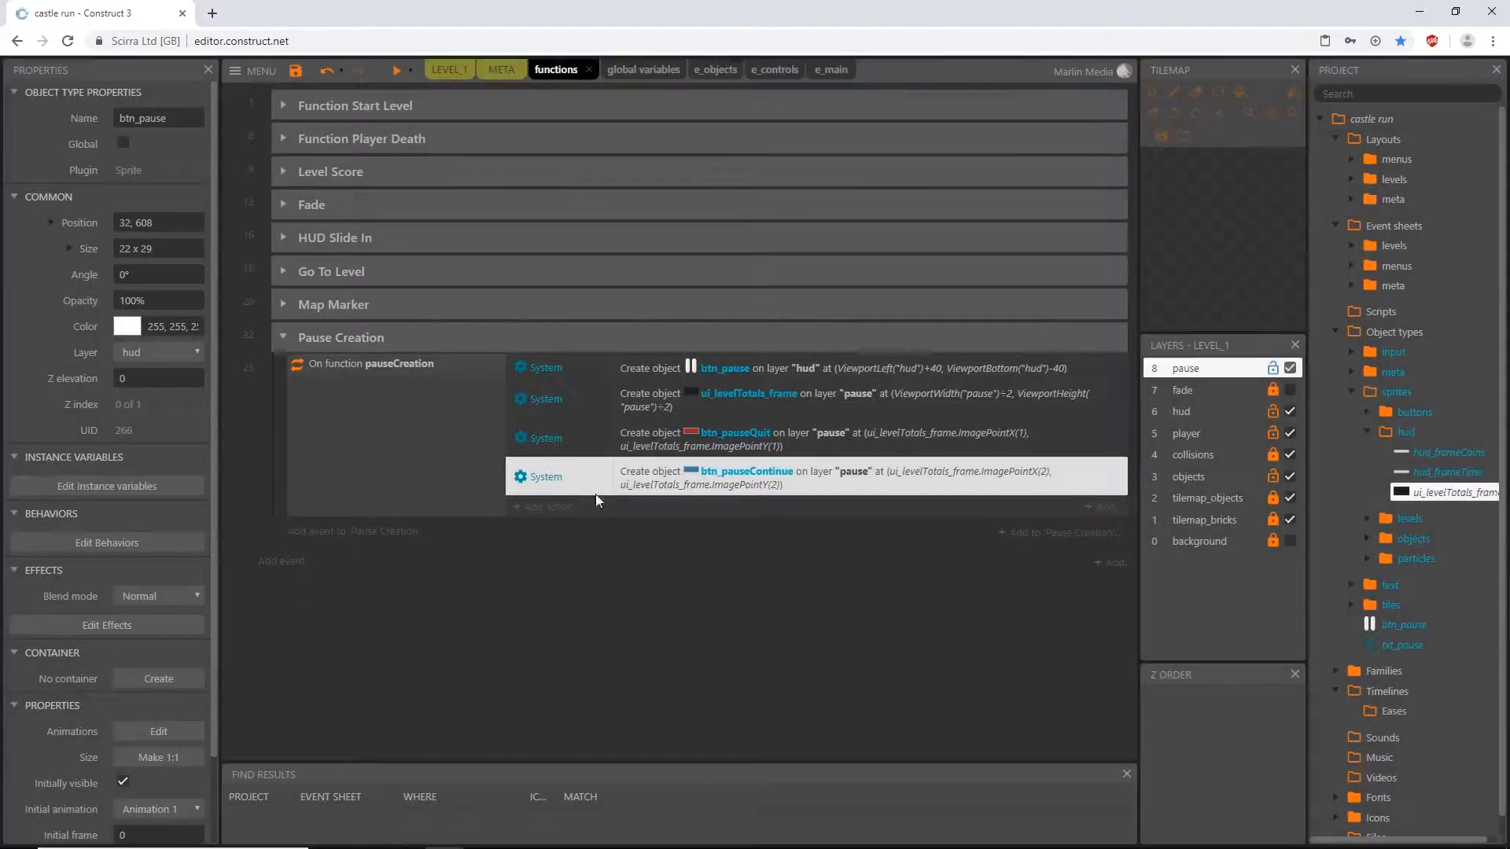
- Add a fifth System Create object action to pauseCreation for txt_pause on layer "pause"
{"action": "left_click", "coordinate": [555, 511]}
{"action": "left_click", "coordinate": [835, 397]}
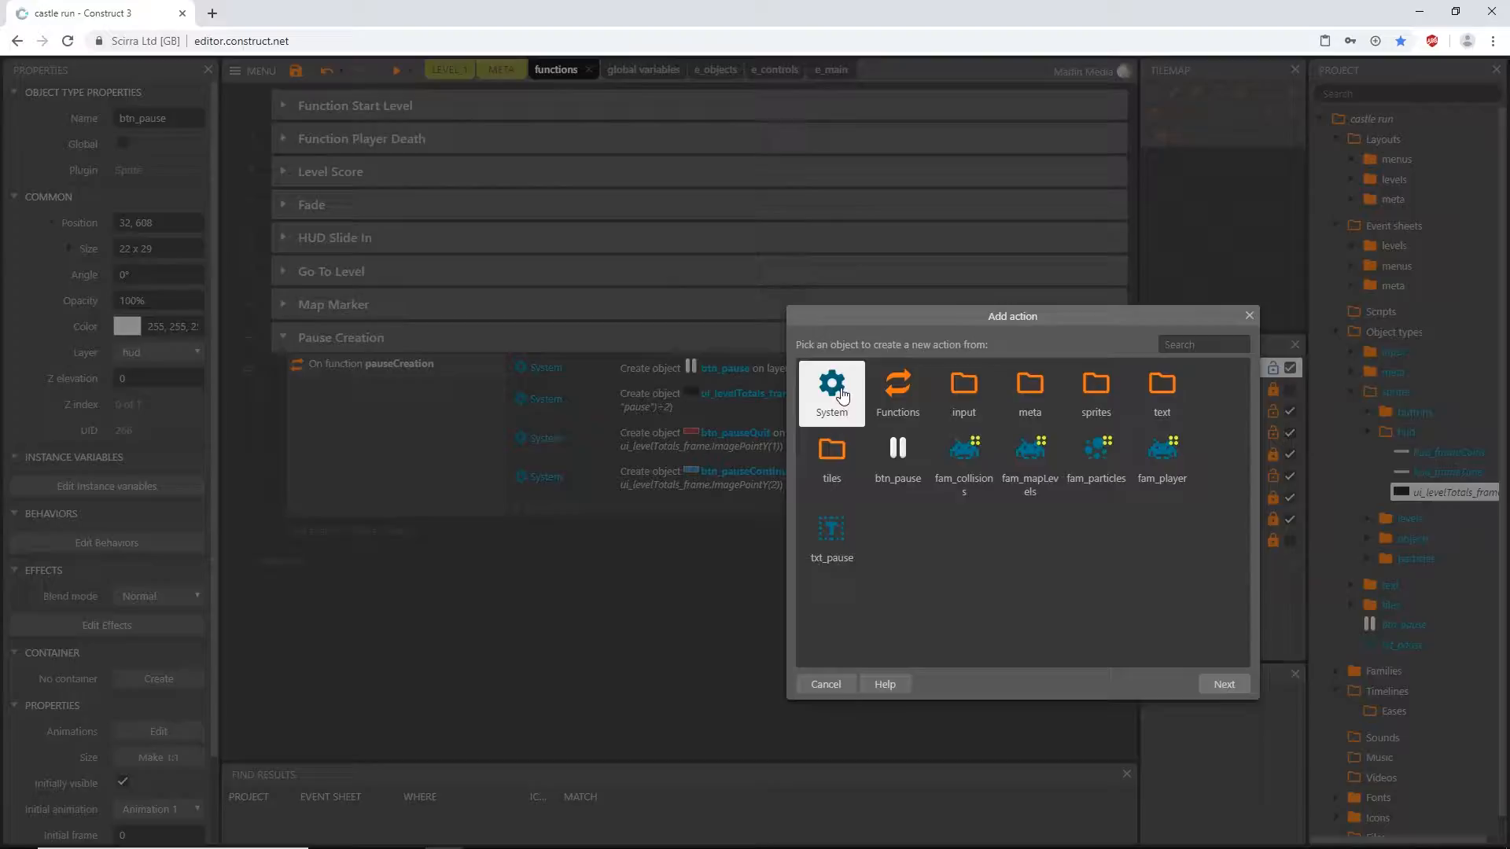
{"action": "double_click", "coordinate": [836, 399]}
{"action": "type", "text": "creat"}
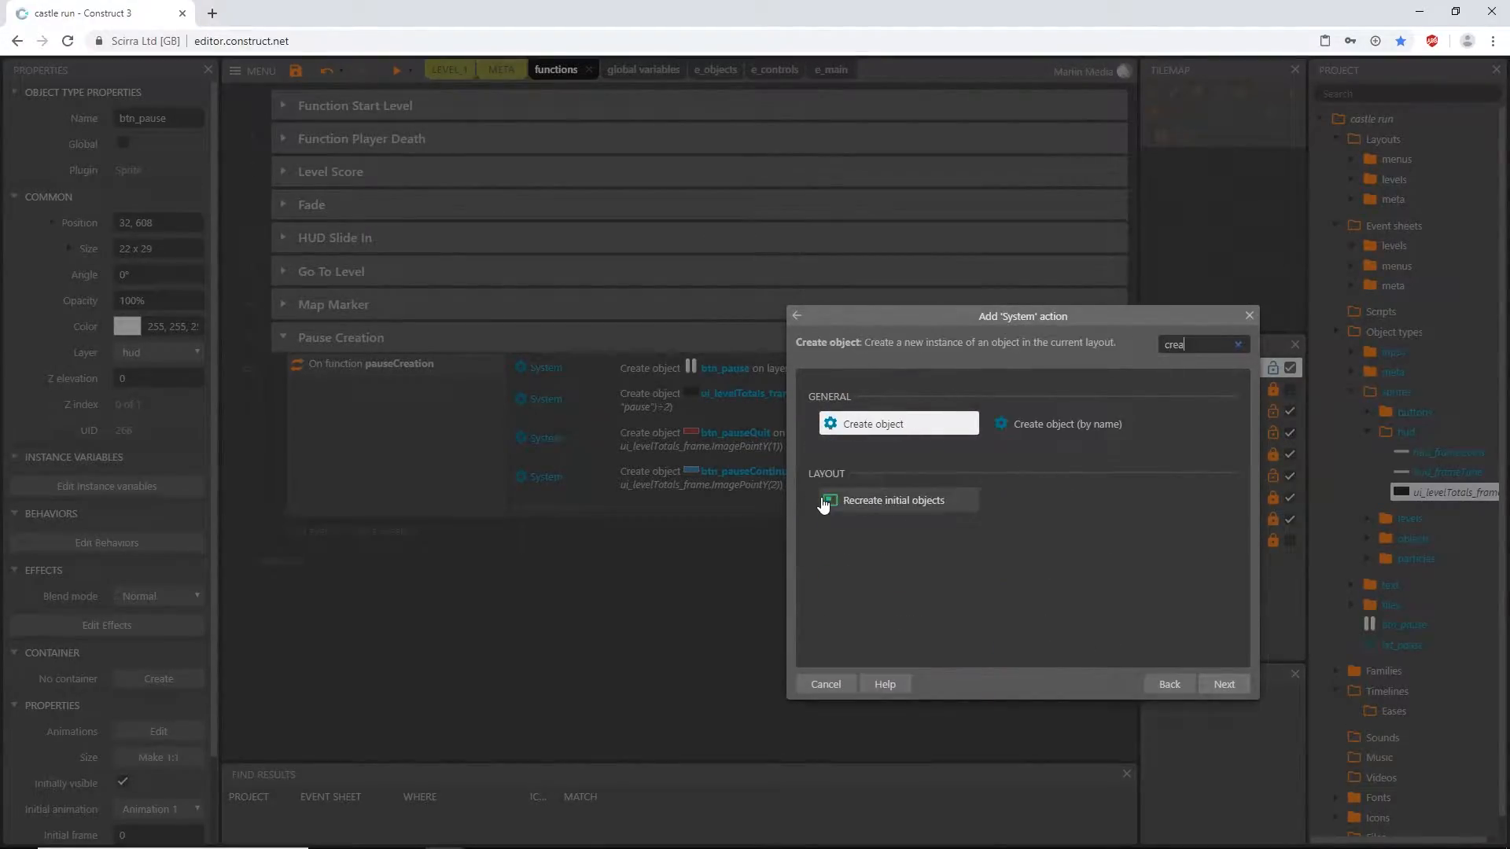
{"action": "double_click", "coordinate": [883, 425]}
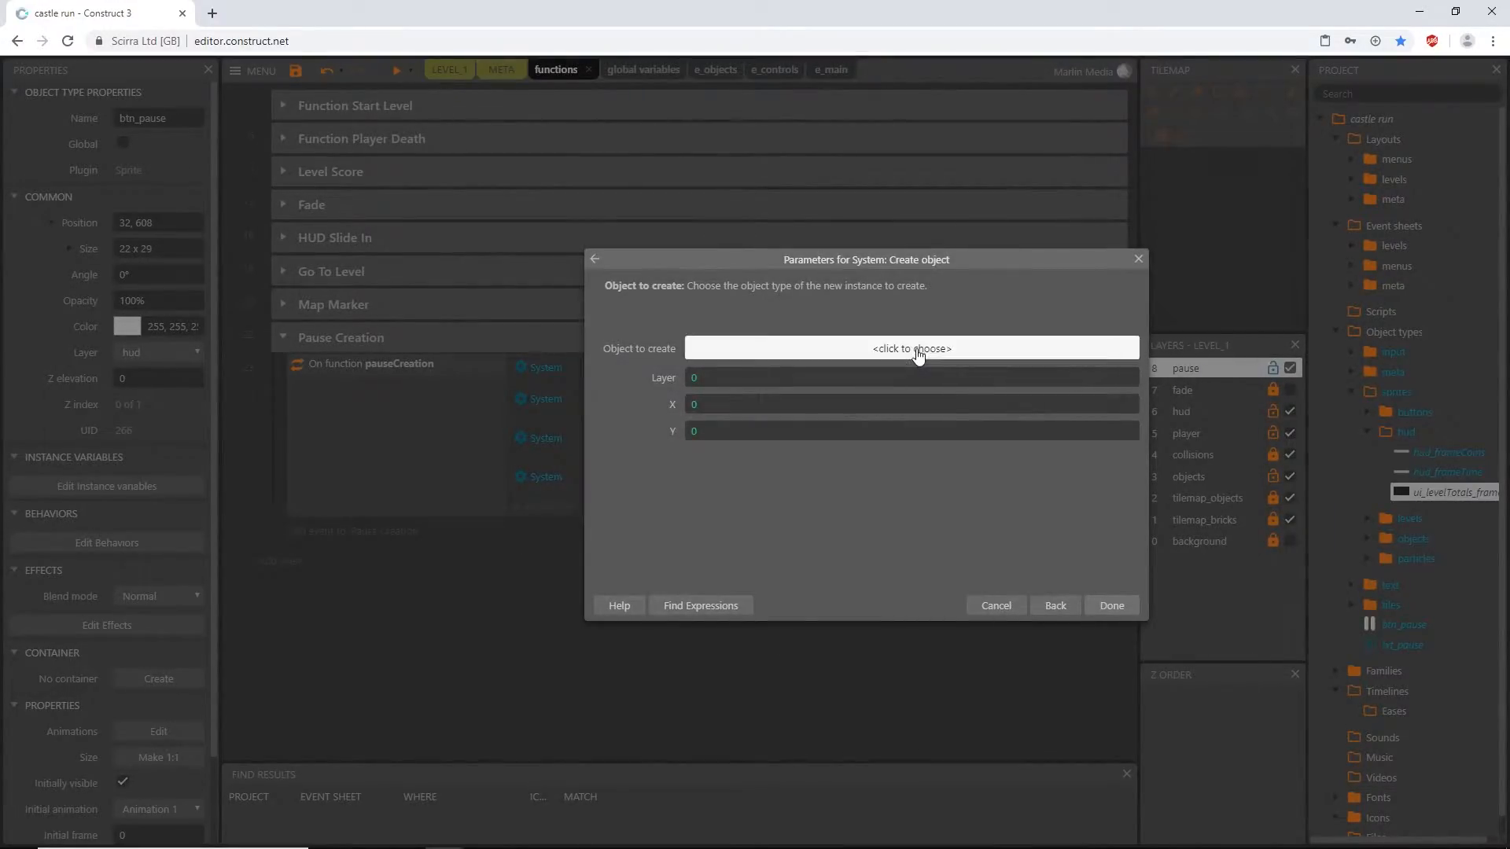
{"action": "left_click", "coordinate": [918, 354]}
{"action": "scroll", "coordinate": [692, 503], "scroll_direction": "down", "scroll_amount": 6}
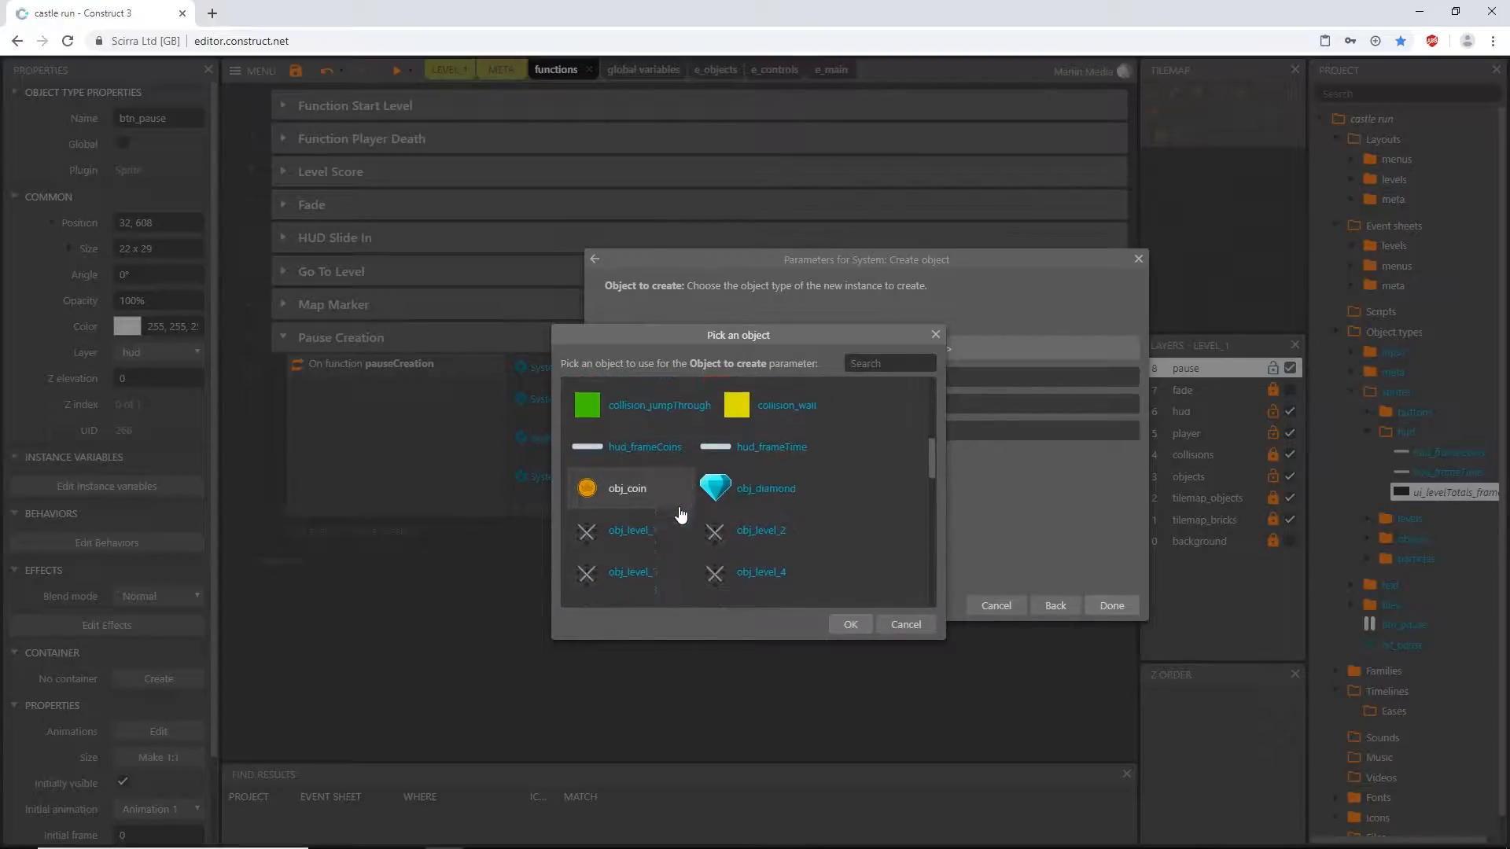
{"action": "scroll", "coordinate": [681, 515], "scroll_direction": "down", "scroll_amount": 5}
{"action": "left_click", "coordinate": [621, 434]}
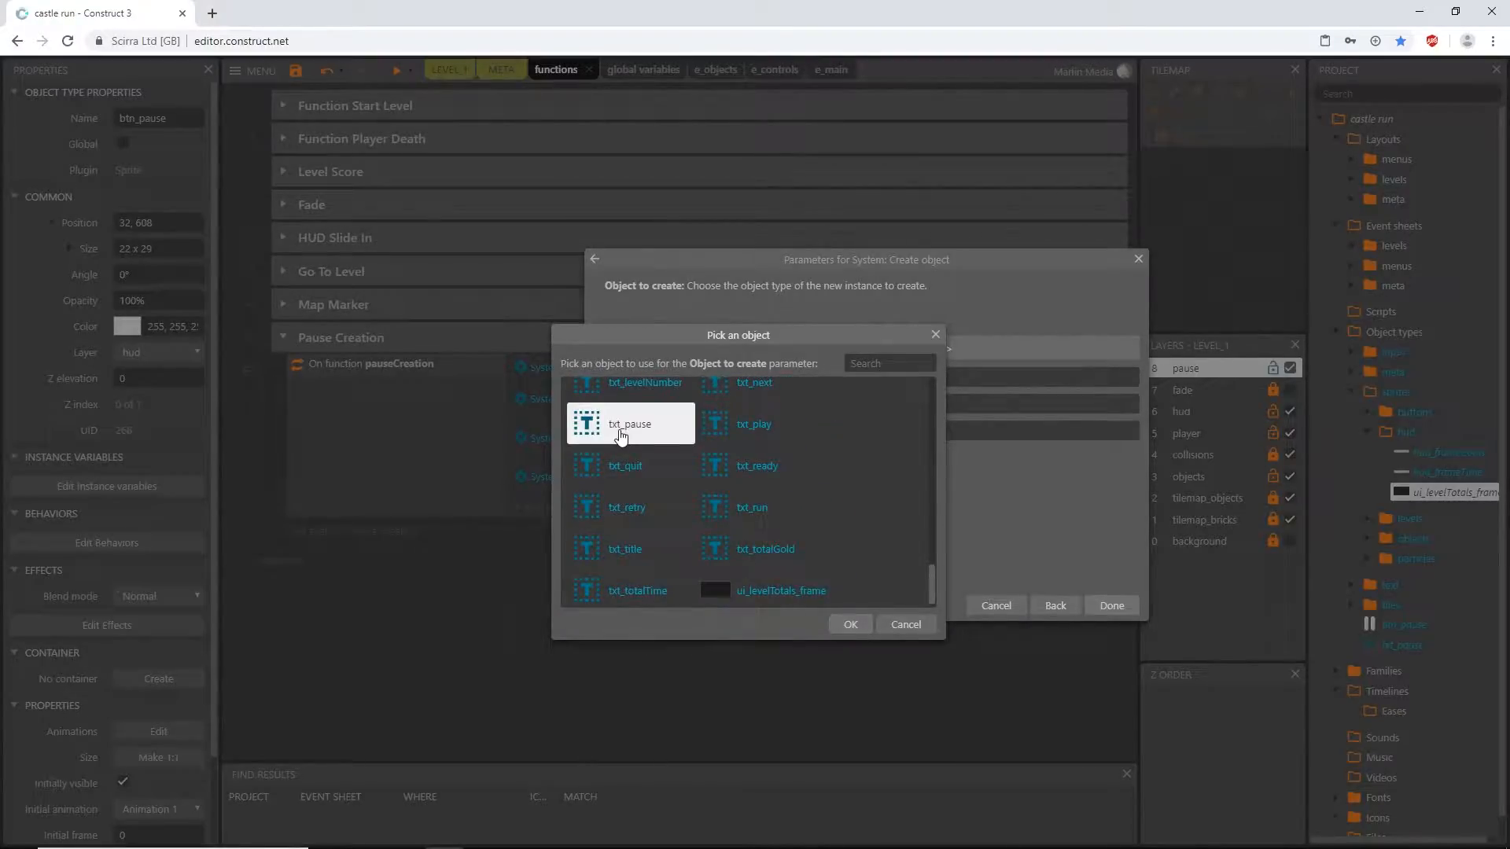
{"action": "double_click", "coordinate": [621, 434]}
{"action": "left_click", "coordinate": [743, 391]}
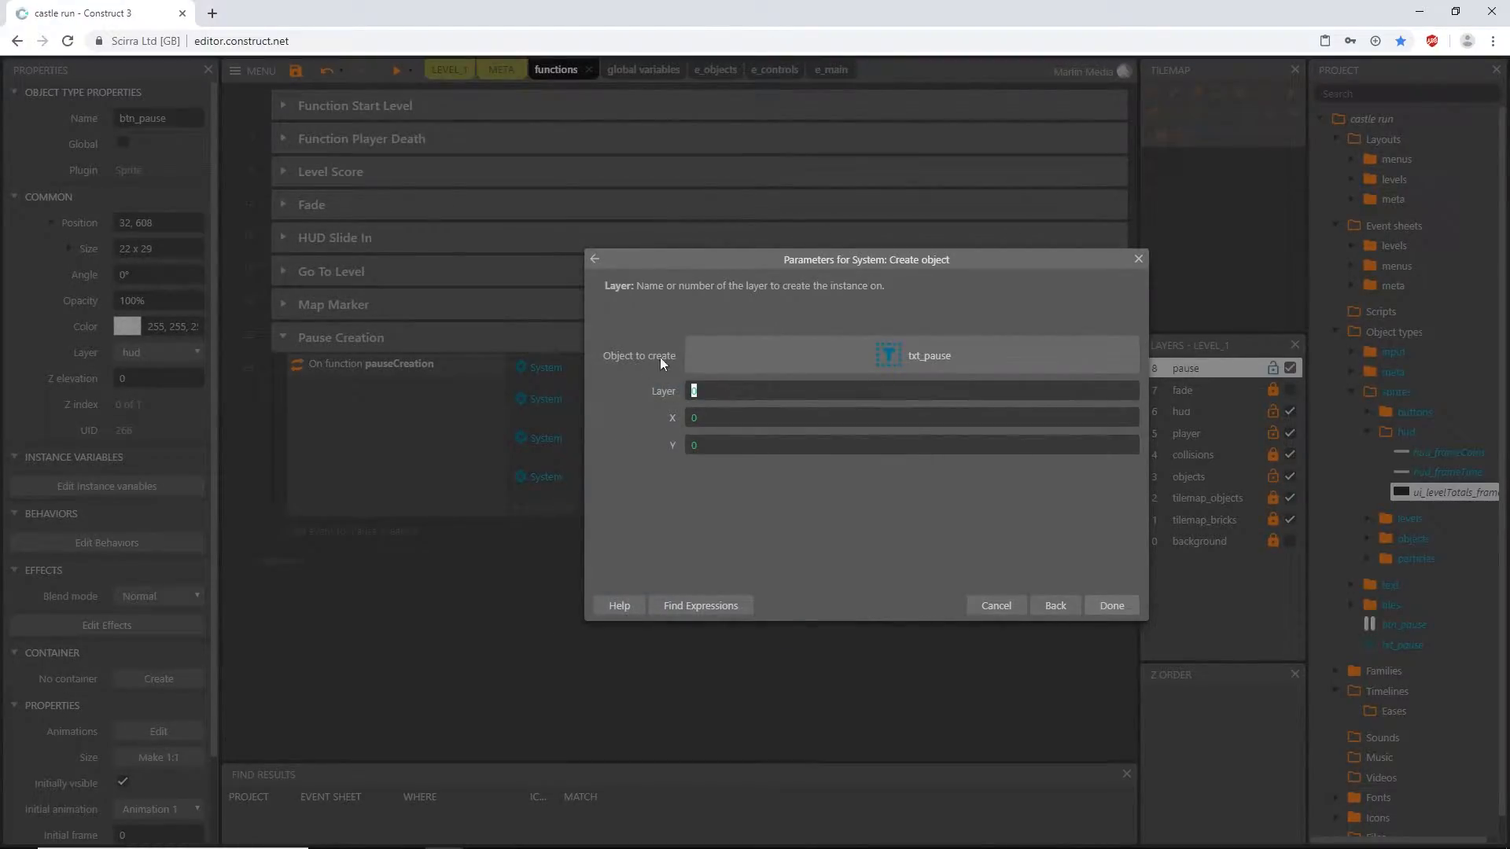
{"action": "type", "text": "\"pau"}
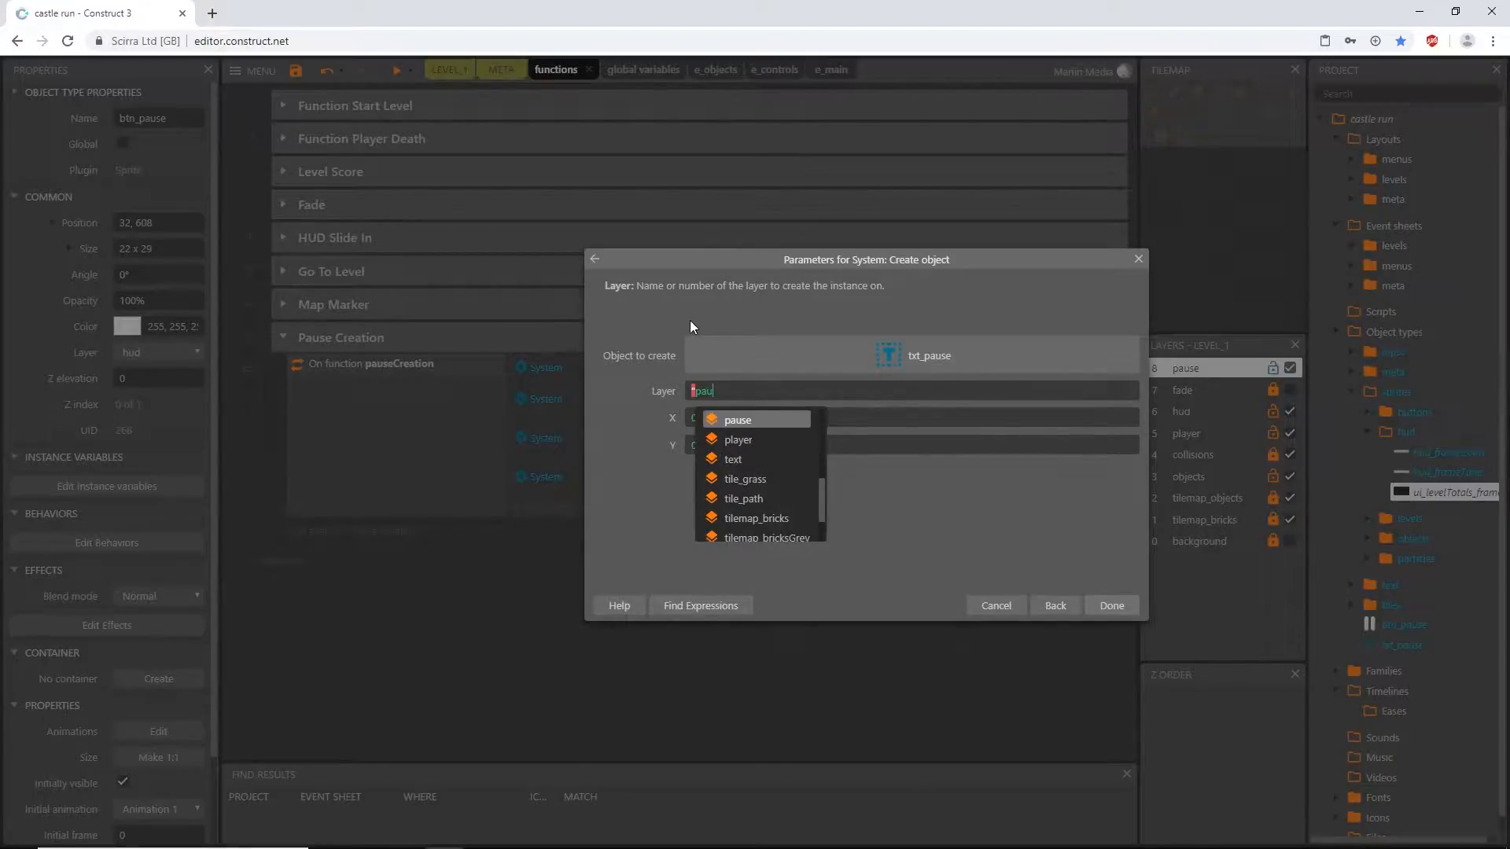
{"action": "key", "text": "Return"}
{"action": "key", "text": "Tab"}
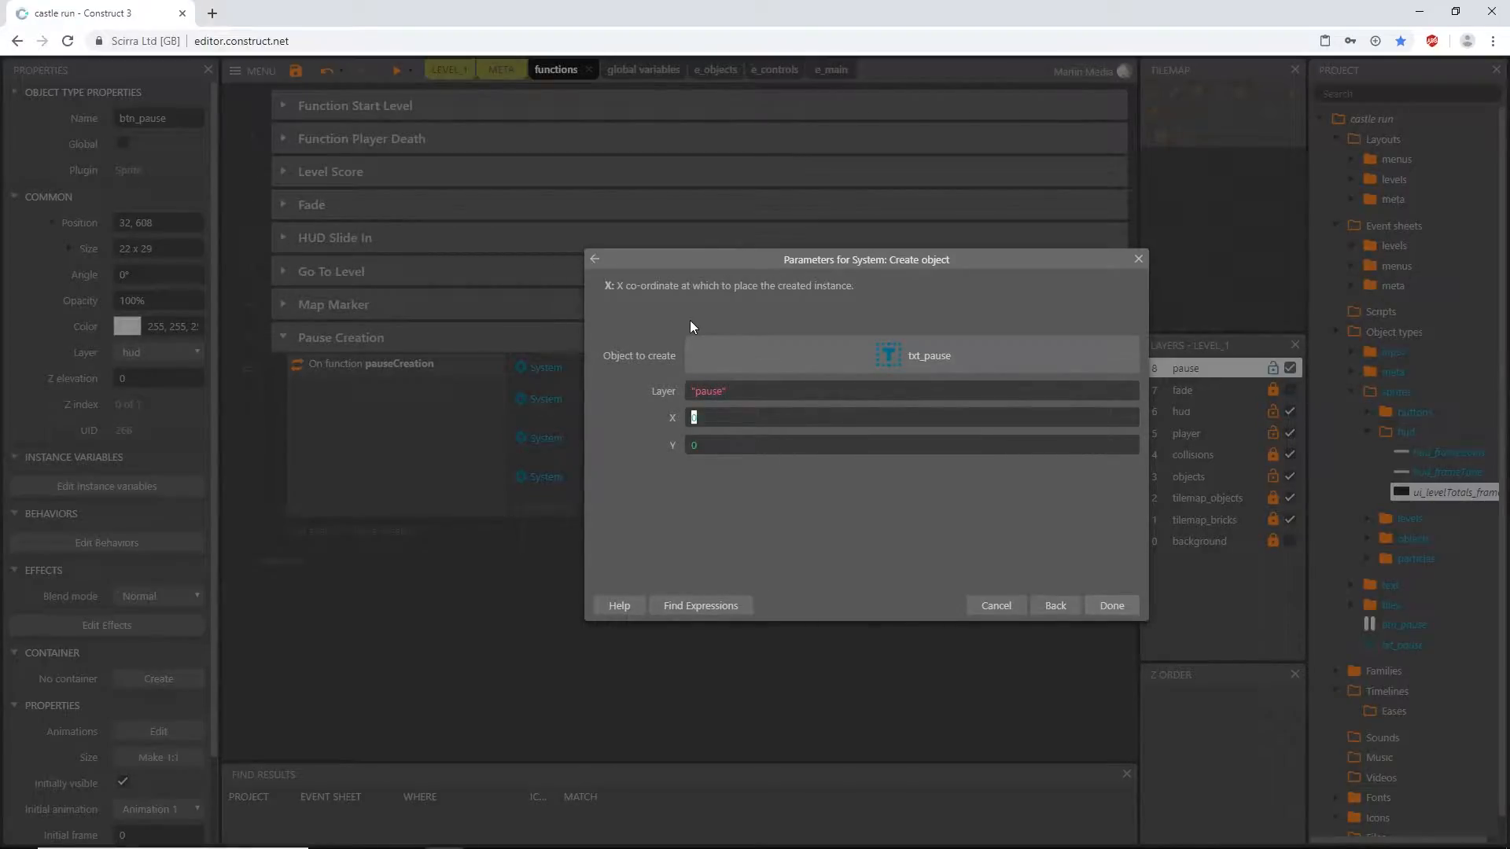
- Set the X coordinate of the created txt_pause to ui_levelTotals_frame.ImagePointX(3)
{"action": "type", "text": "ui"}
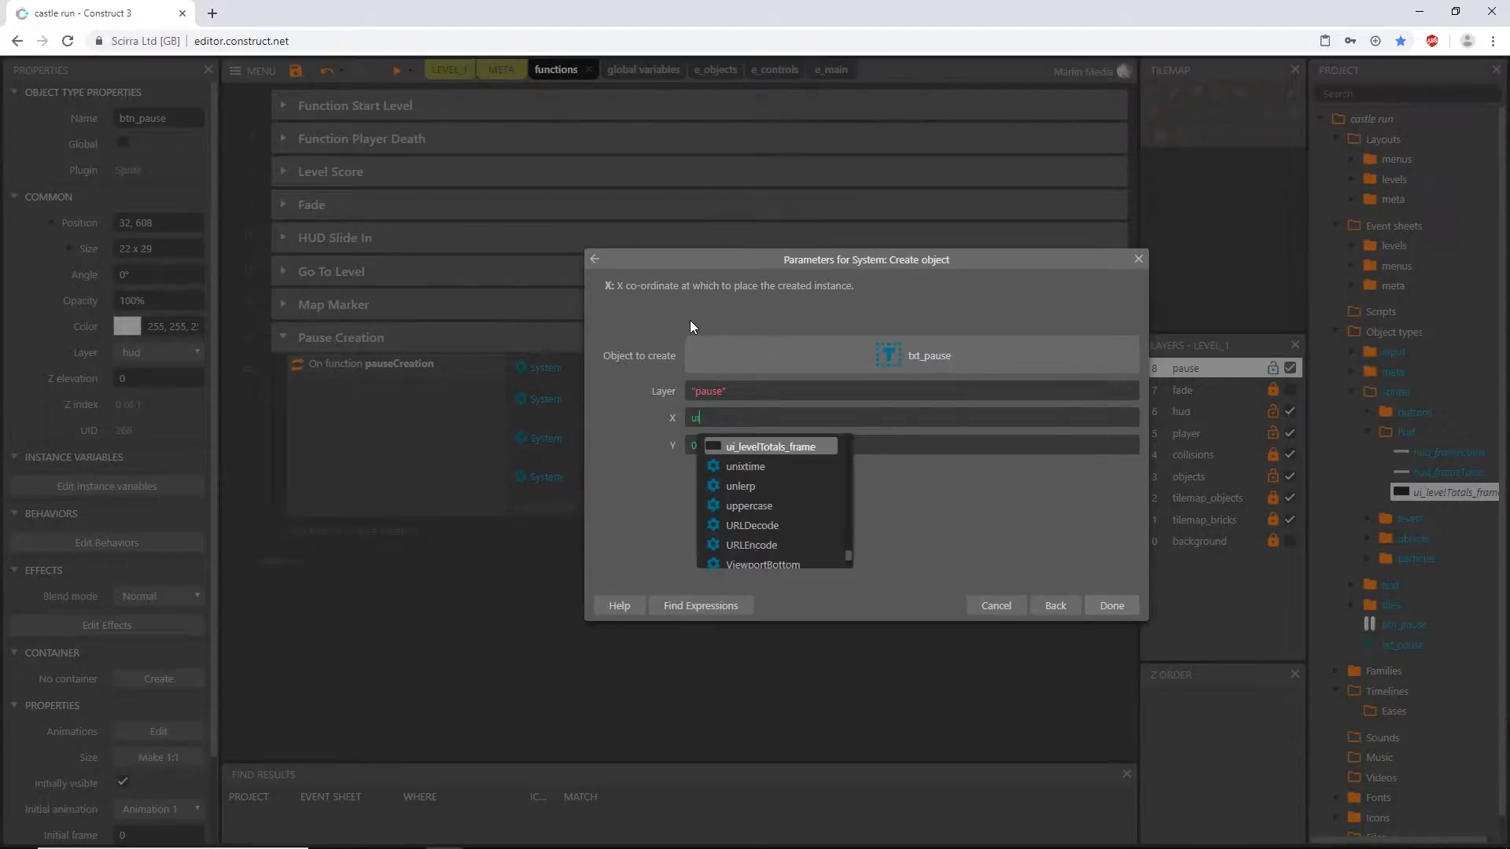
{"action": "key", "text": "Return"}
{"action": "type", "text": ".ima"}
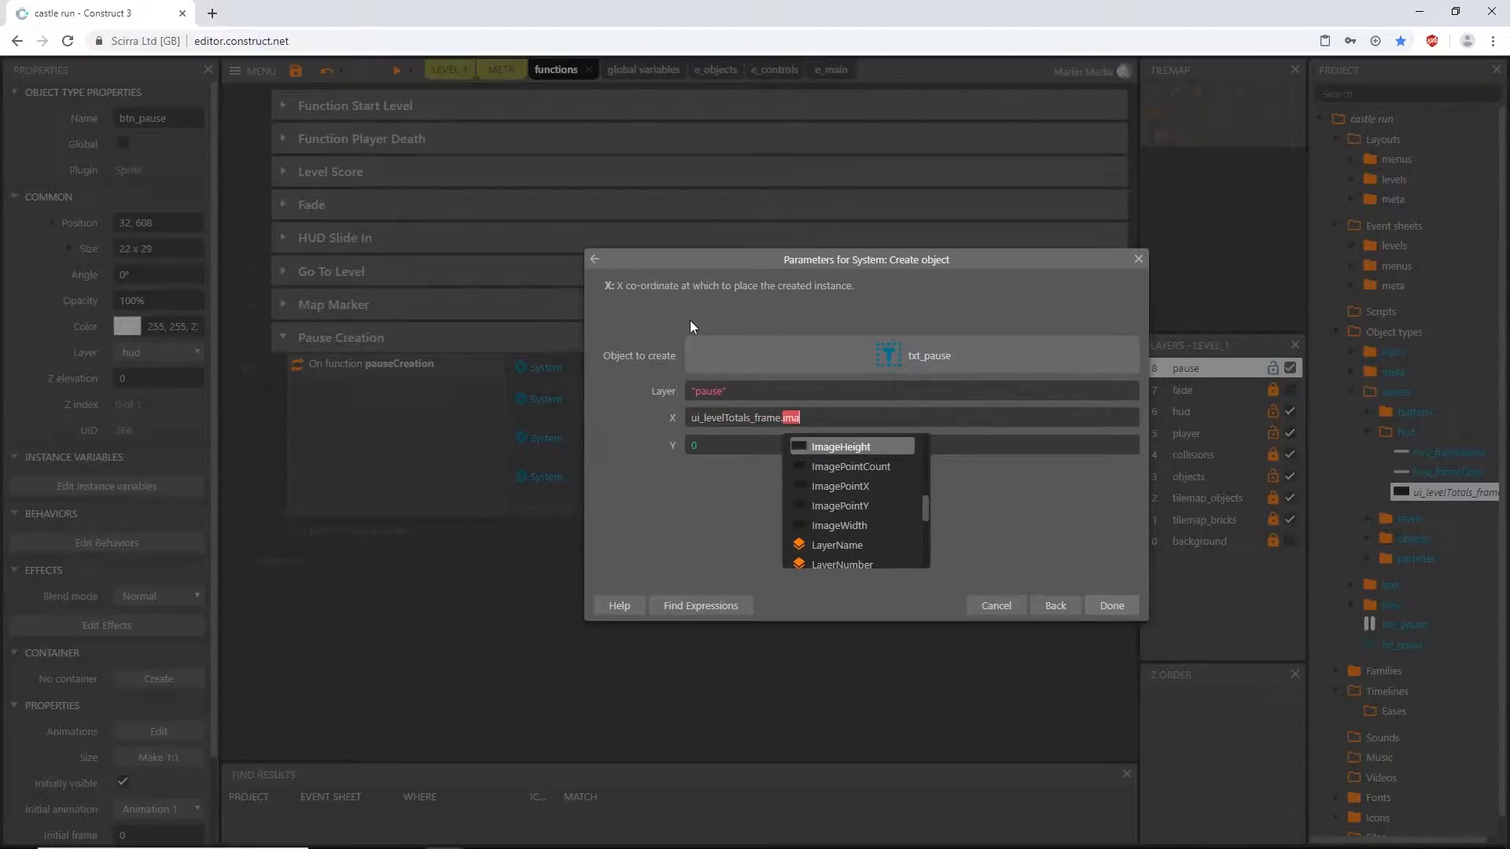
{"action": "key", "text": "Down"}
{"action": "key", "text": "Down"}
{"action": "key", "text": "Return"}
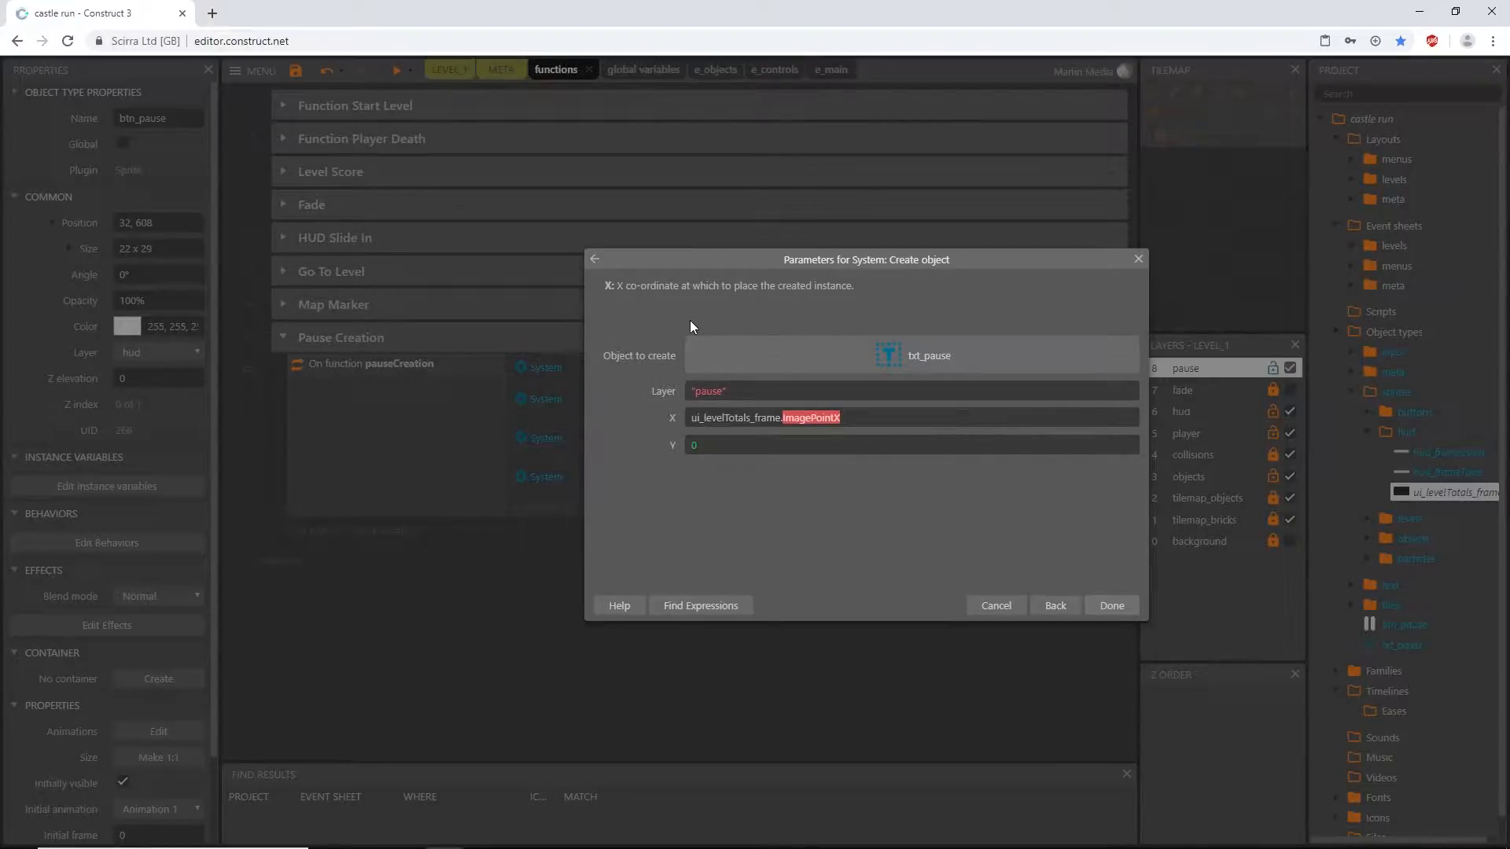
{"action": "type", "text": "(3)"}
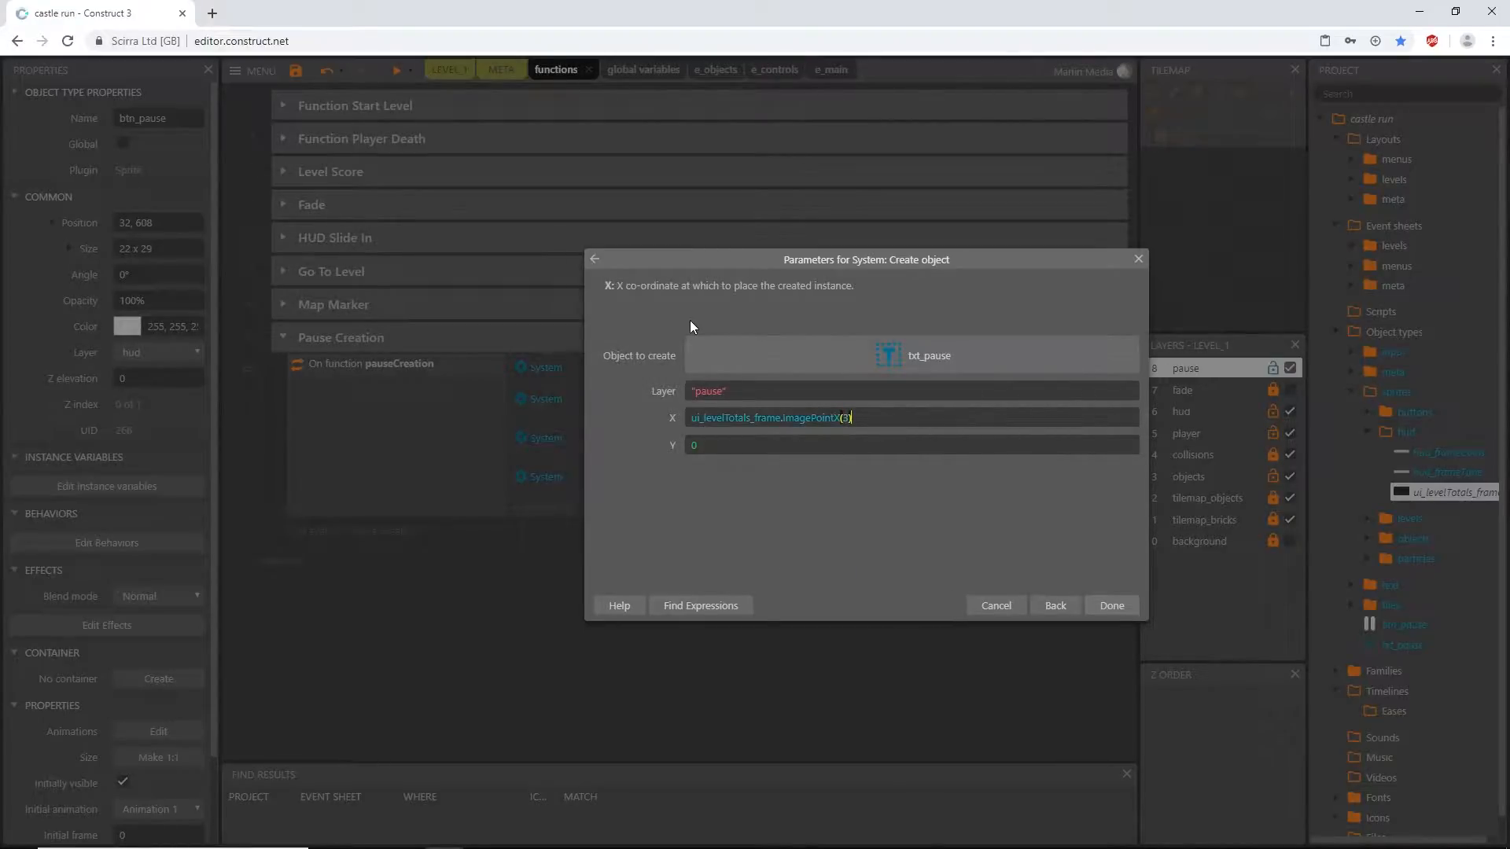
- Set the Y coordinate of the created txt_pause to ui_levelTotals_frame.ImagePointY(3) and confirm the action
{"action": "key", "text": "ctrl+a"}
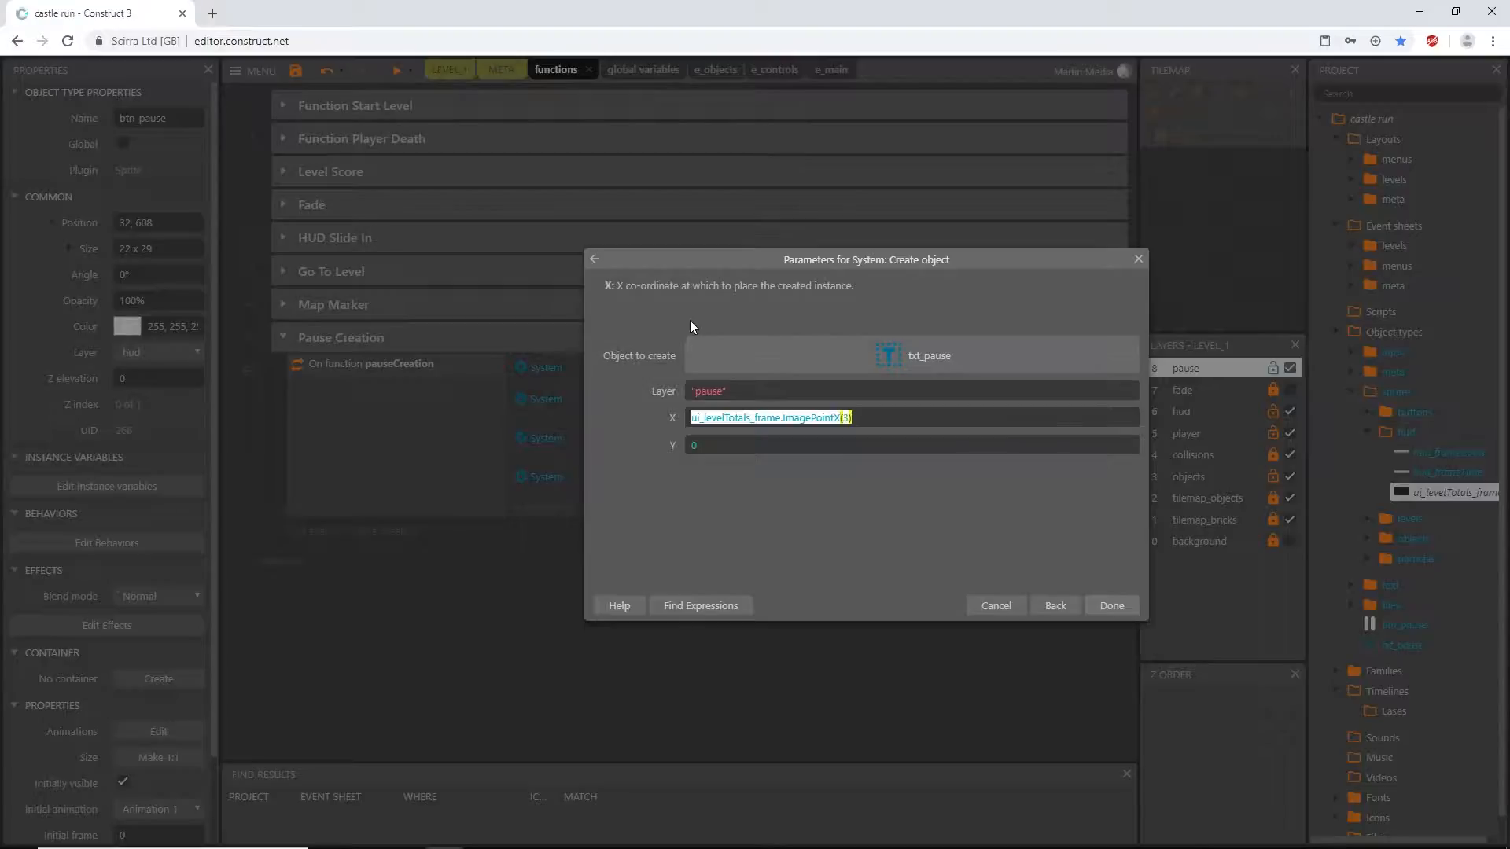
{"action": "key", "text": "ctrl+c"}
{"action": "key", "text": "Tab"}
{"action": "key", "text": "ctrl+v"}
{"action": "key", "text": "BackSpace"}
{"action": "type", "text": "y"}
{"action": "key", "text": "Return"}
{"action": "key", "text": "Return"}
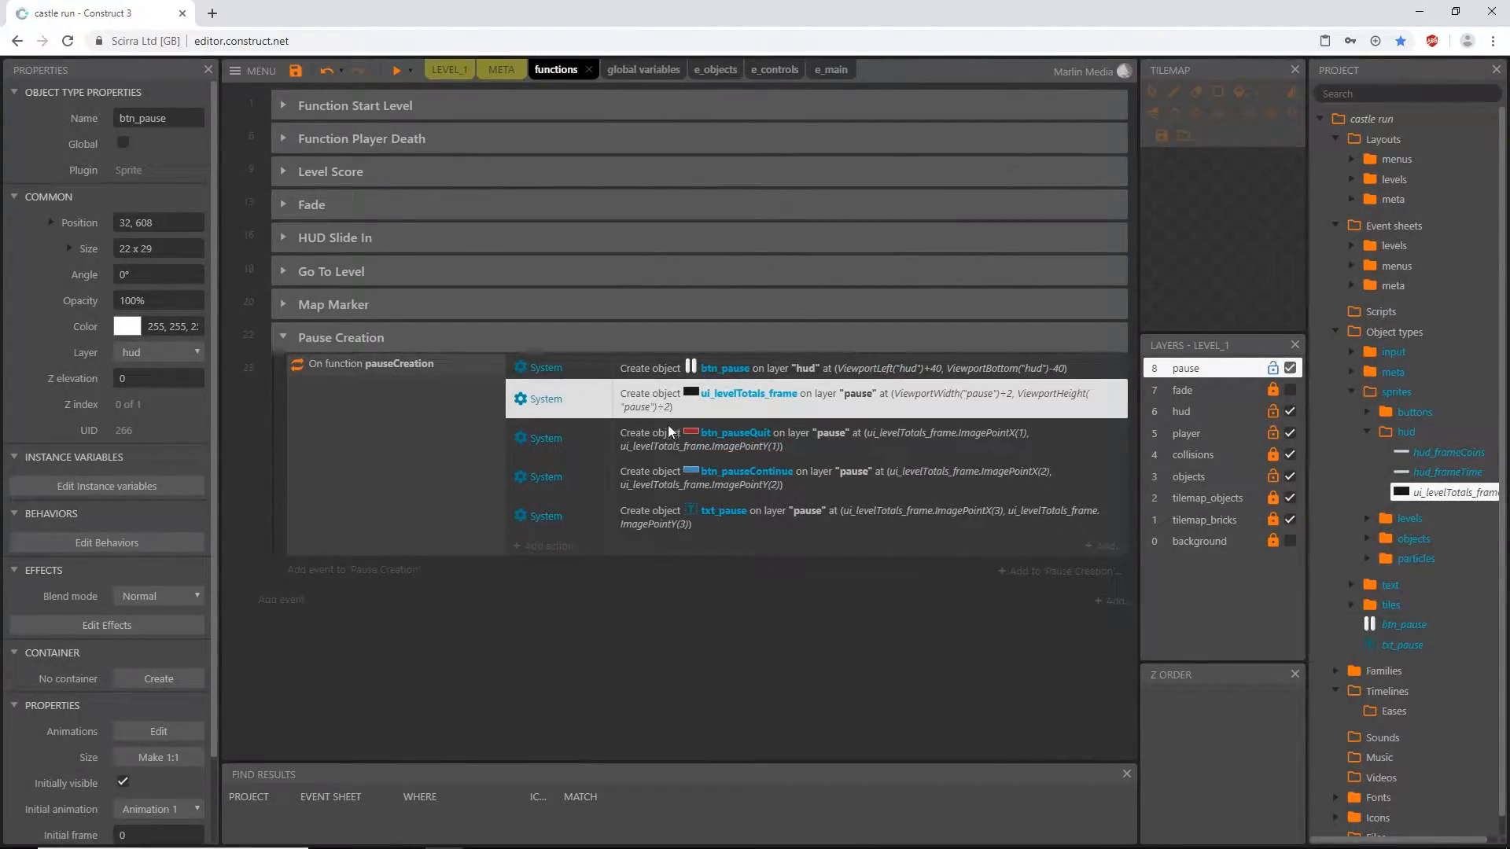
- Review the pauseCreation Create object actions for the frame, both buttons and the pause text
{"action": "left_click", "coordinate": [659, 451]}
{"action": "left_click", "coordinate": [668, 474]}
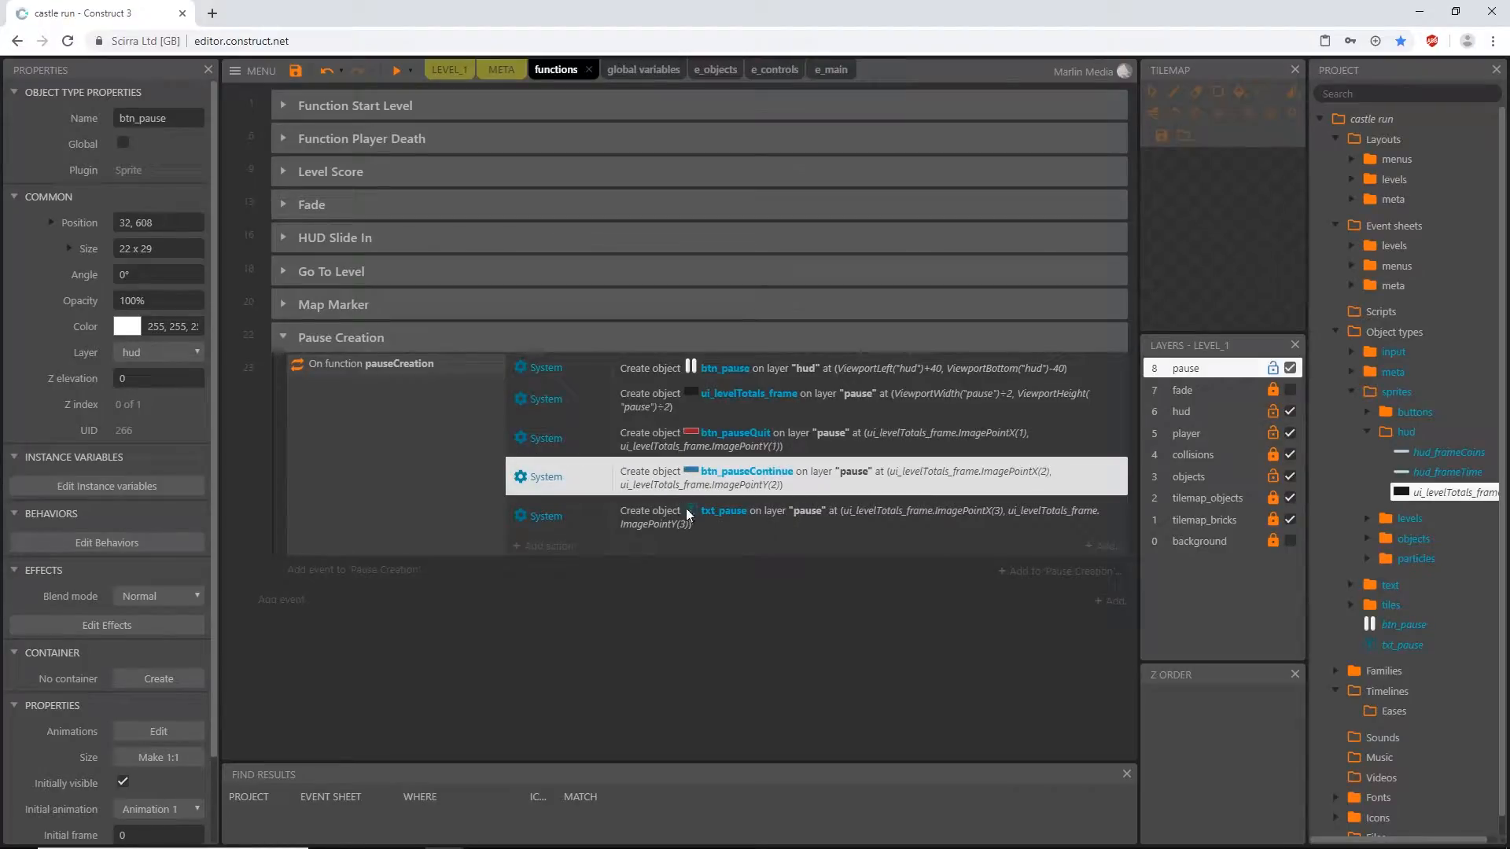
{"action": "left_click", "coordinate": [686, 509]}
{"action": "left_click", "coordinate": [690, 439]}
{"action": "left_click", "coordinate": [686, 481]}
{"action": "left_click", "coordinate": [696, 514]}
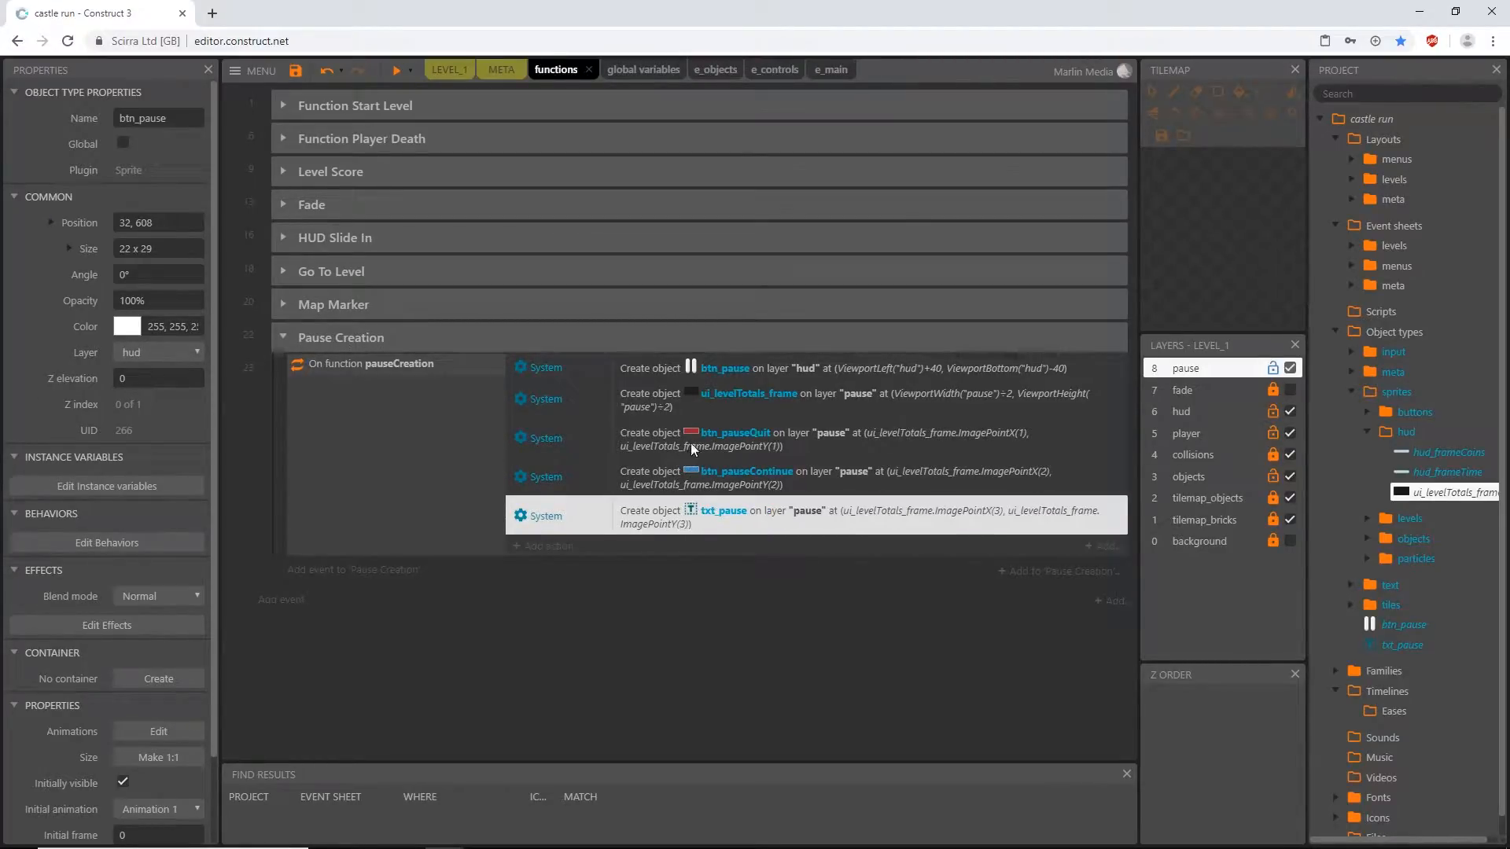
{"action": "left_click", "coordinate": [691, 442]}
{"action": "left_click", "coordinate": [697, 476]}
{"action": "left_click", "coordinate": [774, 409]}
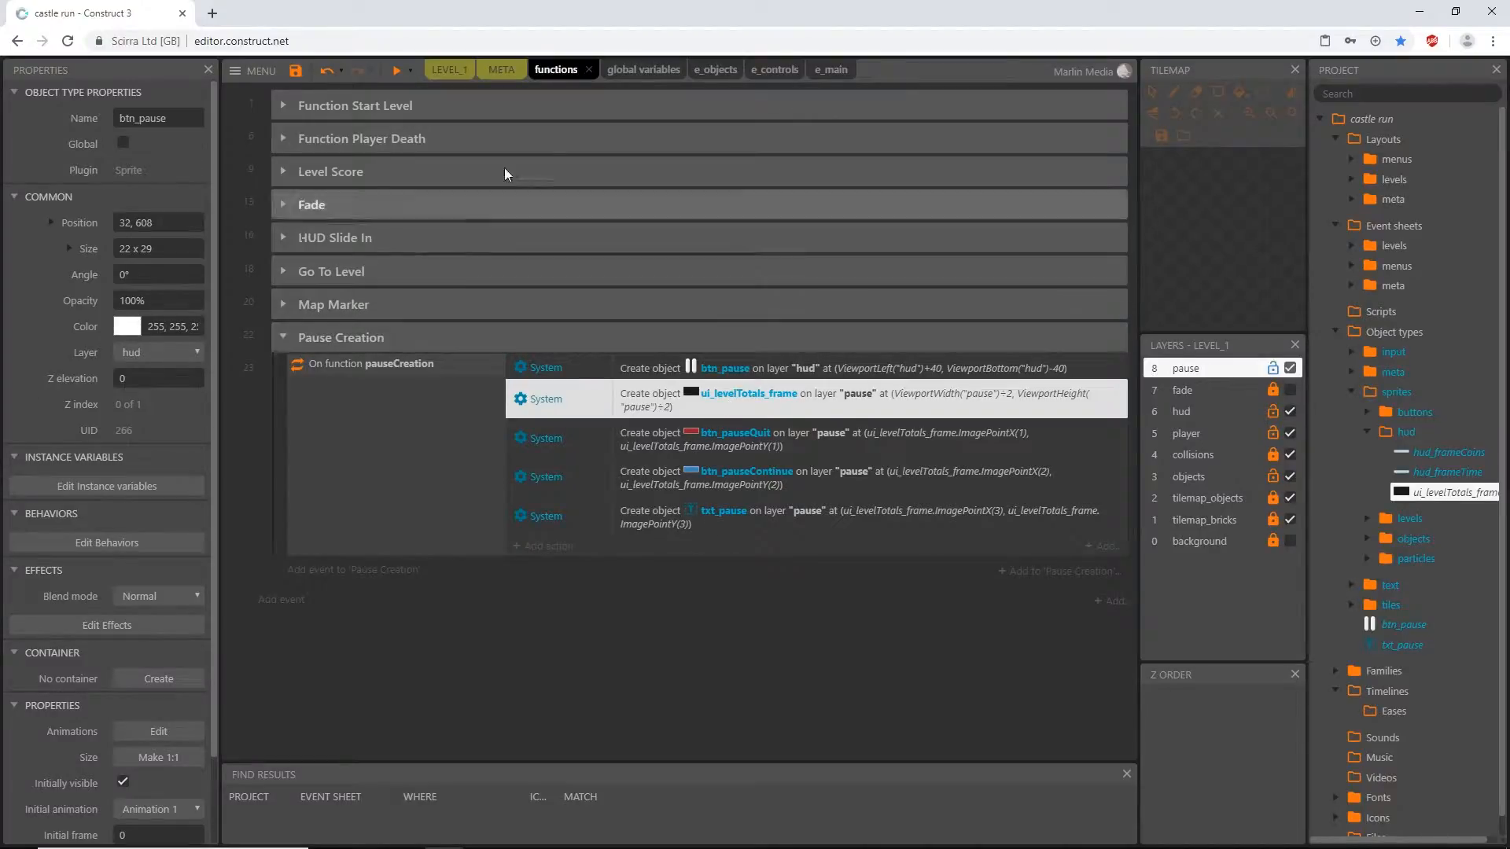
- In the LEVEL_1 project tree, move btn_pause into the sprites buttons folder and txt_pause into the text folder
{"action": "left_click", "coordinate": [443, 72]}
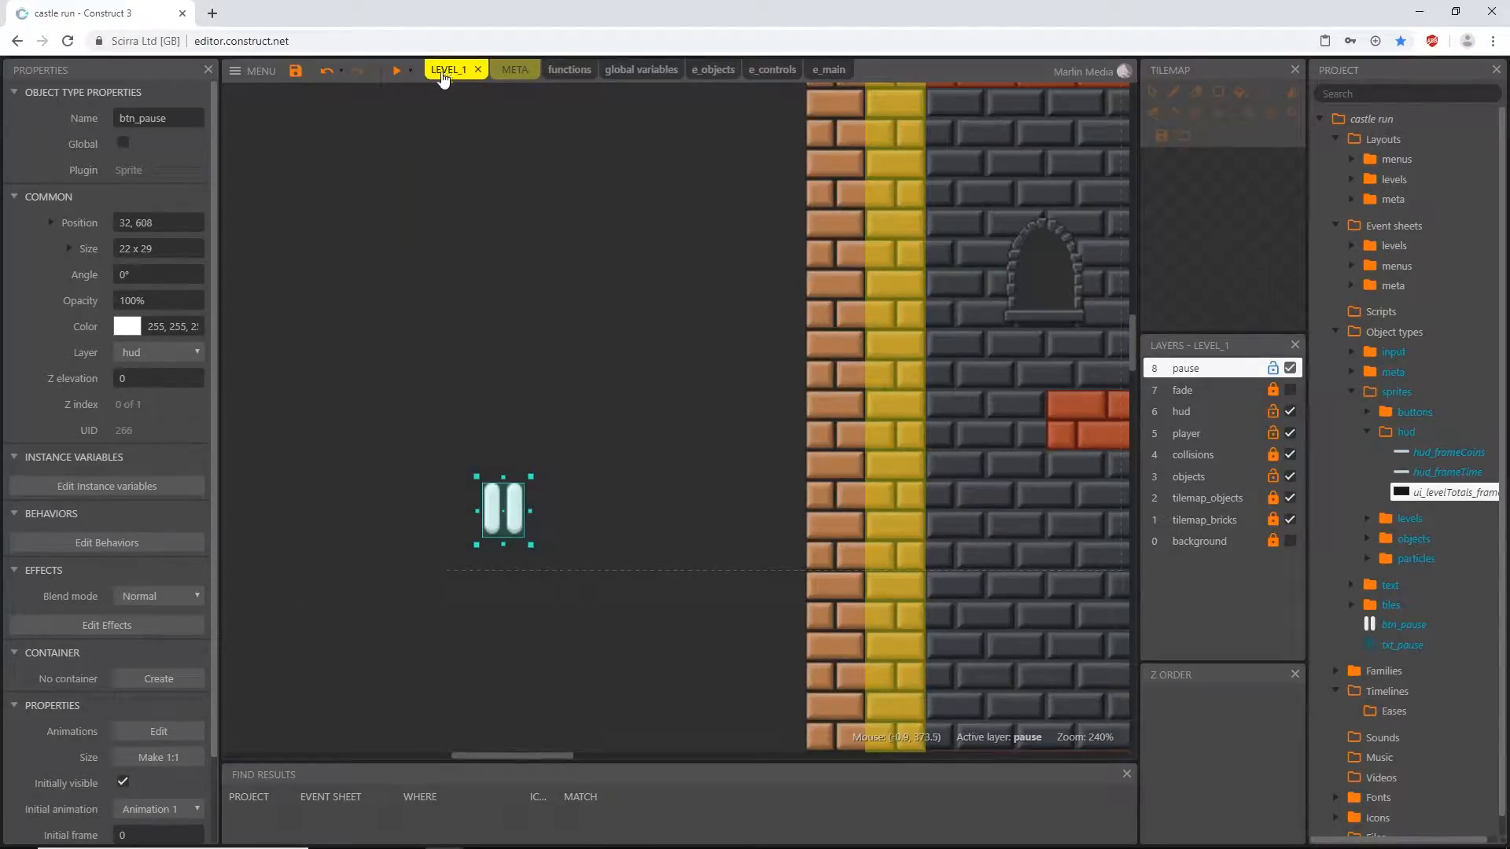
{"action": "scroll", "coordinate": [657, 347], "scroll_direction": "down", "scroll_amount": 8, "text": "ctrl"}
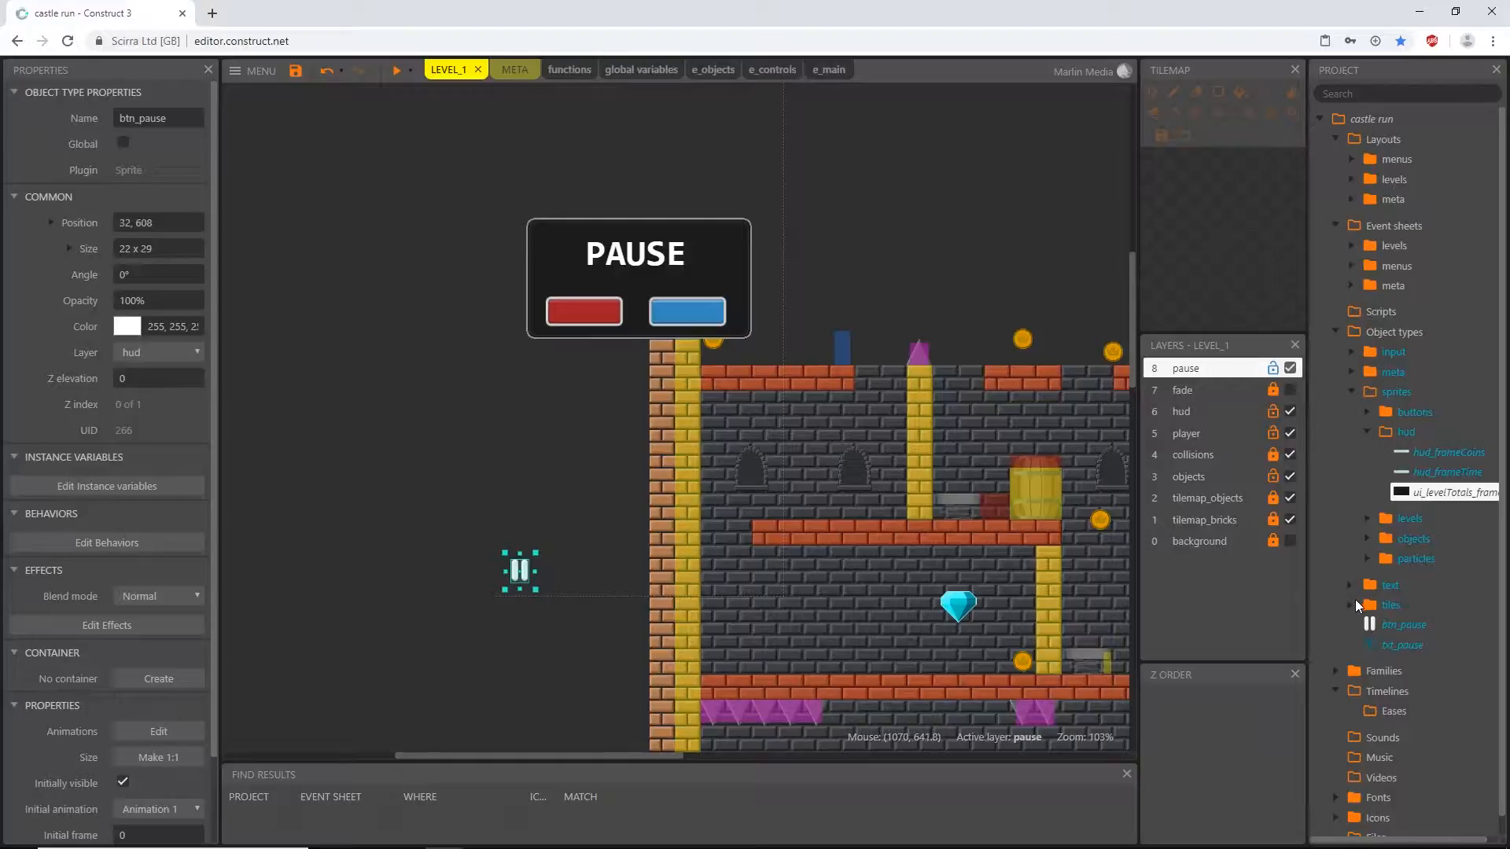
{"action": "left_click", "coordinate": [1367, 431]}
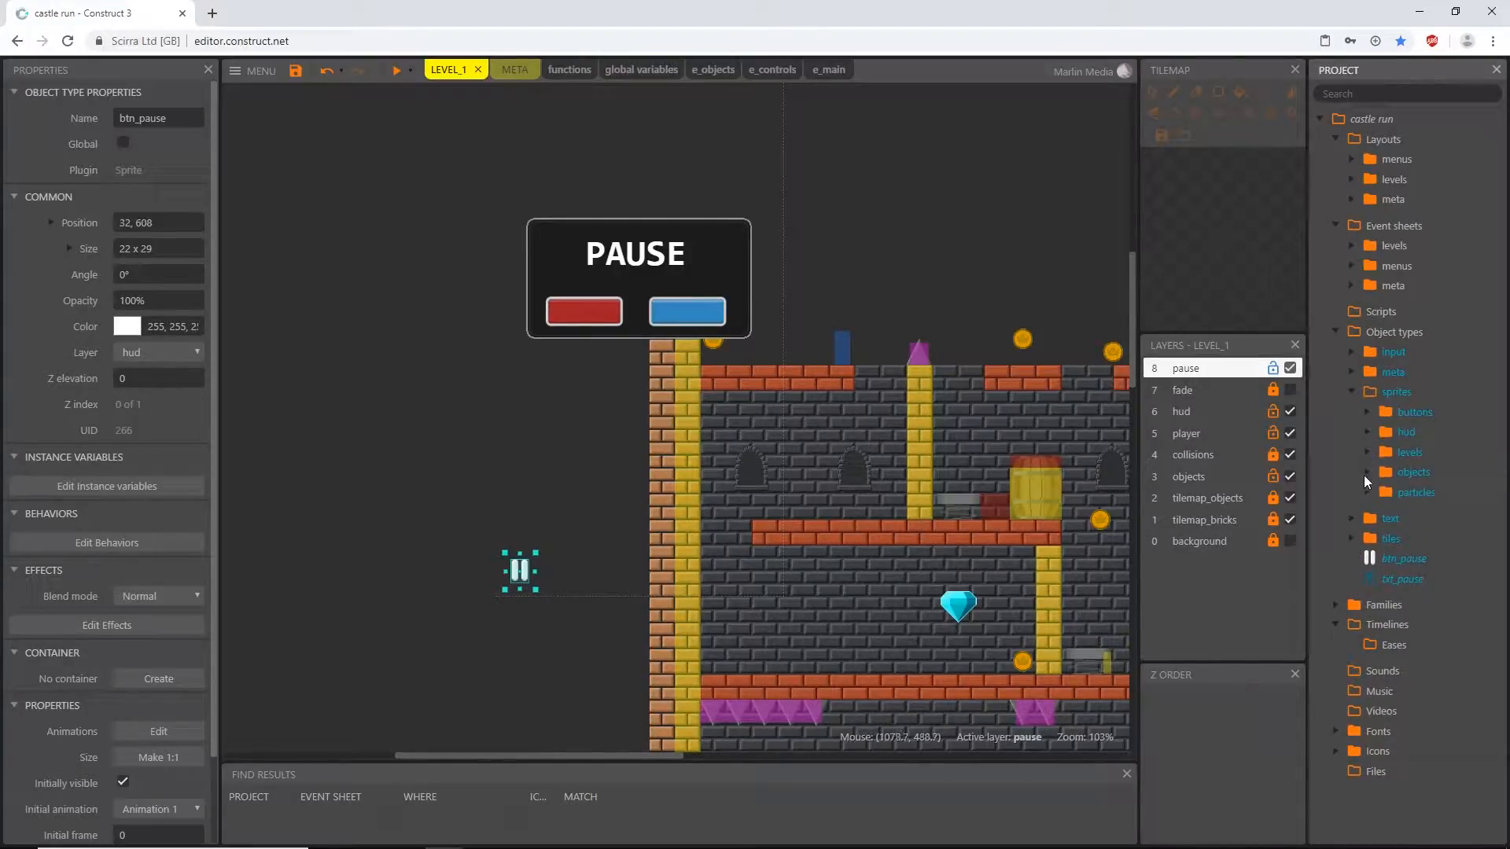
{"action": "left_click", "coordinate": [1366, 412]}
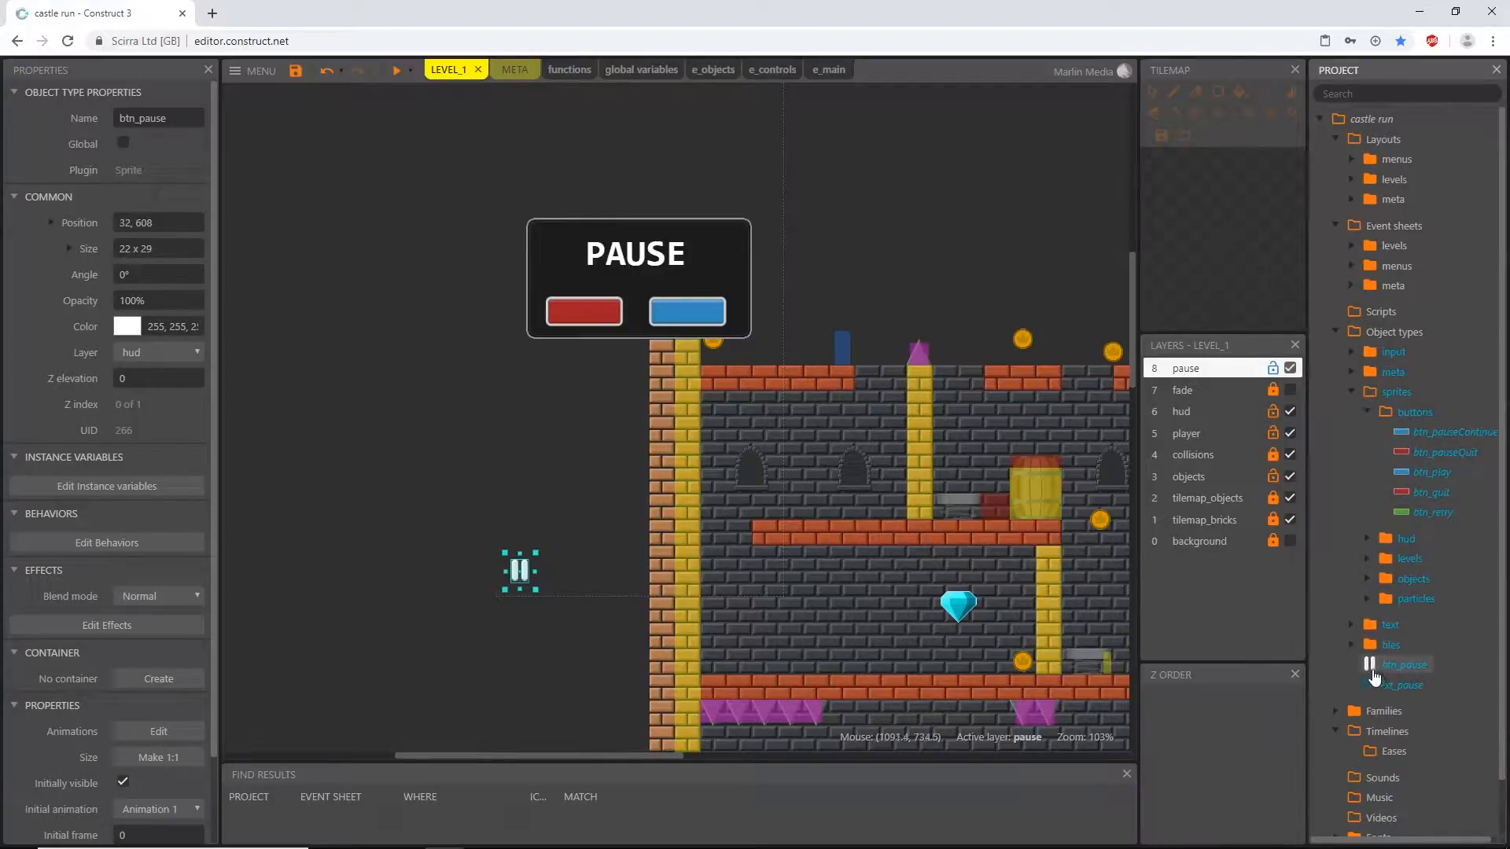
{"action": "left_click_drag", "start_coordinate": [1372, 666], "coordinate": [1405, 416]}
{"action": "left_click", "coordinate": [1367, 412]}
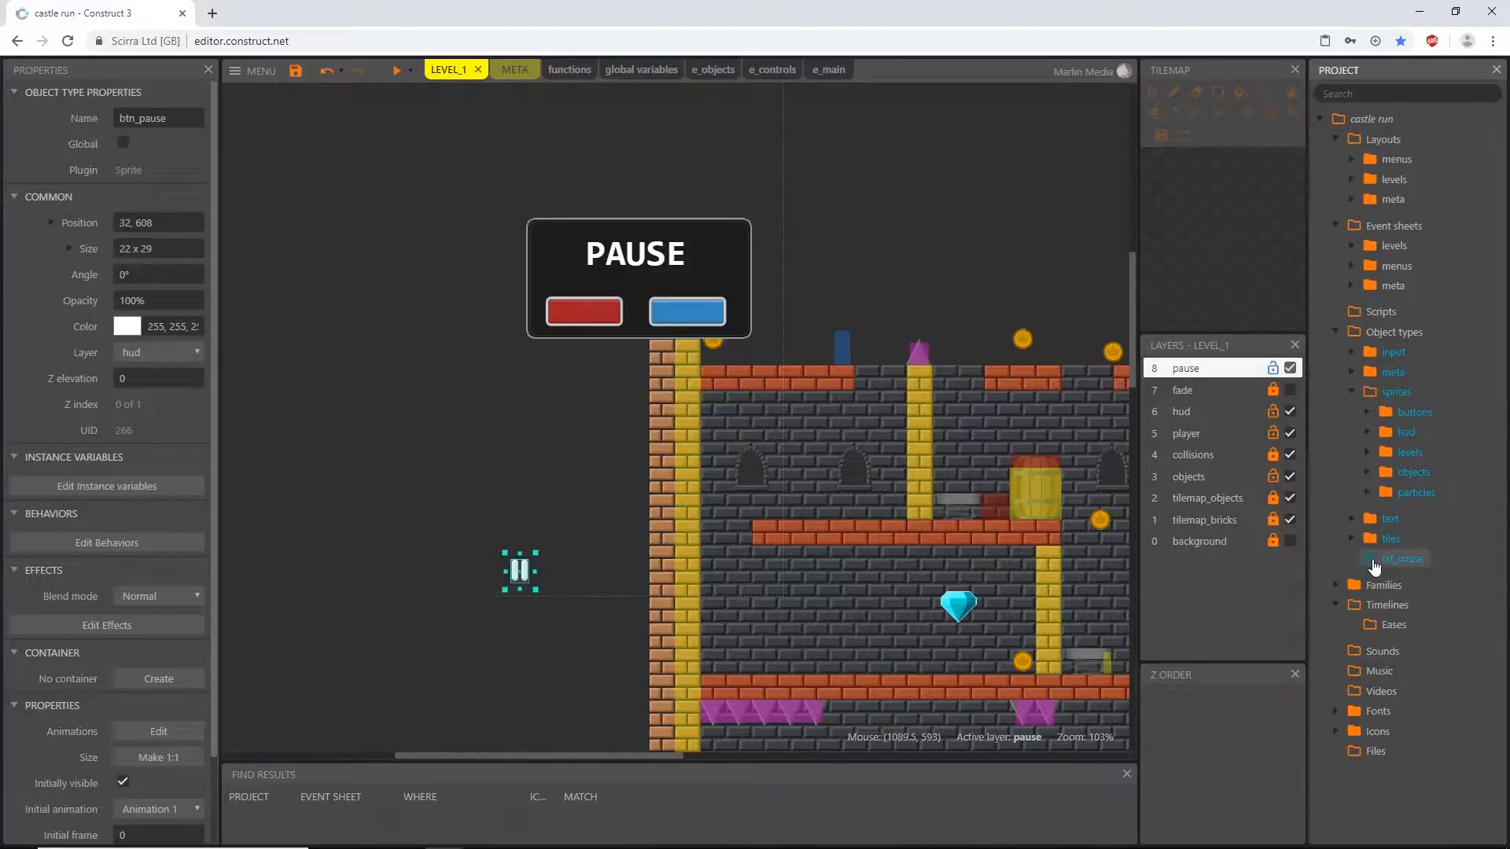
{"action": "left_click_drag", "start_coordinate": [1361, 562], "coordinate": [1370, 523]}
- Place a txt_quit instance over the red button and a txt_play instance over the blue button on the LEVEL_1 pause layer
{"action": "left_click", "coordinate": [1352, 518]}
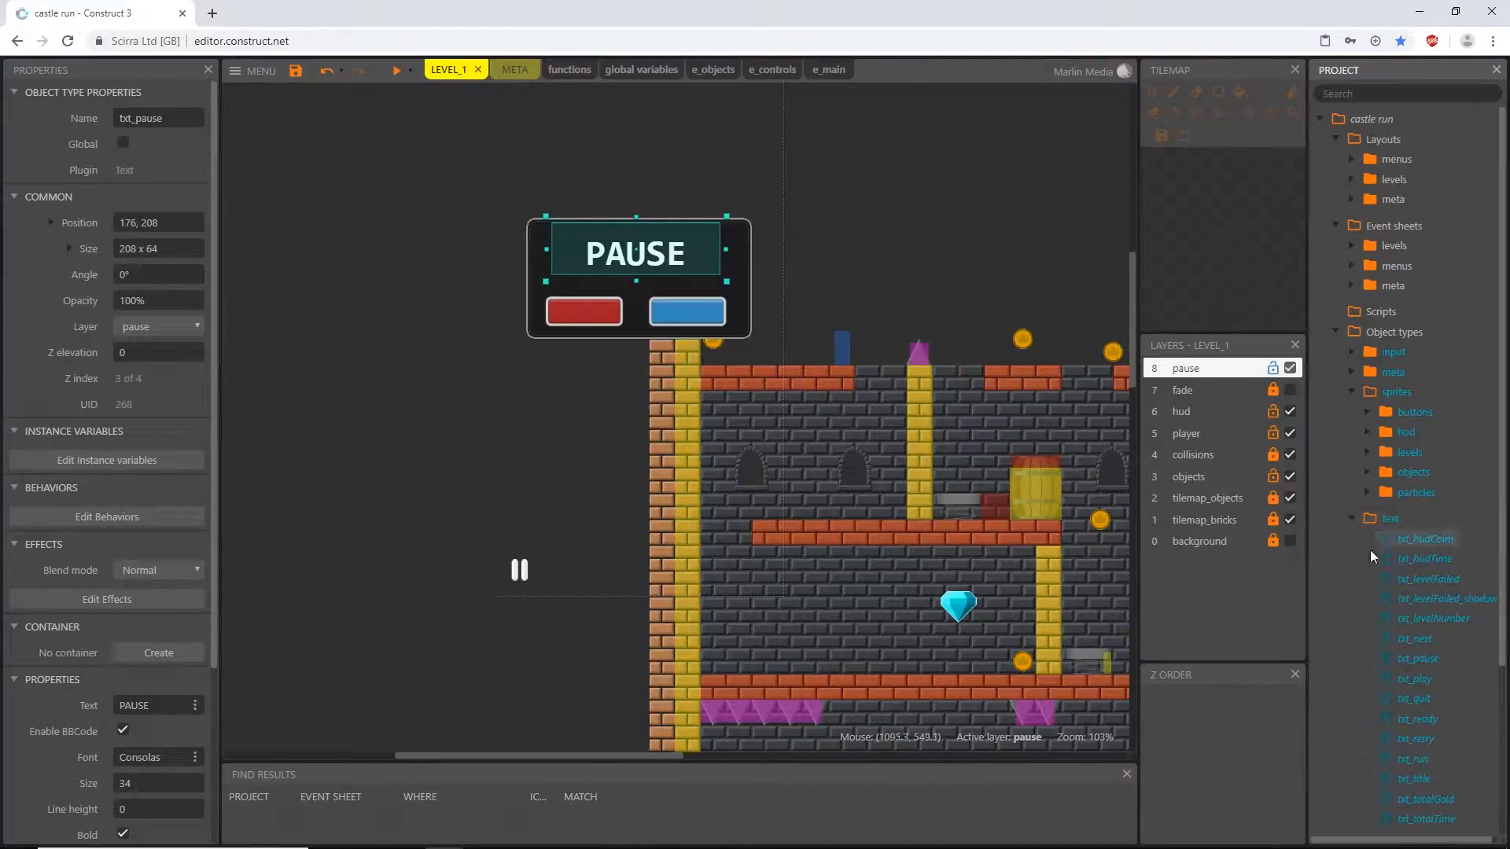
{"action": "scroll", "coordinate": [1362, 597], "scroll_direction": "down", "scroll_amount": 2}
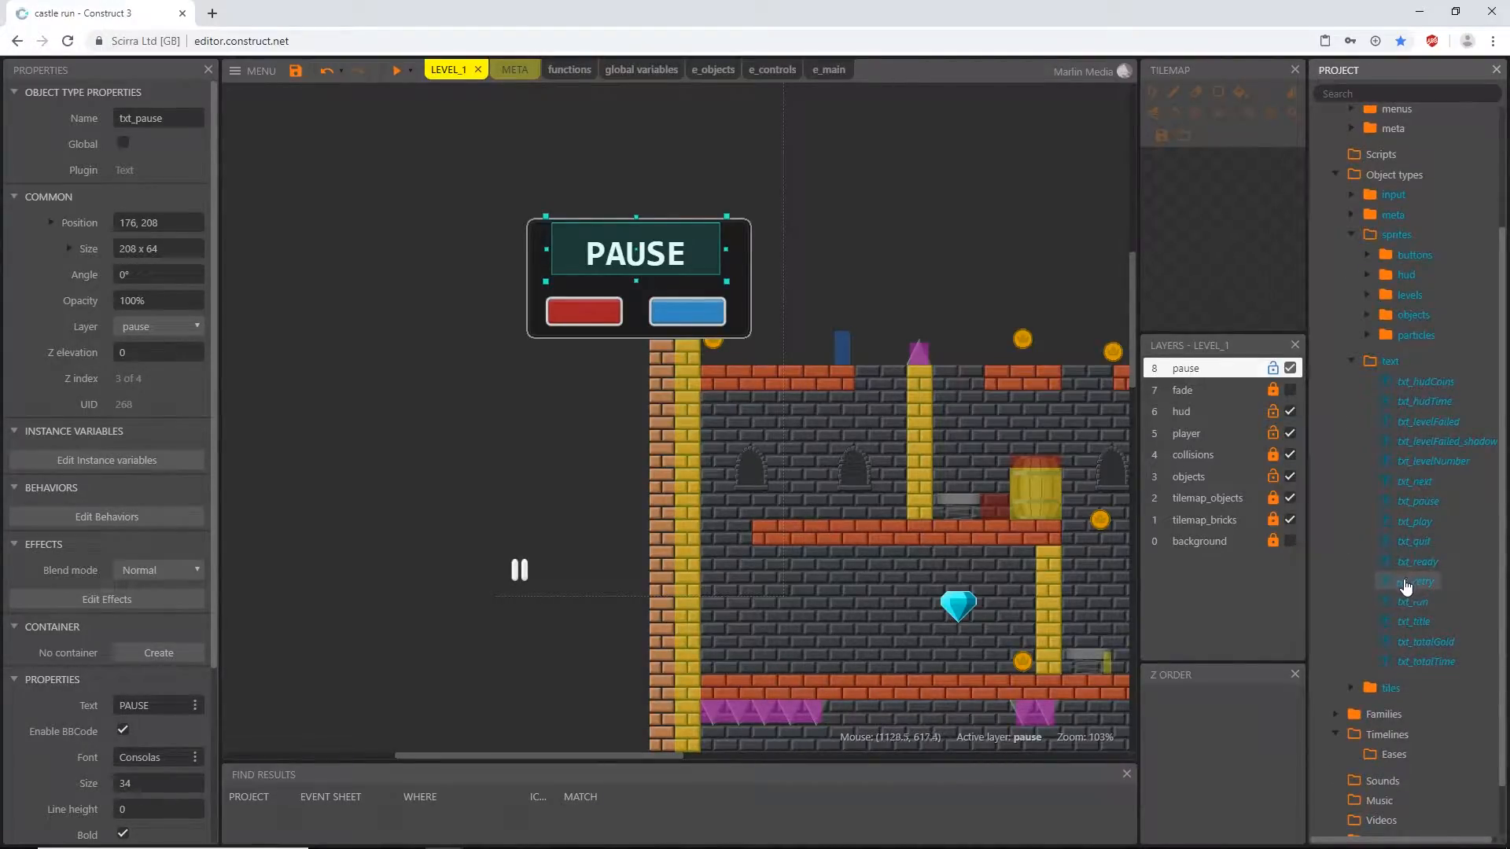
{"action": "left_click_drag", "start_coordinate": [1412, 548], "coordinate": [580, 316]}
{"action": "scroll", "coordinate": [580, 338], "scroll_direction": "up", "scroll_amount": 8, "text": "ctrl"}
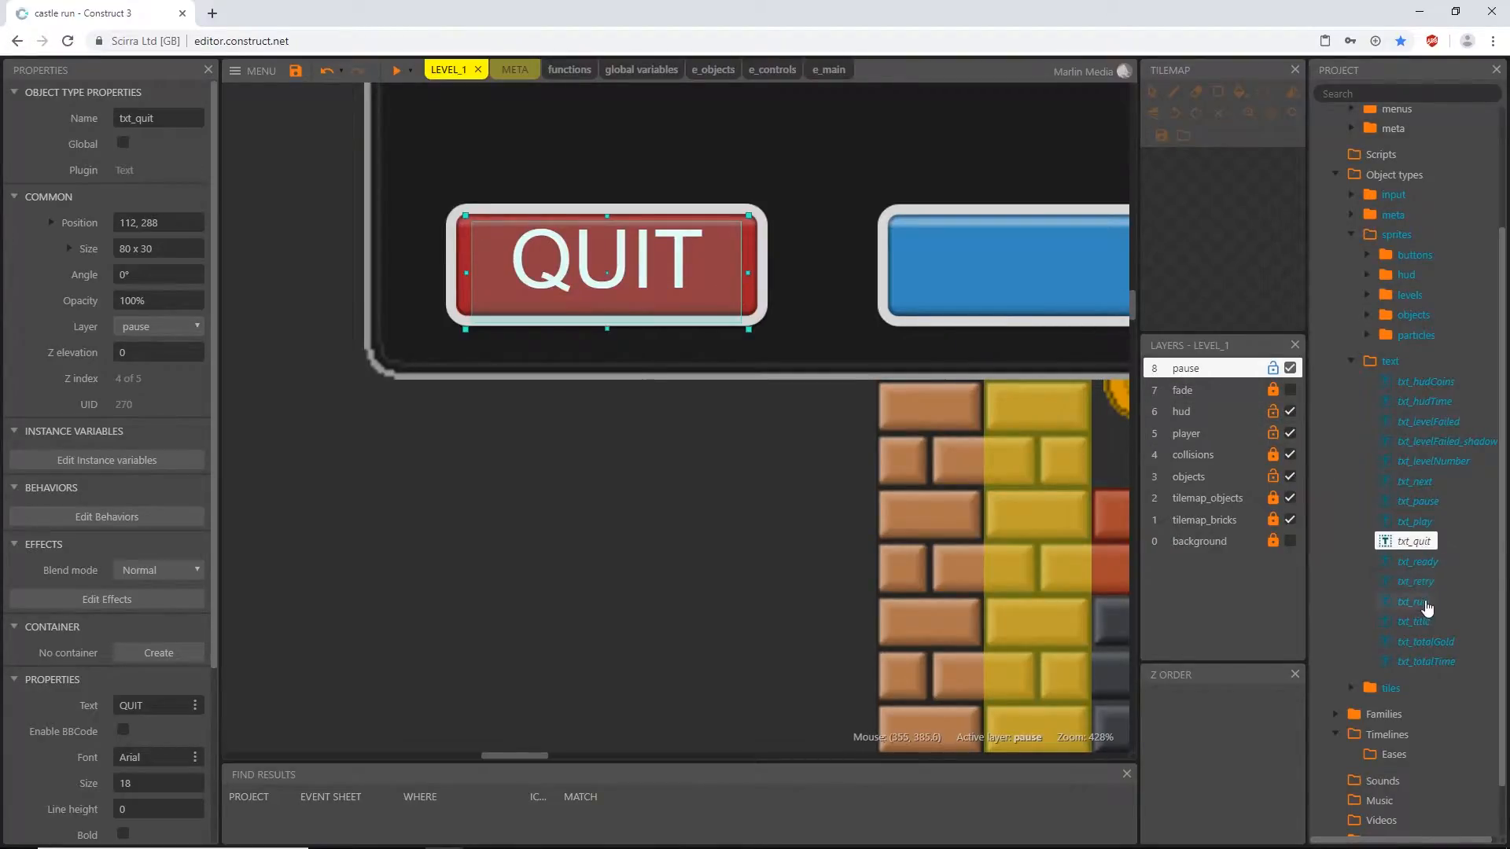
{"action": "left_click_drag", "start_coordinate": [1428, 525], "coordinate": [1040, 277]}
{"action": "middle_click_drag", "start_coordinate": [1040, 277], "coordinate": [879, 300]}
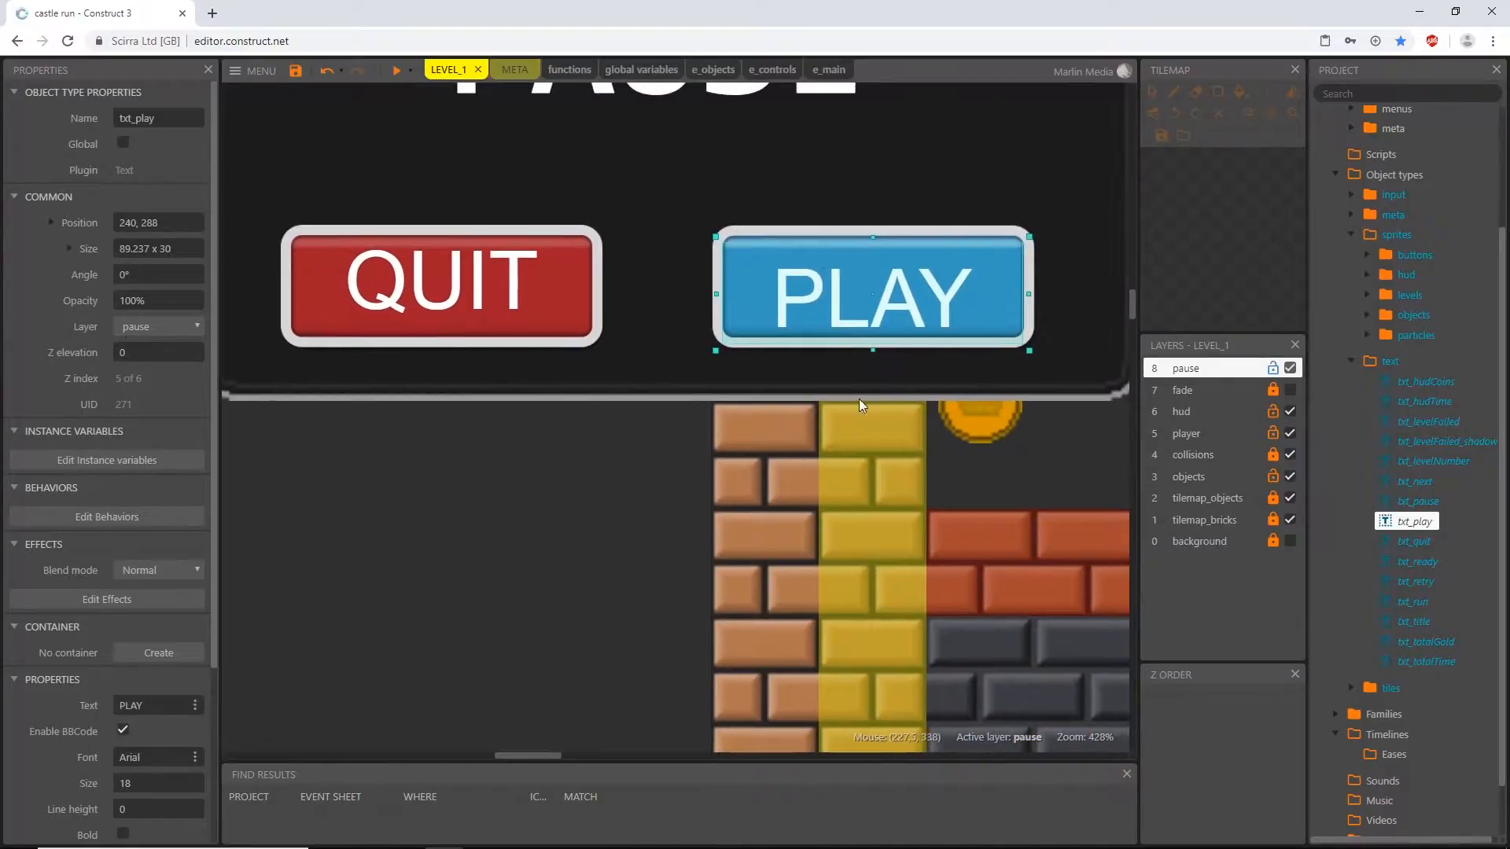
- Compare the bounds of btn_pauseQuit and txt_quit, and delete the QUIT and PLAY text instances from the pause menu
{"action": "scroll", "coordinate": [889, 294], "scroll_direction": "down", "scroll_amount": 5, "text": "ctrl"}
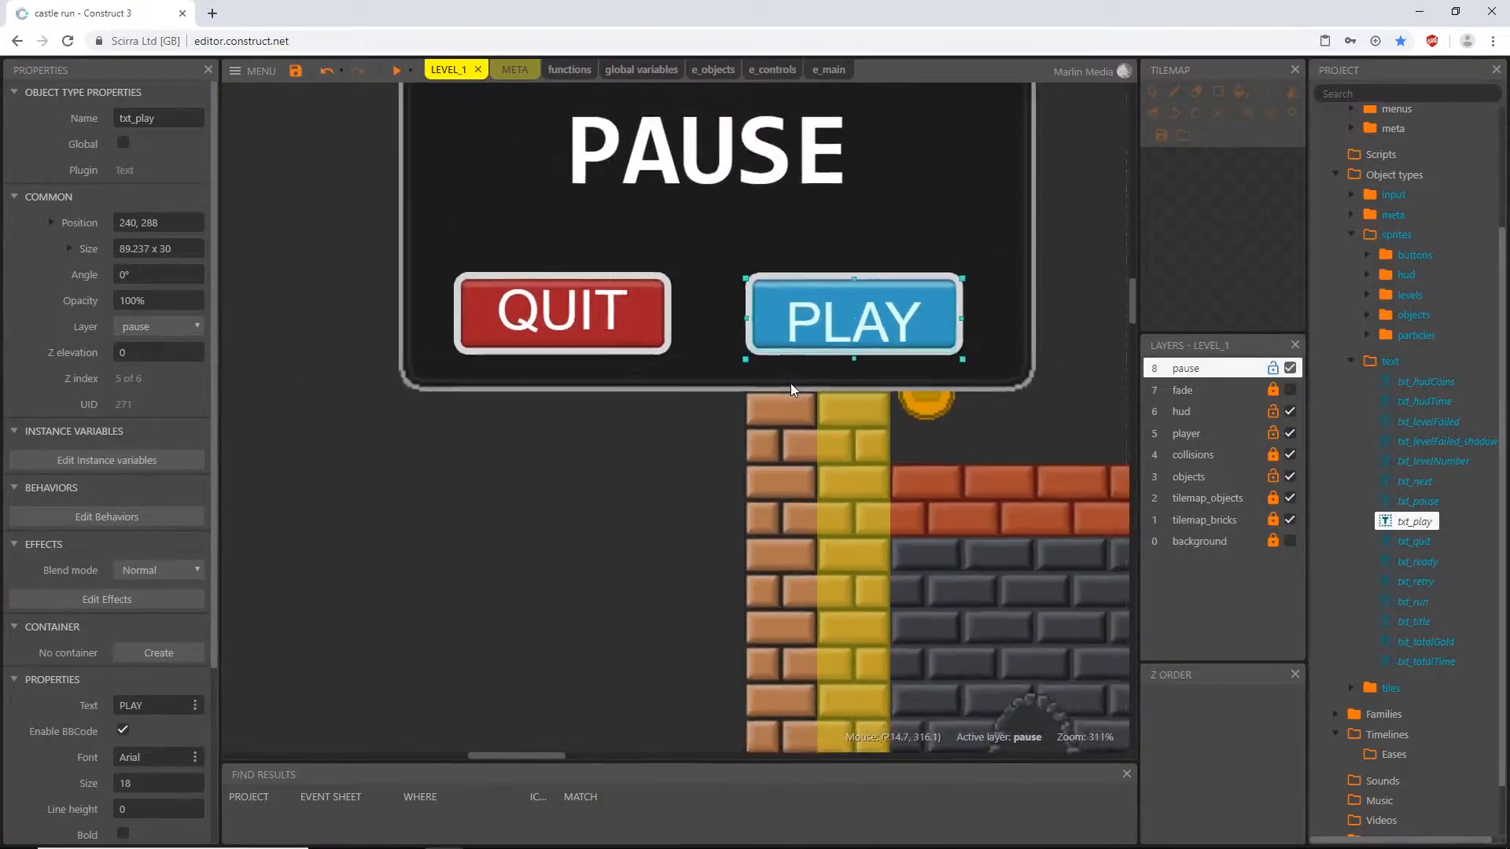
{"action": "scroll", "coordinate": [653, 354], "scroll_direction": "up", "scroll_amount": 8, "text": "ctrl"}
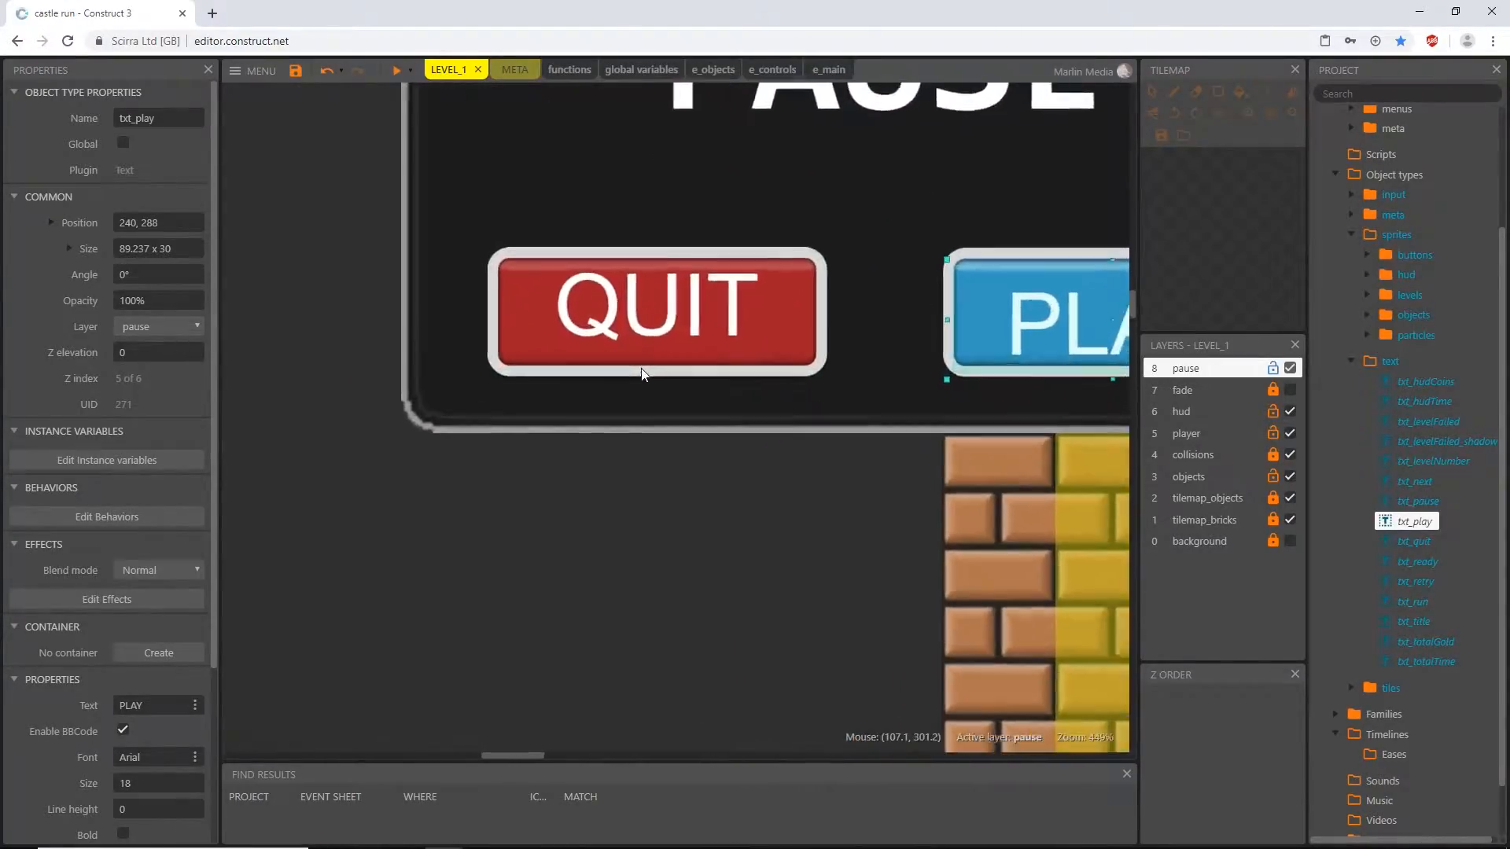
{"action": "left_click", "coordinate": [438, 344]}
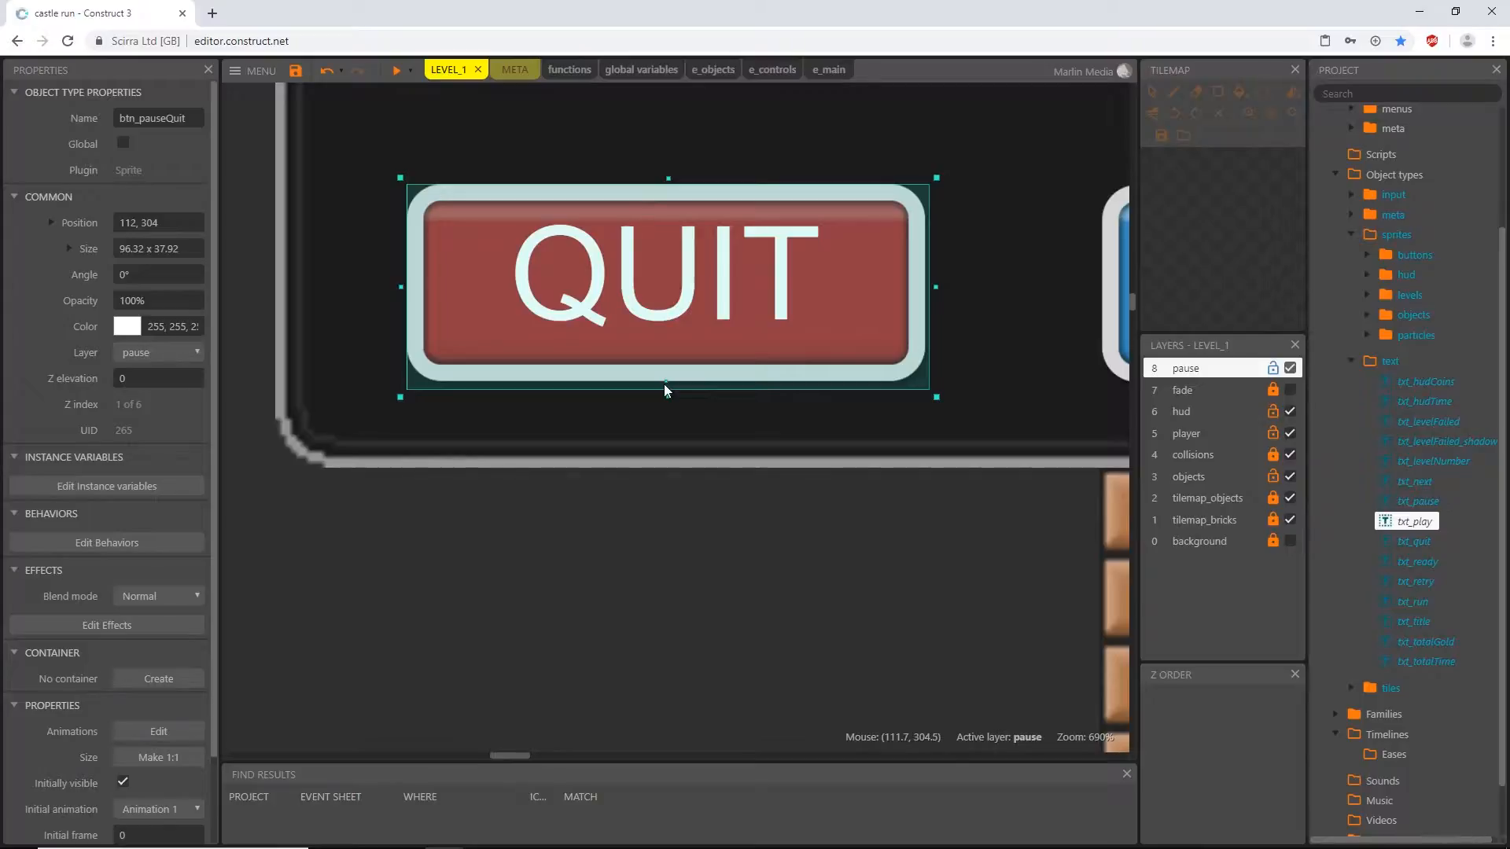
{"action": "left_click", "coordinate": [684, 281]}
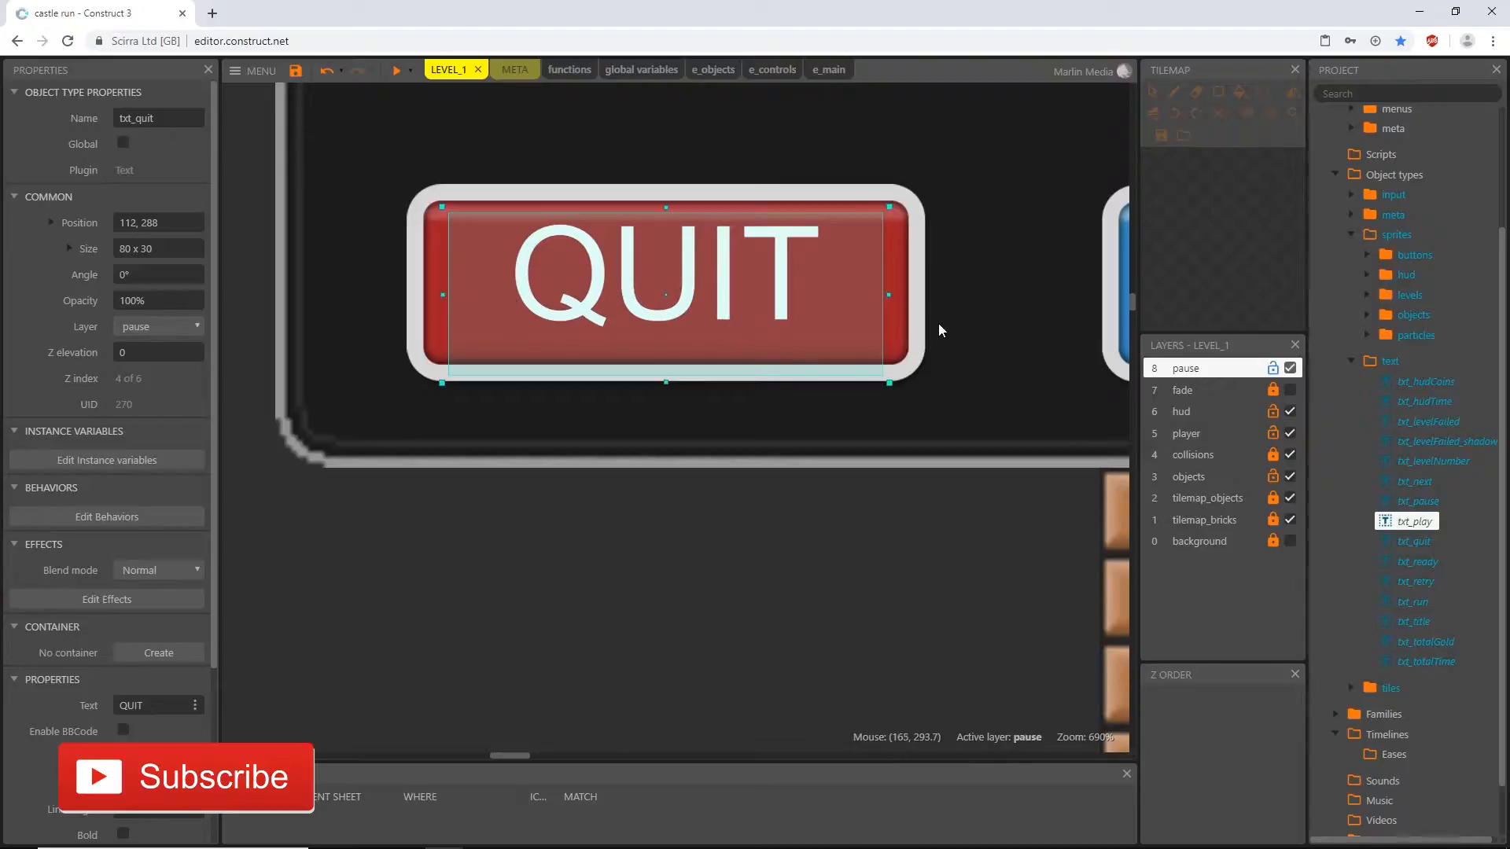
{"action": "left_click", "coordinate": [909, 336]}
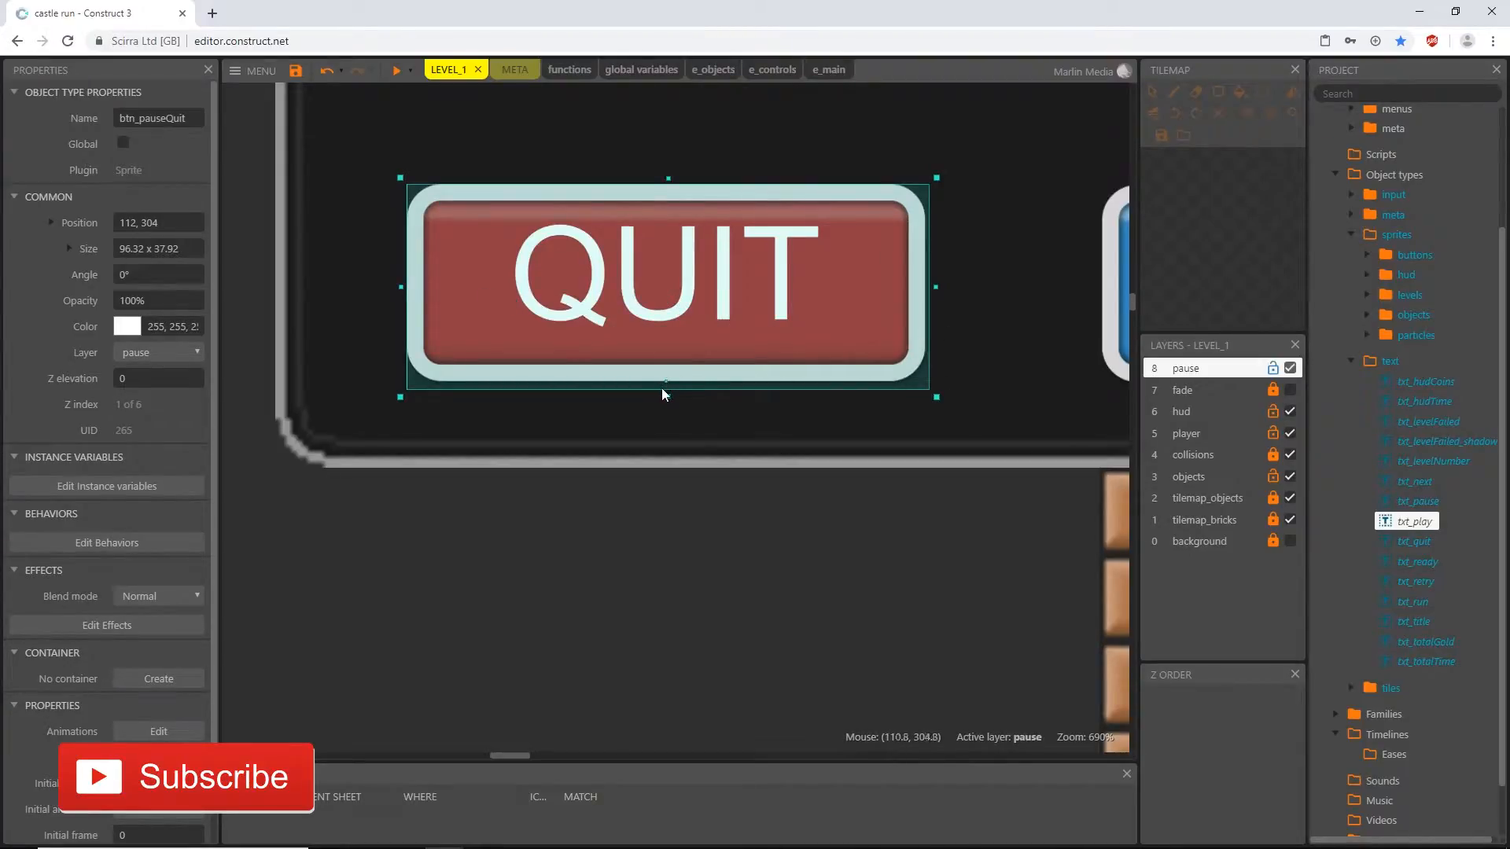
{"action": "left_click", "coordinate": [670, 330]}
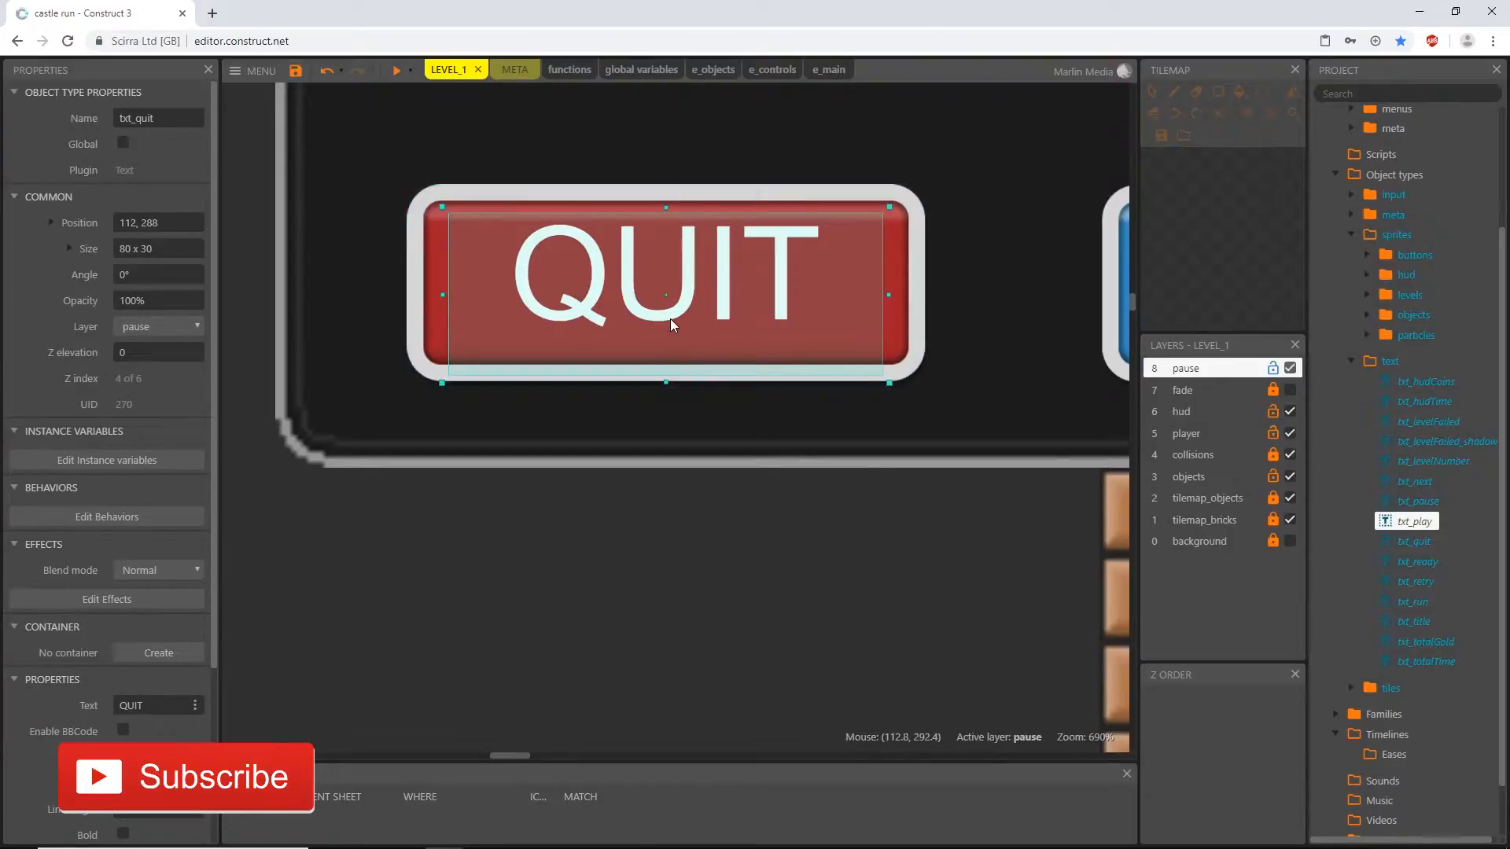
{"action": "scroll", "coordinate": [670, 319], "scroll_direction": "down", "scroll_amount": 5, "text": "ctrl"}
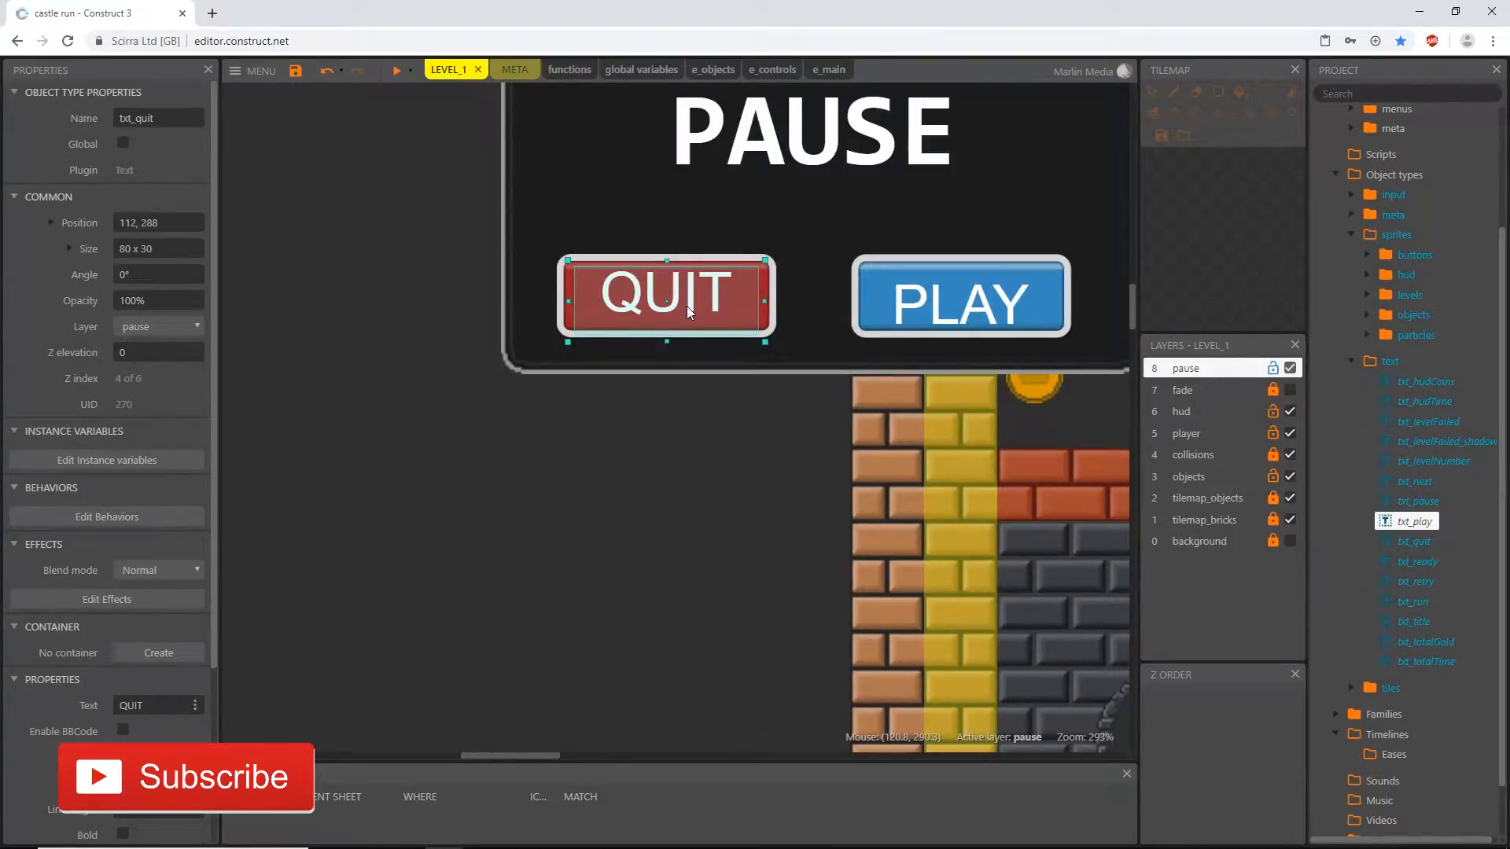
{"action": "key", "text": "Delete"}
{"action": "left_click", "coordinate": [974, 306]}
{"action": "key", "text": "Delete"}
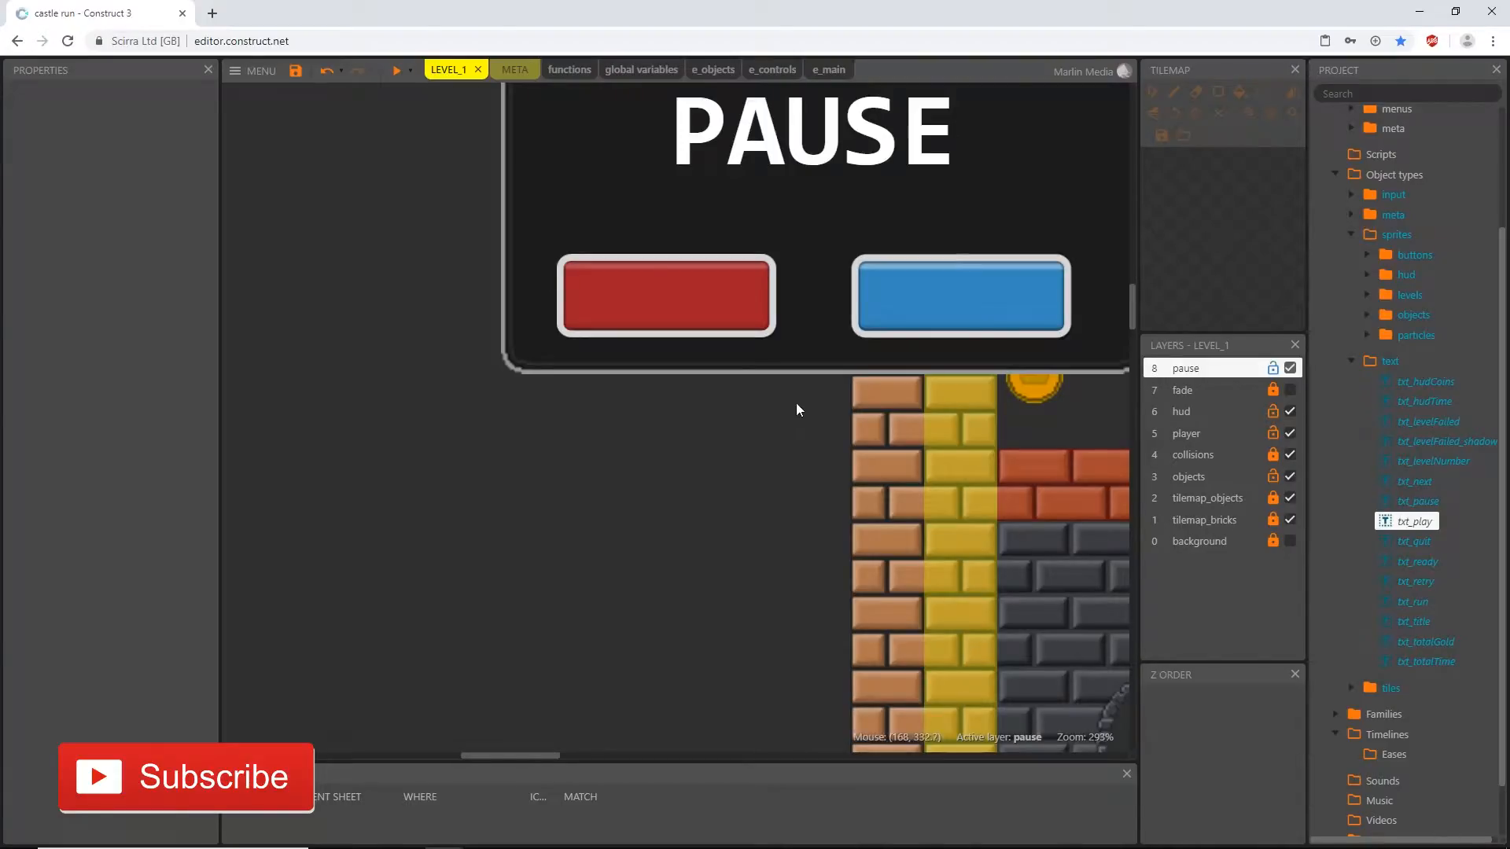
{"action": "scroll", "coordinate": [799, 385], "scroll_direction": "down", "scroll_amount": 3, "text": "ctrl"}
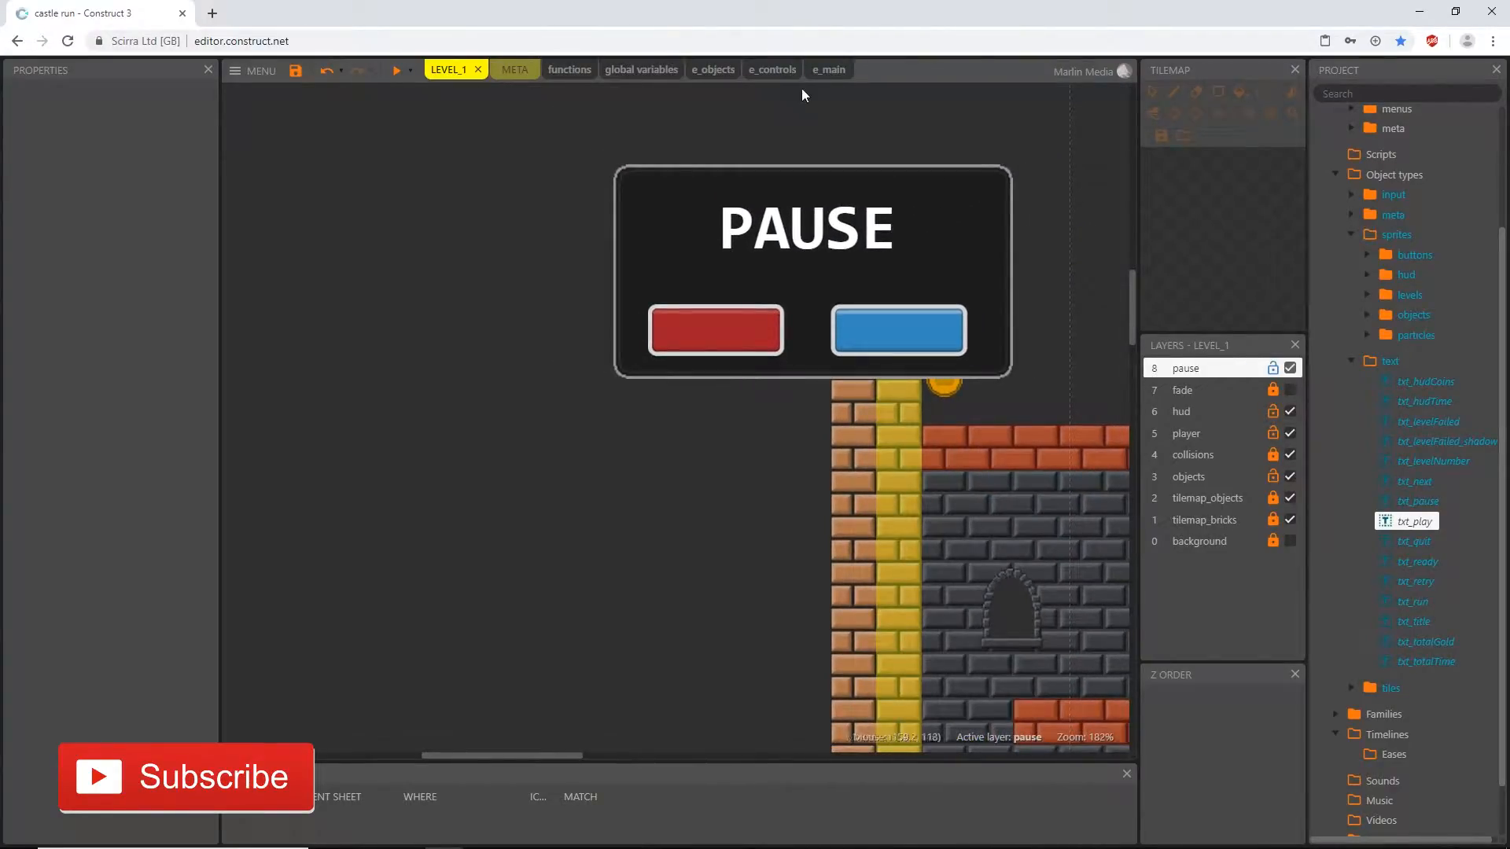
- Add a sixth System Create object action to pauseCreation in the functions event sheet for txt_quit on layer "pause"
{"action": "left_click", "coordinate": [566, 70]}
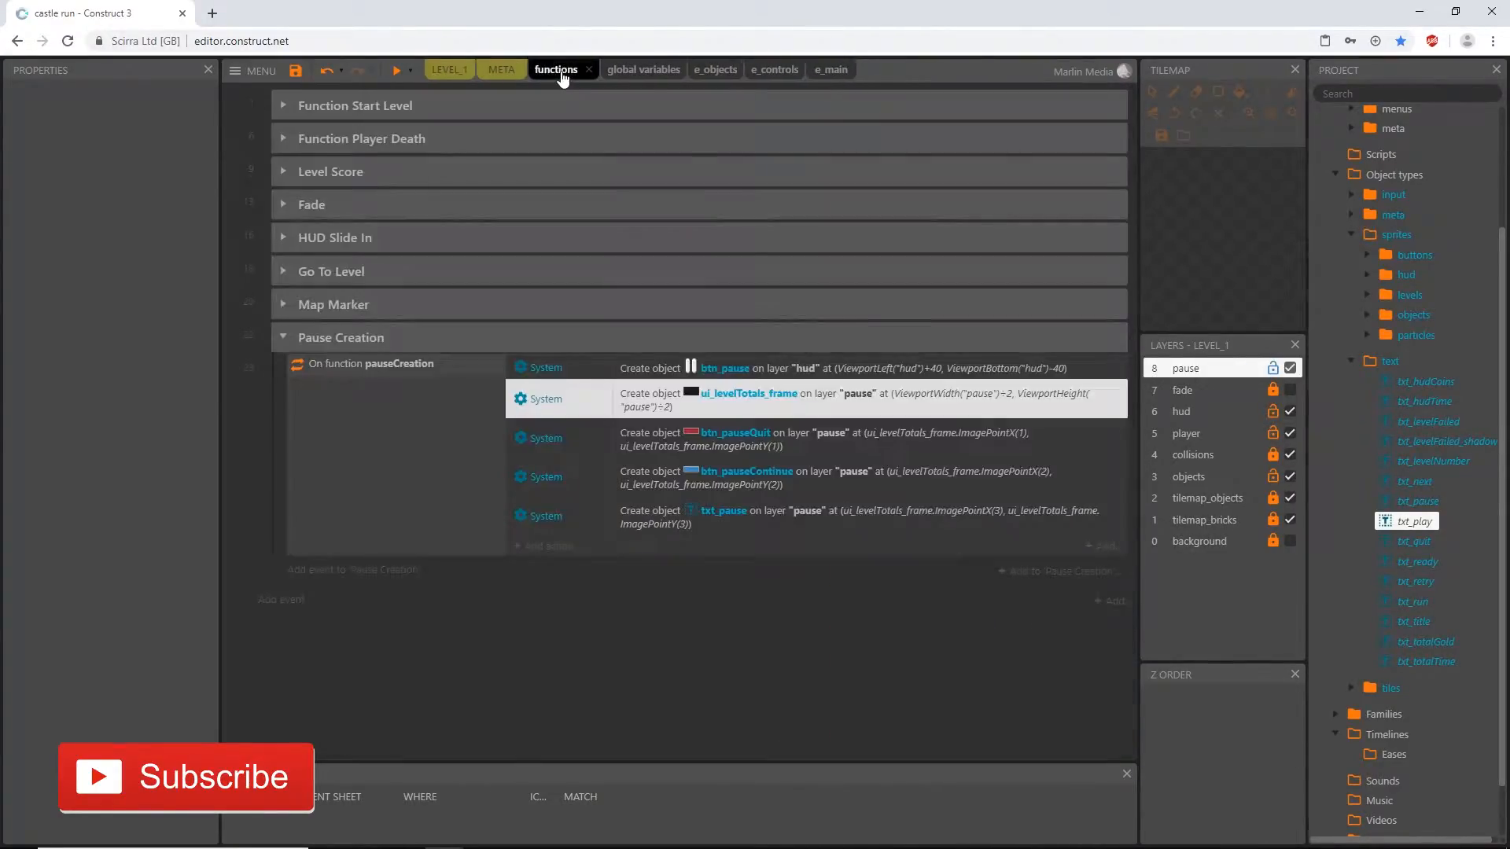
{"action": "left_click", "coordinate": [549, 546]}
{"action": "double_click", "coordinate": [834, 391]}
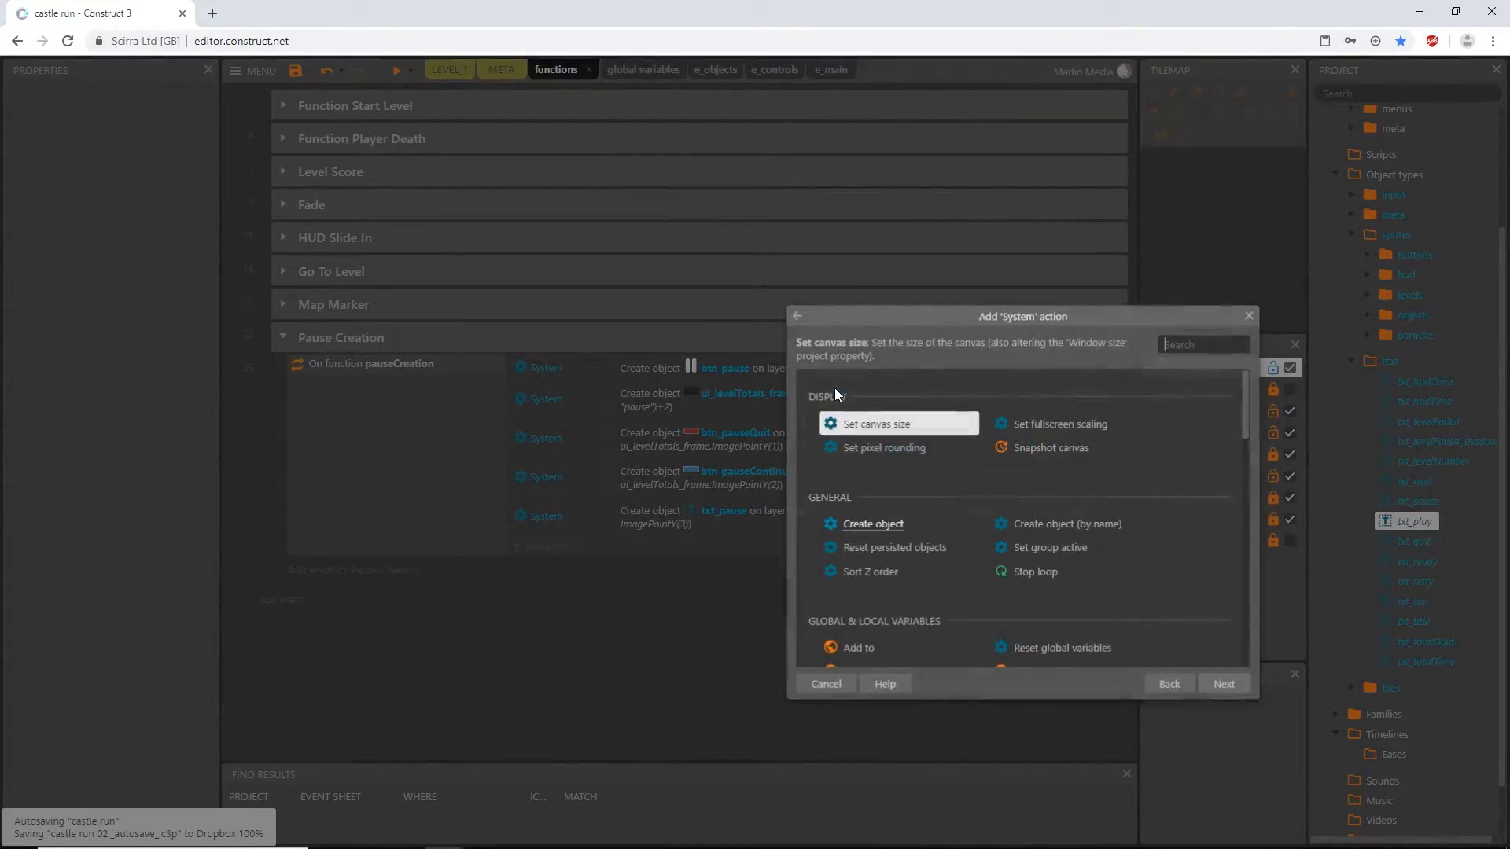
{"action": "type", "text": "crea"}
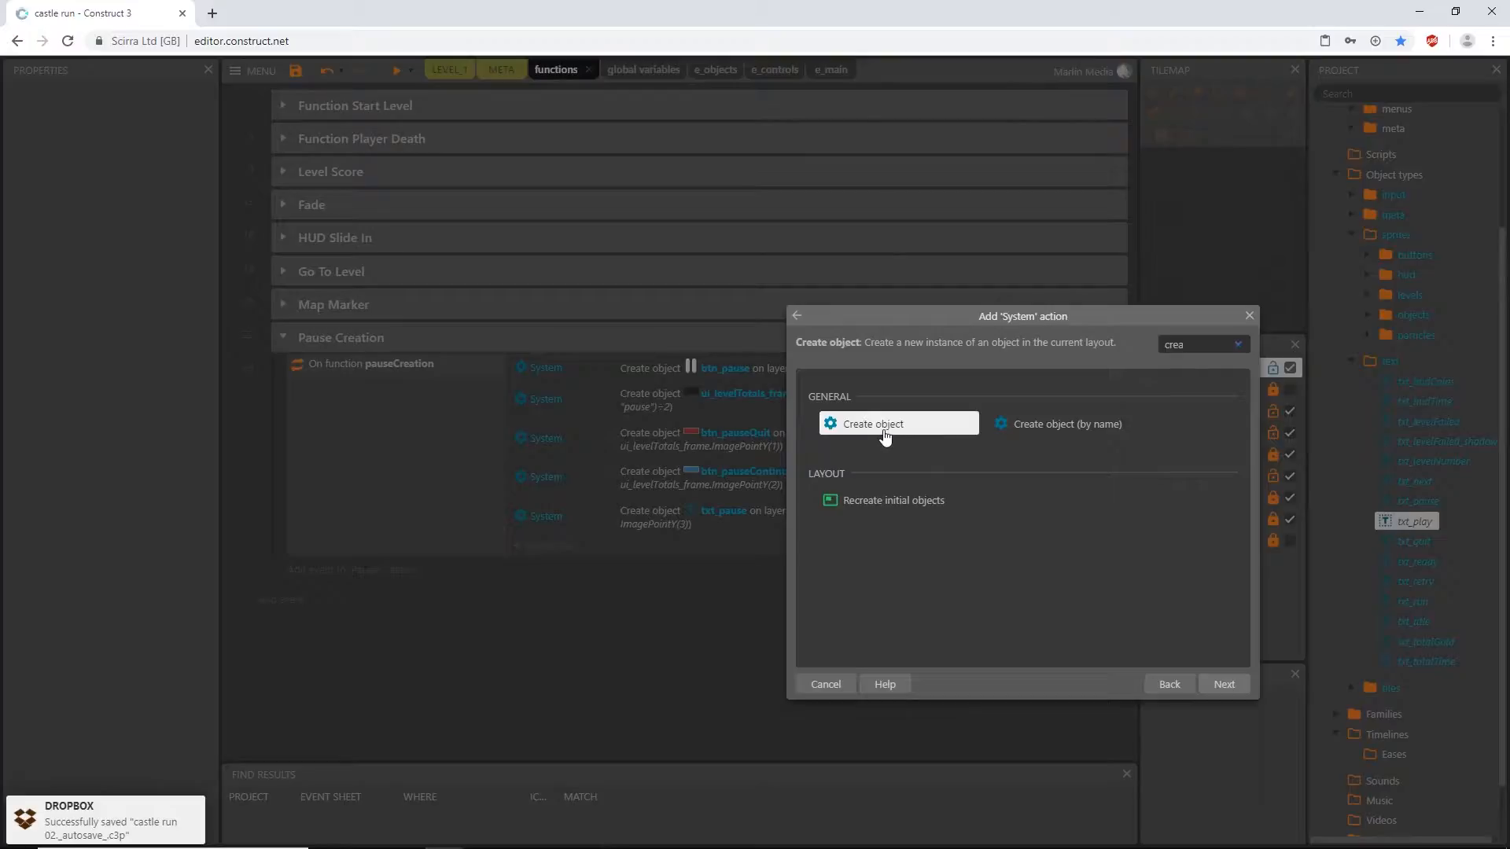
{"action": "double_click", "coordinate": [886, 424]}
{"action": "left_click", "coordinate": [834, 352]}
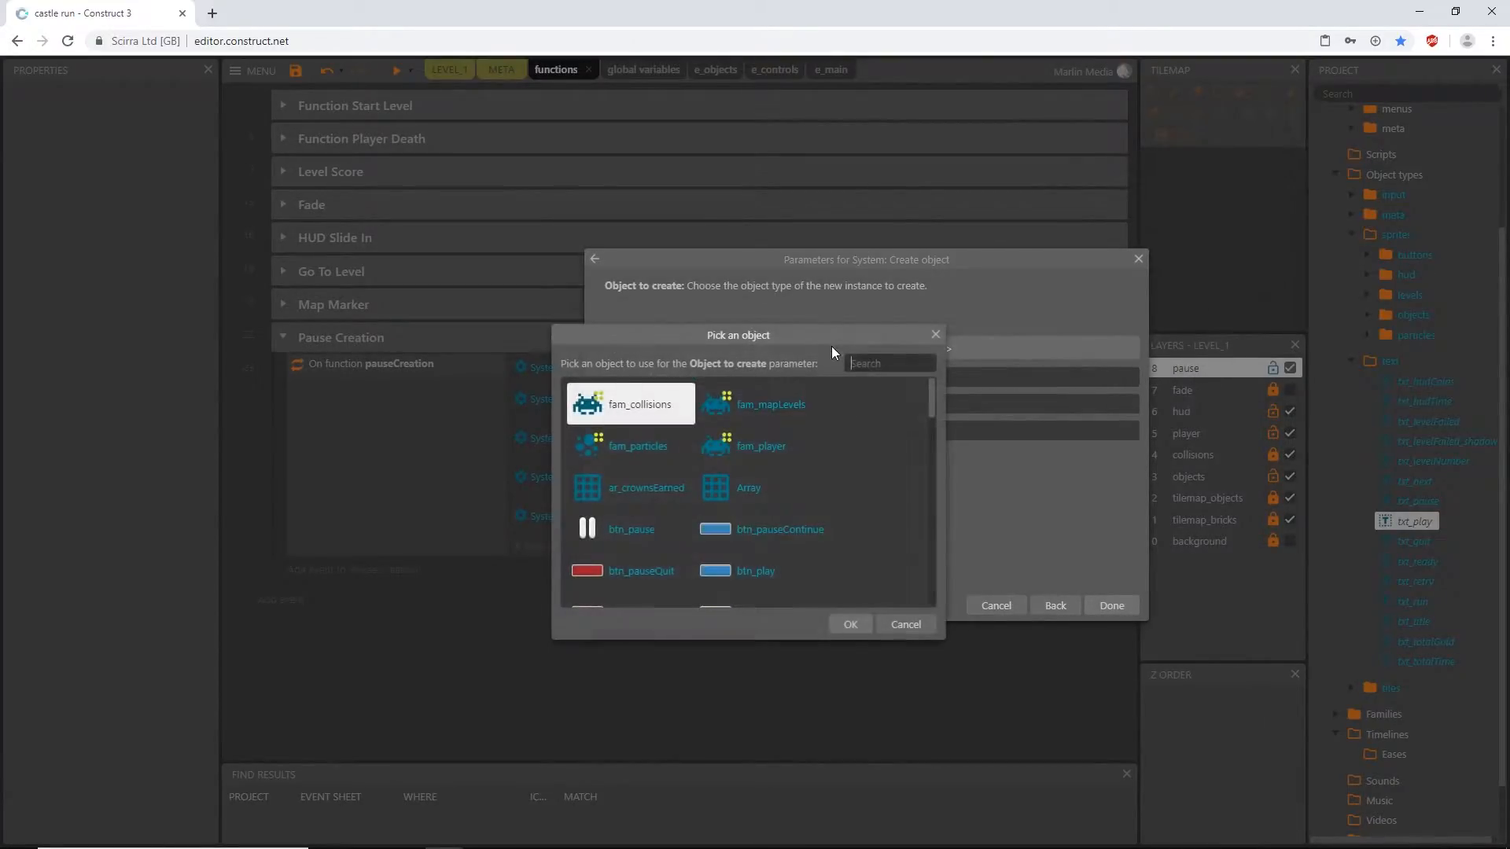
{"action": "scroll", "coordinate": [685, 500], "scroll_direction": "down", "scroll_amount": 10}
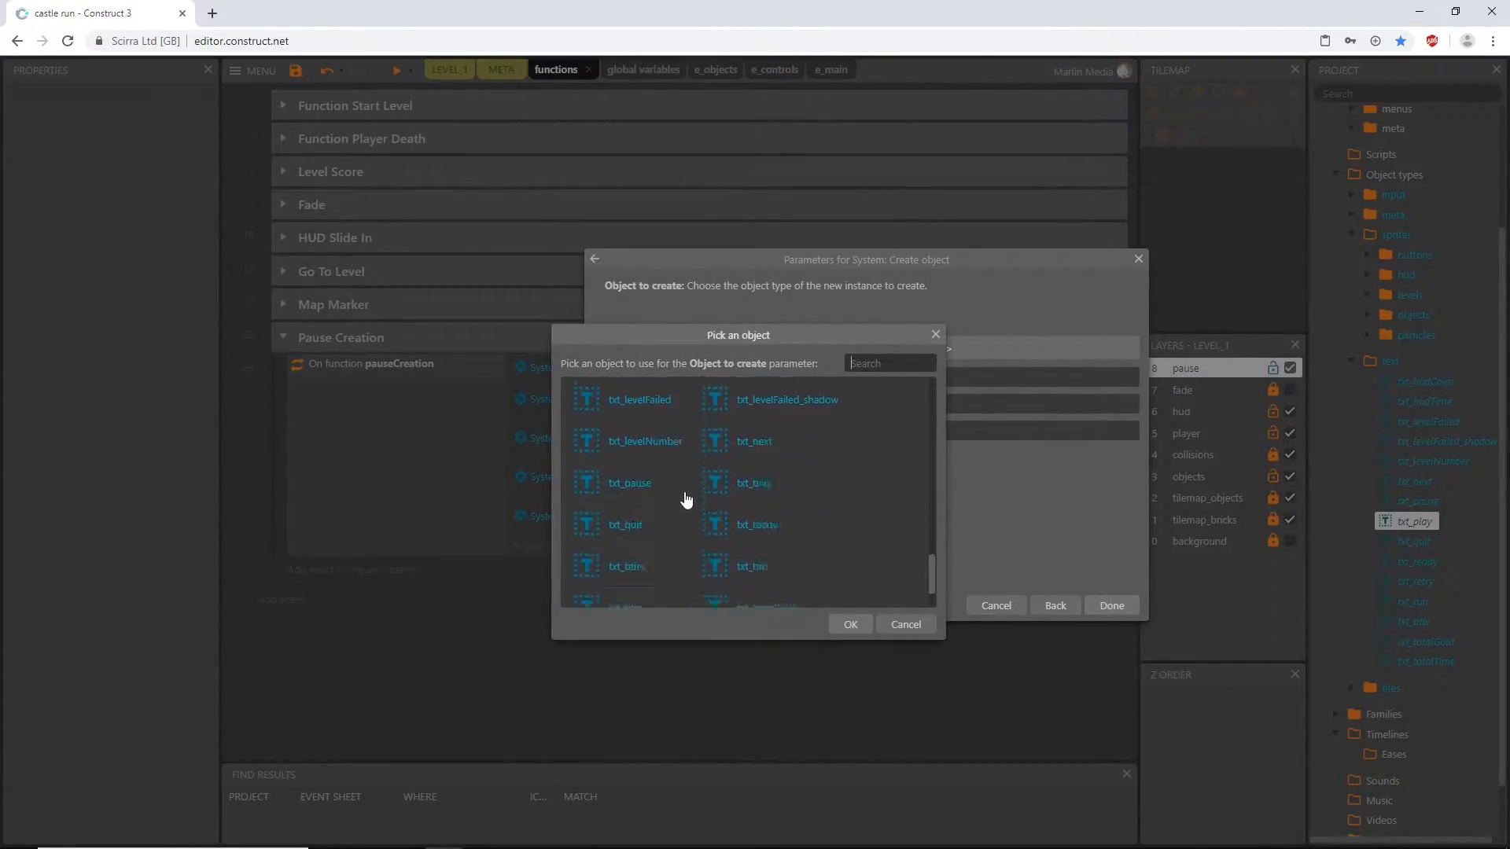
{"action": "scroll", "coordinate": [660, 488], "scroll_direction": "down", "scroll_amount": 2}
{"action": "double_click", "coordinate": [643, 475]}
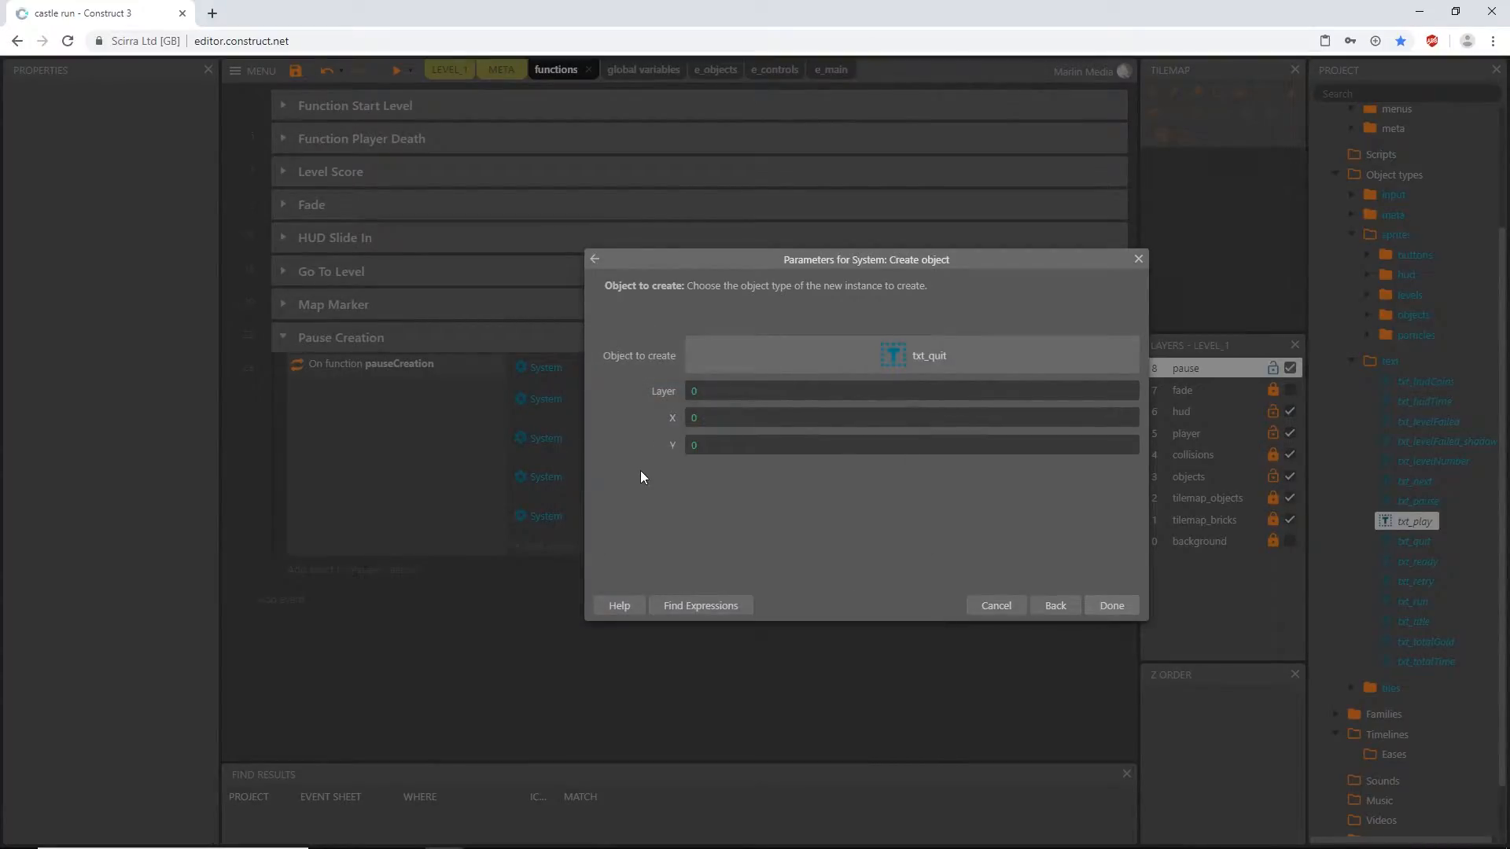
{"action": "left_click", "coordinate": [664, 390]}
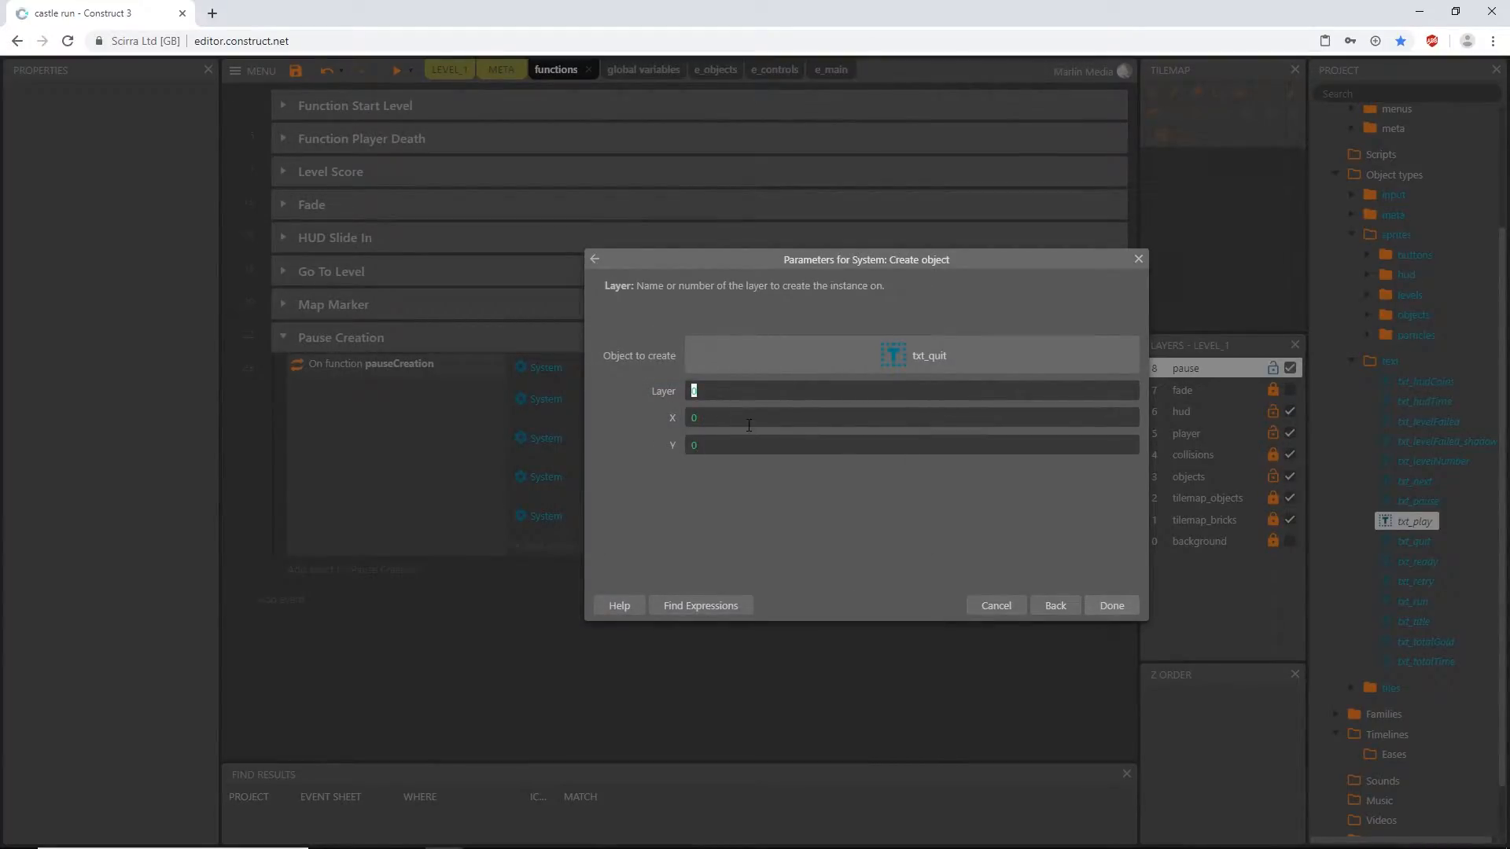
{"action": "type", "text": "\"pause\""}
- Set the X coordinate of the created txt_quit to btn_pauseQuit.X
{"action": "left_click", "coordinate": [749, 425]}
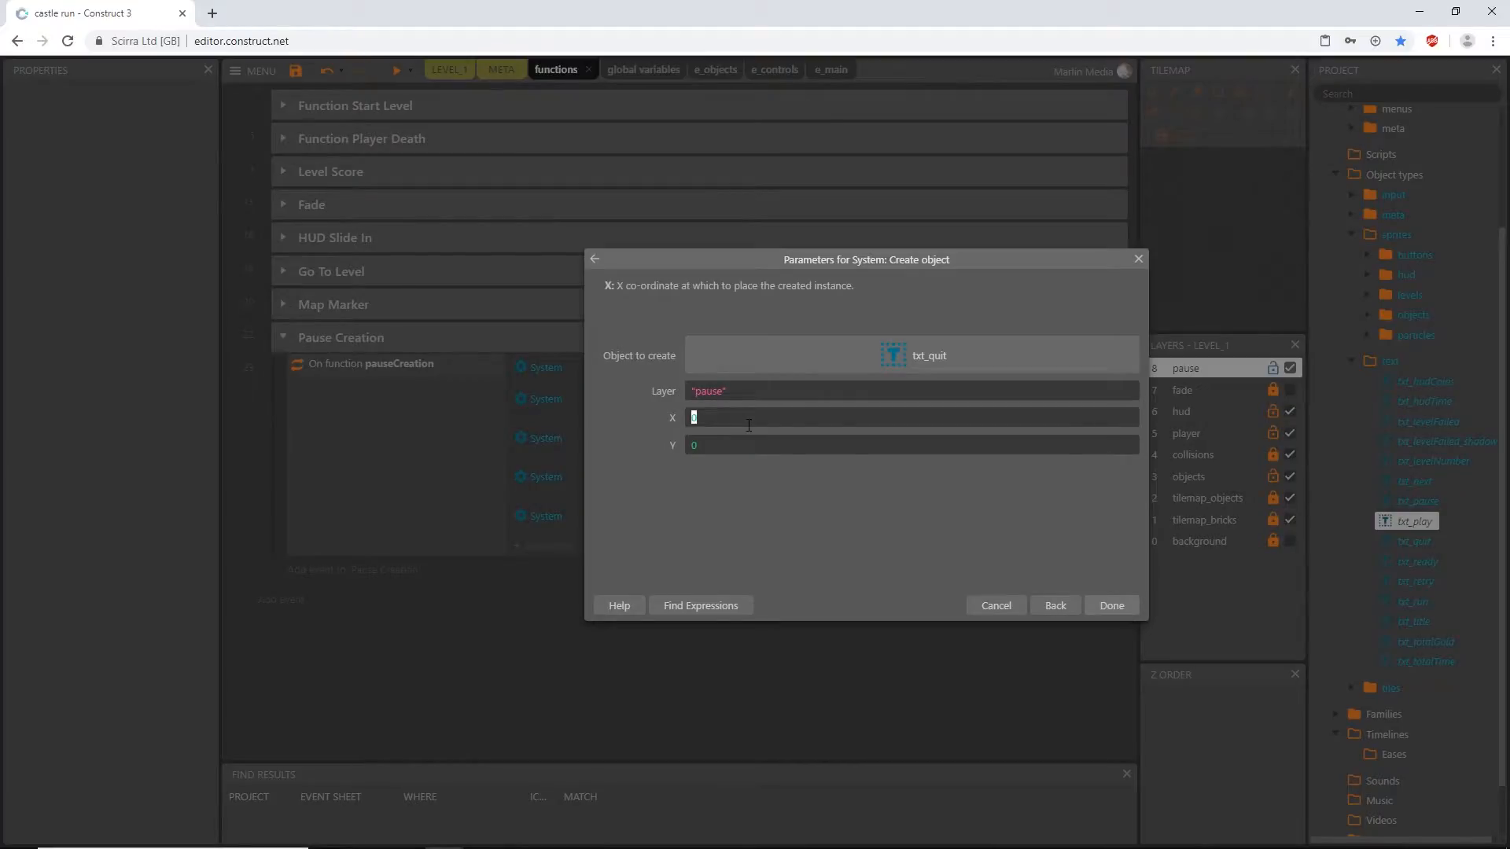
{"action": "type", "text": "btn"}
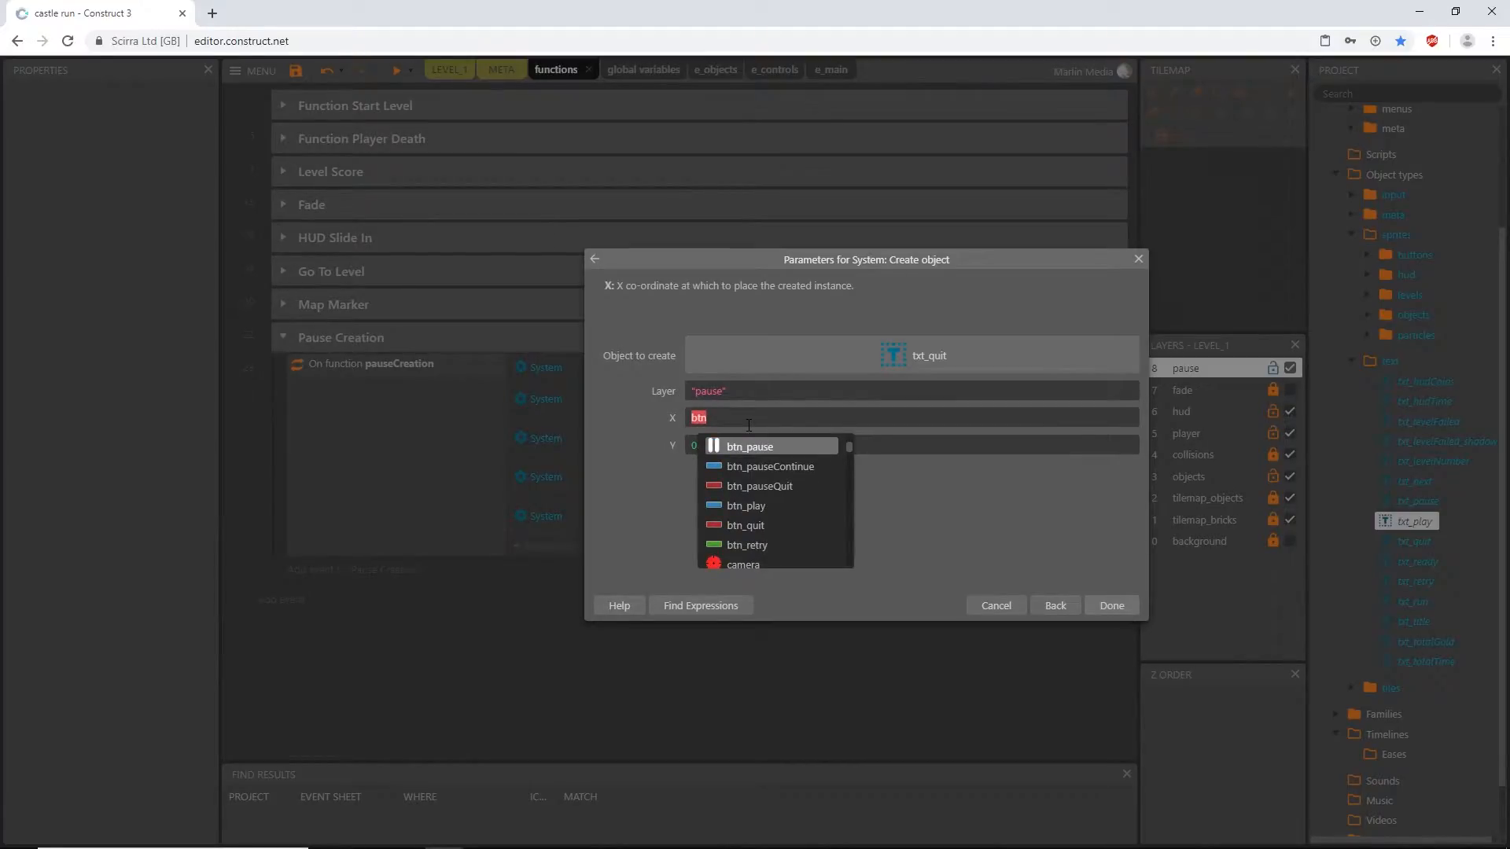
{"action": "left_click", "coordinate": [775, 486]}
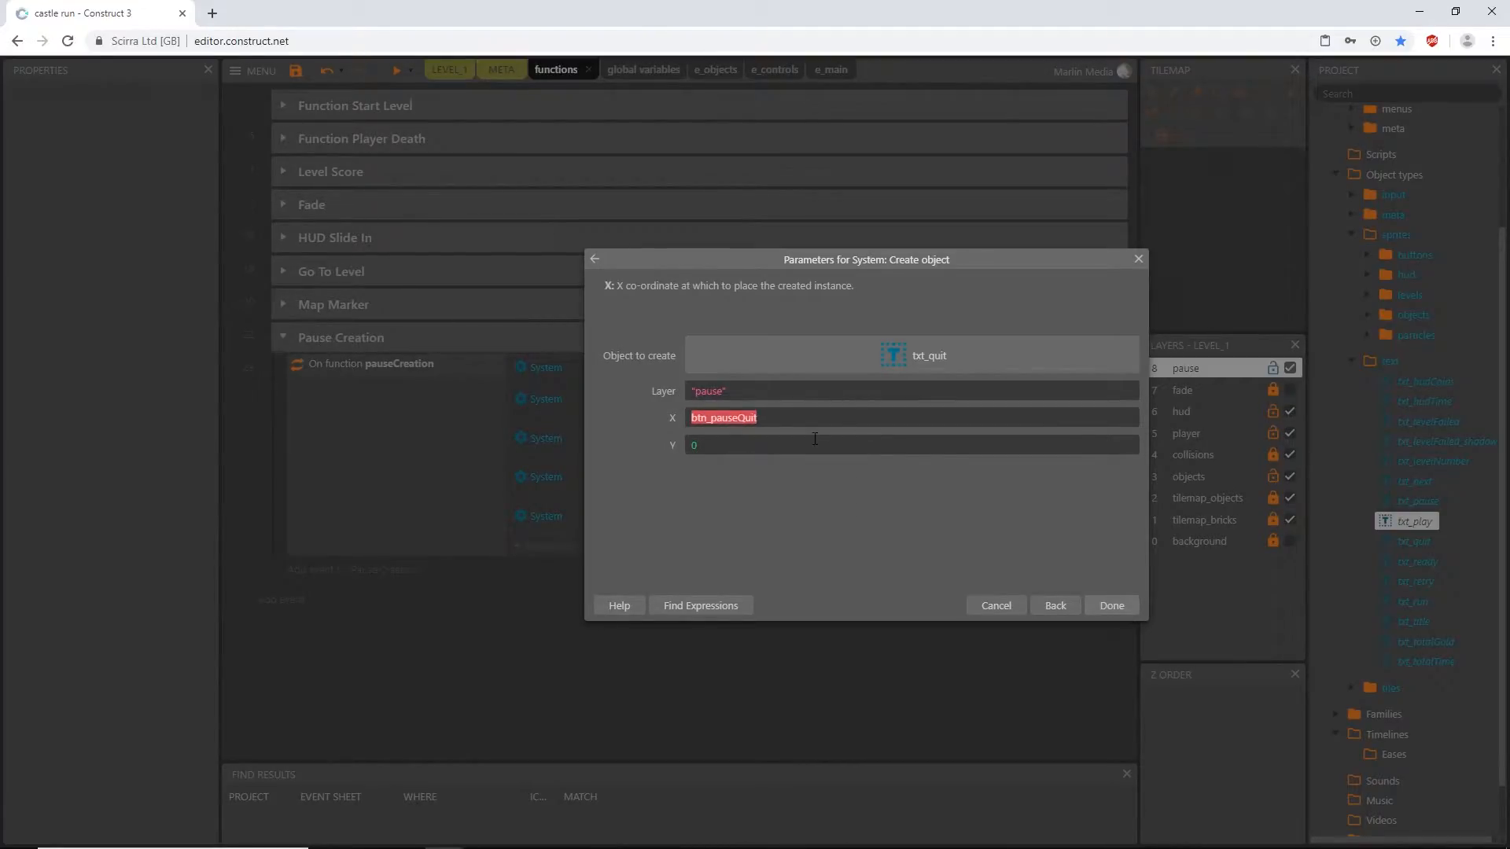
{"action": "type", "text": ".X"}
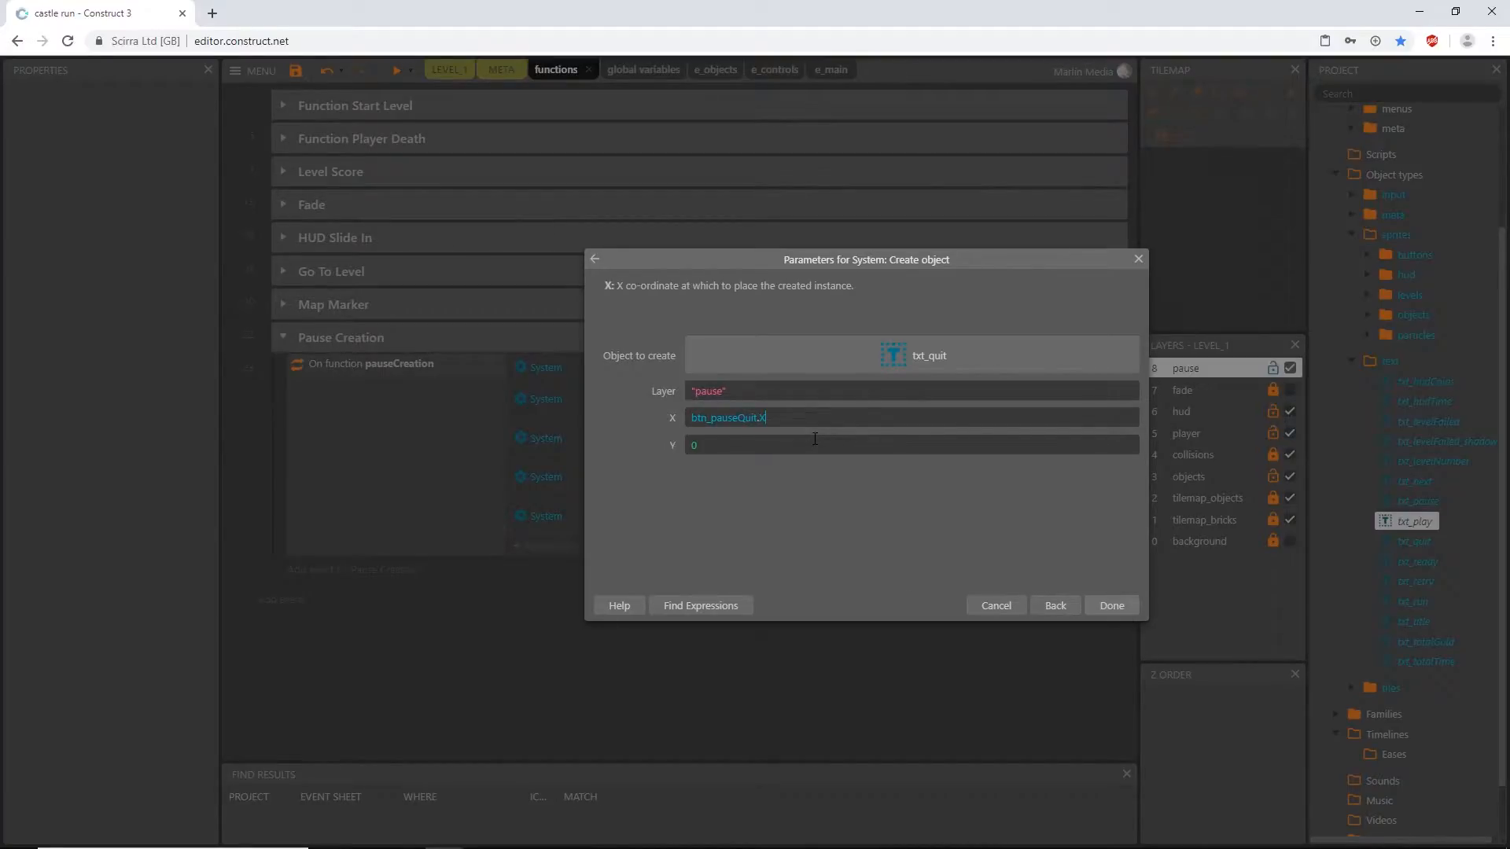
- Set the created txt_quit's Y coordinate to btn_pauseQuit.Y -14 and finish the action
{"action": "key", "text": "ctrl+a"}
{"action": "key", "text": "ctrl+c"}
{"action": "key", "text": "Tab"}
{"action": "key", "text": "ctrl+v"}
{"action": "key", "text": "BackSpace"}
{"action": "type", "text": "y"}
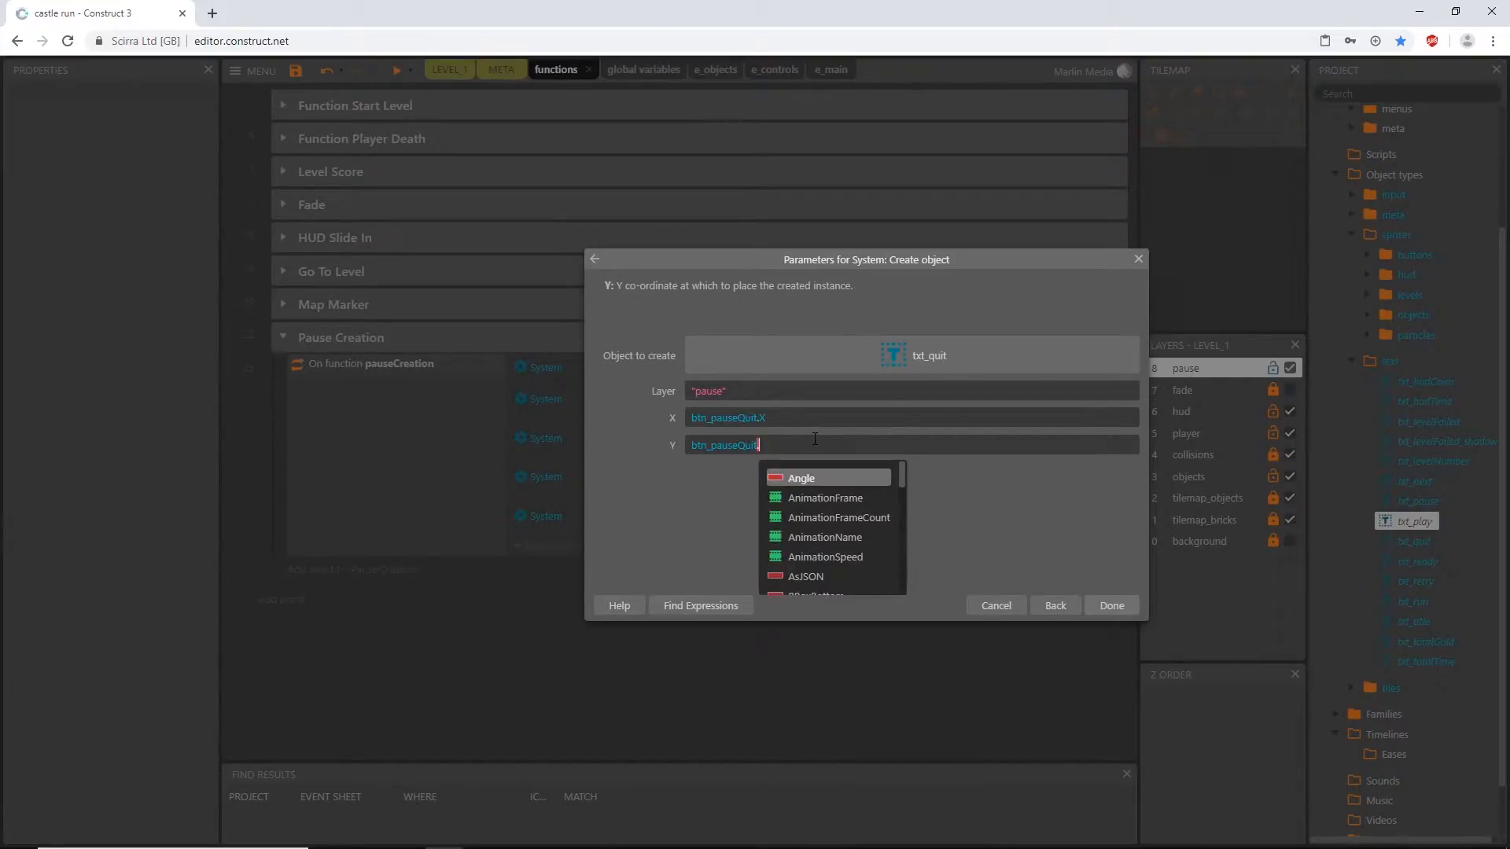
{"action": "key", "text": "Return"}
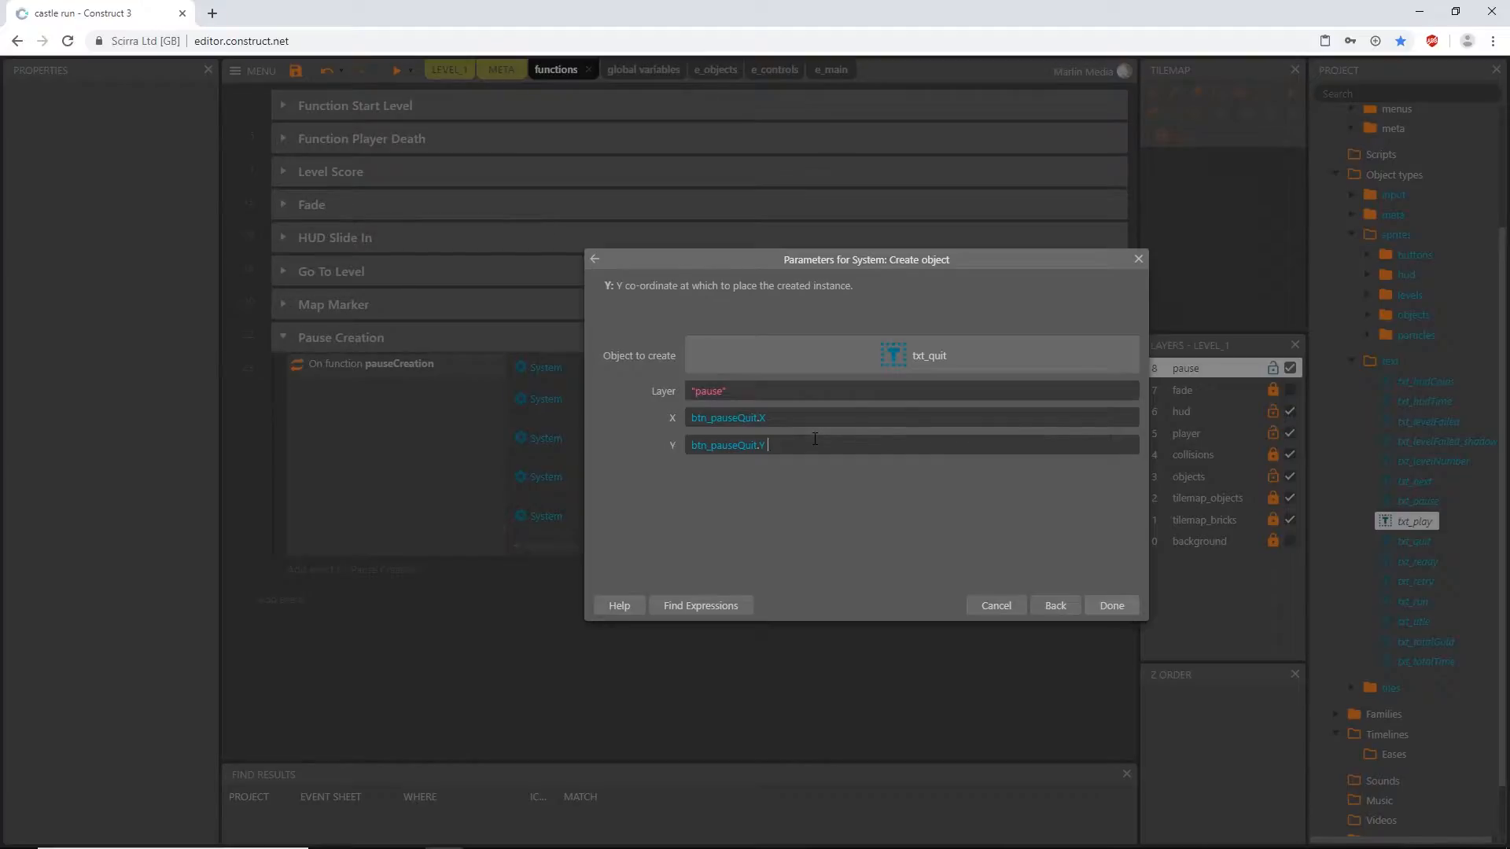
{"action": "type", "text": "-14"}
{"action": "key", "text": "Return"}
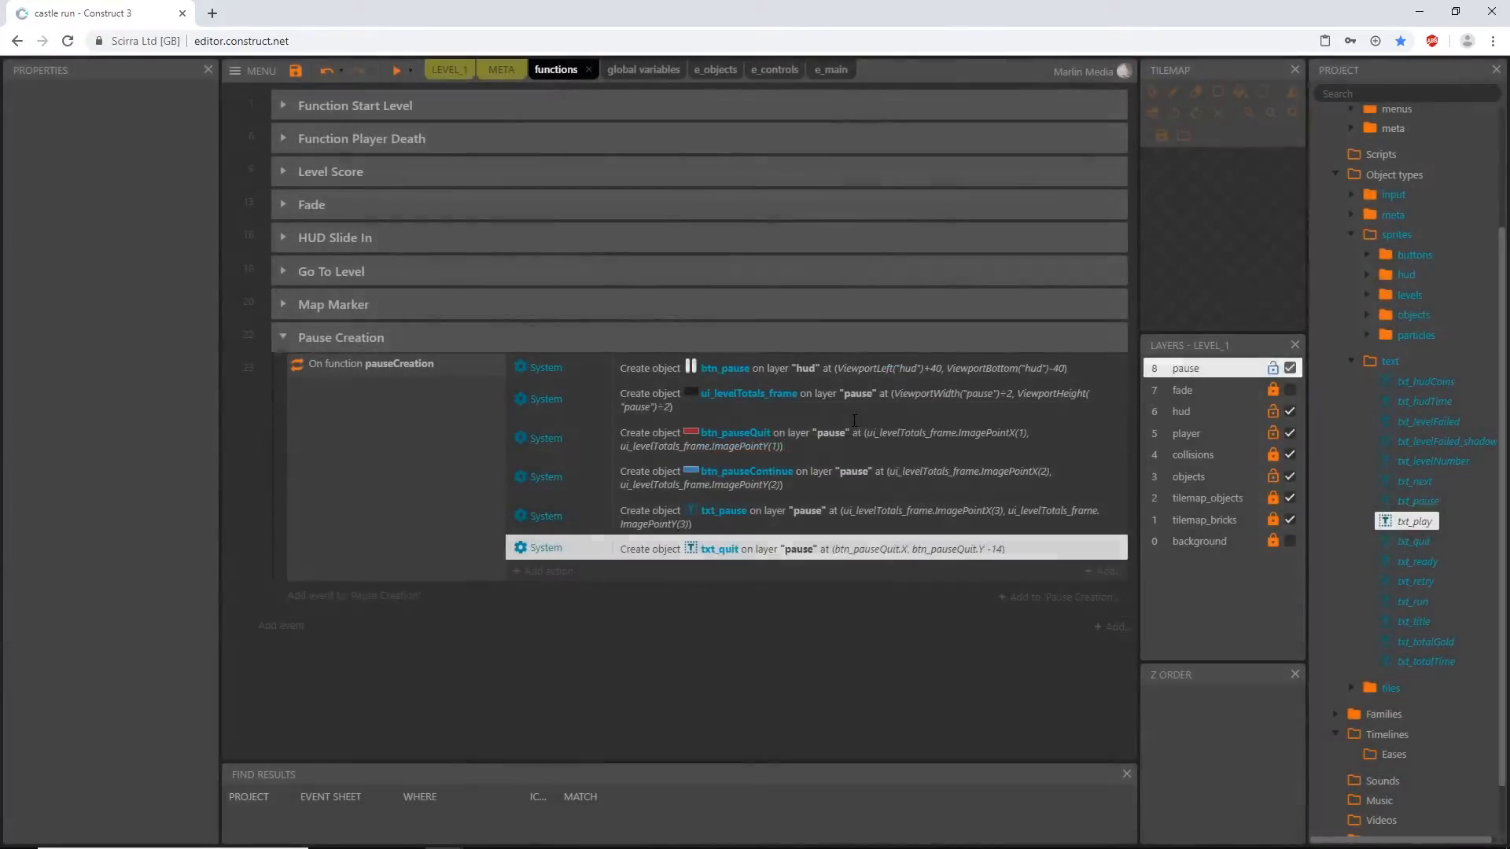
- Add a seventh System Create object action to pauseCreation for txt_play on layer "pause"
{"action": "left_click", "coordinate": [548, 571]}
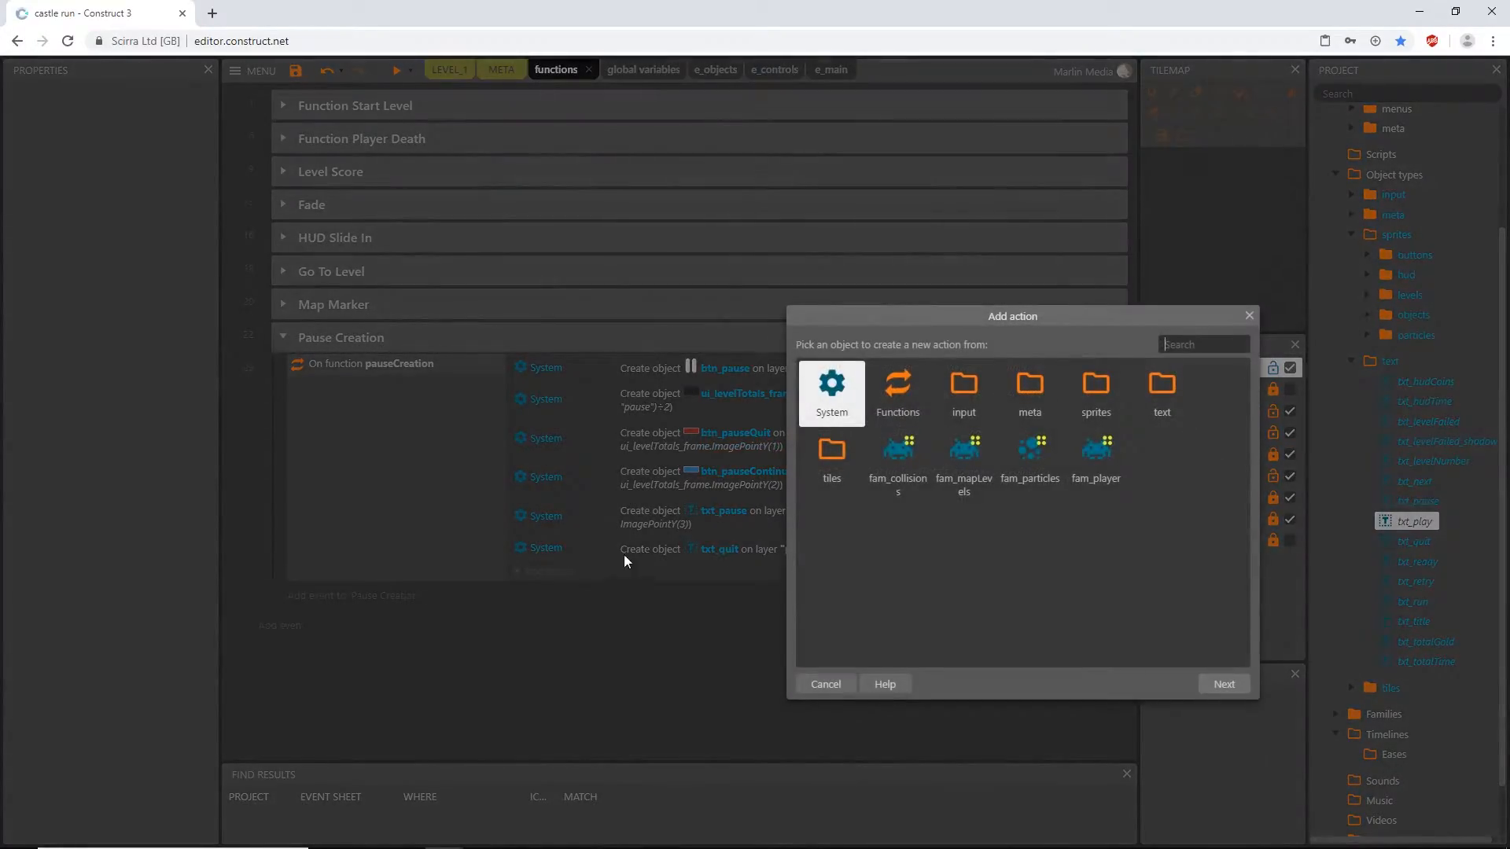
{"action": "double_click", "coordinate": [835, 397]}
{"action": "type", "text": "creat"}
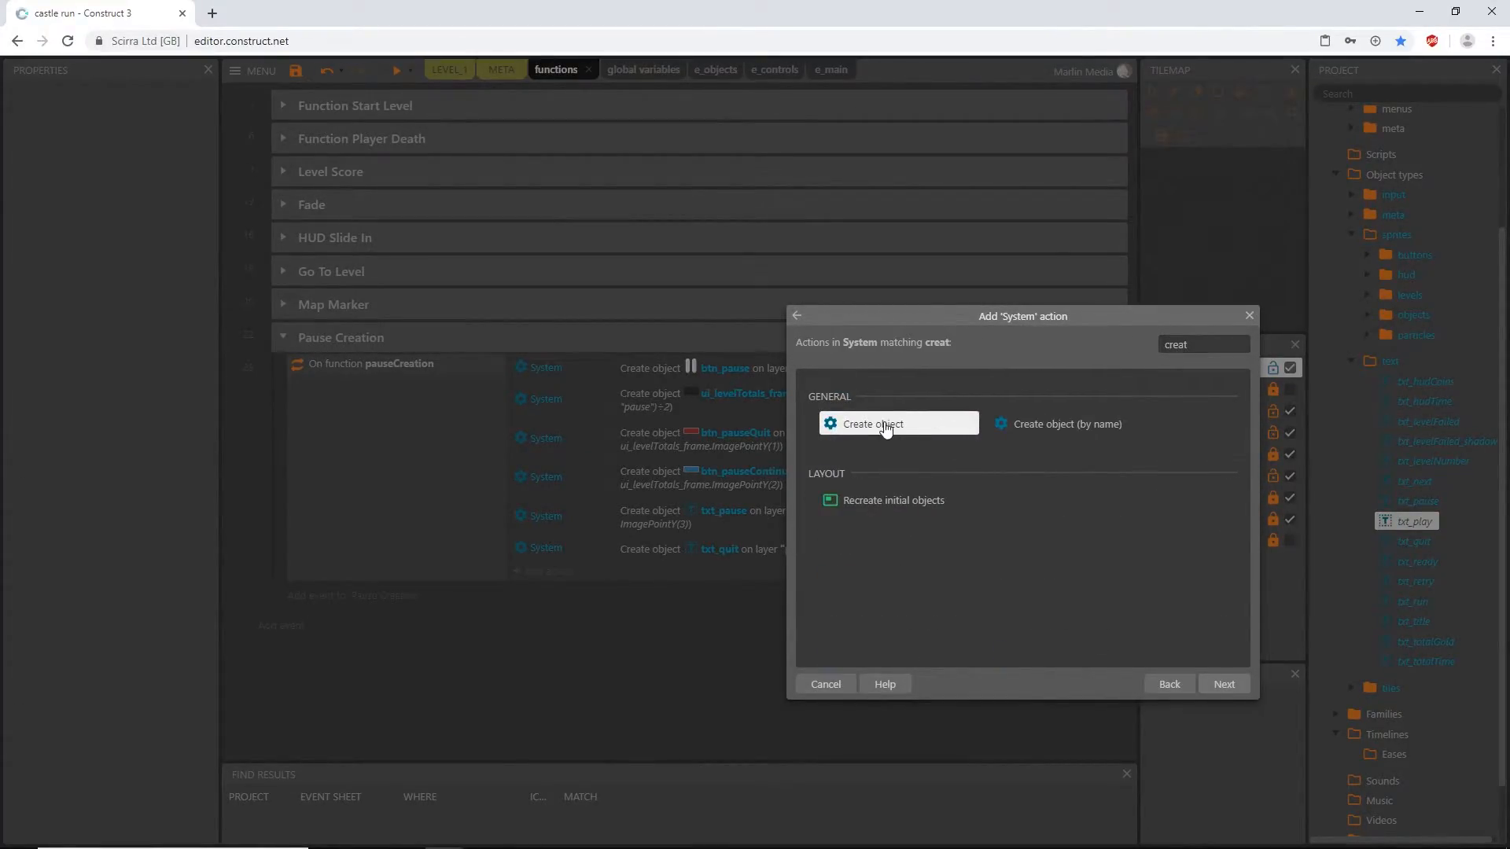
{"action": "double_click", "coordinate": [890, 426]}
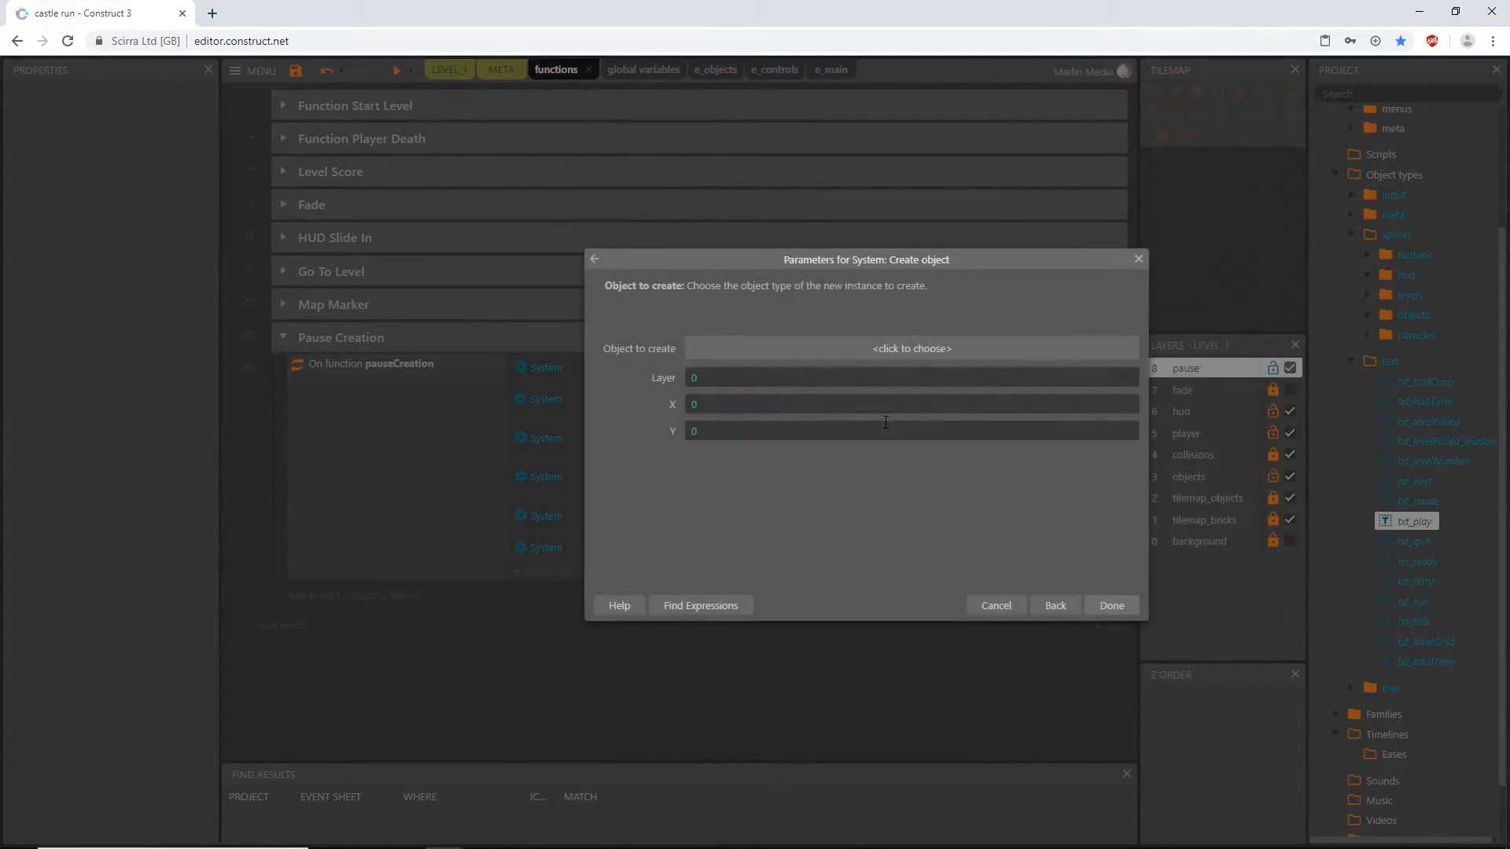
{"action": "left_click", "coordinate": [855, 352]}
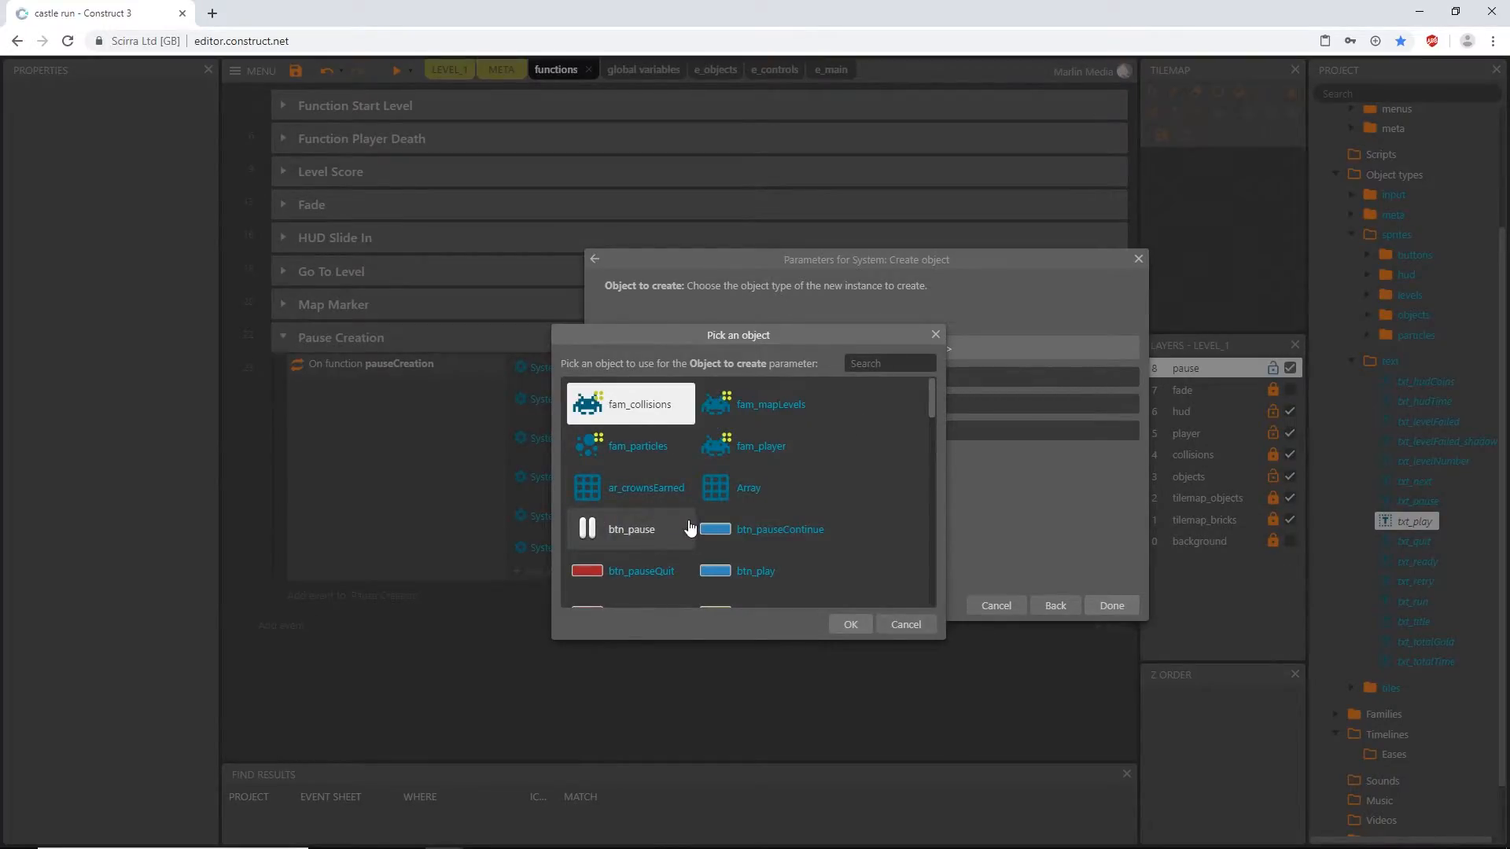
{"action": "scroll", "coordinate": [696, 528], "scroll_direction": "down", "scroll_amount": 10}
{"action": "scroll", "coordinate": [696, 528], "scroll_direction": "down", "scroll_amount": 5}
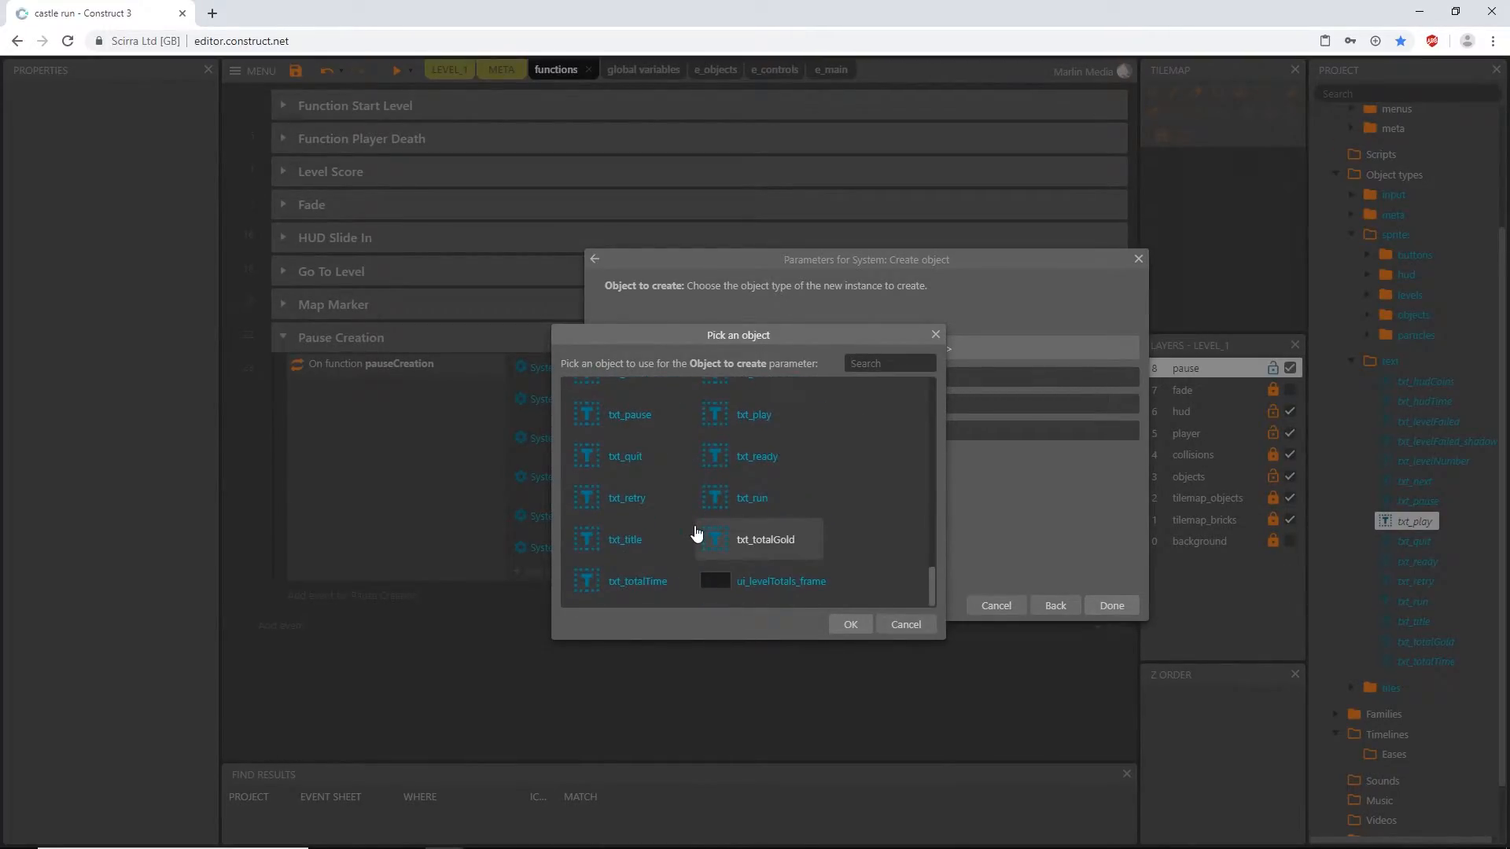
{"action": "double_click", "coordinate": [748, 421]}
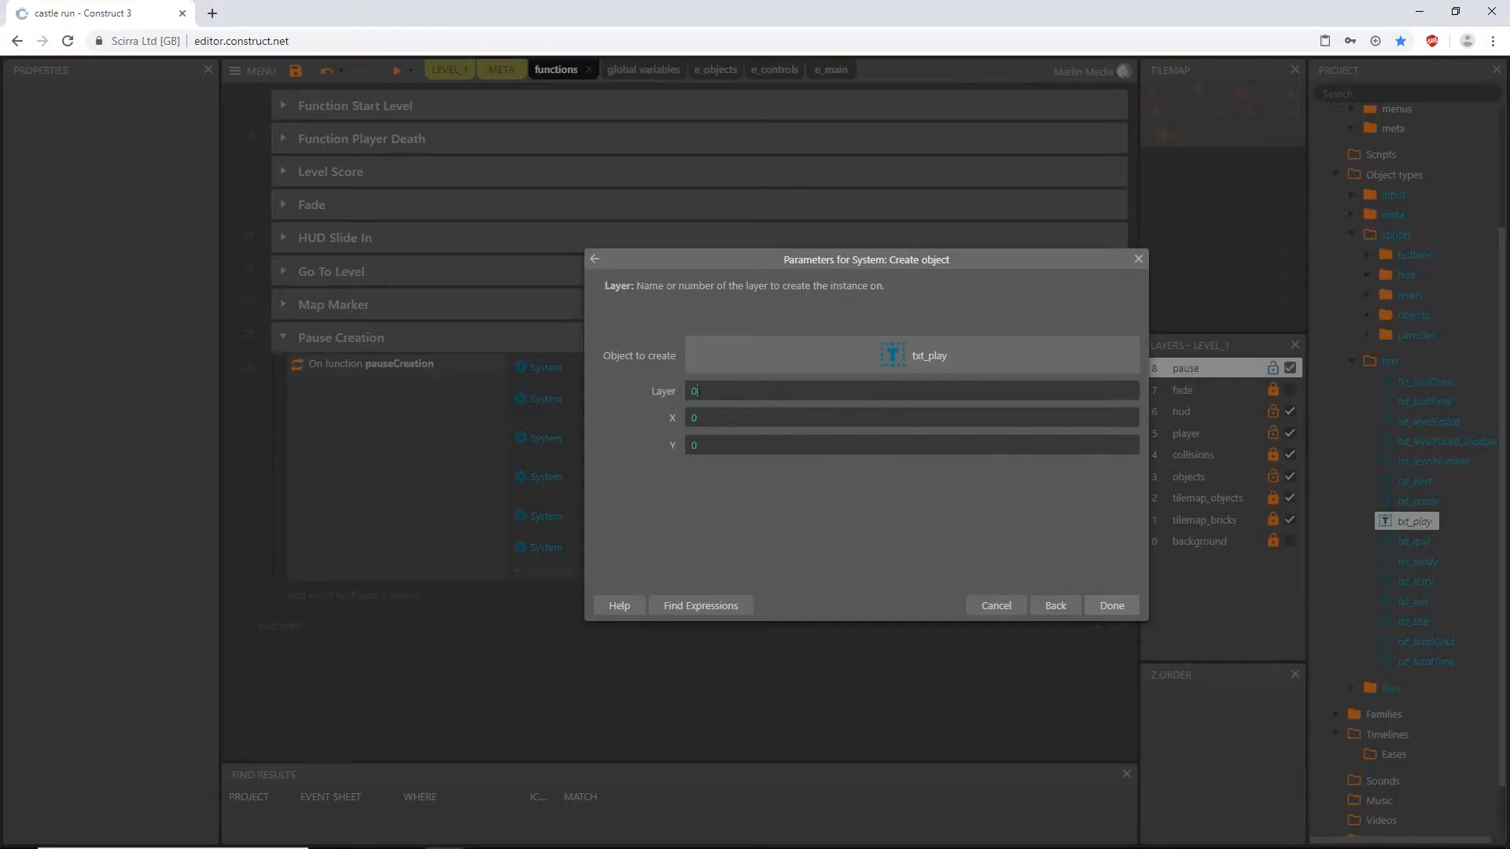
{"action": "type", "text": "\"pause\""}
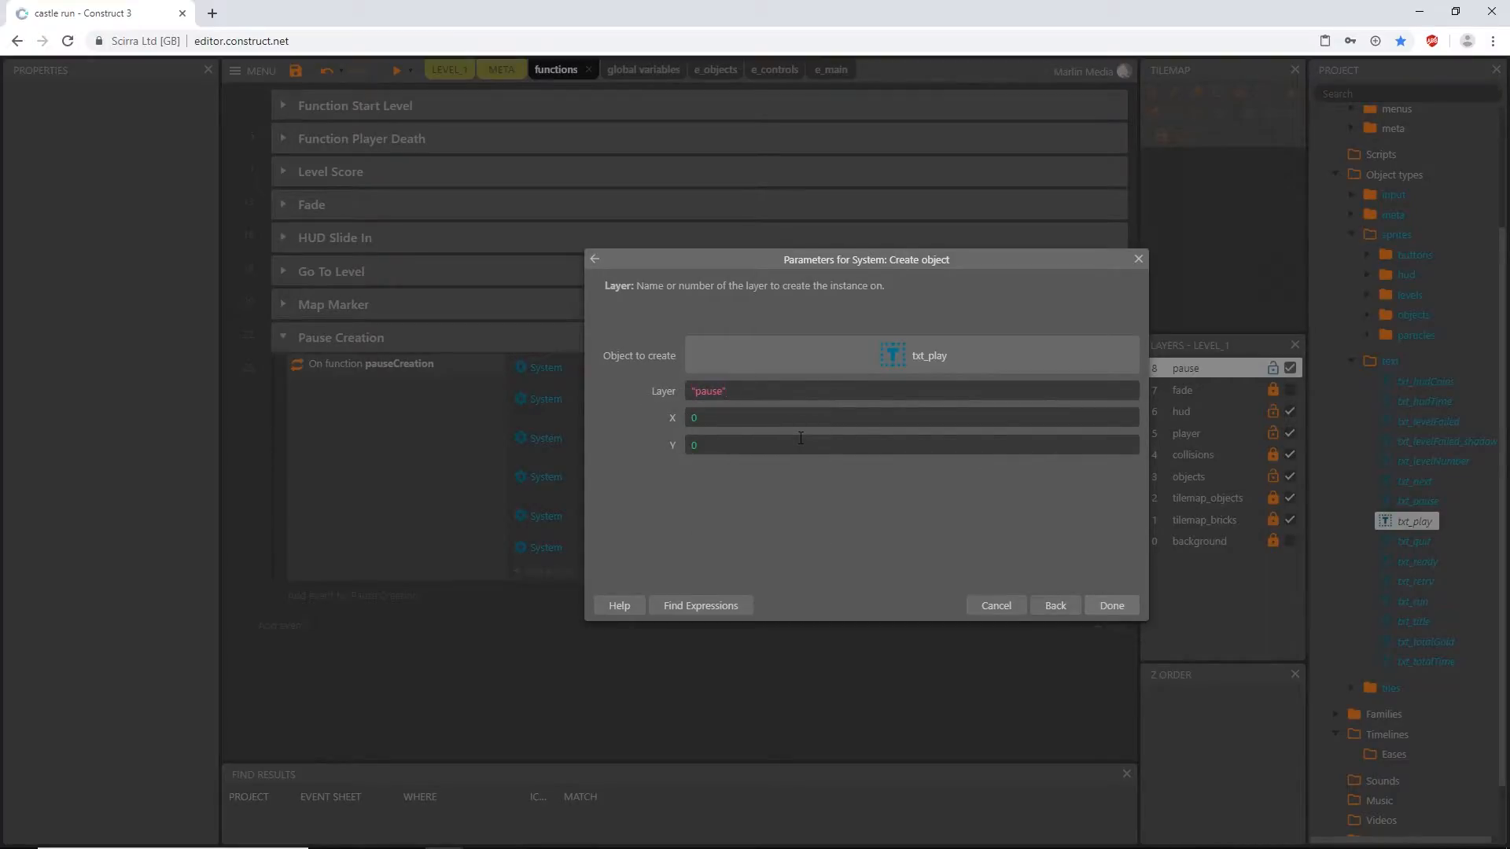
{"action": "key", "text": "Tab"}
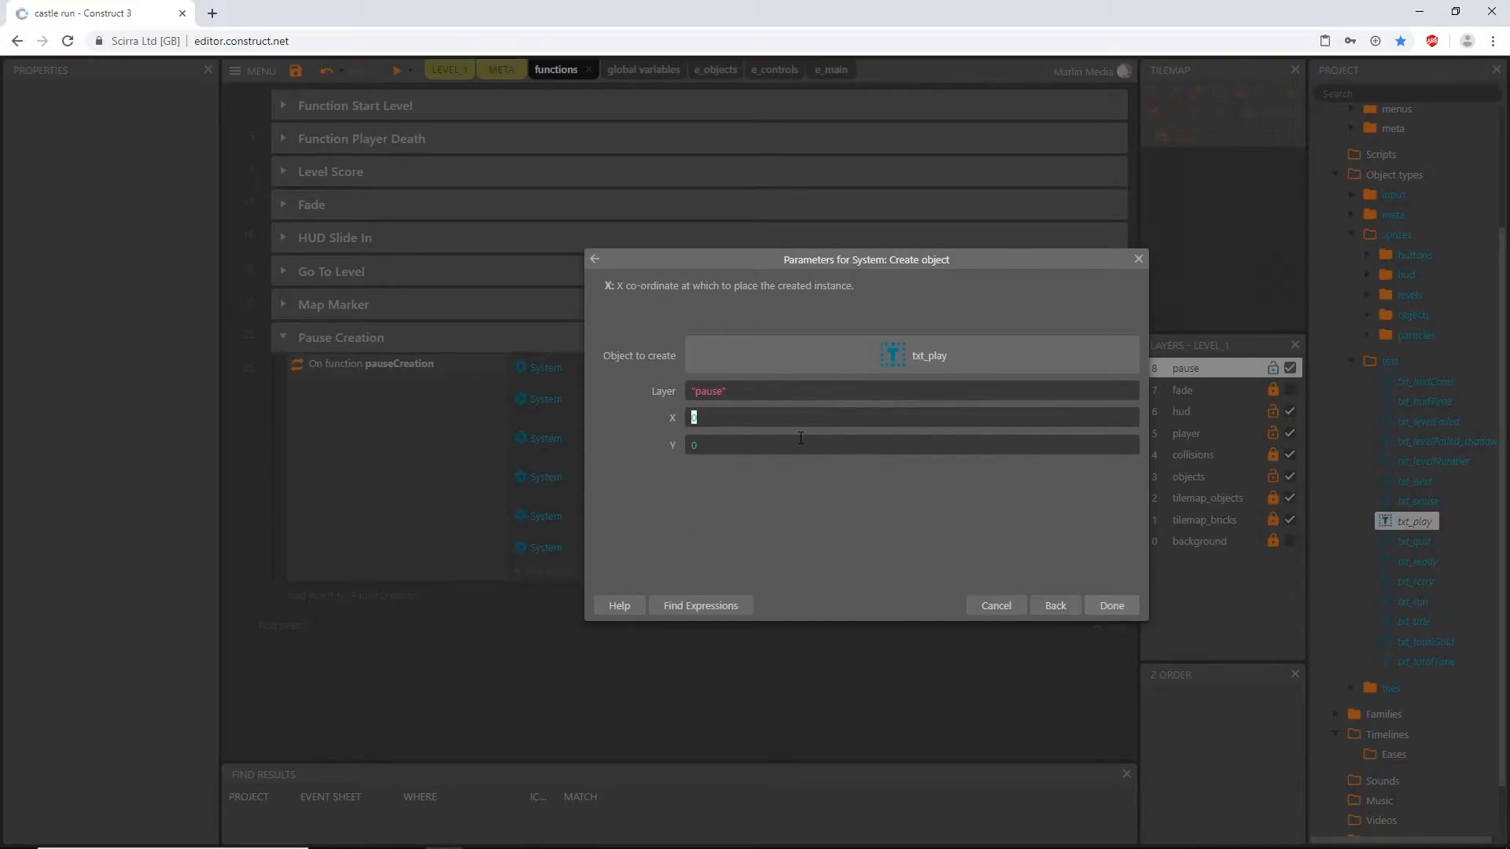
- Set the X coordinate of the created txt_play to btn_pauseContinue.X
{"action": "type", "text": "bt"}
{"action": "key", "text": "Down"}
{"action": "key", "text": "Down"}
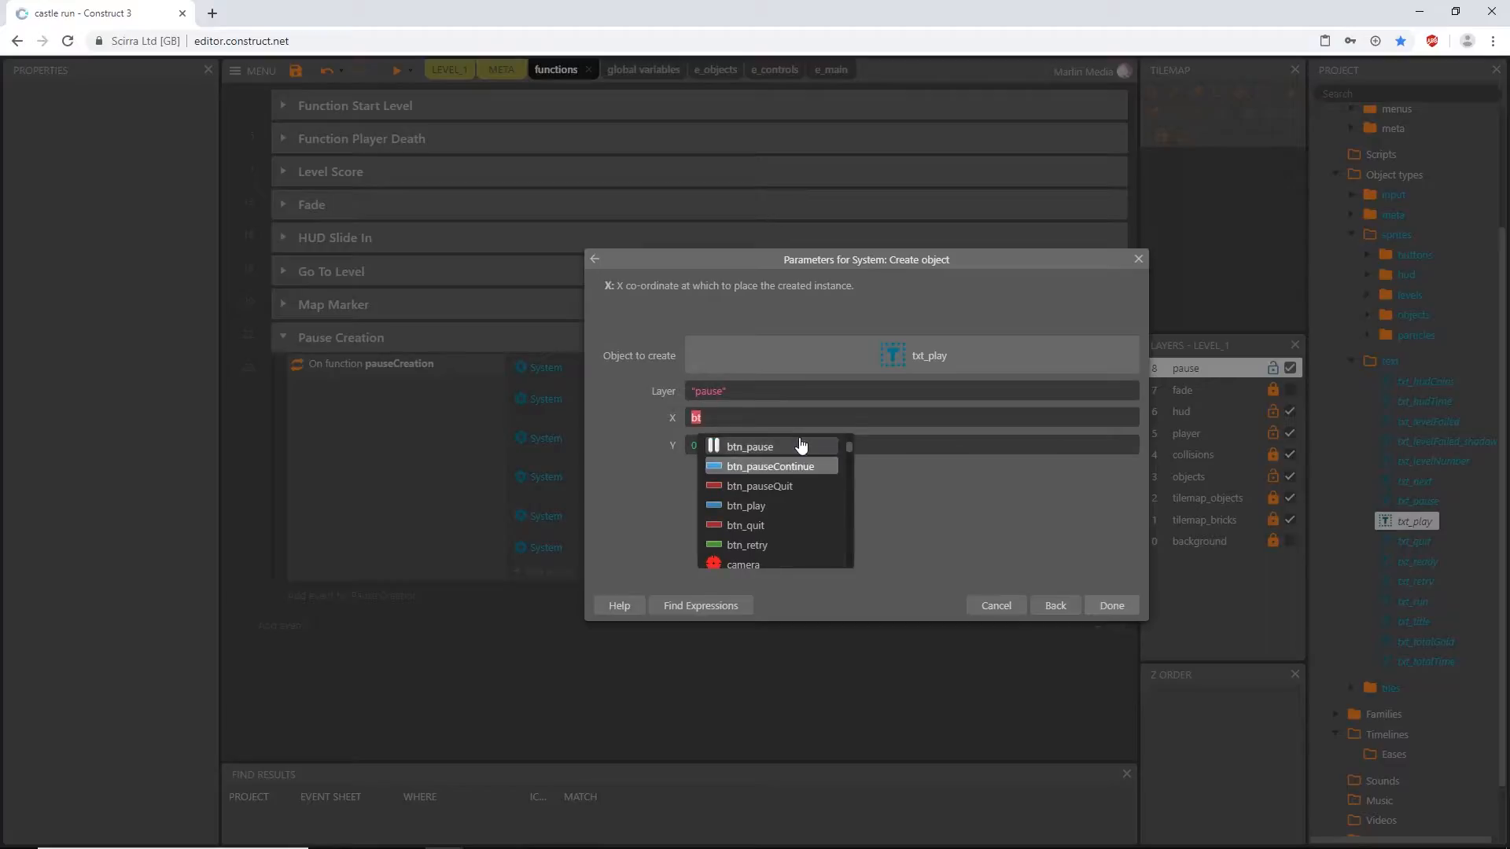
{"action": "key", "text": "Up"}
{"action": "key", "text": "Return"}
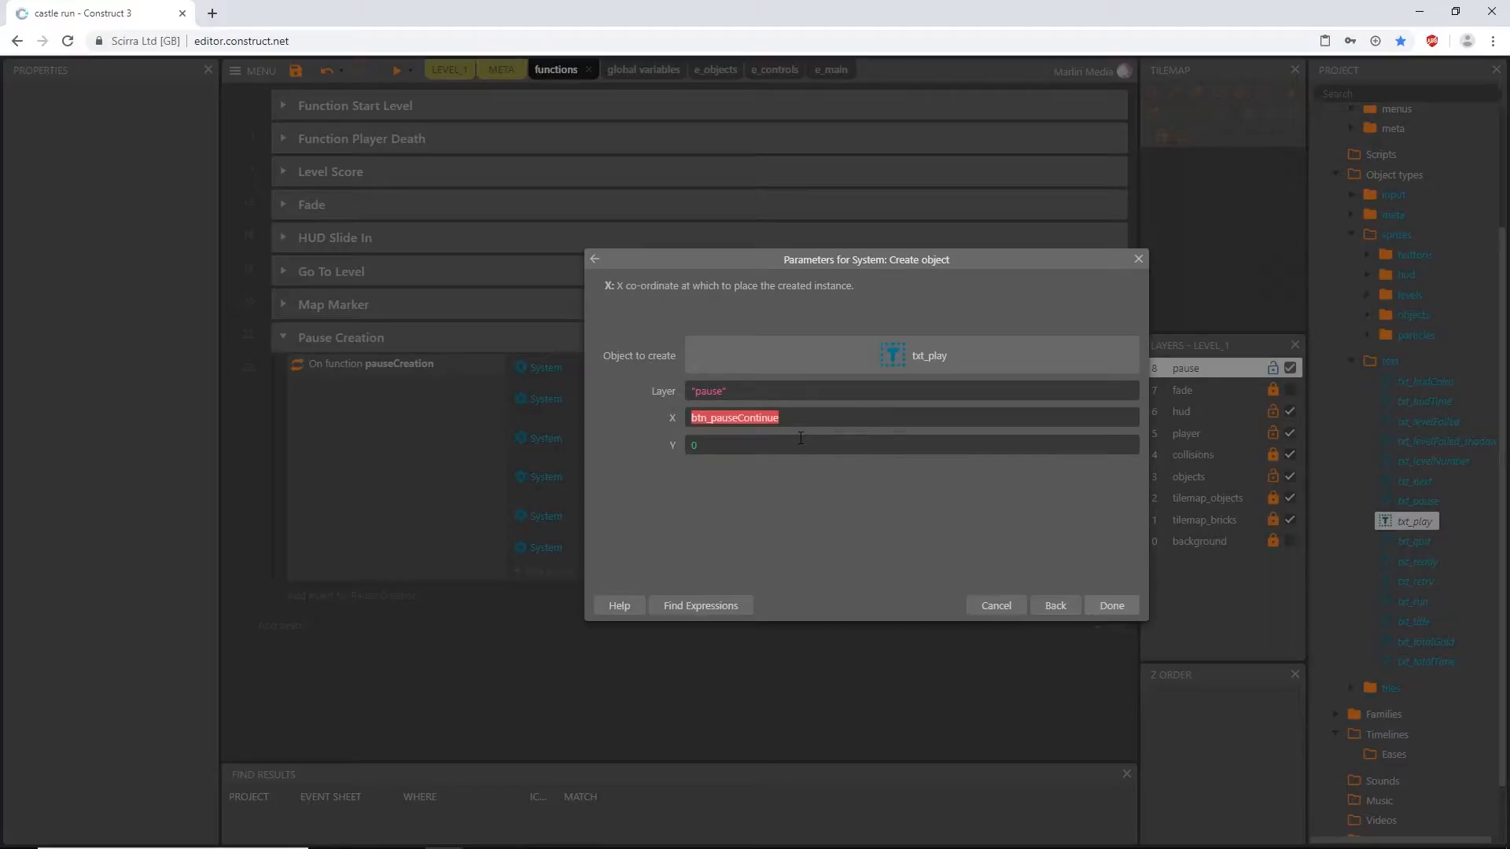
{"action": "type", "text": ".x"}
{"action": "key", "text": "Return"}
- Set the created txt_play's Y coordinate to btn_pauseContinue.Y -14 and finish the action
{"action": "key", "text": "ctrl+a"}
{"action": "key", "text": "ctrl+c"}
{"action": "key", "text": "Tab"}
{"action": "key", "text": "ctrl+v"}
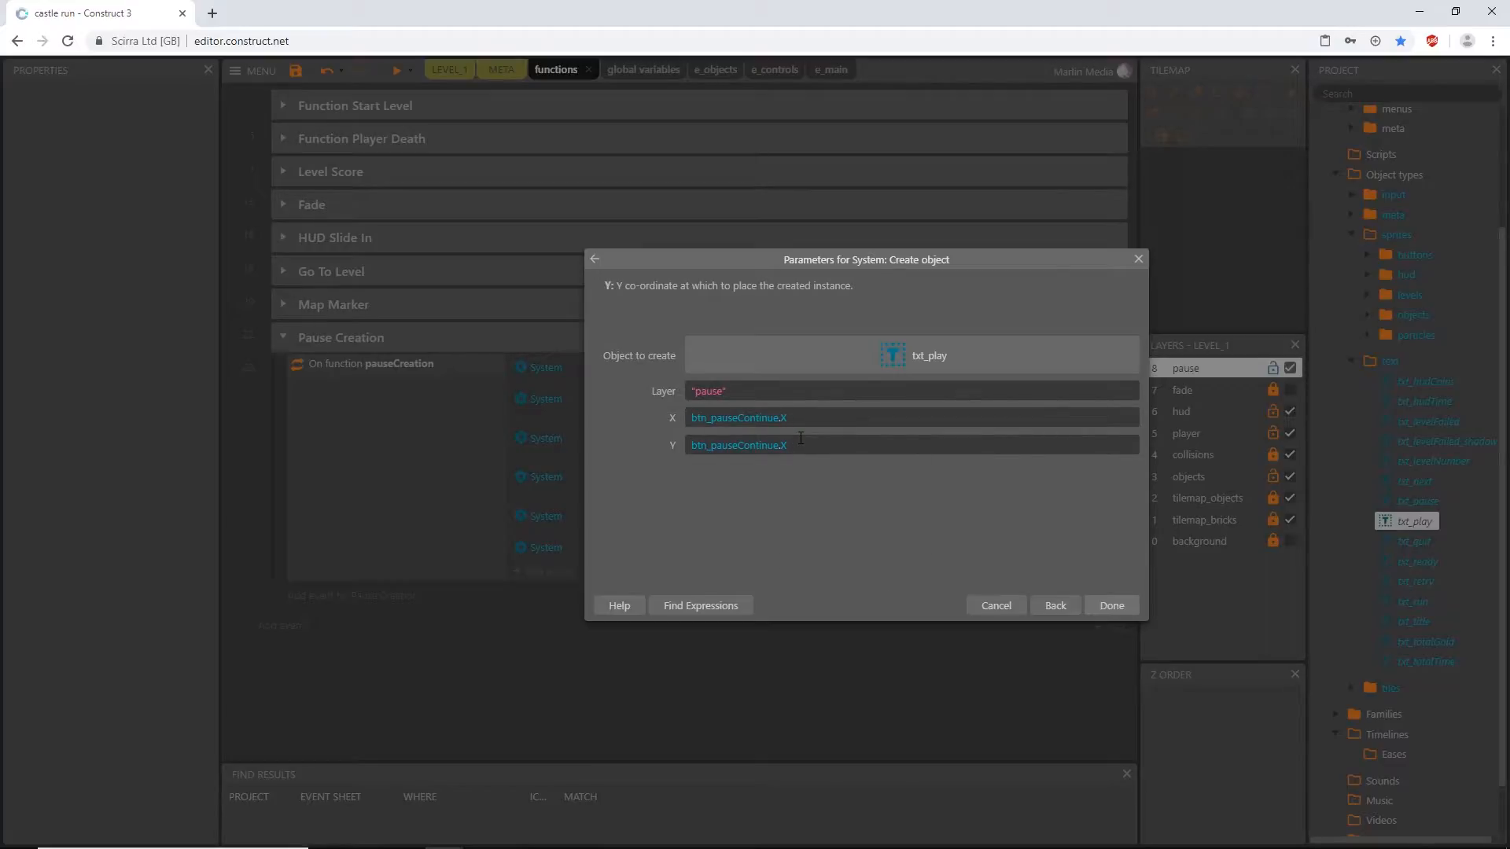
{"action": "key", "text": "BackSpace"}
{"action": "type", "text": "y"}
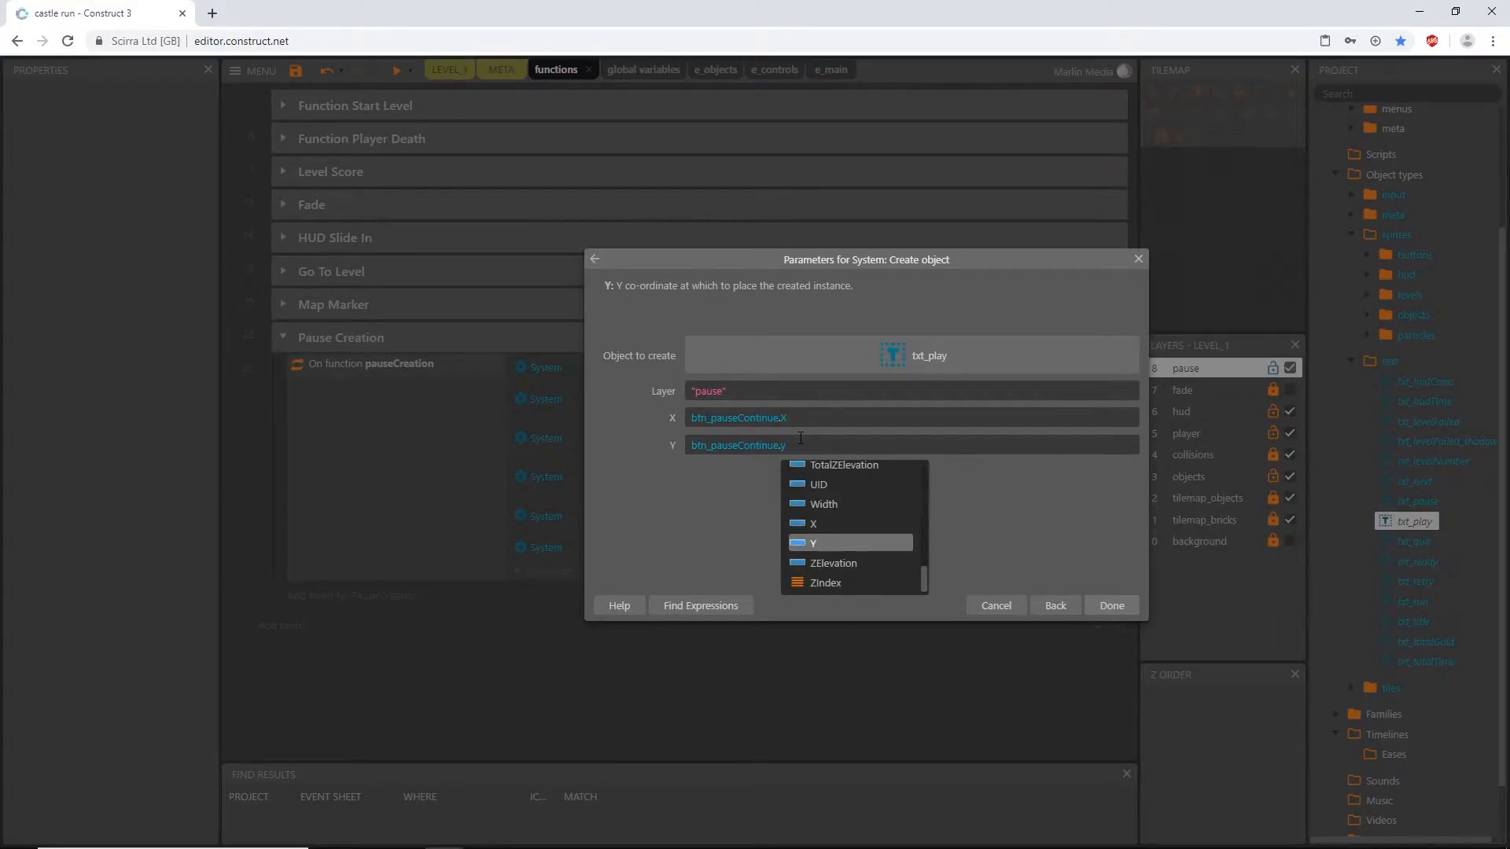
{"action": "key", "text": "Return"}
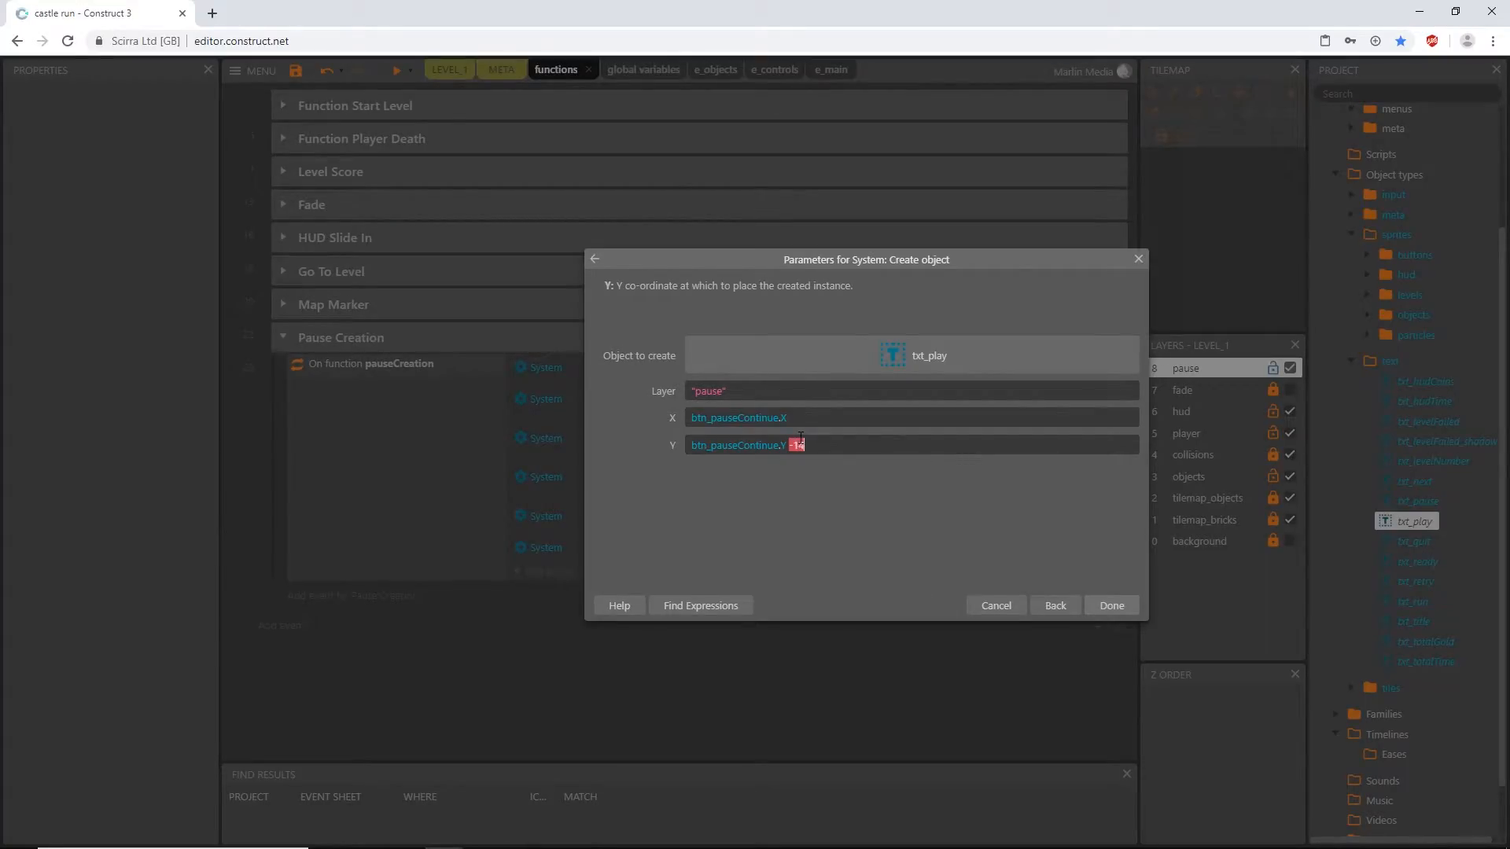
{"action": "key", "text": "Return"}
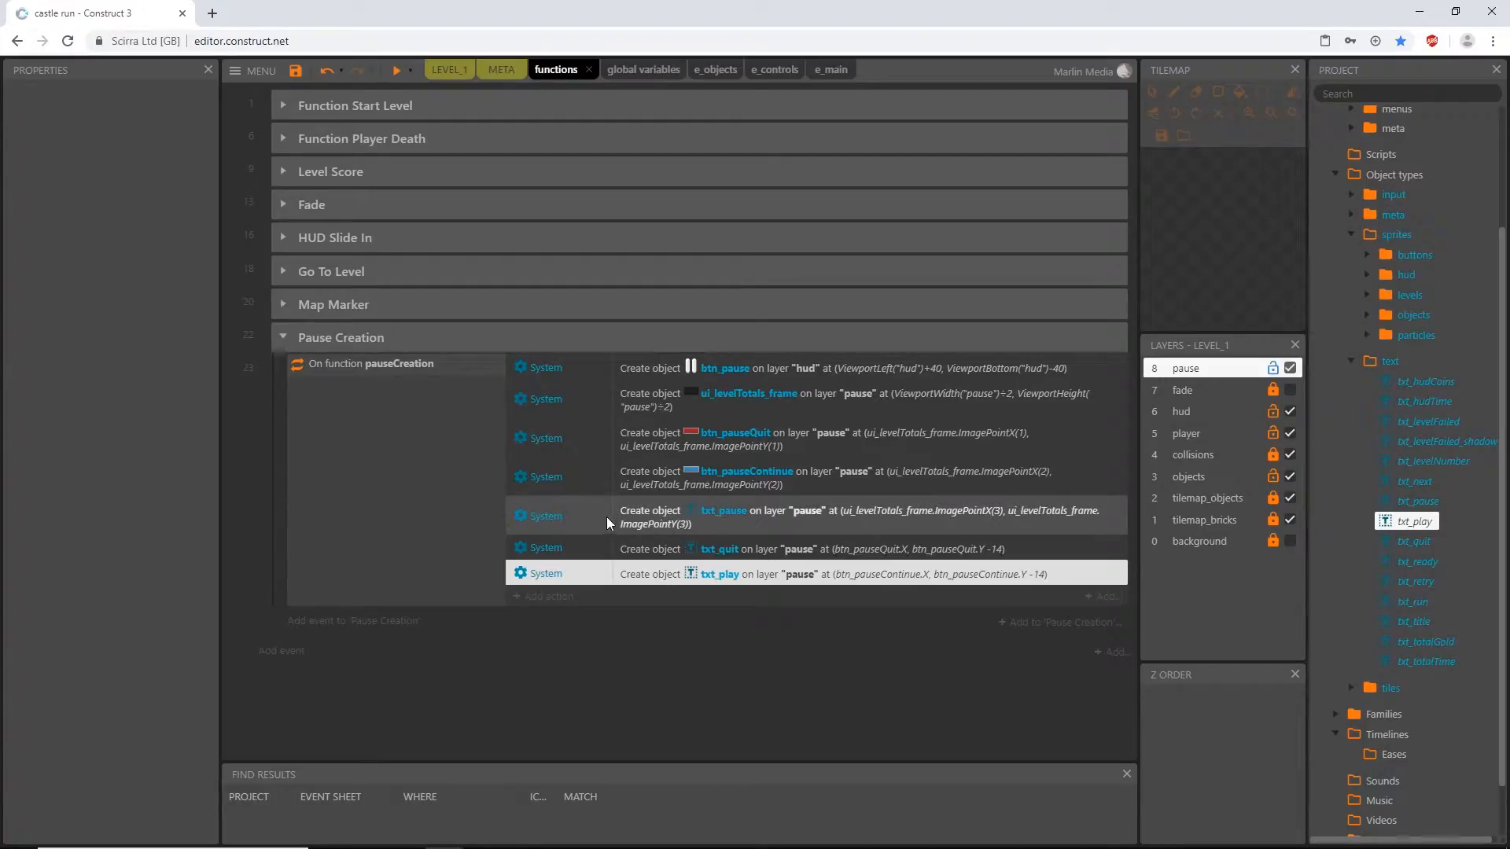
- Add a call to the pauseCreation function at the end of the startLevel actions, after Set isPlaying, and collapse the Function Start Level group
{"action": "left_click", "coordinate": [281, 103]}
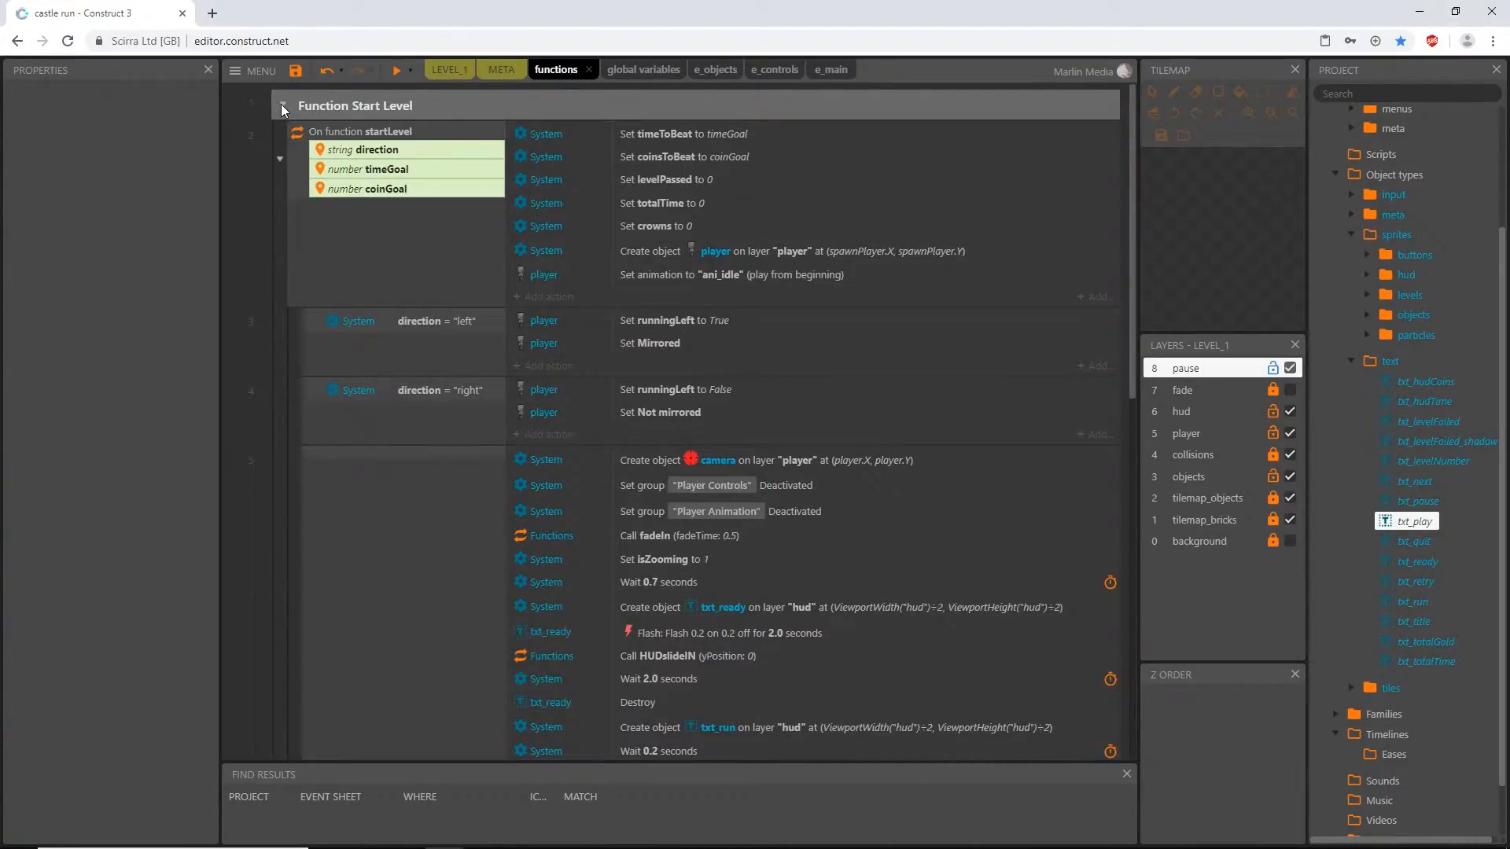
{"action": "scroll", "coordinate": [601, 399], "scroll_direction": "down", "scroll_amount": 6}
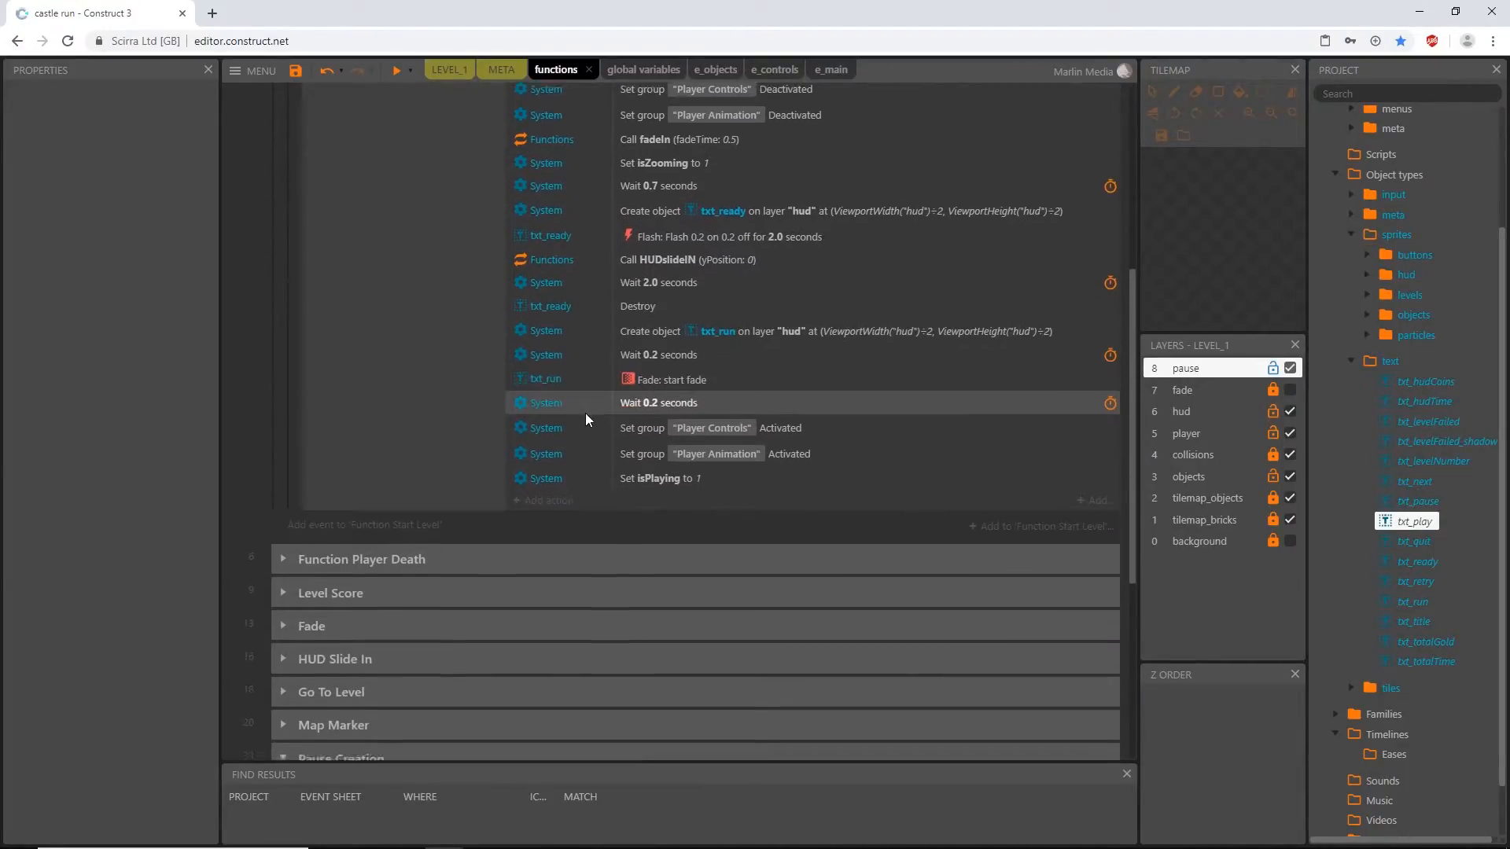
{"action": "left_click", "coordinate": [553, 426]}
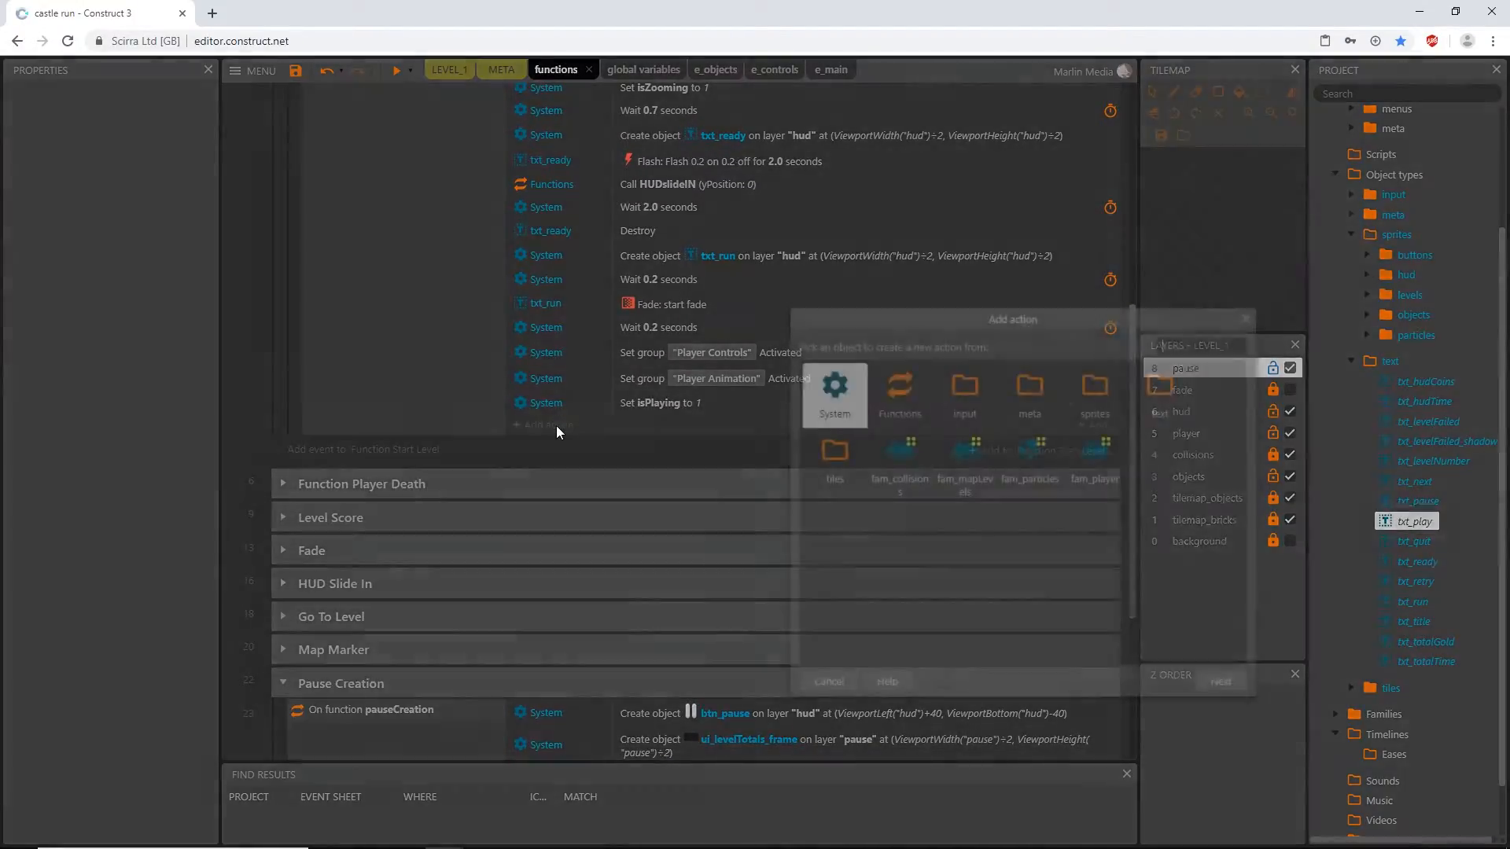
{"action": "double_click", "coordinate": [912, 393]}
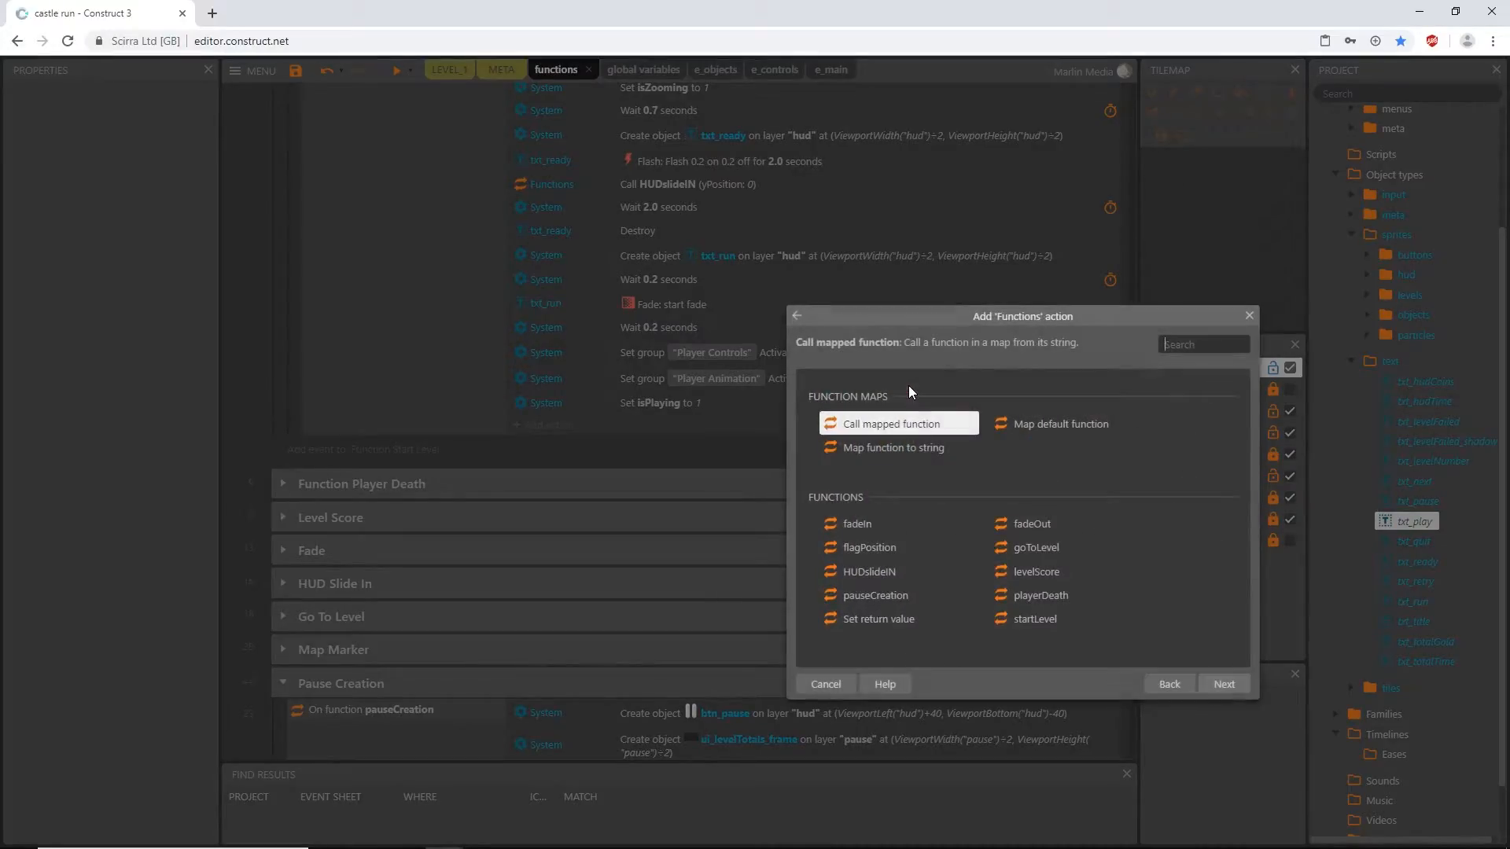
{"action": "double_click", "coordinate": [879, 596]}
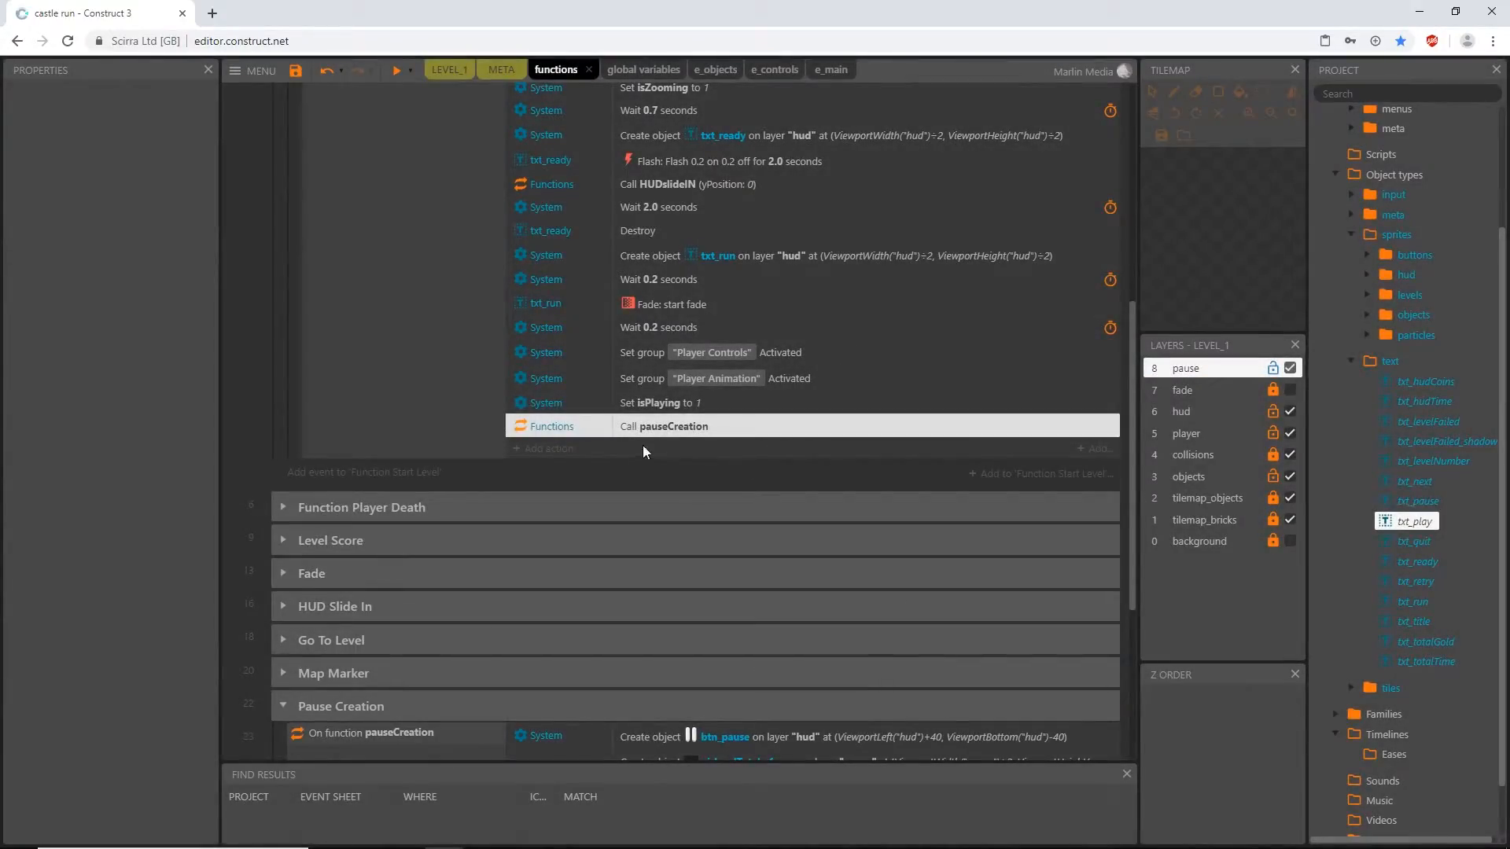
{"action": "scroll", "coordinate": [269, 396], "scroll_direction": "up", "scroll_amount": 6}
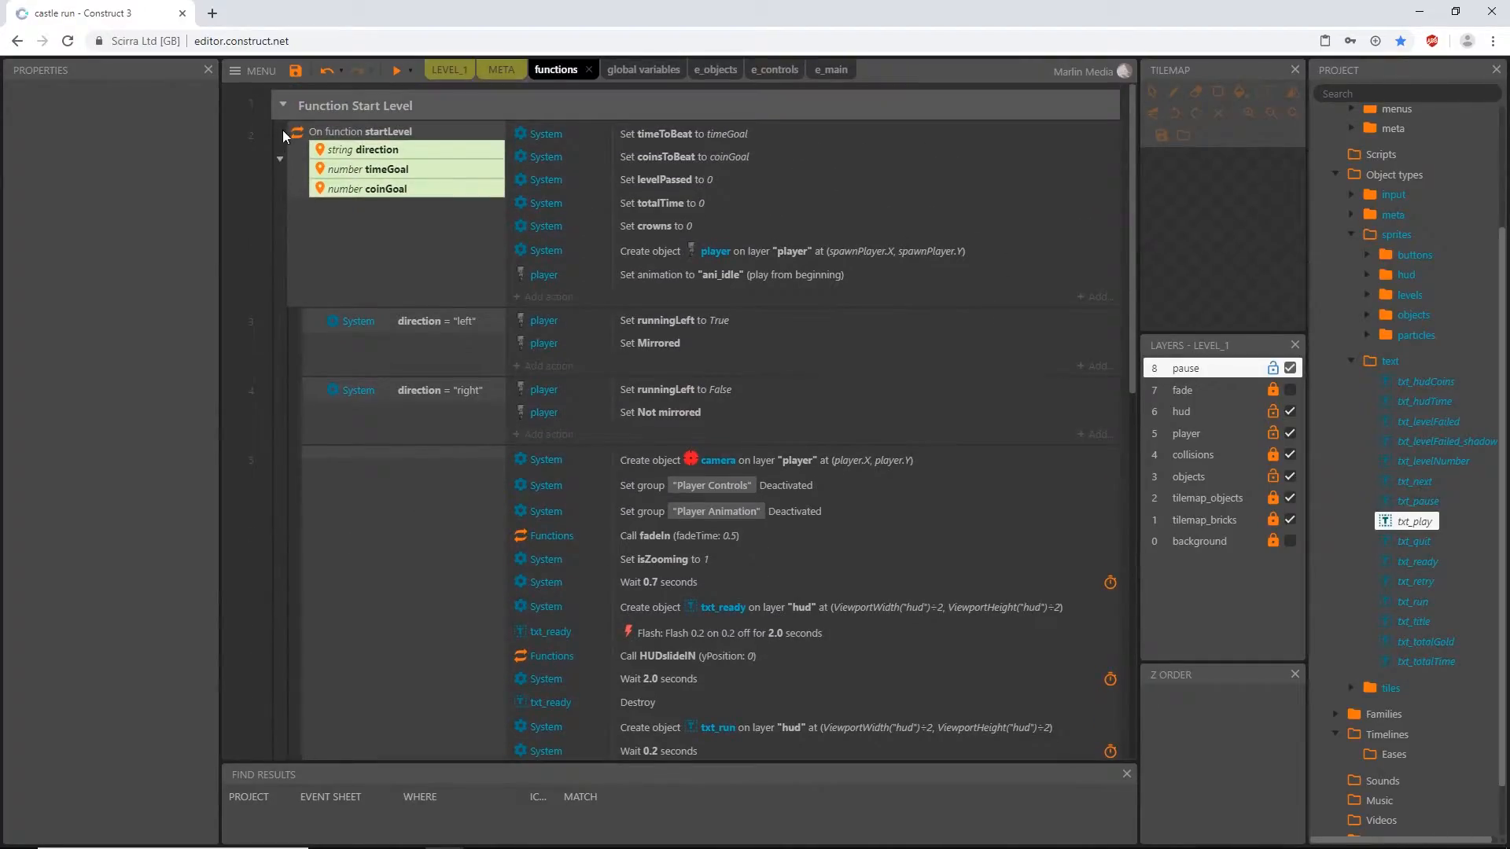
{"action": "left_click", "coordinate": [282, 106]}
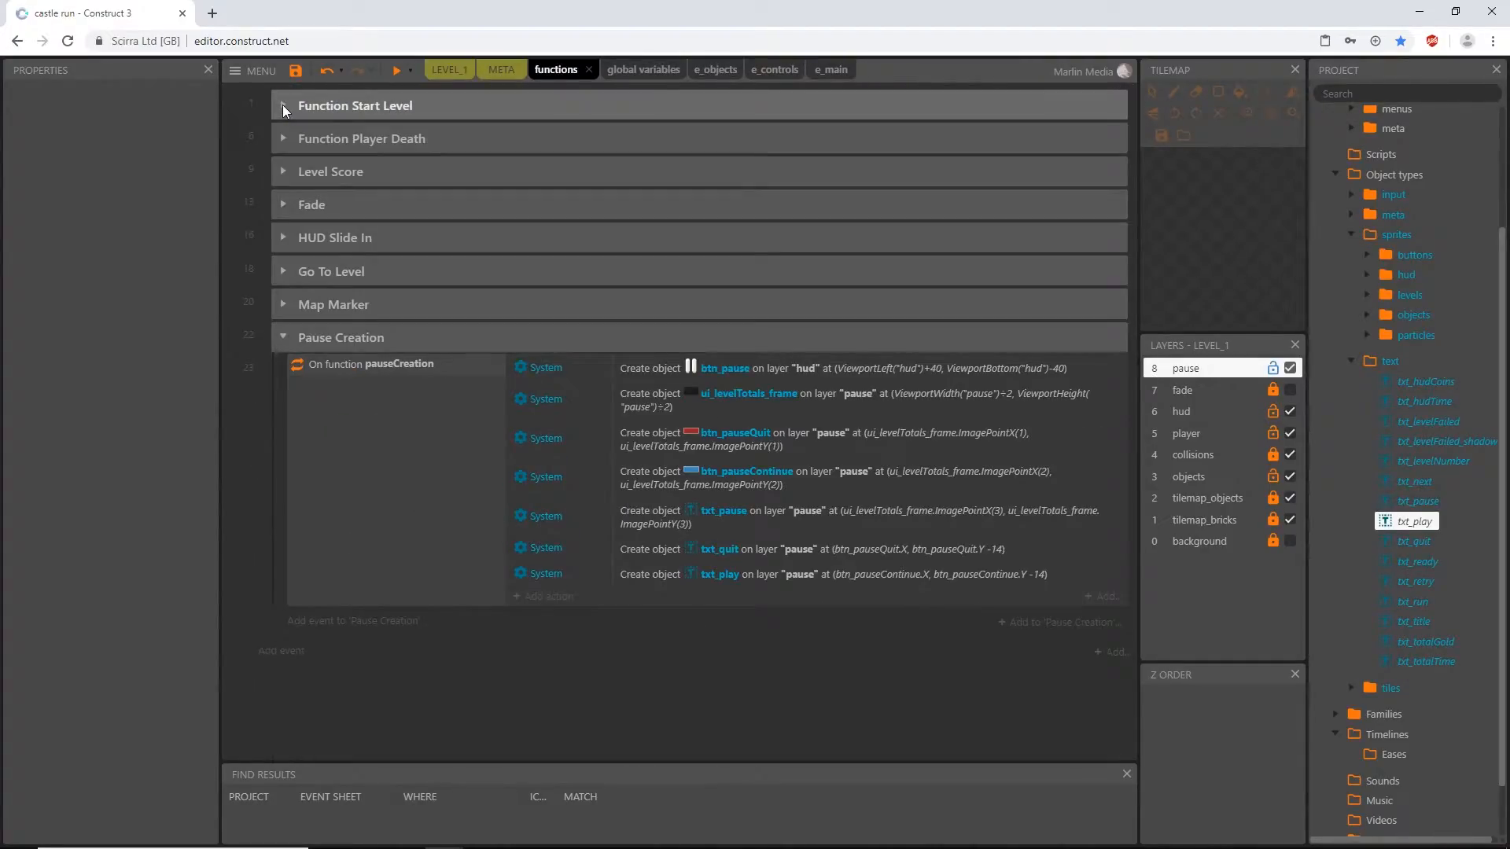
- Preview the LEVEL_1 layout to check the spawned pause button and menu, and close the preview
{"action": "left_click", "coordinate": [449, 71]}
{"action": "scroll", "coordinate": [626, 479], "scroll_direction": "down", "scroll_amount": 6, "text": "ctrl"}
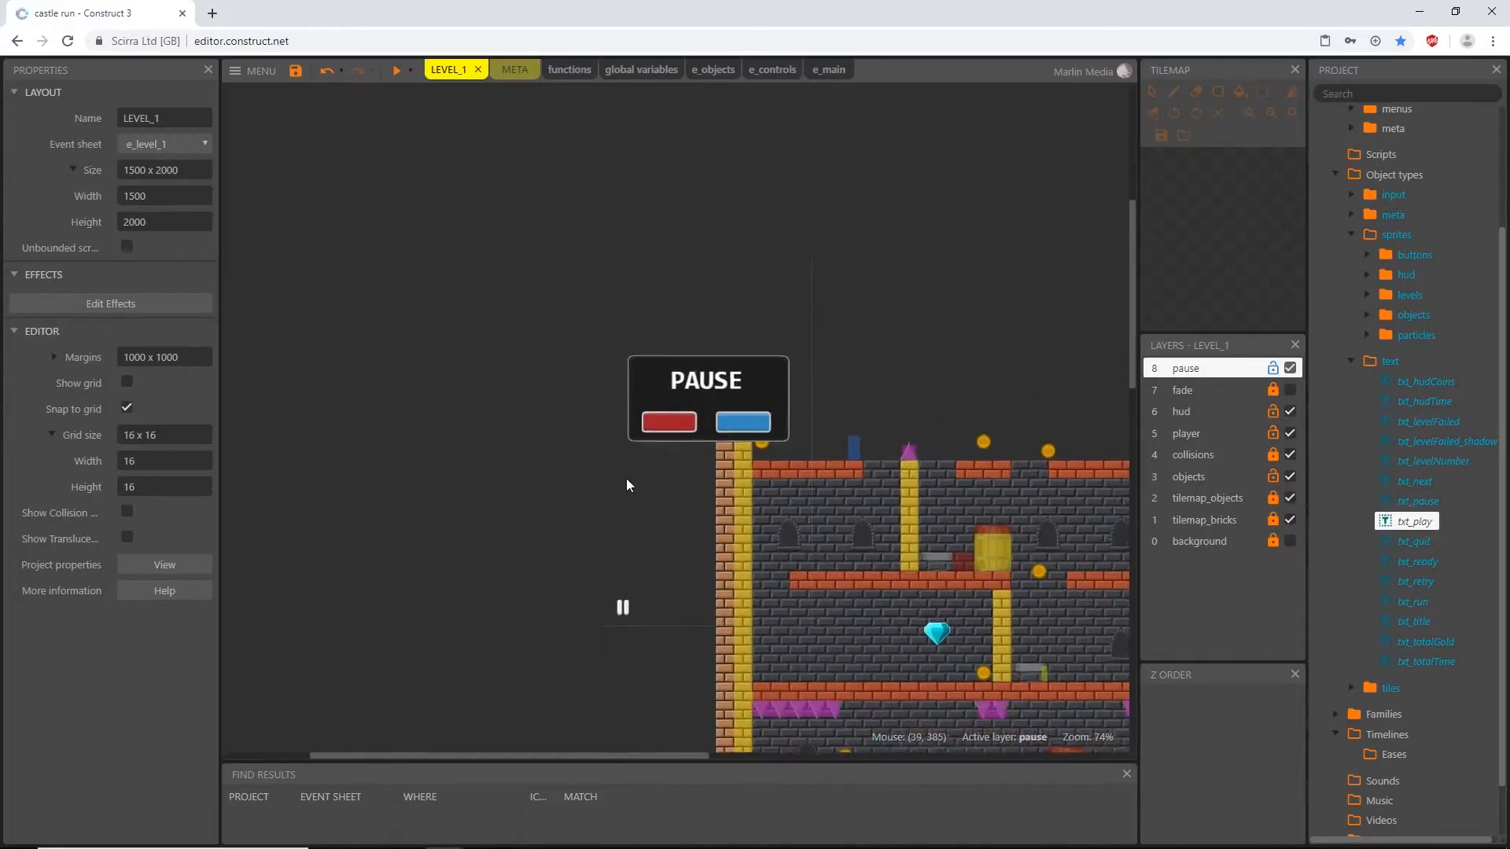
{"action": "left_click", "coordinate": [397, 72]}
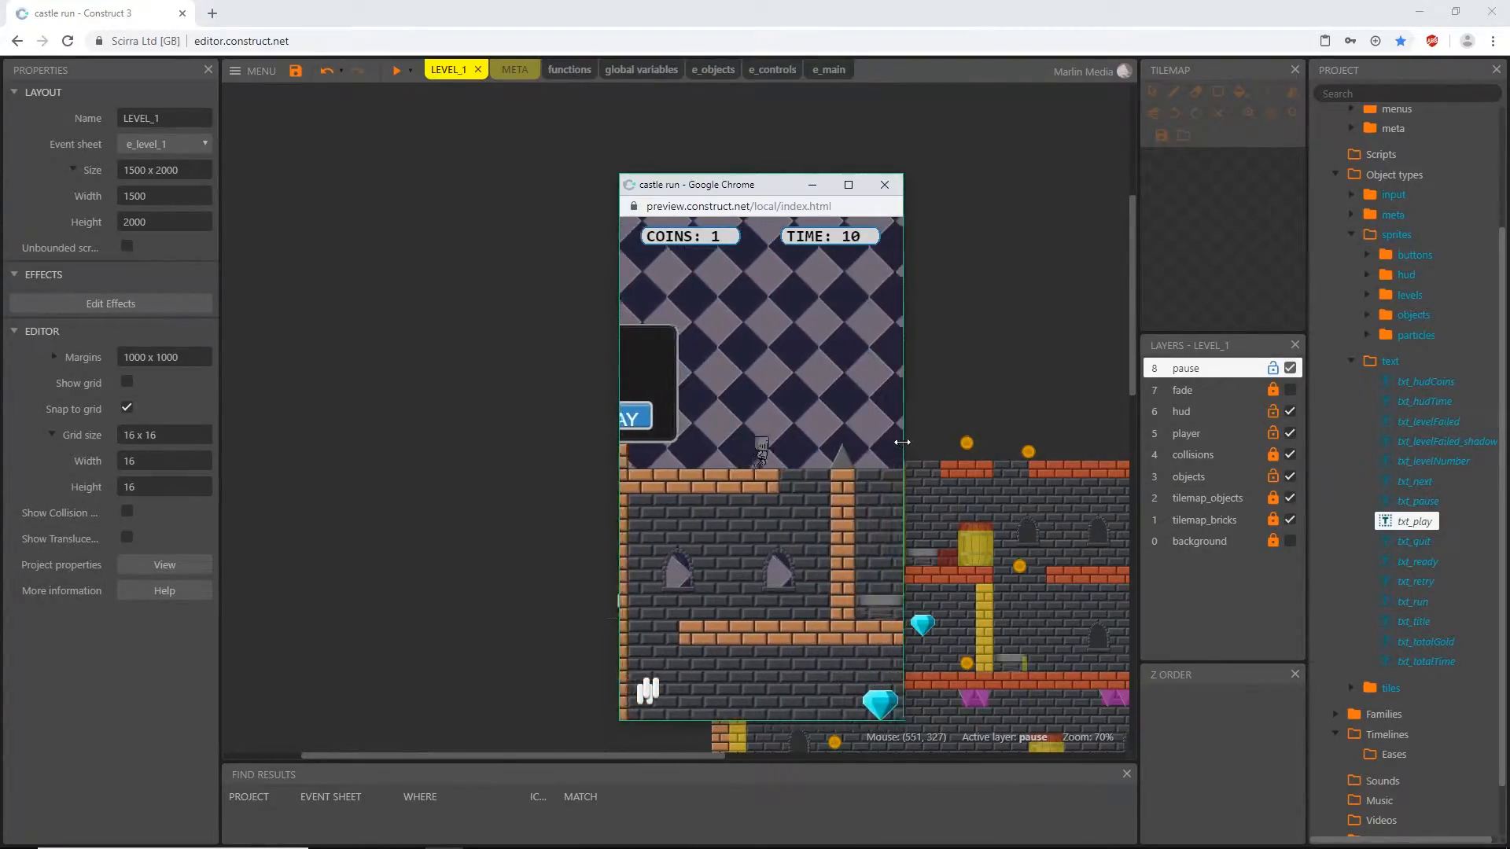
{"action": "left_click", "coordinate": [884, 185]}
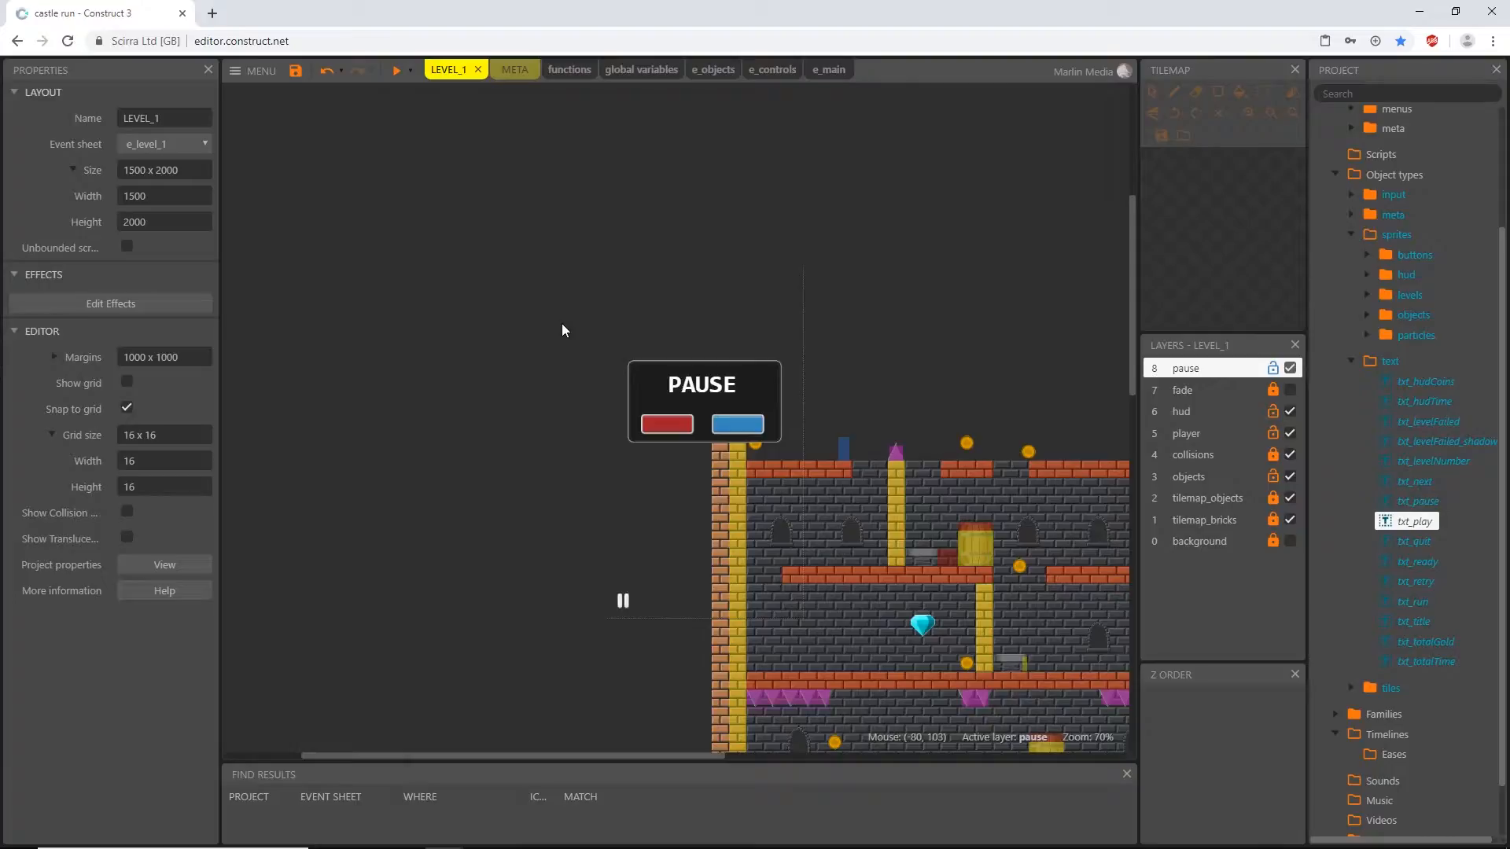
- Delete the PAUSE text, menu frame, red quit button, blue continue button and pause icon instances from the LEVEL_1 layout
{"action": "left_click", "coordinate": [700, 386]}
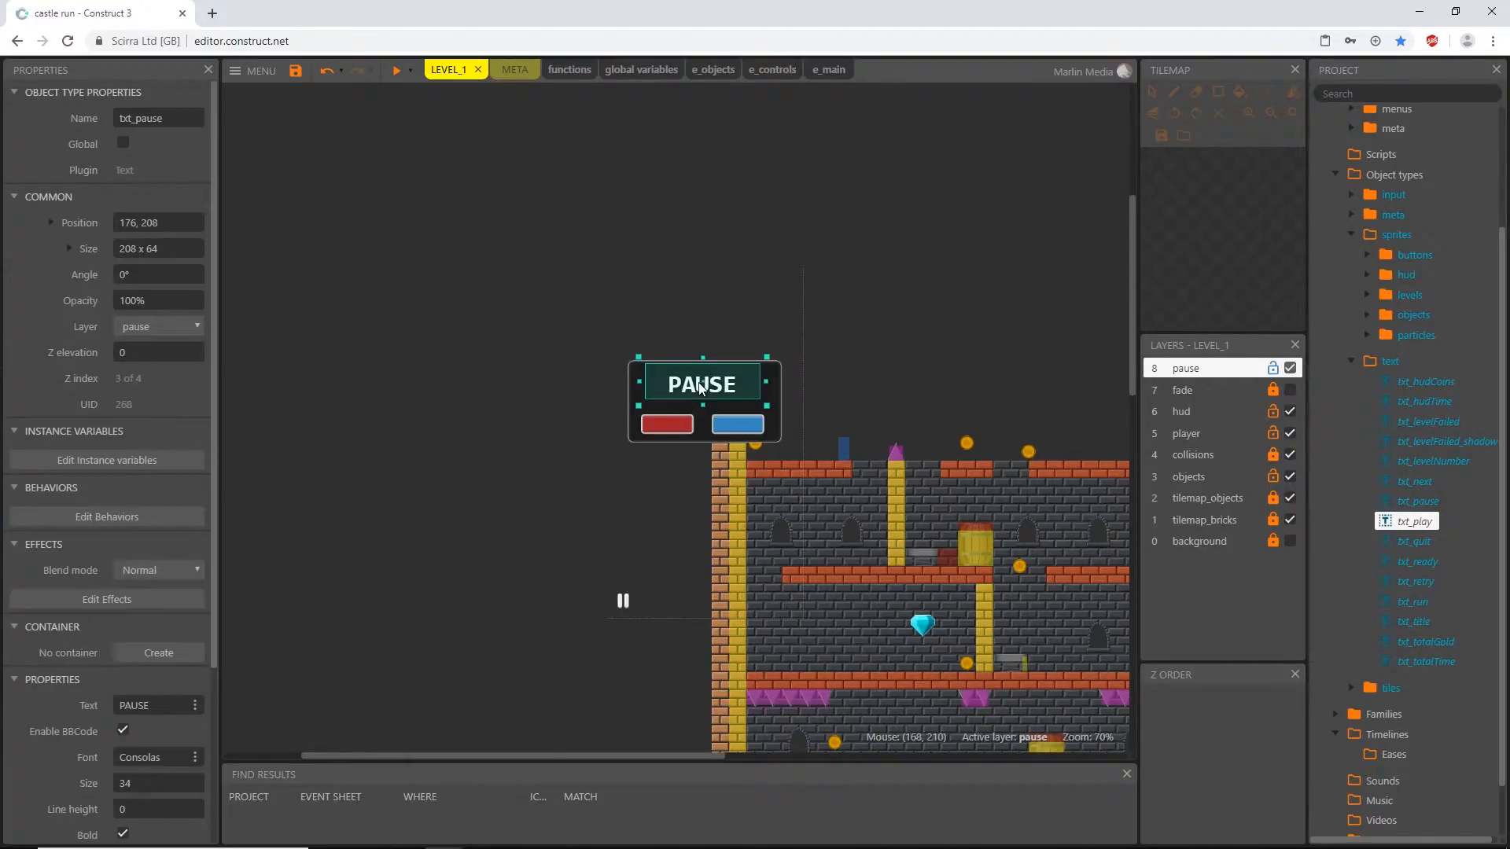
{"action": "key", "text": "Delete"}
{"action": "left_click", "coordinate": [663, 381]}
{"action": "key", "text": "Delete"}
{"action": "left_click", "coordinate": [672, 423]}
{"action": "key", "text": "Delete"}
{"action": "left_click", "coordinate": [738, 423]}
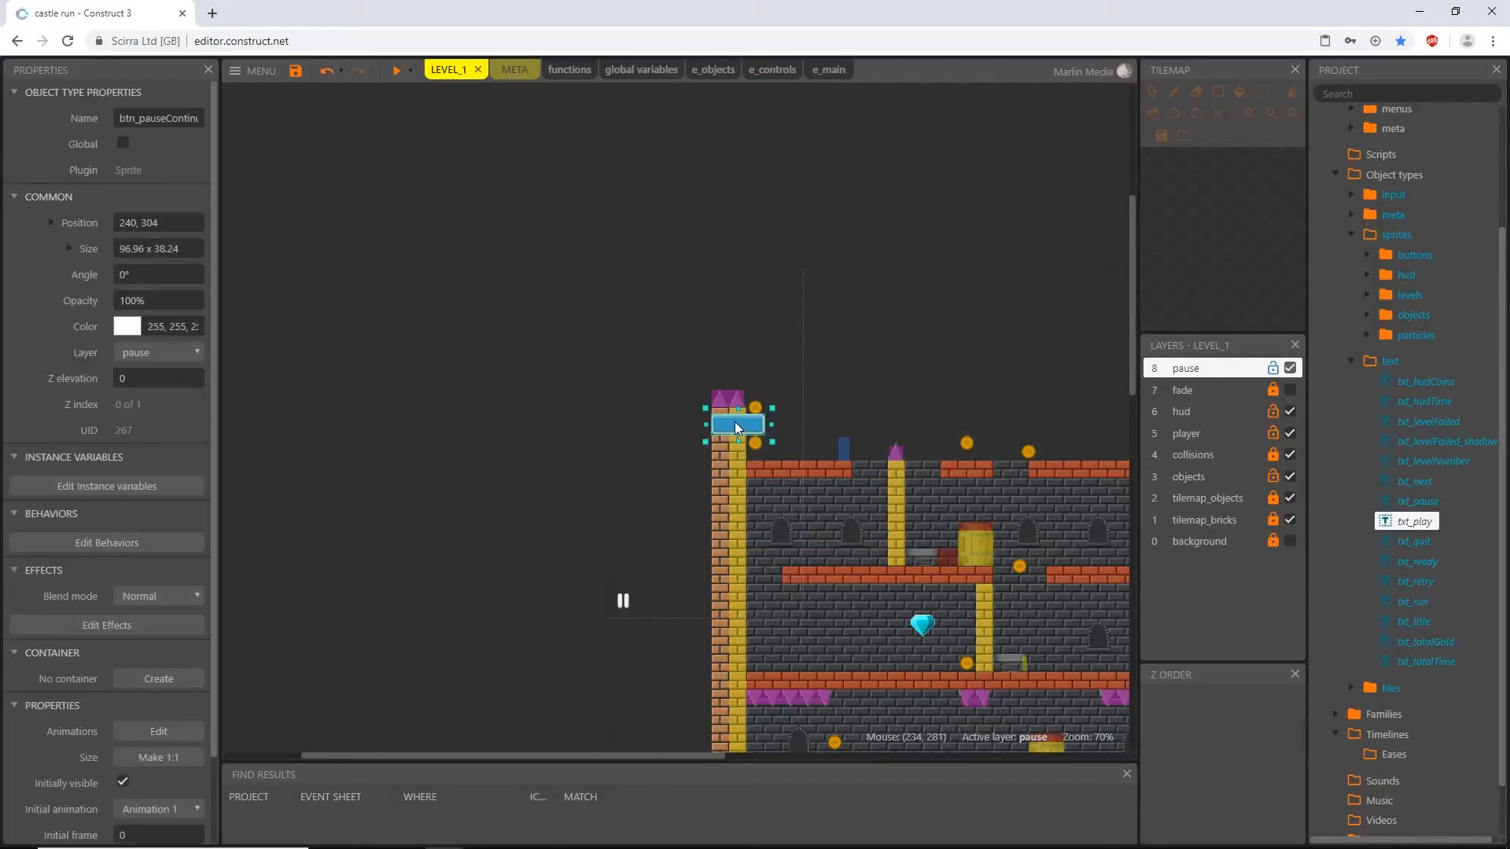
{"action": "key", "text": "Delete"}
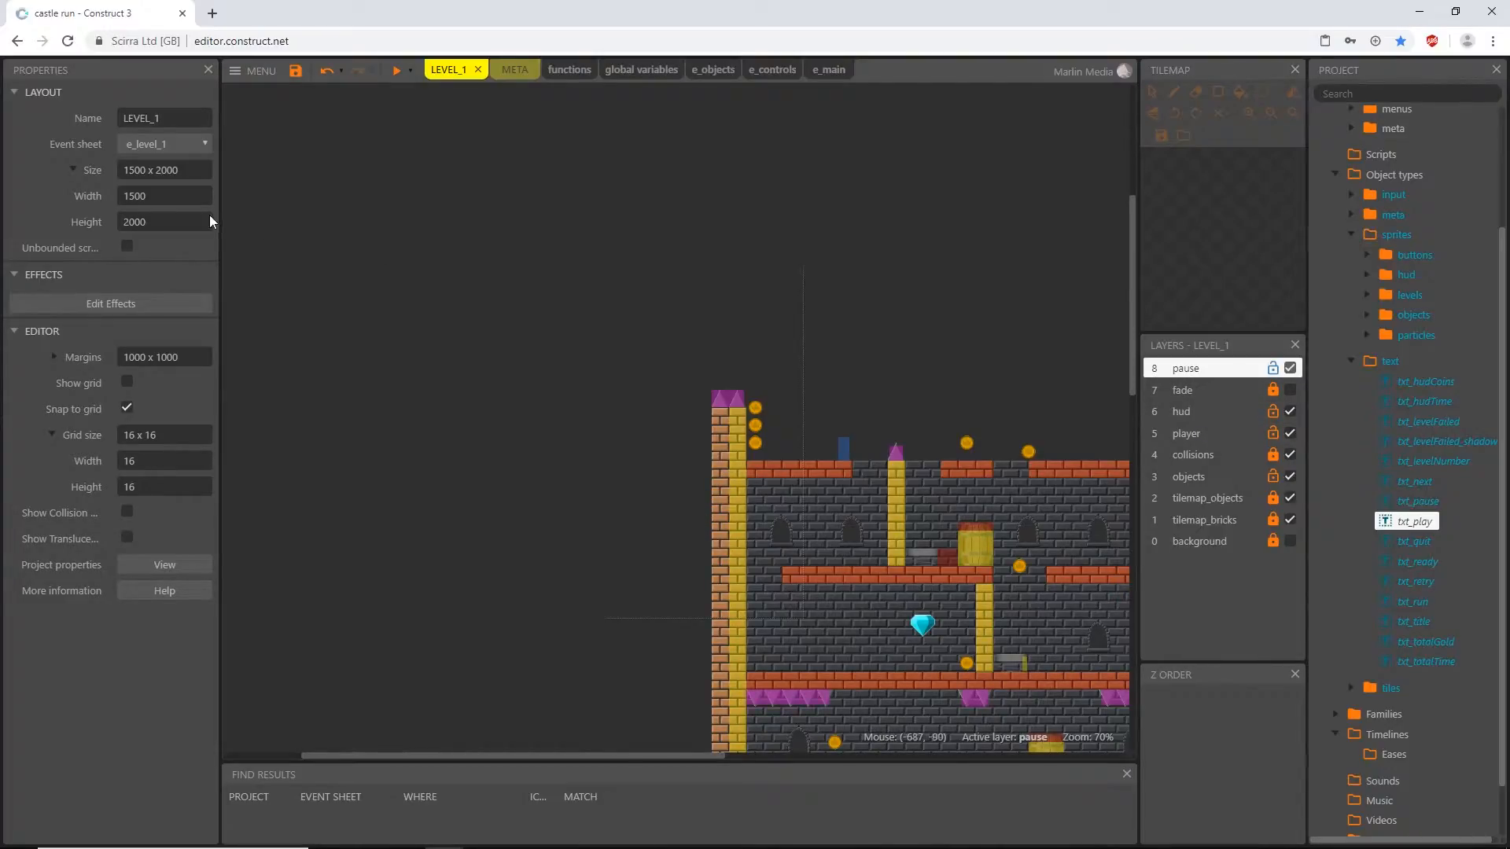
- Set the pause layer's scale rate to 0% and its parallax to 0,0, and preview LEVEL_1
{"action": "left_click", "coordinate": [1253, 368]}
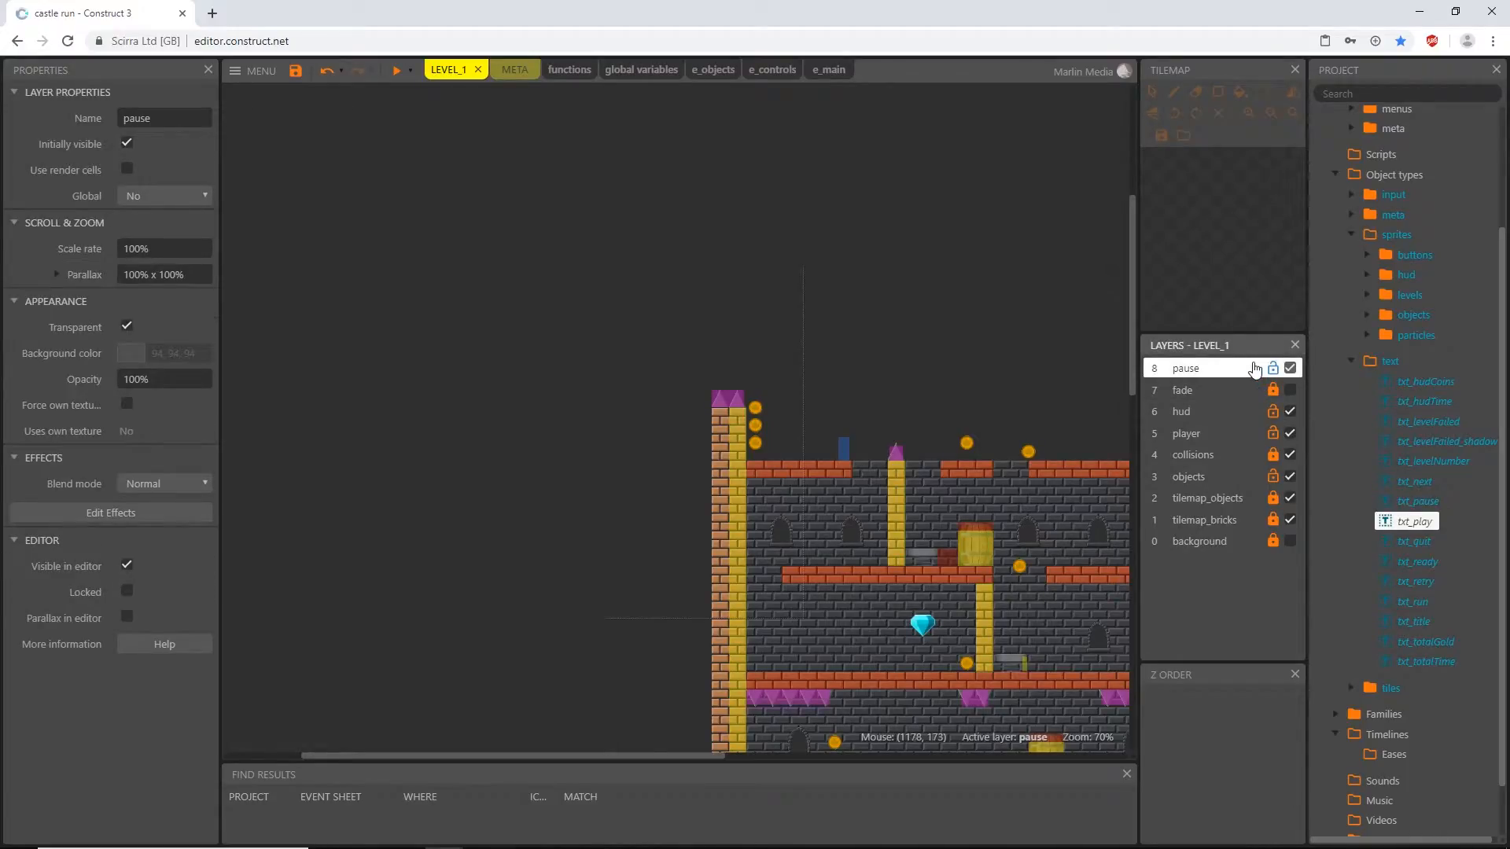
{"action": "left_click", "coordinate": [169, 250]}
{"action": "type", "text": "0"}
{"action": "key", "text": "Tab"}
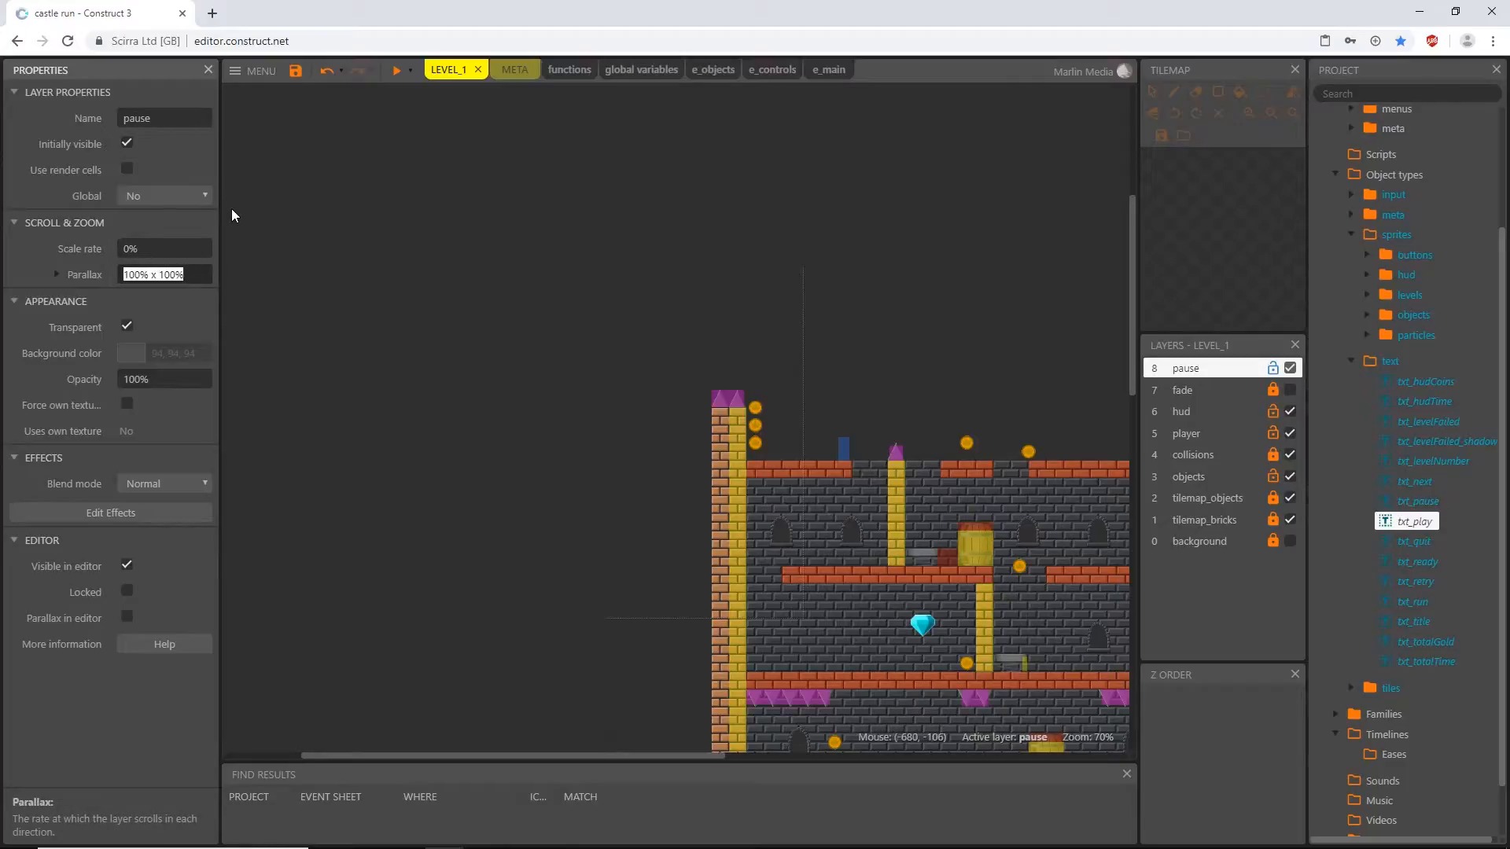
{"action": "type", "text": "0,0"}
{"action": "left_click", "coordinate": [395, 71]}
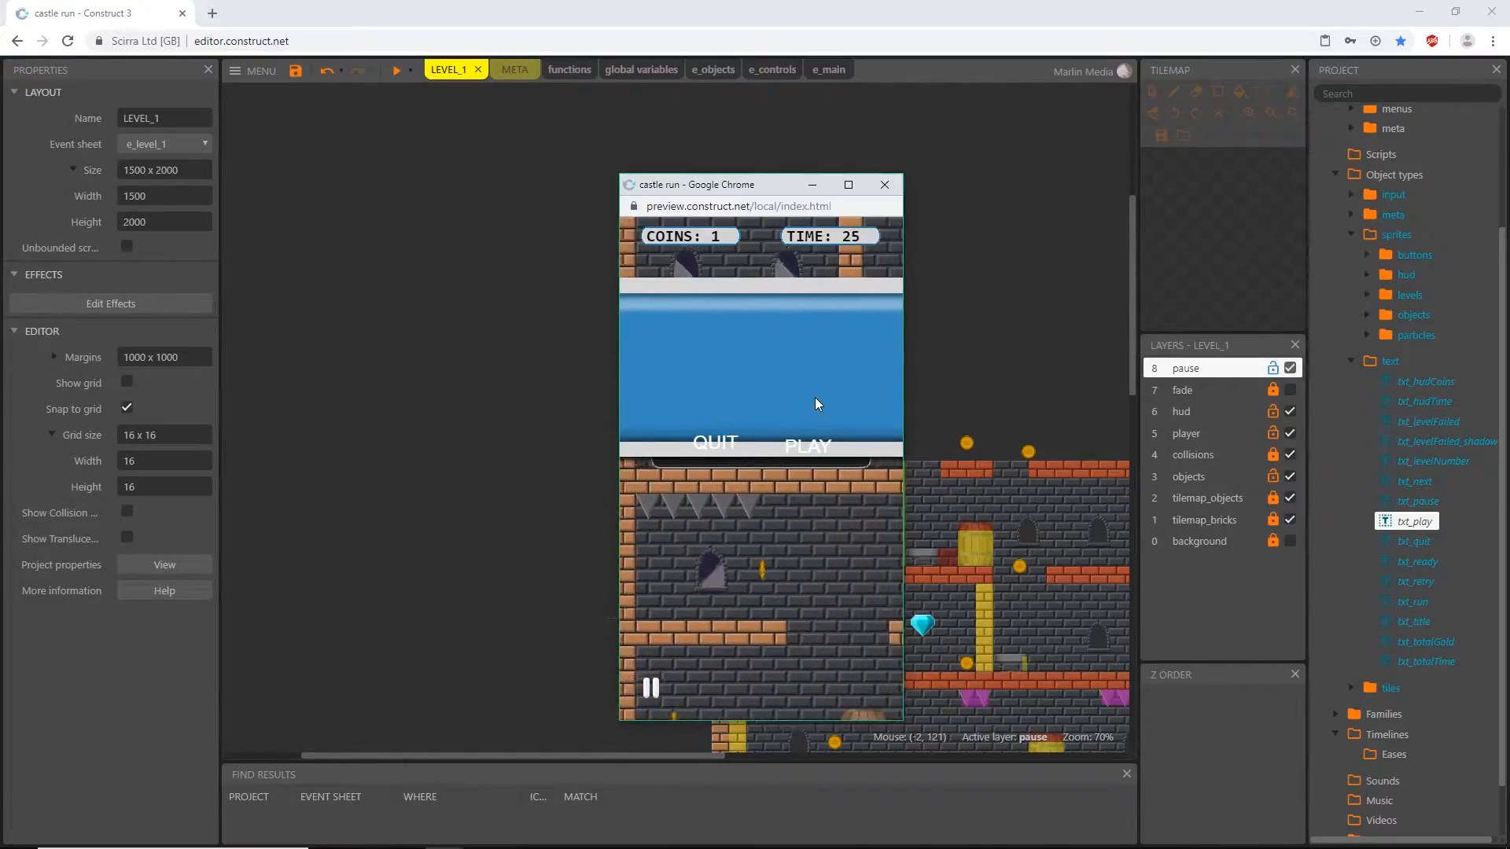
- Close the preview and place an instance of the txt_pause object on the META layout, below the TIME text
{"action": "left_click", "coordinate": [884, 188]}
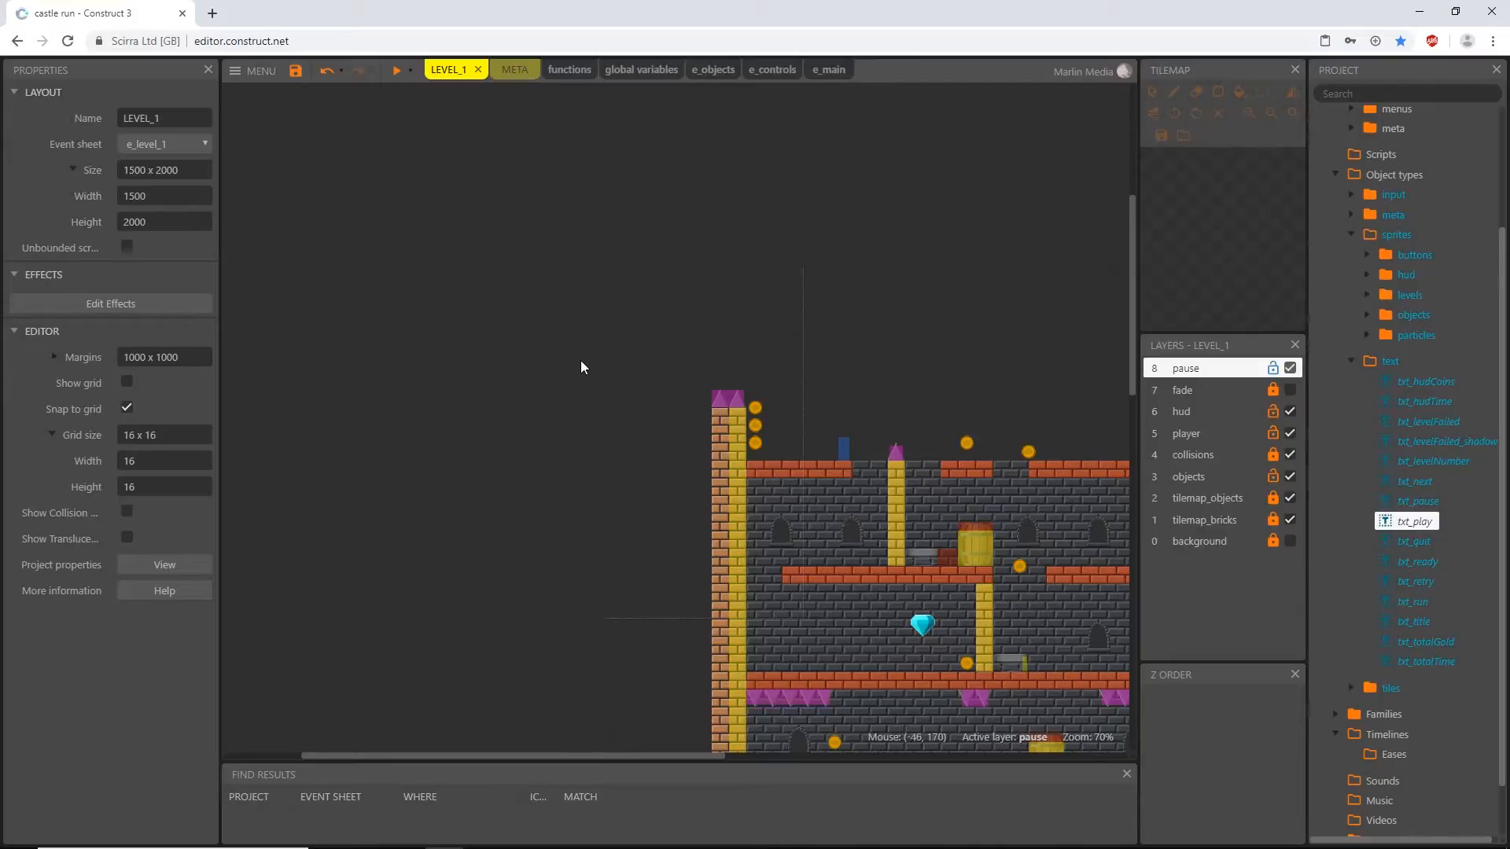
{"action": "left_click", "coordinate": [521, 72]}
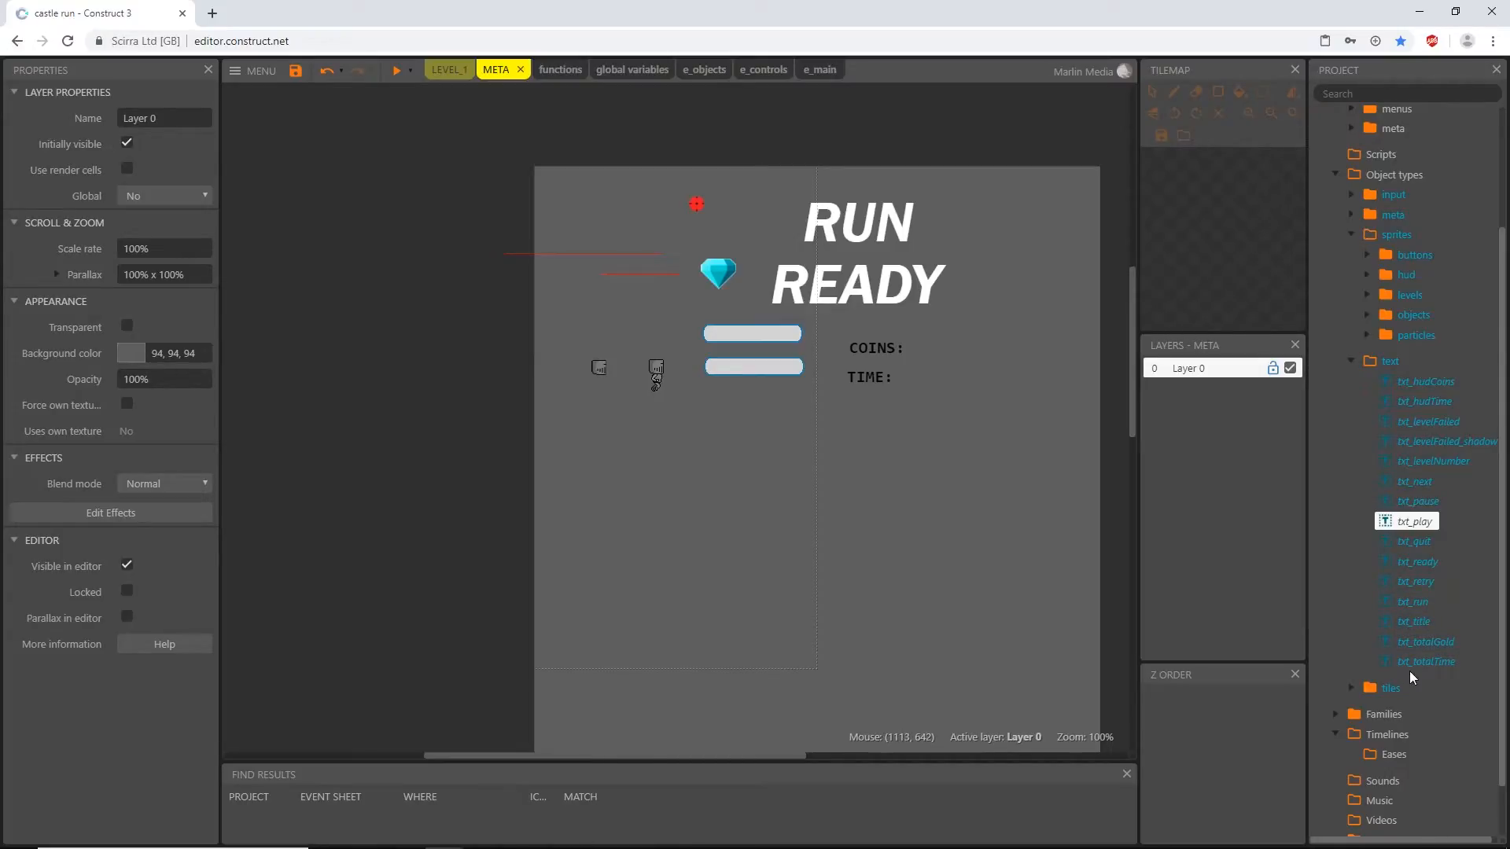
{"action": "left_click", "coordinate": [1416, 502]}
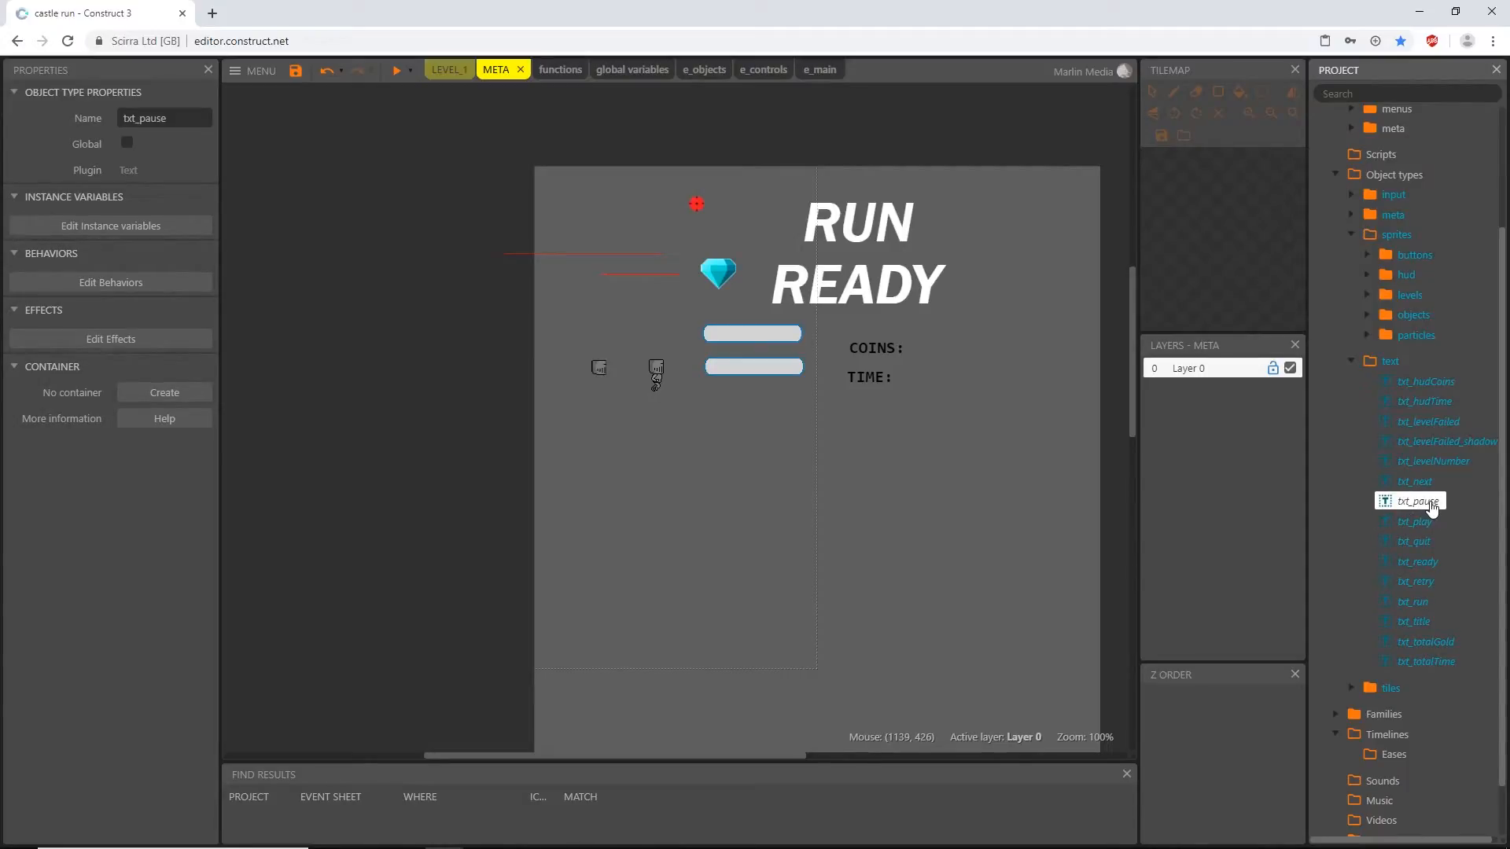
{"action": "left_click_drag", "start_coordinate": [1431, 508], "coordinate": [919, 426]}
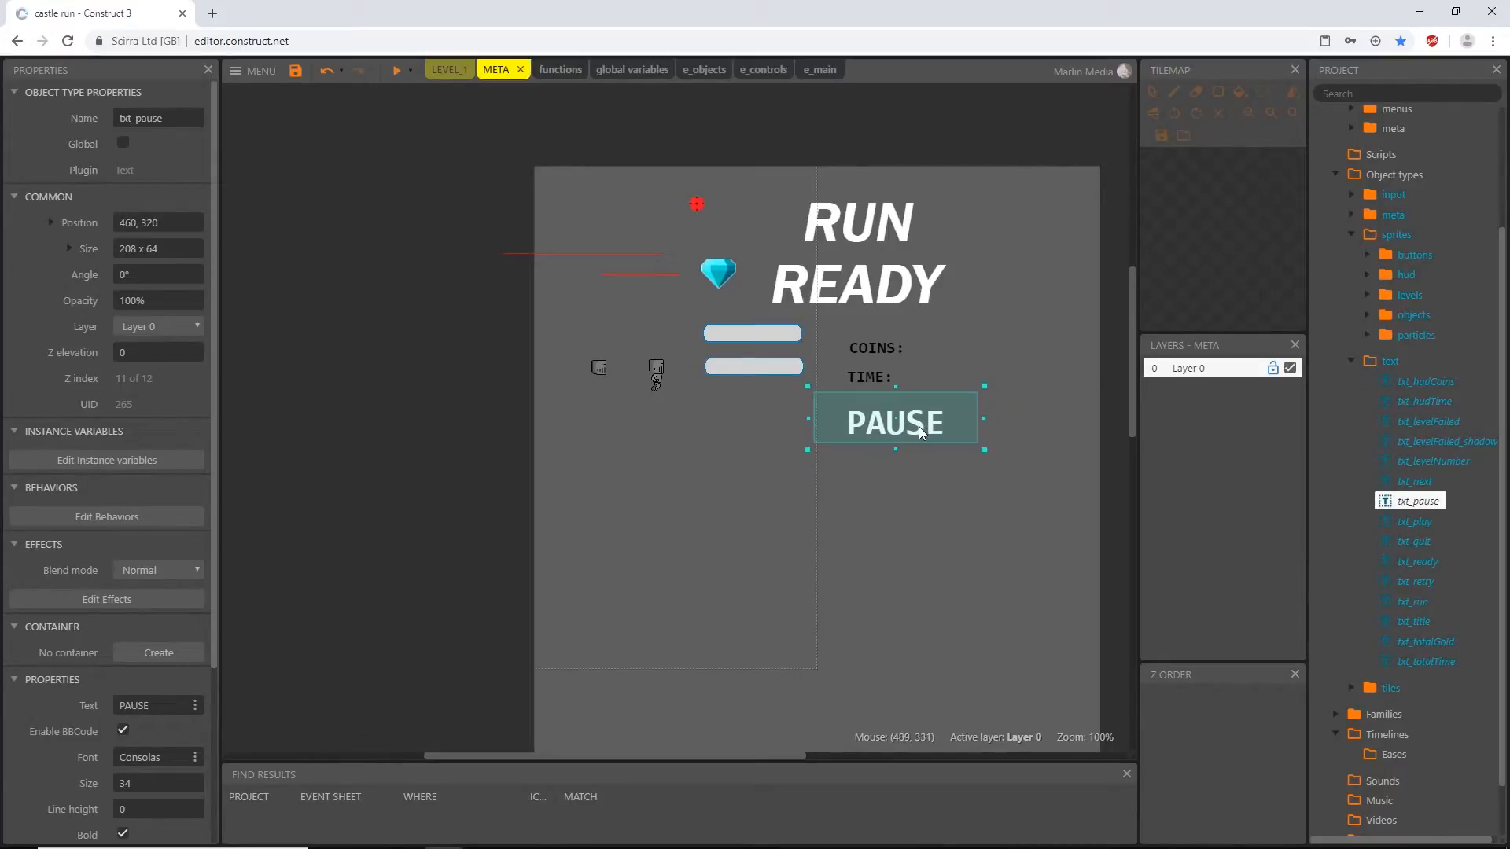
- Place instances of btn_pauseContinue and btn_pauseQuit on the META layout below the PAUSE text, and expand the quit button's size properties
{"action": "left_click", "coordinate": [1349, 362]}
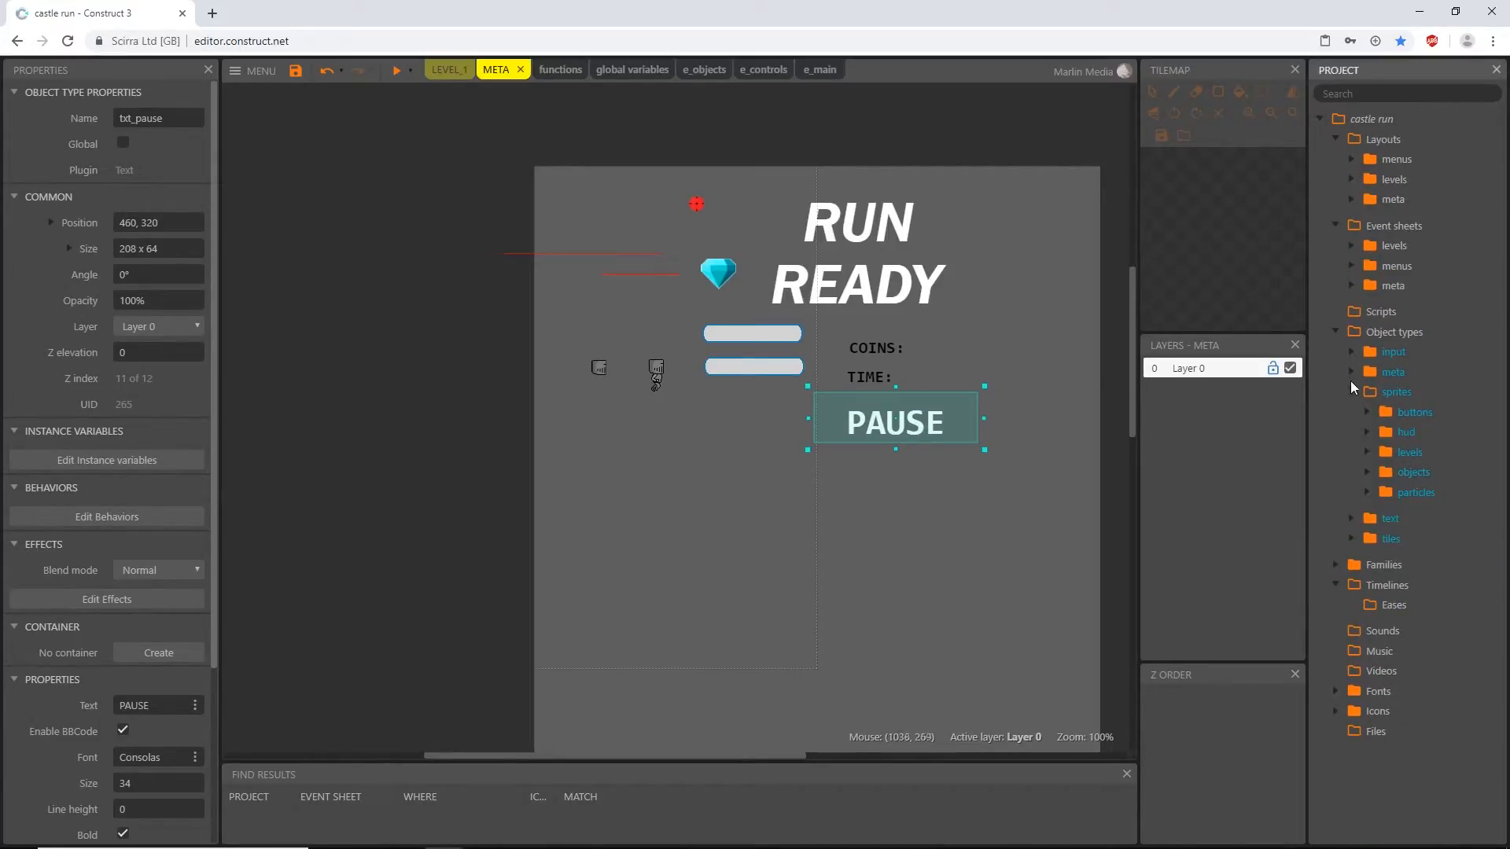
{"action": "left_click", "coordinate": [1368, 411]}
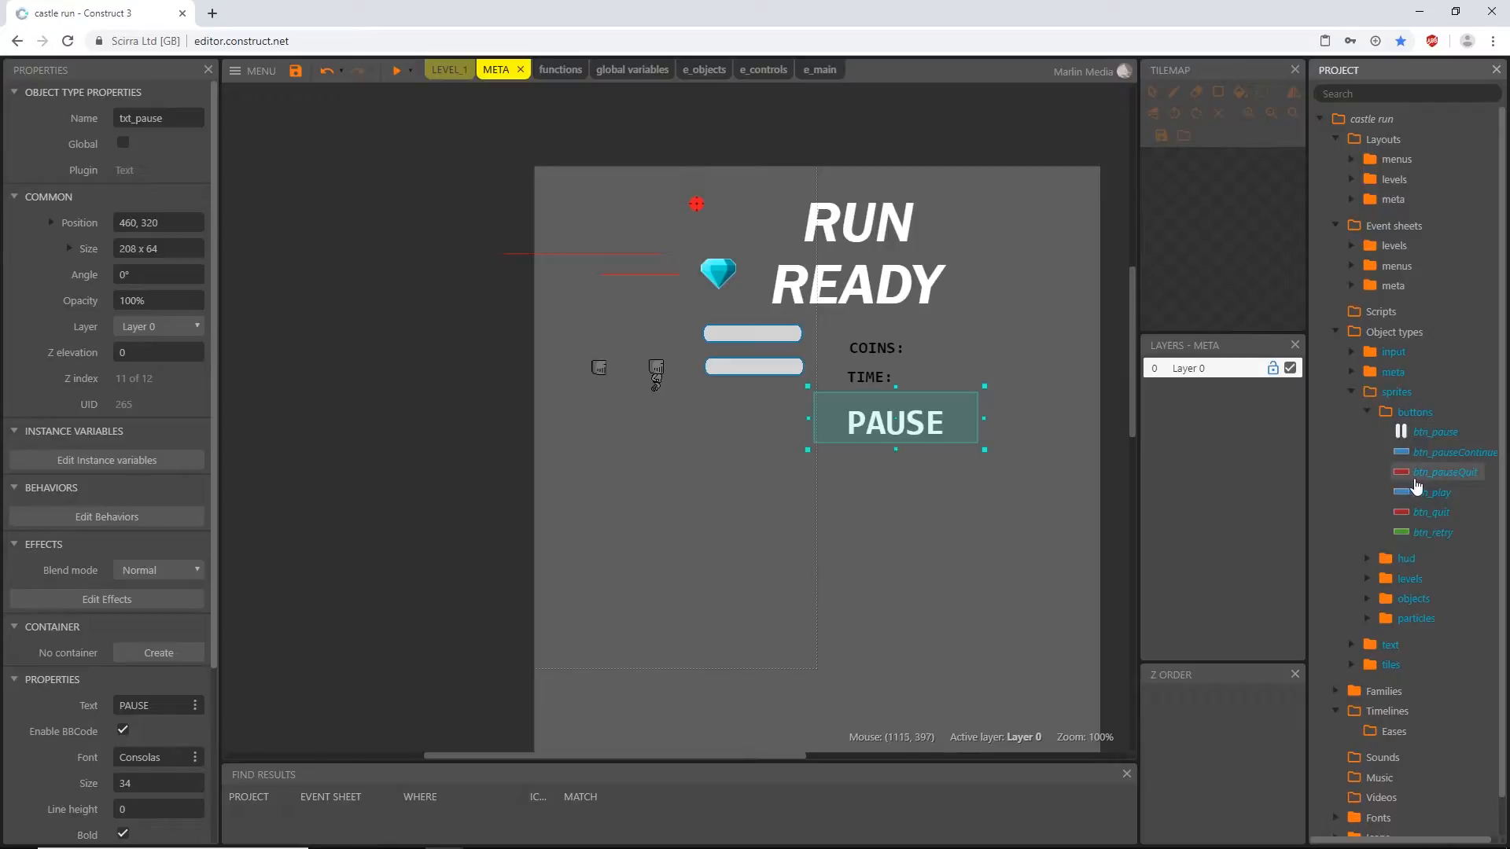
{"action": "left_click_drag", "start_coordinate": [1442, 458], "coordinate": [831, 457]}
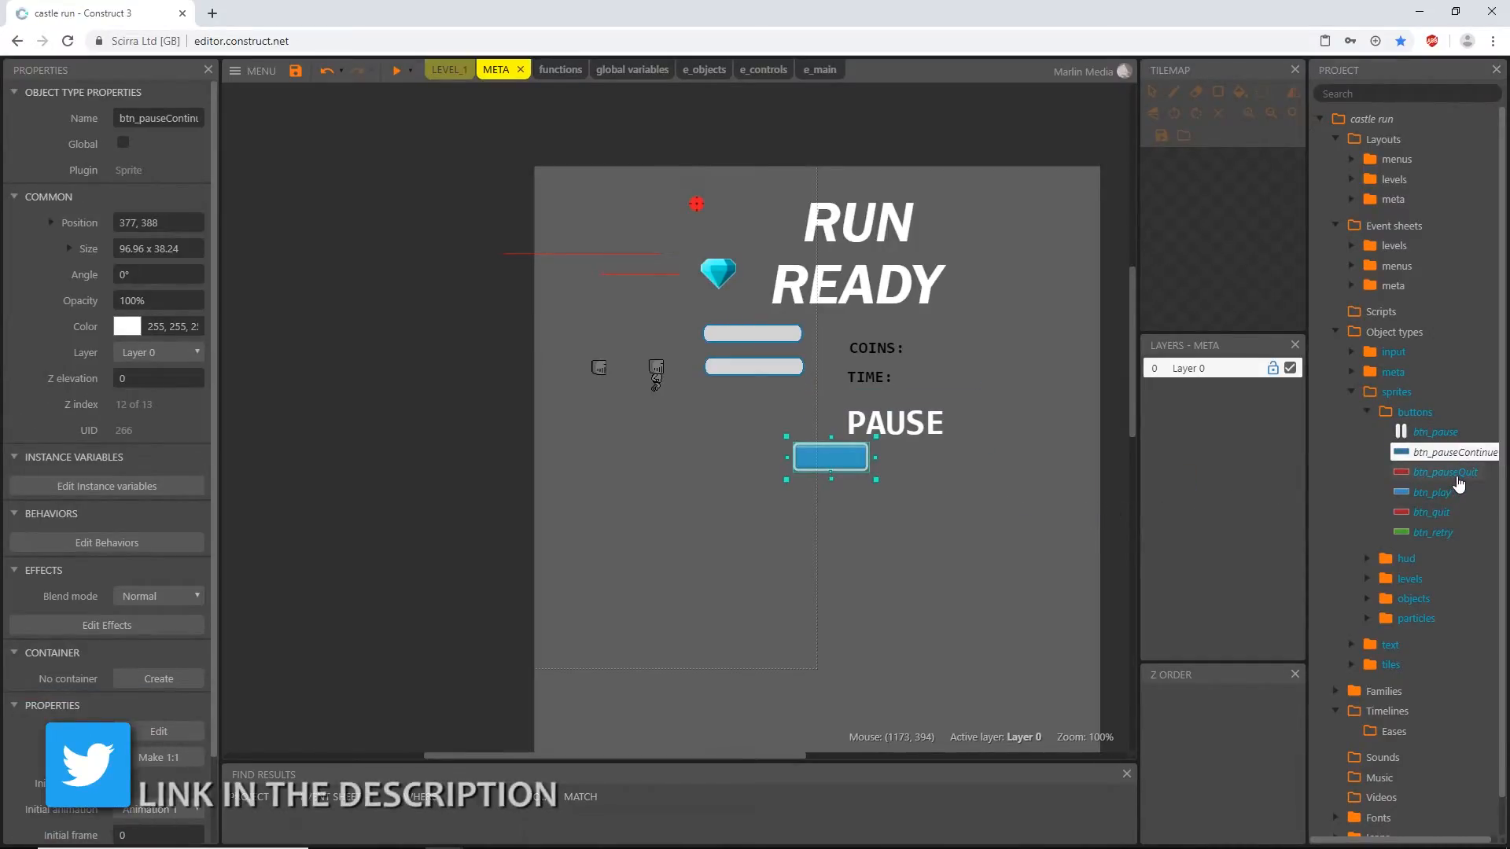
{"action": "left_click_drag", "start_coordinate": [1451, 474], "coordinate": [856, 517]}
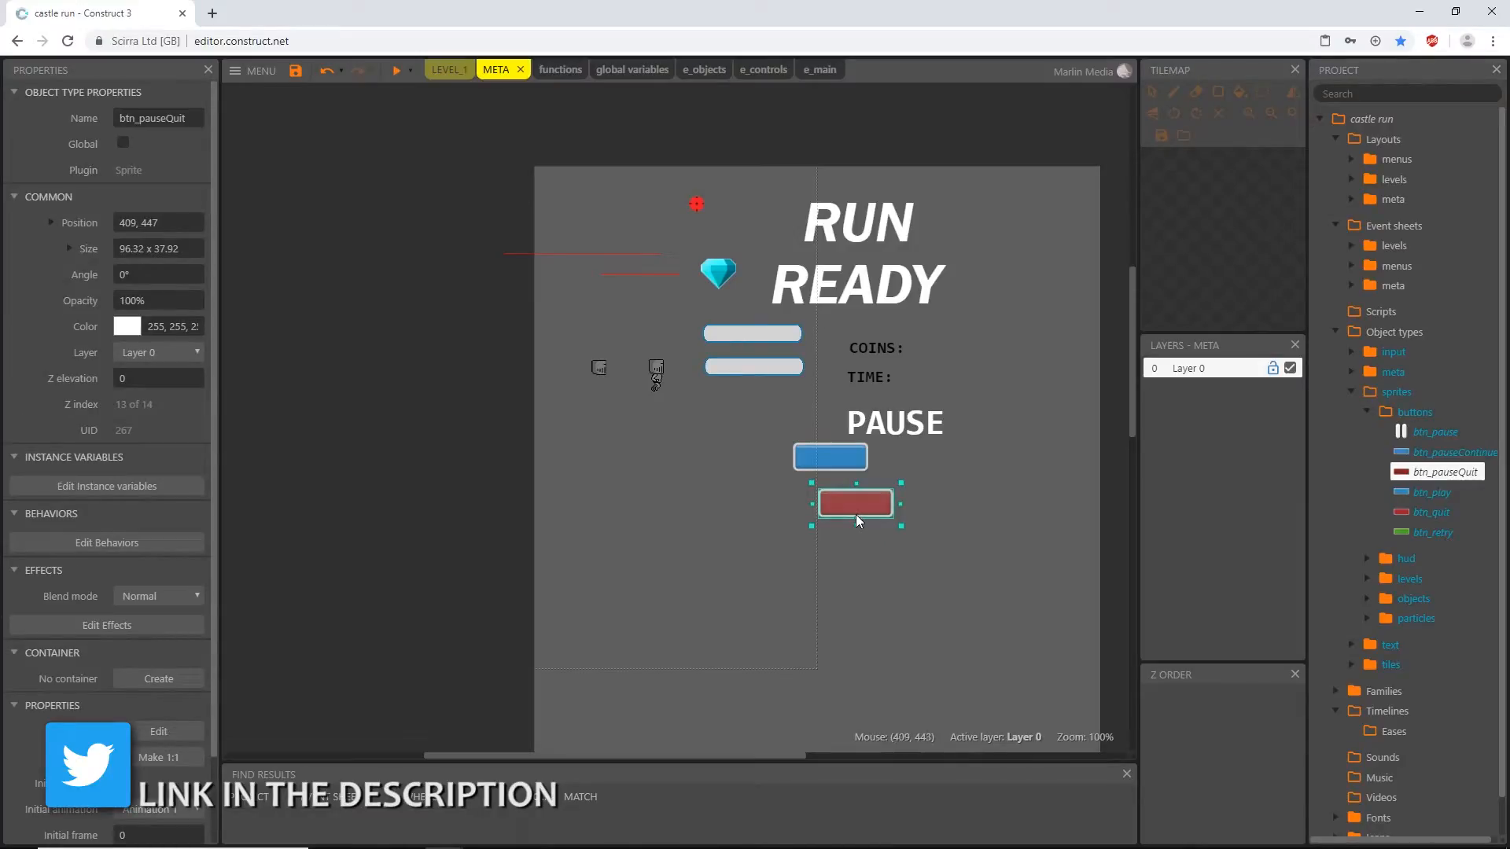
{"action": "left_click", "coordinate": [68, 247]}
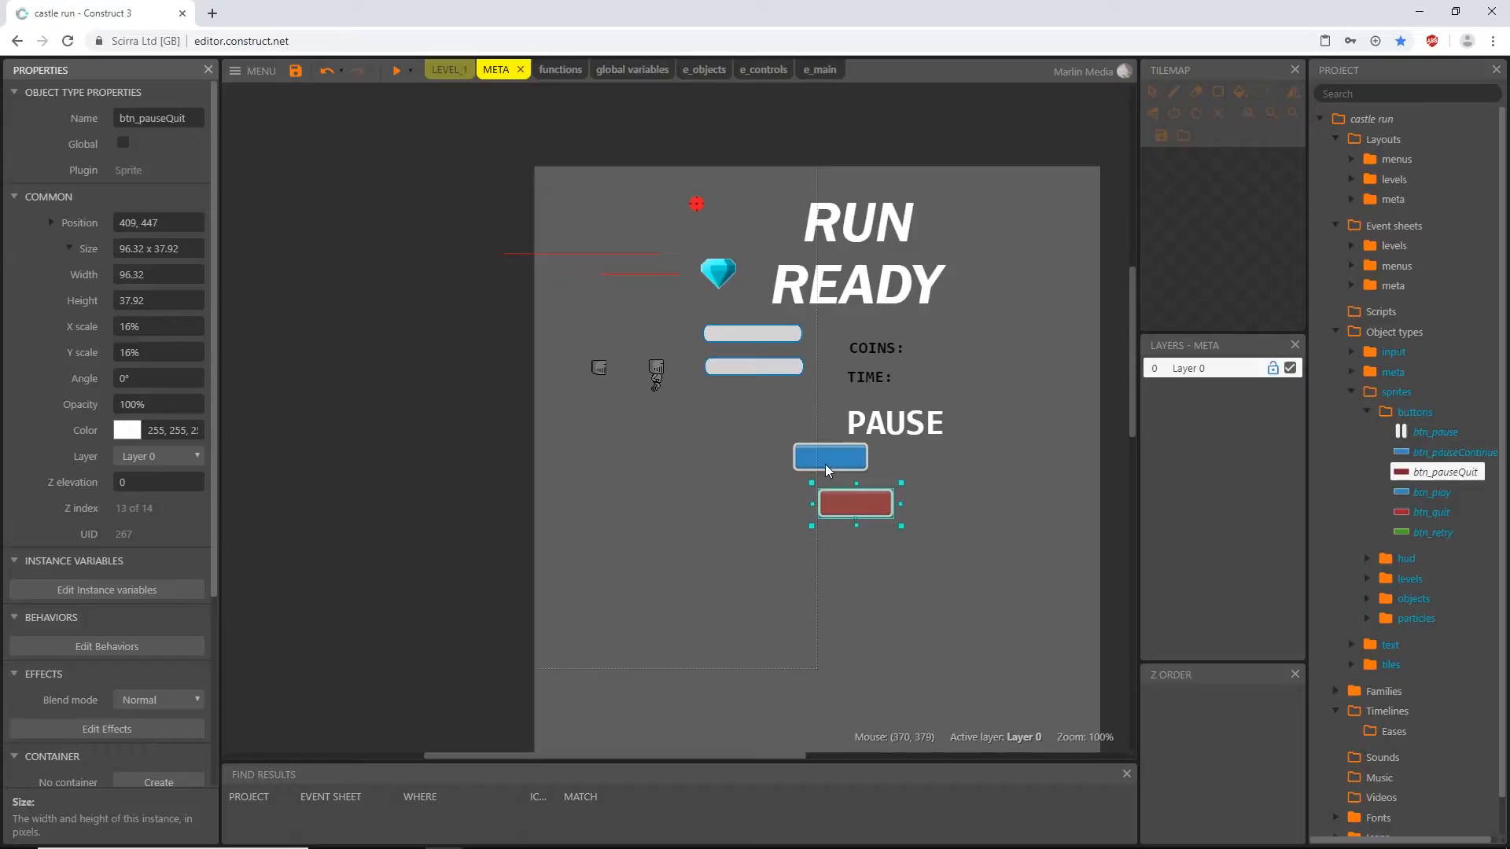
- Preview the LEVEL_1 layout in a maximized window to check the pause menu, and close the preview
{"action": "left_click", "coordinate": [448, 70]}
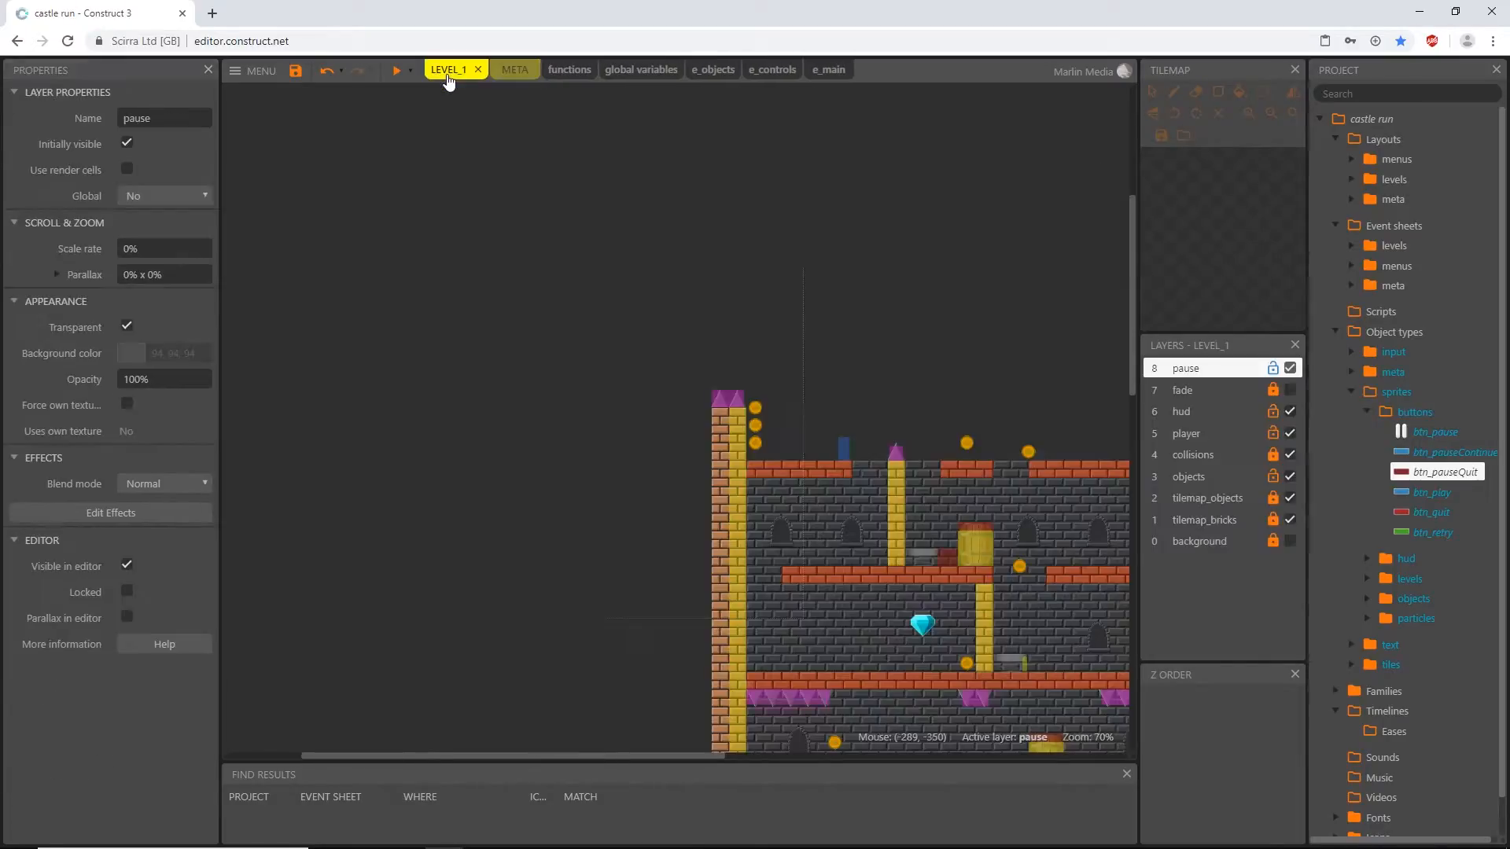
{"action": "left_click", "coordinate": [395, 70]}
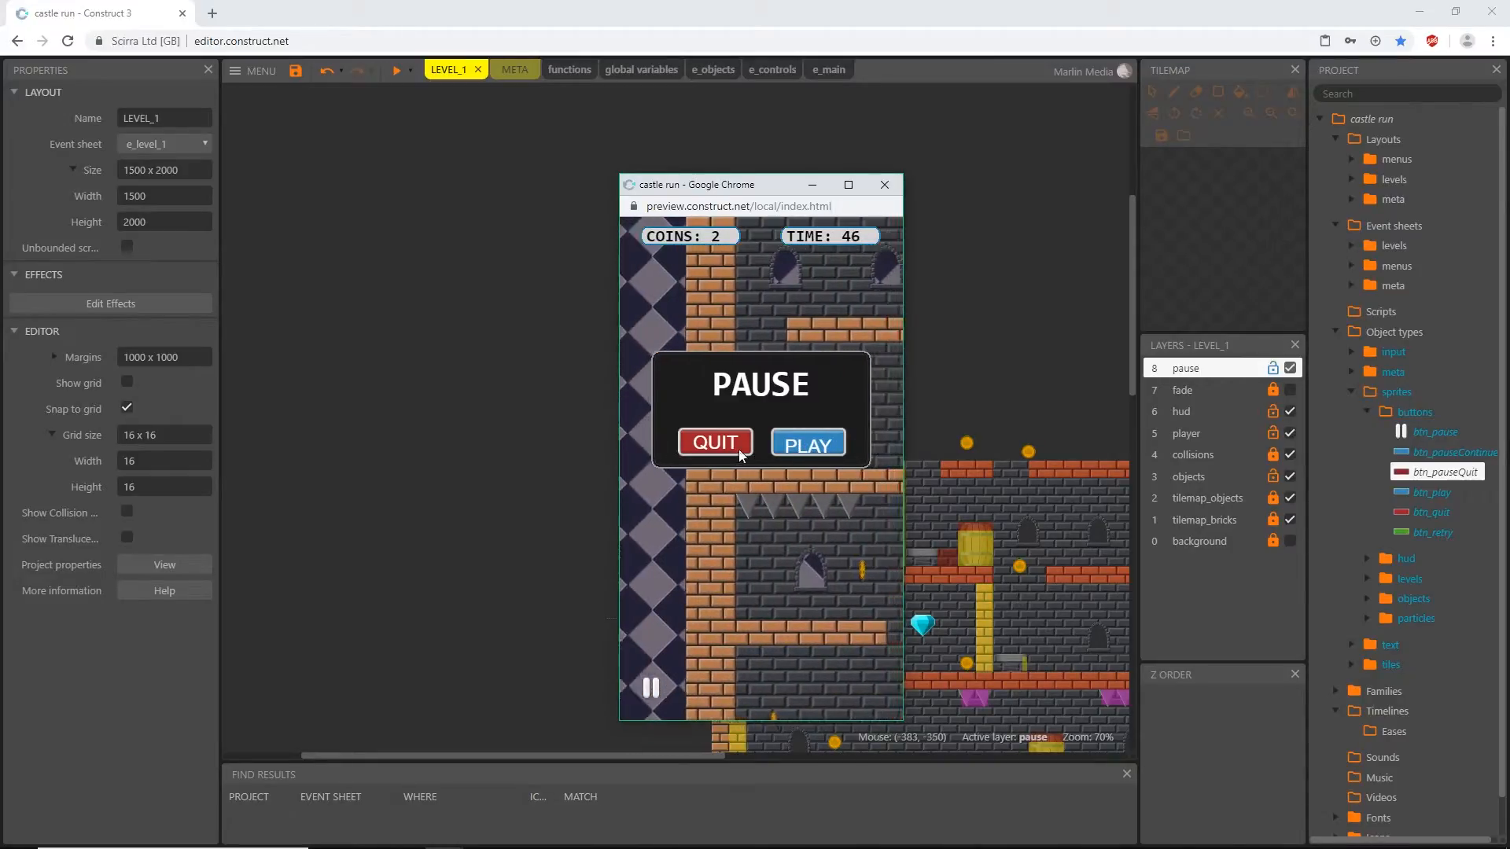
{"action": "left_click", "coordinate": [848, 186]}
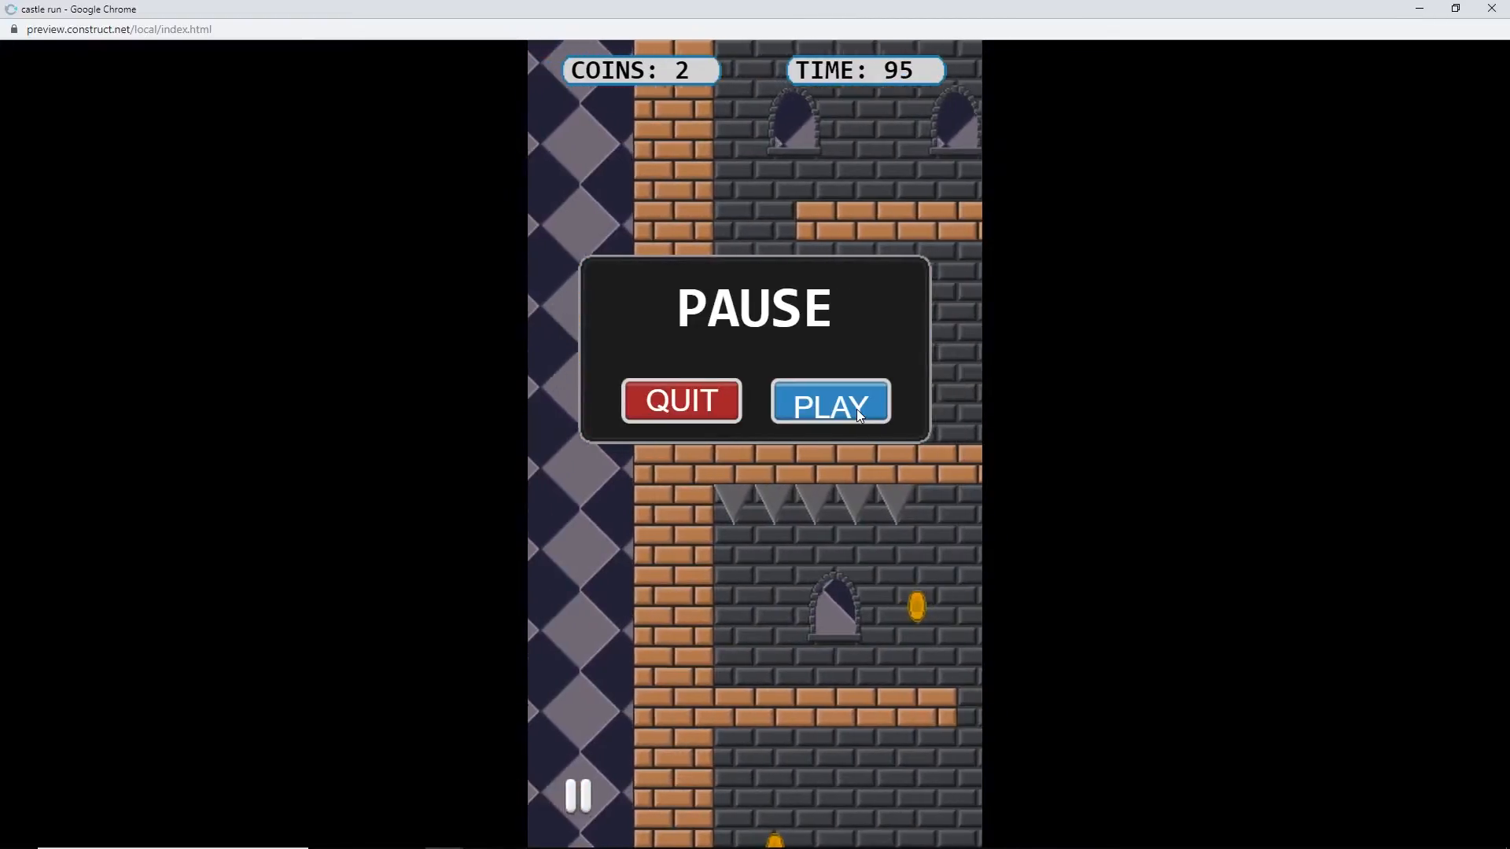
{"action": "left_click", "coordinate": [1494, 9]}
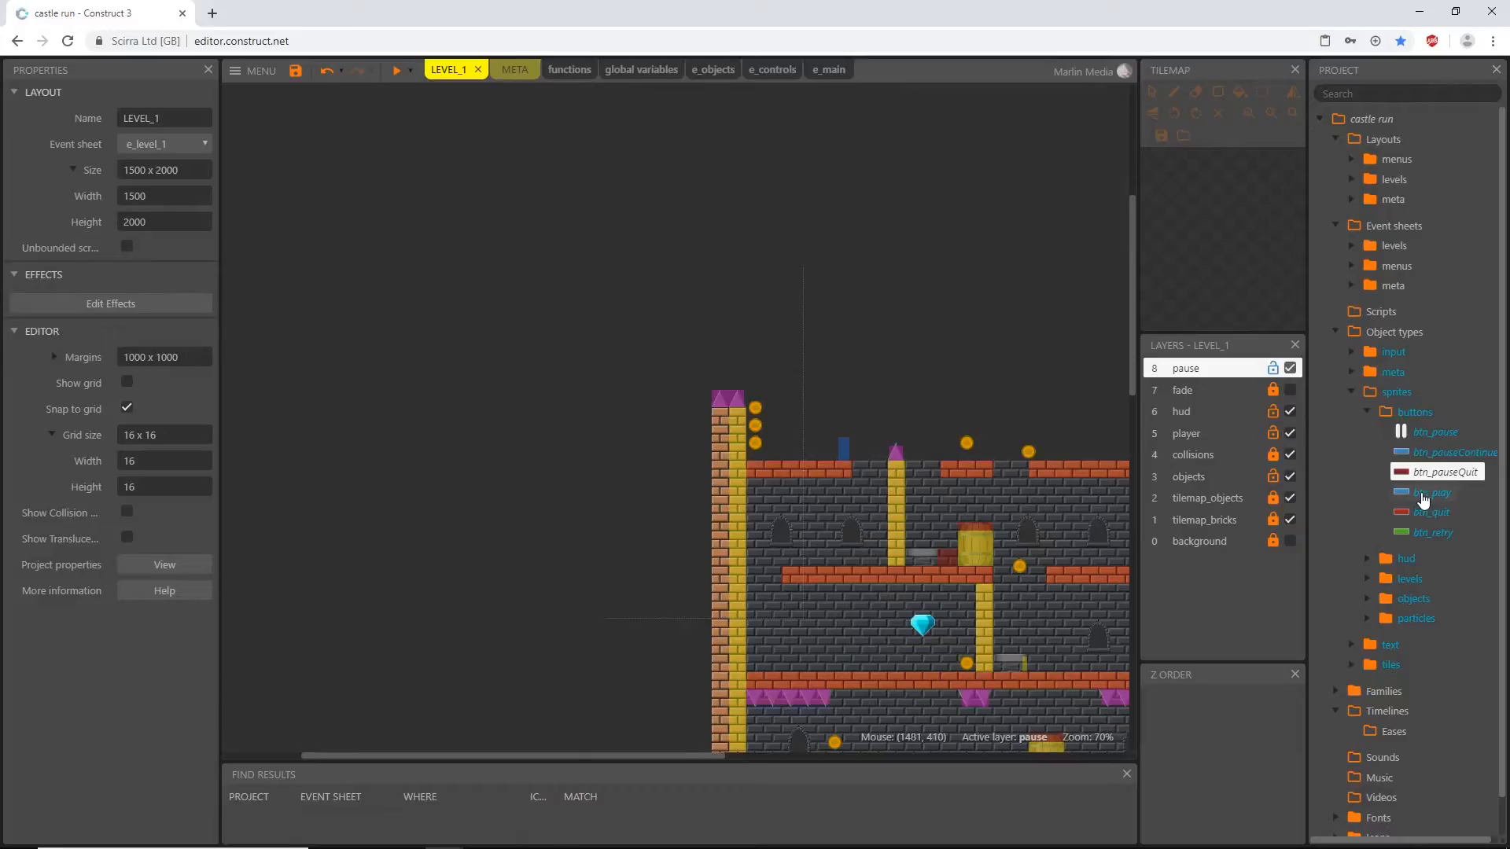
- Place txt_quit and txt_play instances on the pause layer in the empty area of LEVEL_1, and select both to compare their text properties
{"action": "left_click", "coordinate": [1367, 412]}
{"action": "left_click", "coordinate": [1349, 519]}
{"action": "scroll", "coordinate": [1334, 602], "scroll_direction": "down", "scroll_amount": 2}
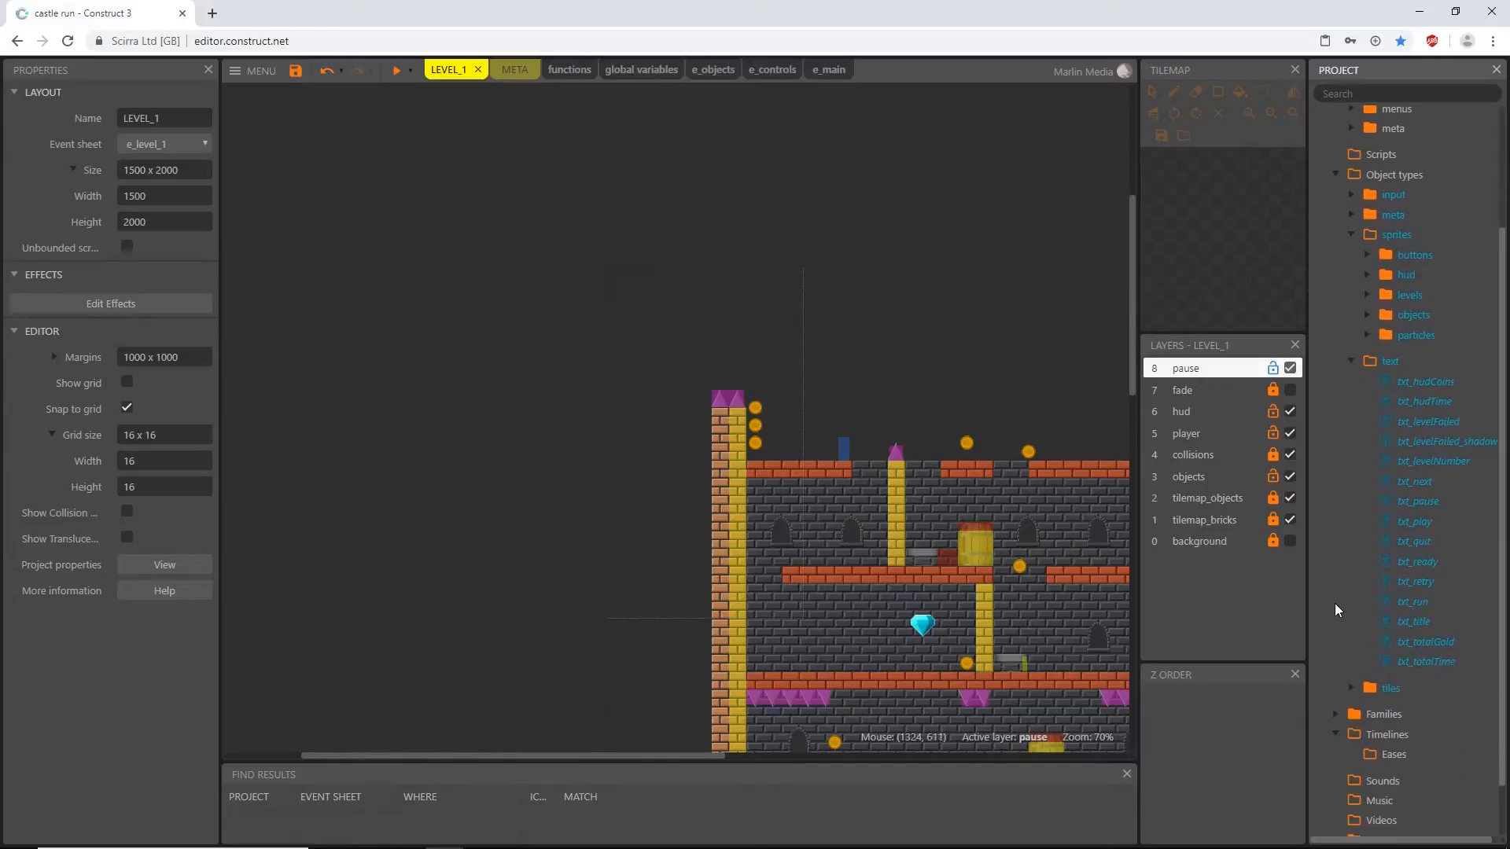
{"action": "left_click", "coordinate": [1413, 542]}
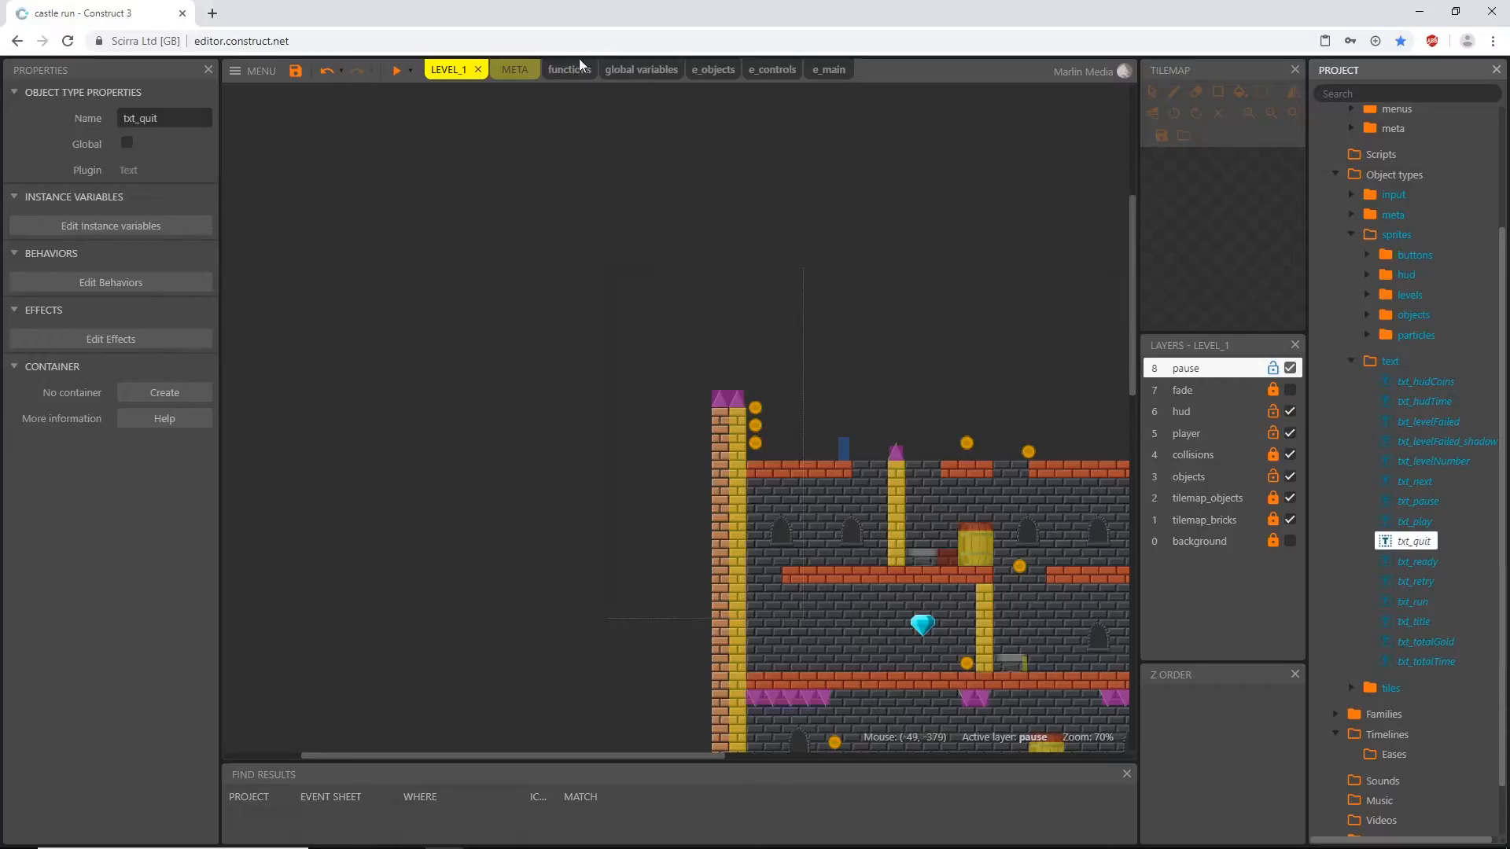
{"action": "left_click_drag", "start_coordinate": [1378, 543], "coordinate": [482, 342]}
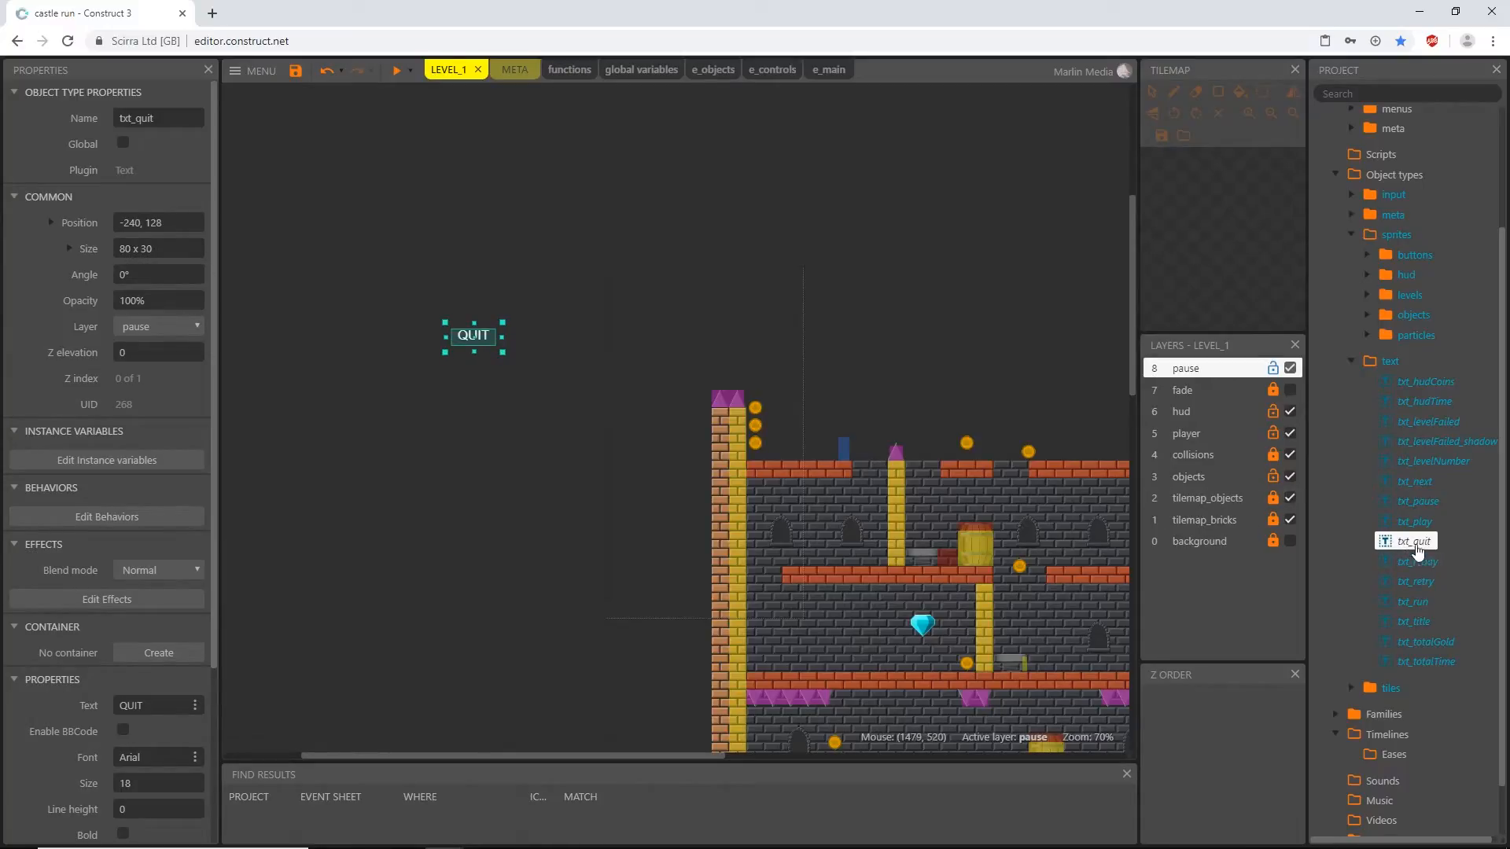
{"action": "left_click_drag", "start_coordinate": [1415, 521], "coordinate": [438, 397]}
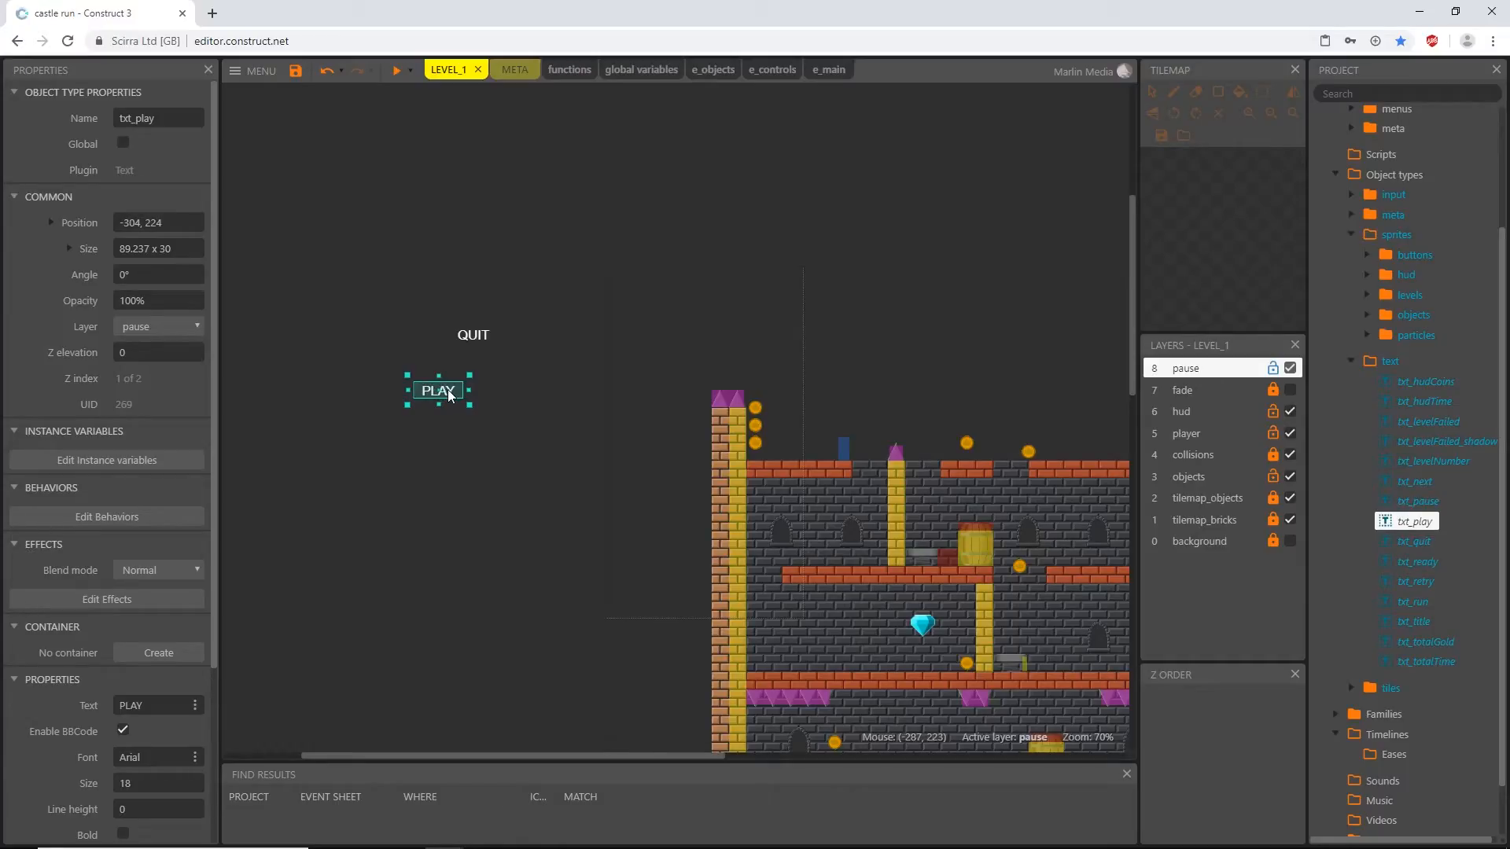
{"action": "left_click_drag", "start_coordinate": [361, 268], "coordinate": [536, 474]}
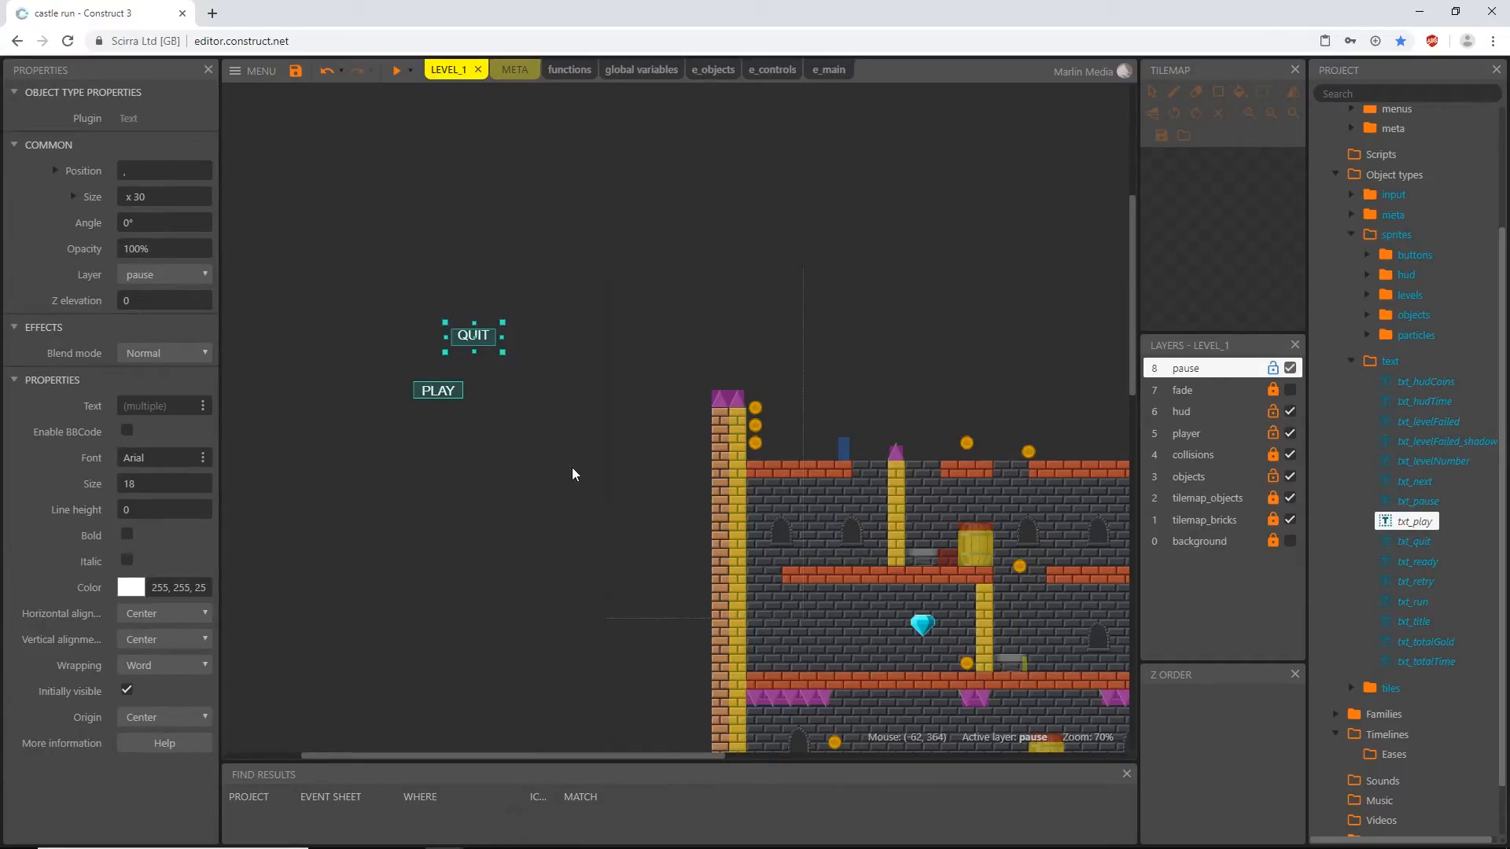
{"action": "left_click", "coordinate": [571, 460]}
- In the pauseCreation function, set the created txt_play object's Y to btn_pauseContinue.Y -16, and check its alignment in a preview
{"action": "left_click", "coordinate": [561, 70]}
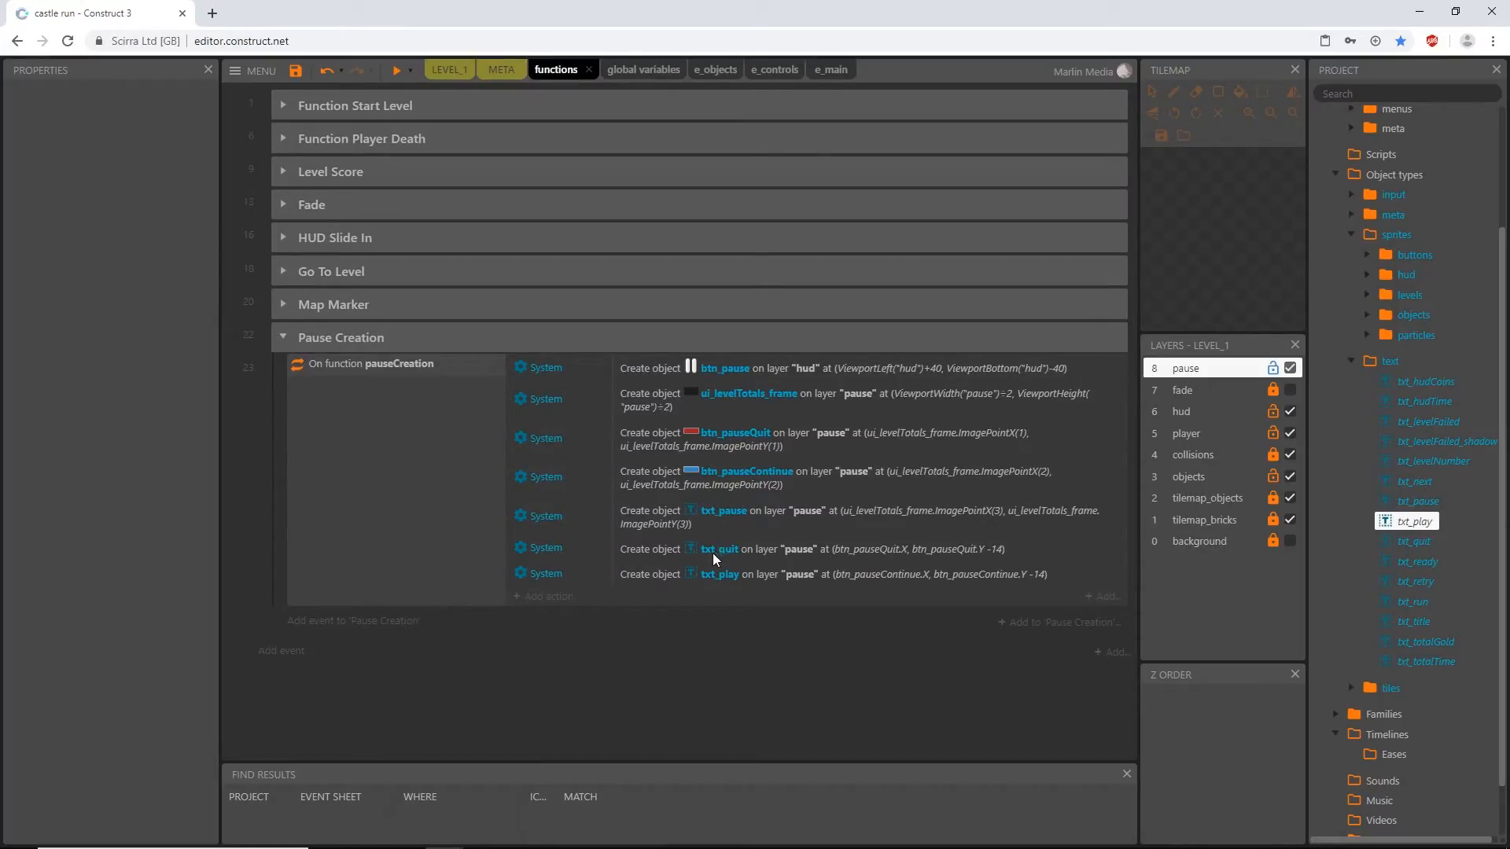
{"action": "double_click", "coordinate": [898, 575]}
{"action": "left_click", "coordinate": [820, 446]}
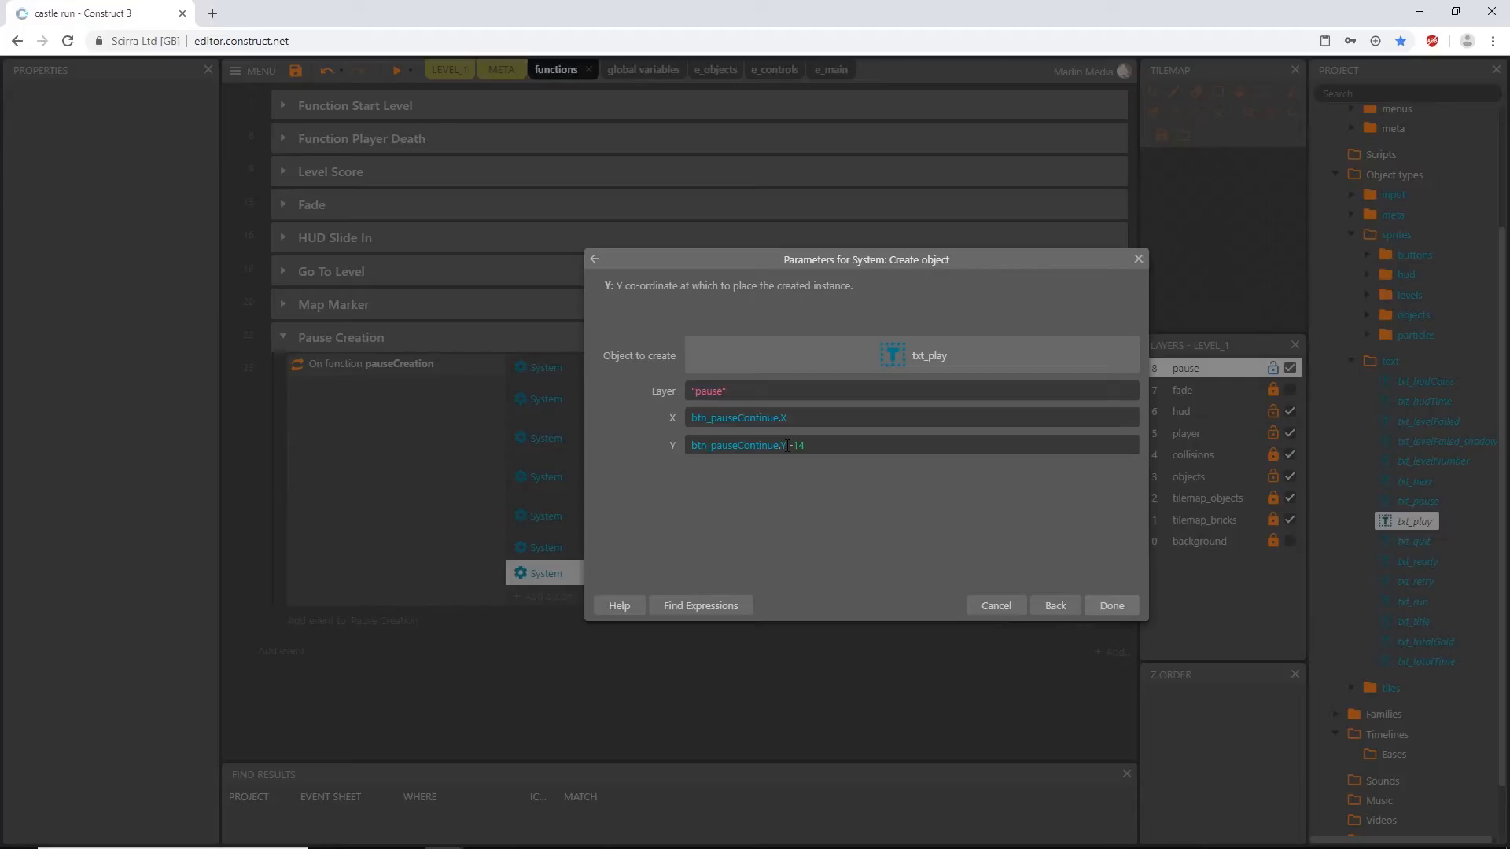
{"action": "key", "text": "Return"}
{"action": "left_click", "coordinate": [397, 70]}
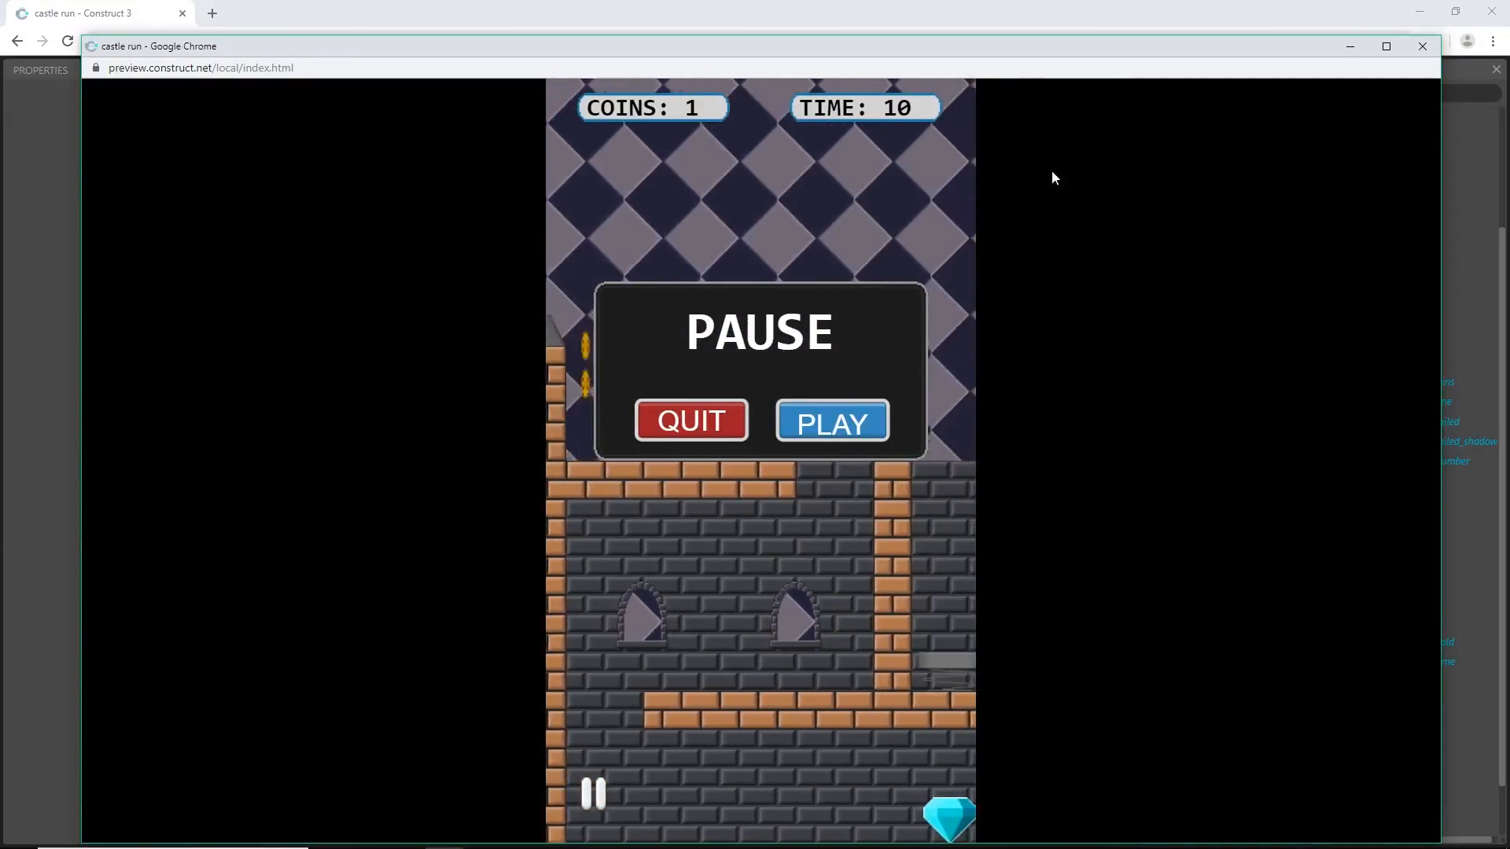
{"action": "left_click", "coordinate": [1422, 46]}
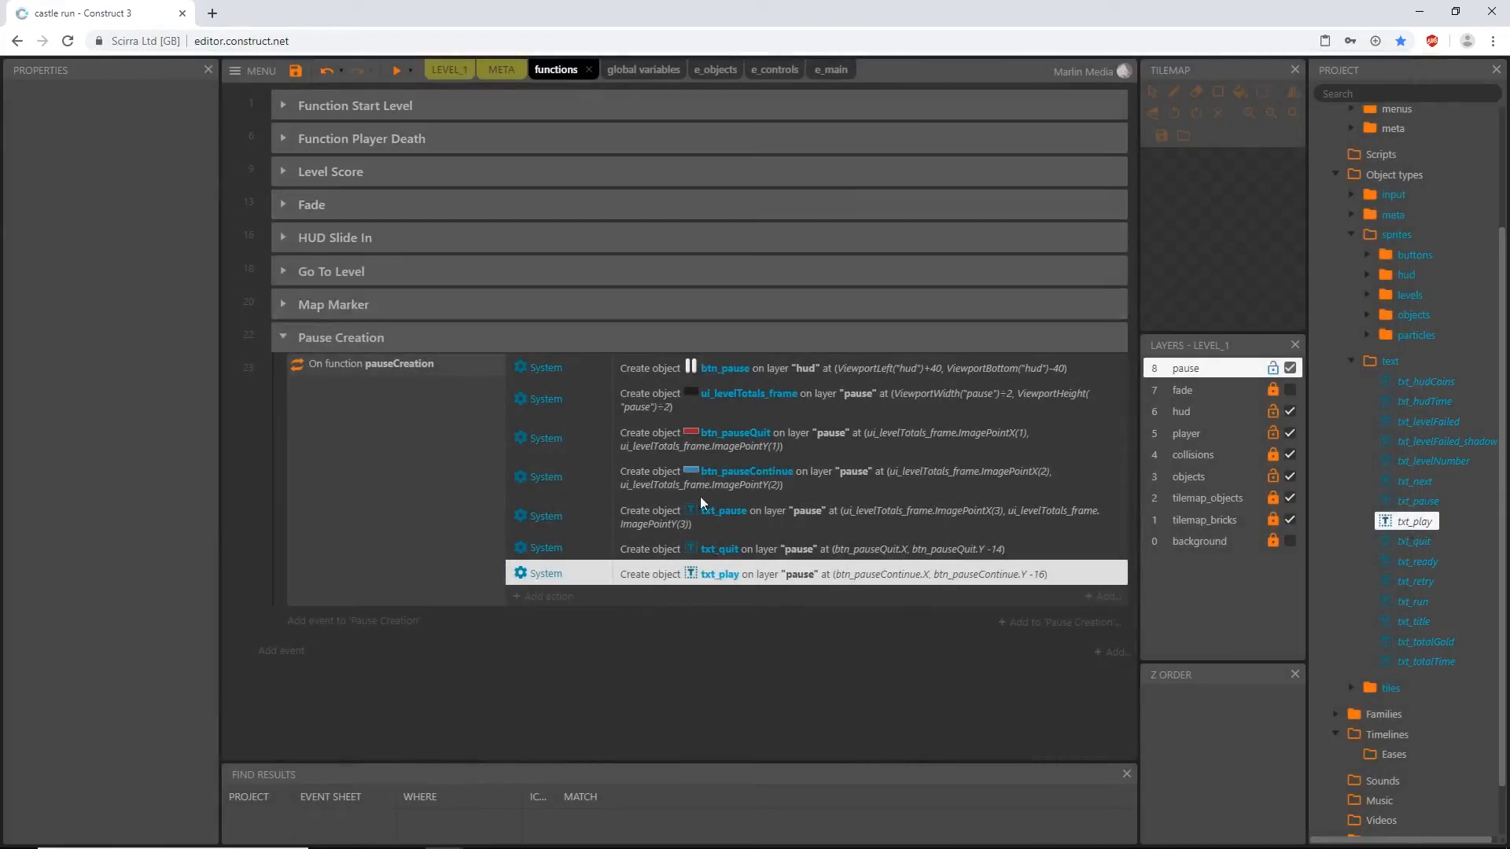
- Set the created txt_play object's Y to btn_pauseContinue.Y -20, and preview the game to check the PLAY label's alignment
{"action": "double_click", "coordinate": [930, 577]}
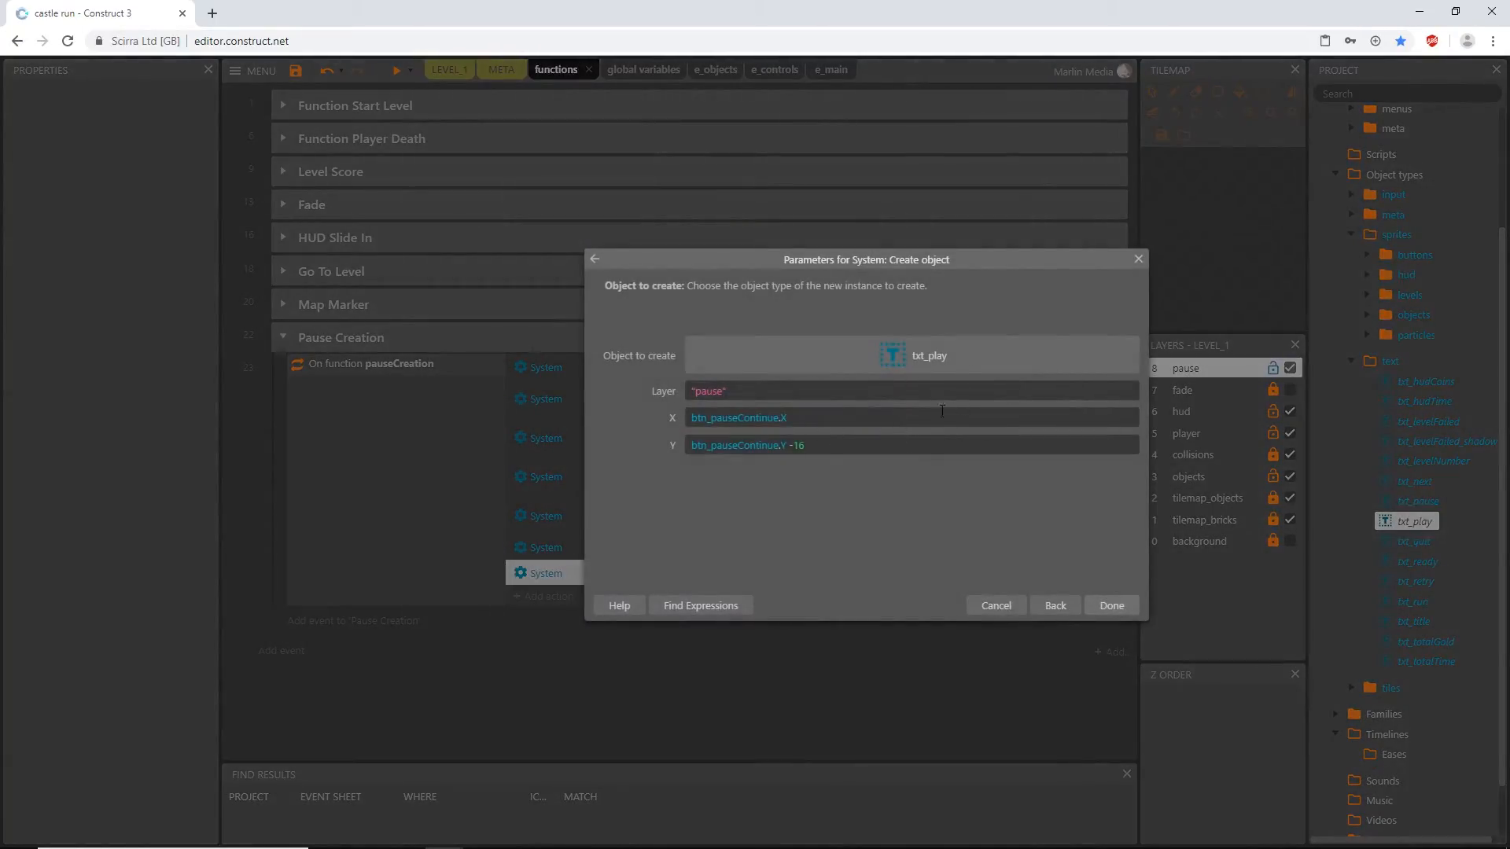
{"action": "left_click", "coordinate": [855, 447]}
{"action": "key", "text": "BackSpace"}
{"action": "type", "text": "8"}
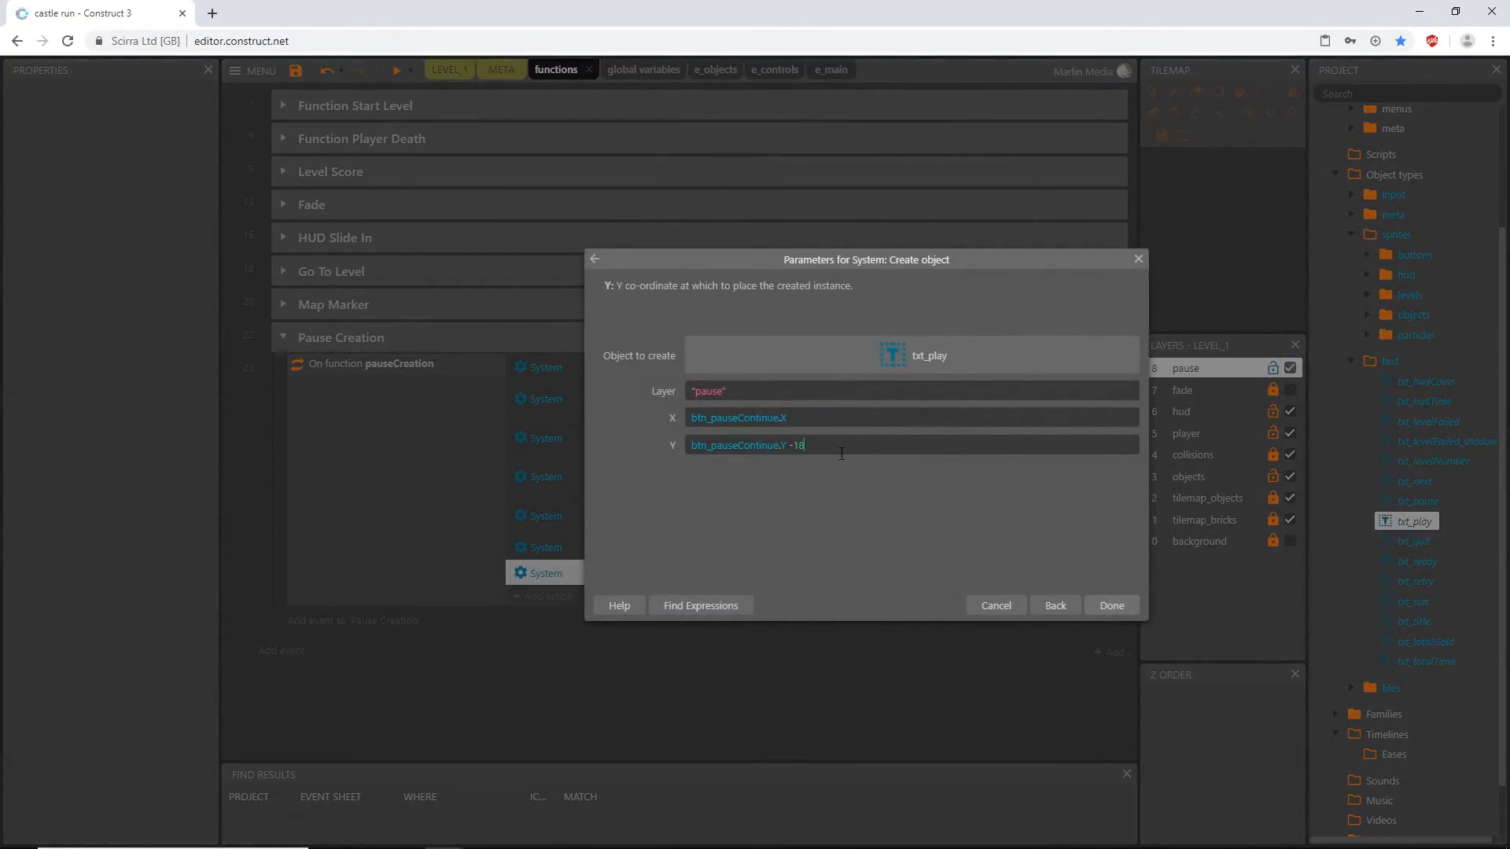
{"action": "key", "text": "Return"}
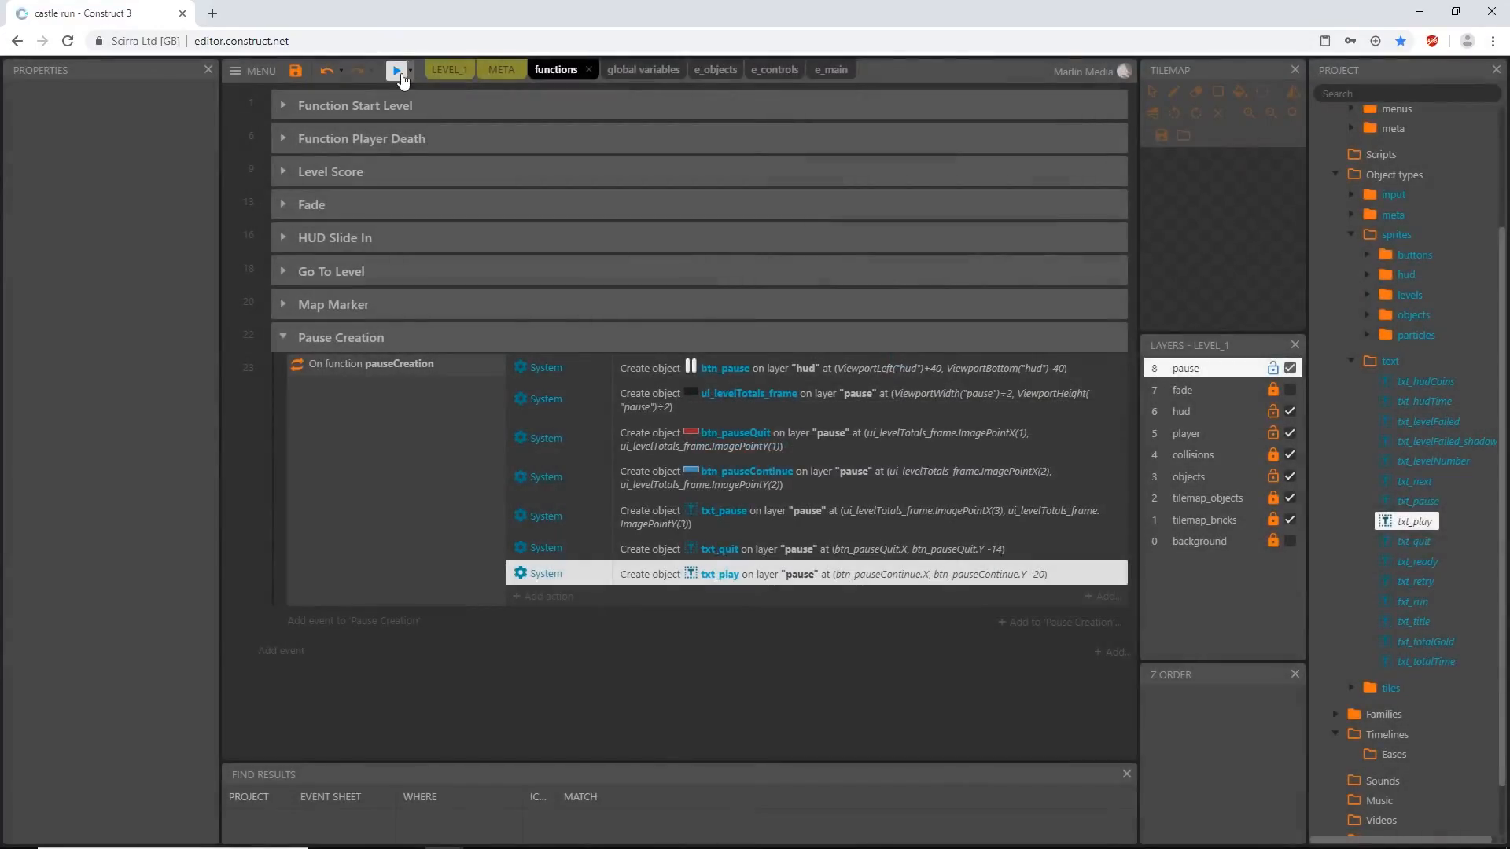
{"action": "left_click", "coordinate": [396, 70]}
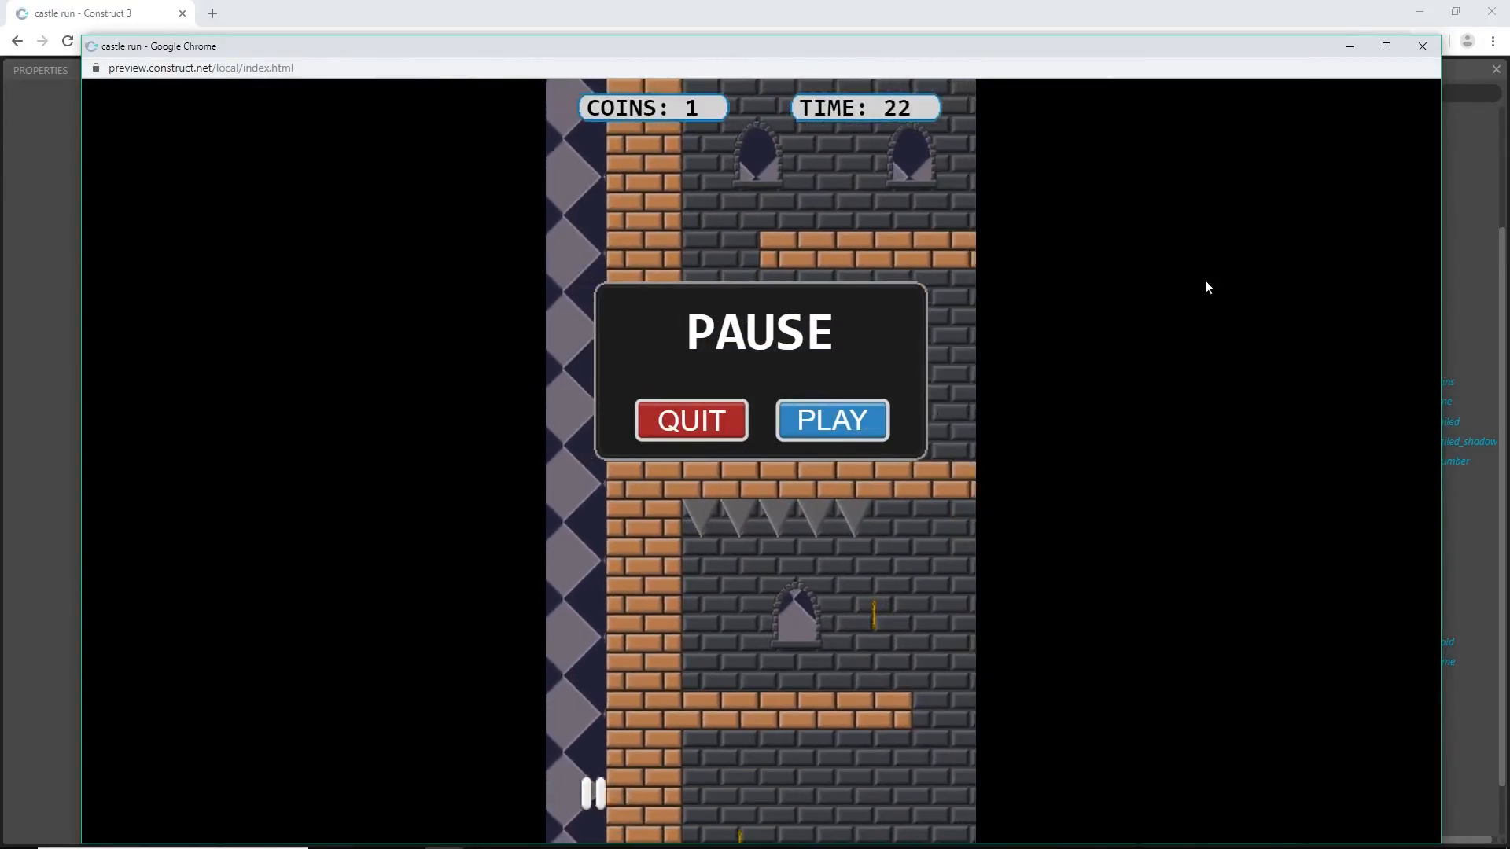
{"action": "left_click", "coordinate": [1423, 46]}
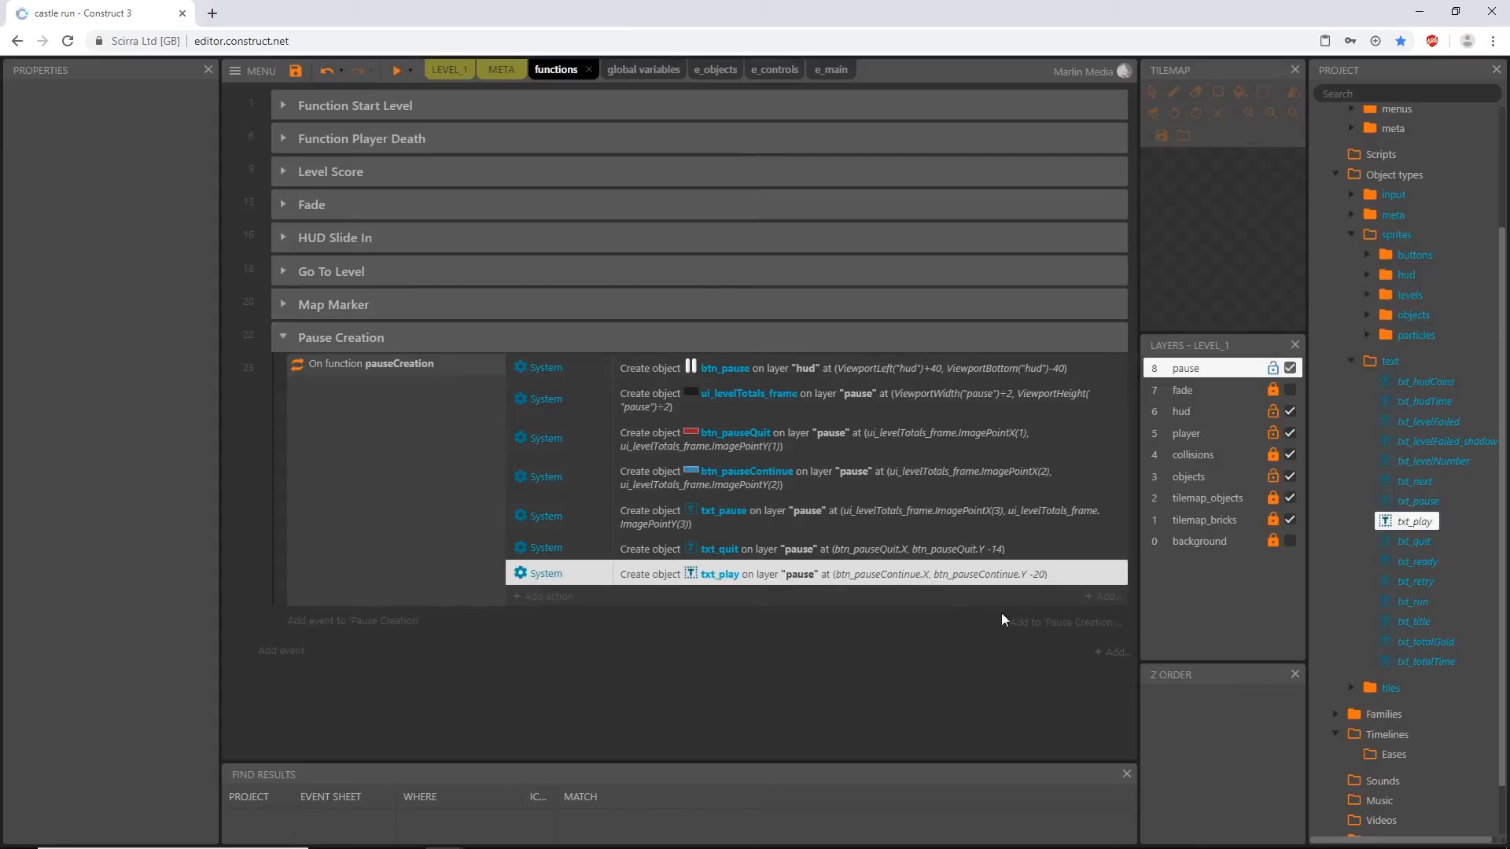
- Set the Y of the created txt_play object to btn_pauseContinue.Y -19, and leave the pauseCreation actions deselected
{"action": "double_click", "coordinate": [1009, 572]}
{"action": "left_click", "coordinate": [847, 445]}
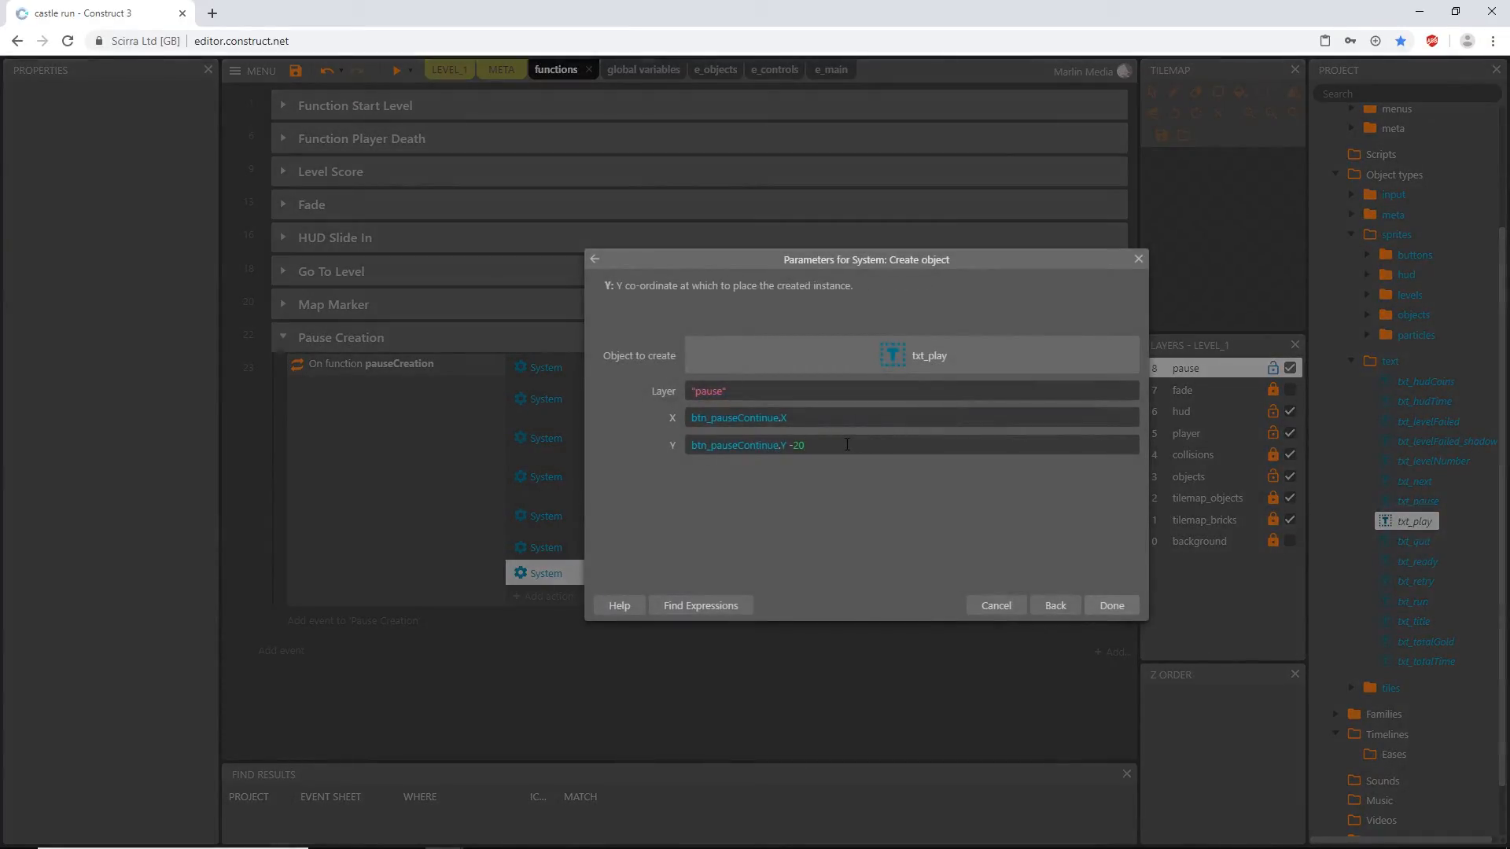
{"action": "key", "text": "BackSpace"}
{"action": "type", "text": "19"}
{"action": "key", "text": "Return"}
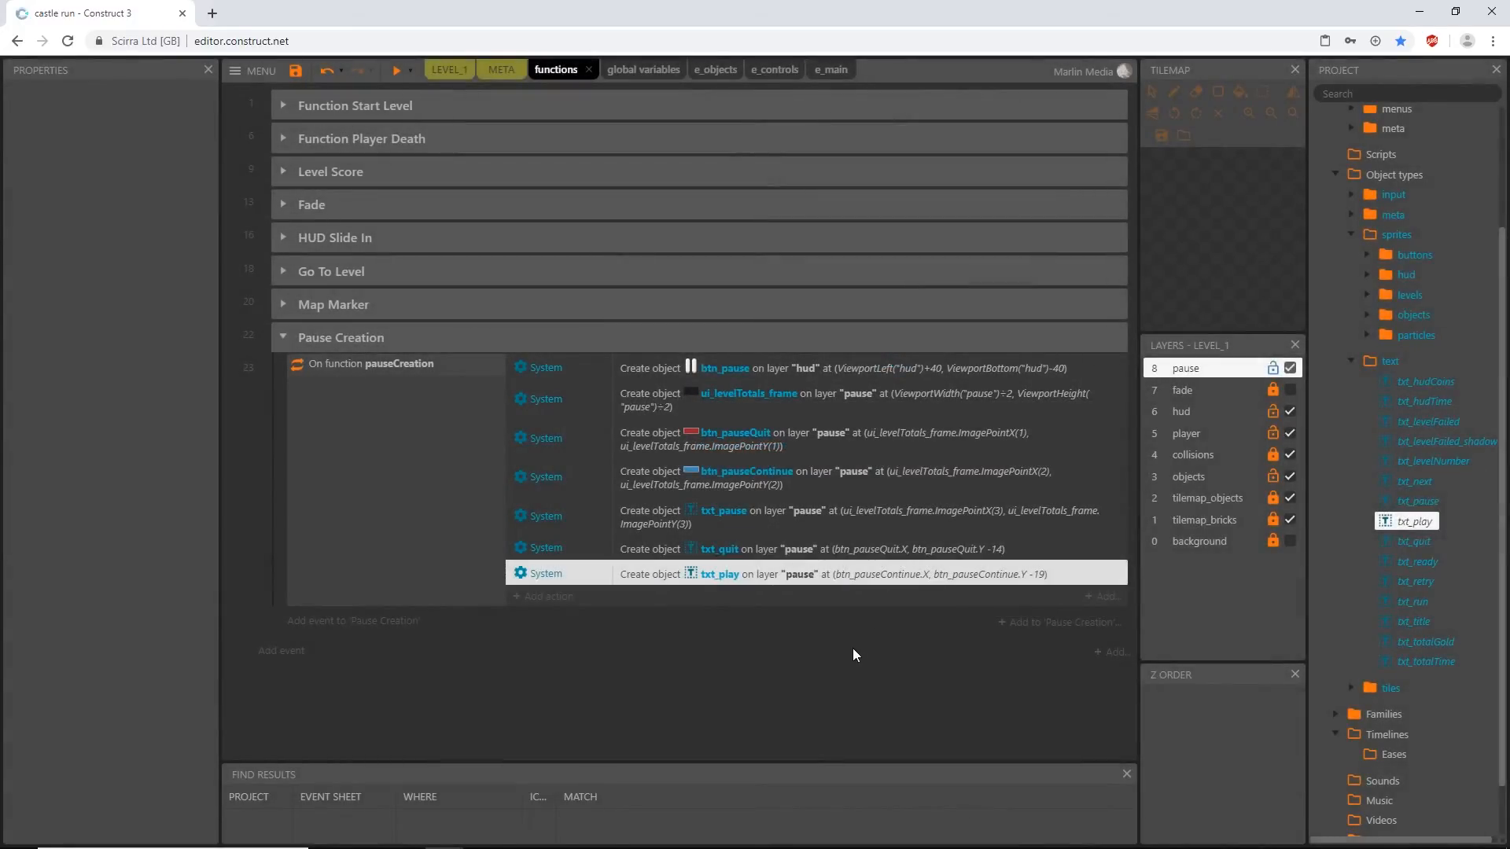
{"action": "left_click", "coordinate": [1000, 555]}
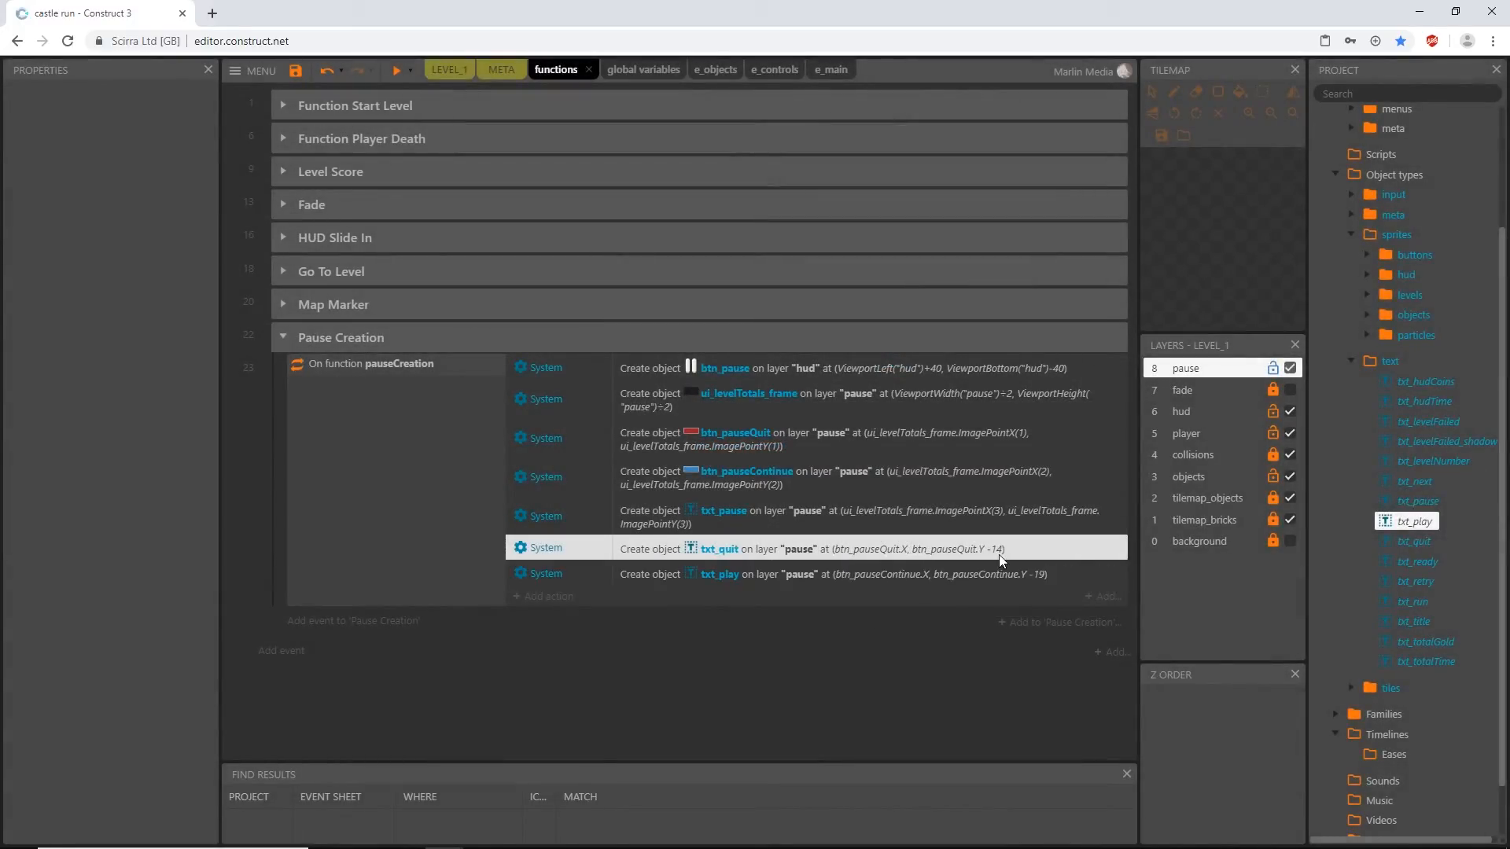
{"action": "left_click", "coordinate": [1031, 580]}
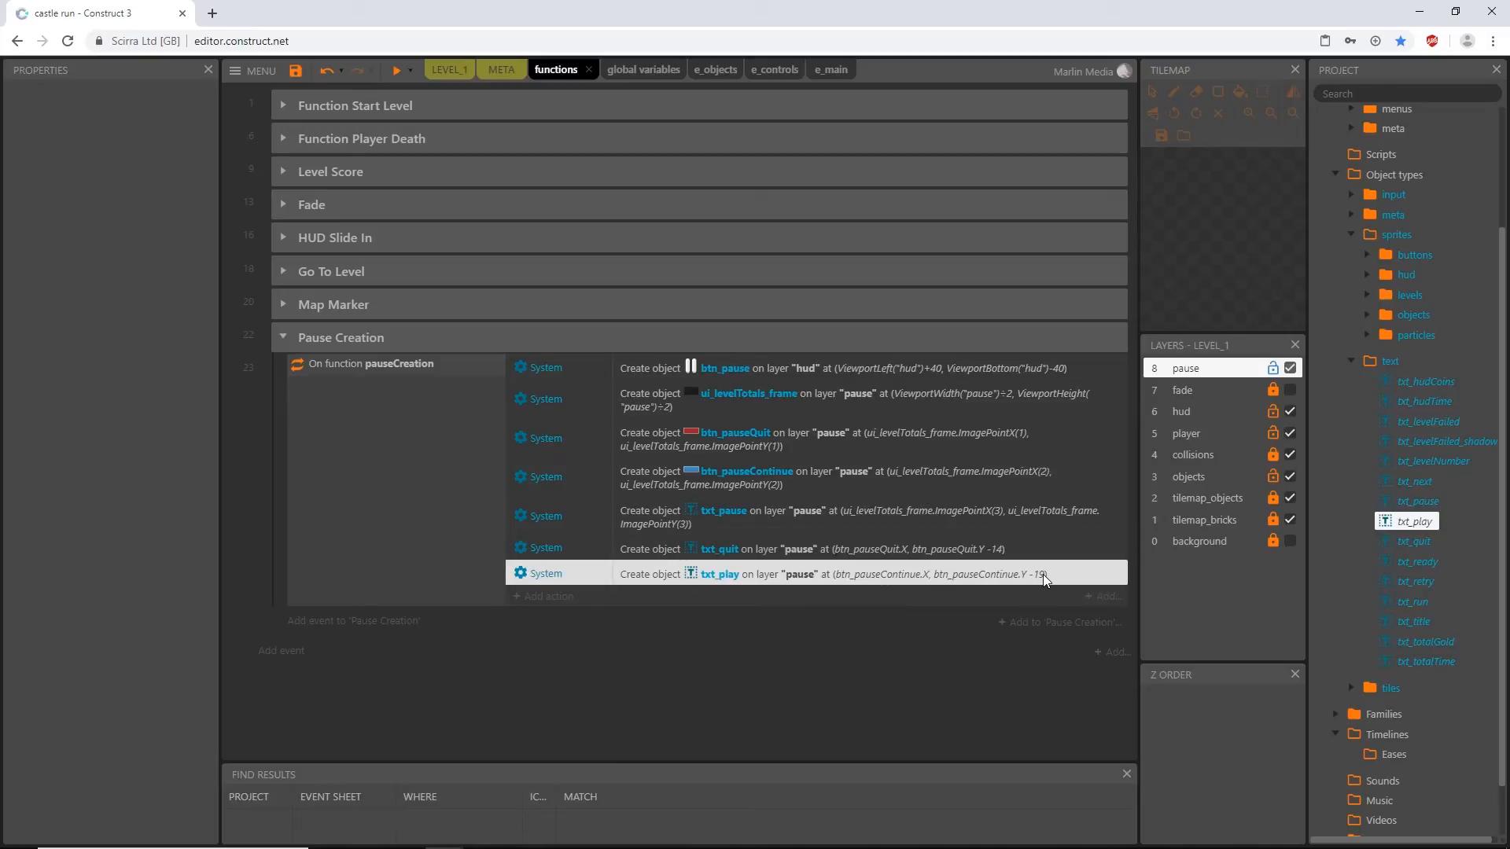
{"action": "left_click", "coordinate": [530, 663]}
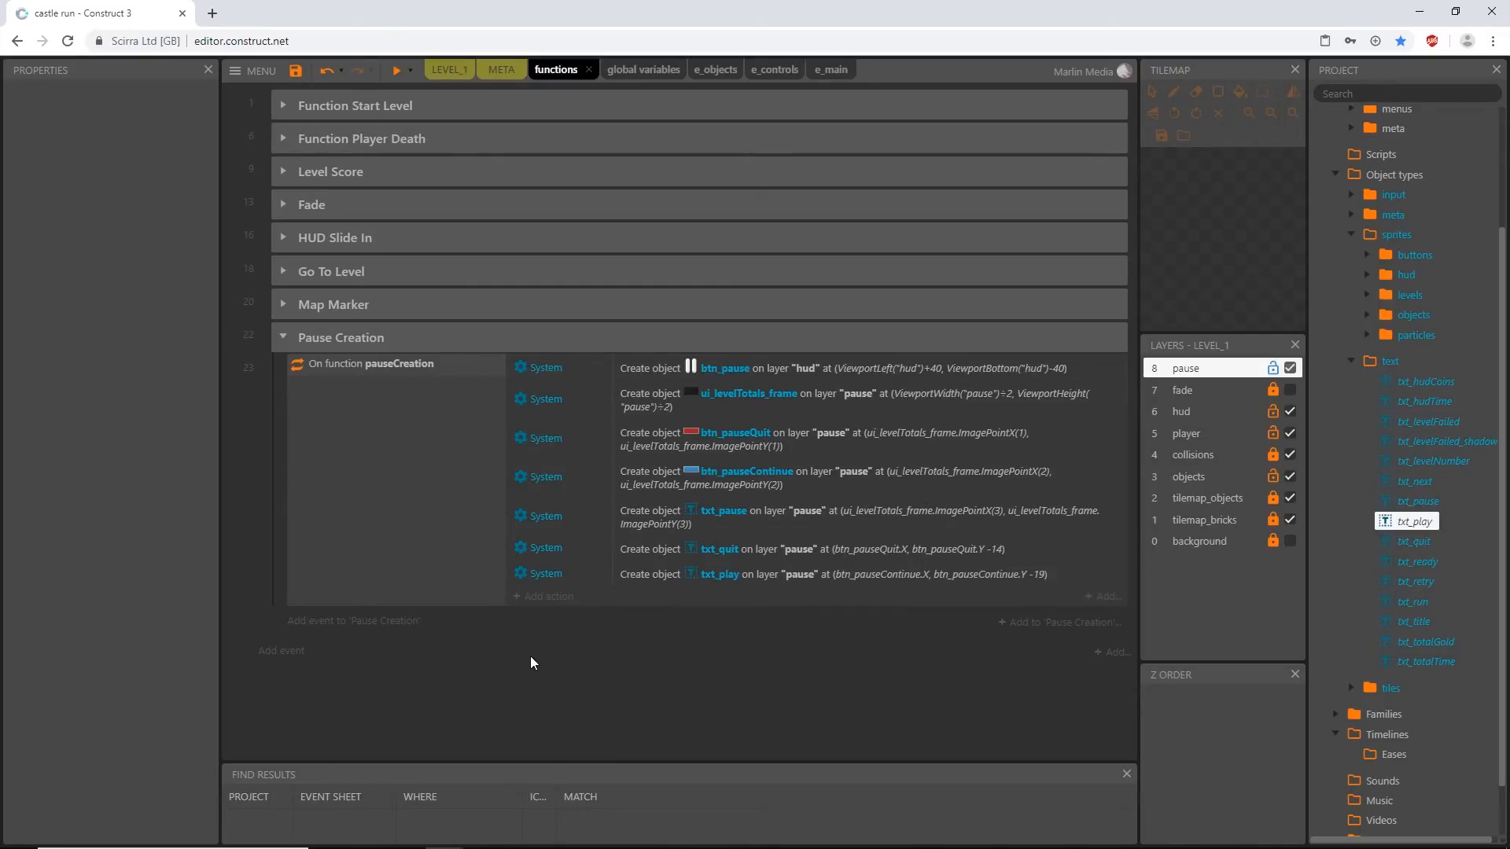